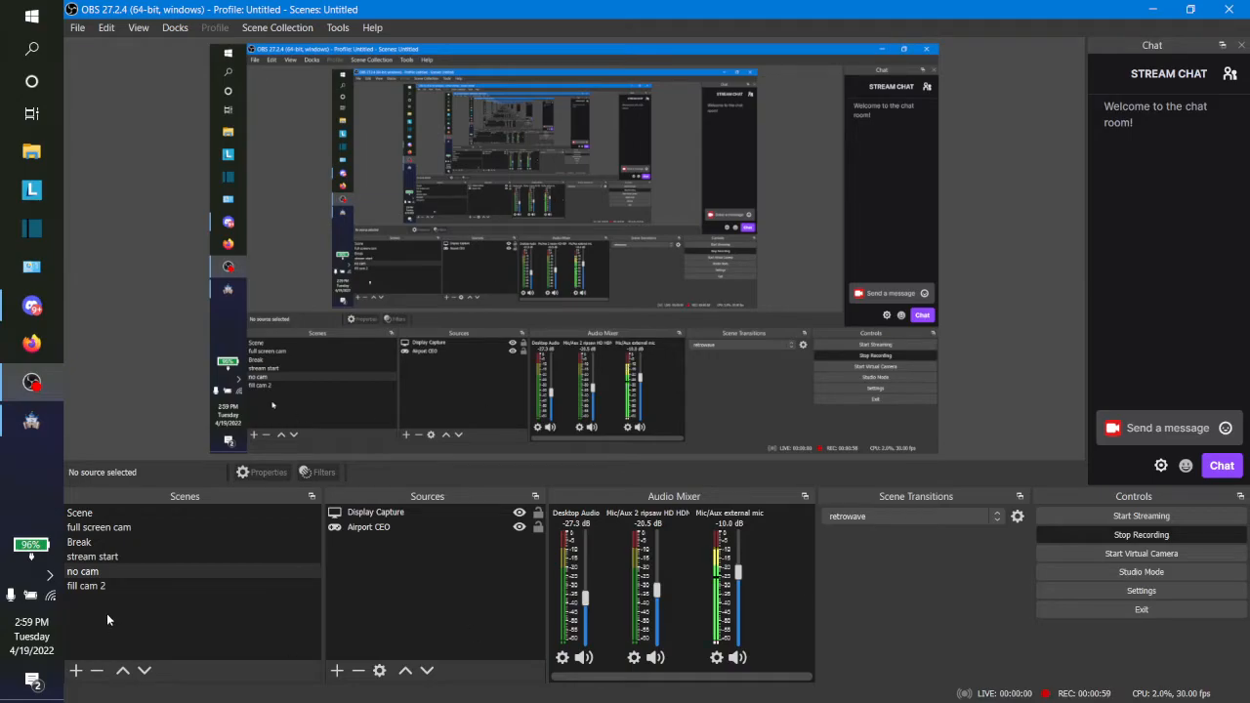
Step: Switch to RPG Maker MZ and open the sample map collection for adding a map under Factory 2
click(4, 434)
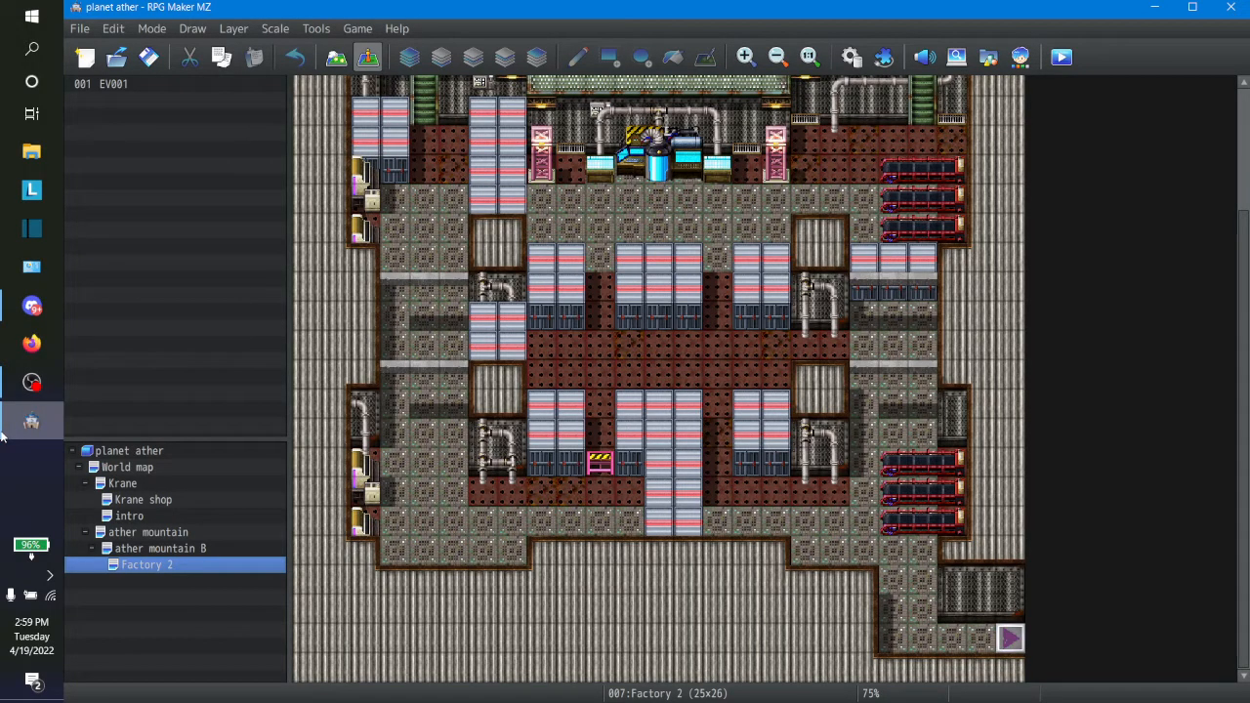
right_click(181, 572)
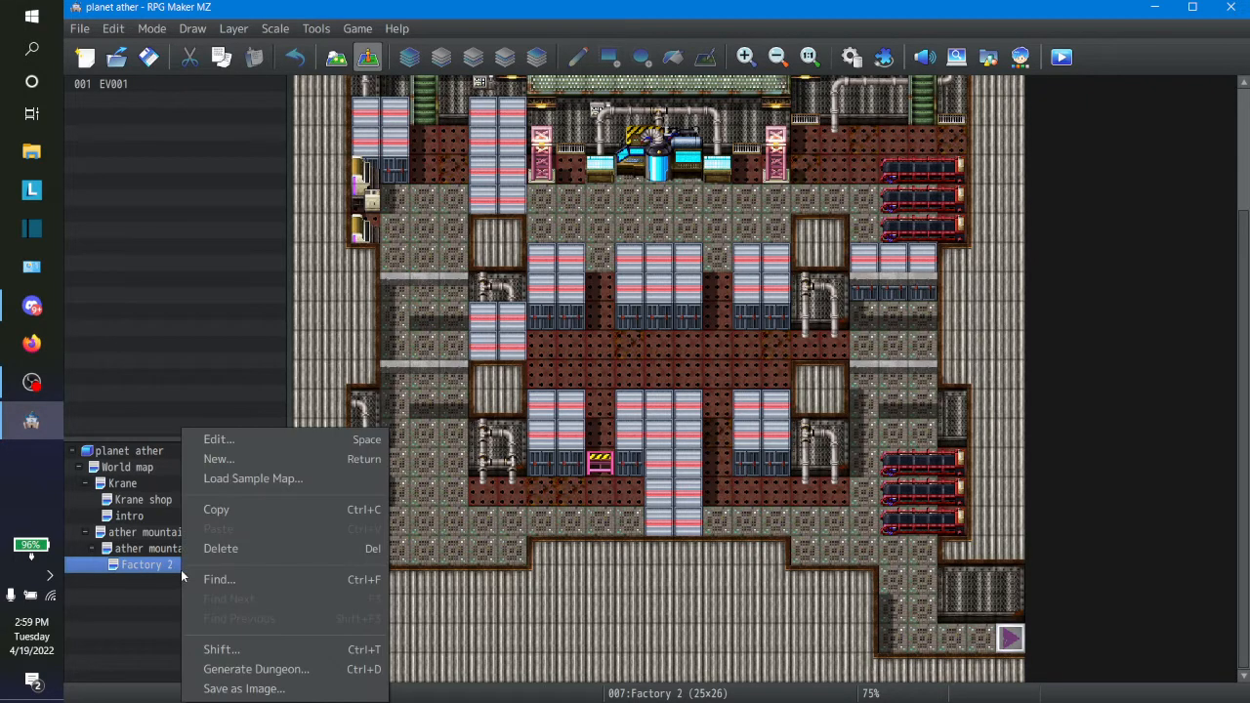
click(241, 478)
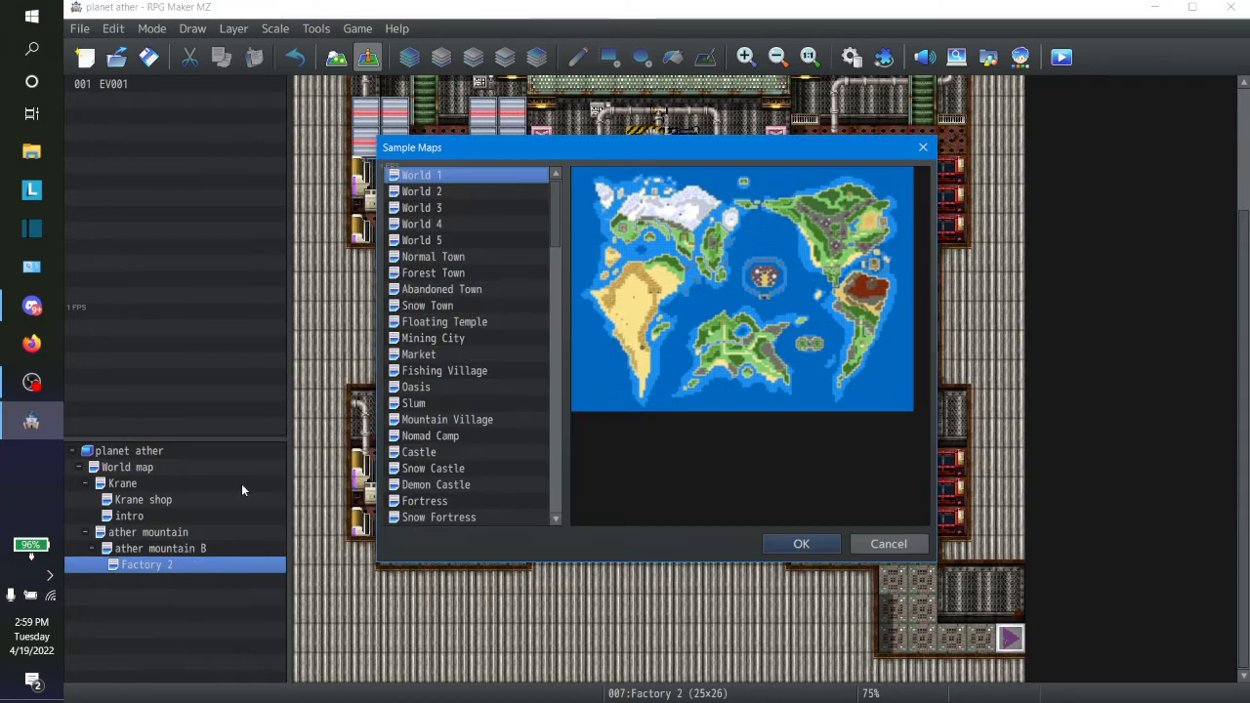
Step: Preview the fantasy world sample maps, from World 2 through World 5
click(432, 257)
key(Up)
key(Up)
key(Up)
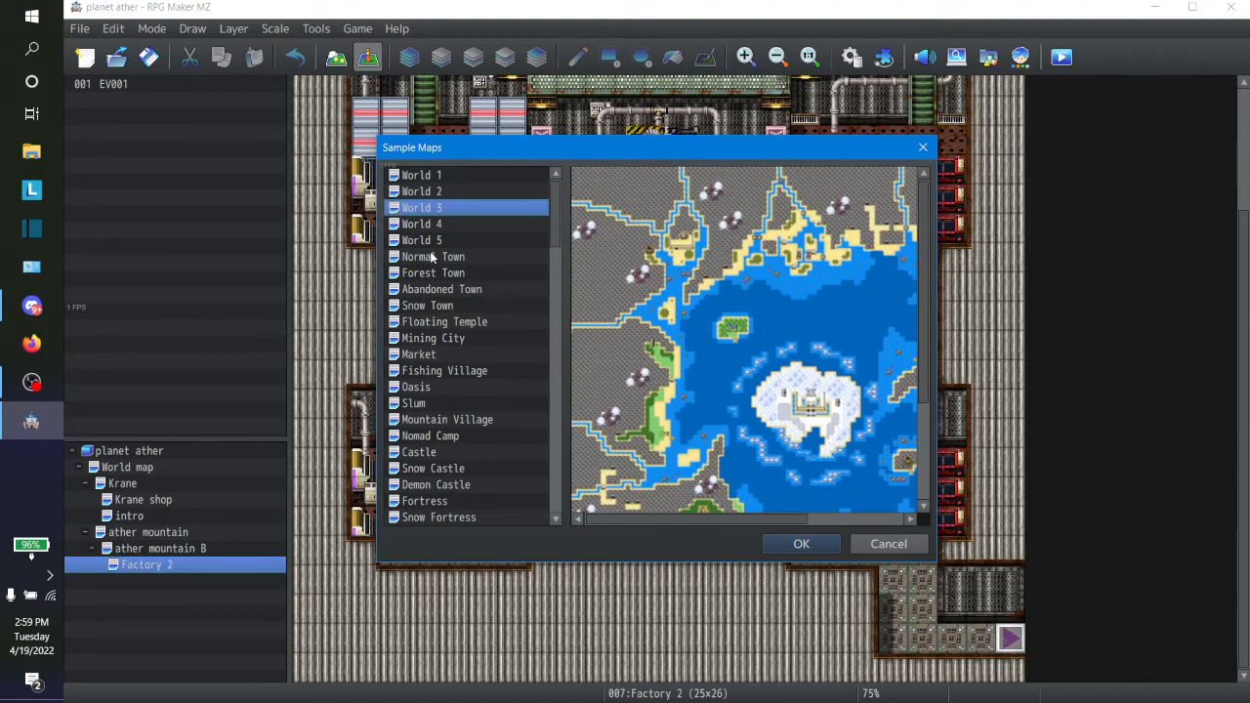
key(Up)
key(Down)
key(Down)
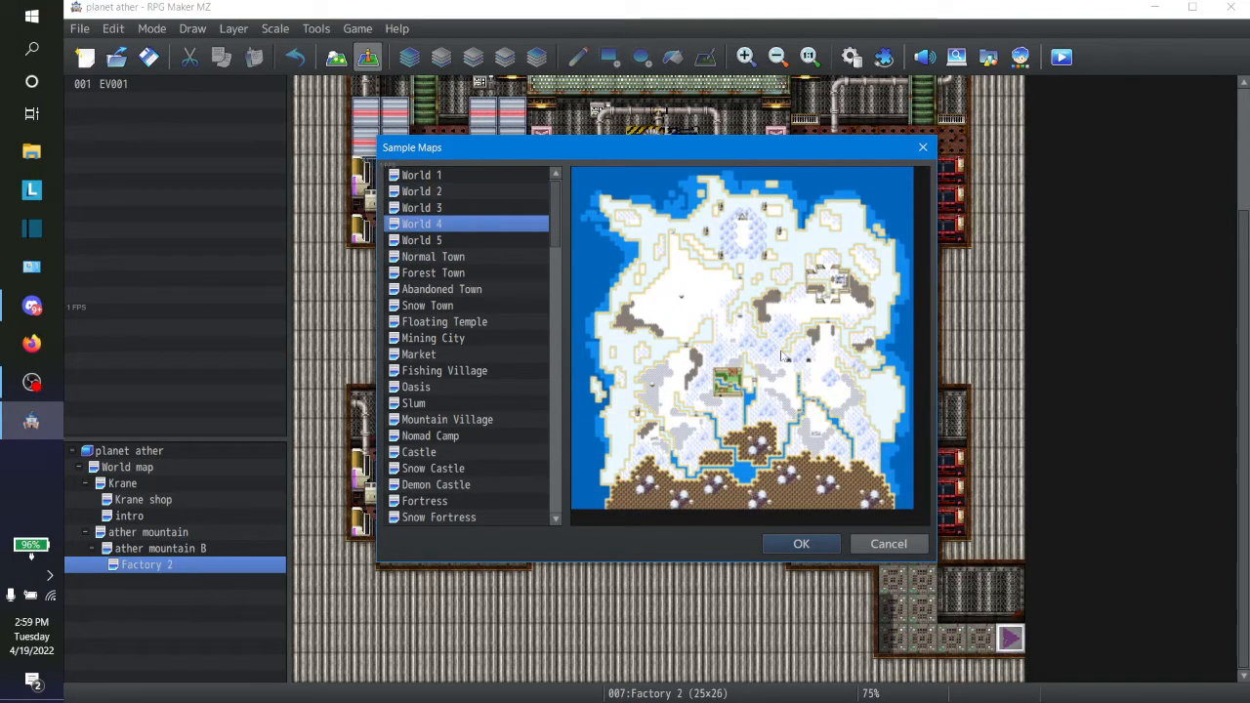
click(420, 240)
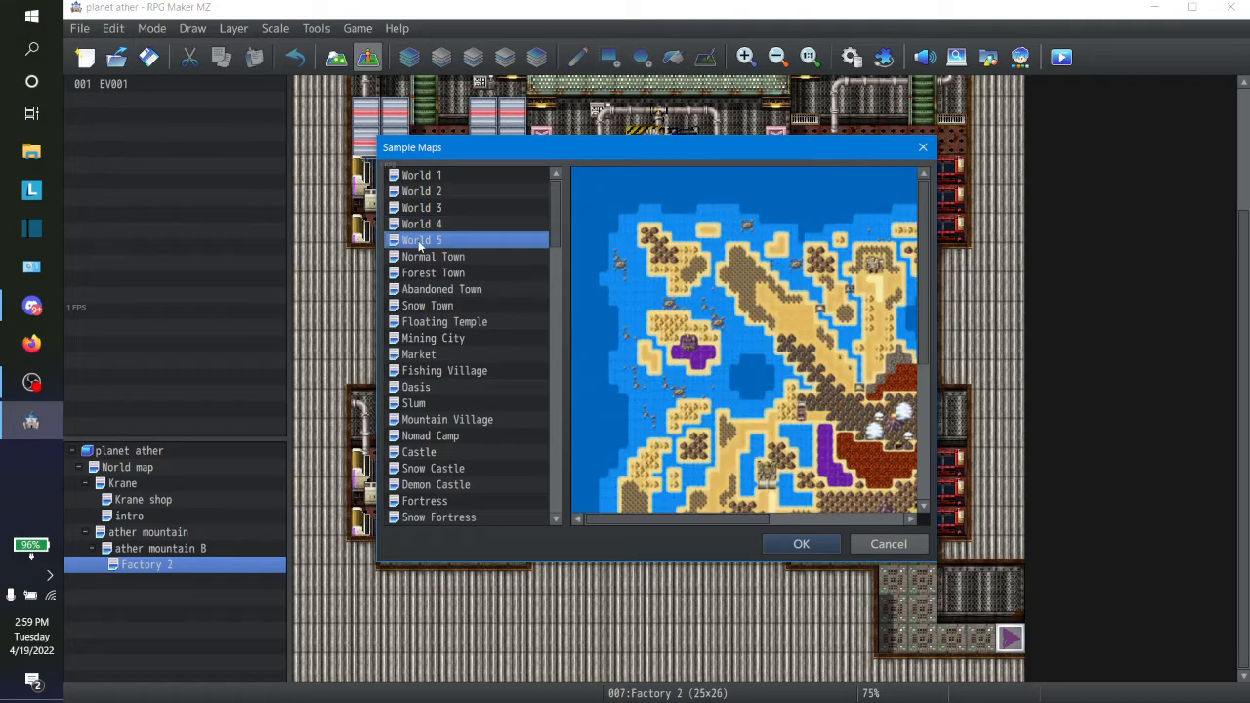
key(Up)
key(Up)
key(Up)
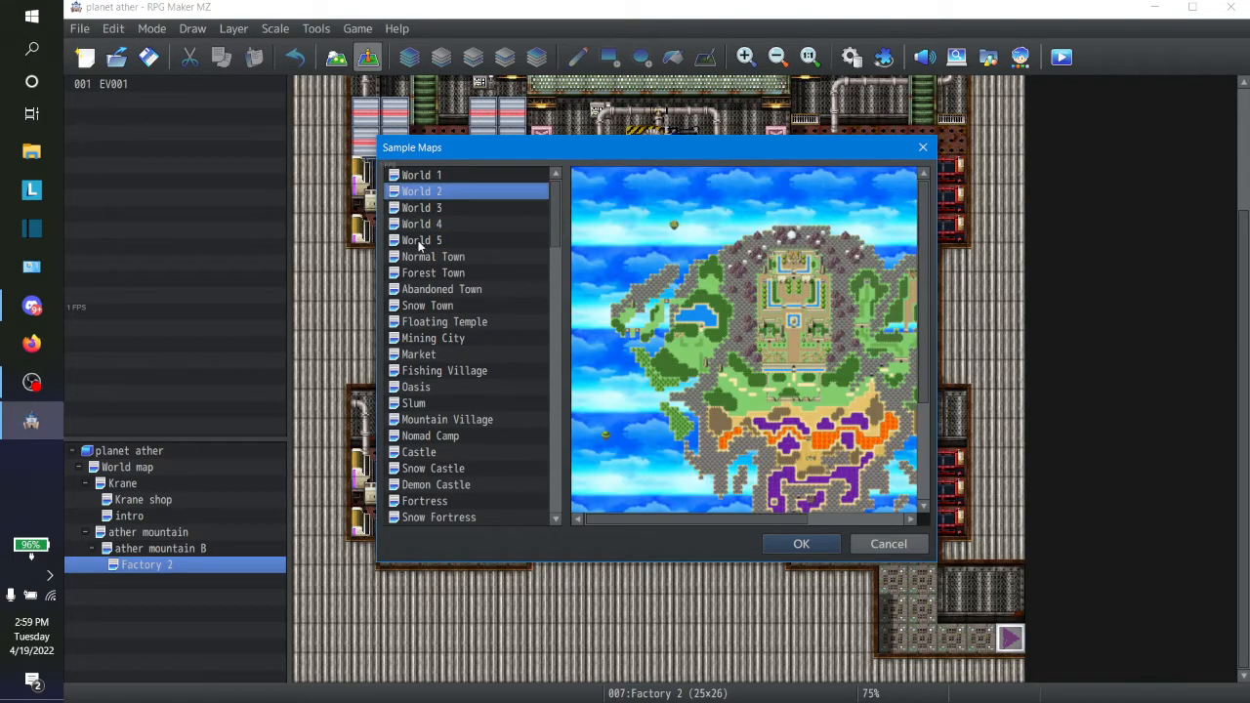
Step: Browse the sample maps of towns, castles and fortresses, continuing through the ruins and temples to Mine
key(Down)
key(Down)
key(Down)
key(Down)
key(Down)
key(Down)
key(Down)
key(Down)
key(Down)
key(Down)
key(Down)
key(Down)
key(Down)
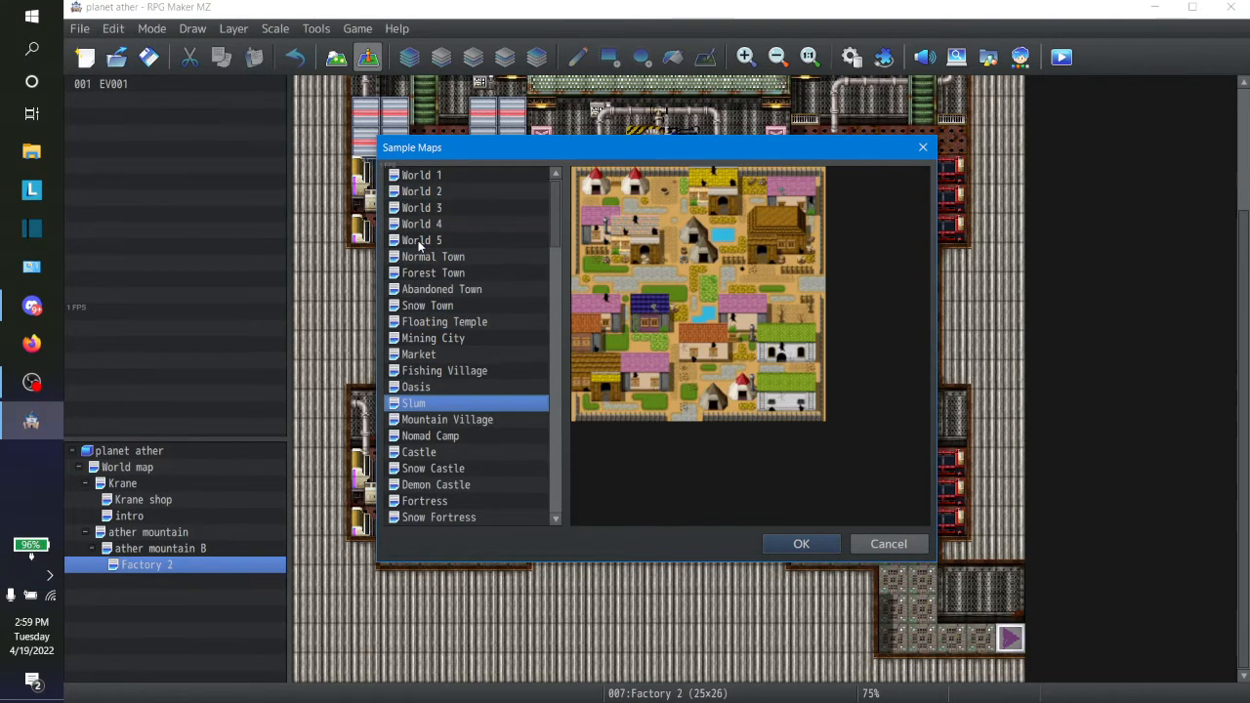
key(Down)
key(Down)
key(Down)
key(Down)
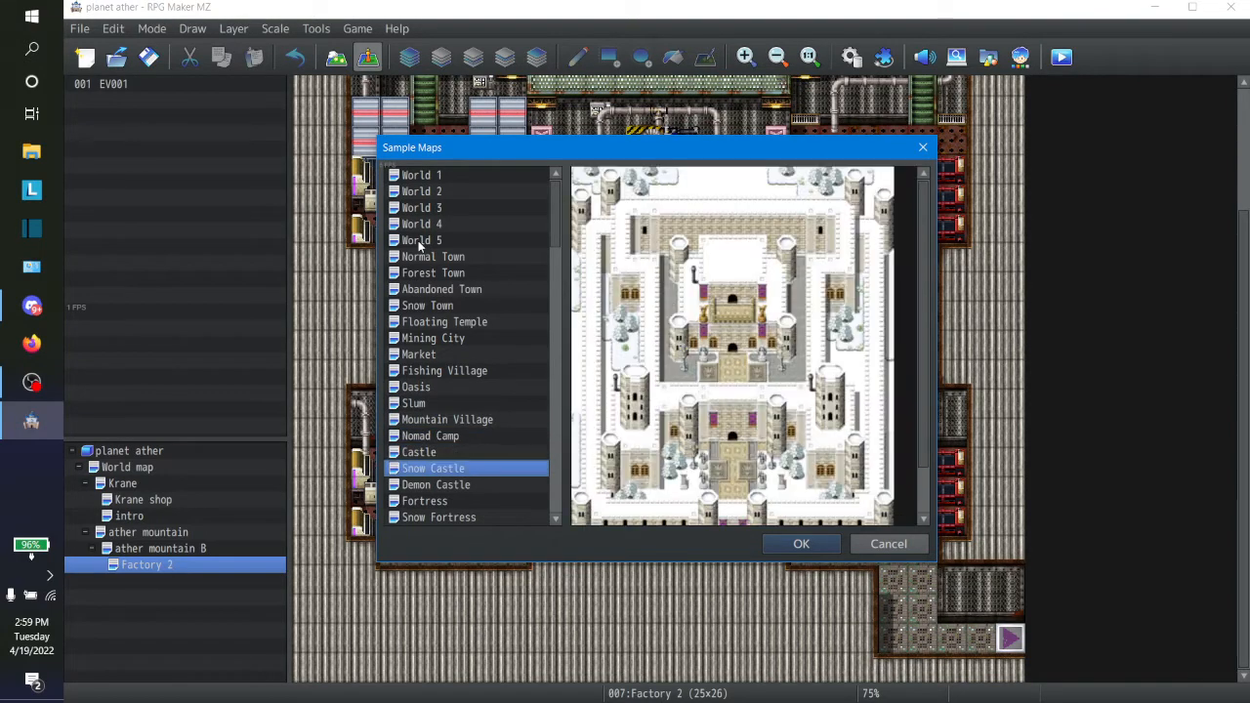
key(Up)
key(Up)
key(Up)
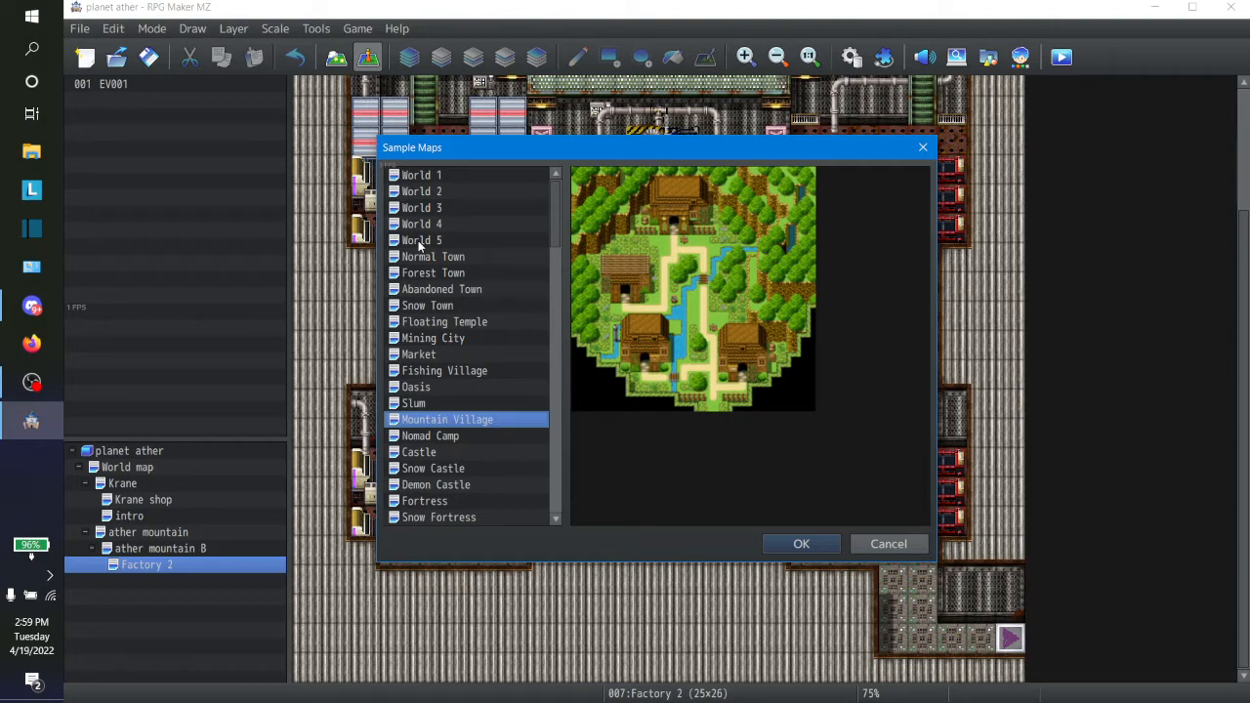
key(Down)
key(Down)
key(Down)
key(Down)
key(Down)
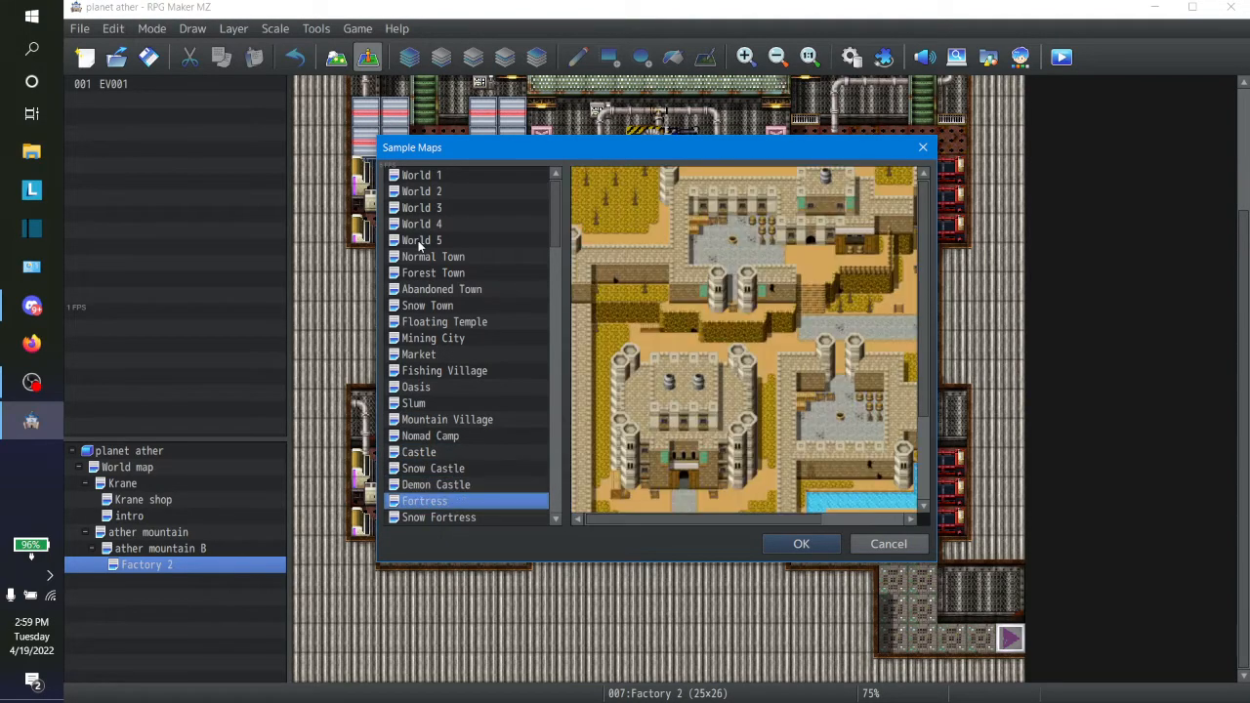
key(Down)
key(Down)
key(Down)
key(Down)
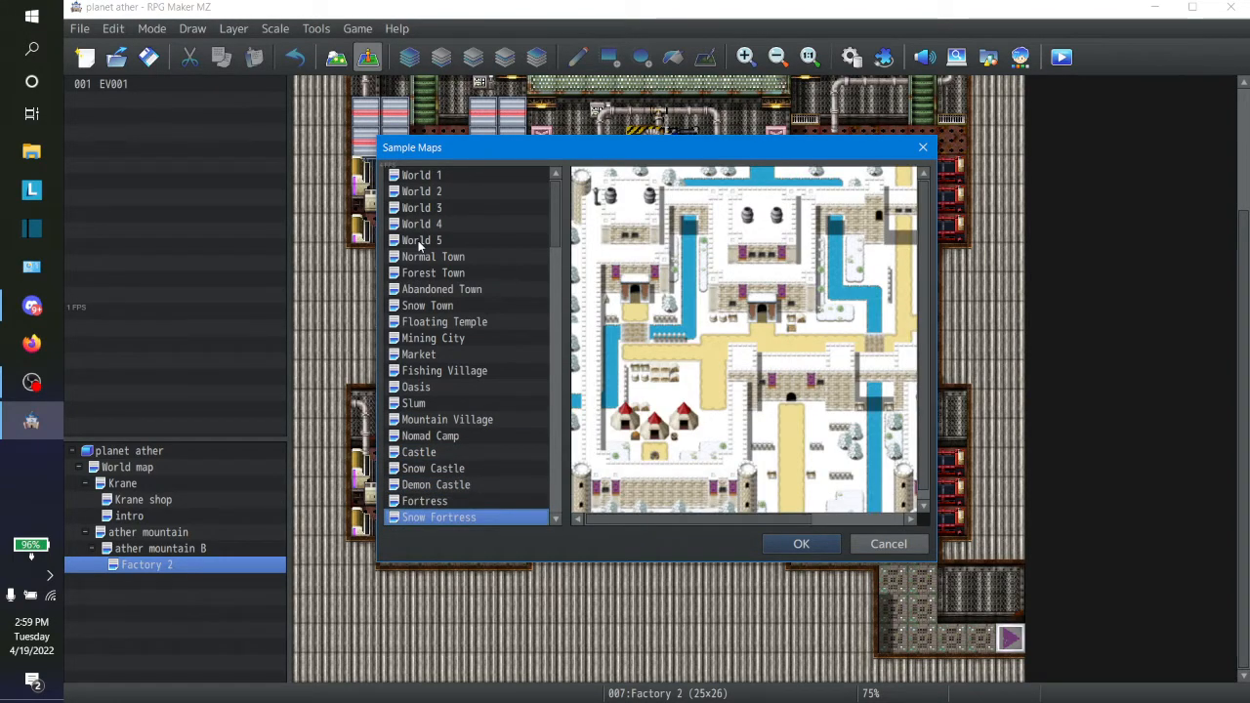
key(Down)
key(Down)
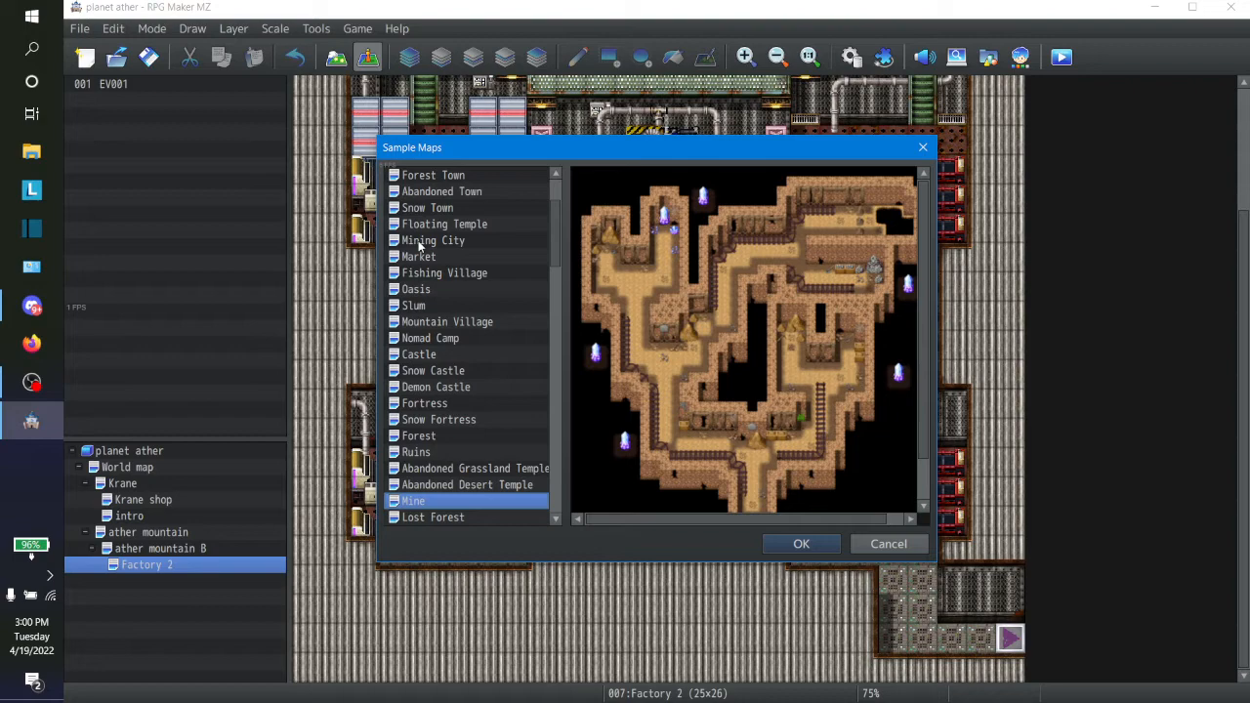
Step: Browse the sample maps of houses, shops, castle interiors and caves up to World SF
key(Down)
key(Down)
key(Down)
key(Down)
key(Down)
key(Down)
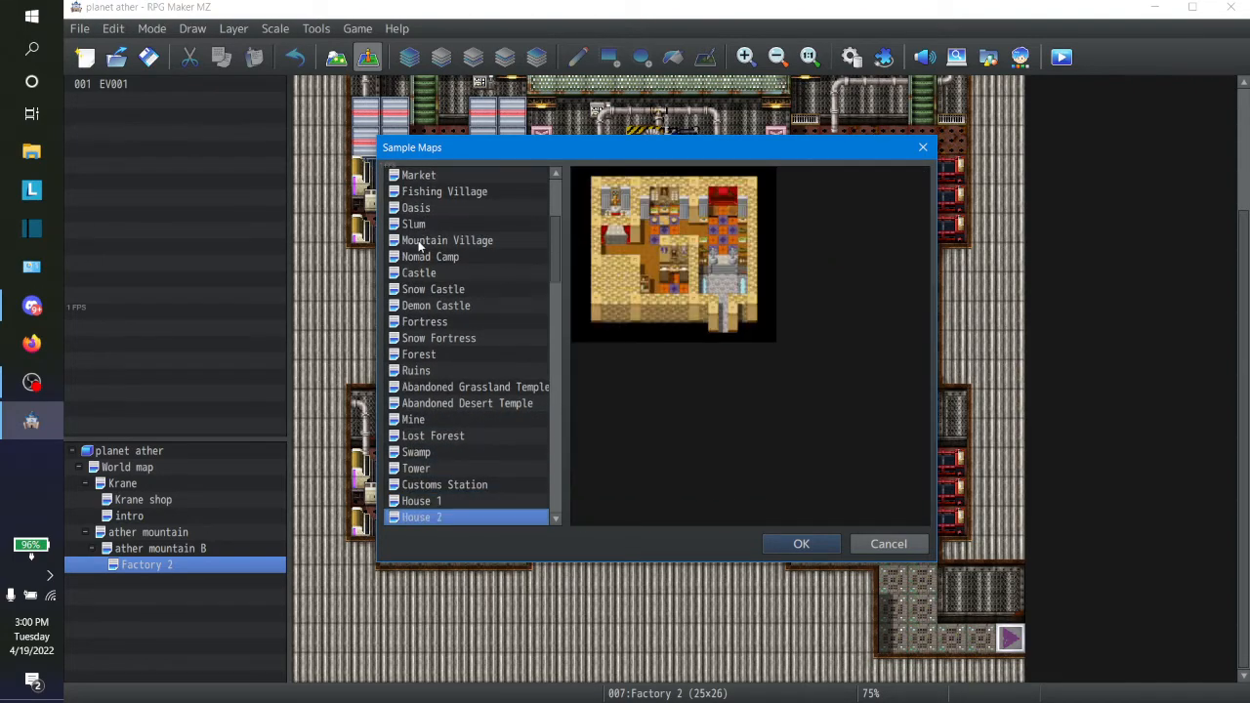
key(Down)
key(Down)
key(Down)
key(Down)
key(Down)
key(Down)
key(Down)
key(Down)
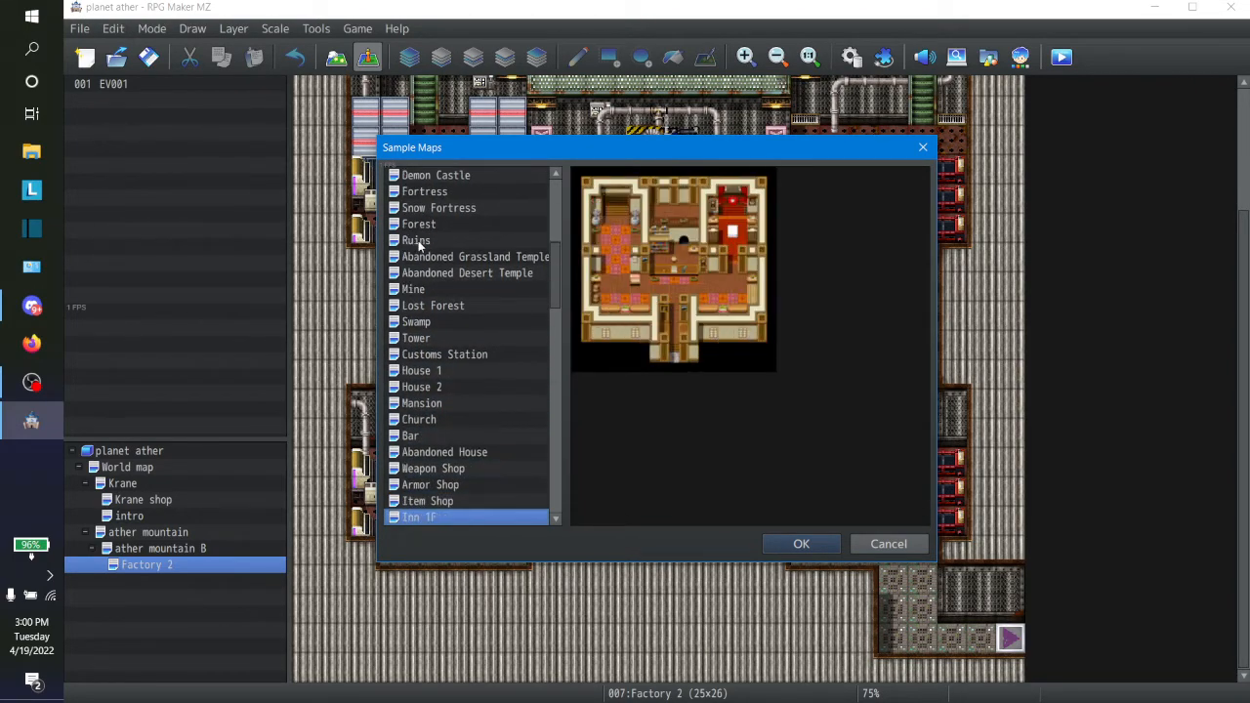
key(Down)
key(Down)
key(Down)
key(Down)
key(Down)
key(Down)
key(Down)
key(Down)
key(Down)
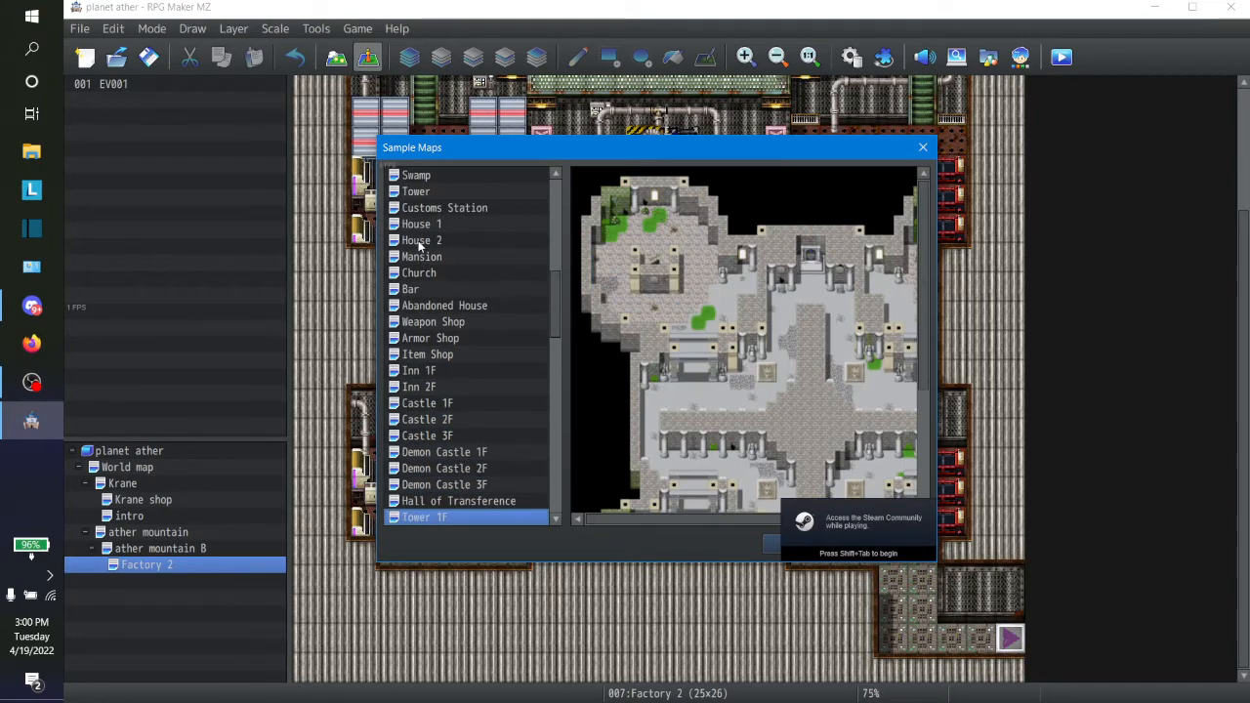
key(Down)
key(Down)
key(Down)
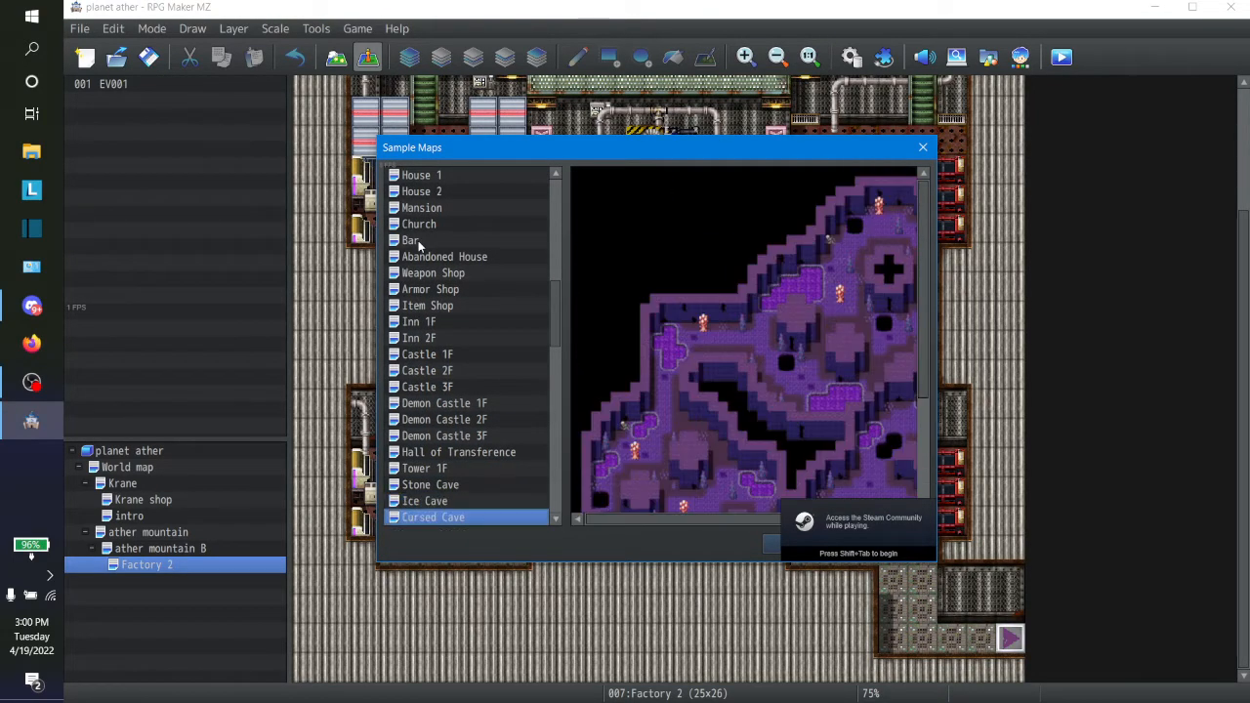
key(Down)
key(Up)
key(Down)
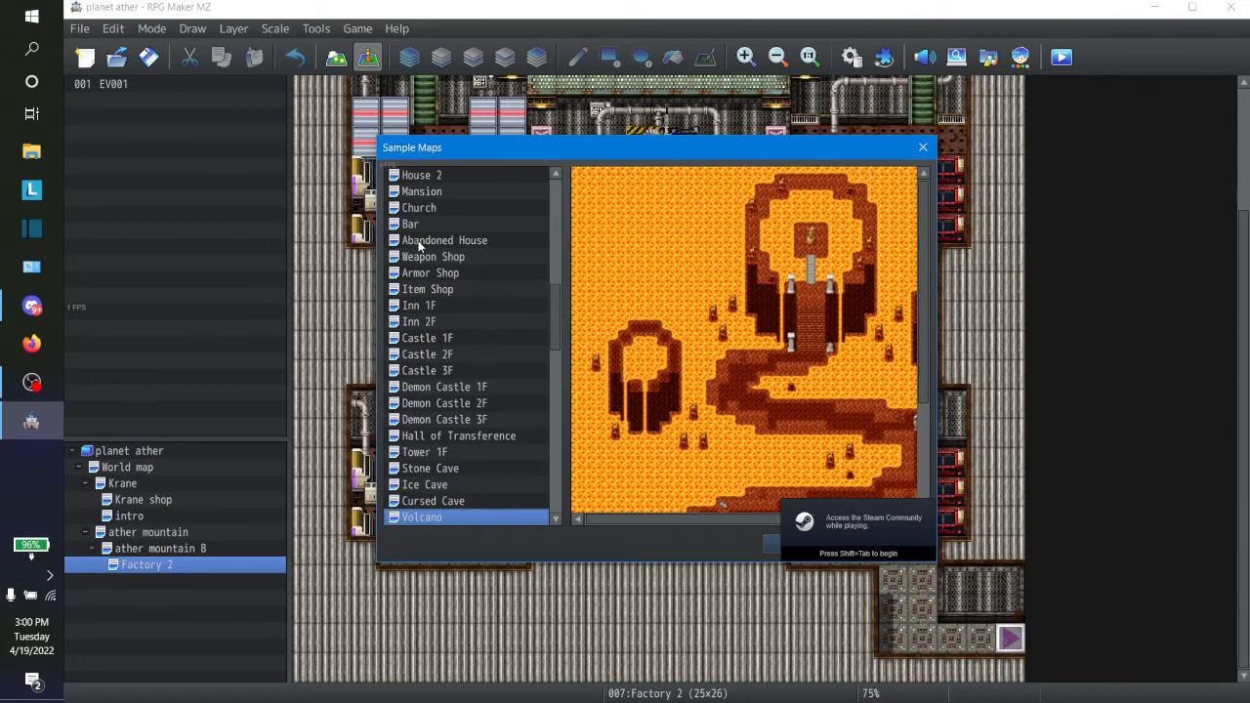
key(Up)
key(Down)
key(Down)
key(Down)
key(Down)
key(Down)
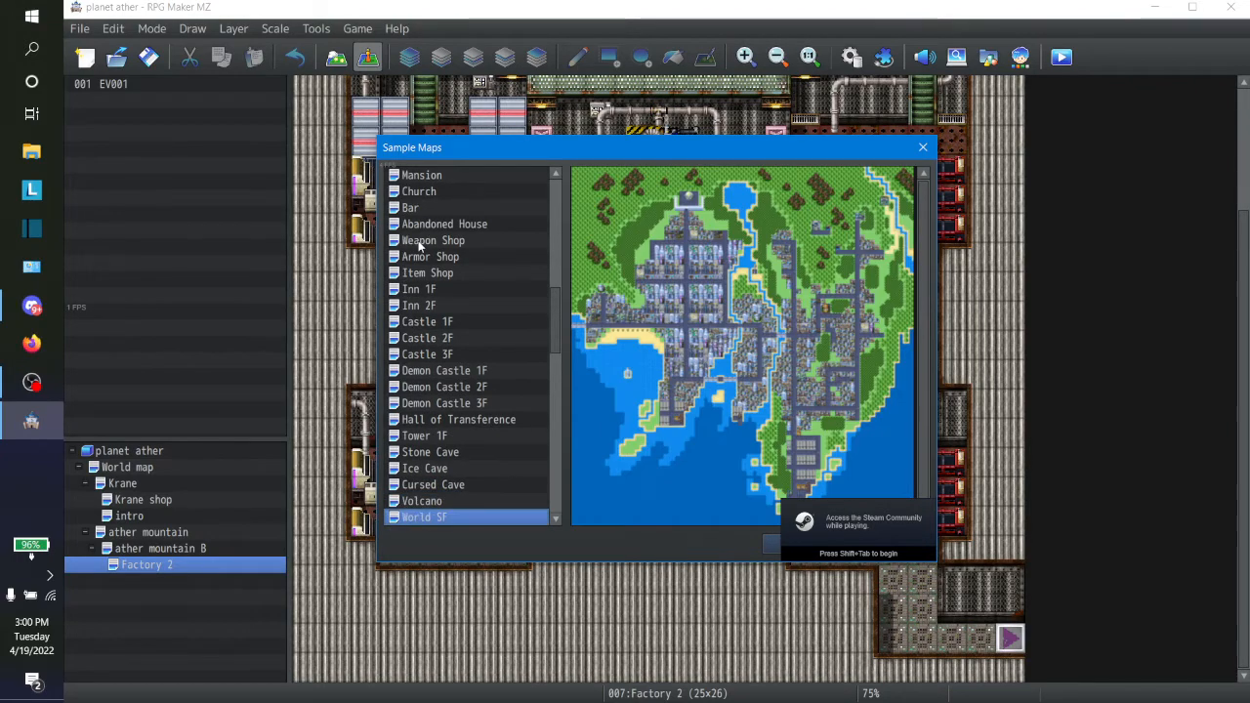
Step: Browse the modern and sci-fi sample maps after World SF until reaching the Factory 1 interior
key(Down)
key(Down)
key(Down)
key(Down)
key(Down)
key(Down)
key(Down)
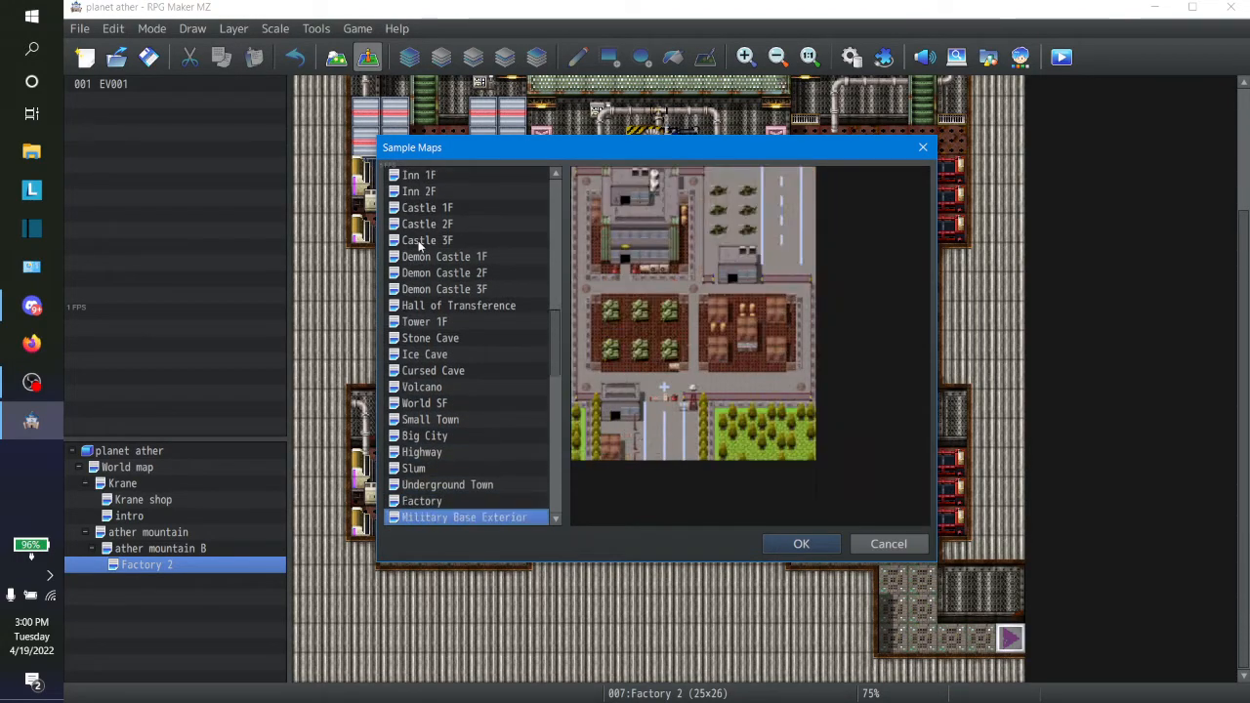
key(Down)
key(Down)
key(Down)
key(Down)
key(Down)
key(Down)
key(Down)
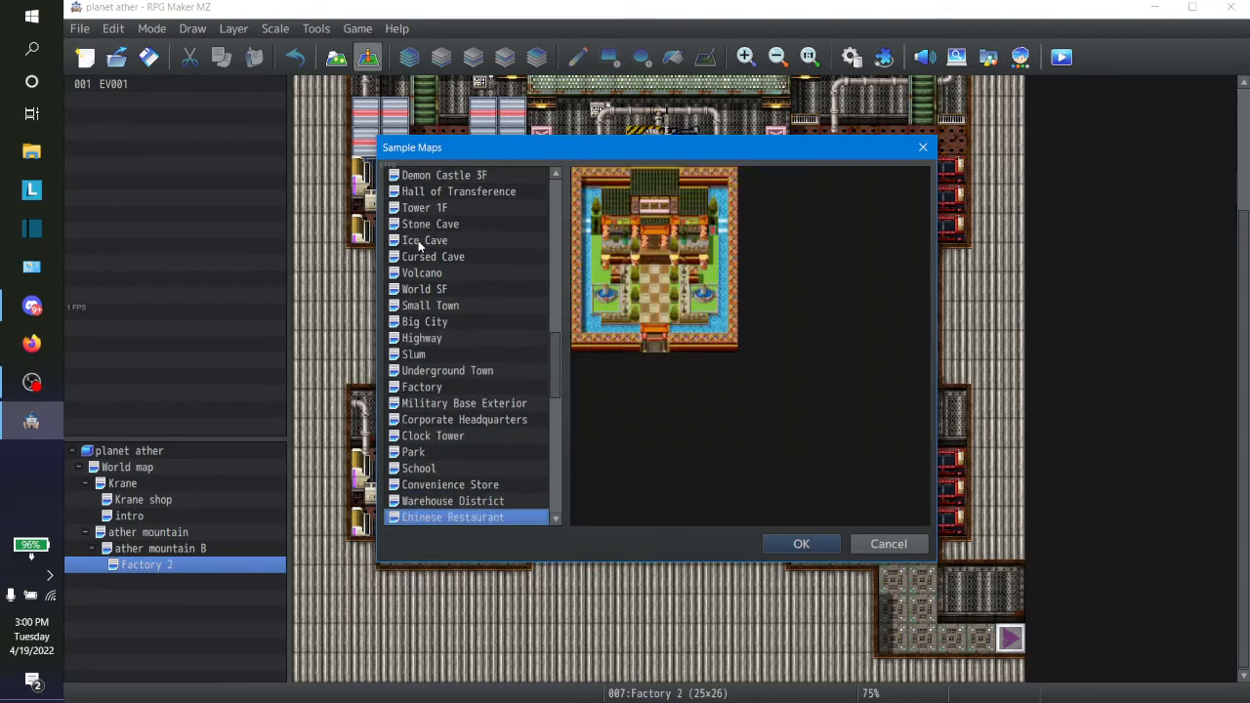
key(Down)
key(Down)
key(Down)
key(Down)
key(Down)
key(Down)
key(Down)
key(Down)
key(Down)
key(Down)
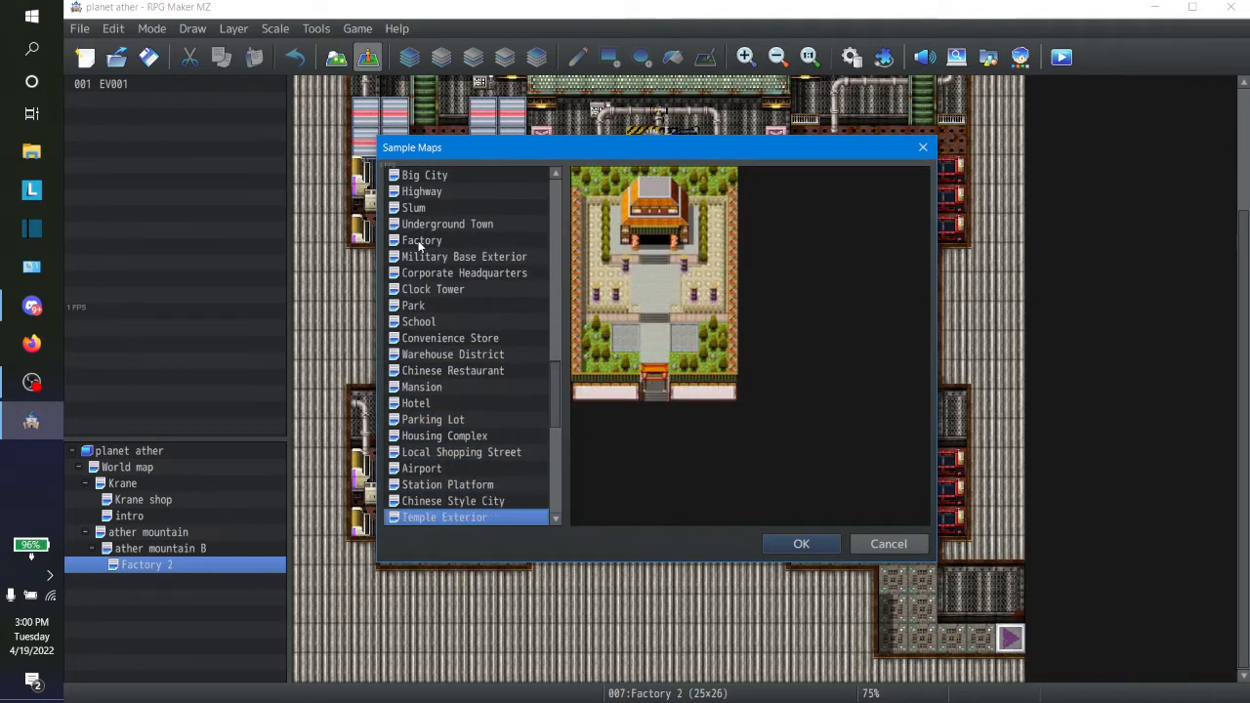
key(Down)
key(Down)
key(Down)
key(Down)
key(Down)
key(Down)
key(Down)
key(Down)
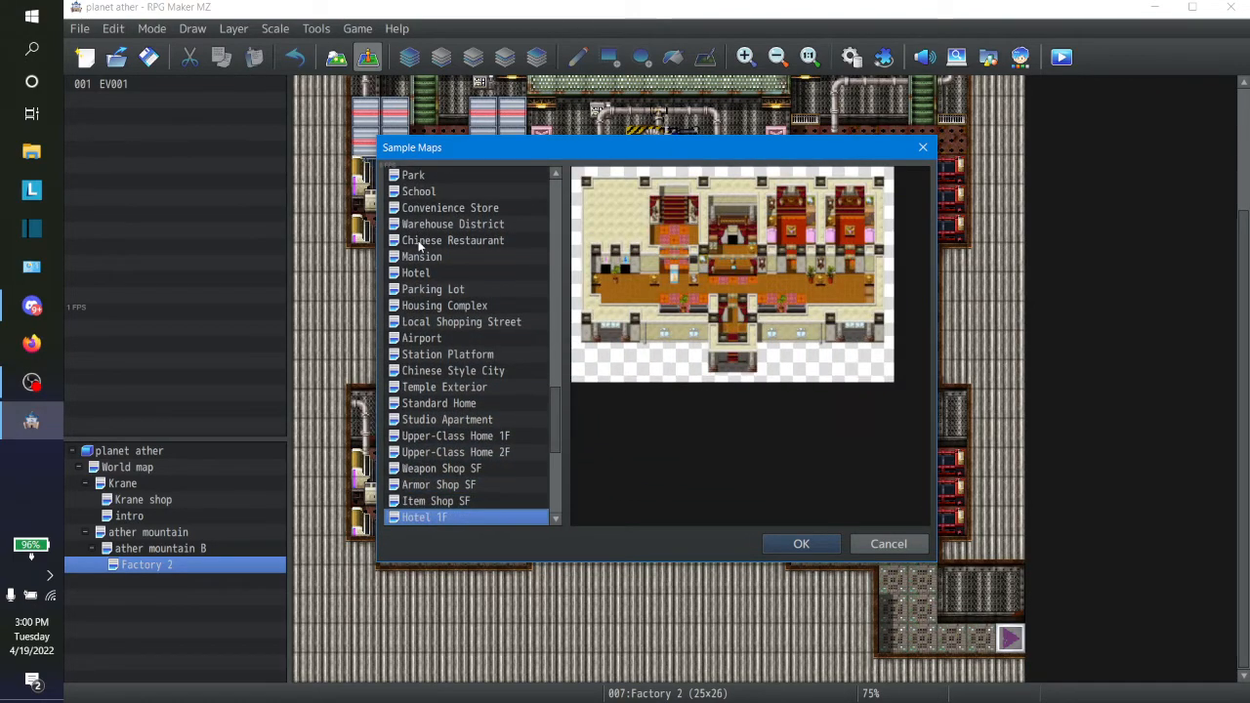
key(Down)
key(Down)
key(Down)
key(Down)
key(Down)
key(Down)
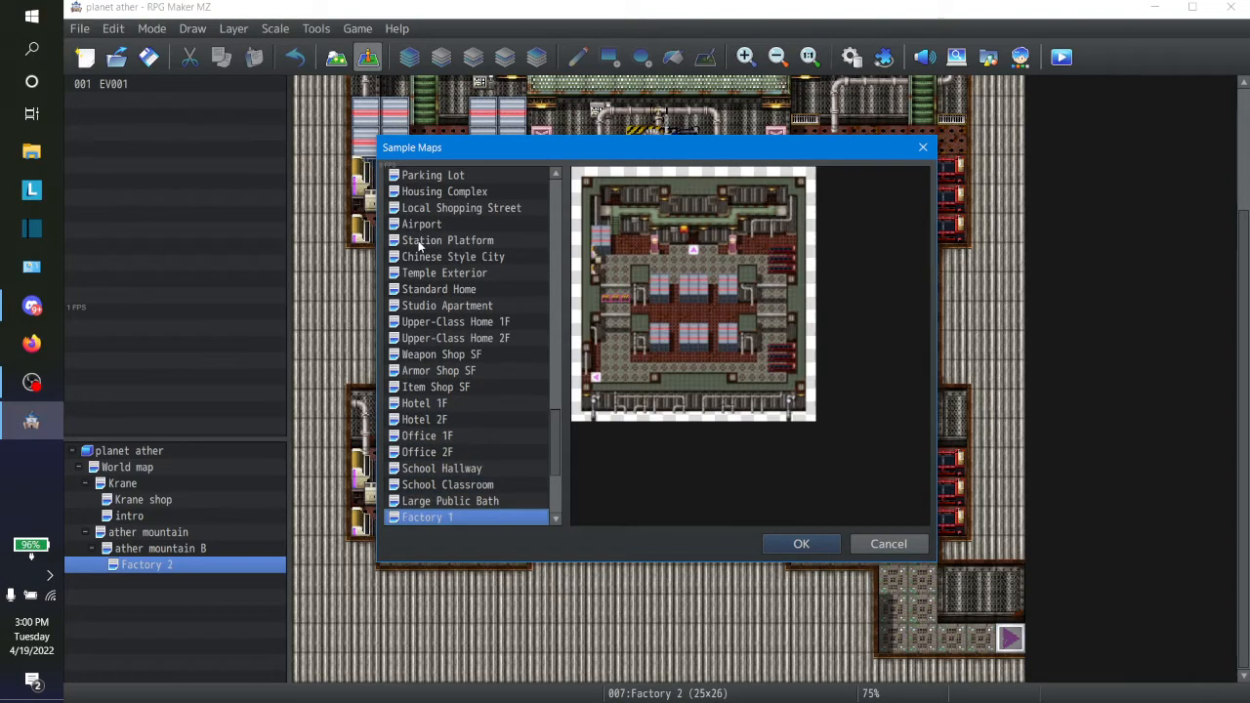
Step: Compare the Factory 1, Factory 2 and Computer Room samples and load Factory 1 as a child map of Factory 2
key(Up)
key(Up)
key(Up)
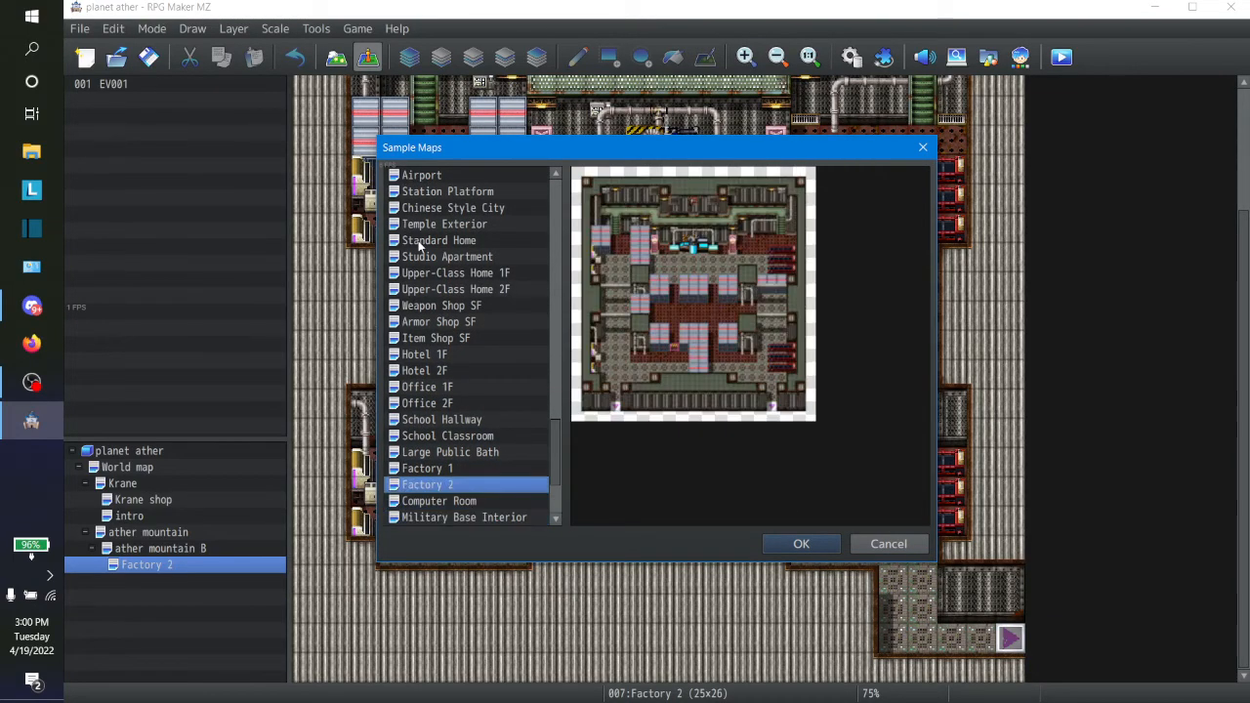
key(Down)
key(Up)
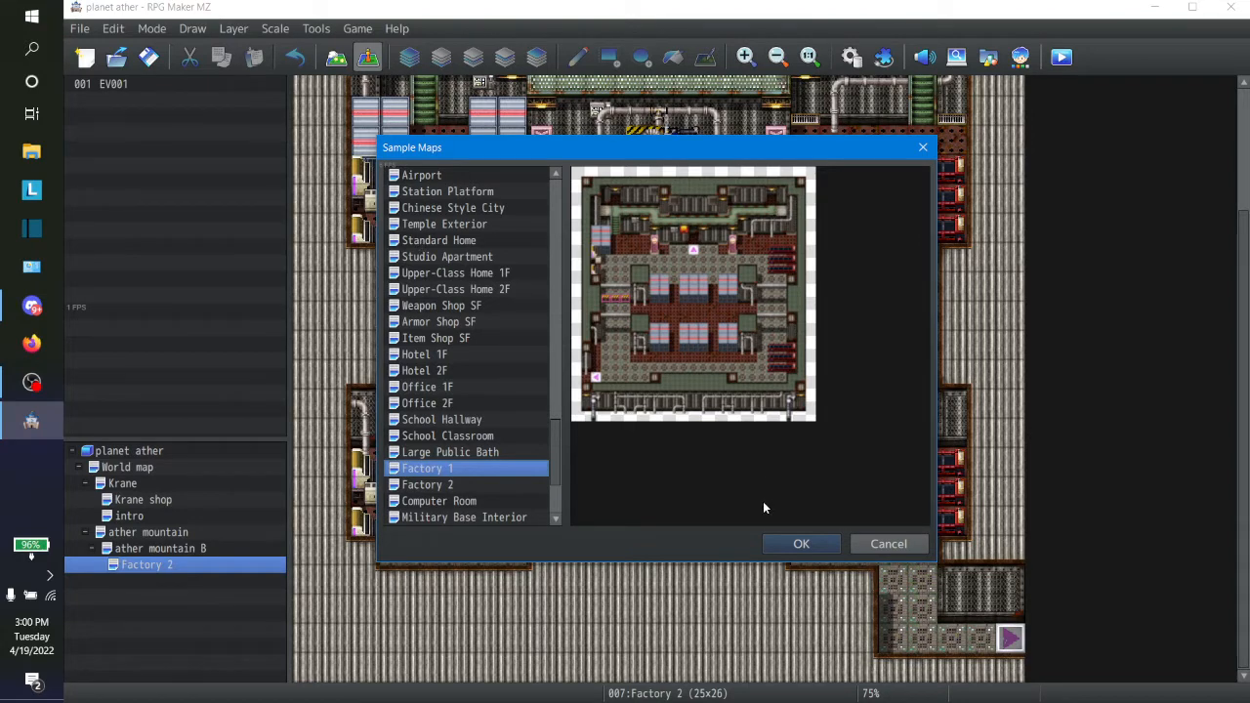
key(Down)
key(Up)
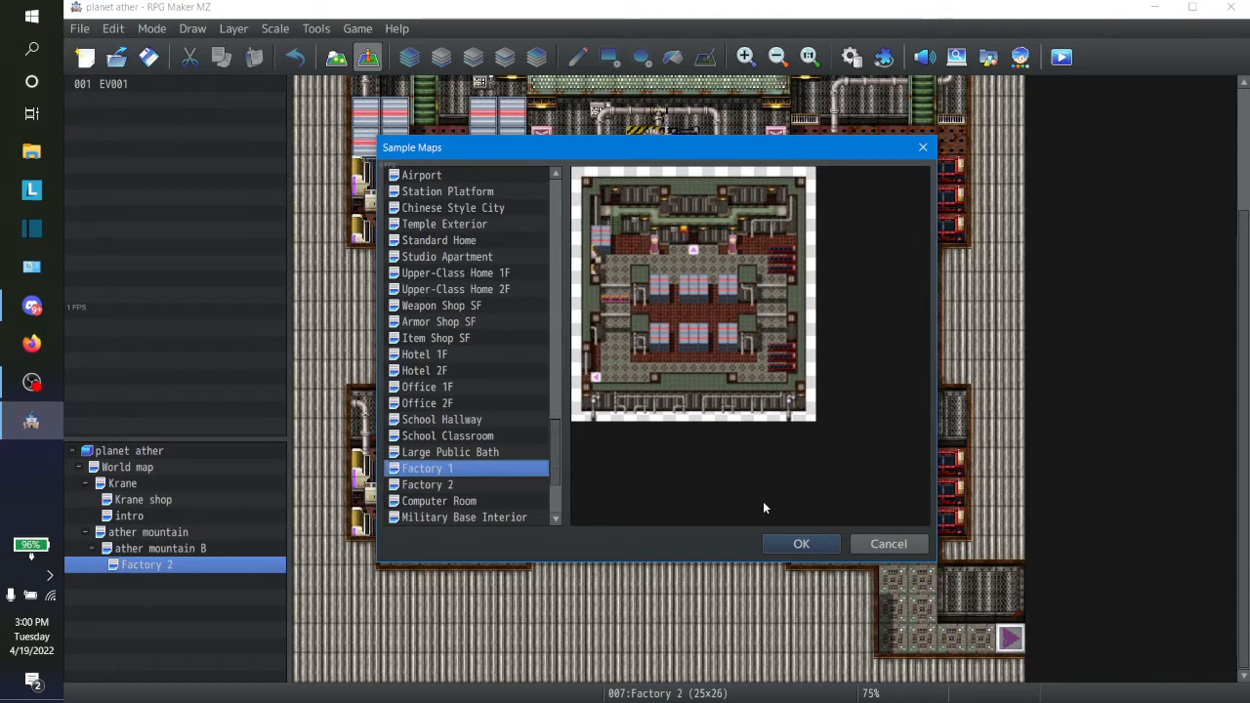
click(436, 501)
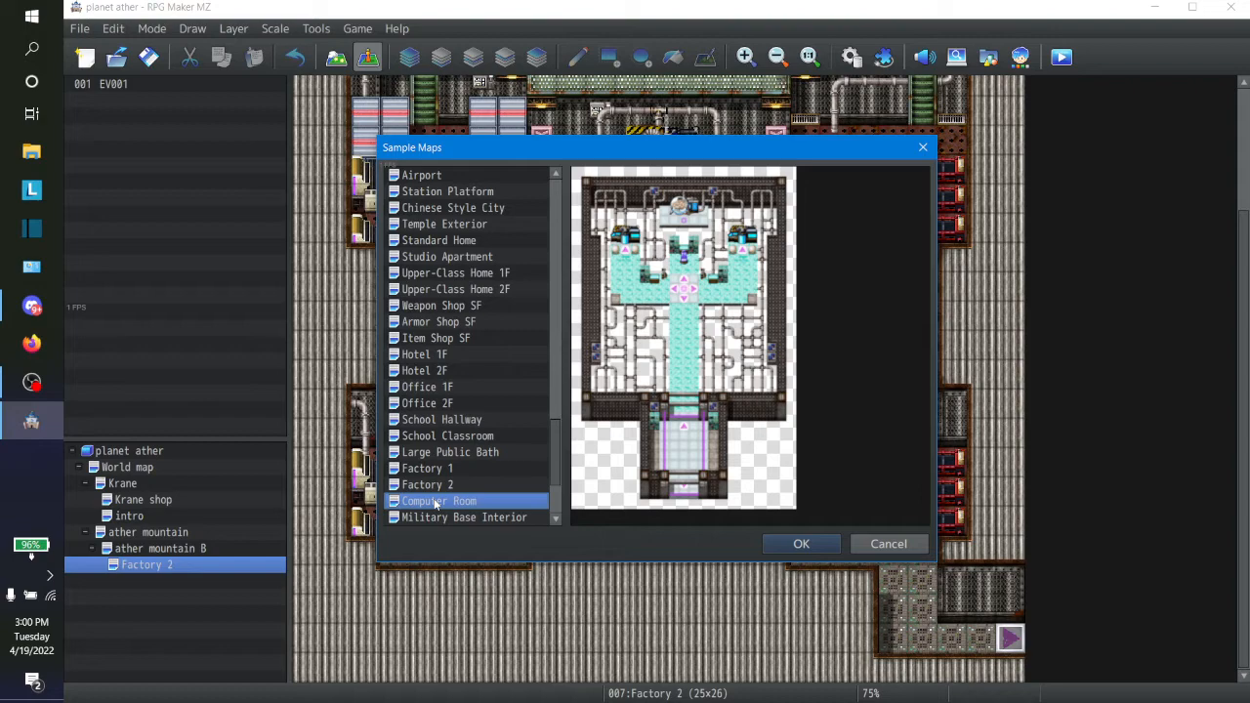
key(Up)
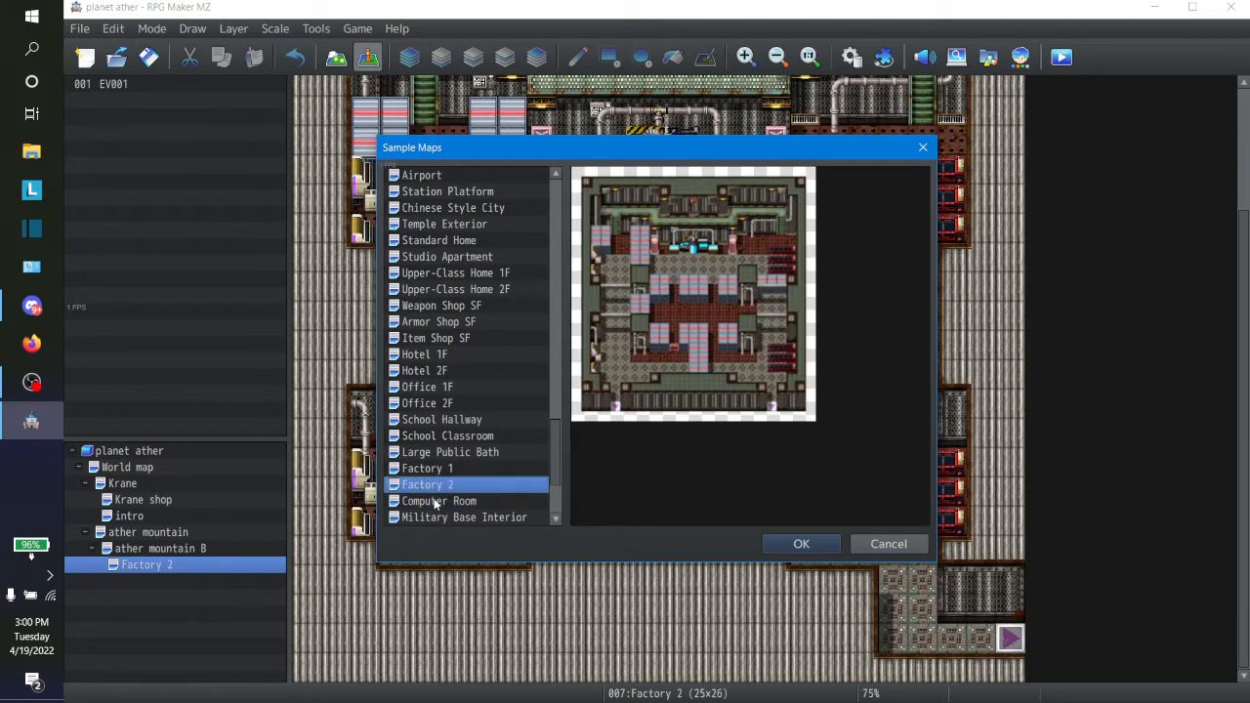
key(Up)
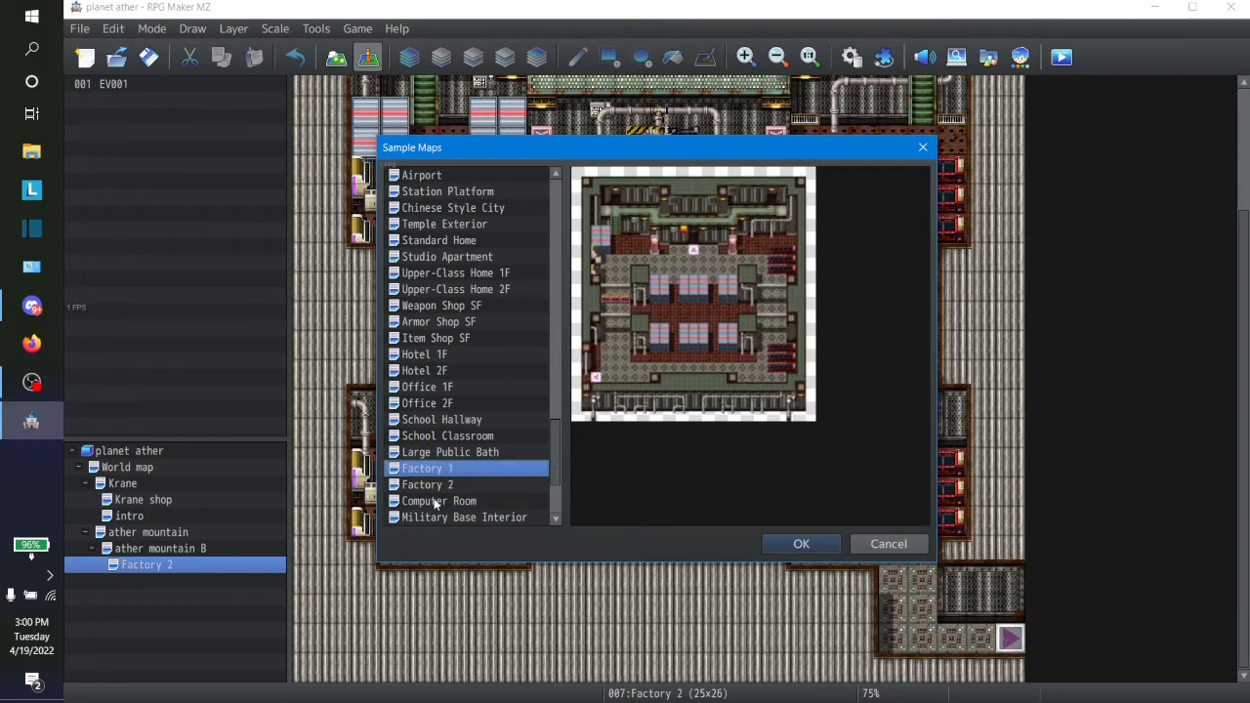
click(797, 544)
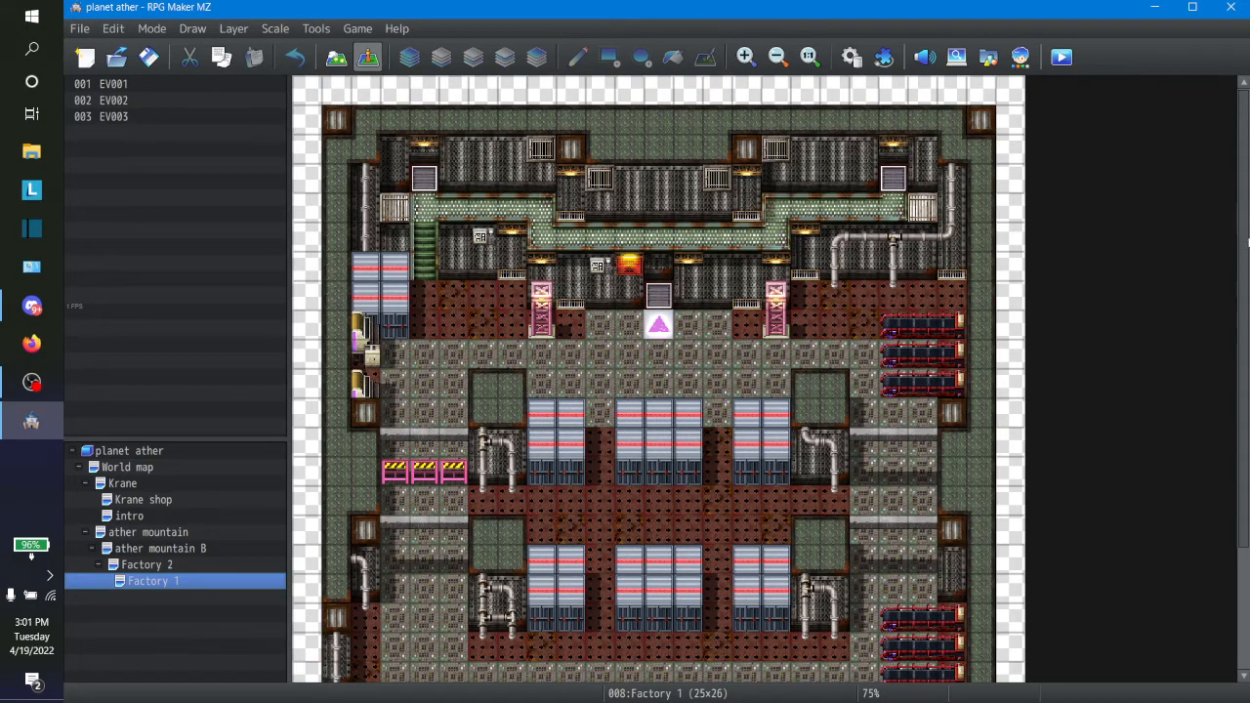
Step: Examine the Factory 1 and Factory 2 maps from top to bottom, comparing their layouts and exits, and return to Factory 1
drag(1243, 246, 1237, 408)
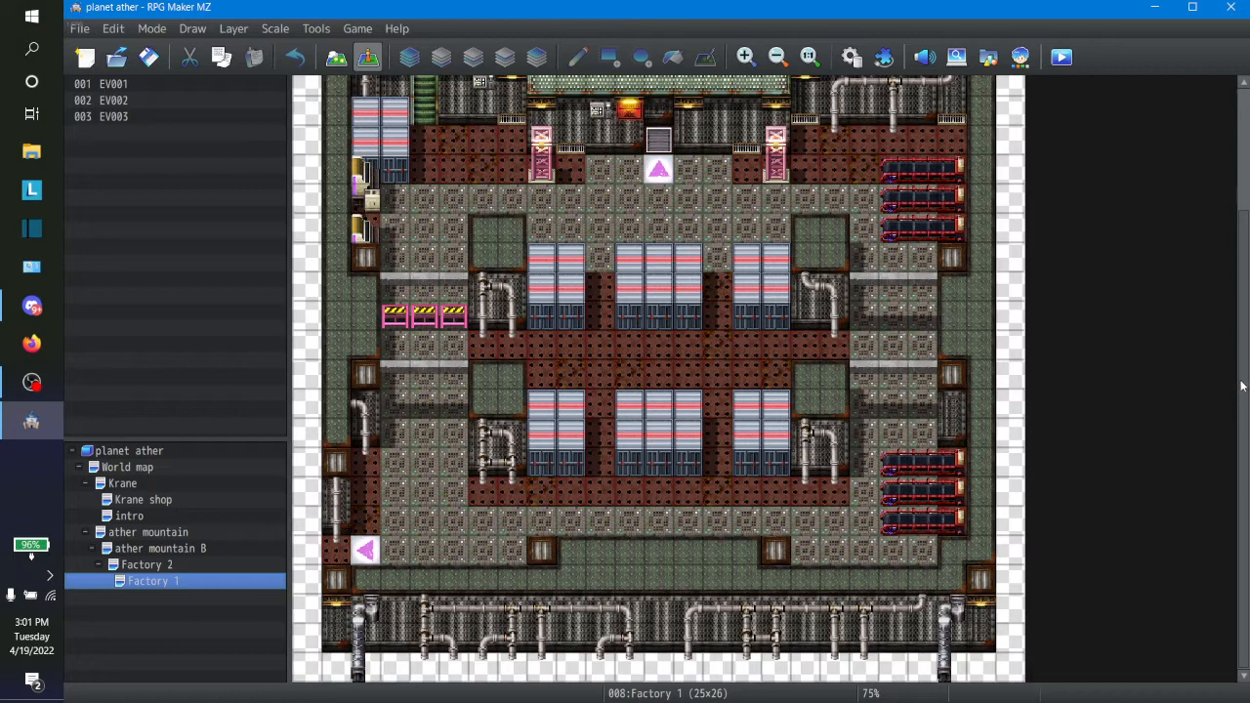
drag(1242, 386, 1236, 358)
click(142, 566)
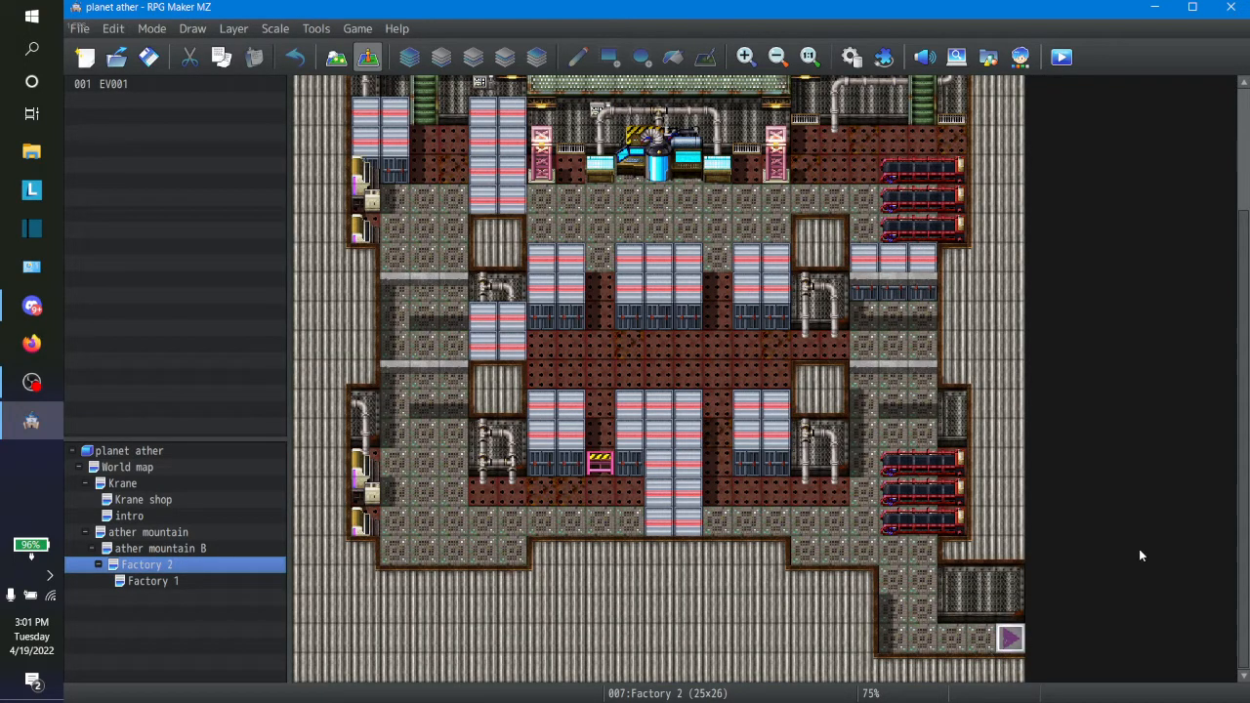
mouse_move(1243, 584)
mouse_down()
mouse_move(1247, 453)
mouse_move(1247, 586)
mouse_up()
drag(1246, 564, 1247, 388)
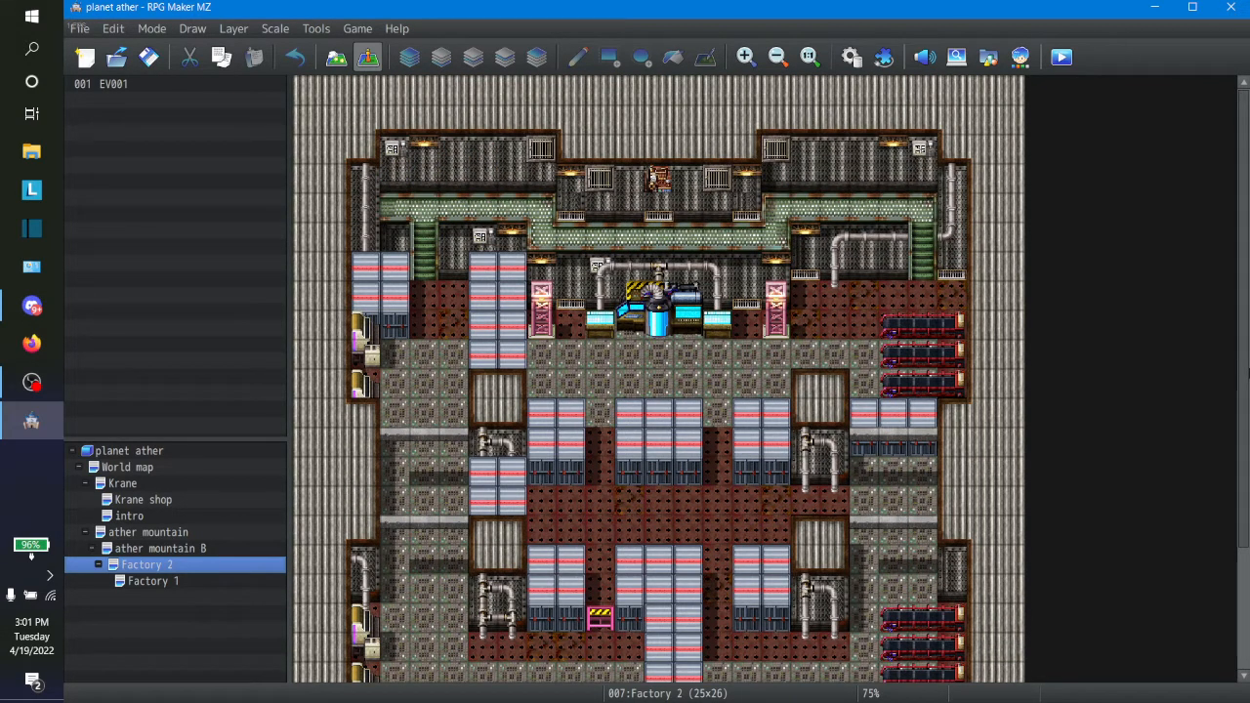
drag(1247, 387, 1219, 566)
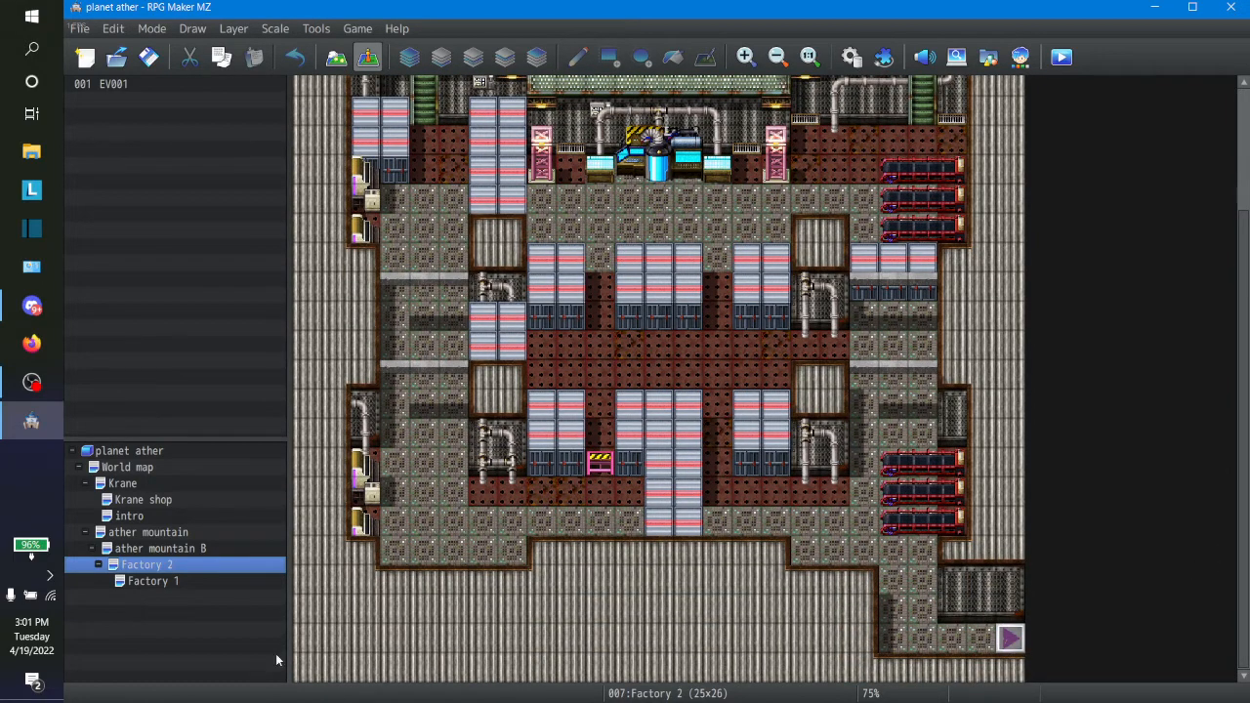
click(160, 584)
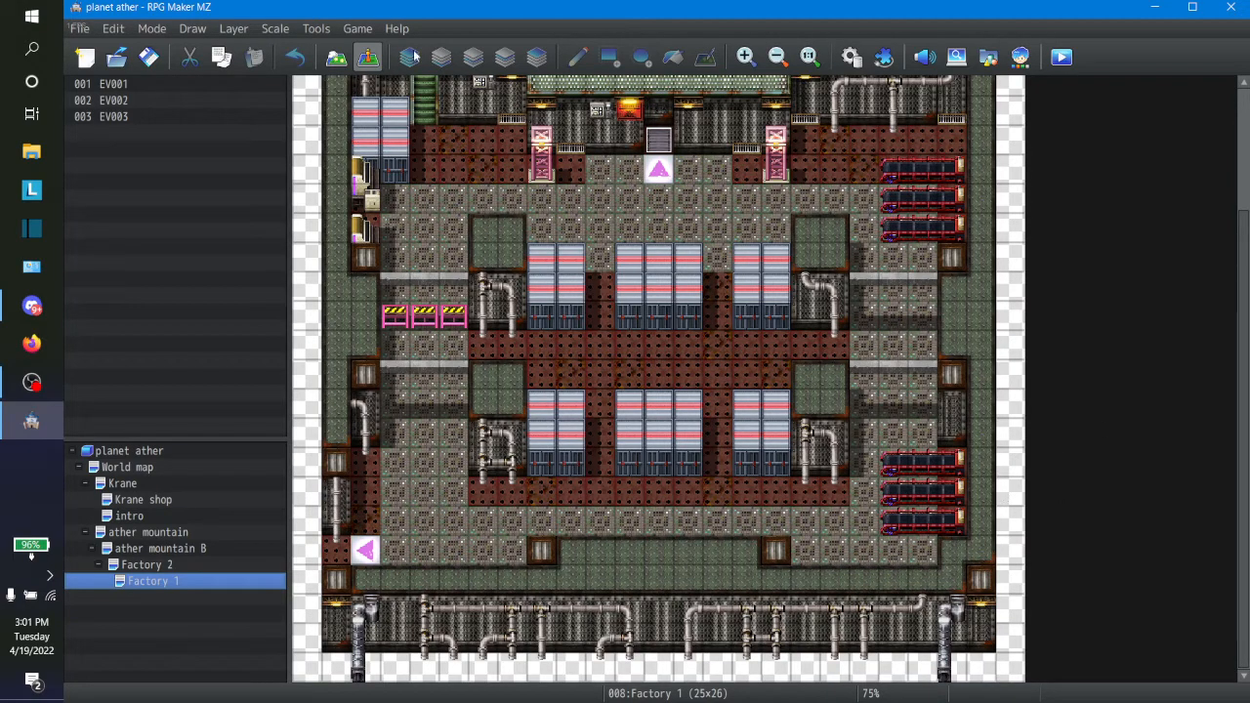
Step: In map editing mode, remove Factory 1's lowest red machine, the wall section beside the southwest exit, and the left-pointing exit arrow
click(350, 63)
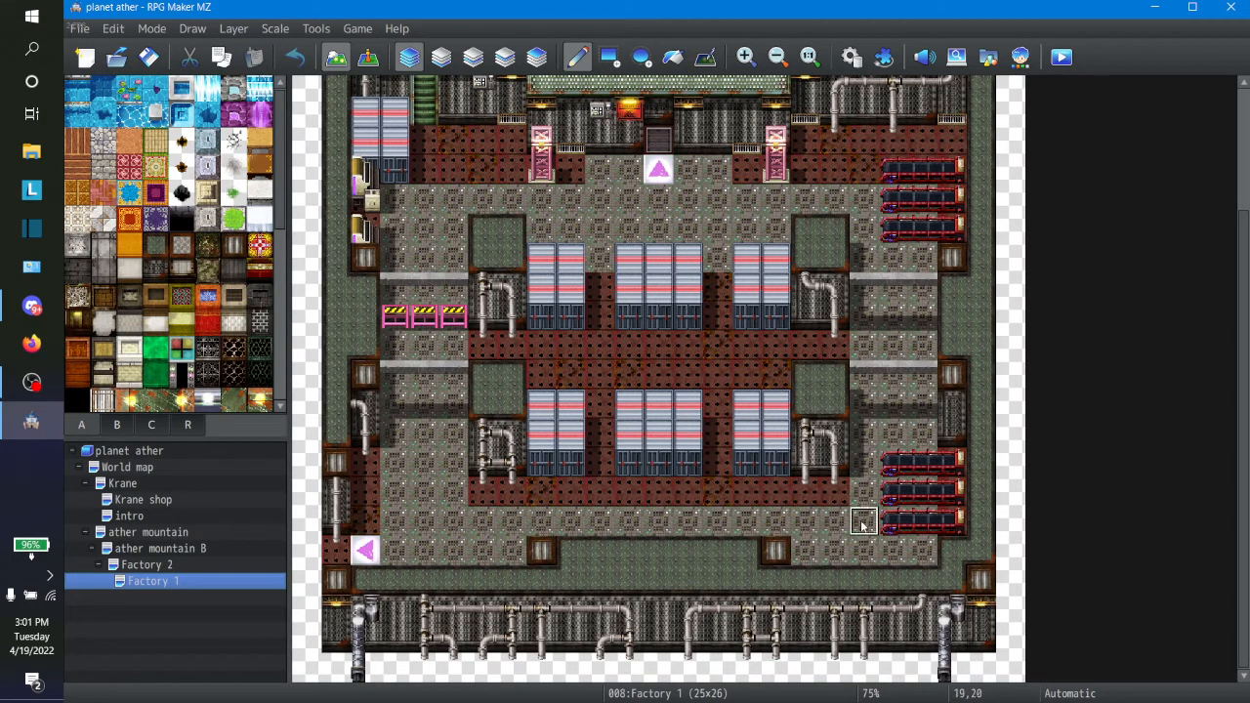
drag(883, 531, 949, 533)
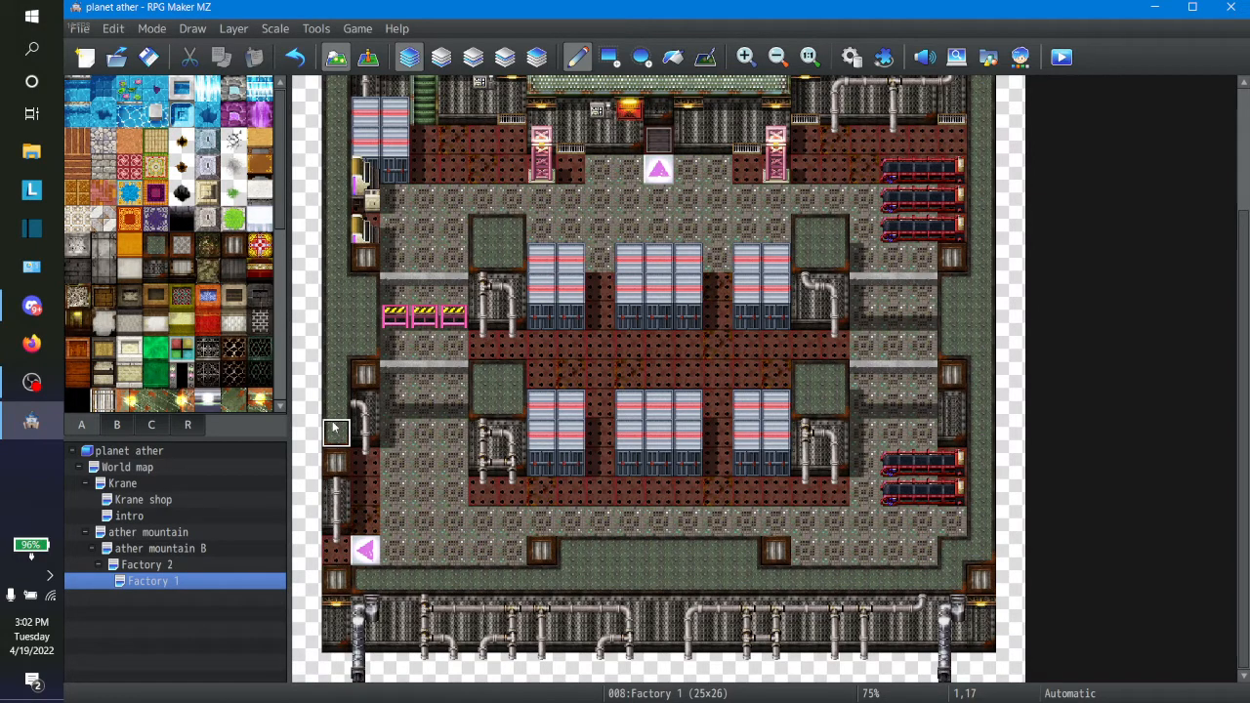
drag(334, 430, 331, 554)
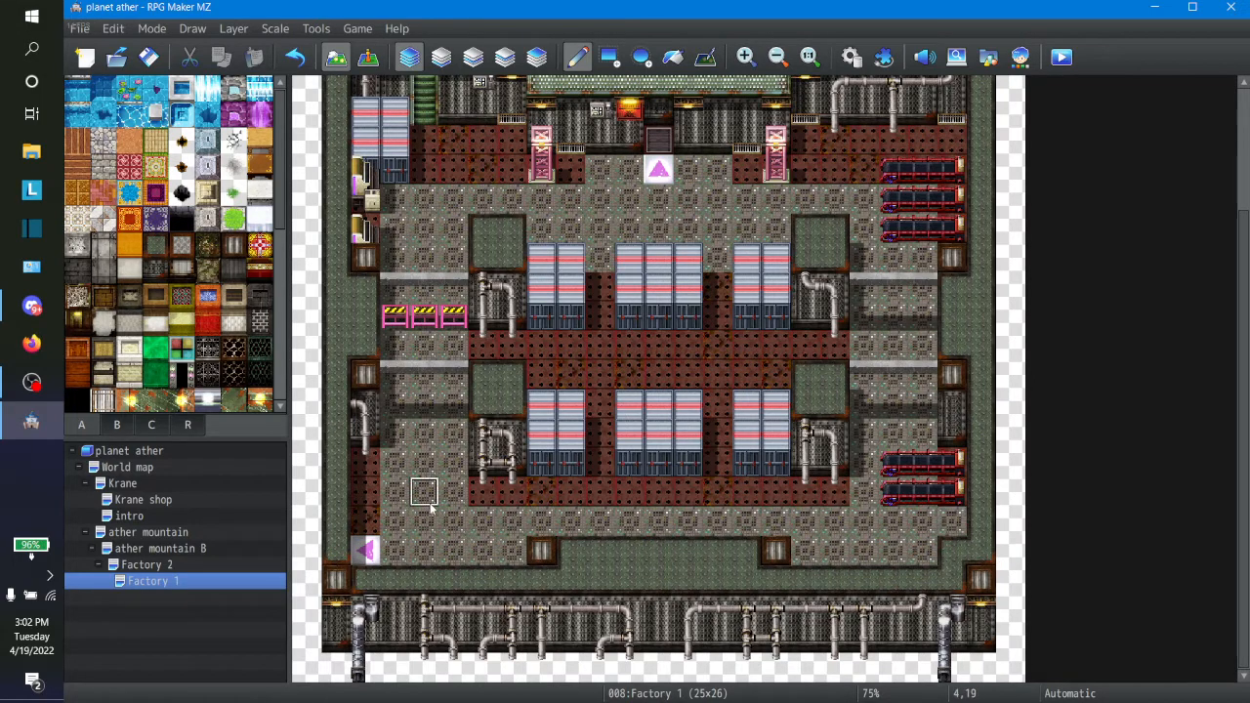
click(365, 551)
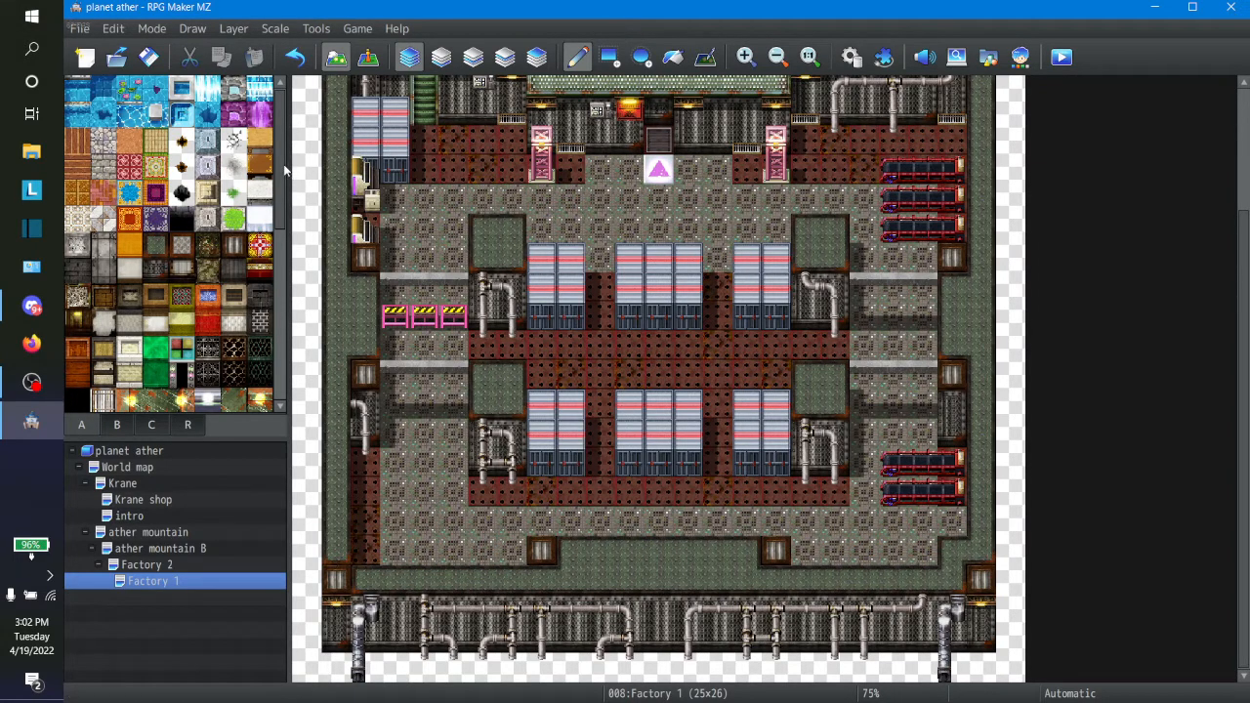
Step: Place a right-pointing exit arrow at 22,20 on the east side and flood-fill the blank outer margins with the green ceiling tile
drag(285, 165, 286, 352)
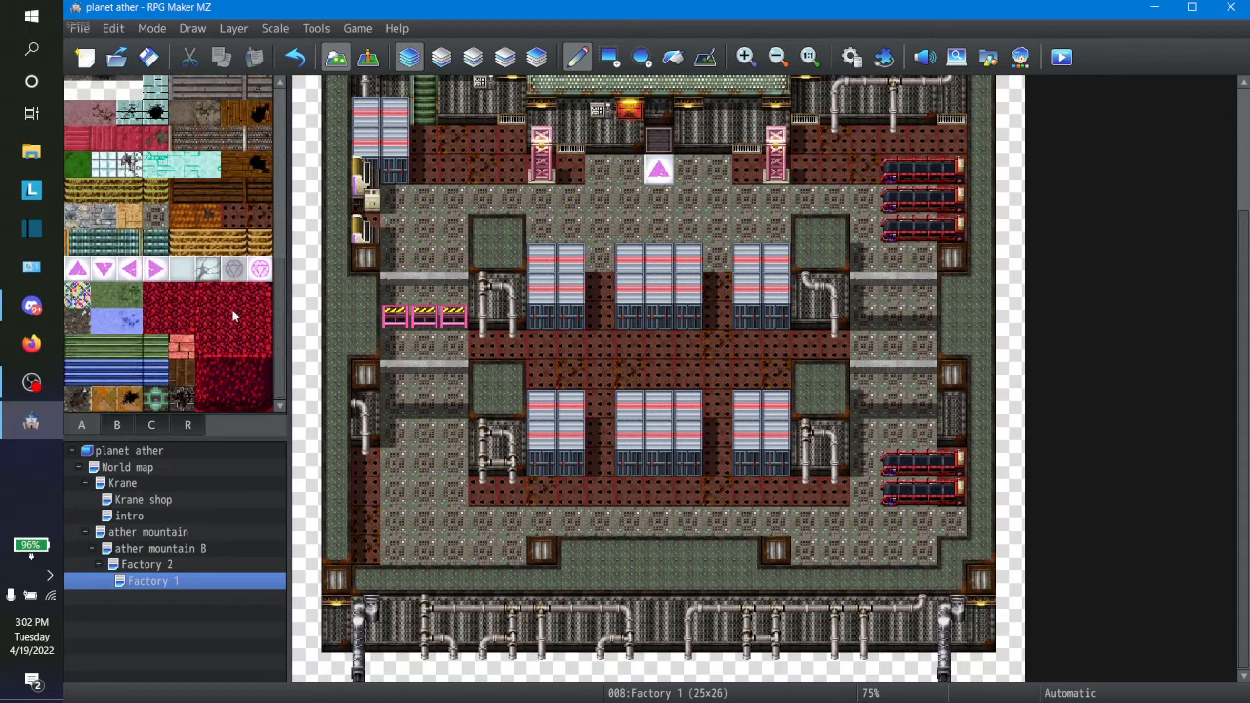
click(156, 270)
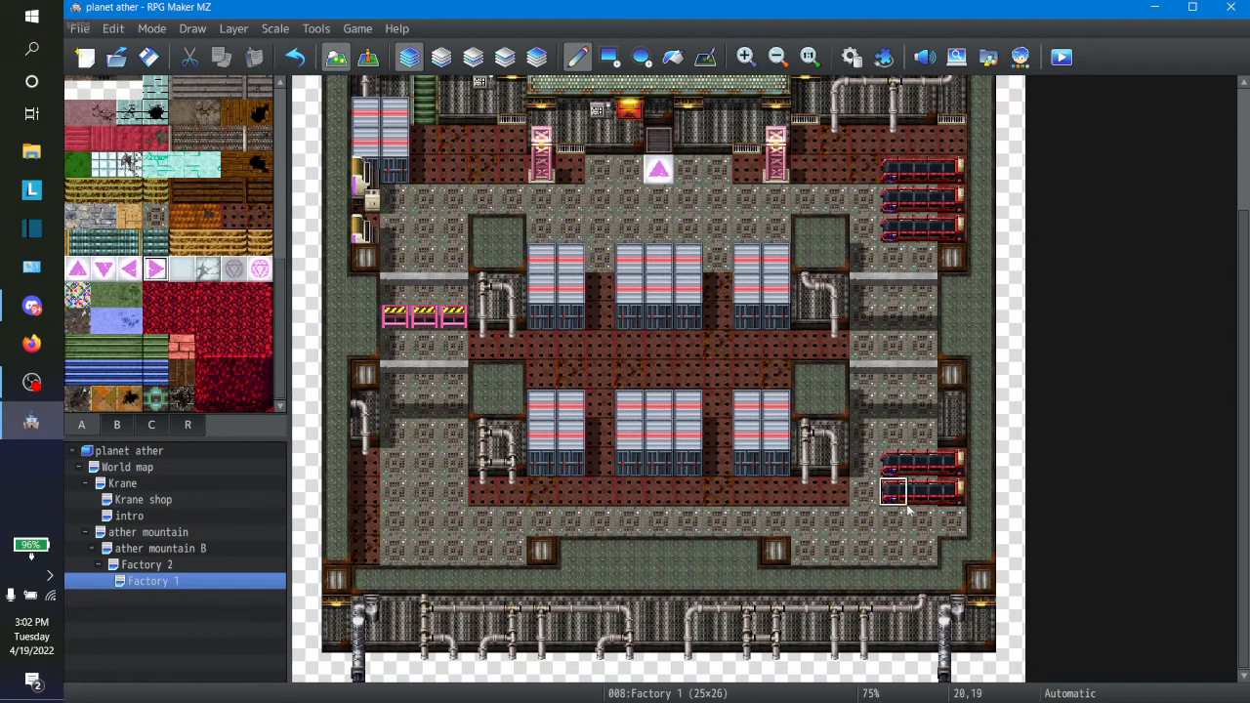
click(952, 522)
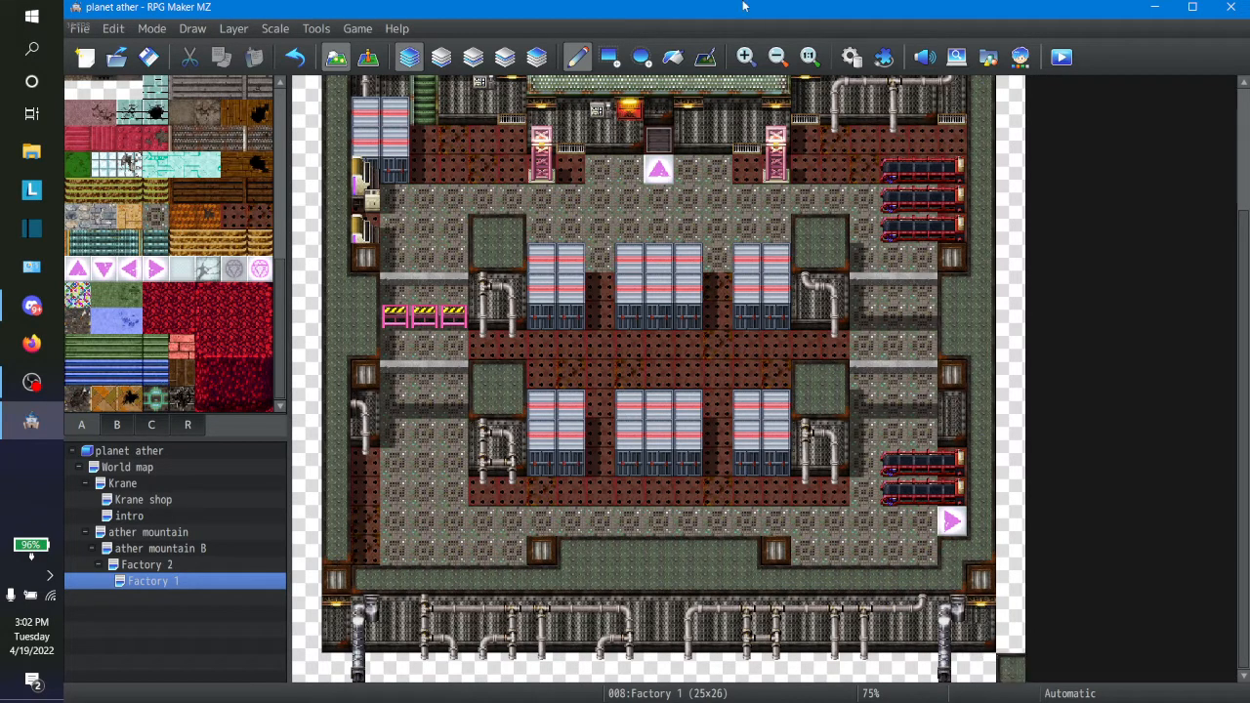
click(672, 57)
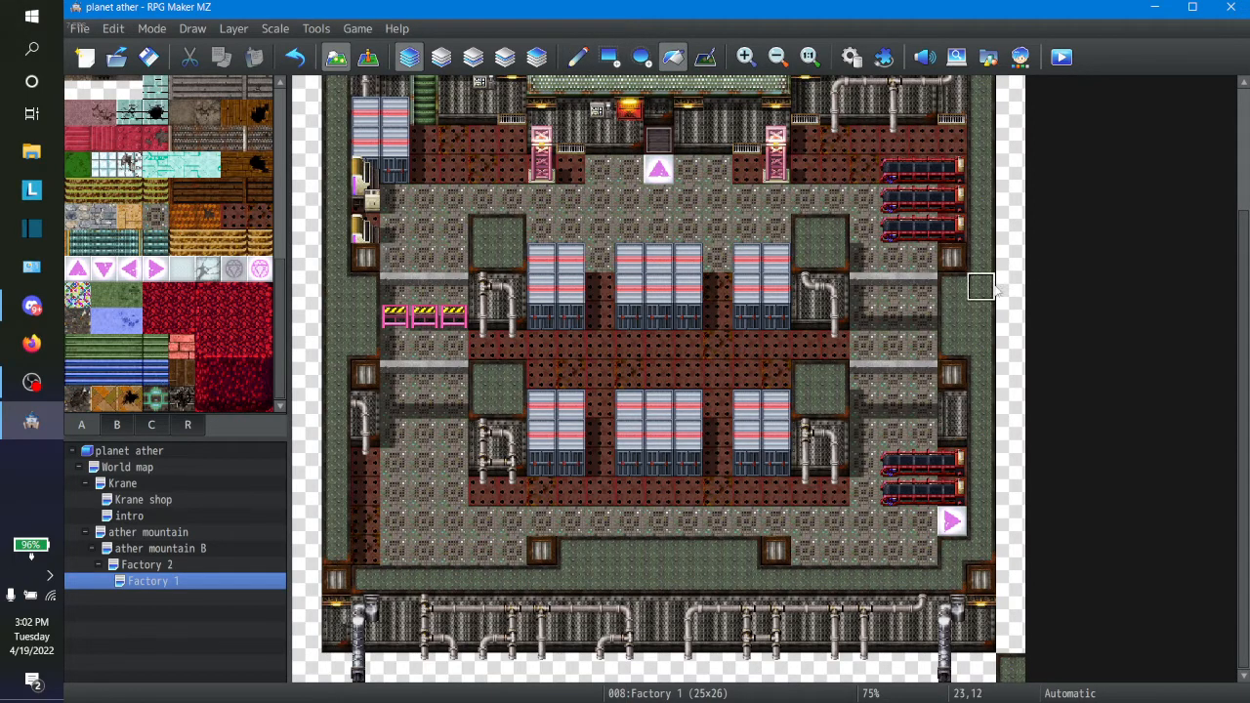
click(1010, 289)
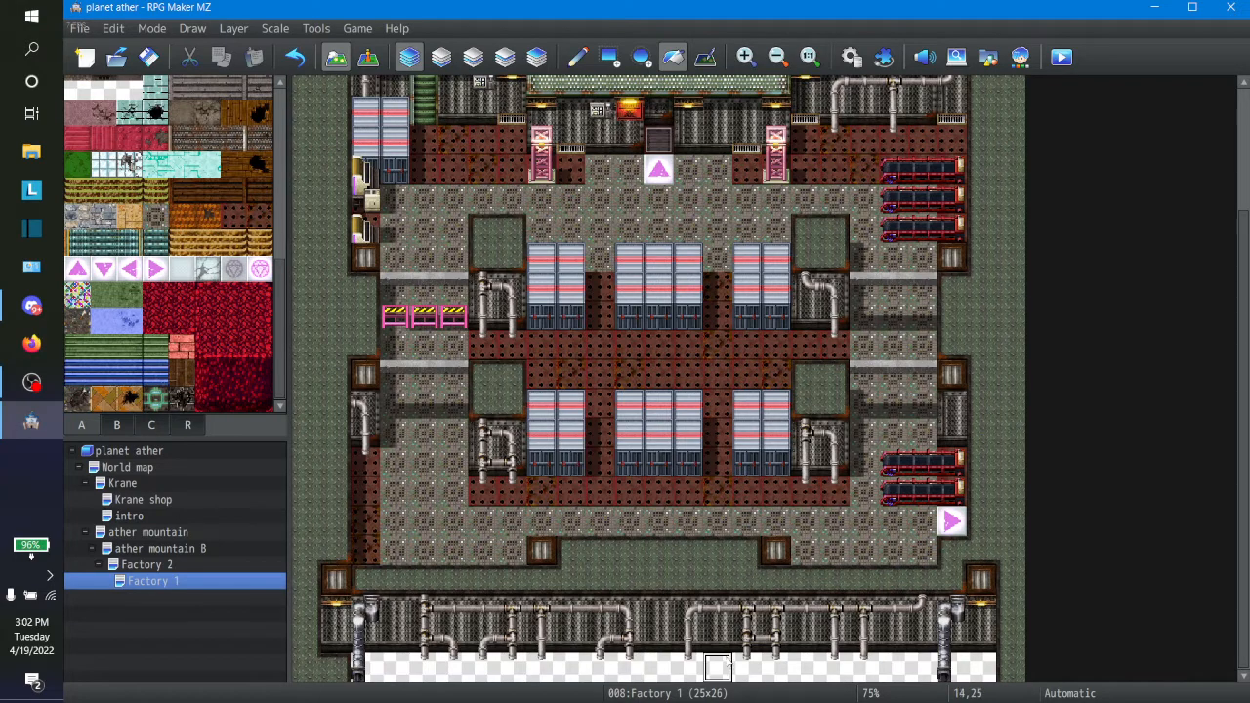
click(659, 669)
click(686, 670)
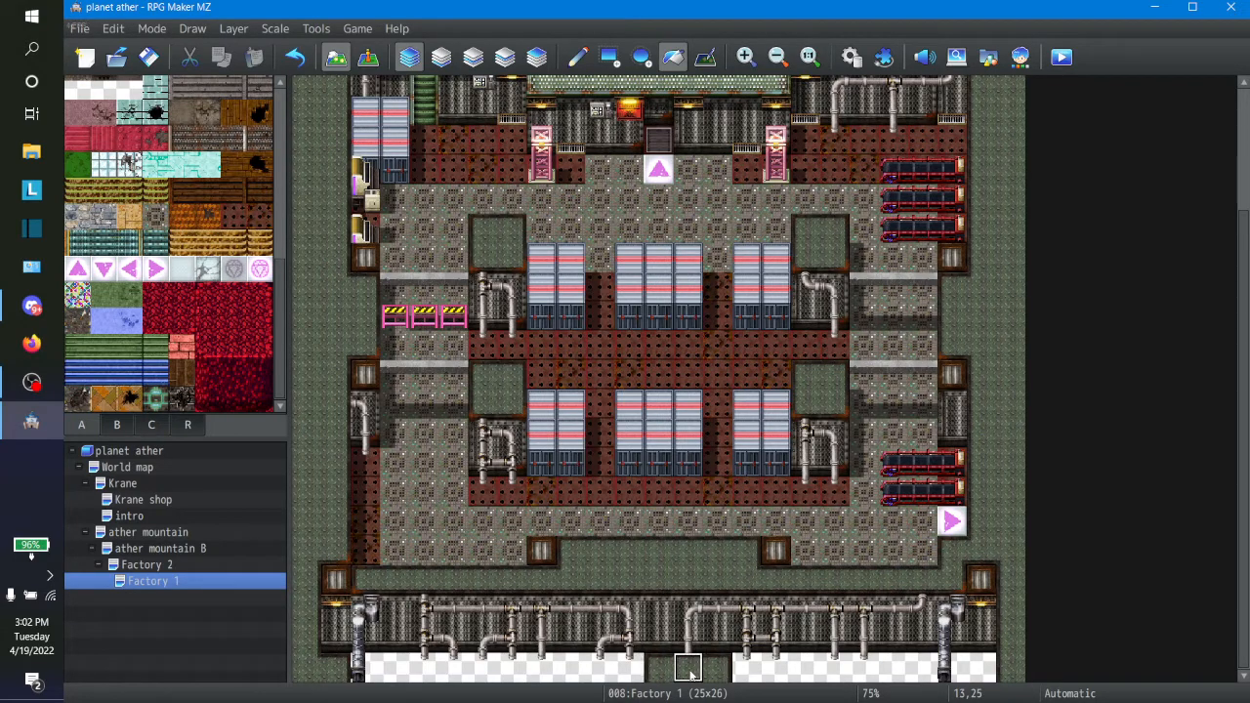
click(605, 670)
click(510, 670)
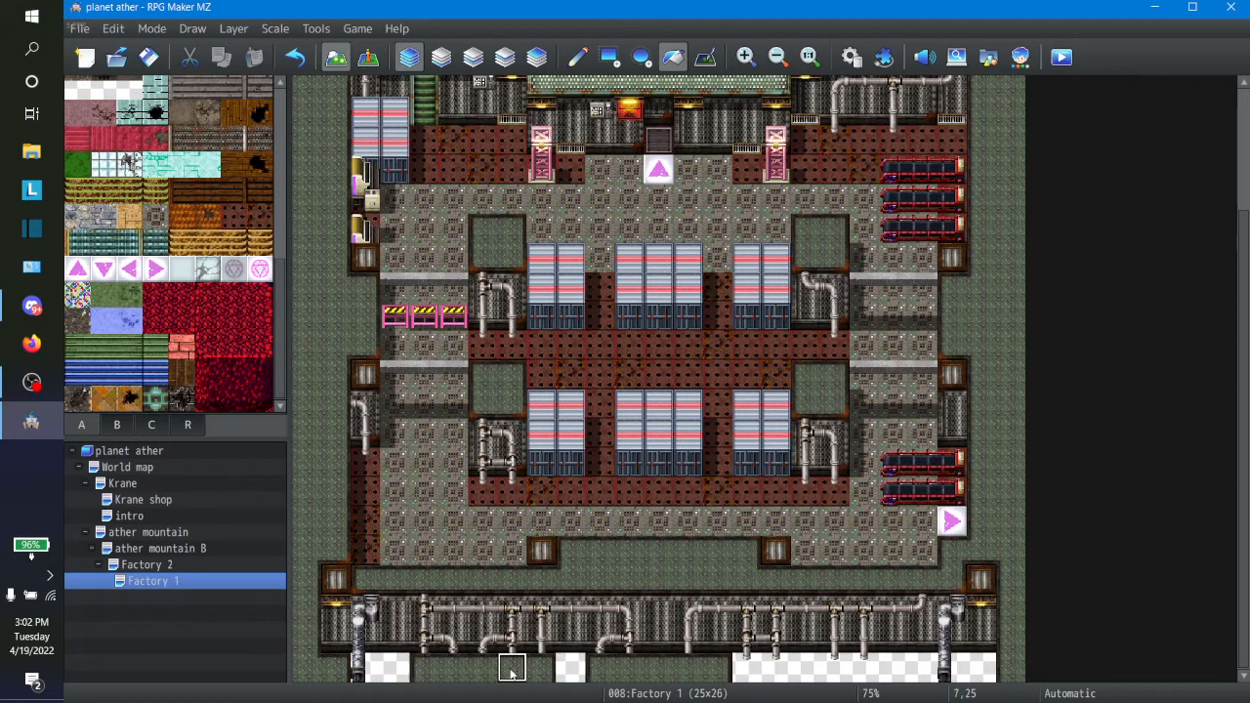
click(568, 670)
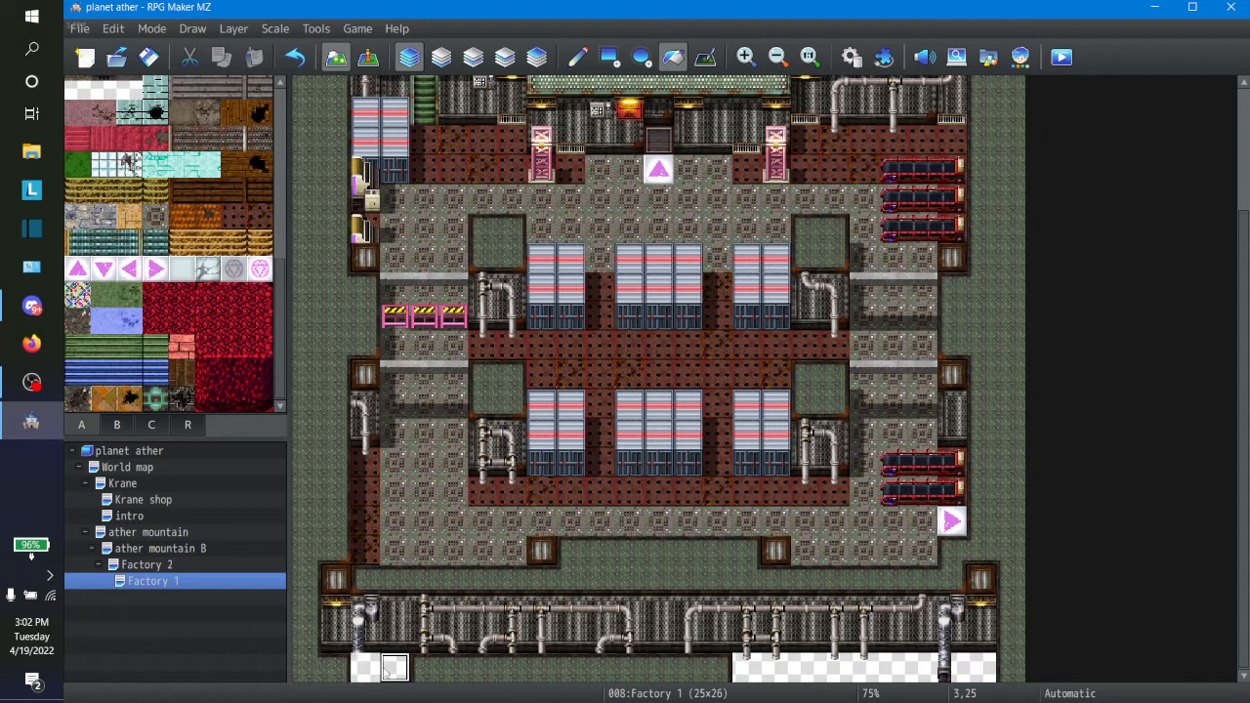
click(294, 56)
click(294, 57)
click(294, 57)
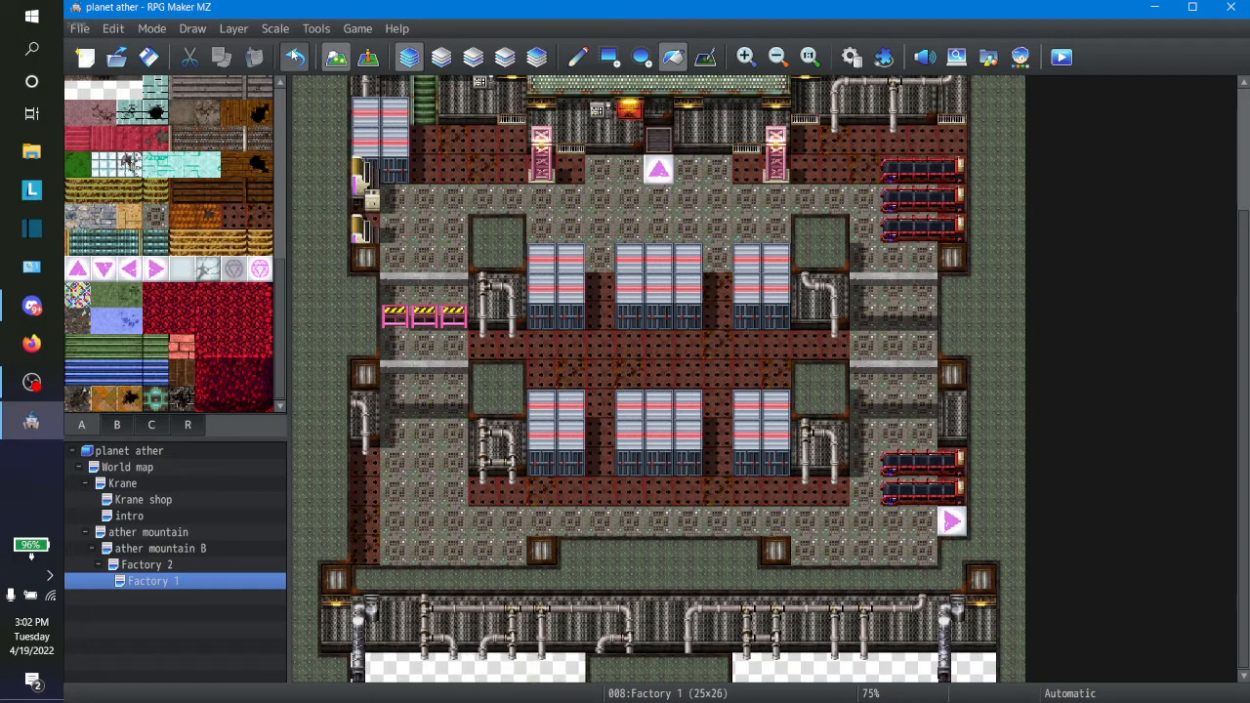
click(294, 57)
click(293, 57)
click(294, 57)
click(294, 57)
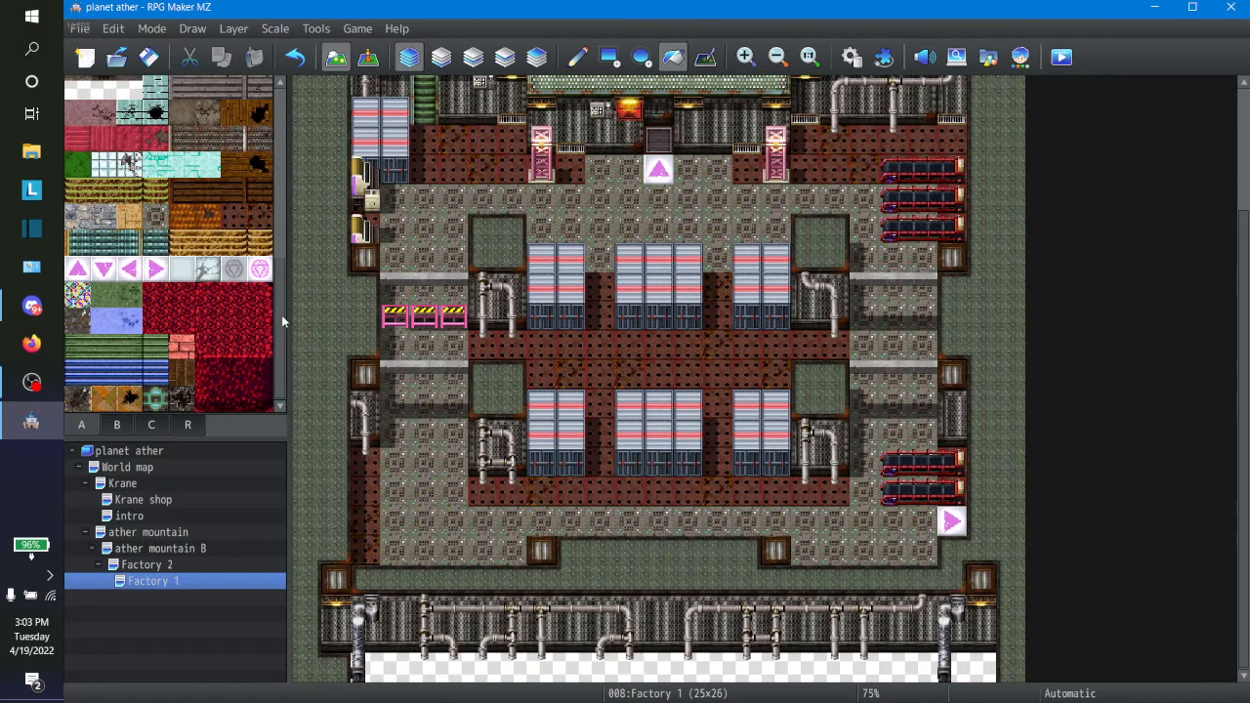
Step: Cover the blank tiles of map row 25 from column 2 to column 8 with the dark damaged-floor tile
click(177, 404)
click(430, 669)
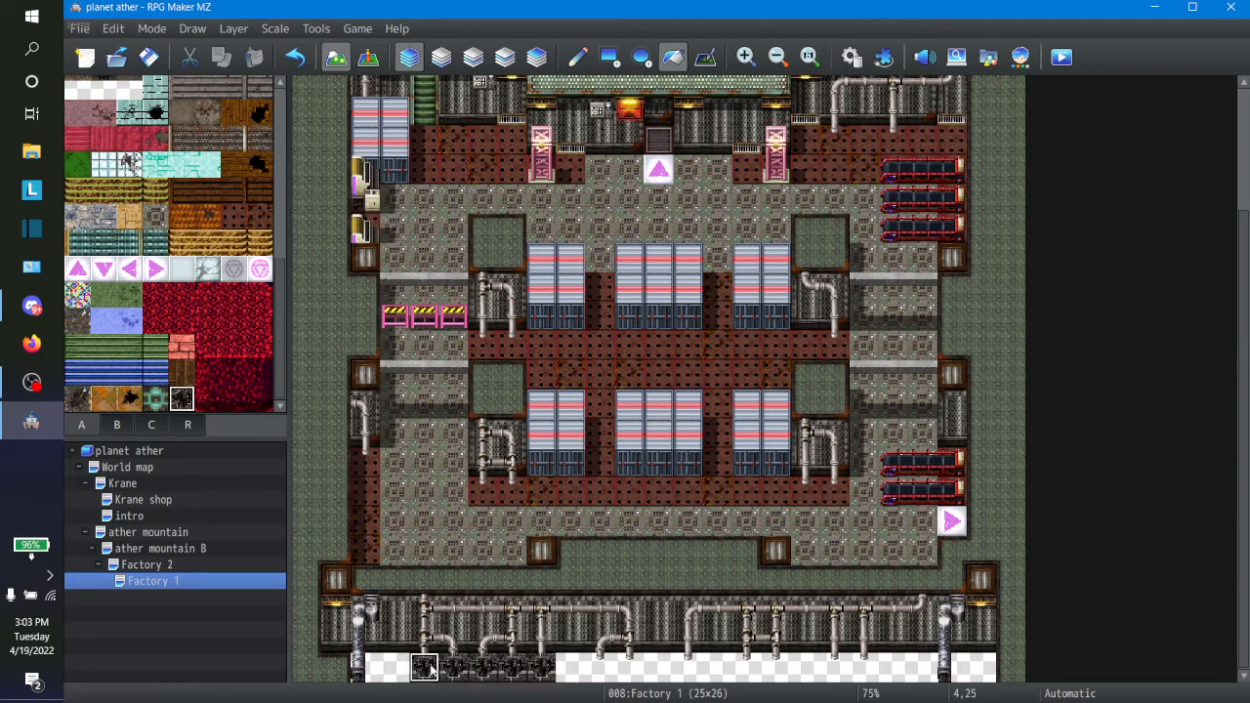
click(395, 668)
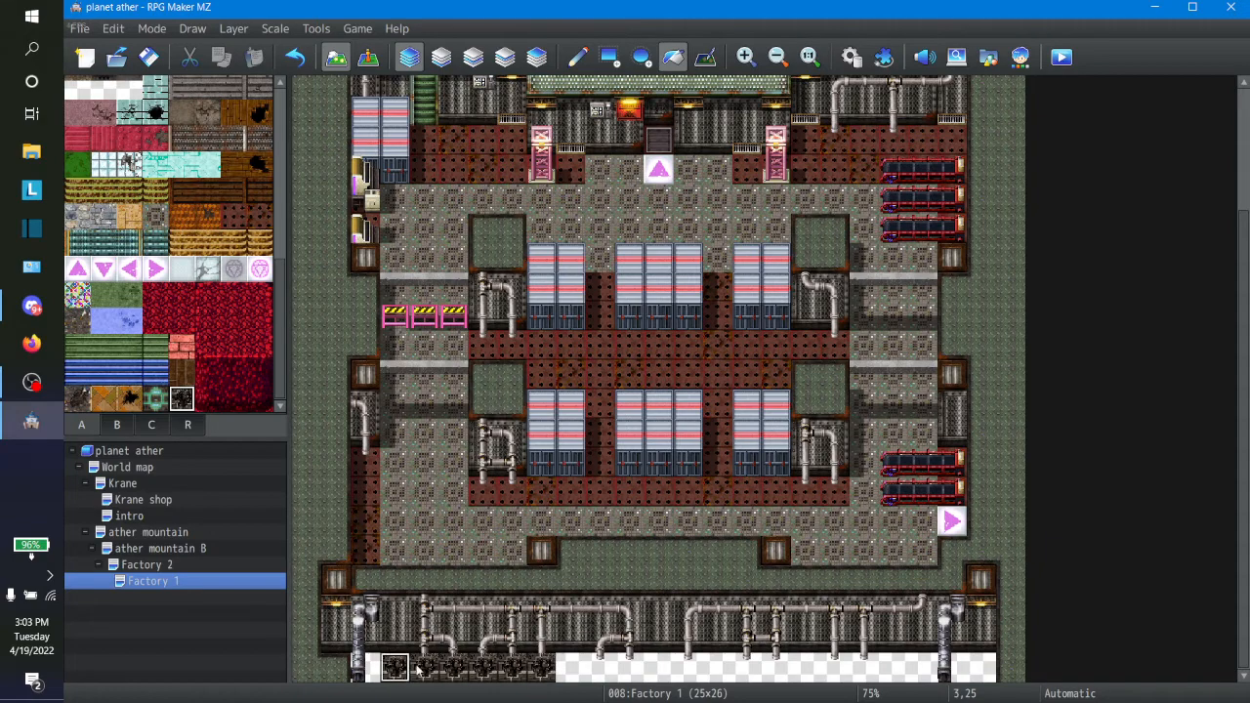
click(577, 57)
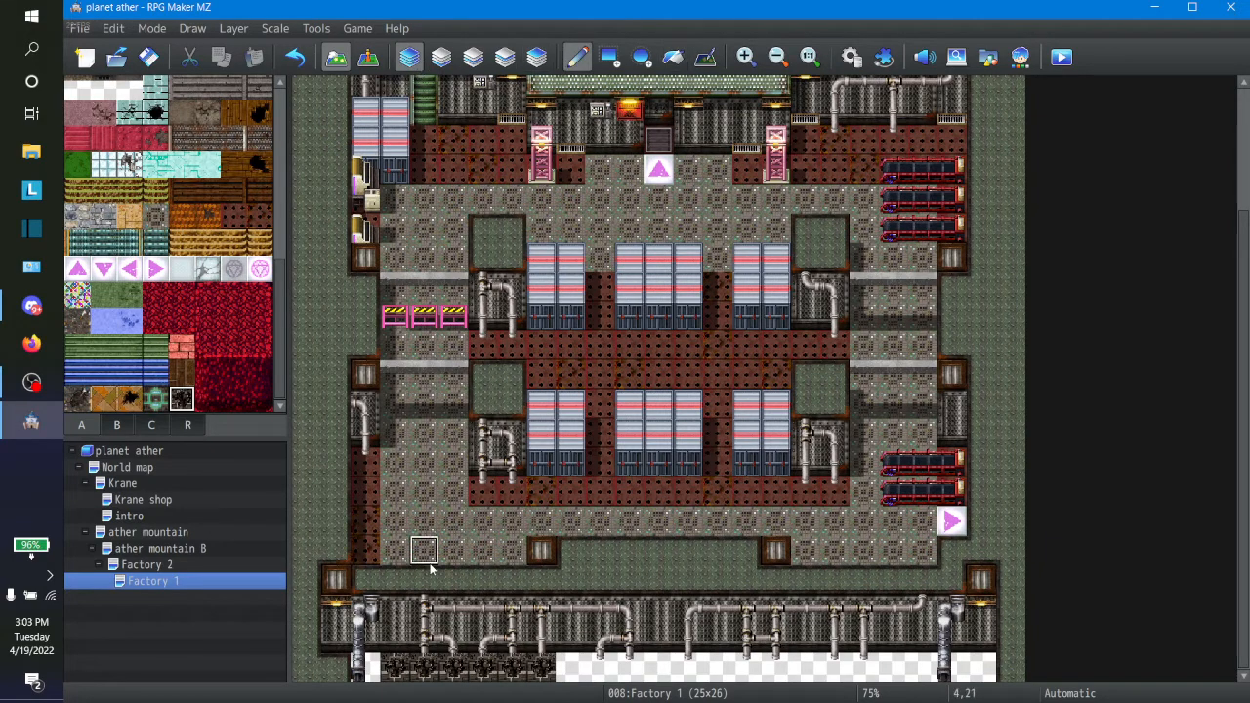
click(364, 666)
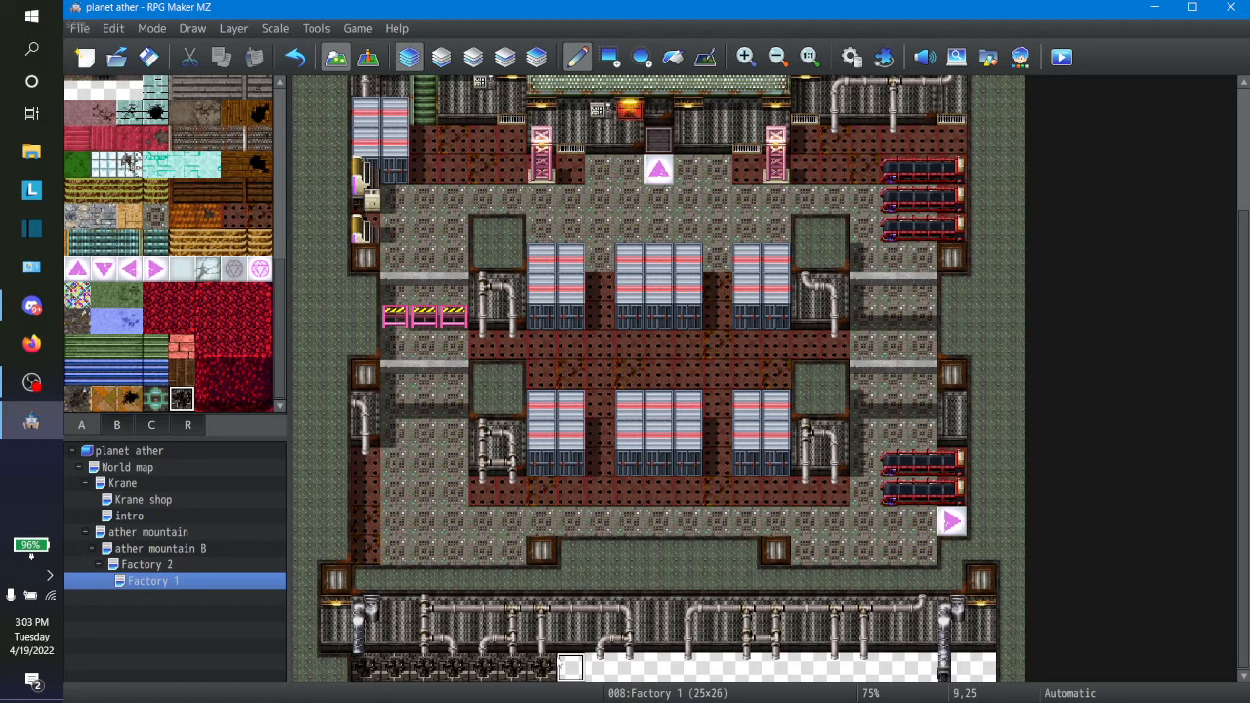
Step: Continue the dark damaged-floor tile along row 25 to column 23, leaving the tile with the large vertical pipe at column 22 uncovered
mouse_move(564, 667)
mouse_down()
mouse_move(872, 678)
mouse_move(986, 668)
mouse_up()
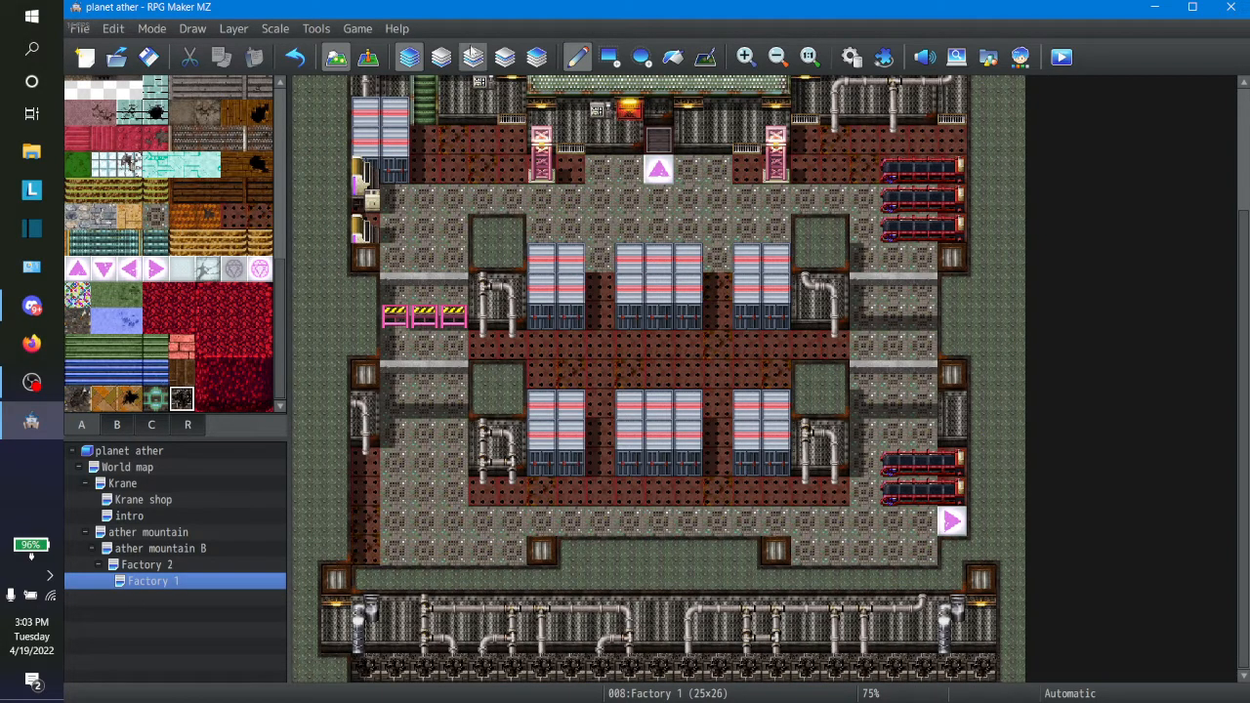
click(295, 57)
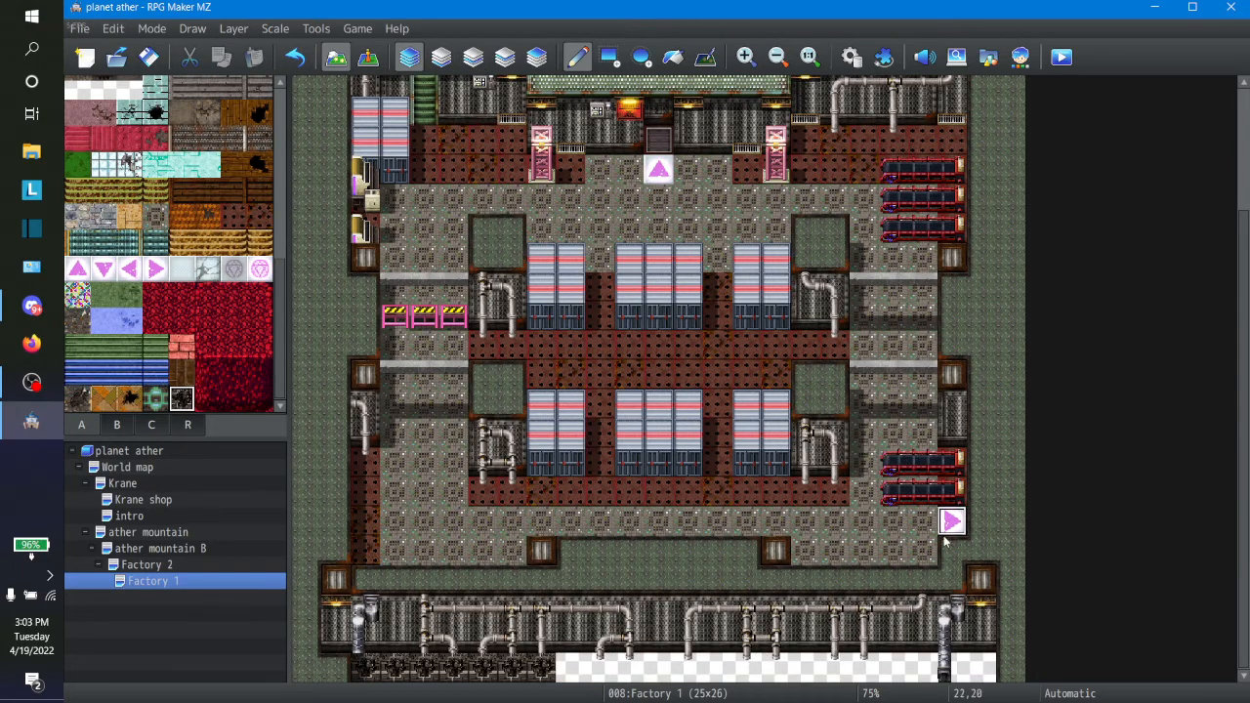
click(981, 668)
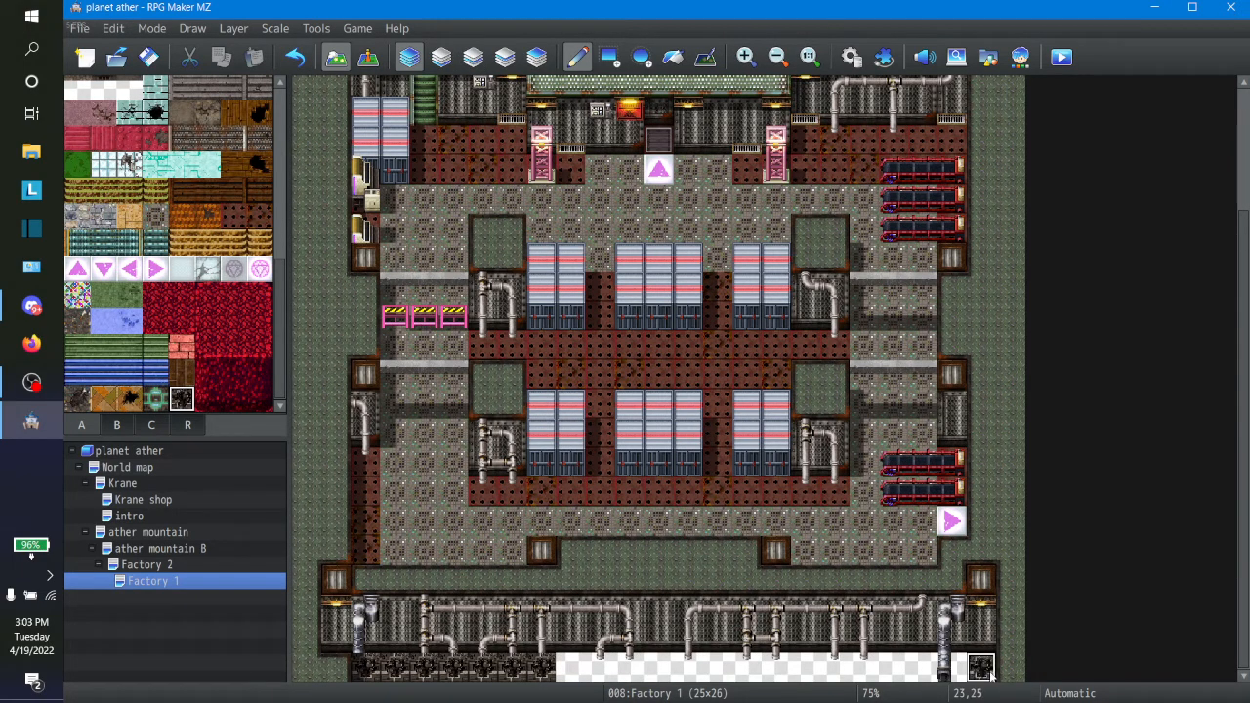
click(904, 672)
click(919, 673)
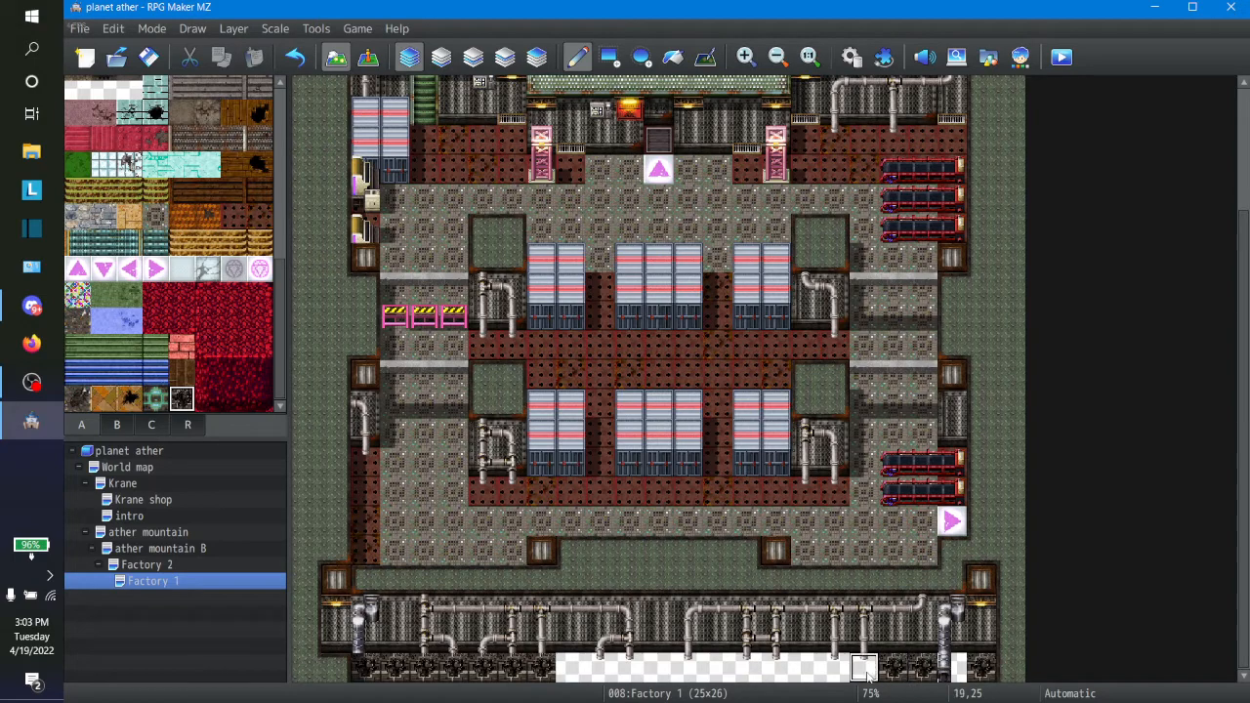
drag(864, 672, 564, 674)
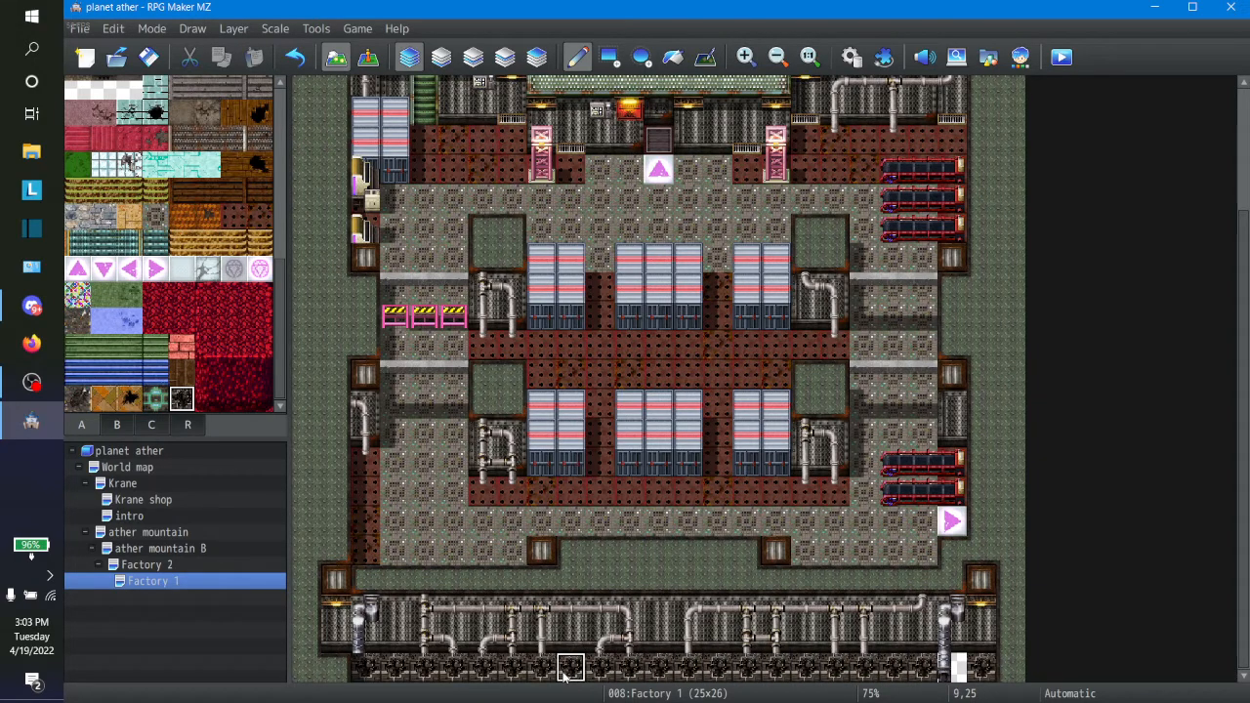
Step: Look through the B and C tilesets for pipe pieces that match the large vertical pipes on the south wall
click(153, 432)
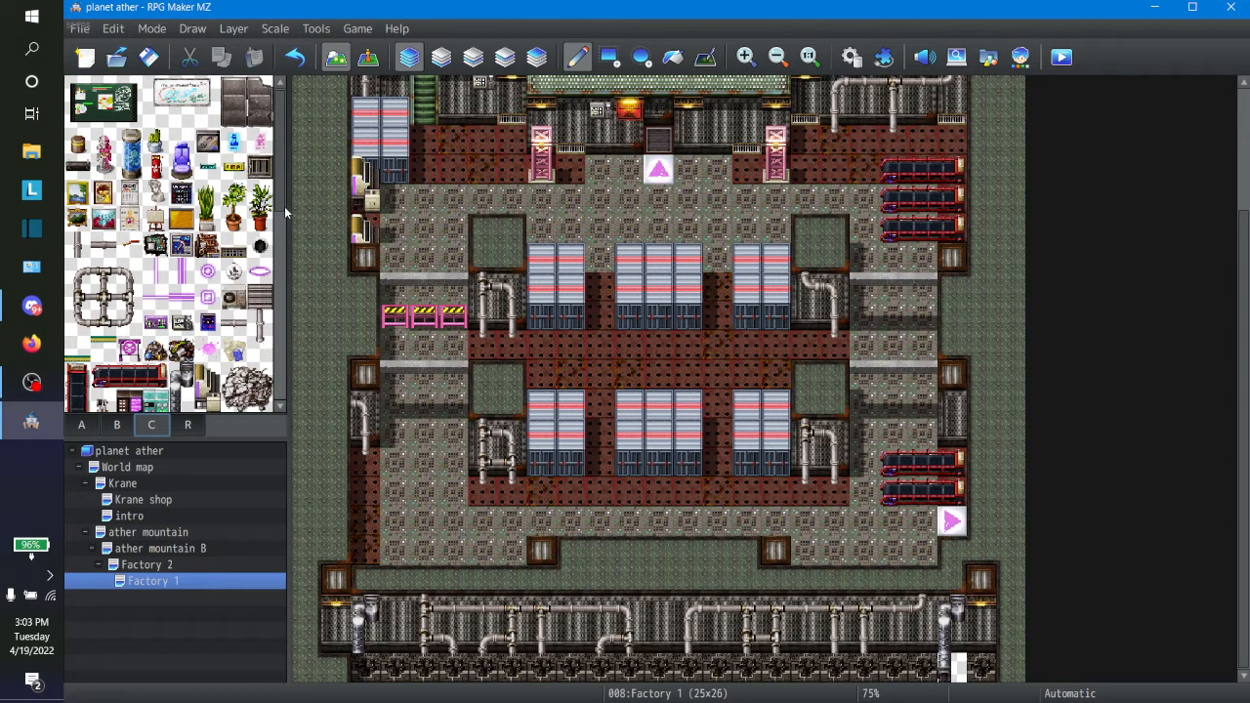
drag(280, 194, 284, 410)
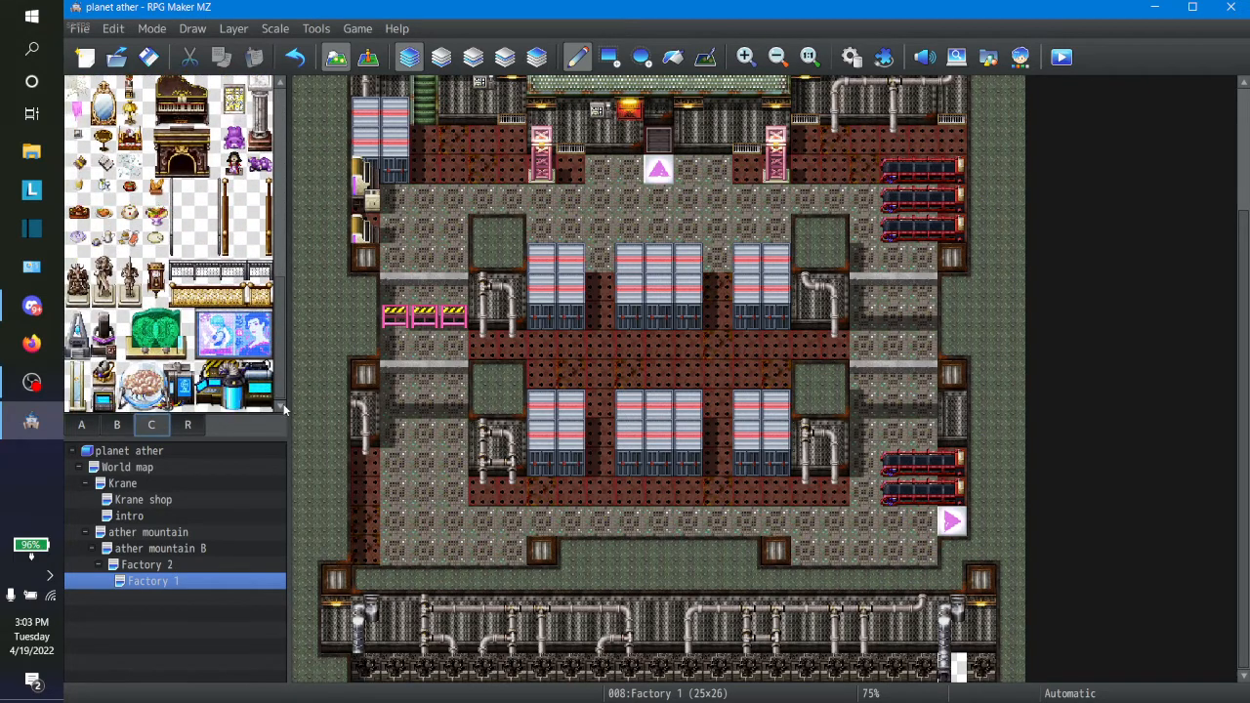
click(125, 426)
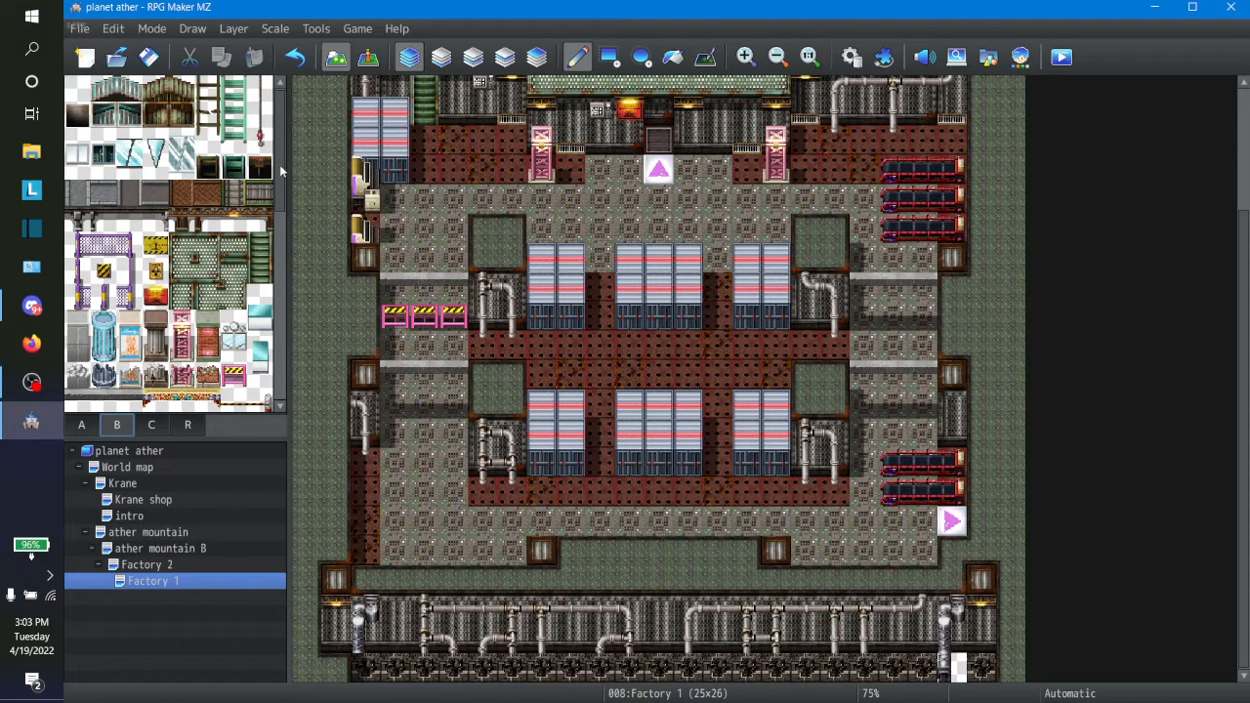
drag(280, 173, 285, 405)
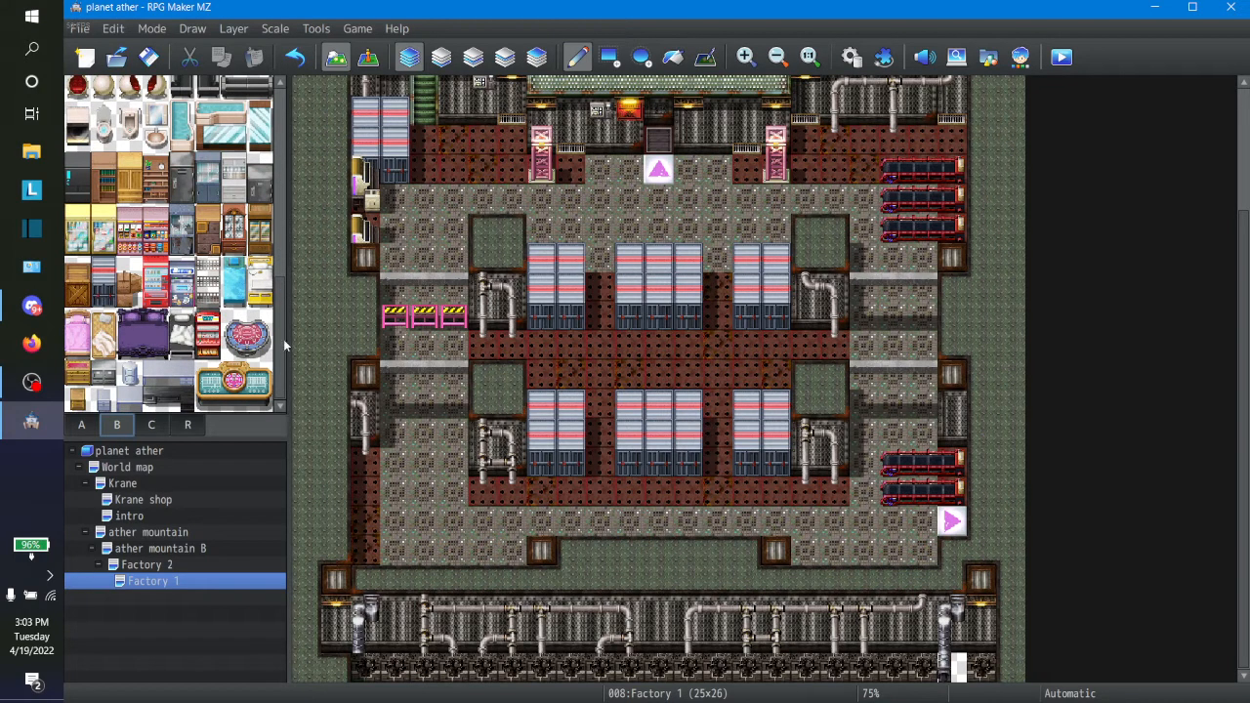
drag(283, 339, 304, 367)
click(154, 426)
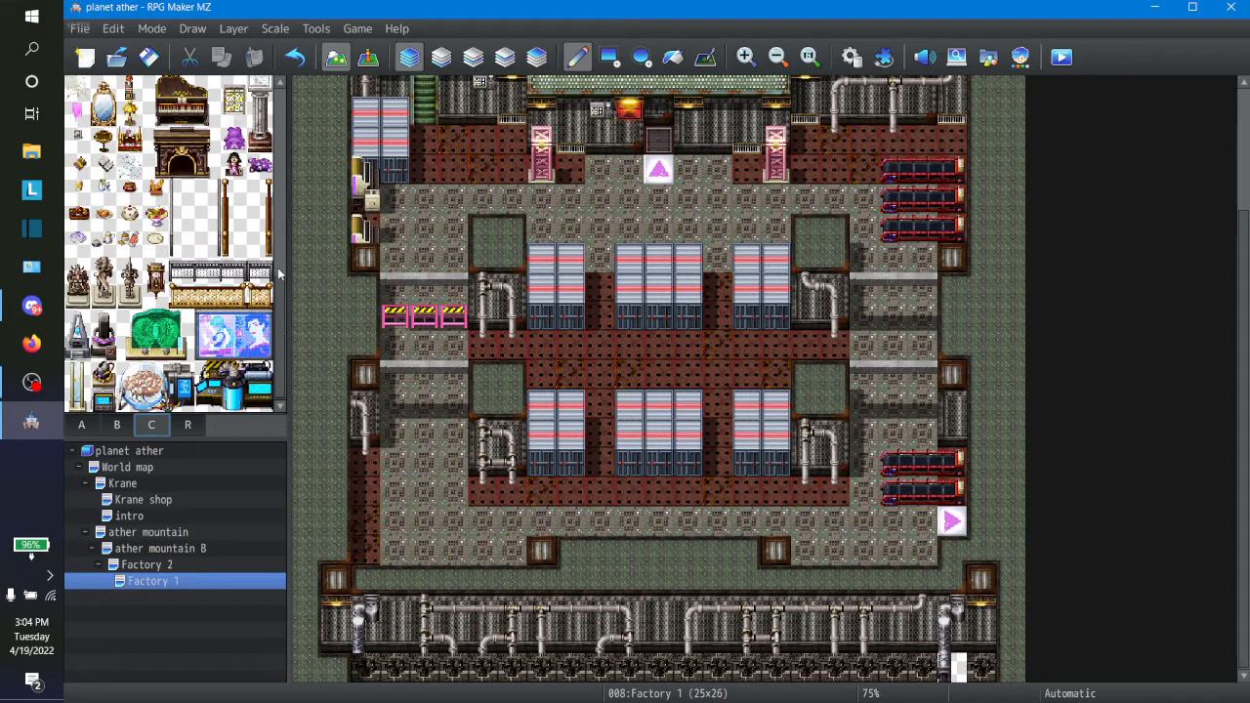
scroll(279, 275, down, 6)
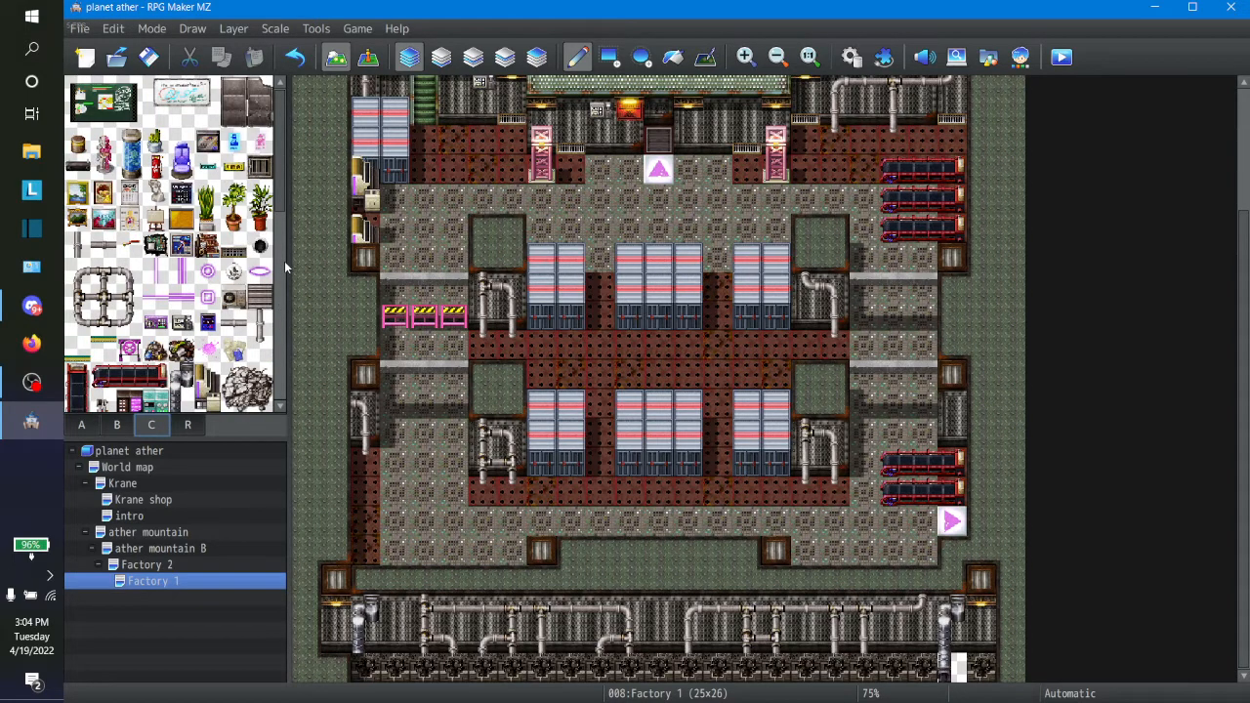
Step: Check the plumbing, vertical pipe and duct tiles in the C tileset for a piece matching the south wall's large pipes
click(78, 243)
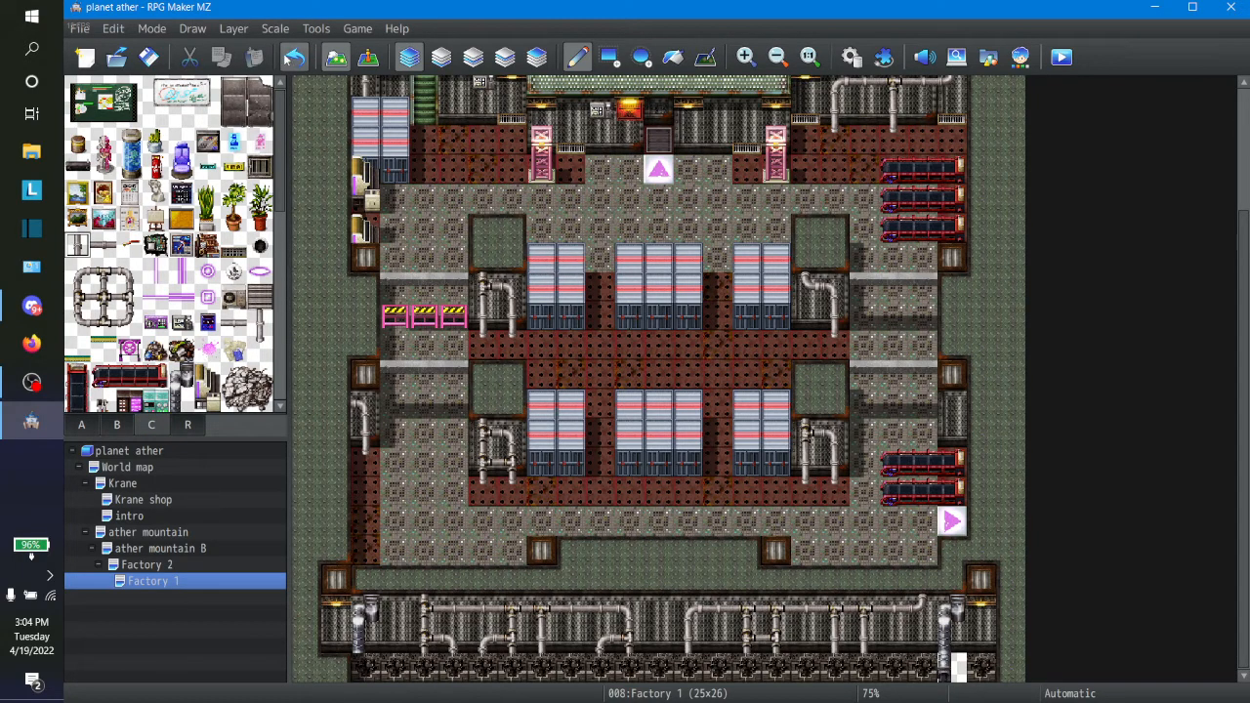
click(129, 296)
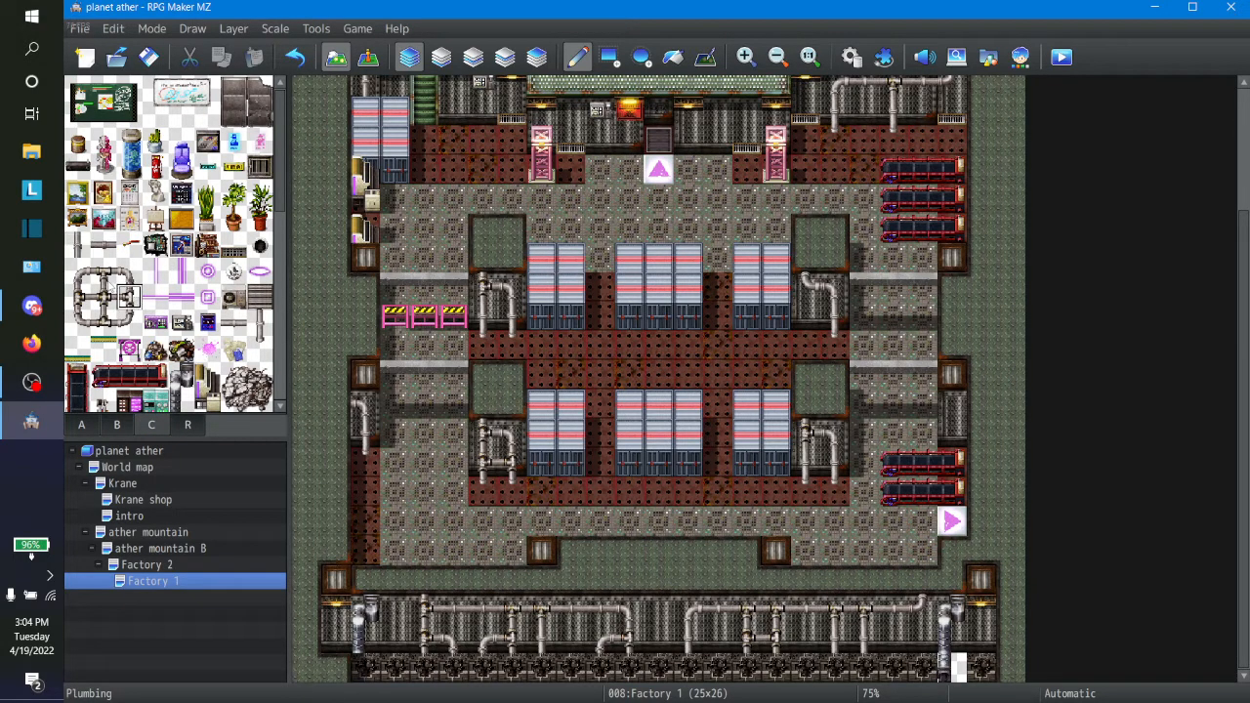
click(129, 244)
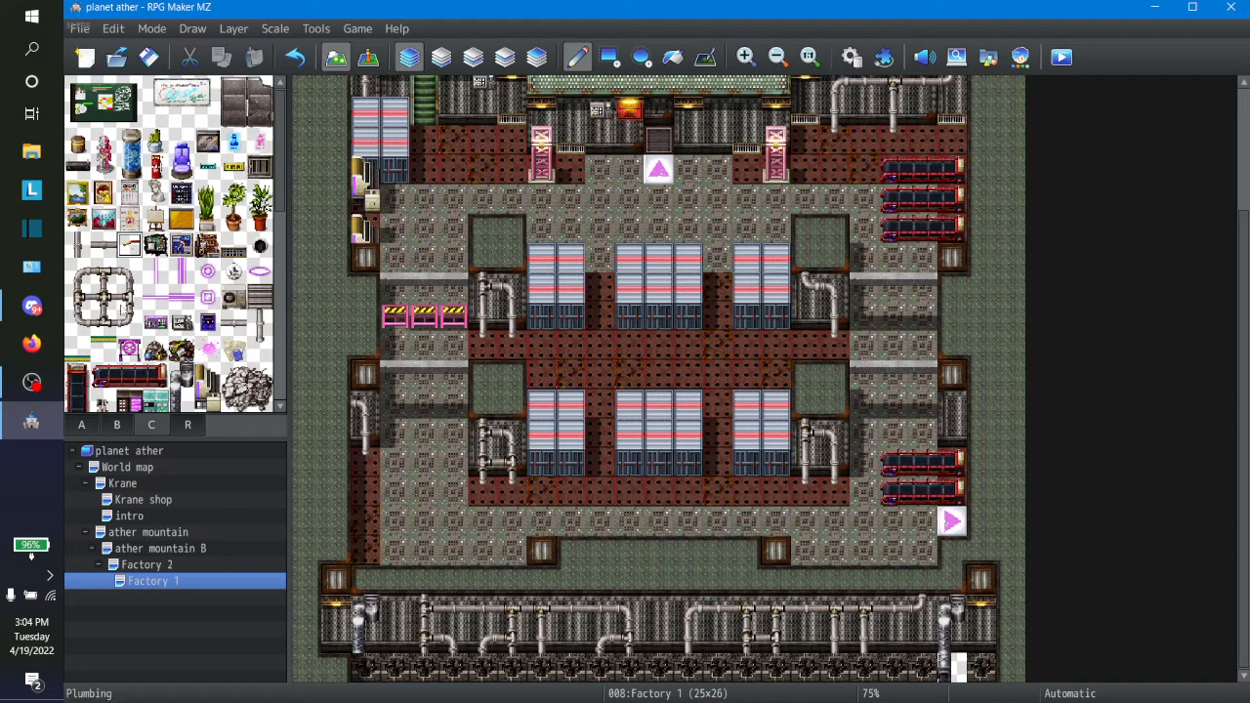
click(104, 349)
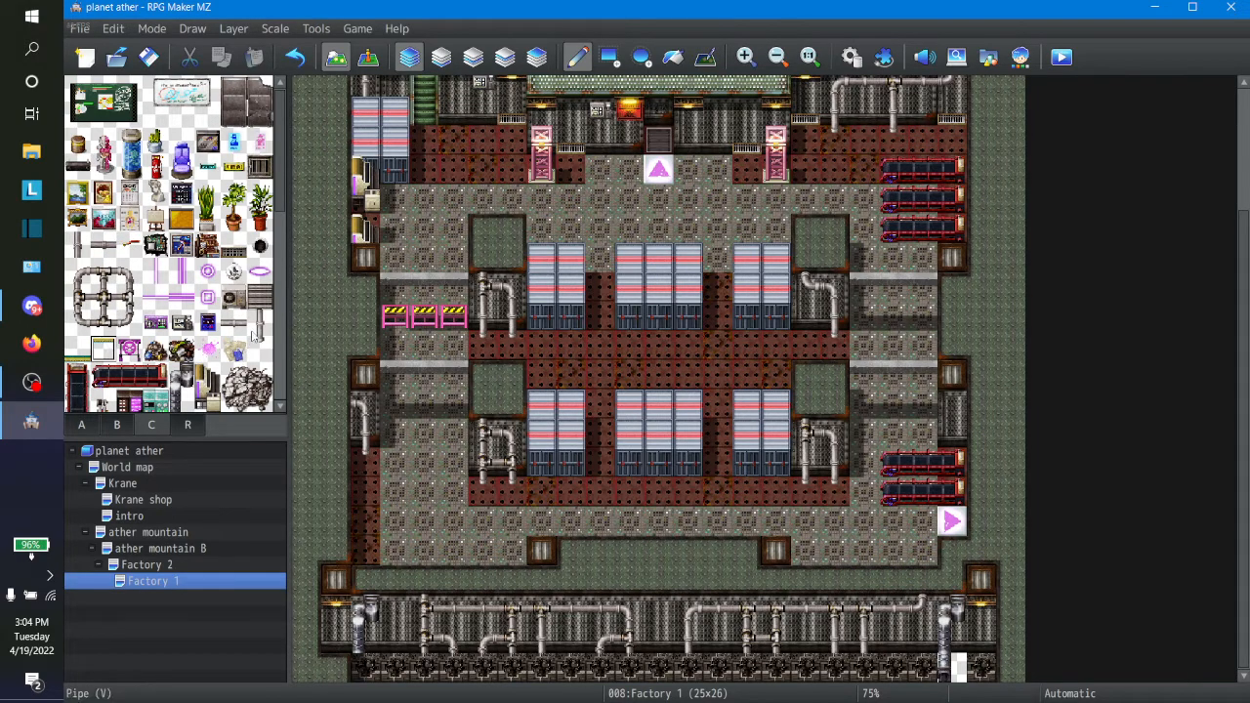
click(259, 326)
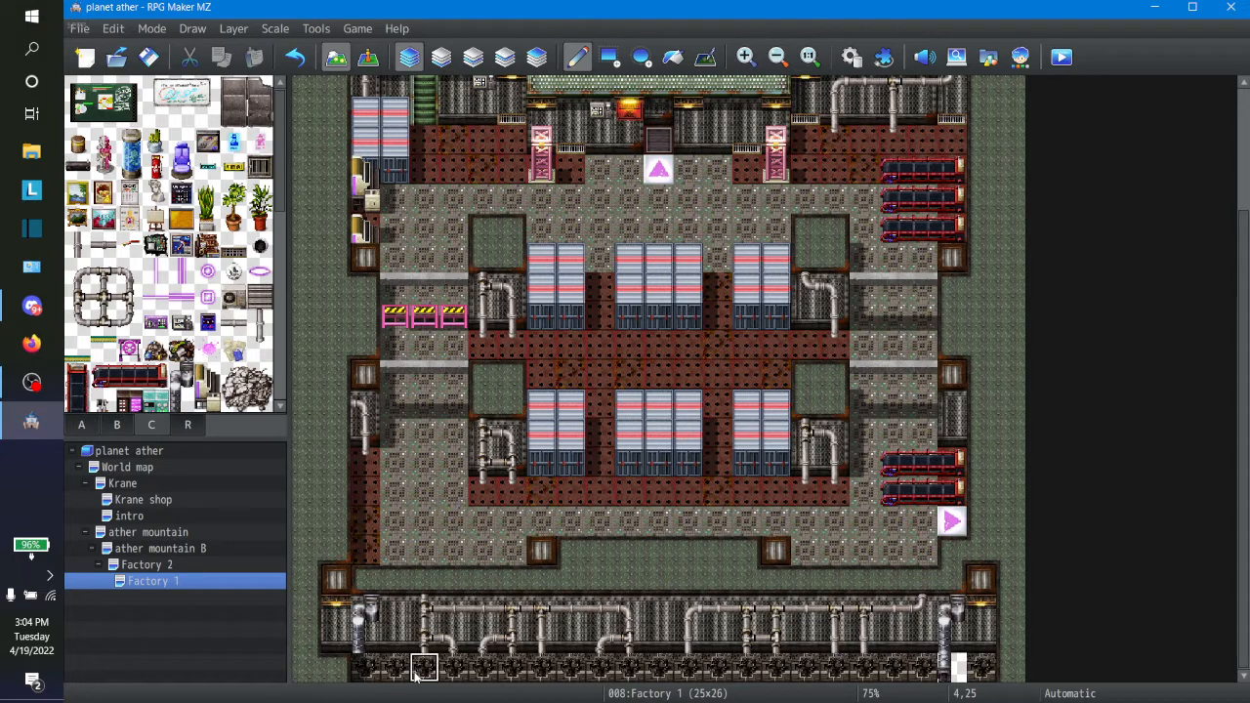
click(260, 348)
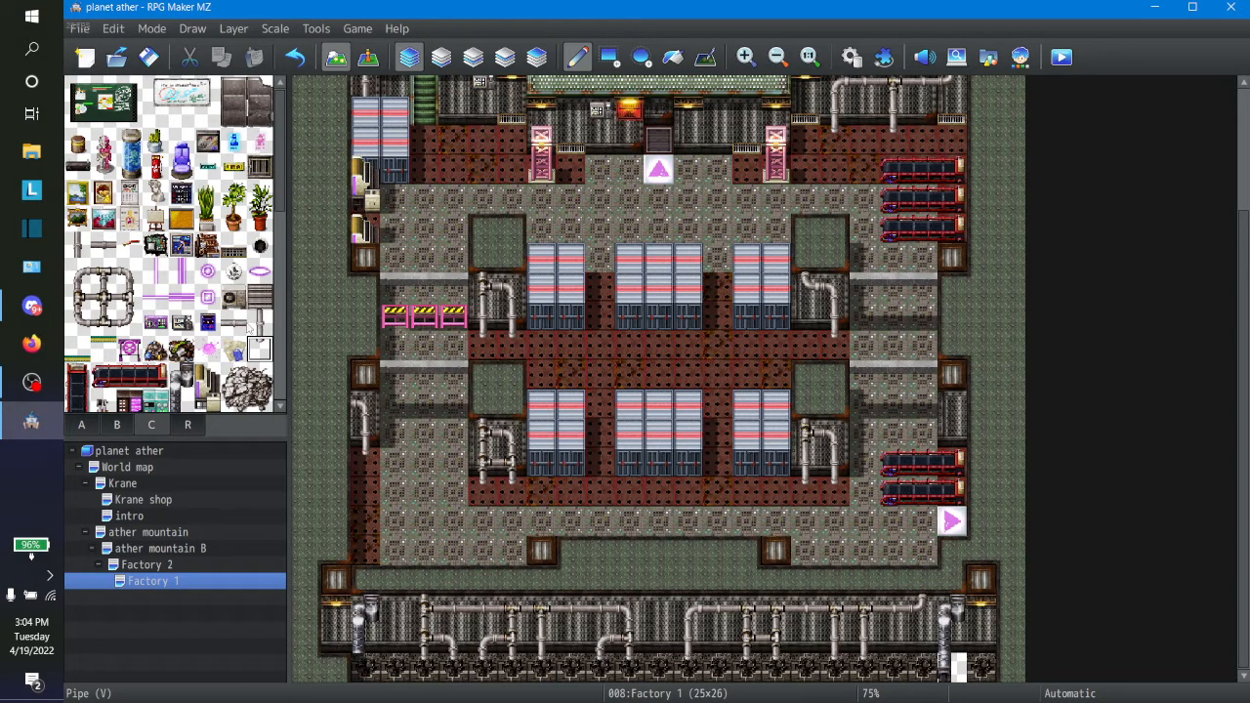
Step: Try to extend the large west pipe of the south wall down to 2,25 with the large vertical pipe tile
click(183, 398)
click(365, 668)
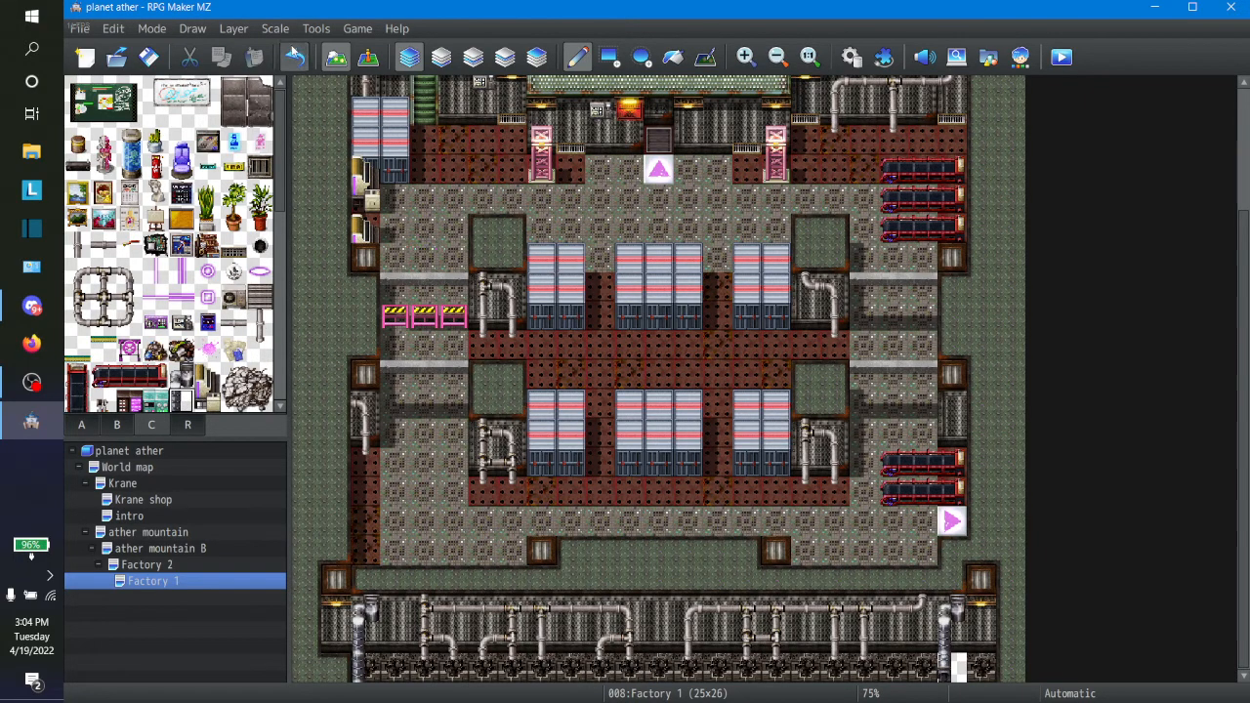
click(292, 57)
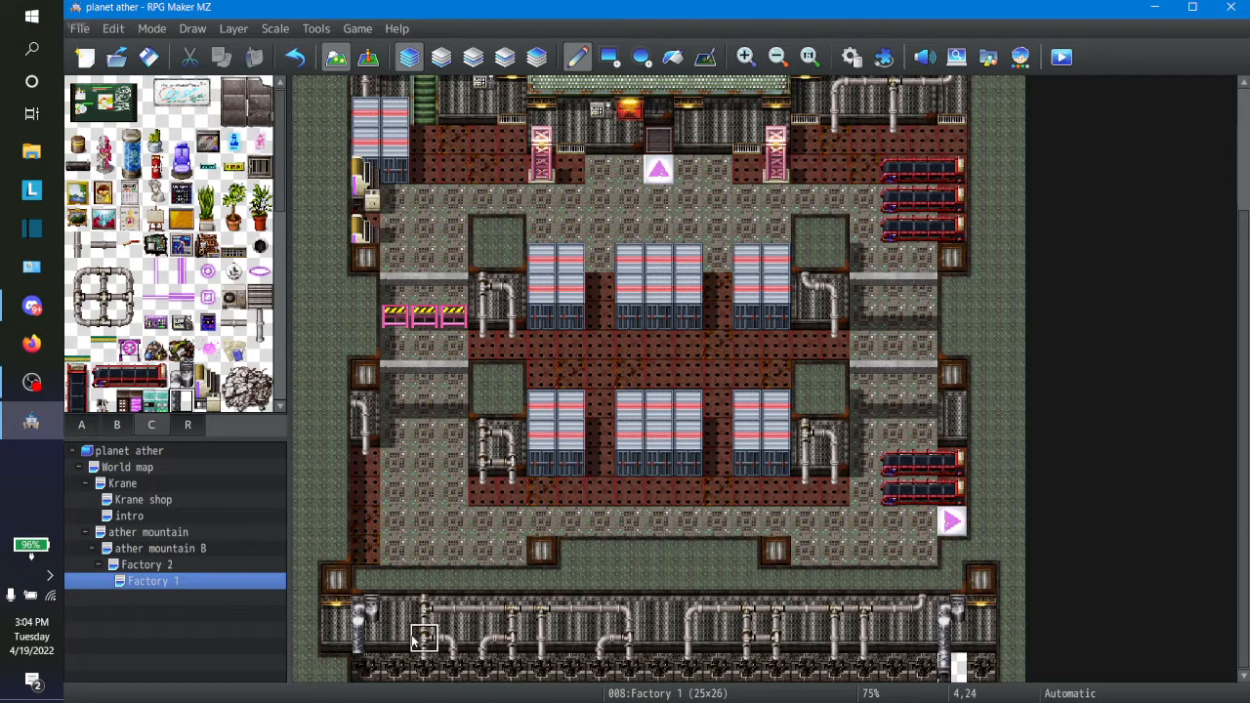
click(366, 668)
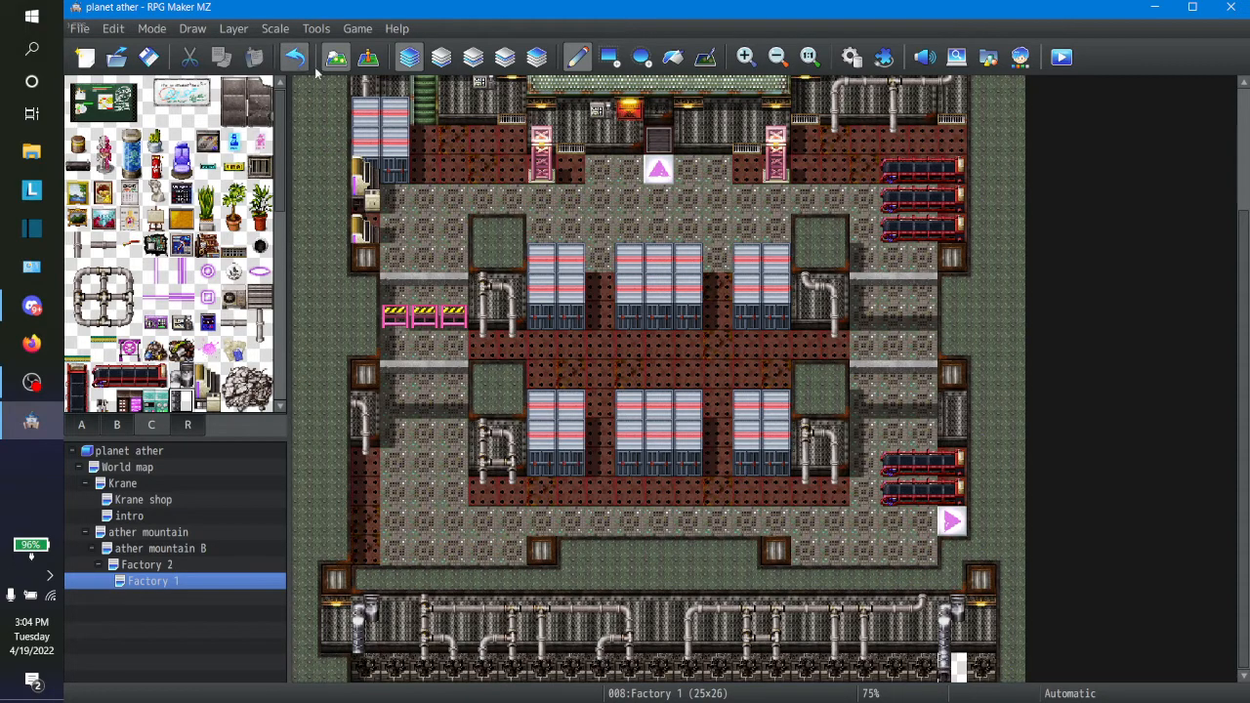
click(367, 57)
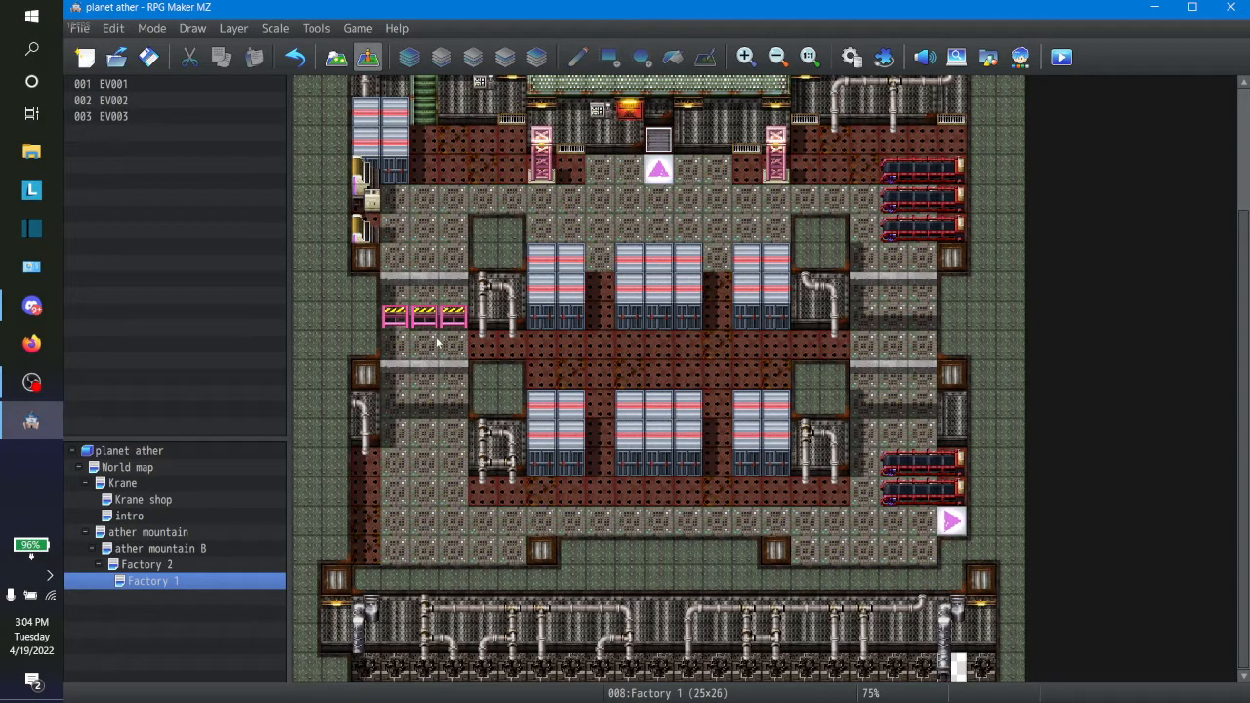
click(336, 57)
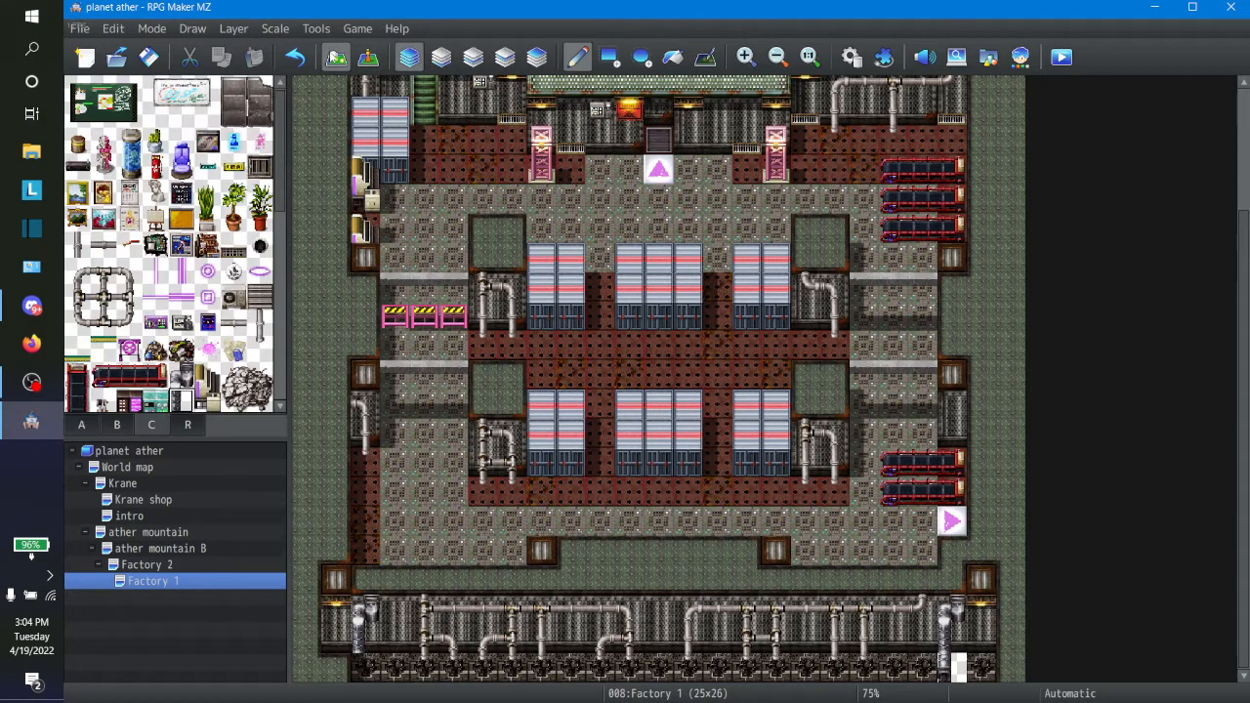
Step: Cover the outer wall ends in columns 1 and 23 beside the south wall, including the stray pipe, with the green ceiling tile
right_click(315, 648)
click(333, 665)
click(334, 636)
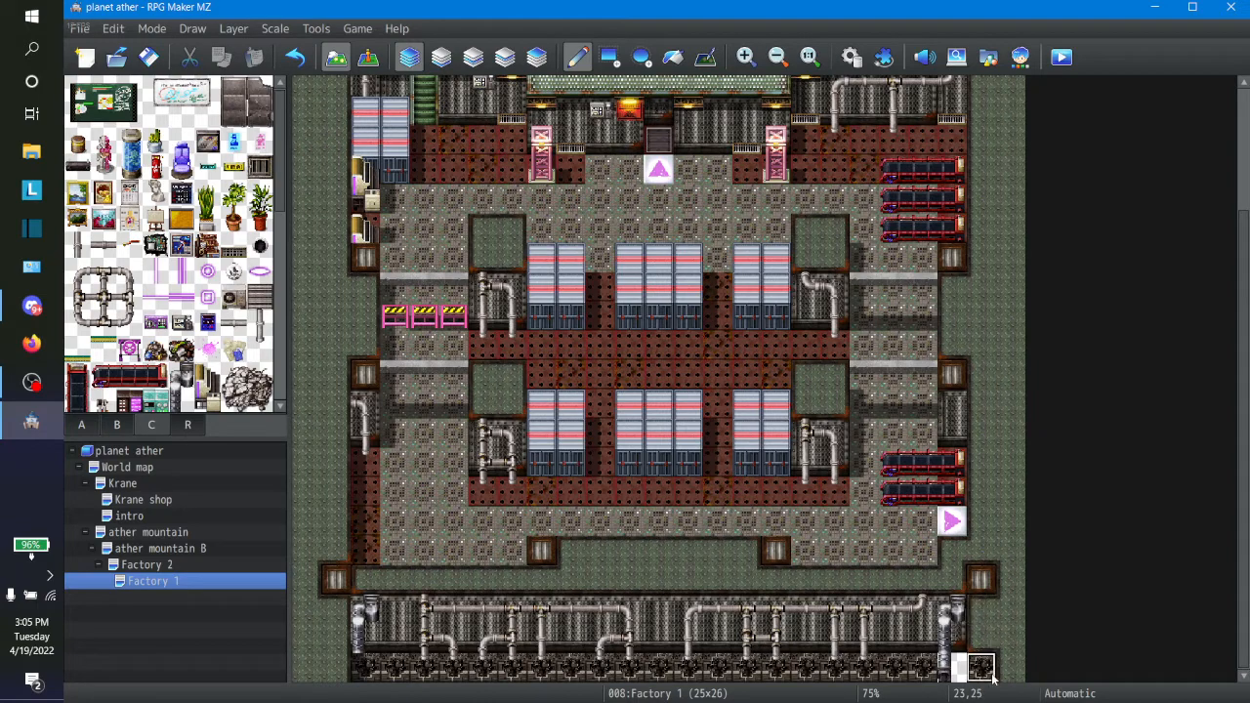
Step: Fill 21,25 and 22,25 with the dark damaged-floor tile and run both large vertical pipes down through row 25
click(922, 668)
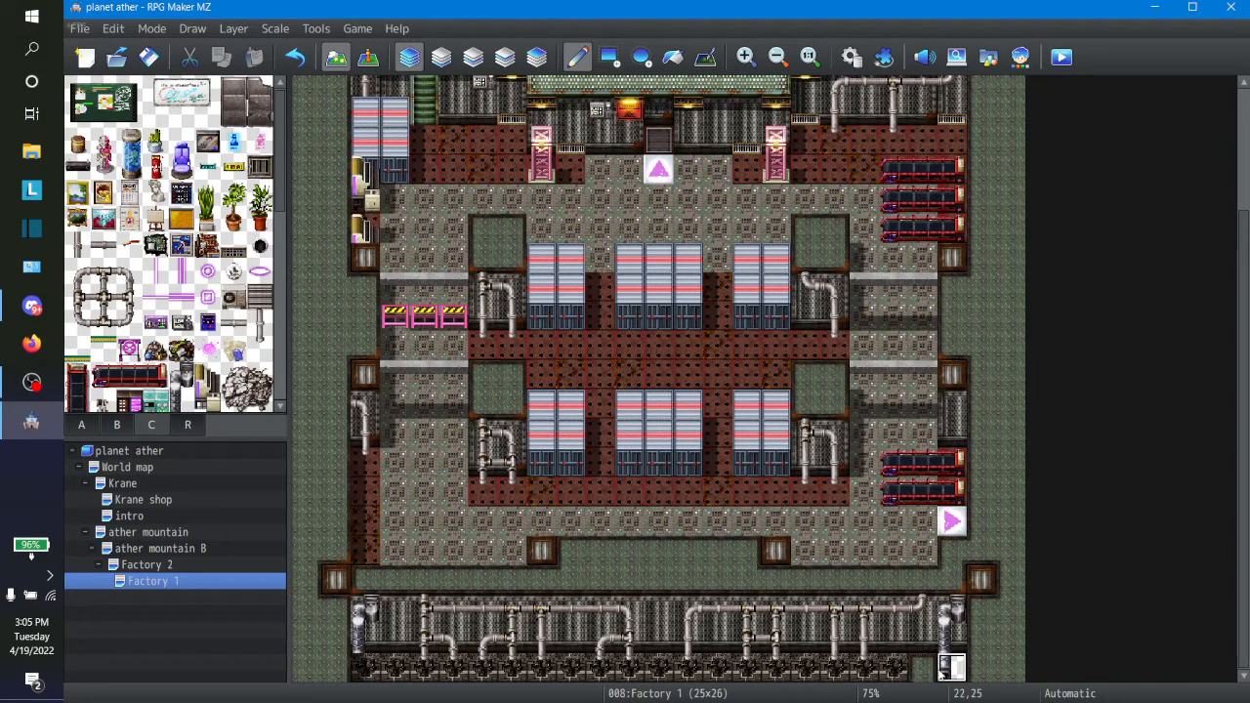
right_click(884, 673)
click(920, 672)
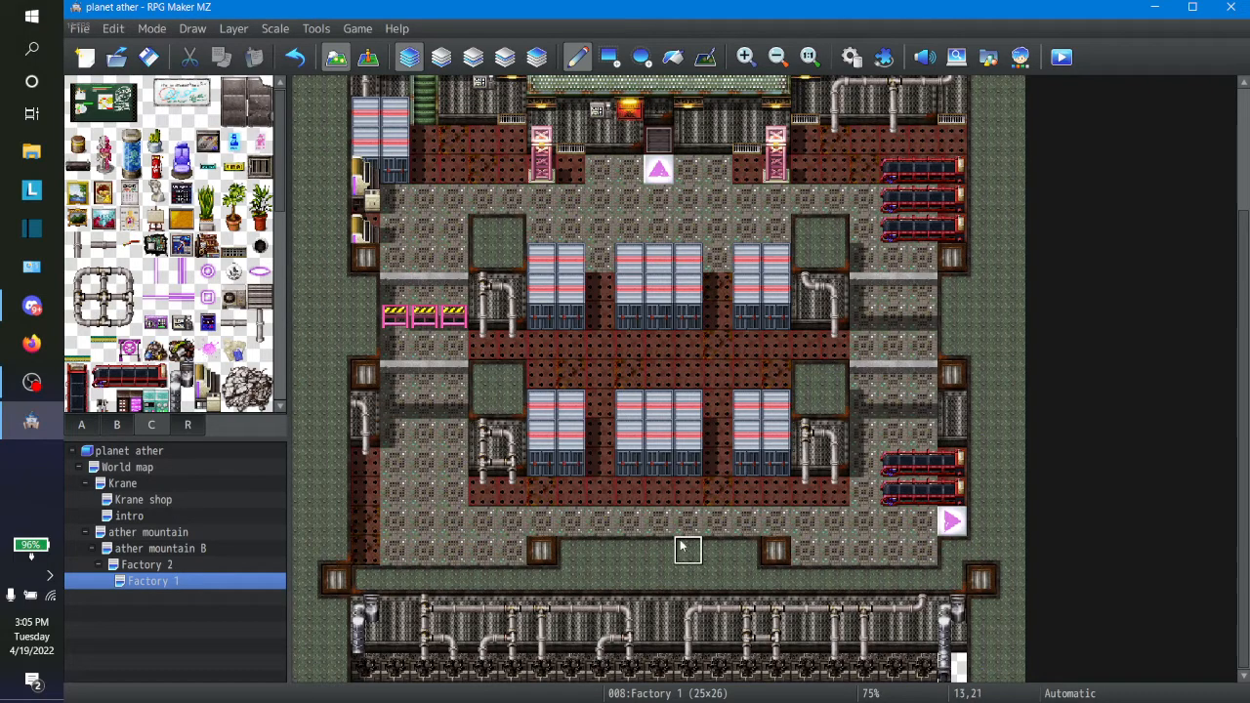
drag(285, 202, 294, 254)
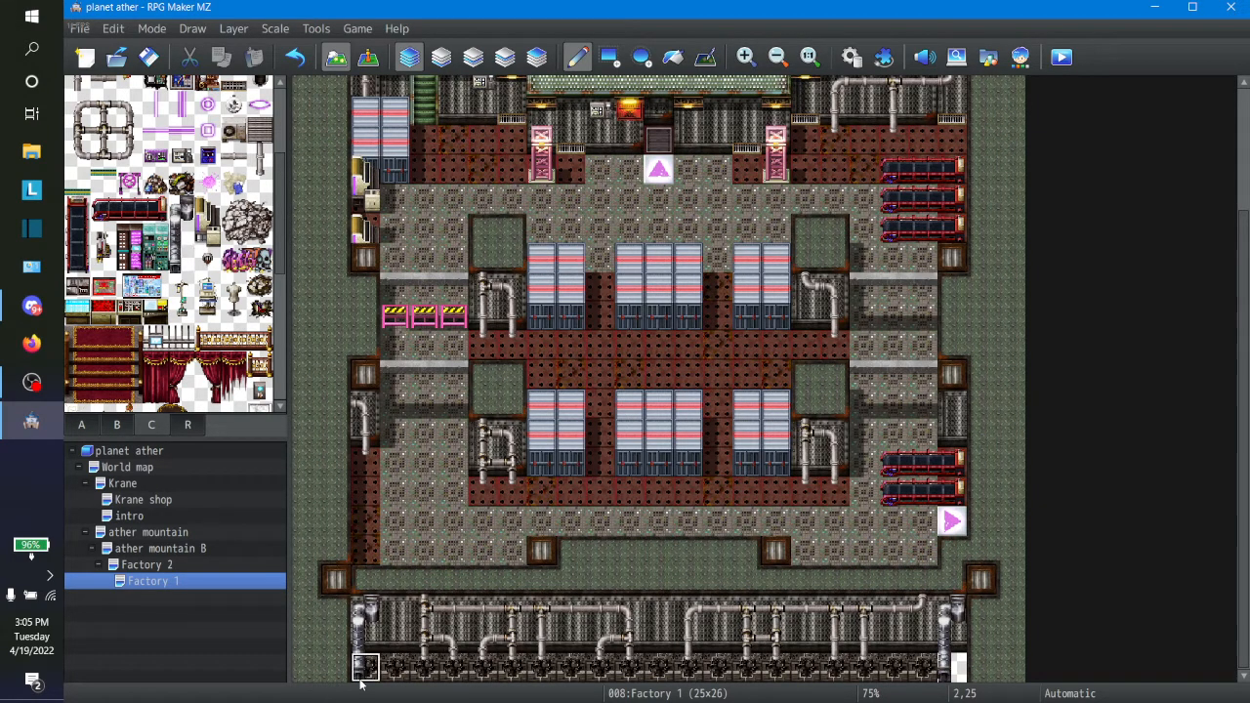
click(952, 666)
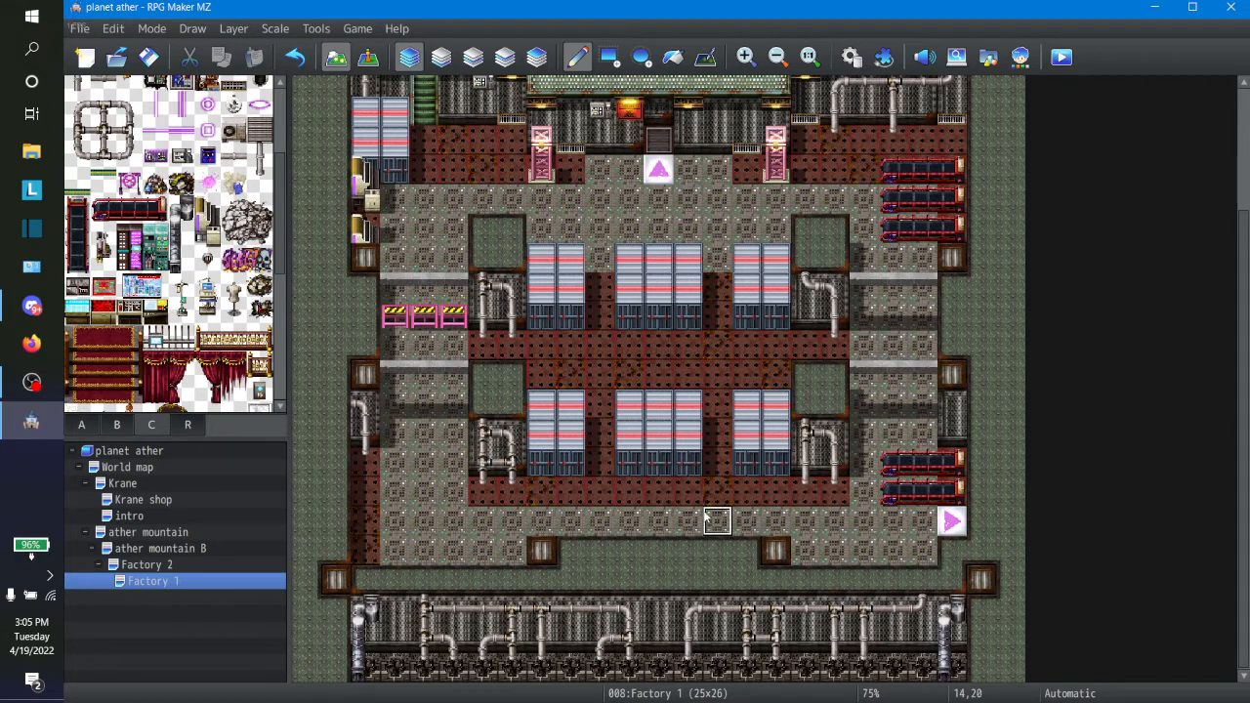
Step: Cut a one-tile-wide floor corridor south through the wall at column 12 and place a striped barricade at 12,24
drag(662, 554, 668, 631)
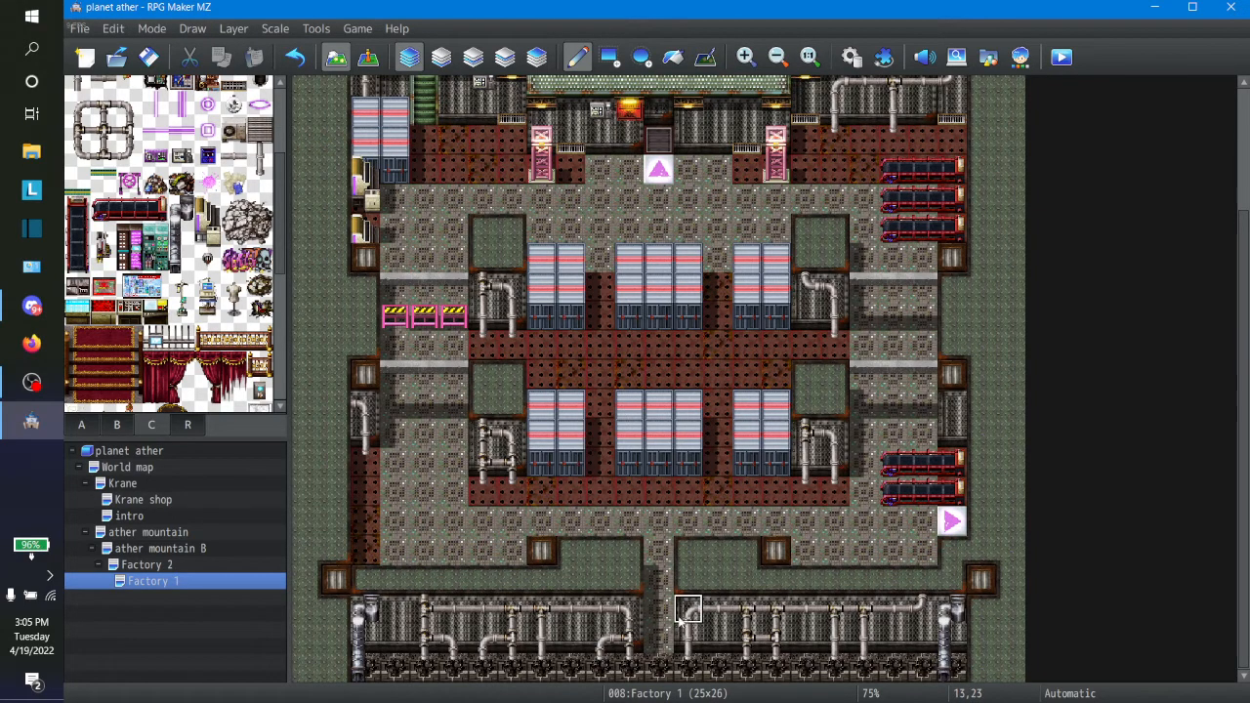
click(658, 638)
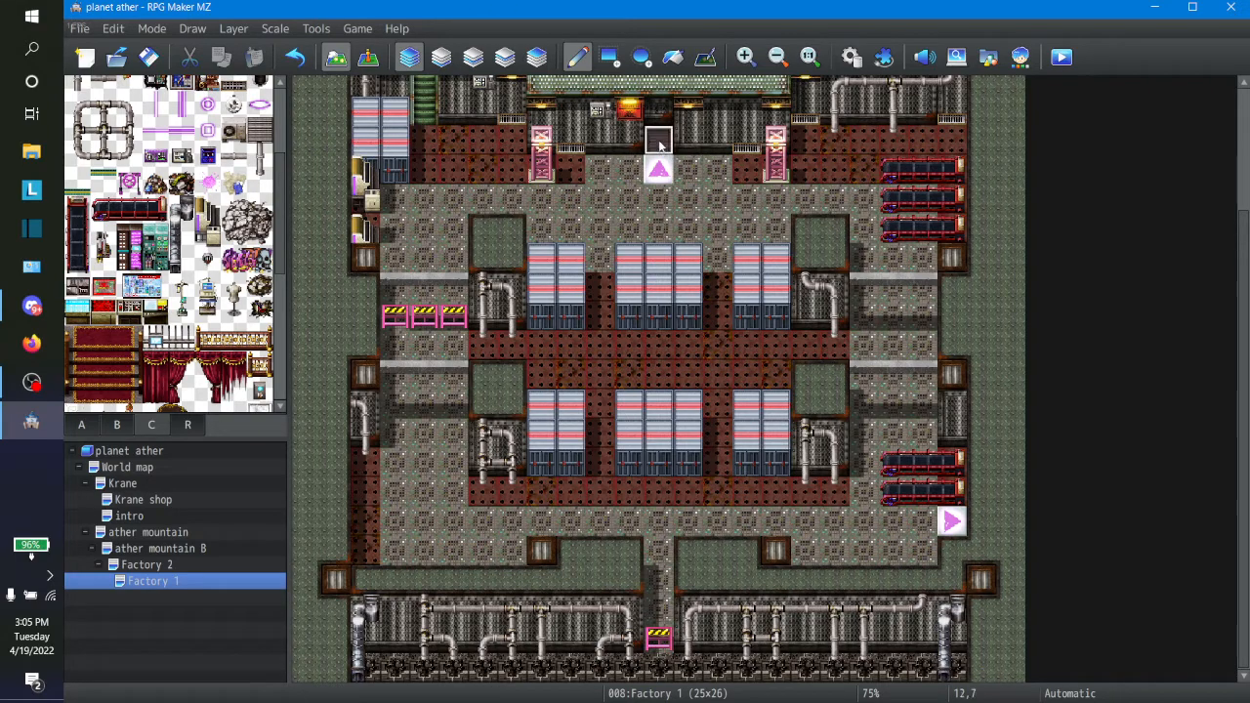
Step: Add a Show Text command reading "locked" to the shutter door event at 12,7
click(367, 57)
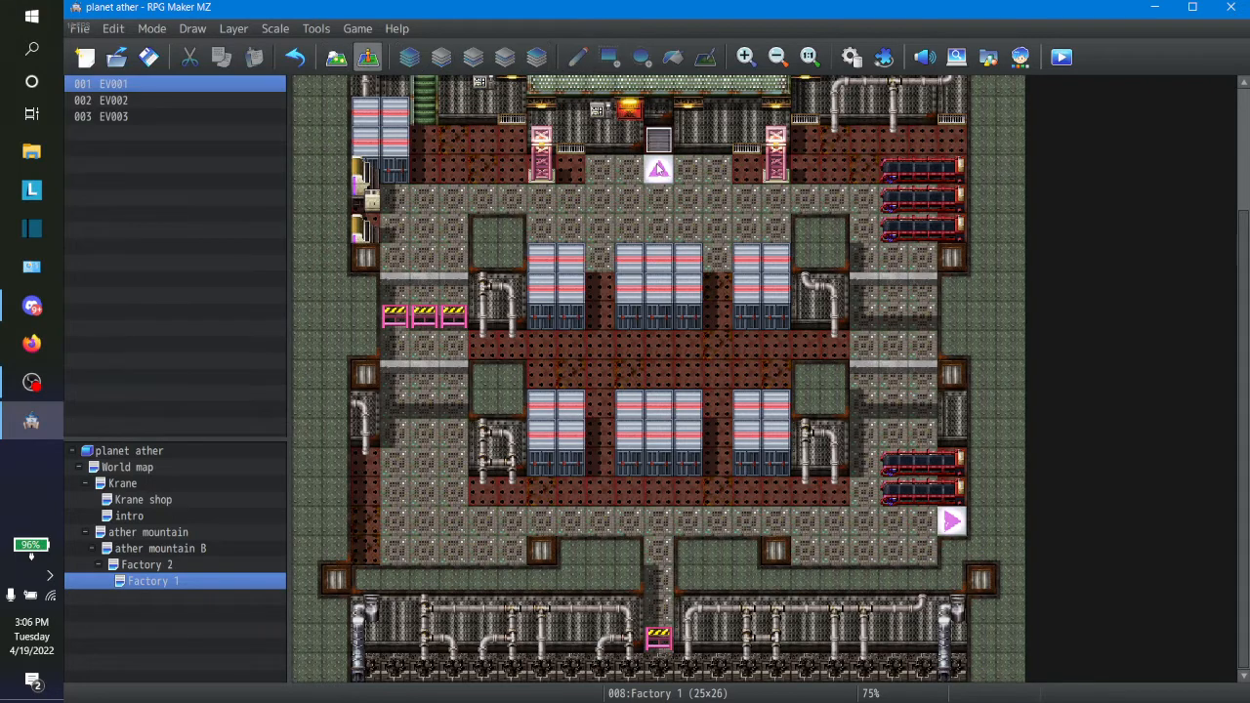
right_click(659, 153)
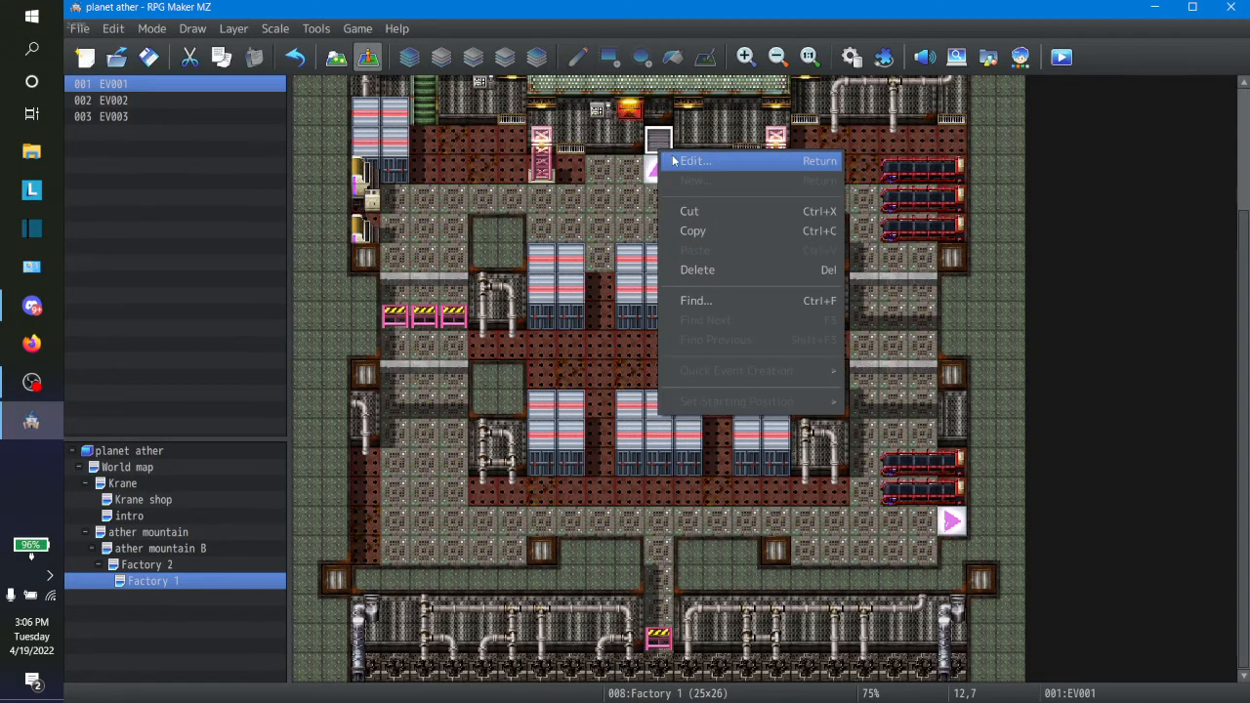
click(671, 158)
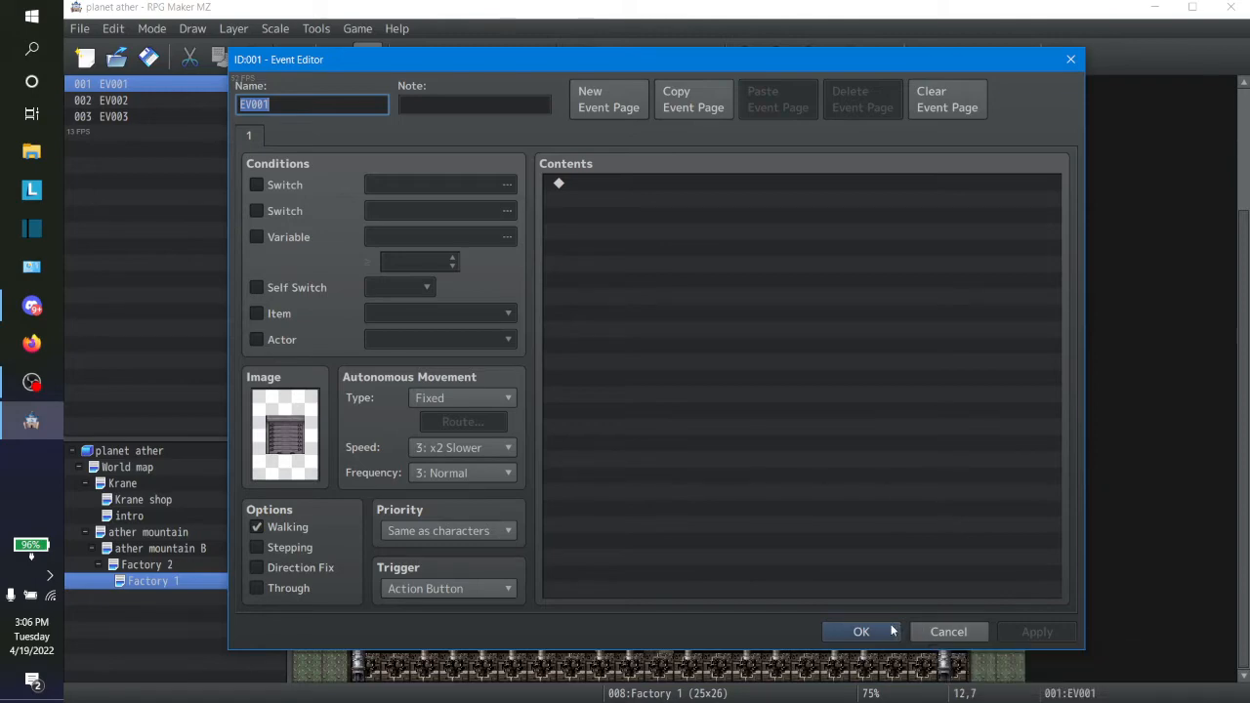
click(894, 631)
right_click(669, 143)
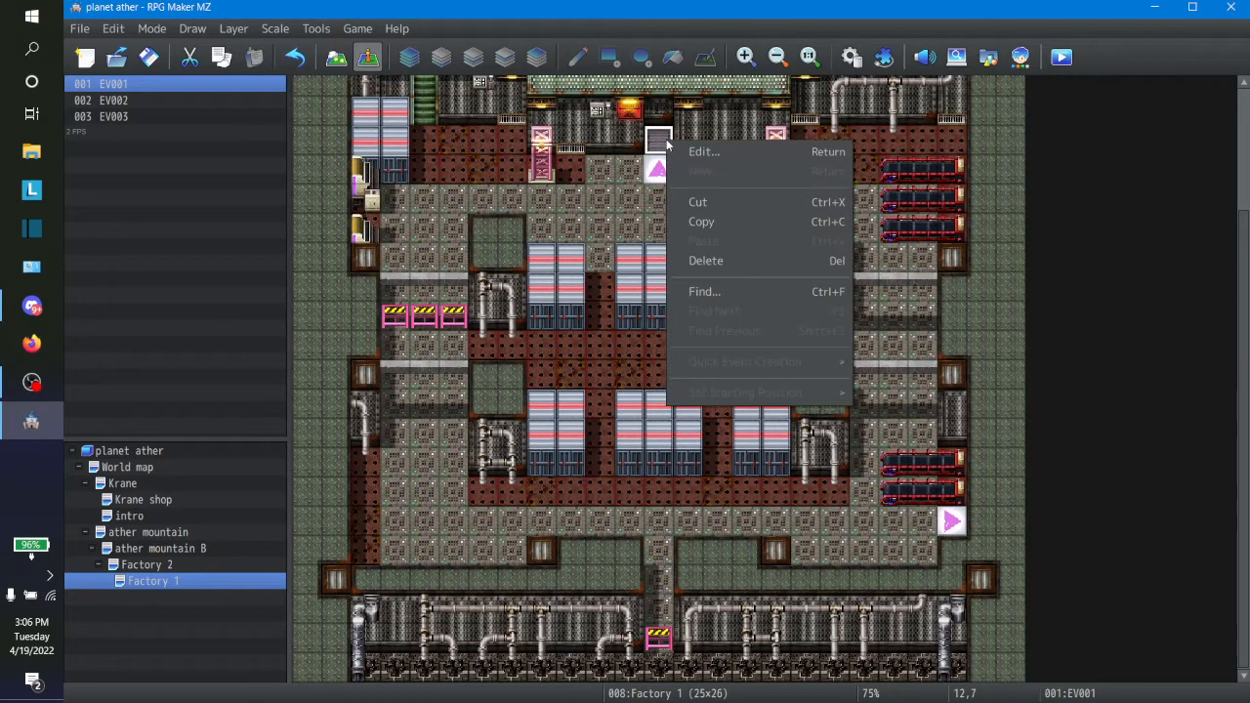
click(695, 156)
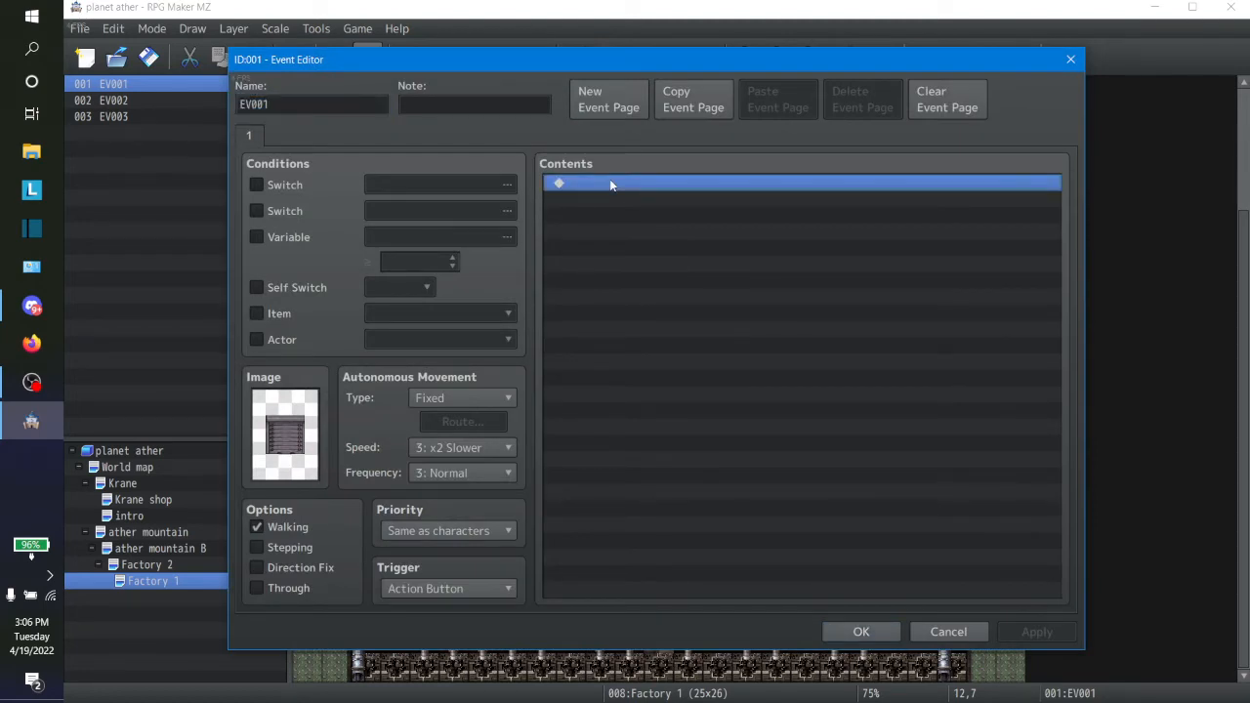
double_click(611, 185)
click(639, 189)
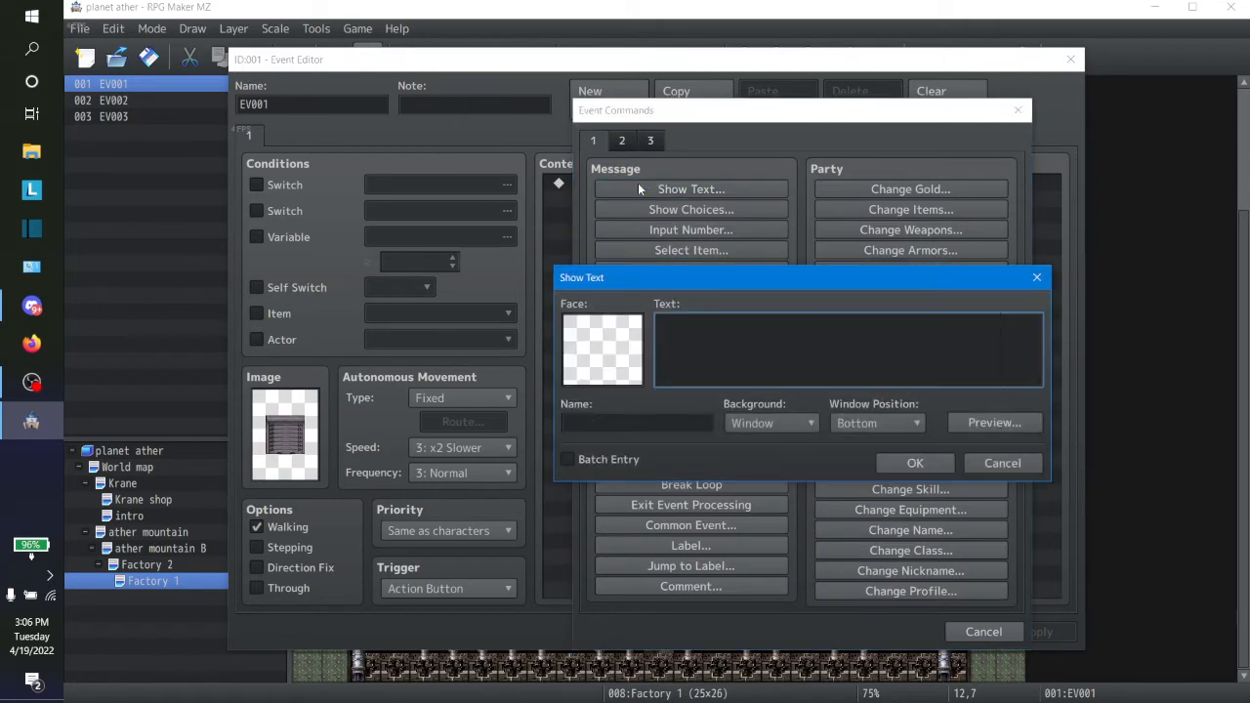
text(look)
key(BackSpace)
key(BackSpace)
text(cked)
click(900, 460)
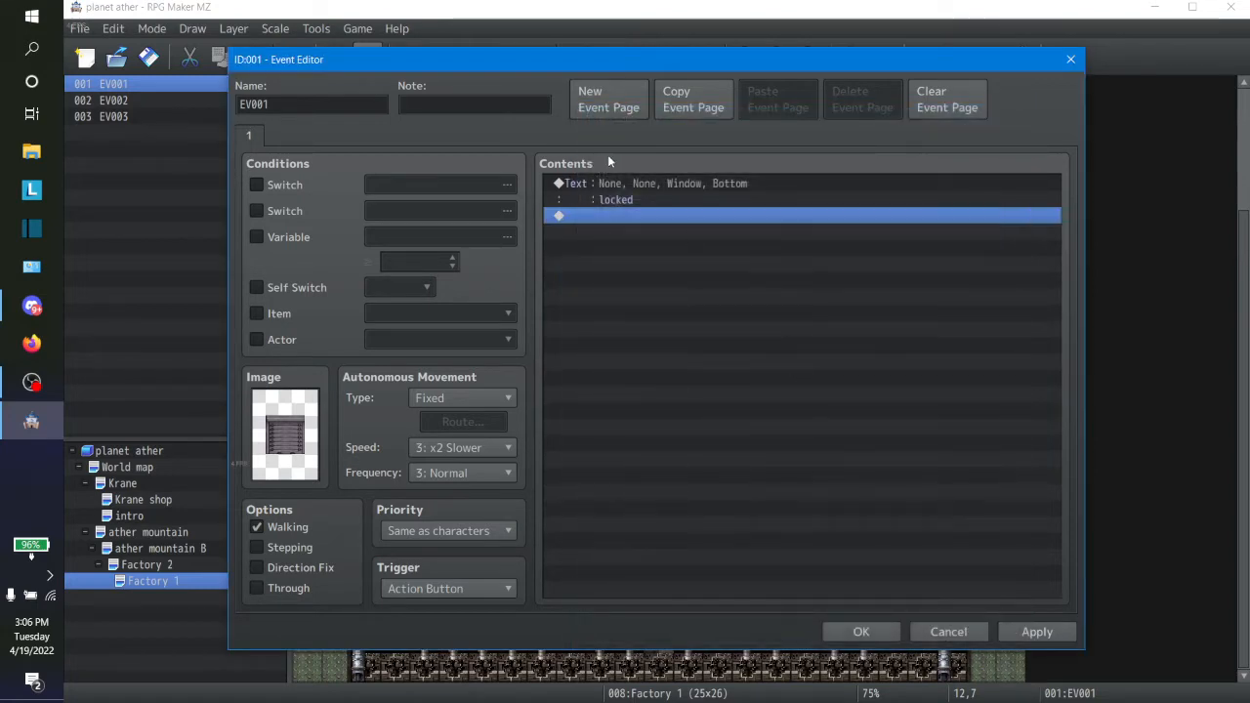
Step: Start a Play SE command after the locked message and try sound effects from Attack1 to Bell2
double_click(597, 217)
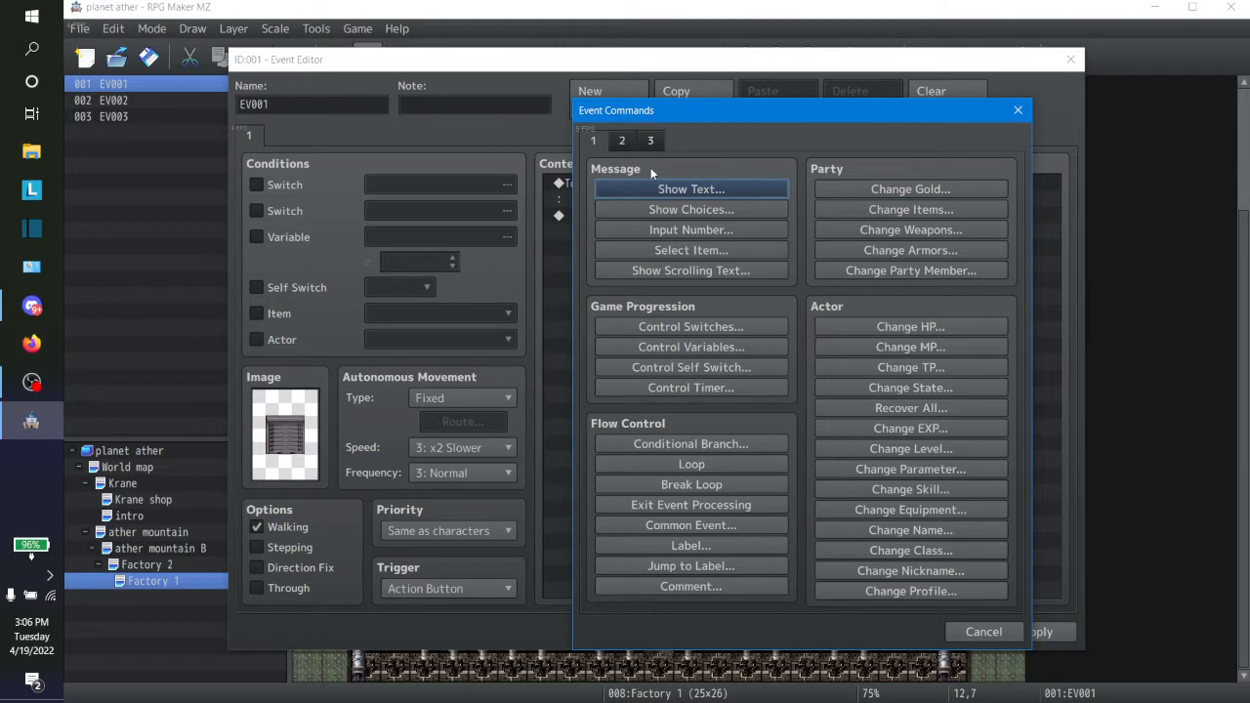
click(651, 142)
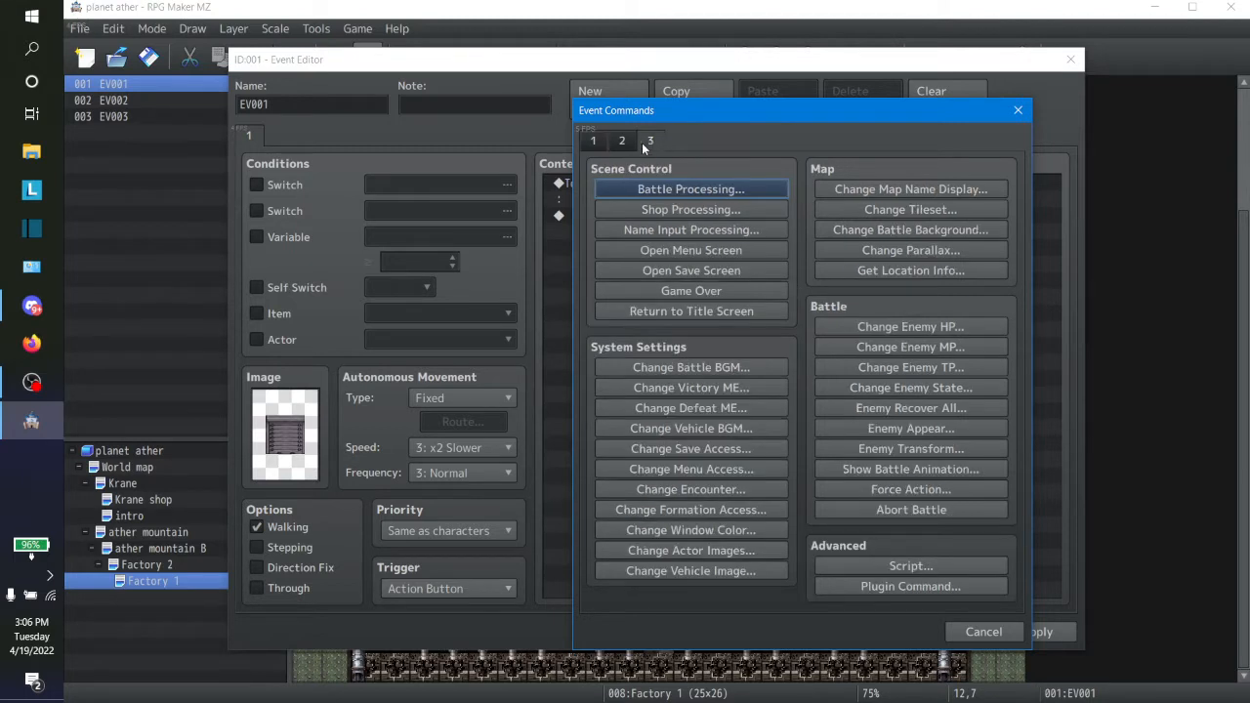
click(634, 147)
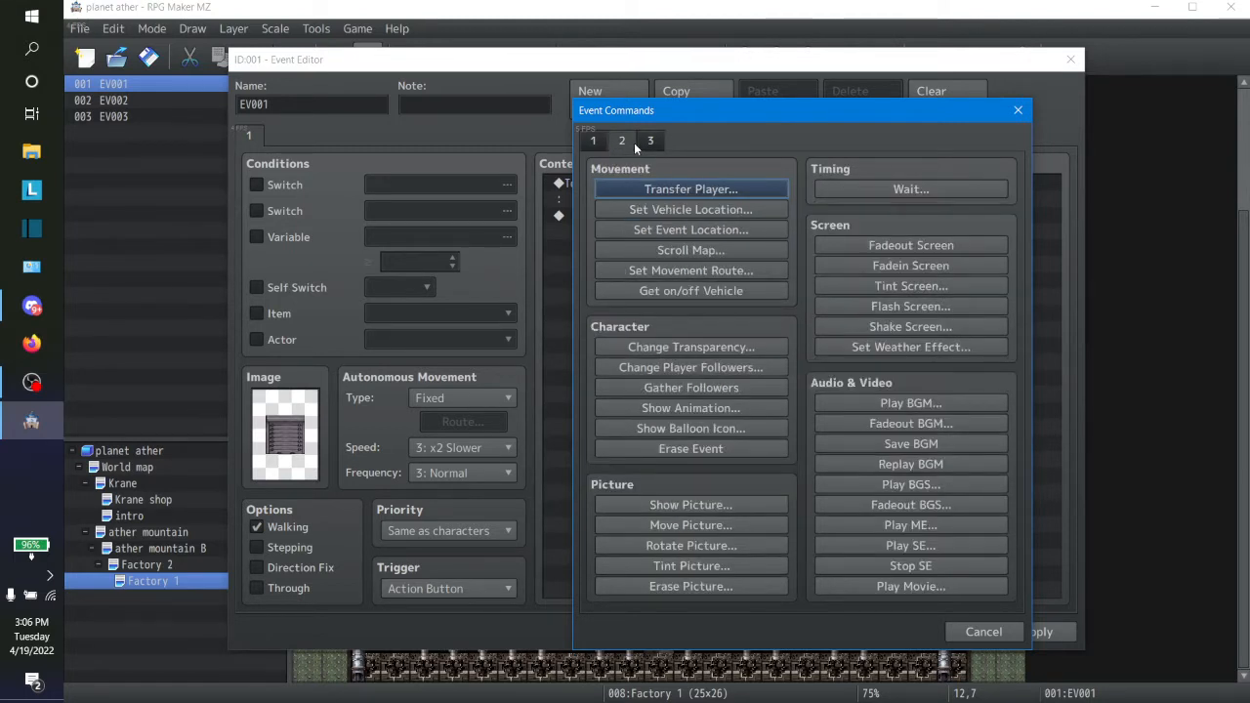
click(913, 544)
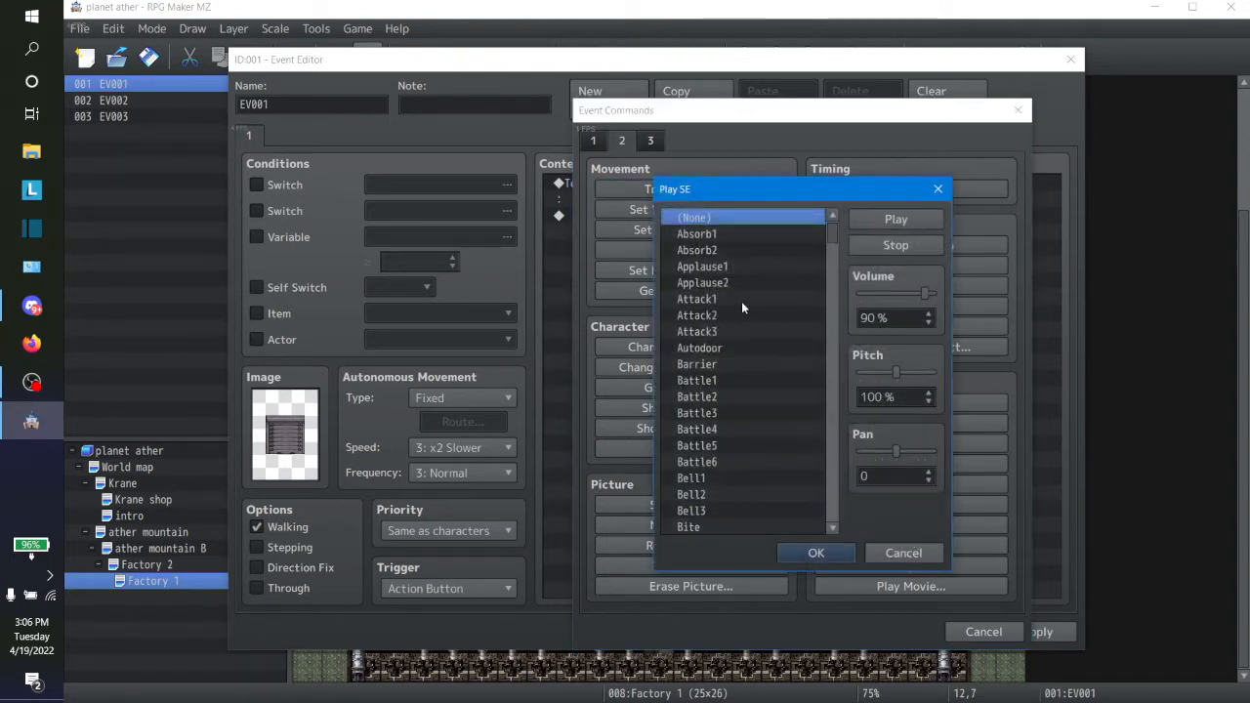
click(741, 299)
click(867, 219)
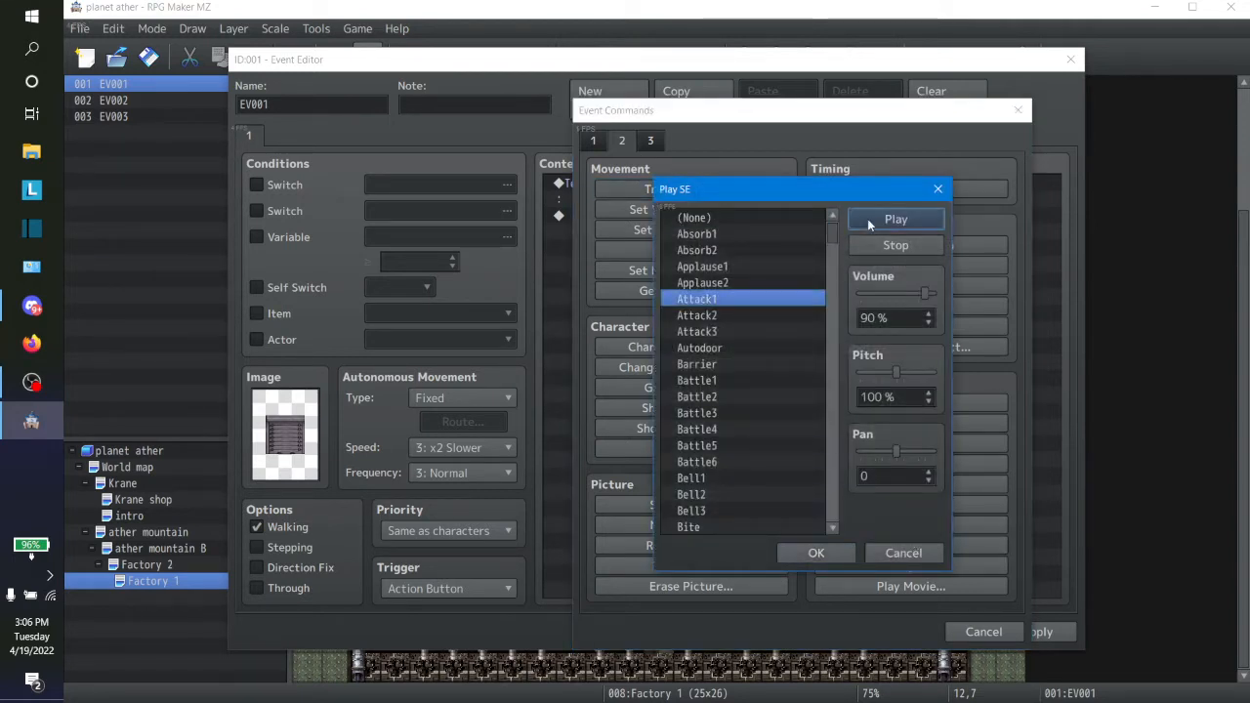
click(696, 364)
click(709, 350)
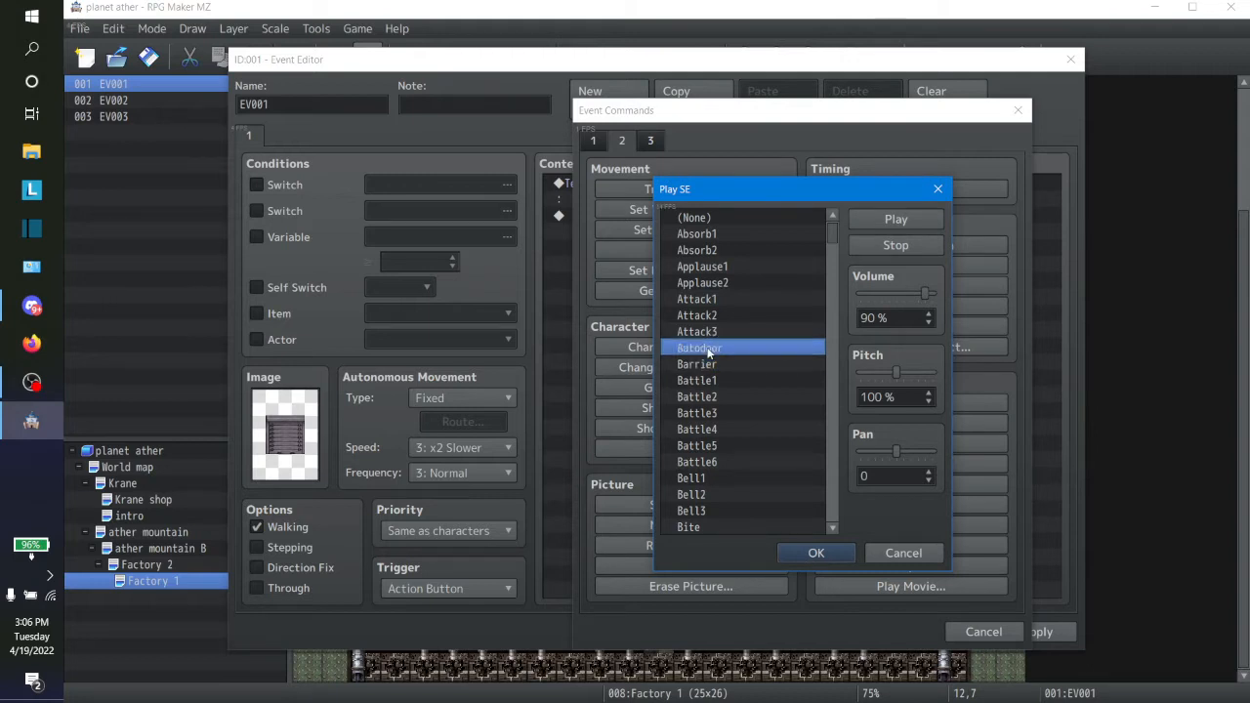
click(713, 493)
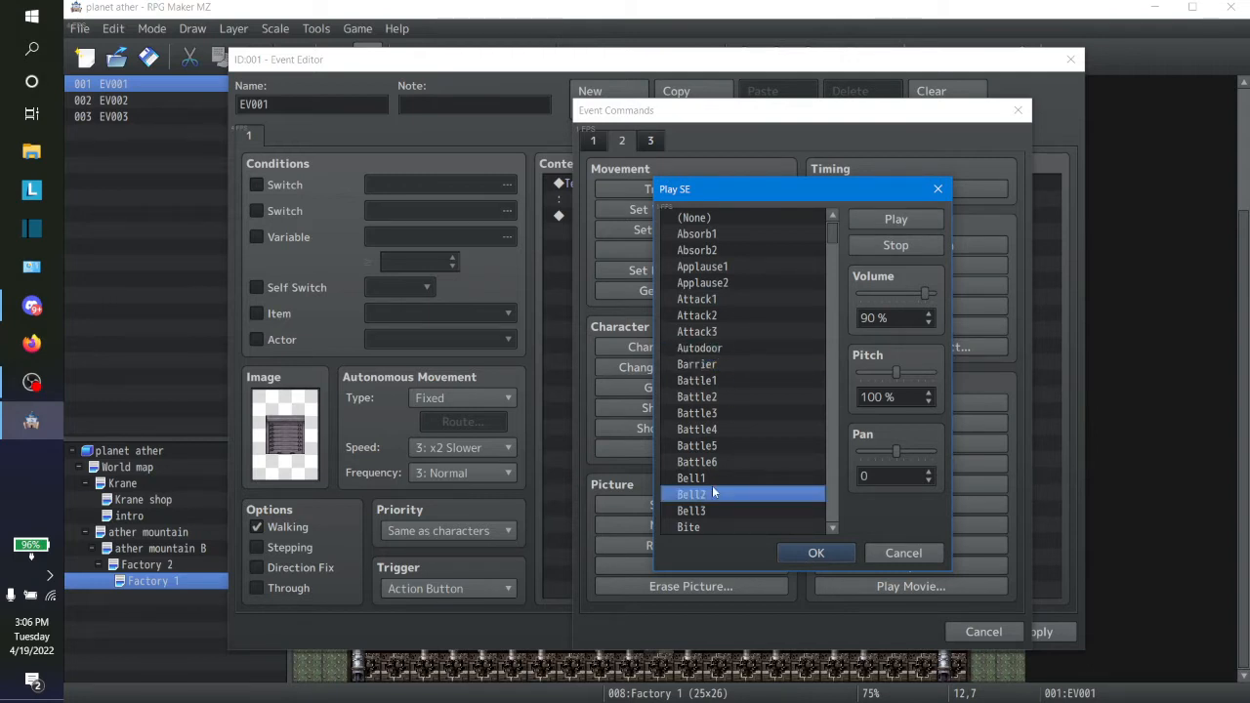
Step: Try the sound effects that follow Bell2 in the Play SE list, through Bow5 and on to Computer
key(Down)
key(Down)
key(Down)
key(Down)
key(Down)
key(Down)
key(Down)
key(Down)
key(Down)
key(Down)
key(Down)
key(Down)
key(Down)
key(Down)
key(Down)
key(Down)
key(Down)
key(Down)
key(Down)
key(Down)
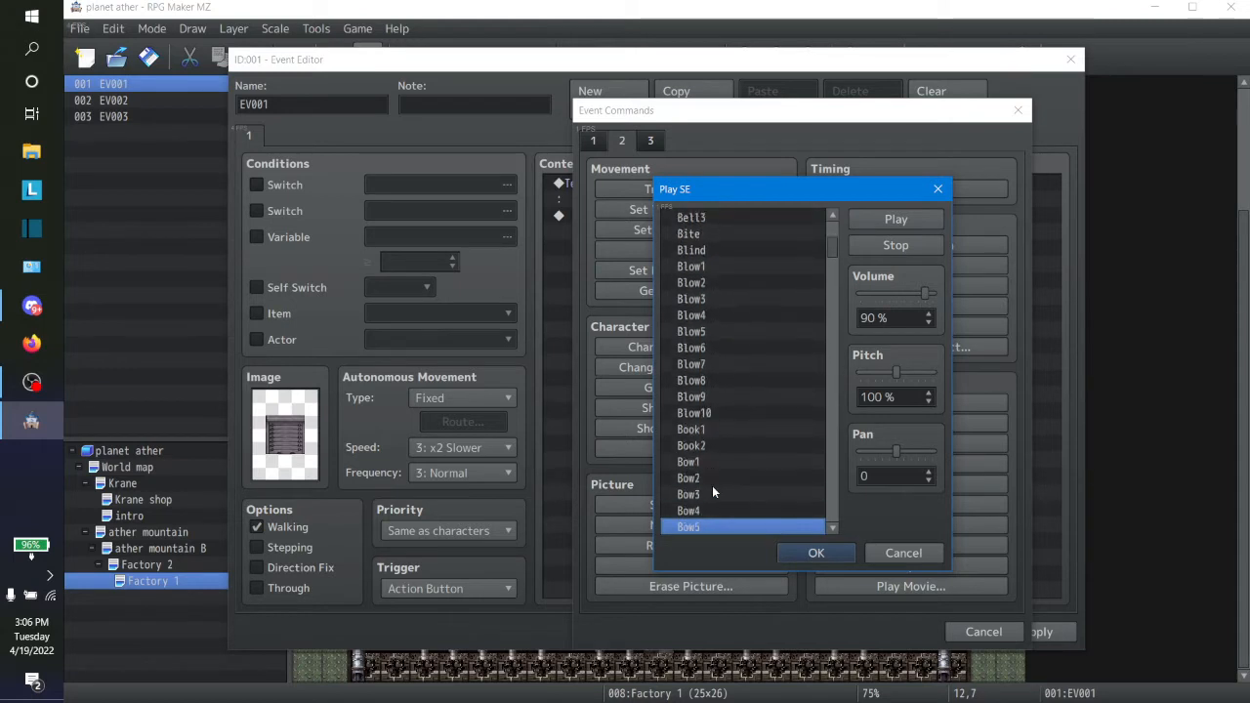
key(Down)
key(Down)
key(Down)
key(Down)
key(Down)
key(Down)
key(Down)
key(Down)
key(Down)
key(Down)
key(Down)
key(Down)
key(Down)
key(Down)
key(Down)
key(Up)
key(Up)
key(Up)
key(Up)
key(Up)
key(Up)
key(Up)
key(Up)
key(Up)
key(Up)
key(Up)
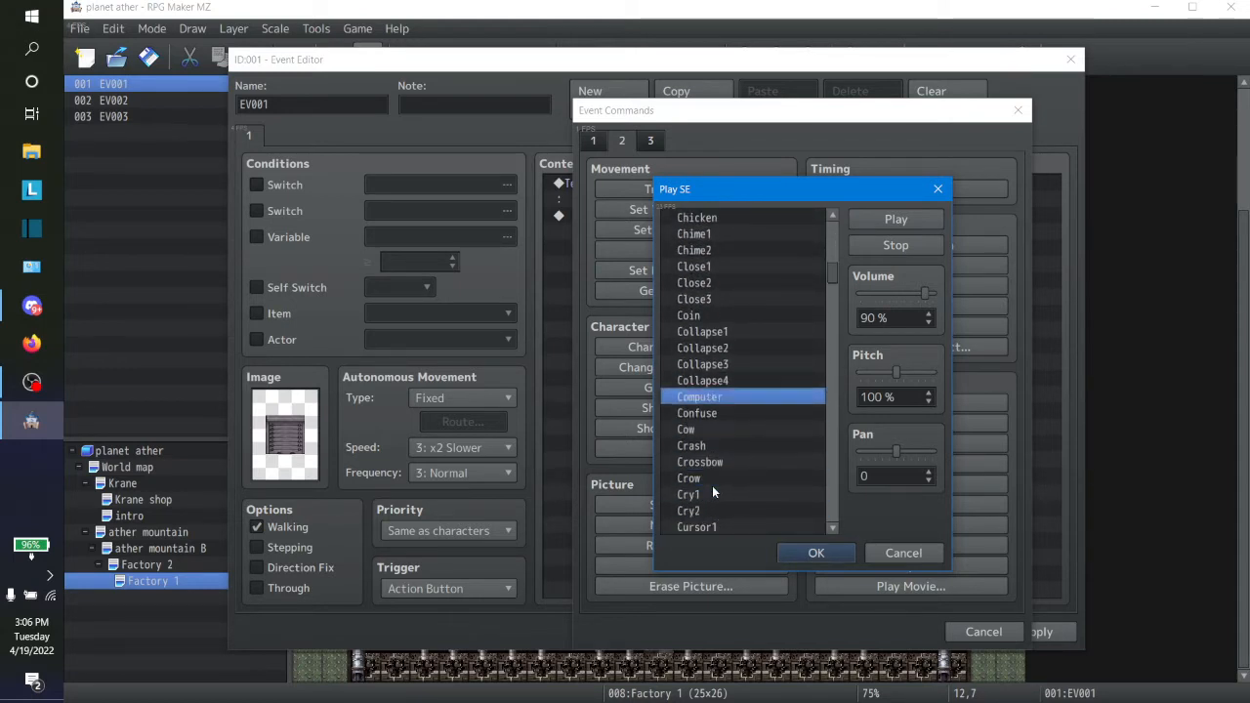
Step: Try the Close, Coin, Collapse, Cow, Crow and Crossbow sound effects for the locked door
click(715, 281)
click(718, 265)
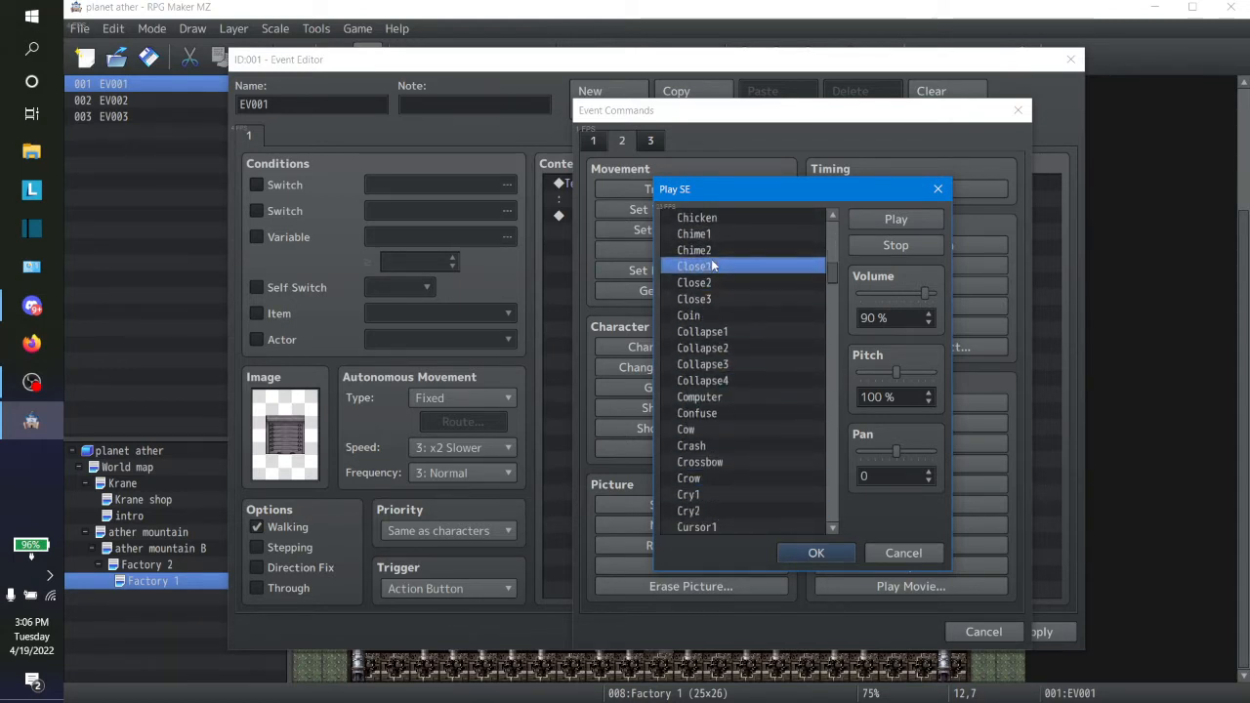
click(719, 311)
click(714, 301)
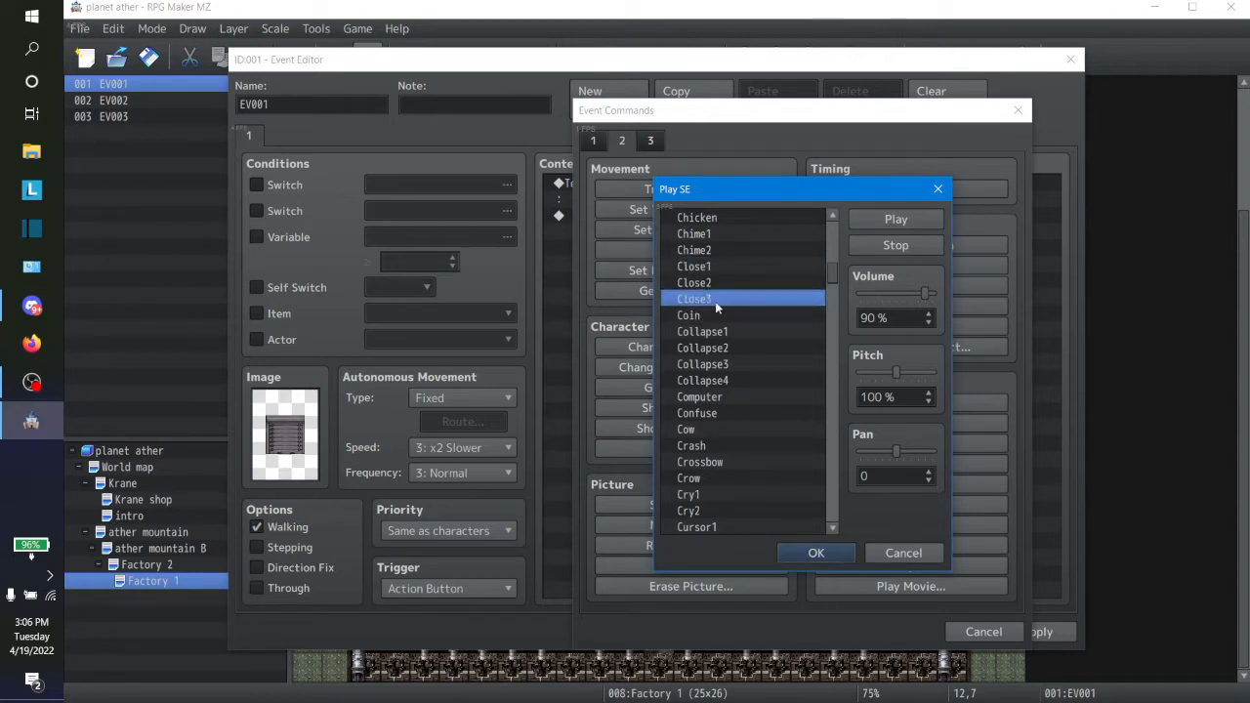
click(722, 381)
click(718, 332)
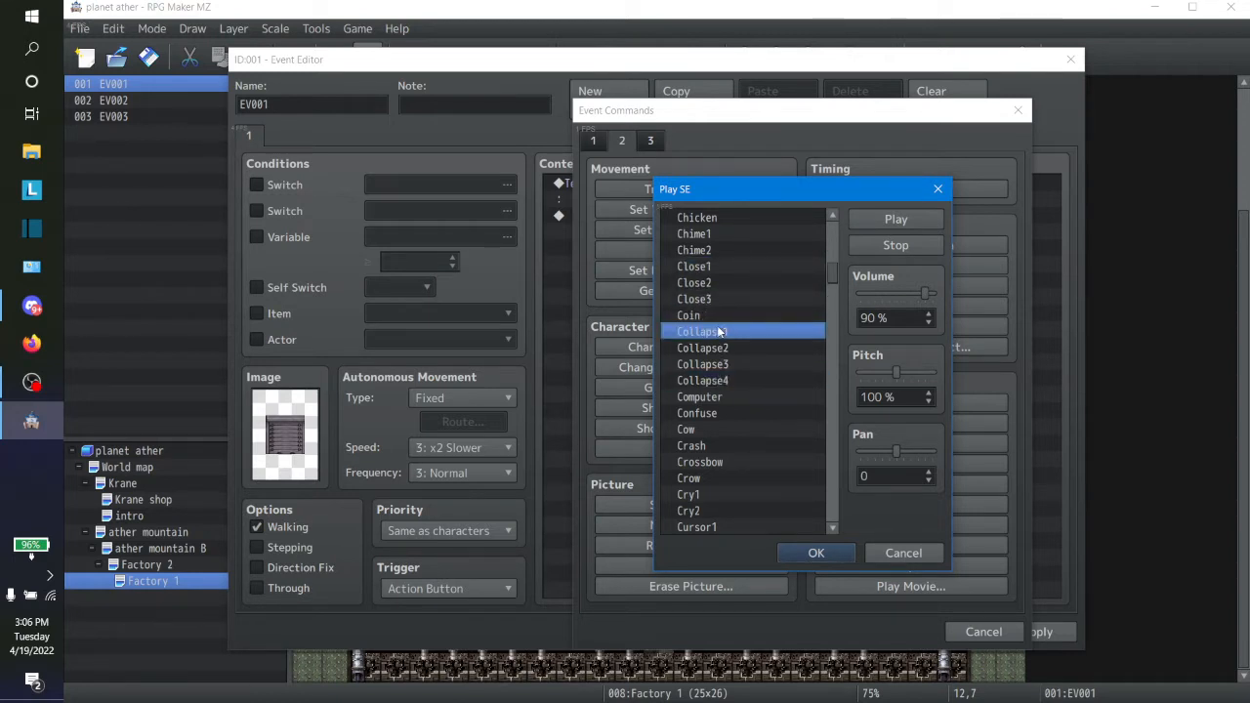
click(717, 427)
click(716, 477)
click(715, 463)
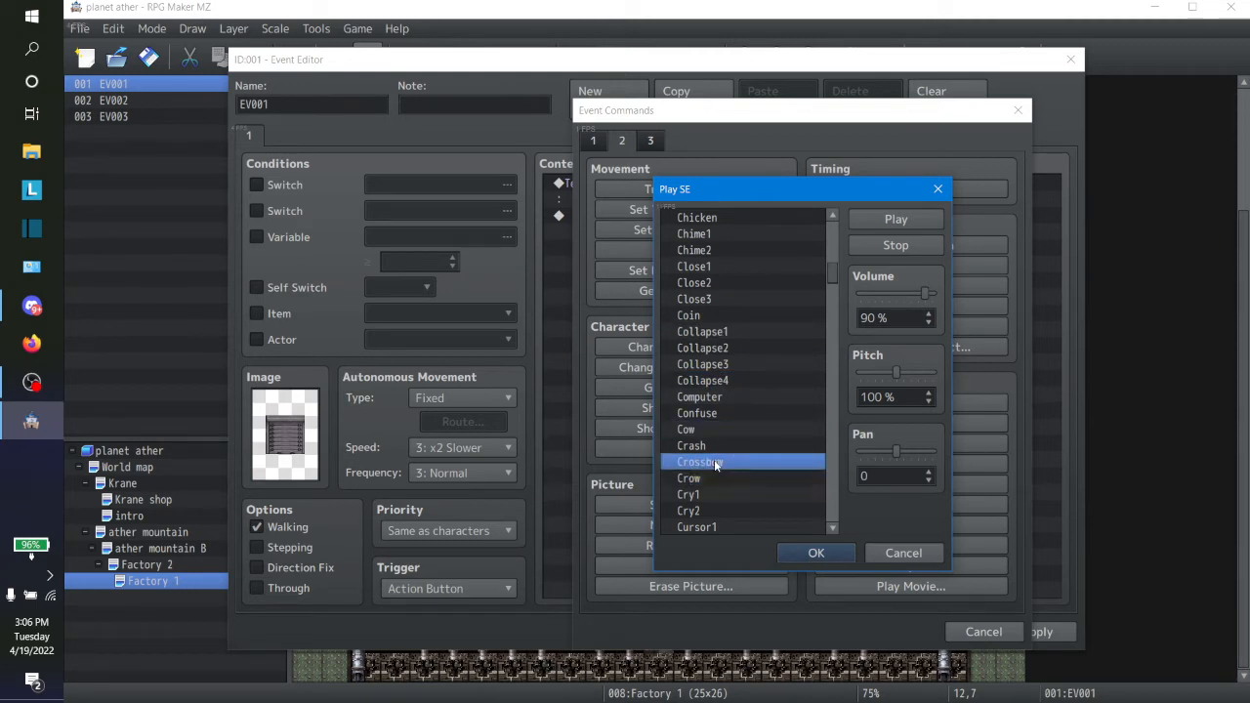
Step: Try the door sound effects Door1, Door2, Door7 and Door8, along with Down1
drag(836, 274, 835, 306)
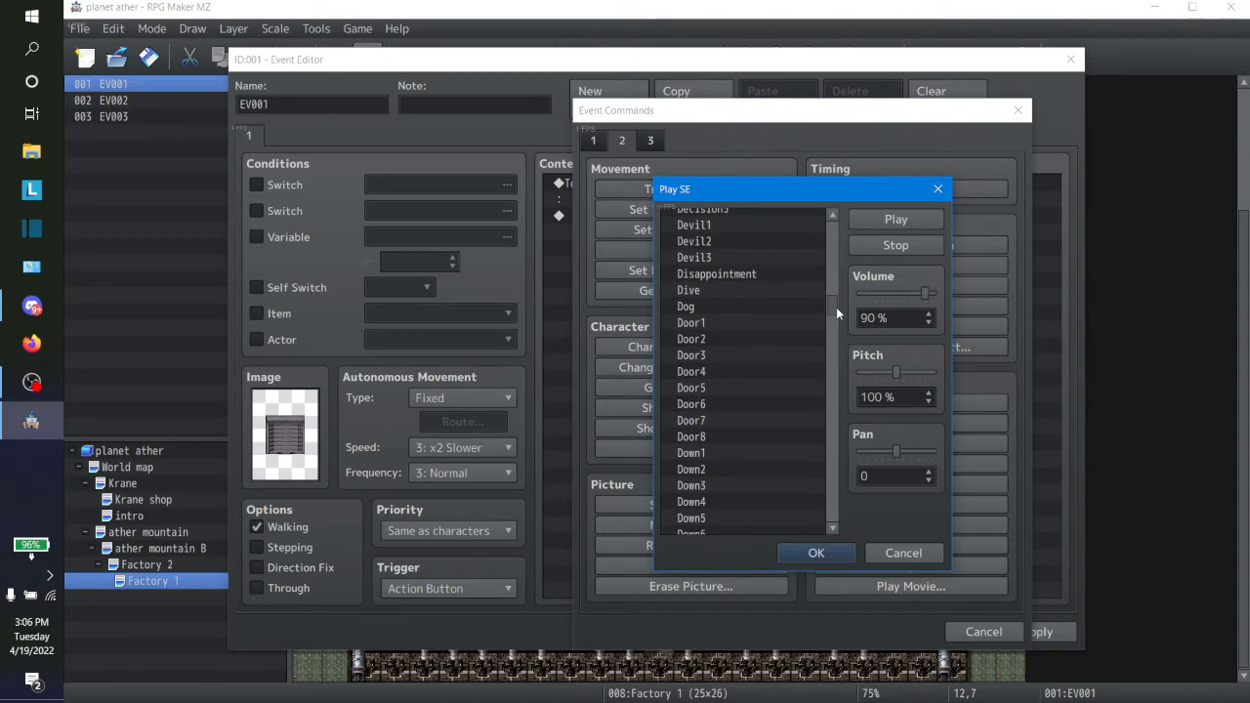
click(705, 339)
click(709, 322)
click(708, 453)
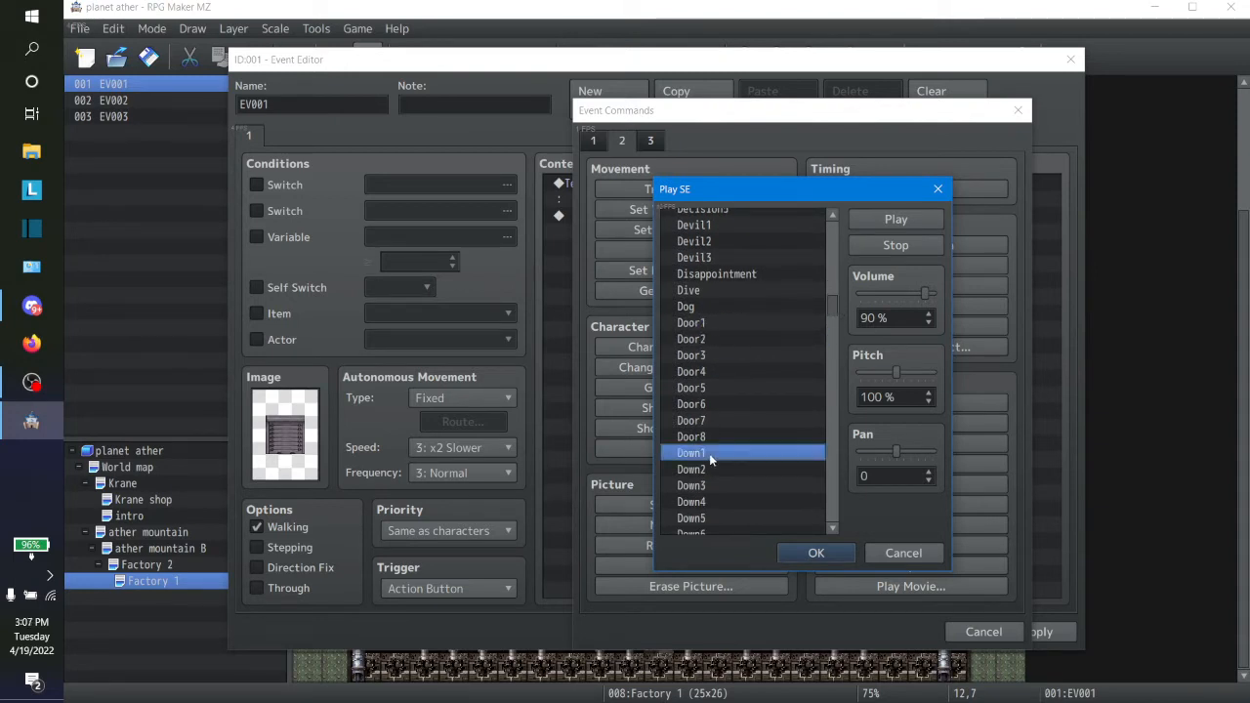
click(709, 436)
click(704, 421)
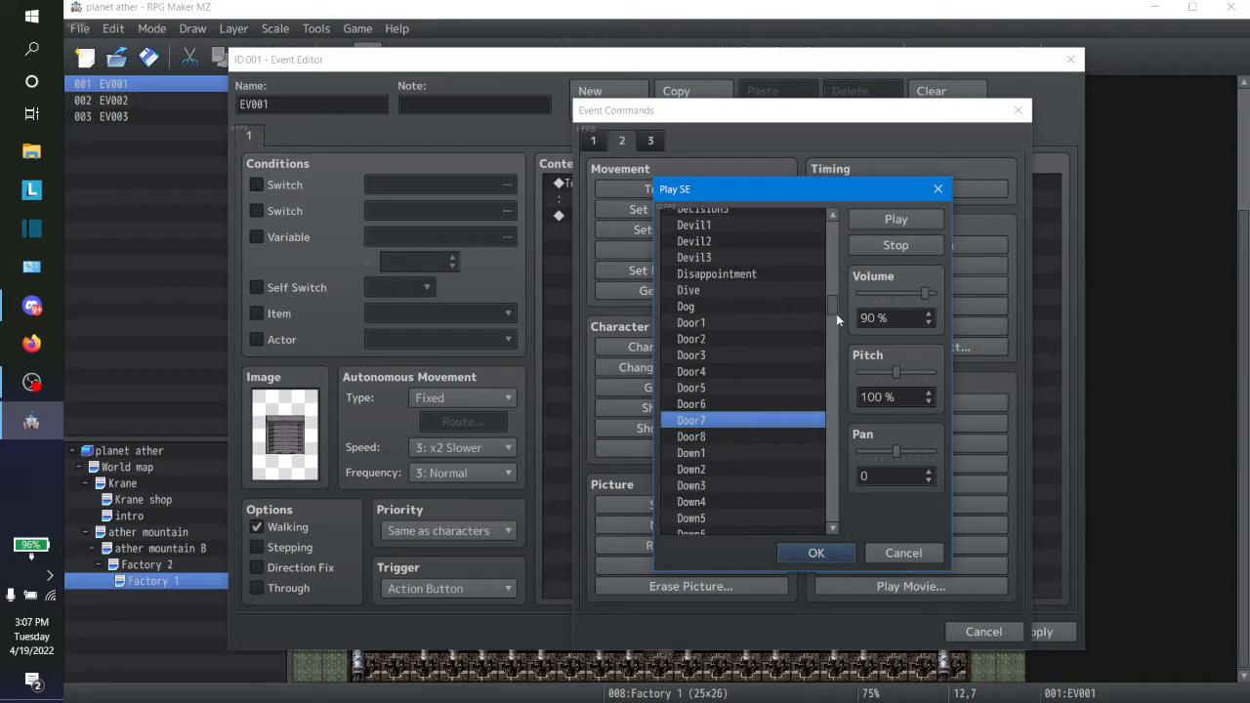
Step: Try the opening sound effects, including Open1, Open5, Open8 and Open9
drag(836, 313, 823, 417)
click(736, 446)
click(705, 344)
click(709, 407)
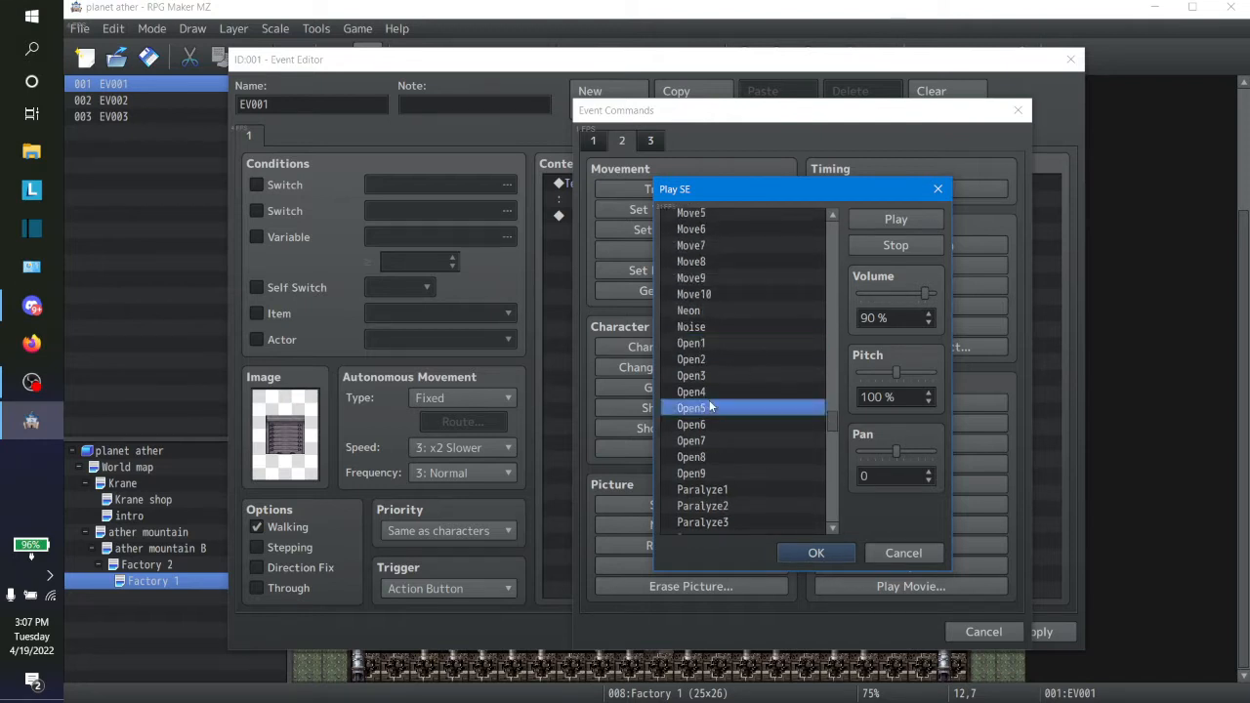
click(710, 472)
click(711, 459)
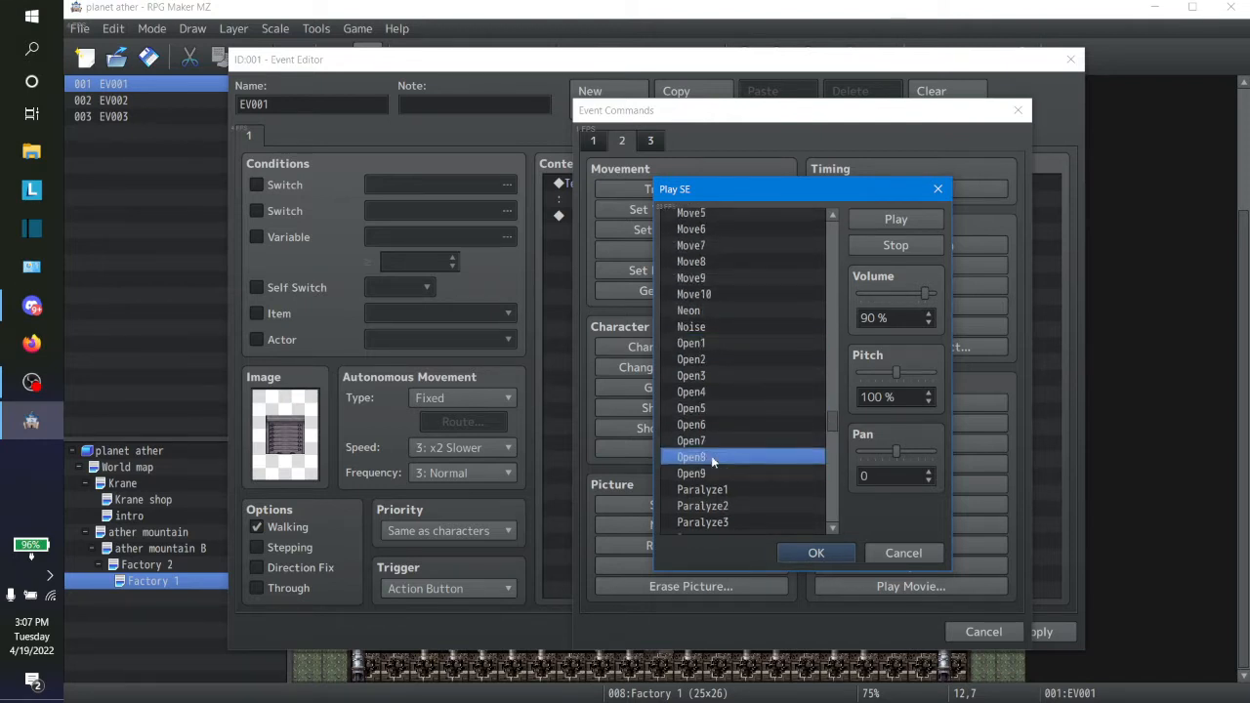
Step: Return to the closing sound effects and compare Close2 with Close3
drag(836, 425, 834, 270)
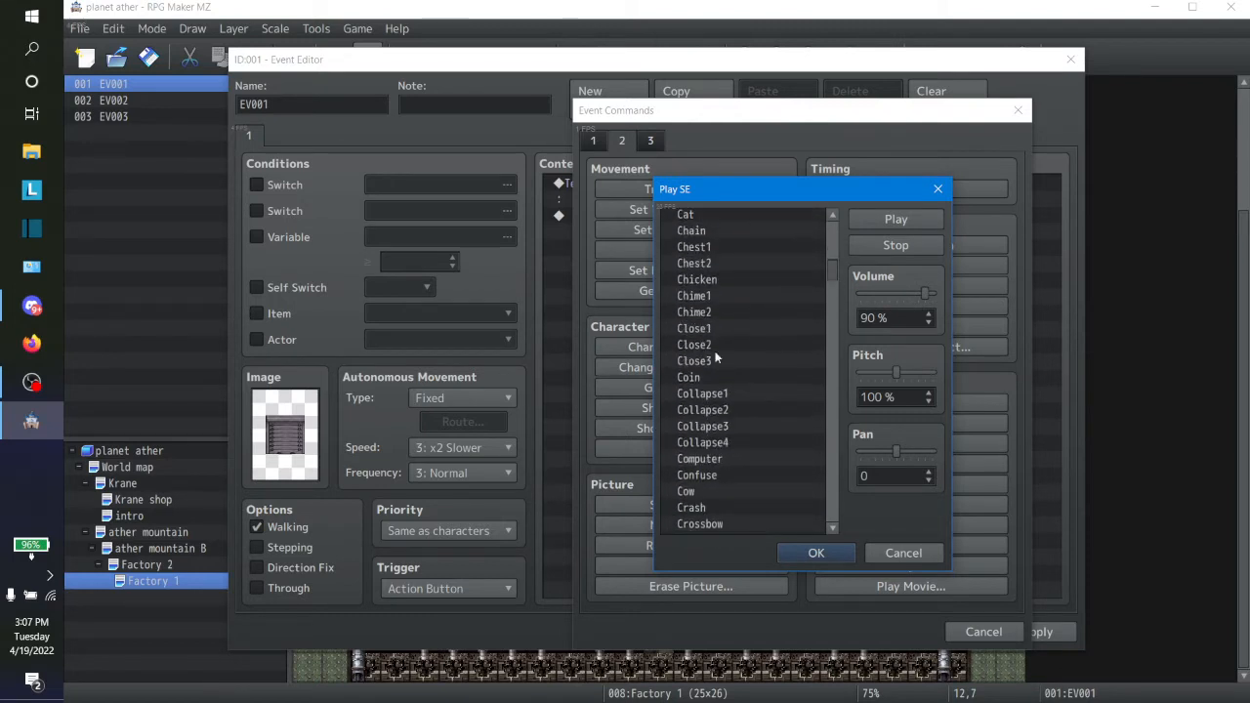
click(710, 357)
click(710, 350)
click(706, 361)
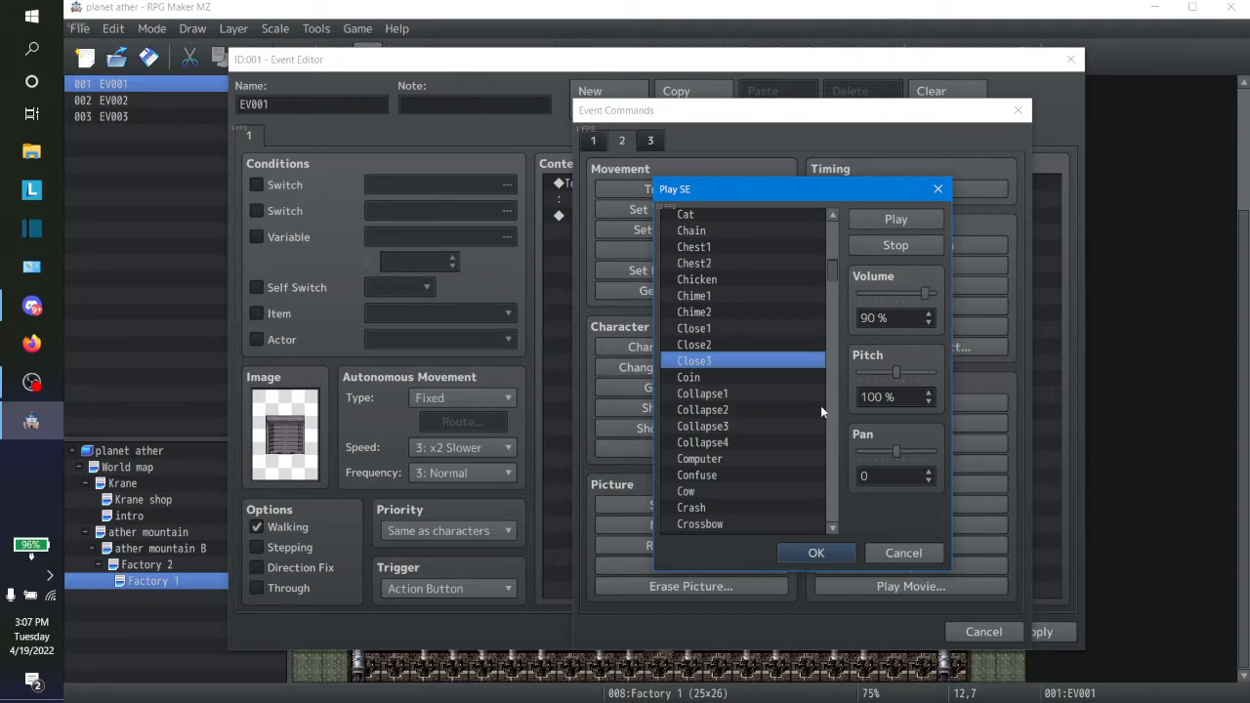
Step: Try the sound effects from Silence and Shot3 back up the list to Particles2
drag(835, 278, 842, 467)
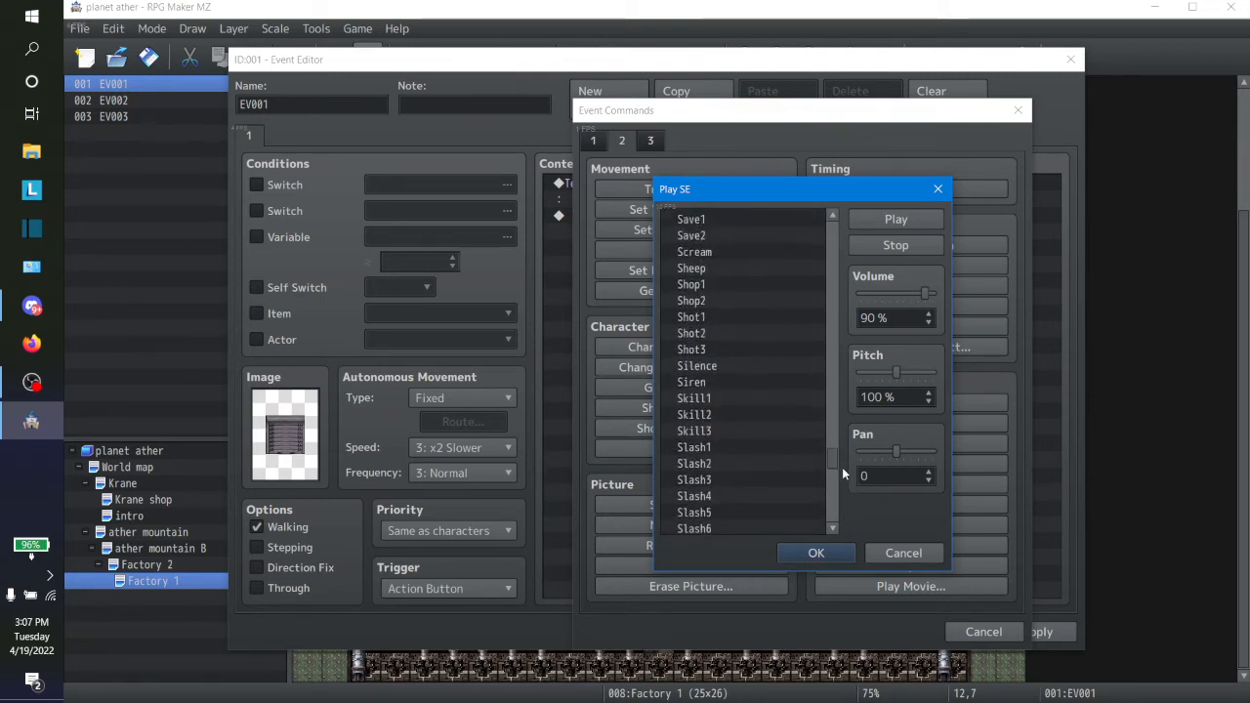
click(720, 367)
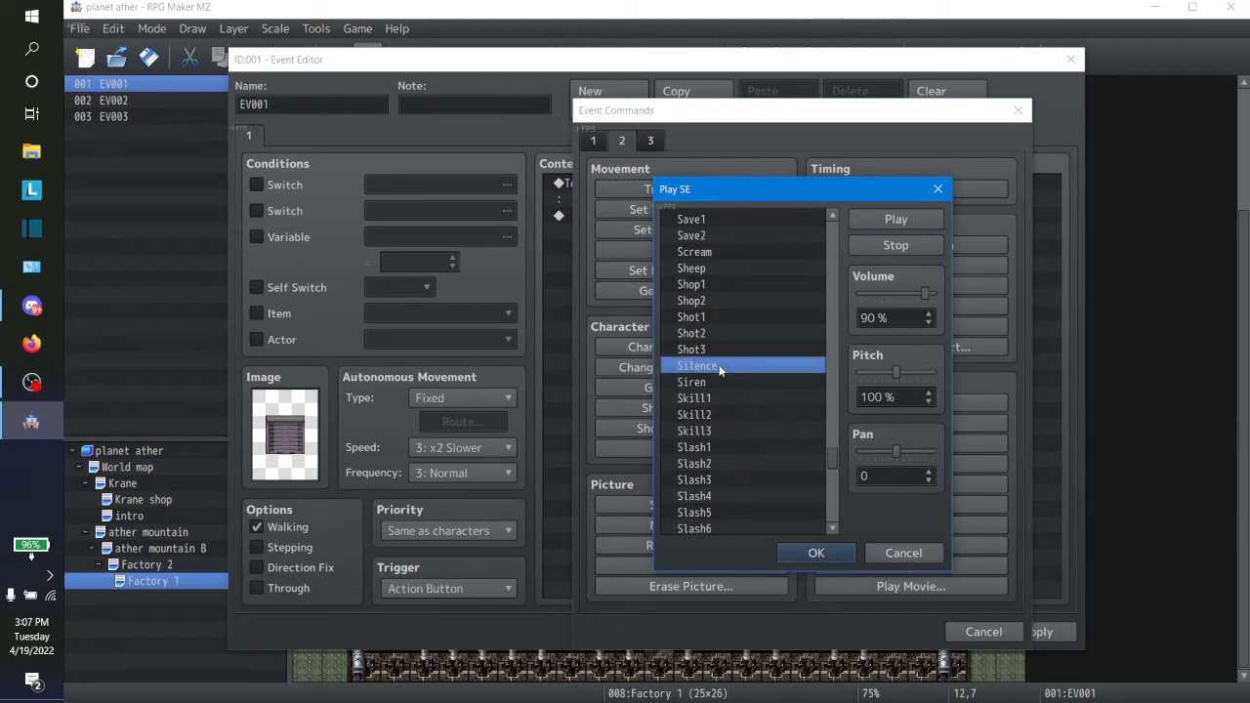
key(Up)
key(Up)
key(Up)
key(Up)
key(Up)
key(Up)
key(Up)
key(Up)
key(Up)
key(Up)
key(Up)
key(Up)
key(Up)
key(Up)
key(Up)
key(Up)
key(Up)
key(Up)
key(Up)
key(Up)
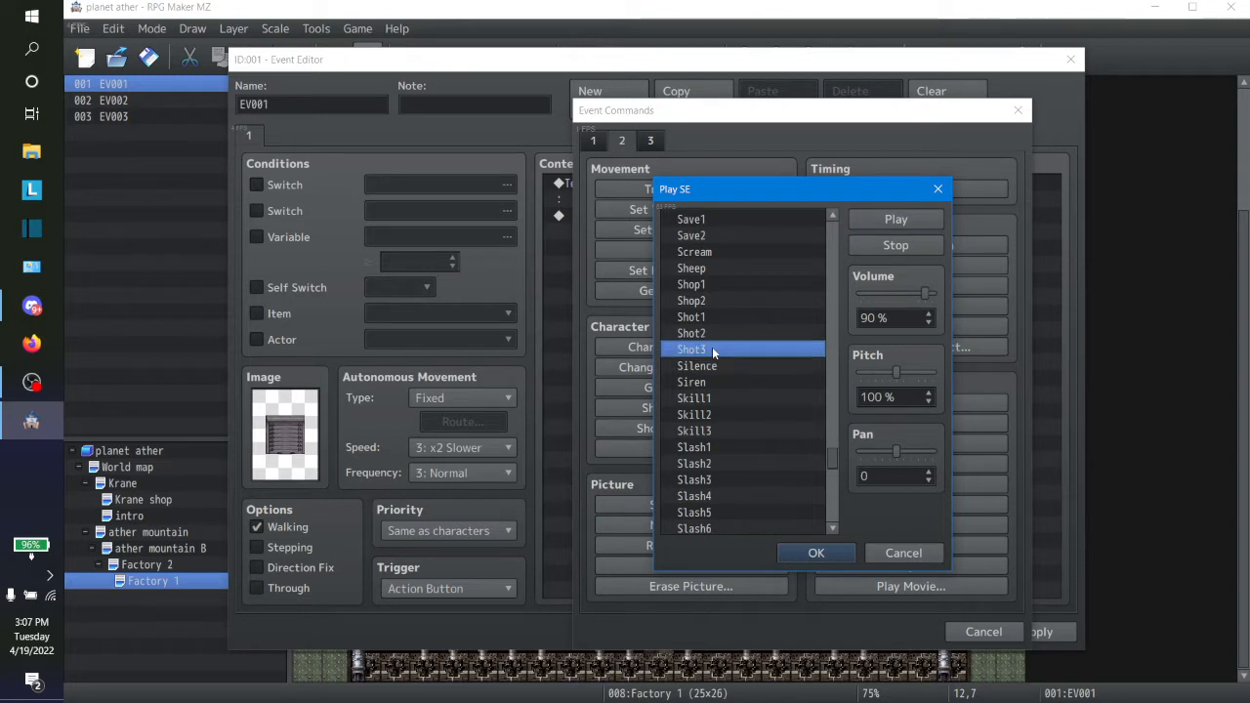
key(Up)
key(Up)
key(Up)
key(Up)
key(Up)
key(Up)
key(Up)
key(Up)
key(Up)
key(Up)
key(Up)
key(Up)
key(Up)
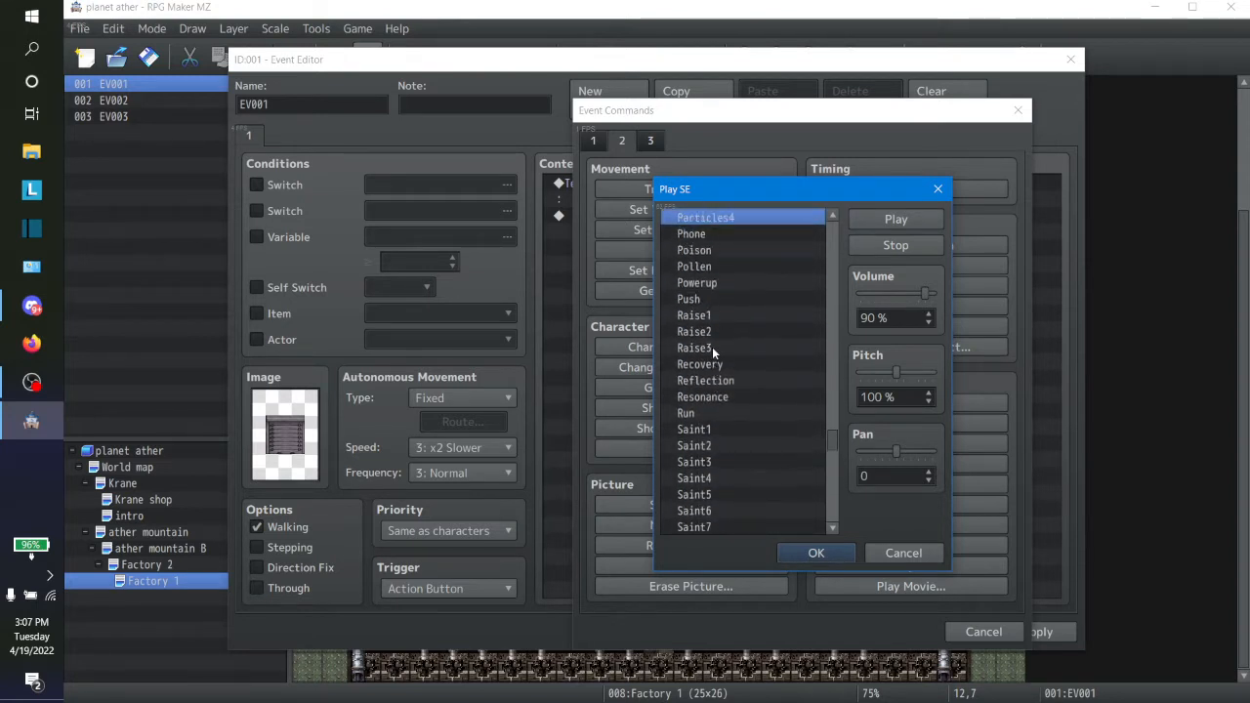
key(Up)
key(Up)
key(Up)
key(Up)
key(Up)
key(Up)
key(Up)
key(Up)
key(Up)
key(Up)
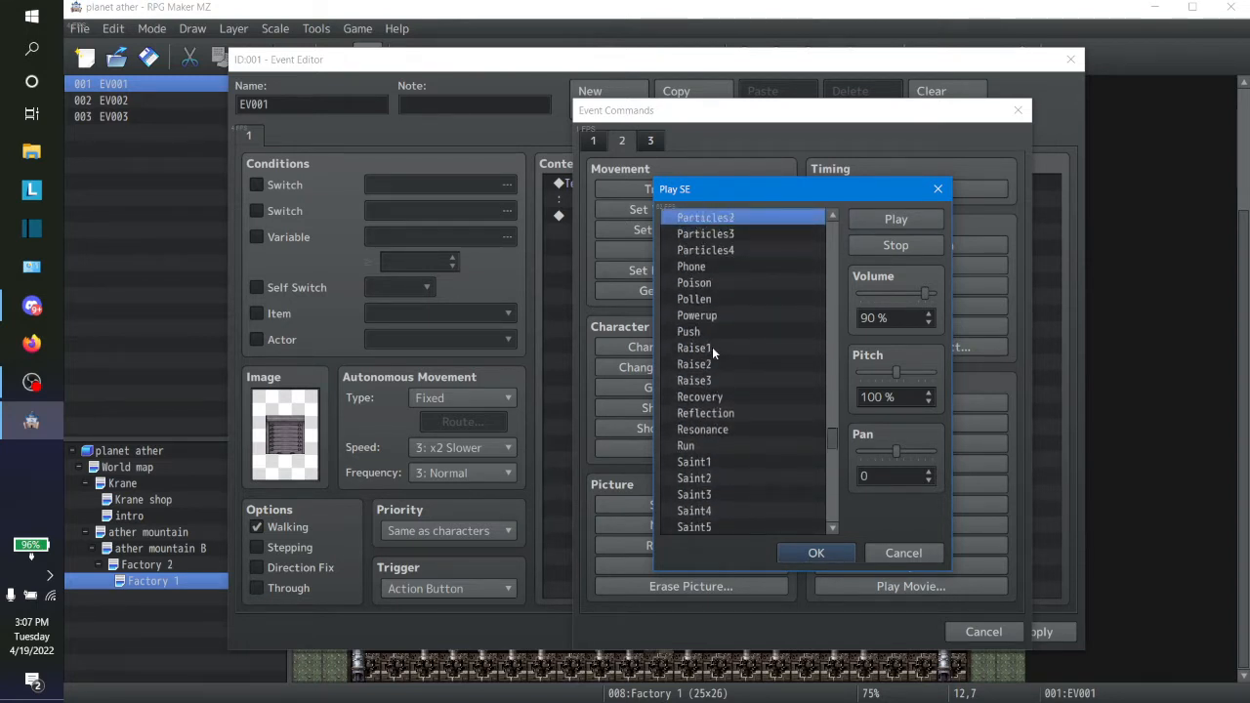
Step: Set the pitch to 50 % and try the Open9 and Open8 sound effects
scroll(711, 346, up, 2)
click(712, 346)
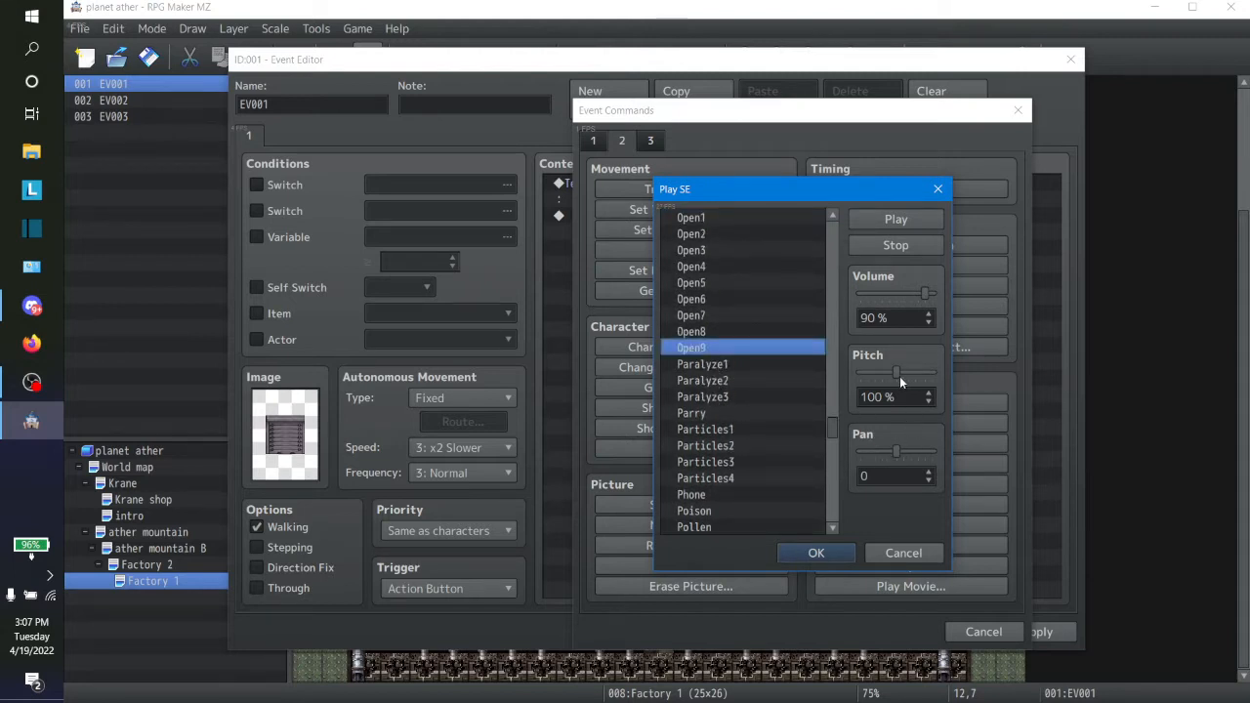
drag(899, 376, 838, 373)
key(Up)
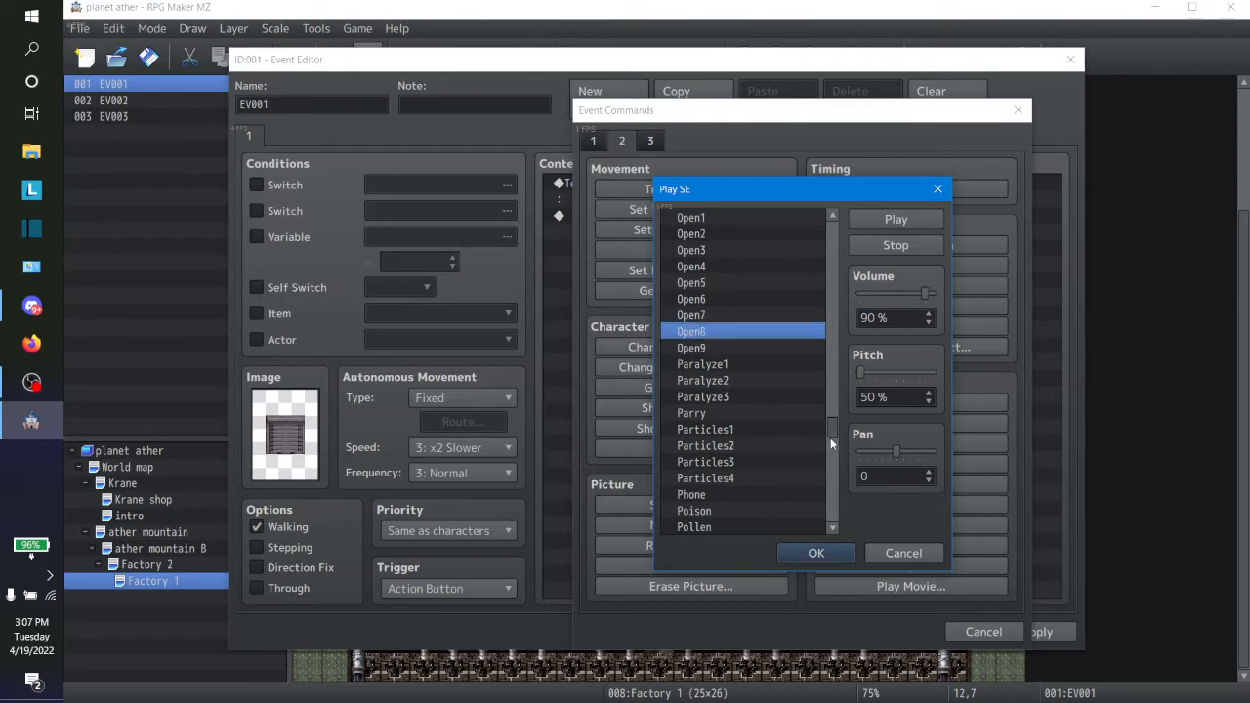
Step: Try the Coin, Close3 and Chime1 sound effects at the lowered pitch
drag(835, 434, 843, 274)
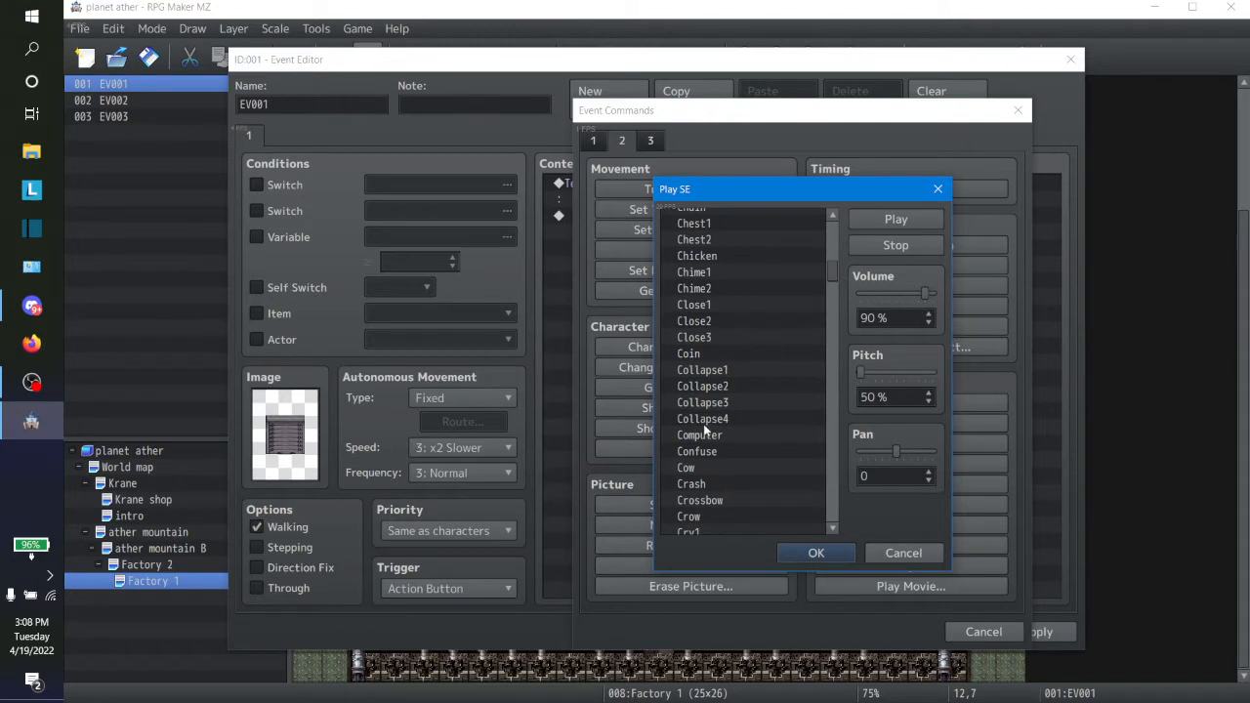
click(703, 357)
click(710, 341)
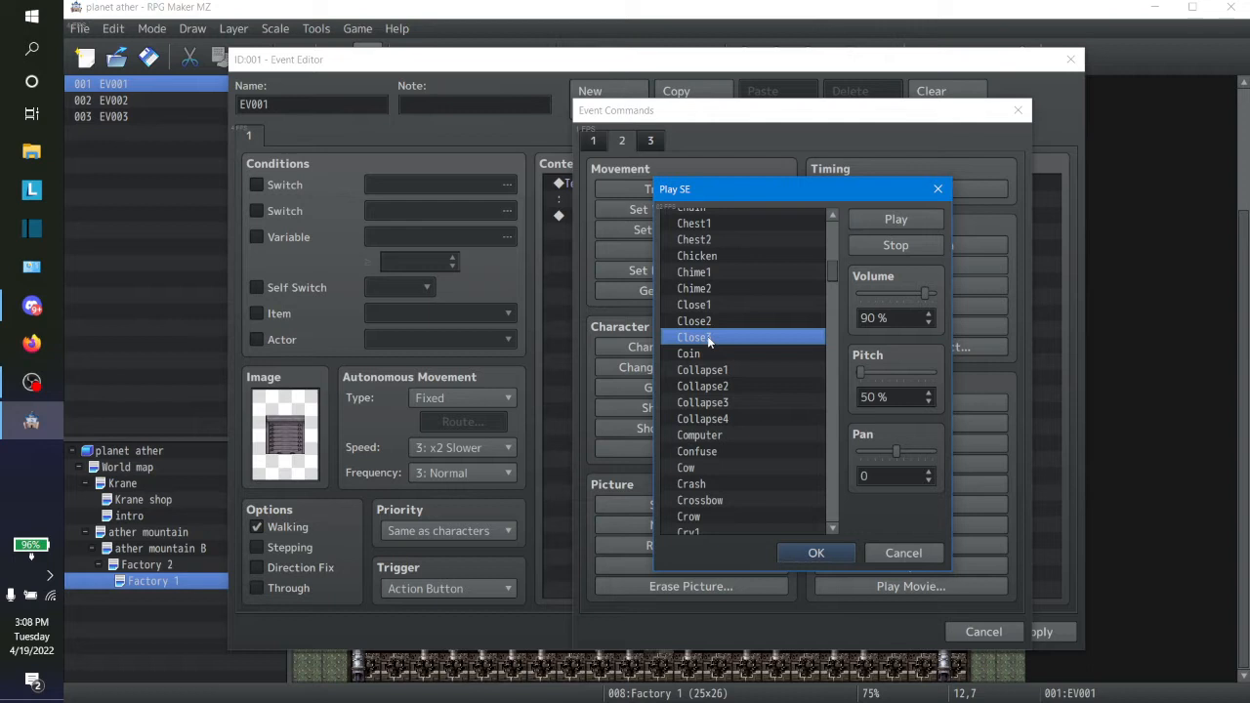
click(824, 272)
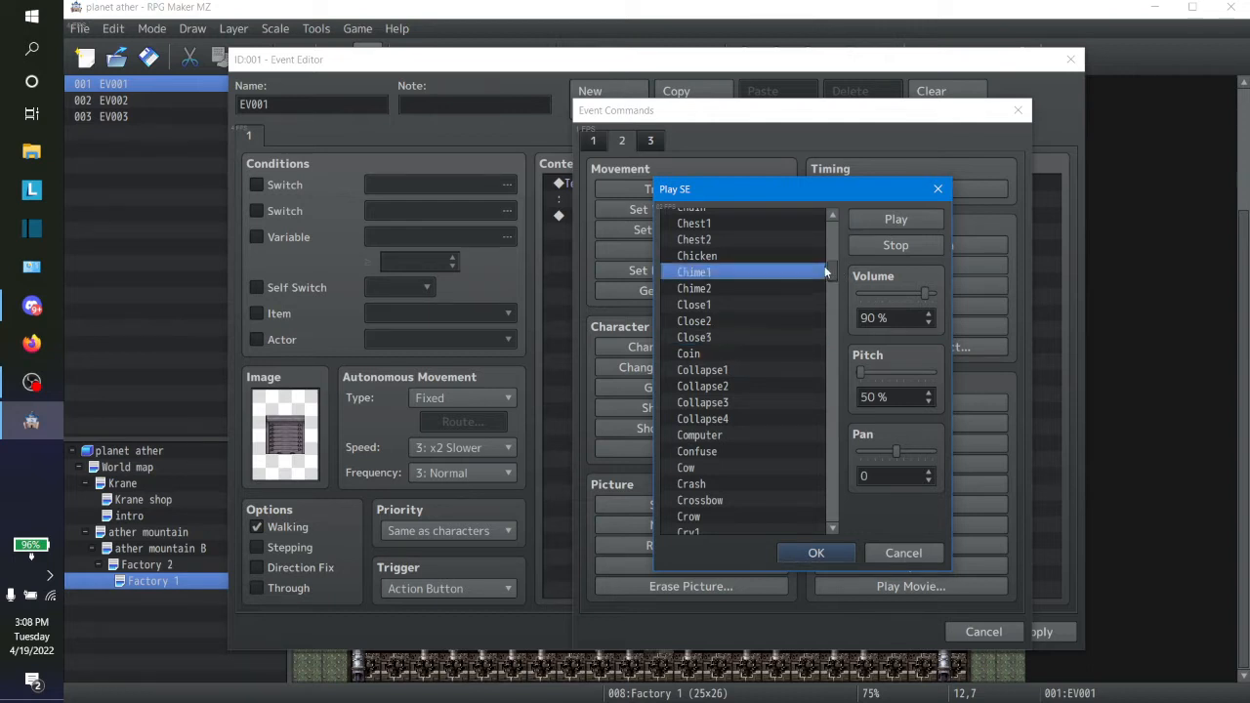
Step: Try the Load, Leakage, Launch, Laugh, Laser, Knock and Key sound effects at the lowered pitch
drag(838, 278, 822, 391)
click(707, 396)
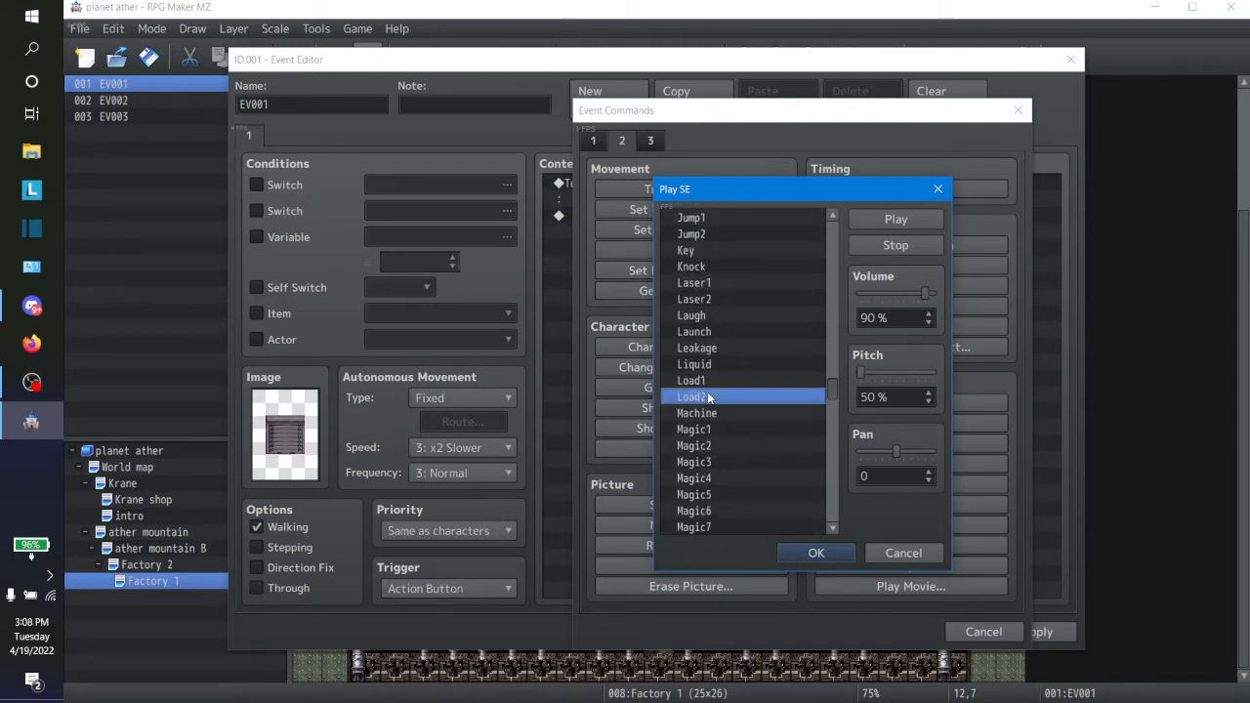
click(707, 382)
click(710, 347)
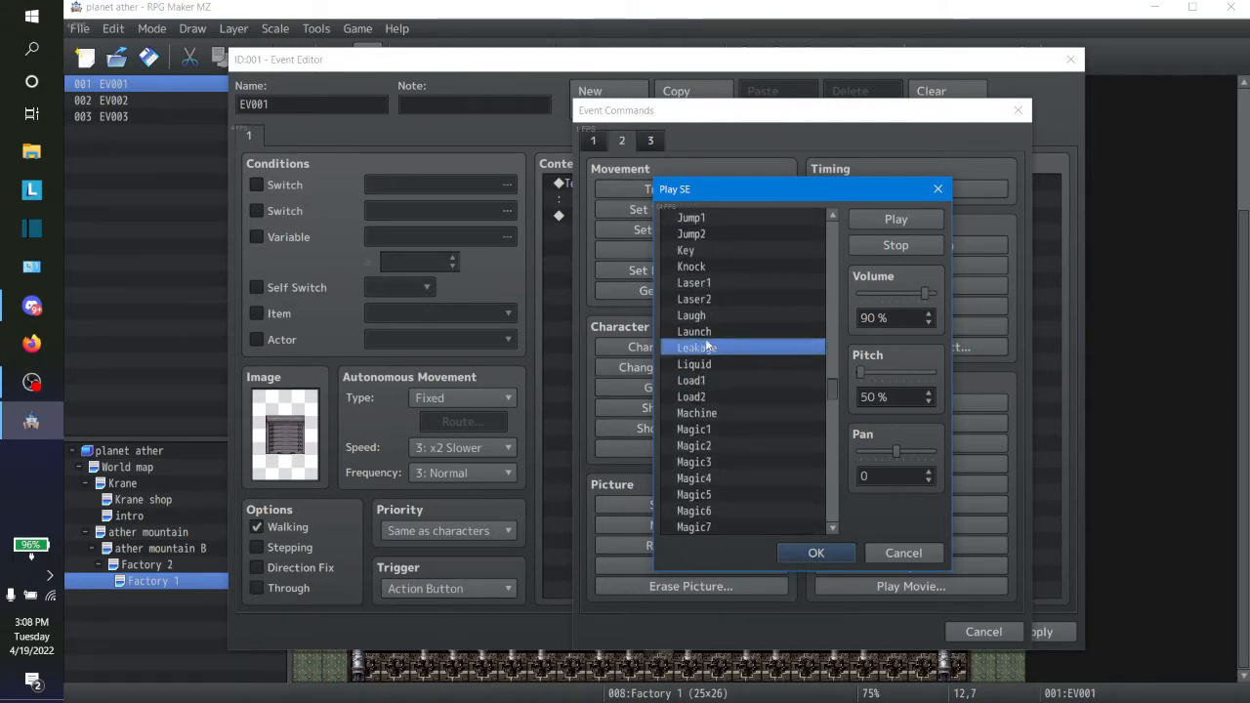
click(695, 283)
click(699, 330)
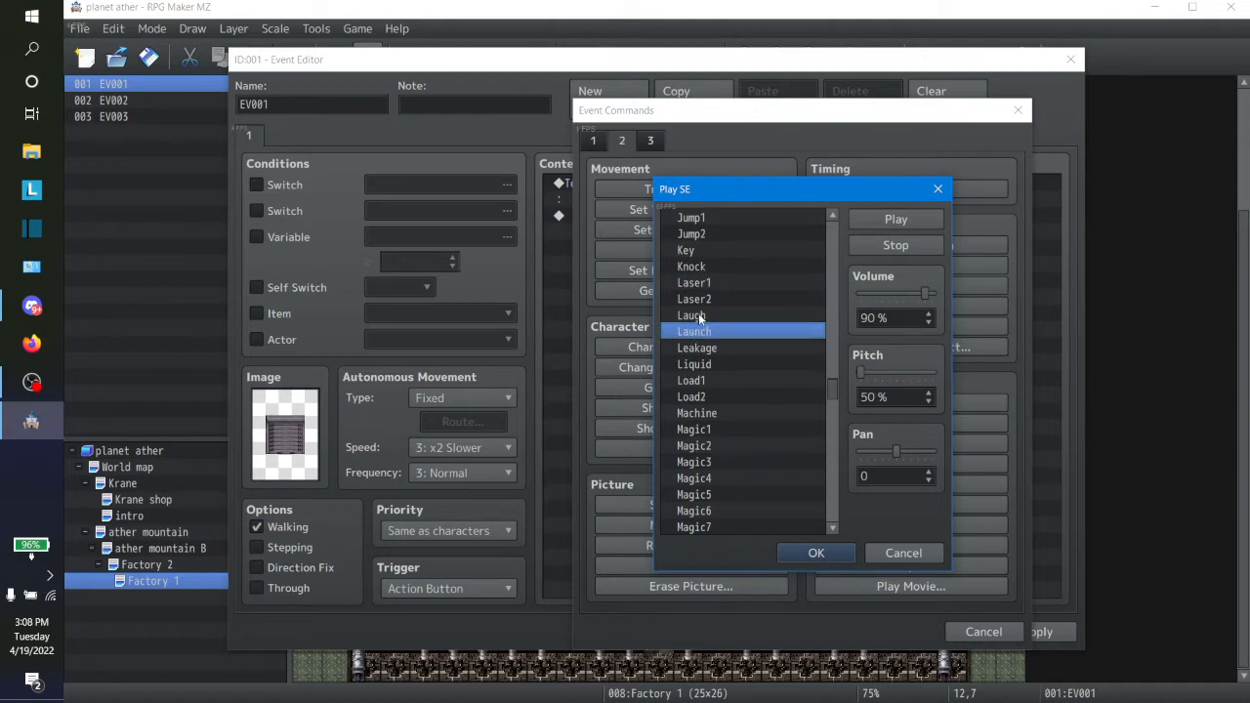
click(699, 315)
click(710, 283)
click(704, 299)
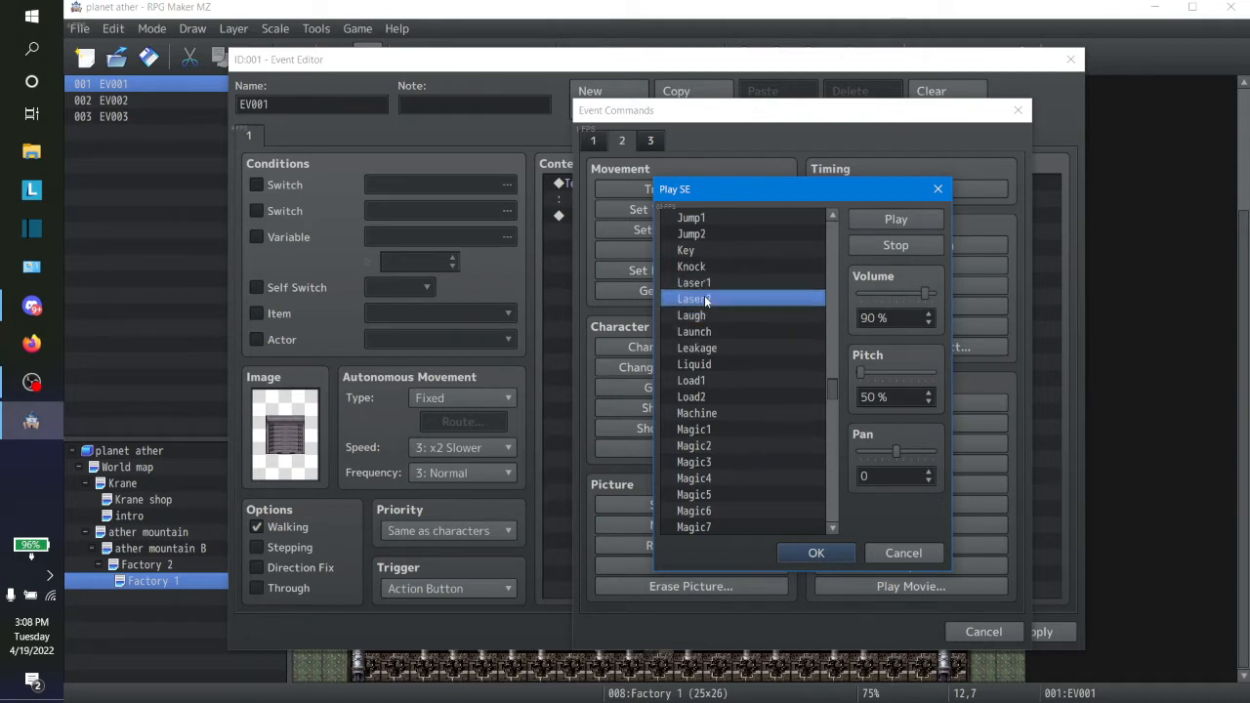
click(697, 266)
click(693, 252)
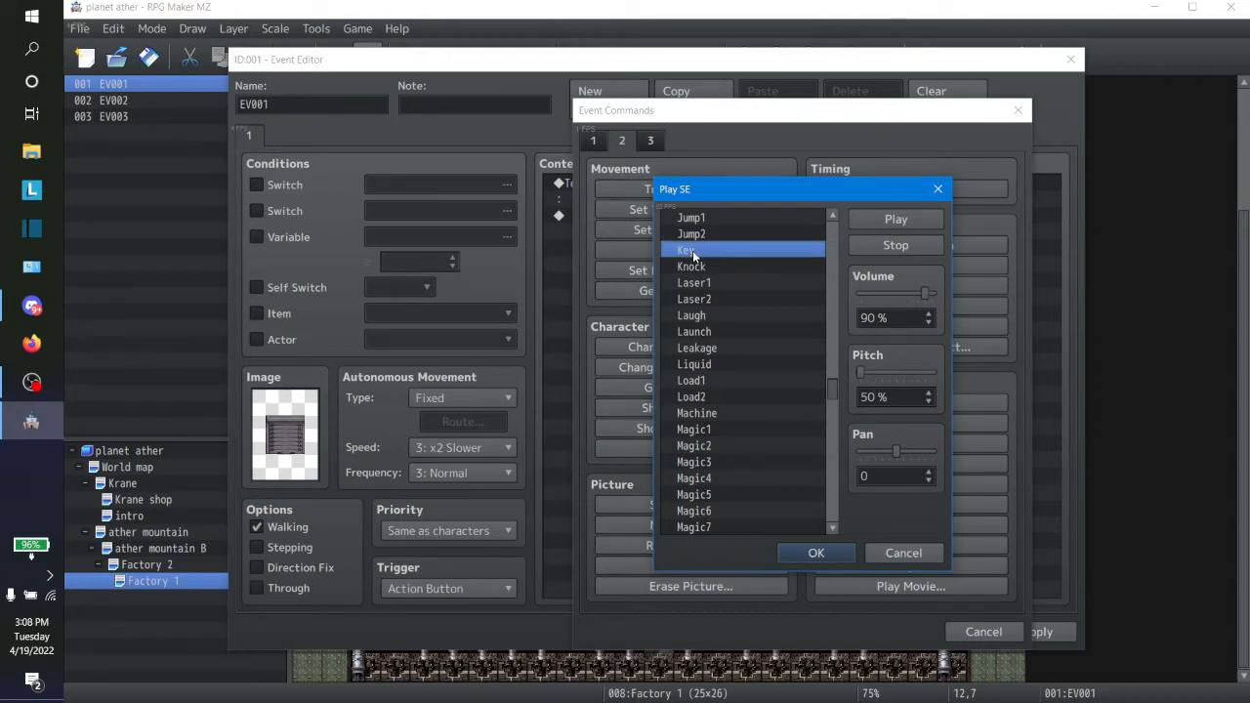
Step: Raise the sound effect's pitch to 150 % and try the Key sound with it
click(692, 237)
click(691, 253)
drag(869, 376, 1024, 398)
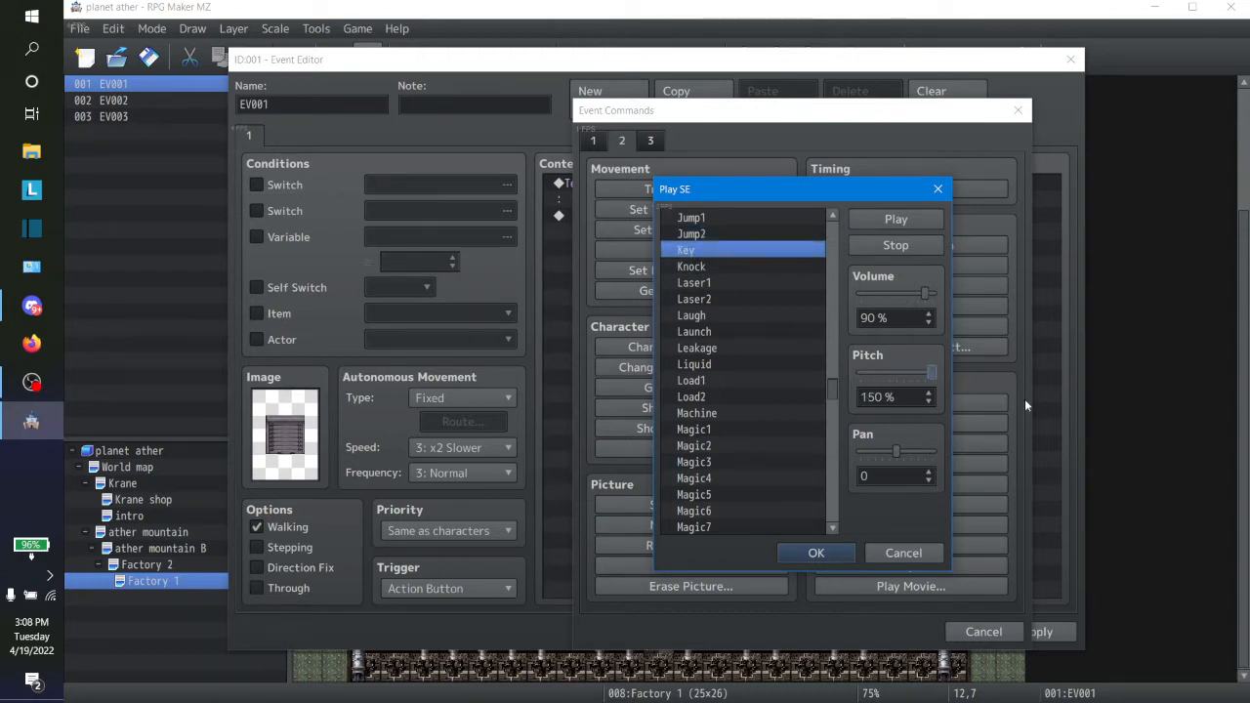
click(691, 252)
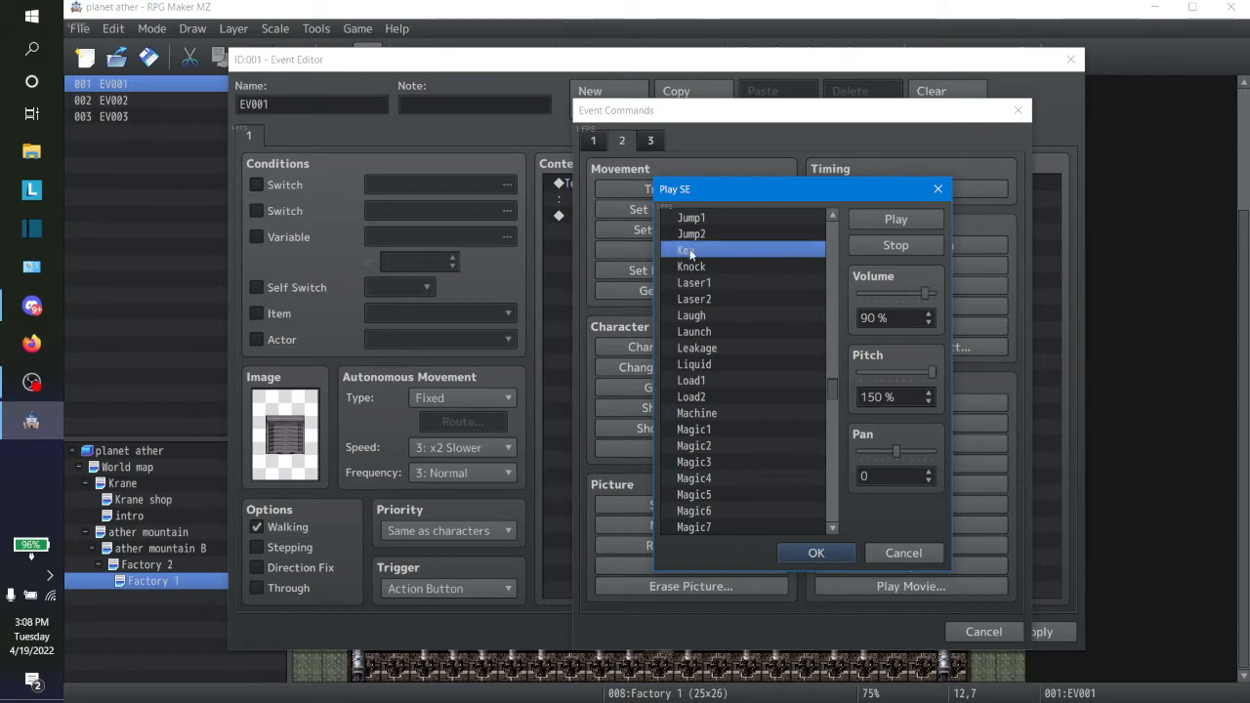
Step: Go back through the sound list from Key and try the Hammer sound effect at the raised pitch
click(836, 216)
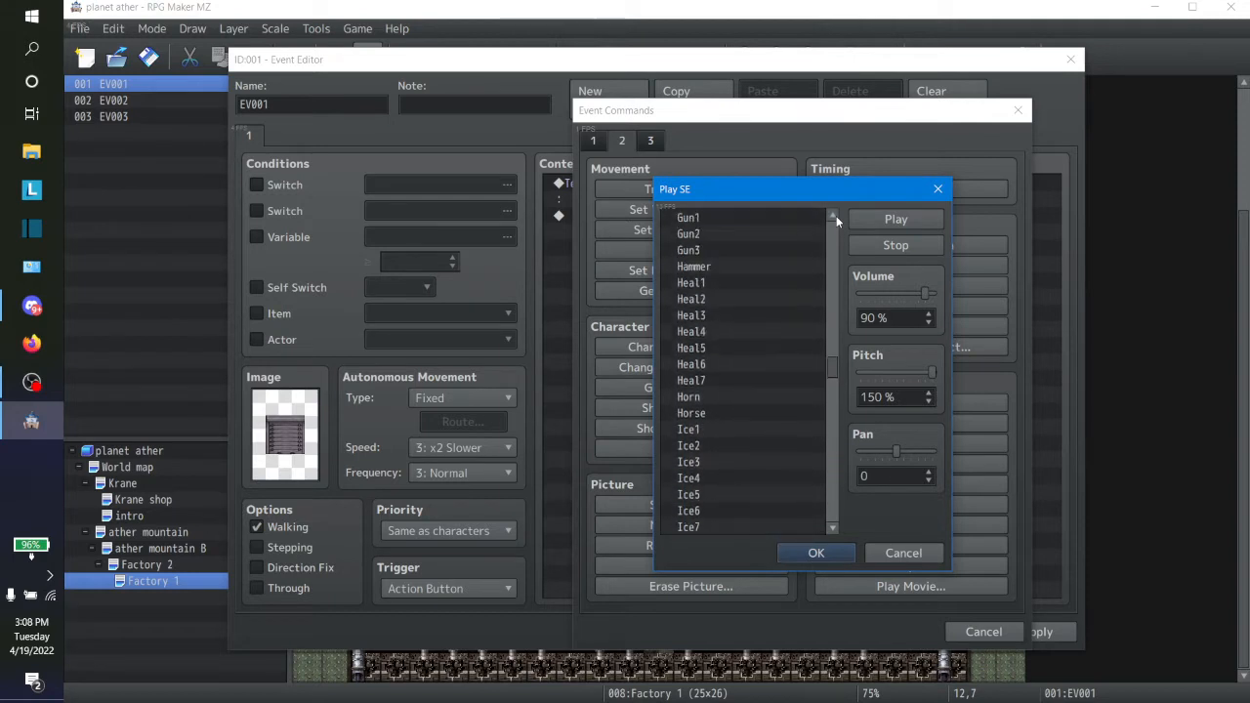
click(835, 219)
click(836, 216)
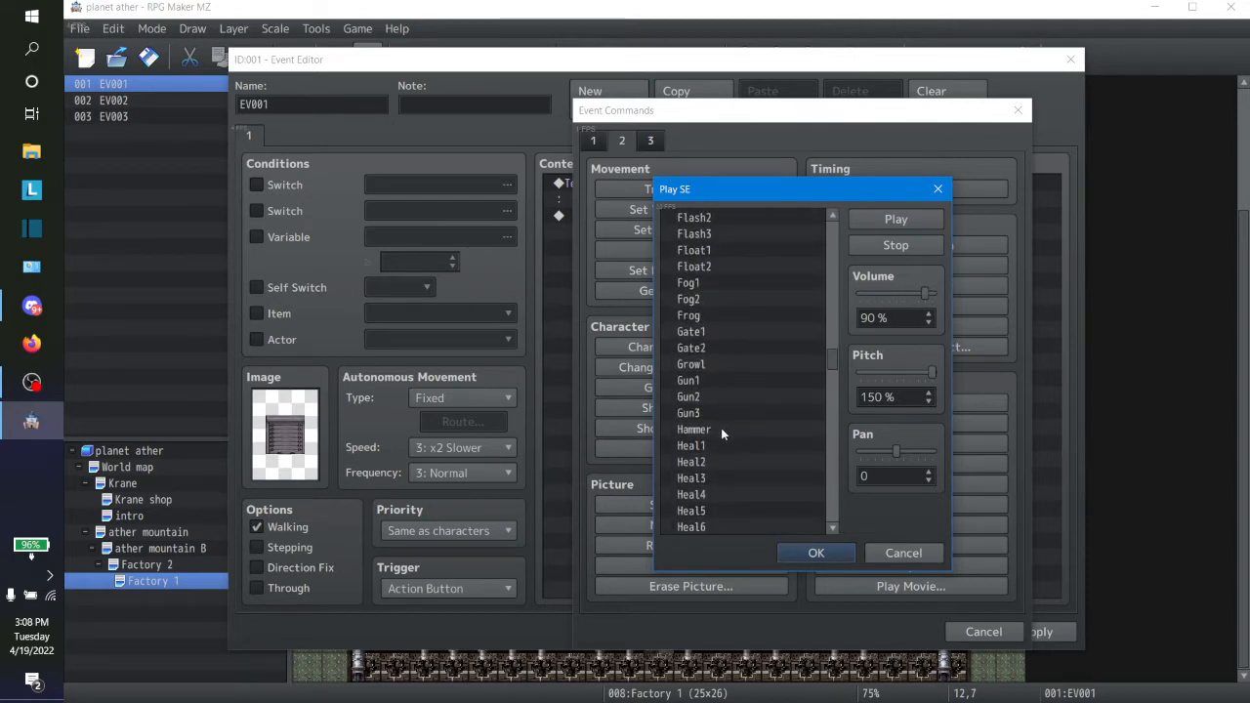
click(721, 431)
Step: Go further up the sound list and try the Electrocardiogram, Evasion1, Evasion2, Equip3 and Equip2 sound effects at the raised pitch
click(838, 216)
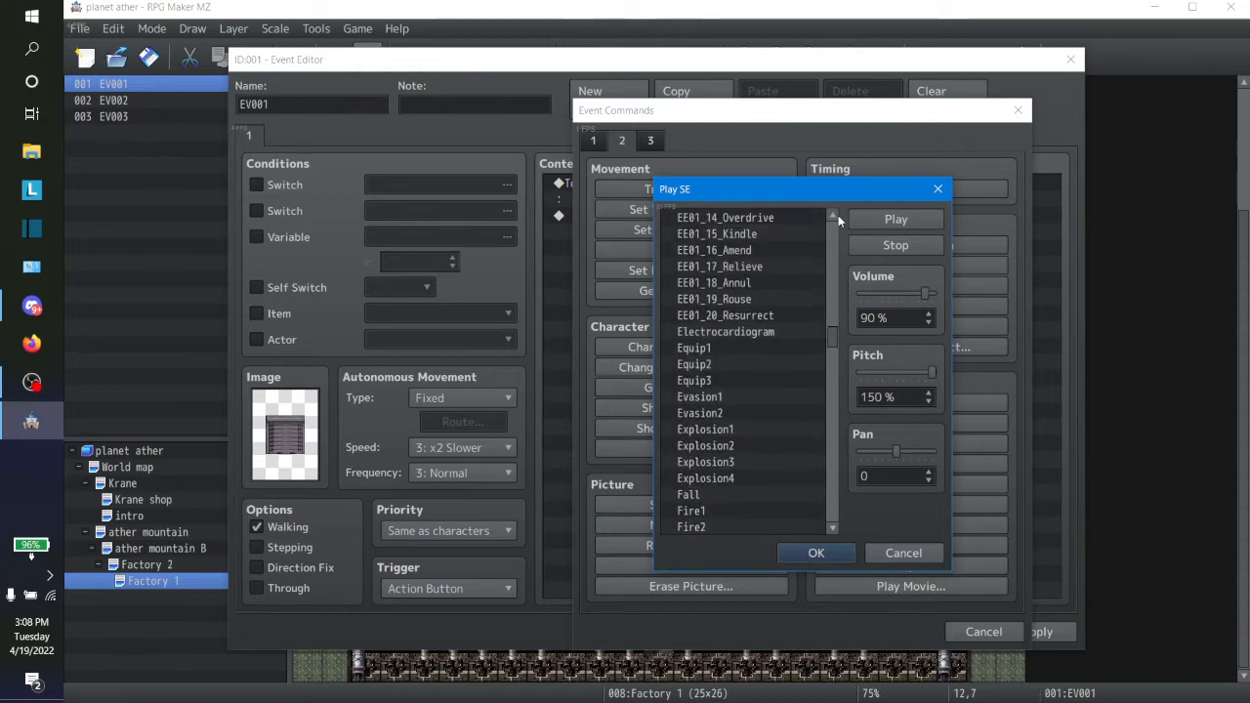
click(729, 333)
click(717, 395)
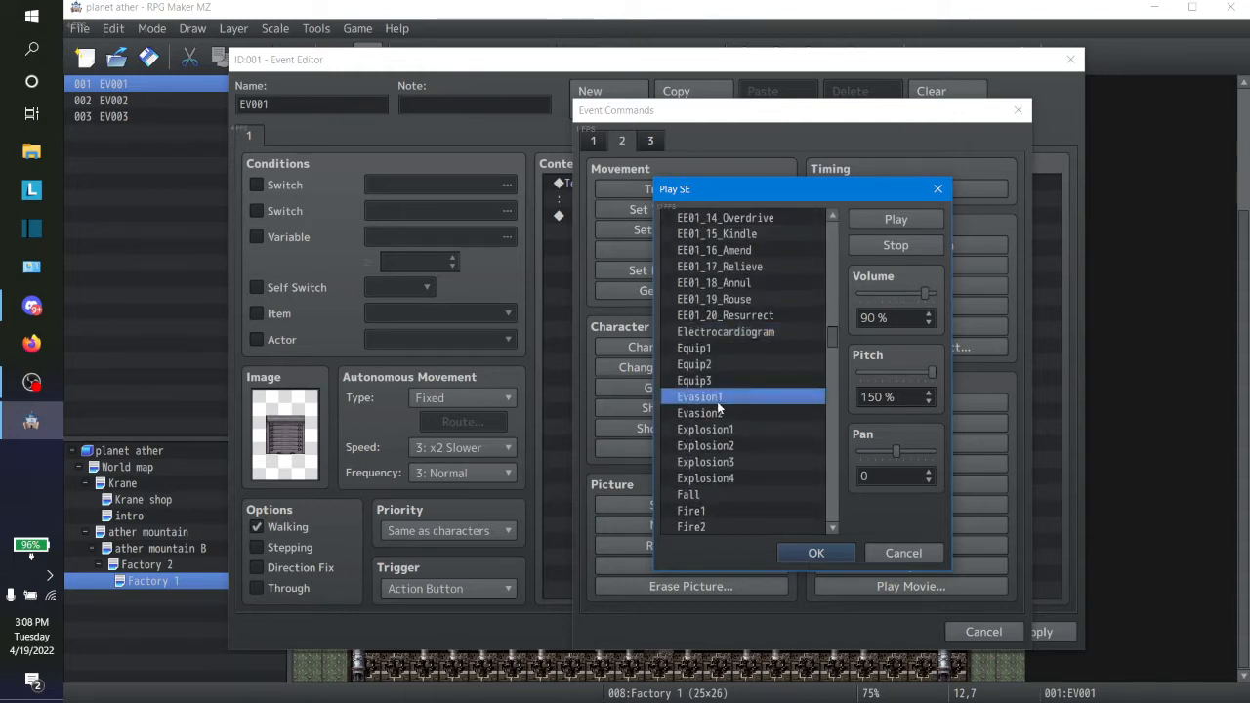
click(721, 412)
click(719, 403)
key(Up)
key(Up)
key(Up)
key(Up)
key(Up)
key(Up)
key(Up)
key(Up)
key(Up)
key(Up)
key(Up)
key(Up)
key(Up)
key(Up)
key(Up)
key(Up)
key(Up)
key(Up)
key(Up)
key(Up)
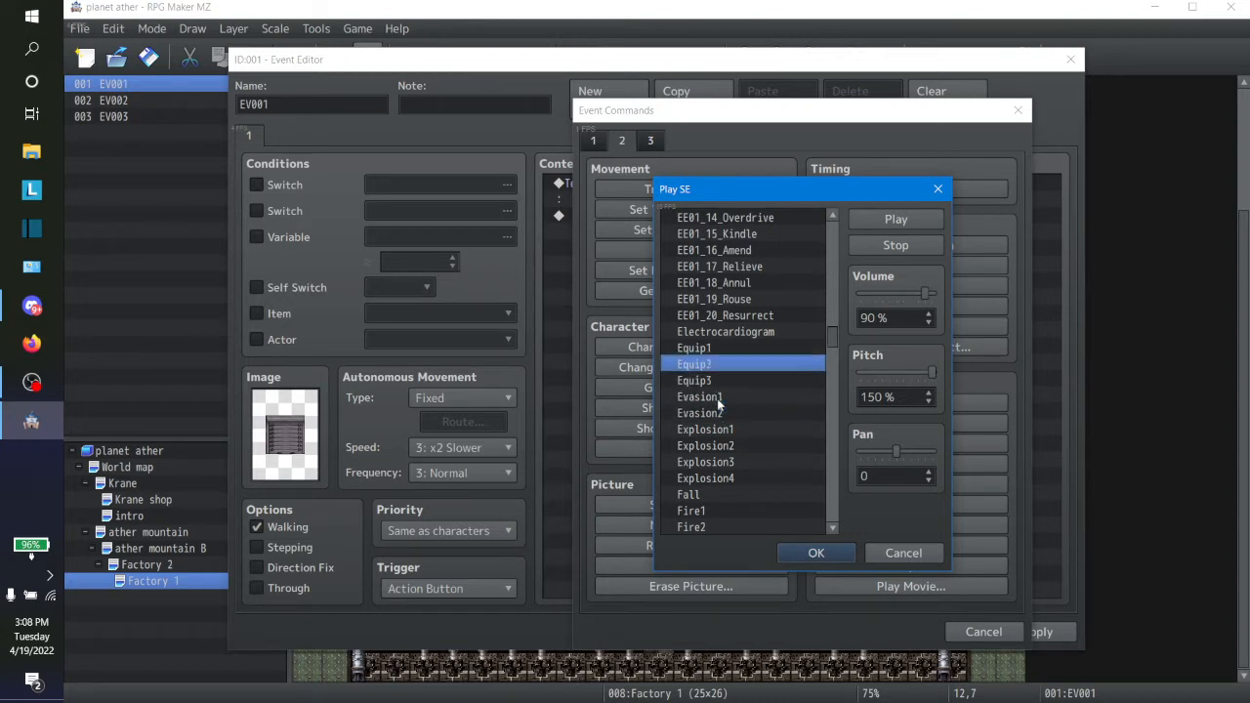
Step: Try the EE01_11_Concentrate, EE01_10_Bulwark, EE01_01_Restore and Earth5 sound effects, continuing up the list to Decision1
click(719, 397)
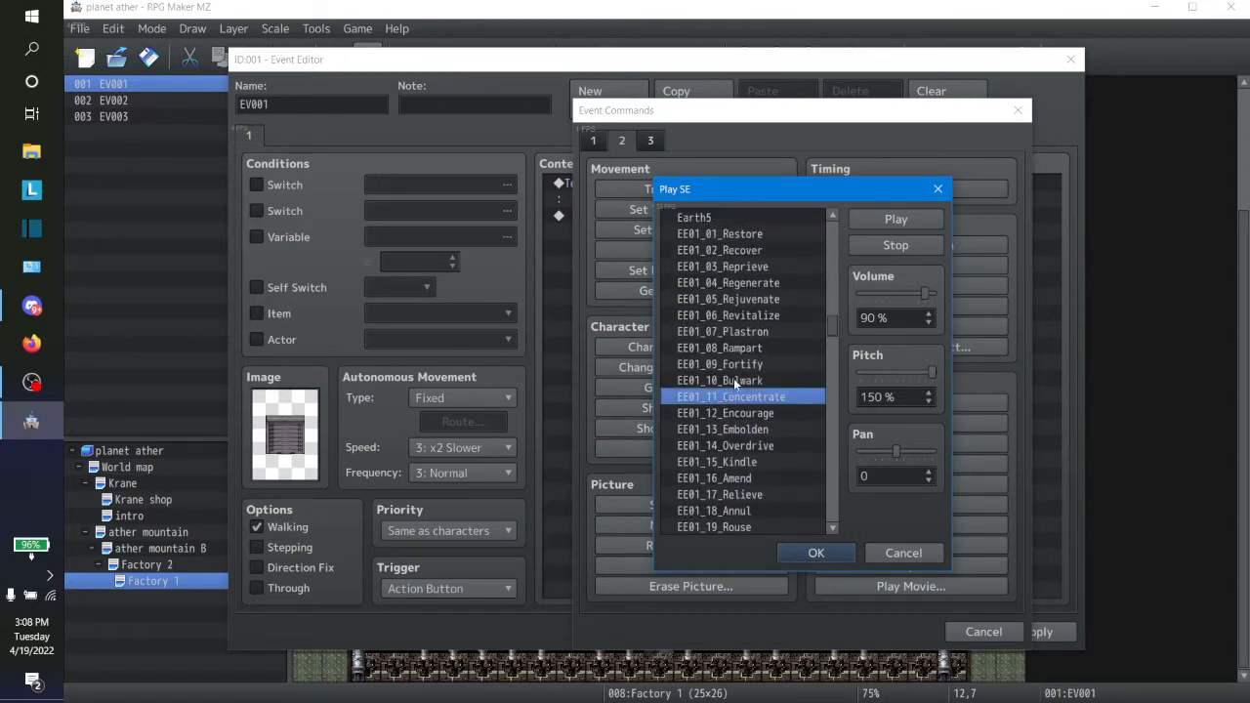
click(733, 379)
click(742, 234)
key(Up)
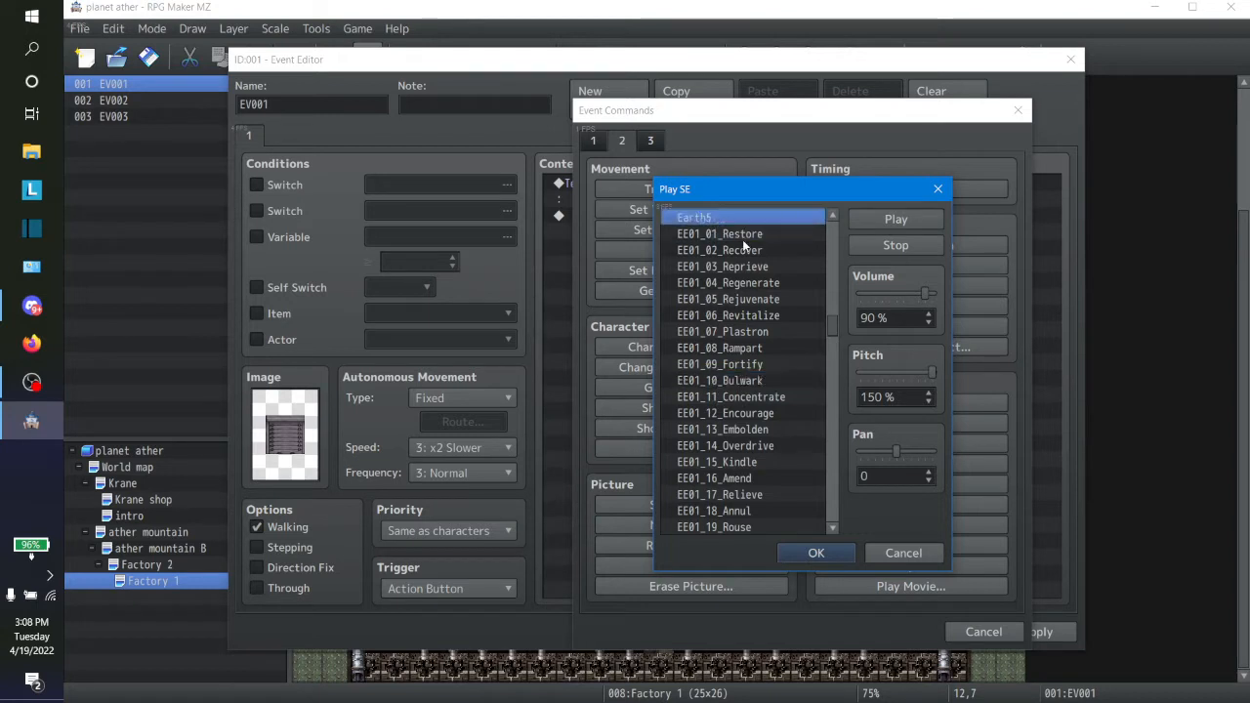
key(Up)
key(Up)
key(Up)
key(Up)
key(Up)
key(Up)
key(Up)
key(Up)
key(Up)
key(Up)
key(Up)
key(Up)
key(Up)
key(Up)
key(Up)
key(Up)
key(Up)
key(Up)
key(Up)
key(Up)
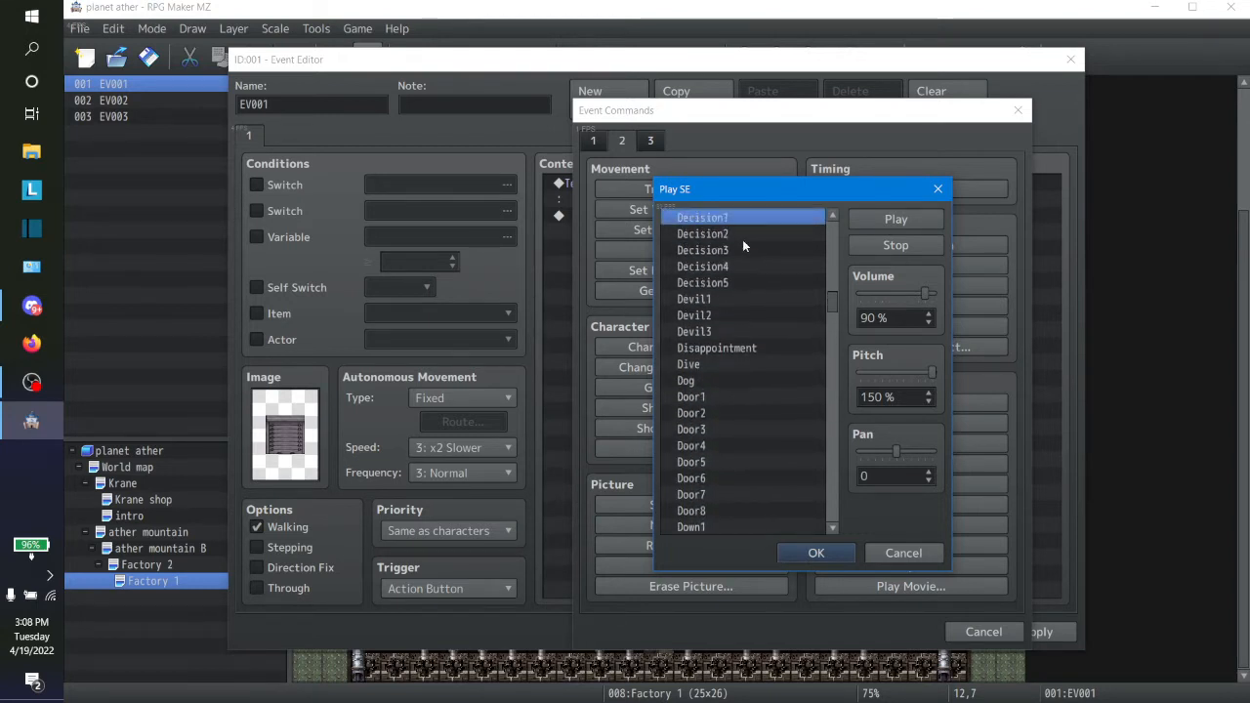
Step: Try the Door1, Door7 and Door8 sound effects at 150 % pitch
click(694, 398)
click(699, 496)
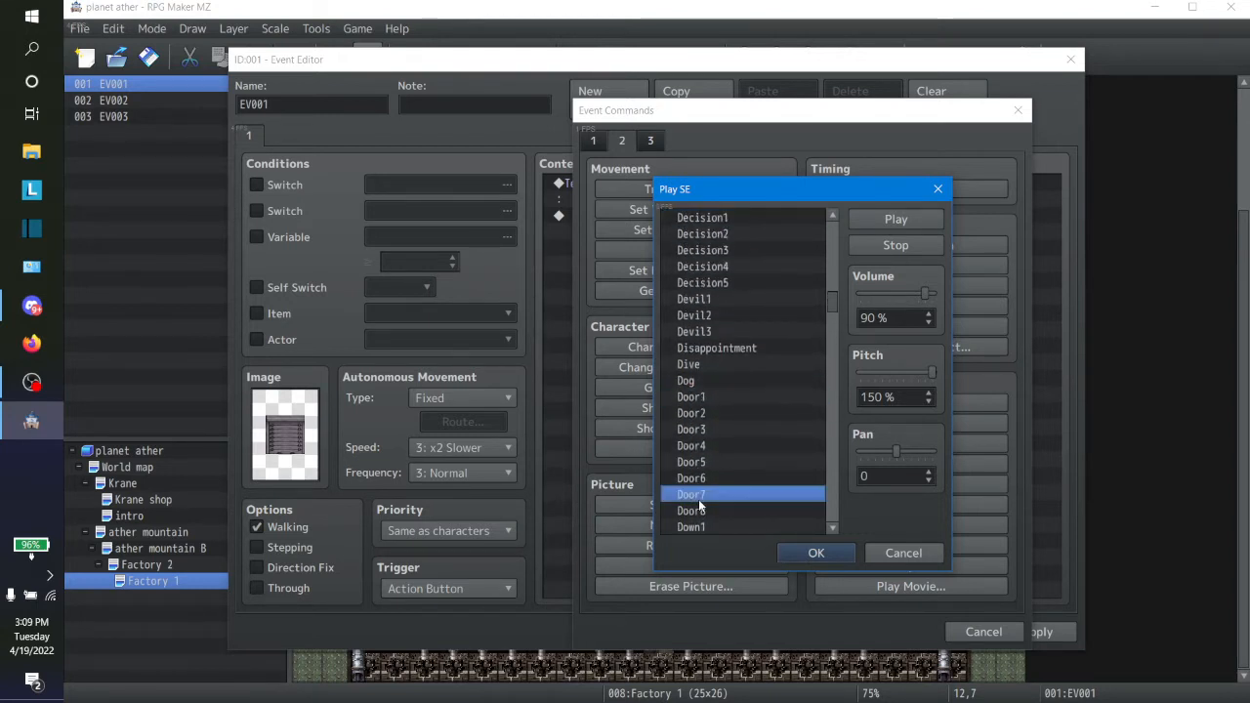
click(702, 511)
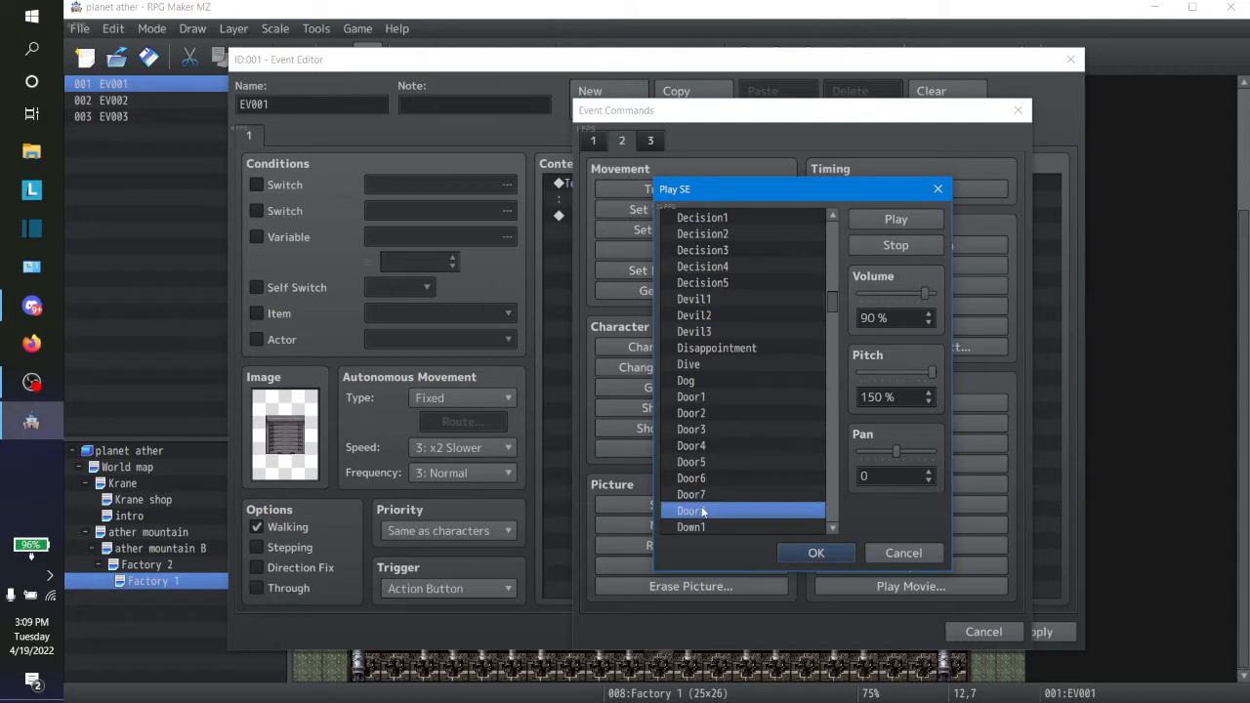
Step: Reset the pitch to 100 %, compare Door6 and Door7, and add Door8 as the event's sound effect
drag(932, 376, 894, 375)
click(708, 493)
click(704, 479)
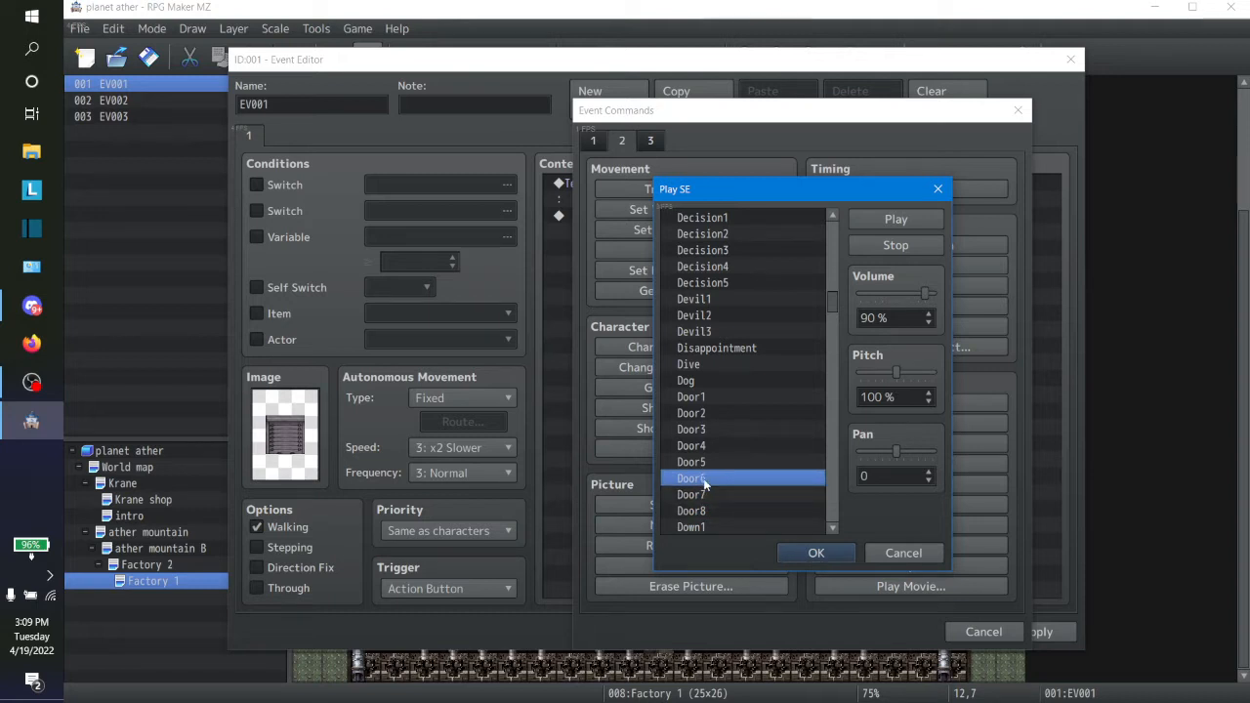
click(704, 495)
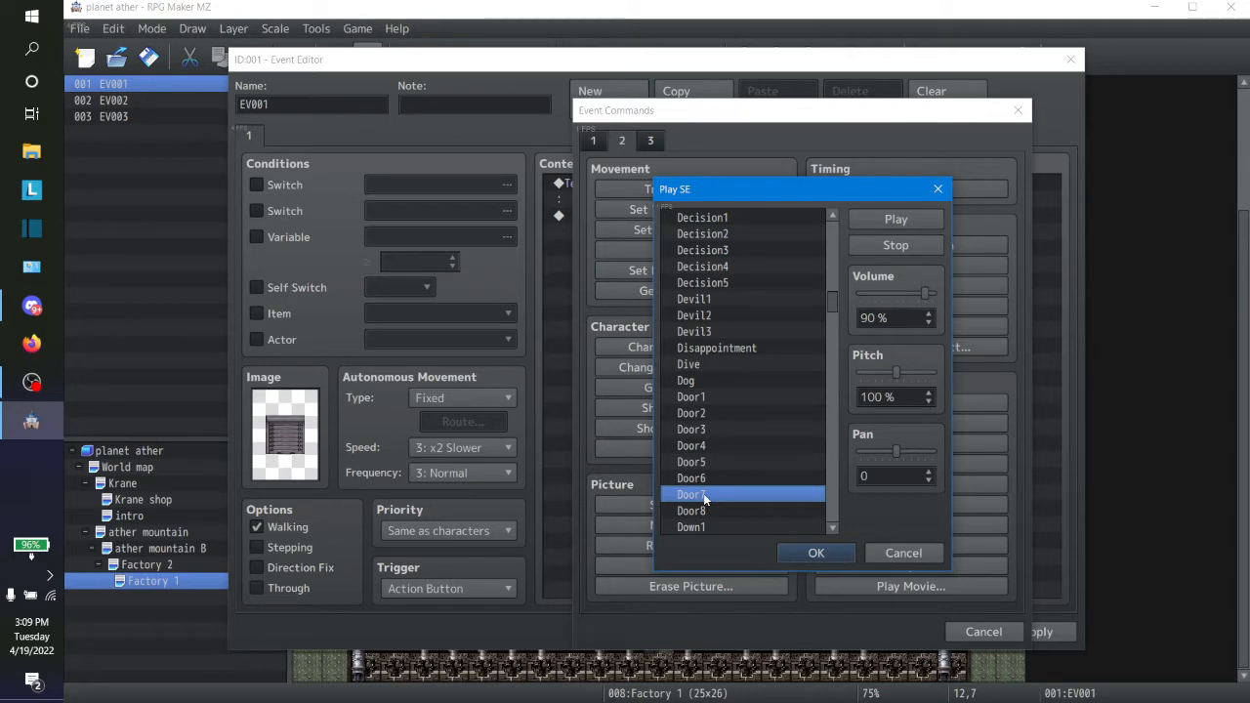
click(704, 510)
click(826, 554)
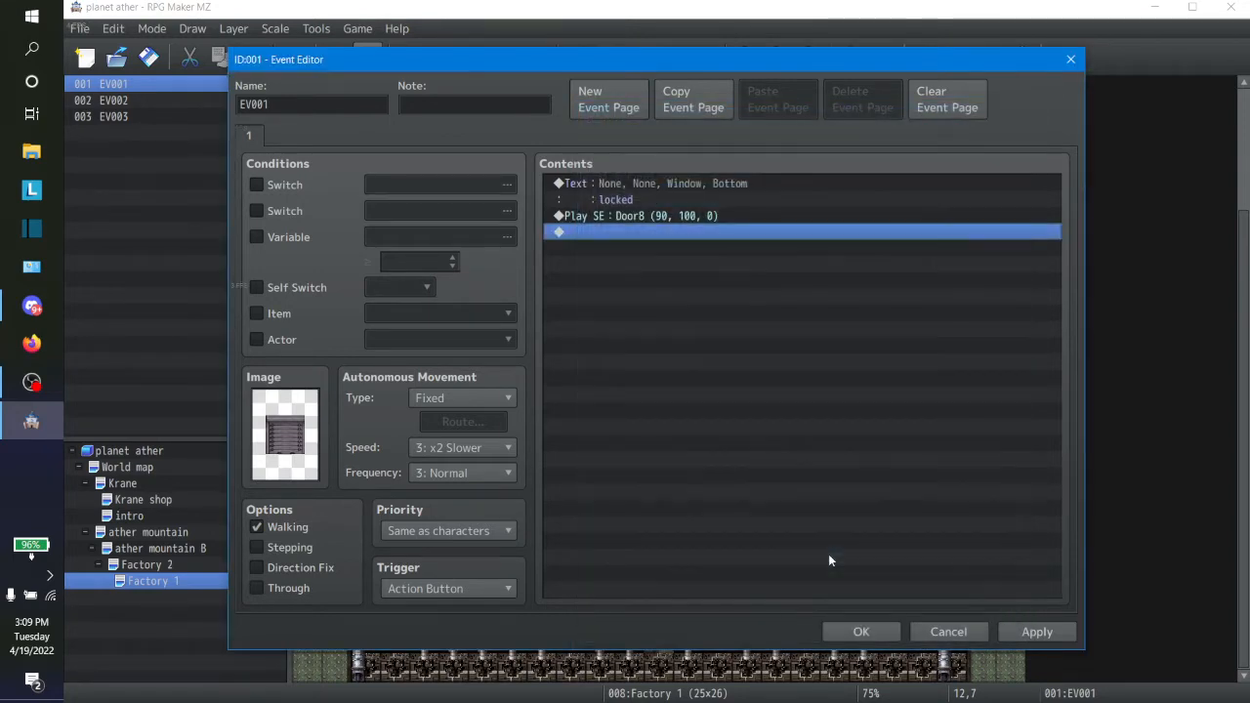
Step: Try another door graphic from !SF_Door2 for the event, restore the grey shutter and apply the event
double_click(287, 455)
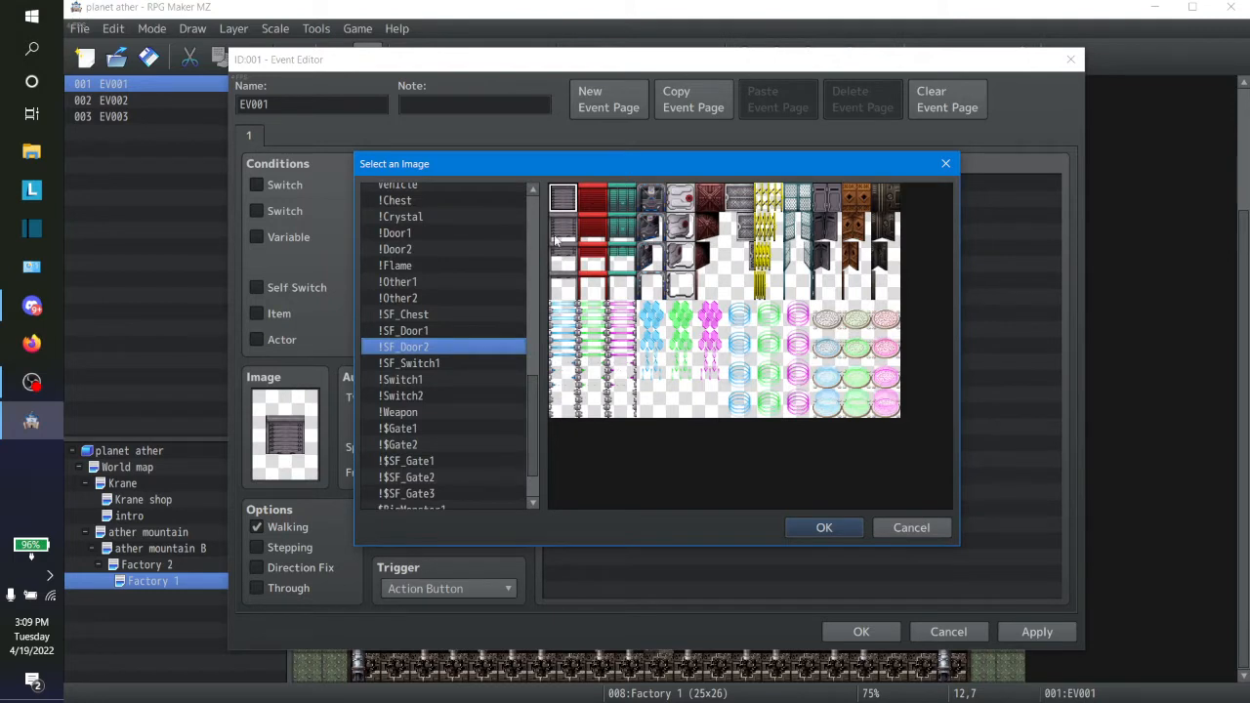
click(745, 202)
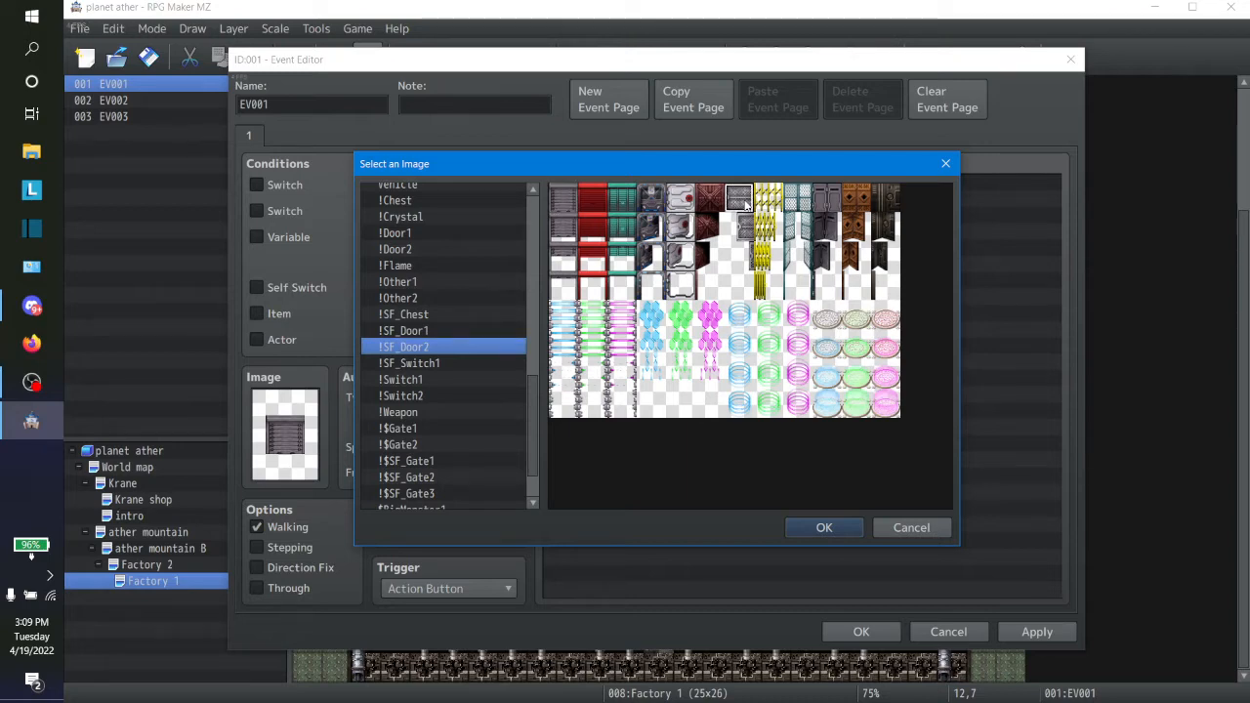
click(574, 200)
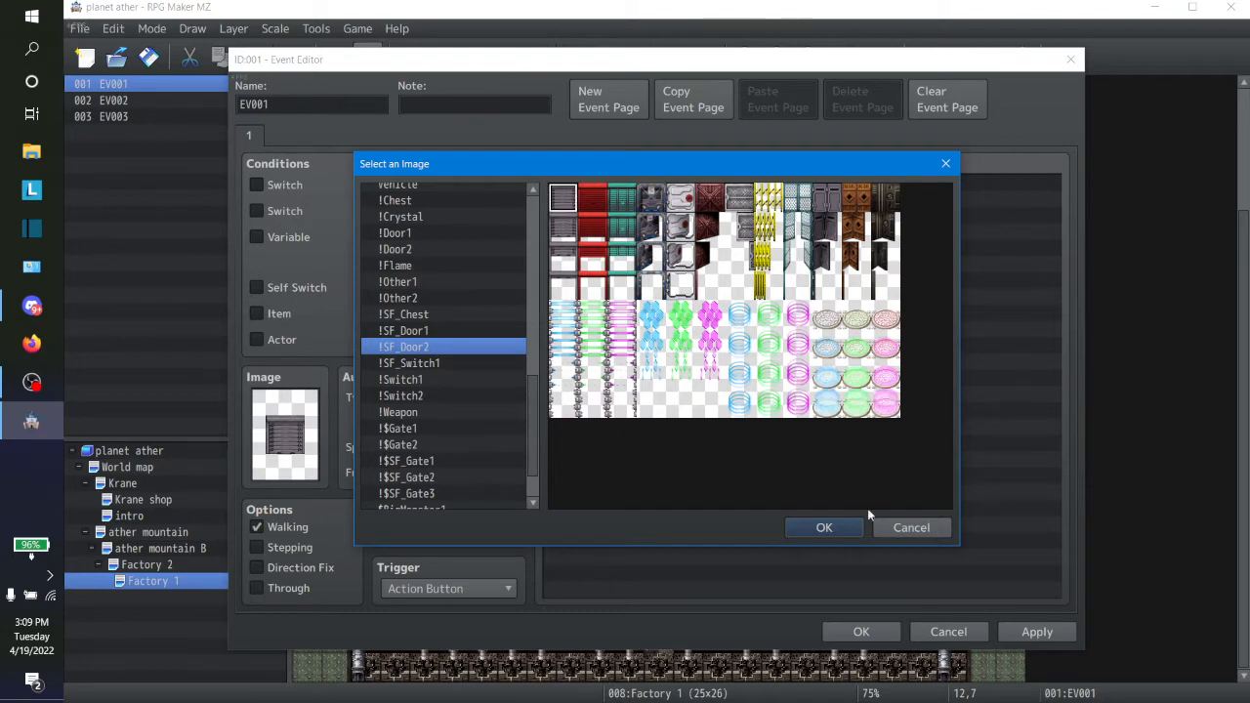
click(823, 528)
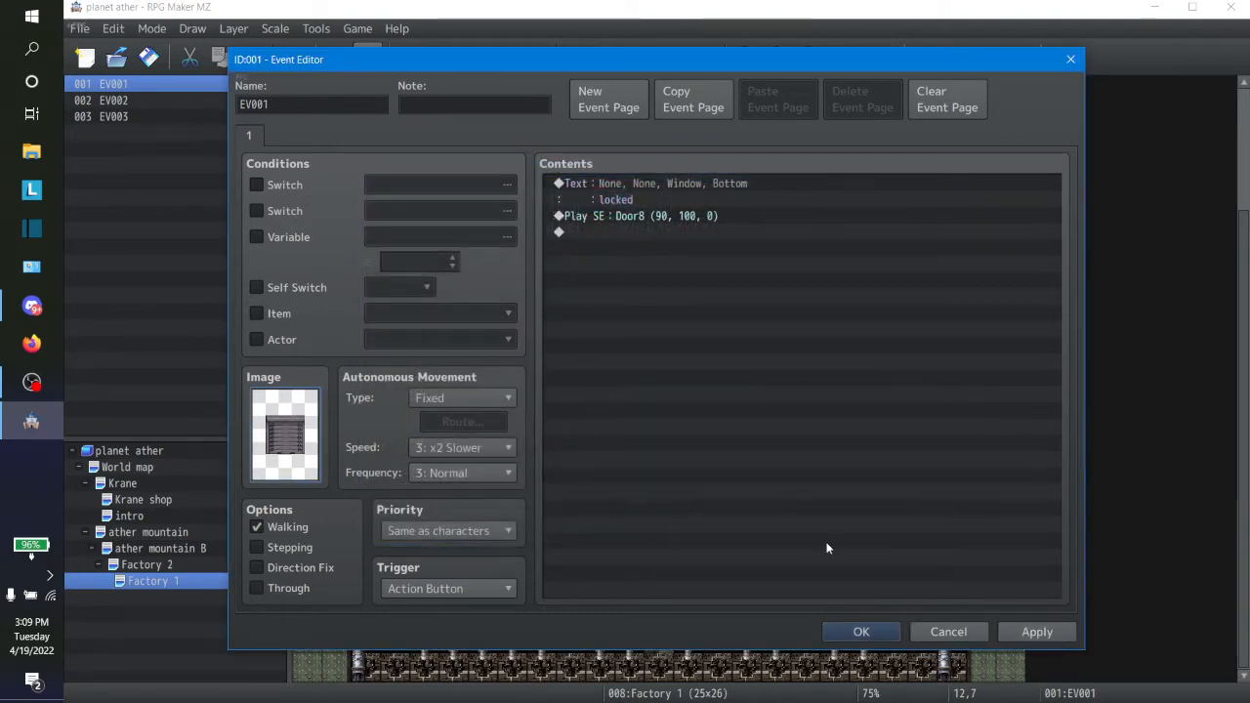
click(1034, 637)
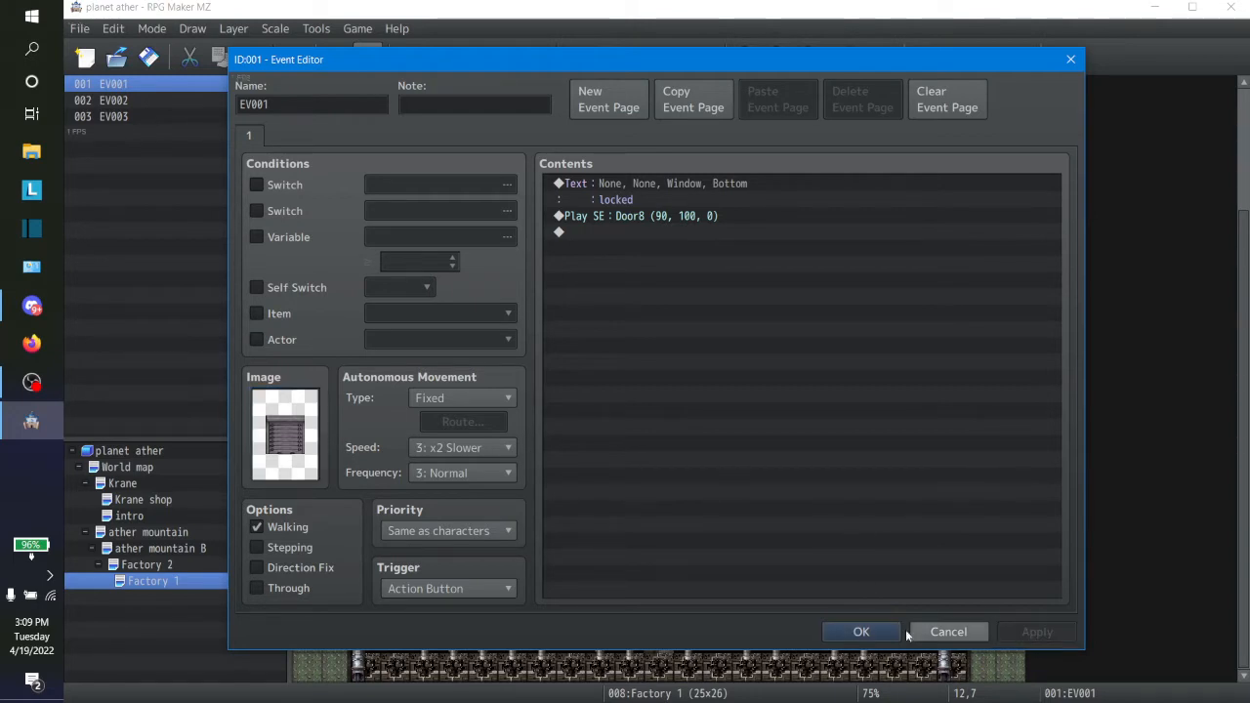
Step: Add a wait of 5 frames after the Door8 sound effect in the event's contents
click(620, 216)
double_click(613, 232)
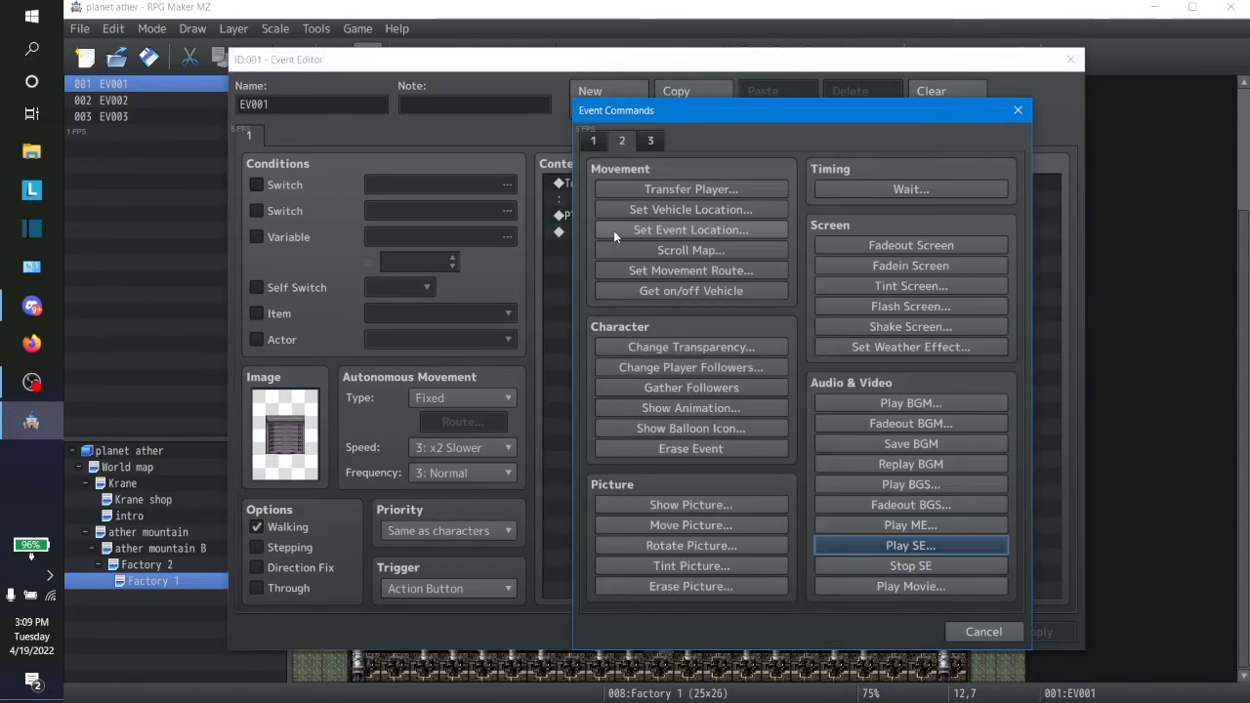
click(824, 184)
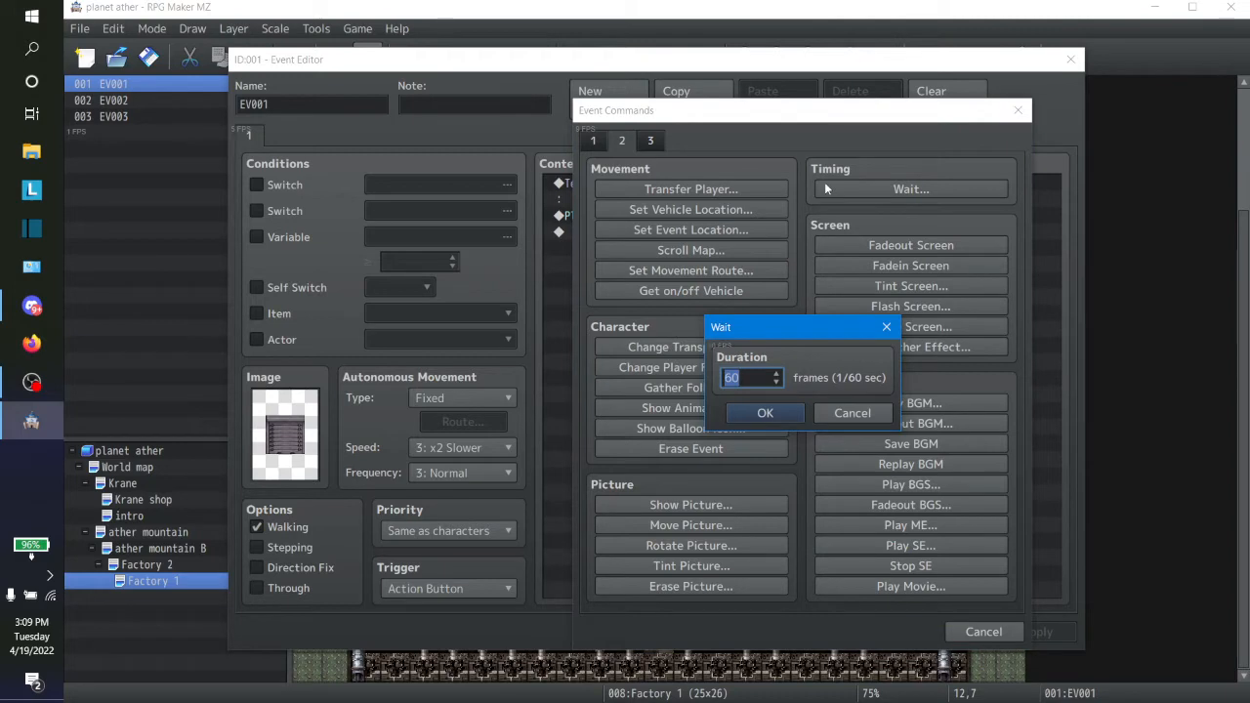
text(5)
click(777, 412)
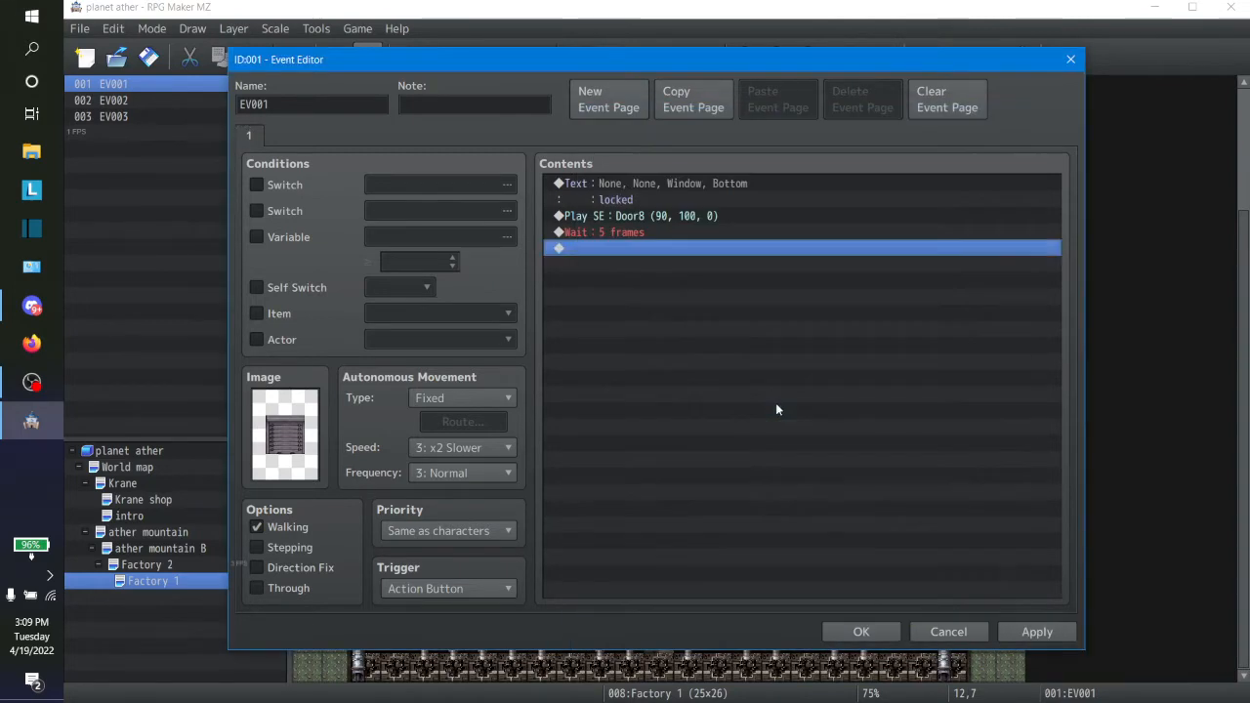
Step: Add a Stop SE command after the wait, then apply and close the event
double_click(598, 251)
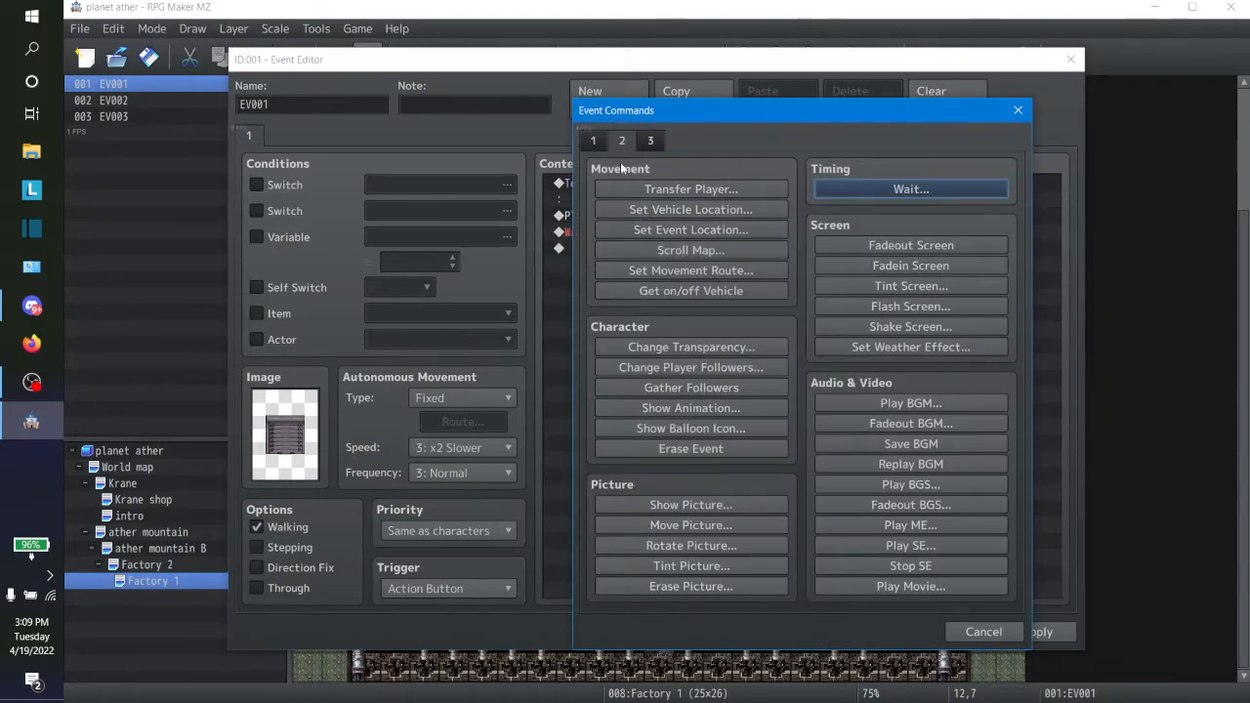
click(917, 566)
click(1035, 631)
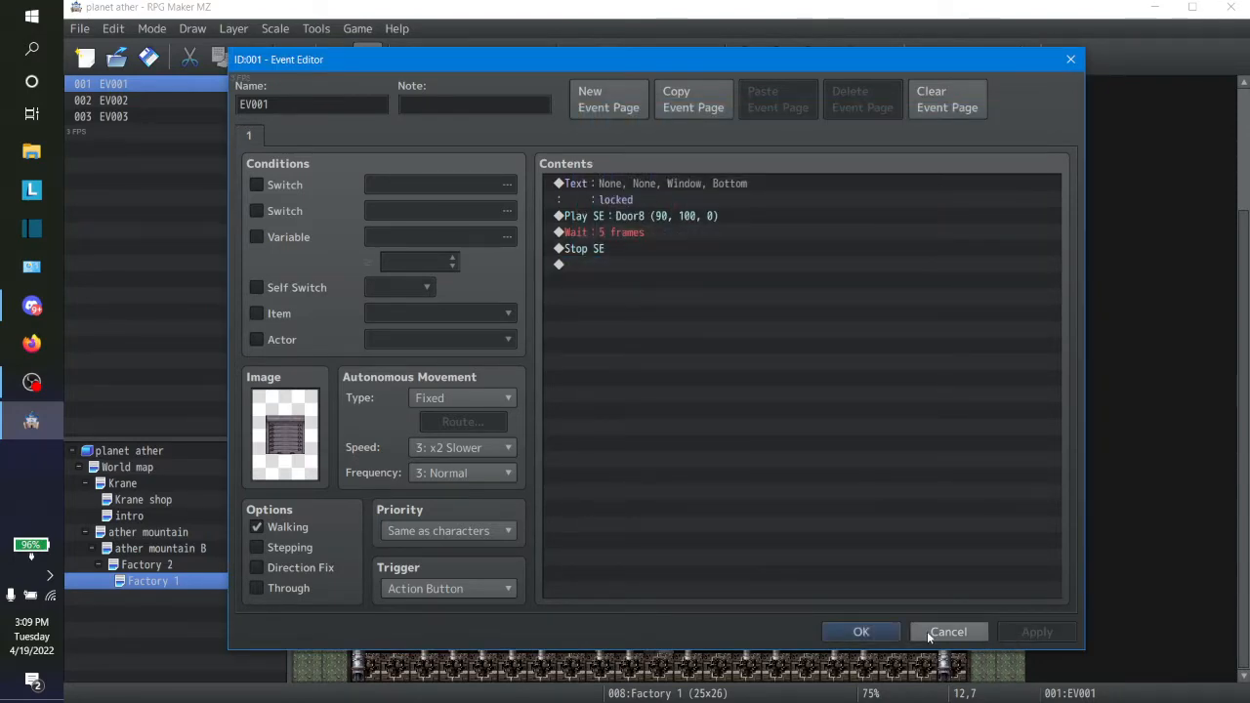
click(860, 631)
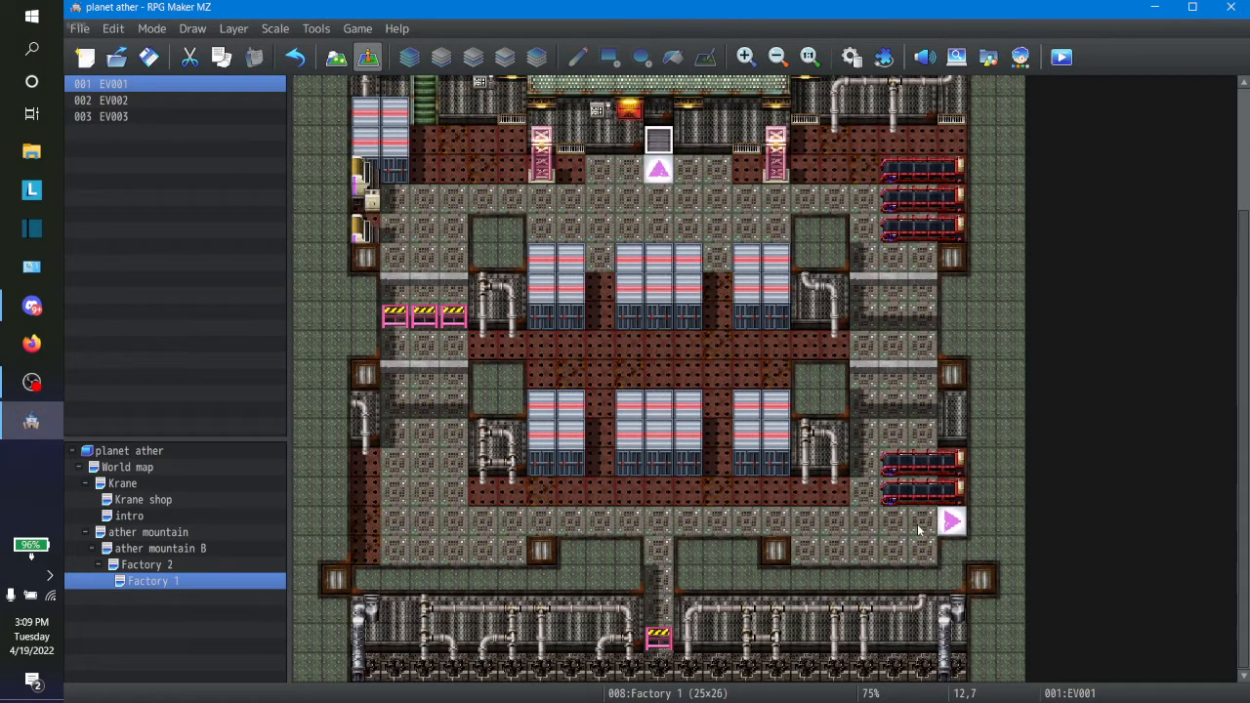
right_click(952, 530)
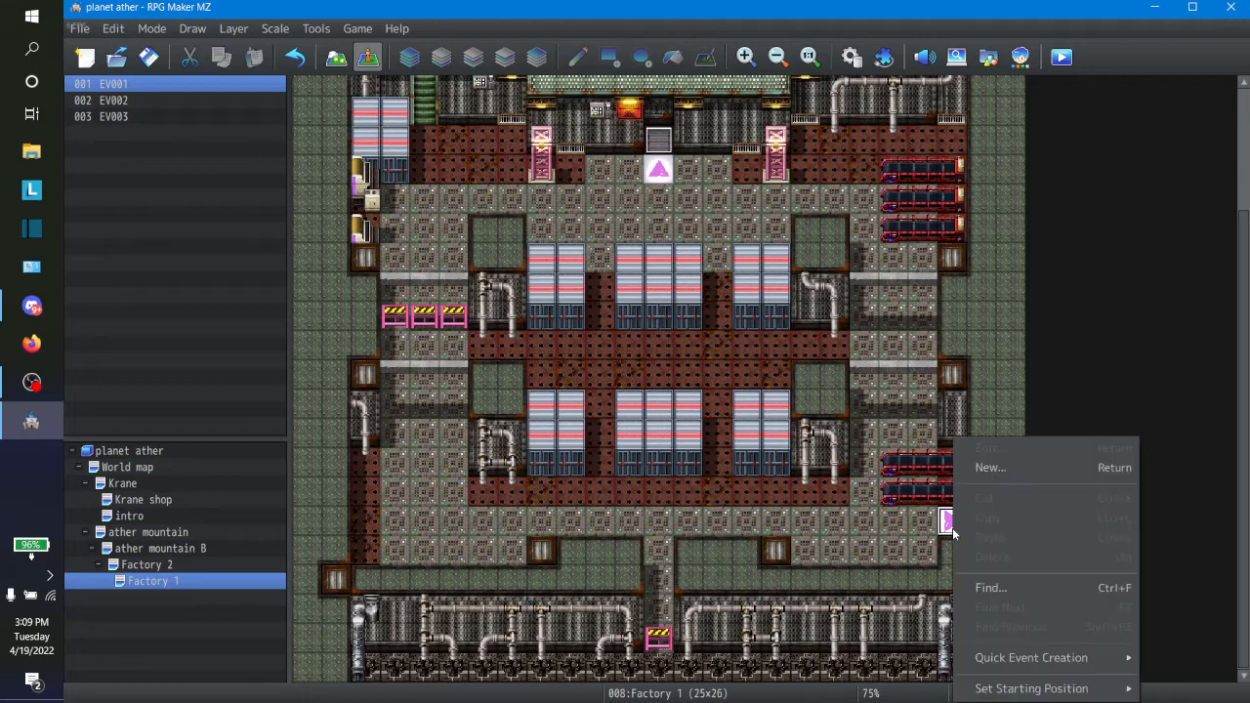
right_click(910, 532)
right_click(961, 431)
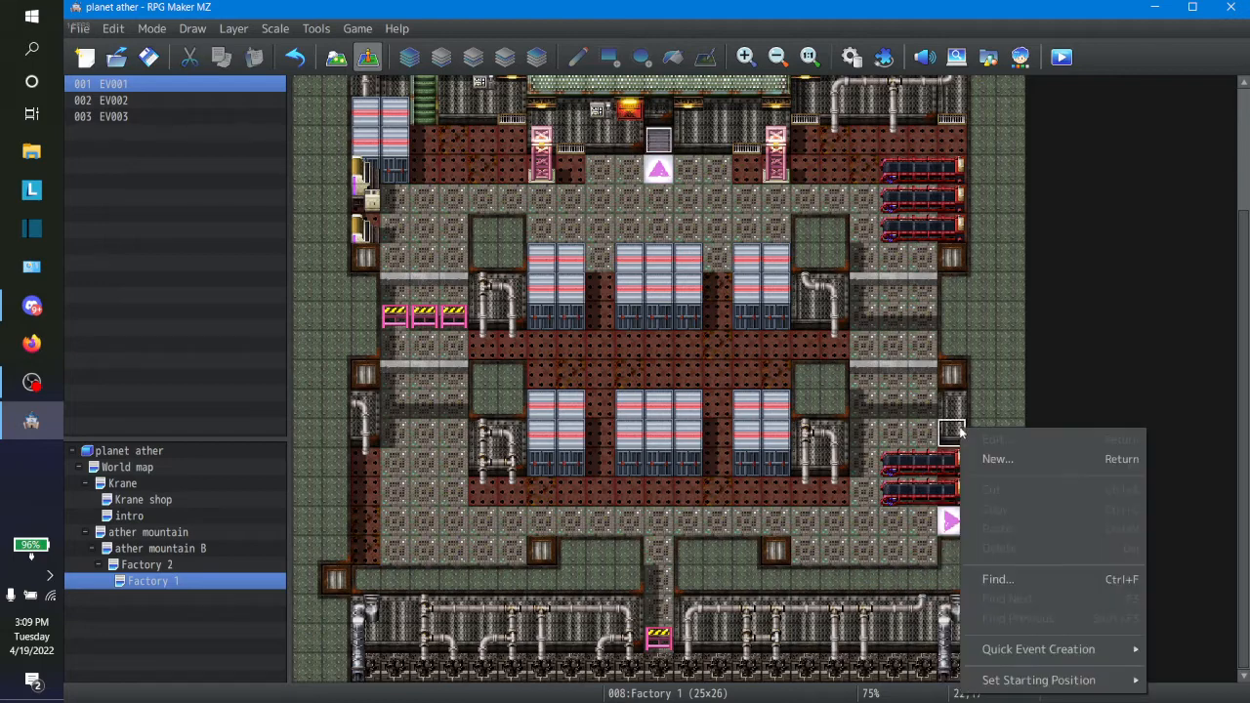
key(Escape)
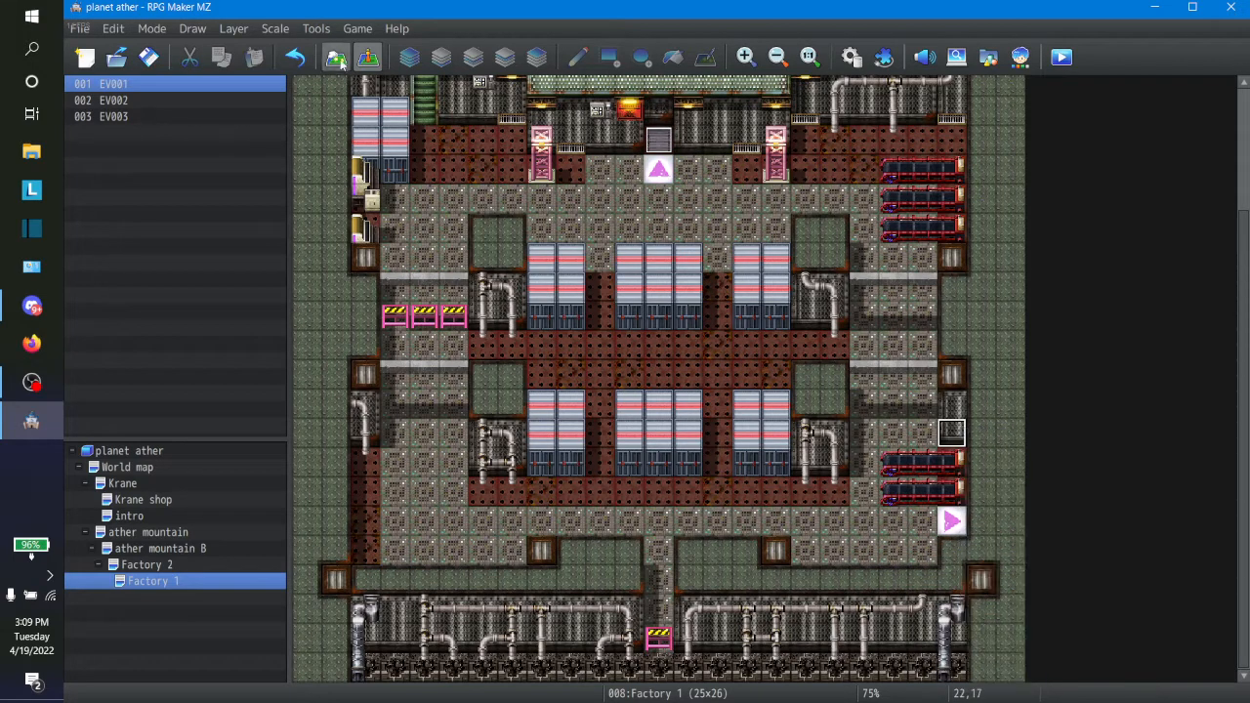
Step: Switch to map editing and extend the metal wall above the lower-right conveyors to the map's east edge, with wall-top tiles above it
click(336, 57)
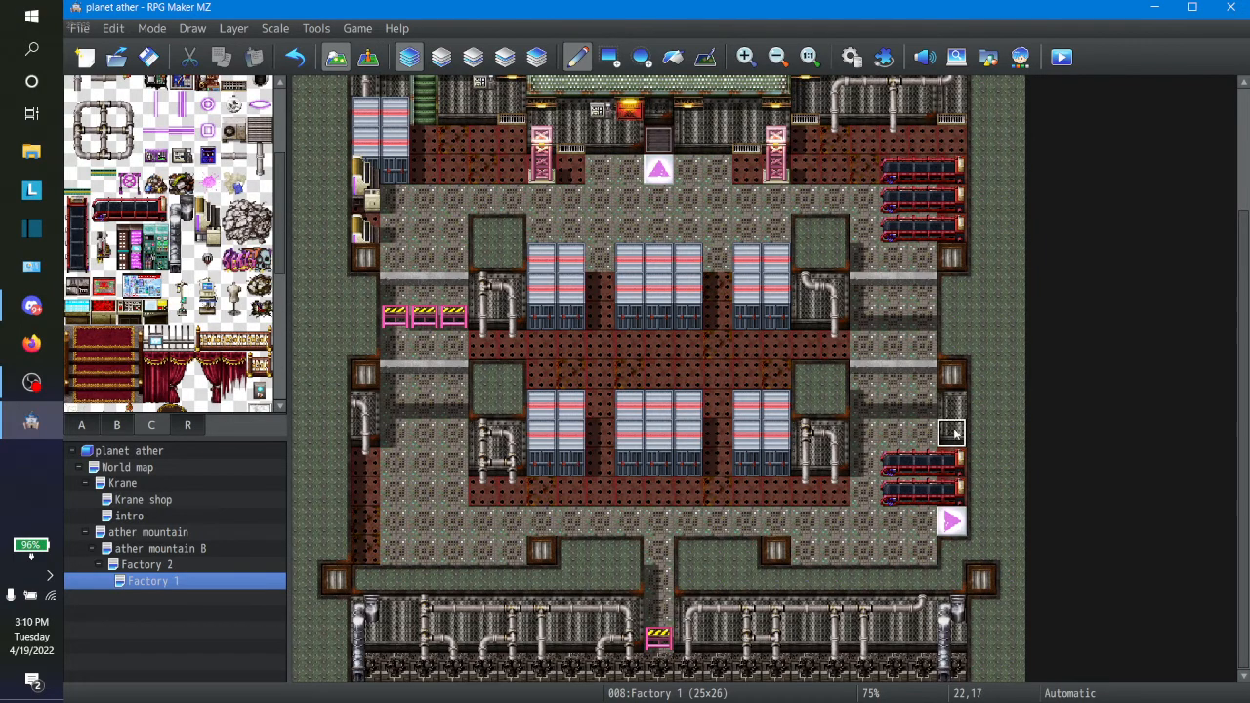
mouse_move(955, 434)
mouse_down()
mouse_move(1011, 433)
mouse_move(971, 396)
mouse_up()
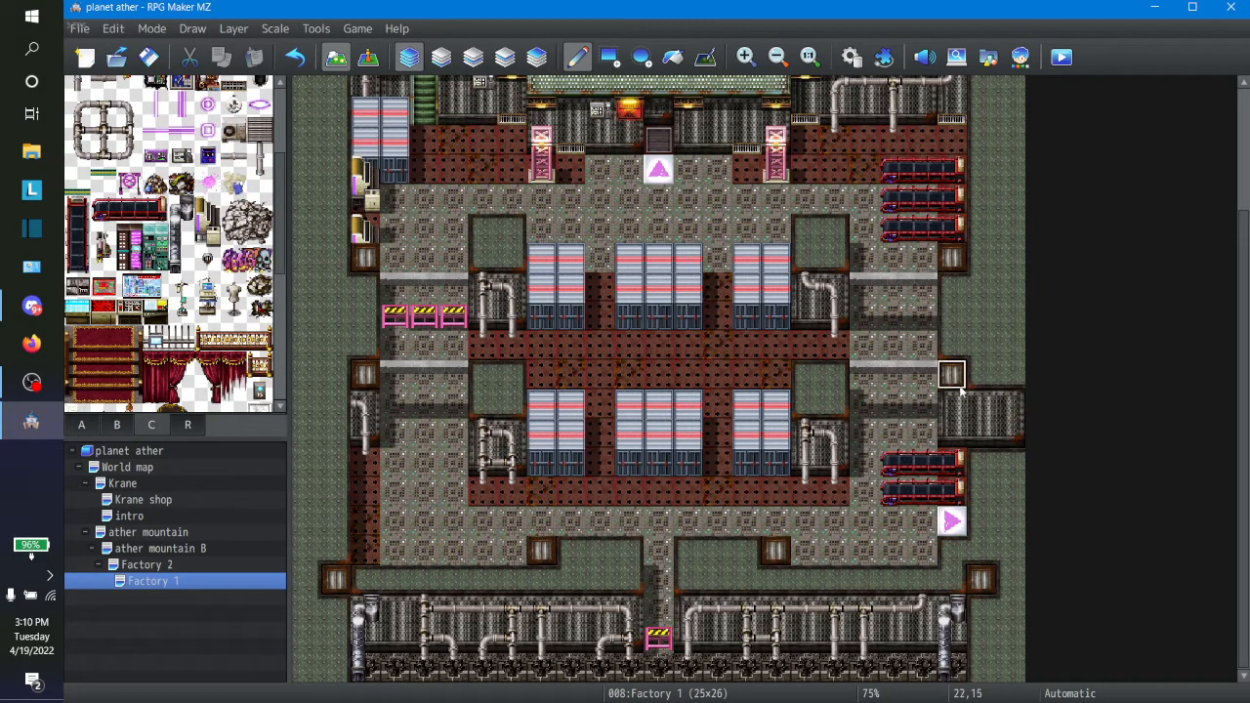
click(1009, 381)
click(983, 383)
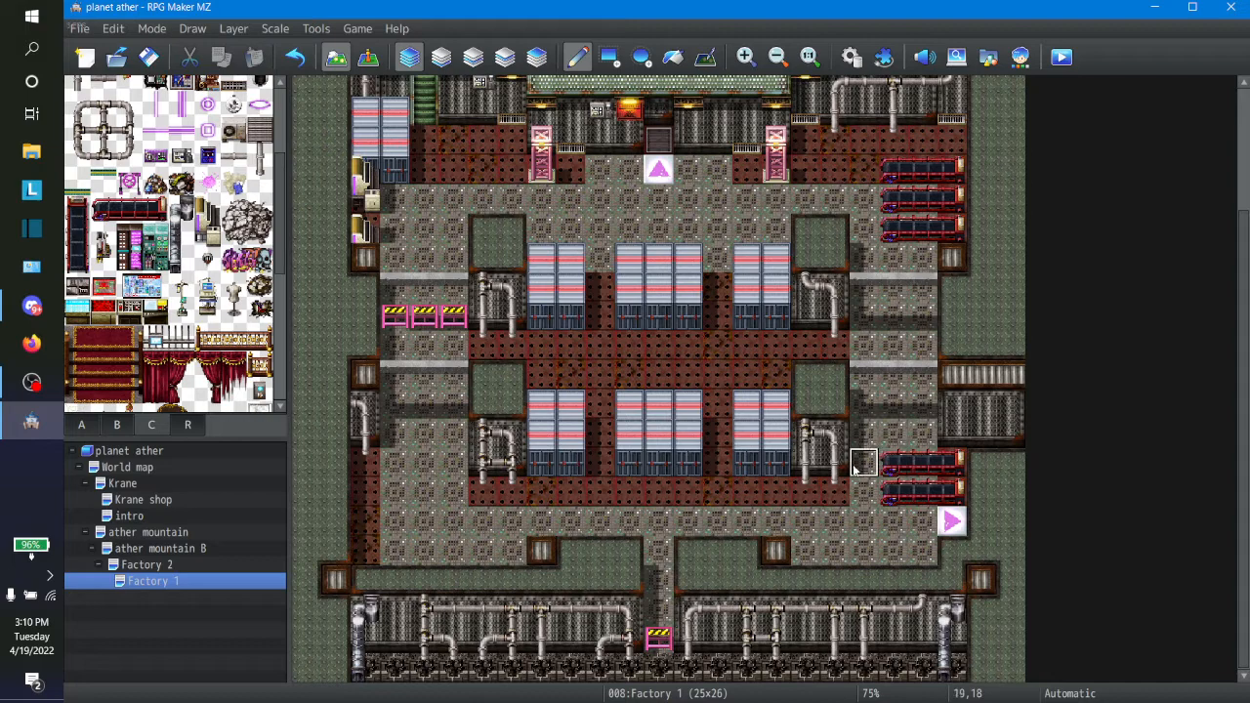
Step: Shift the two lower-right conveyors one tile east and paint ceiling tiles back over the wall extension's top row and outermost column
right_drag(861, 467, 946, 502)
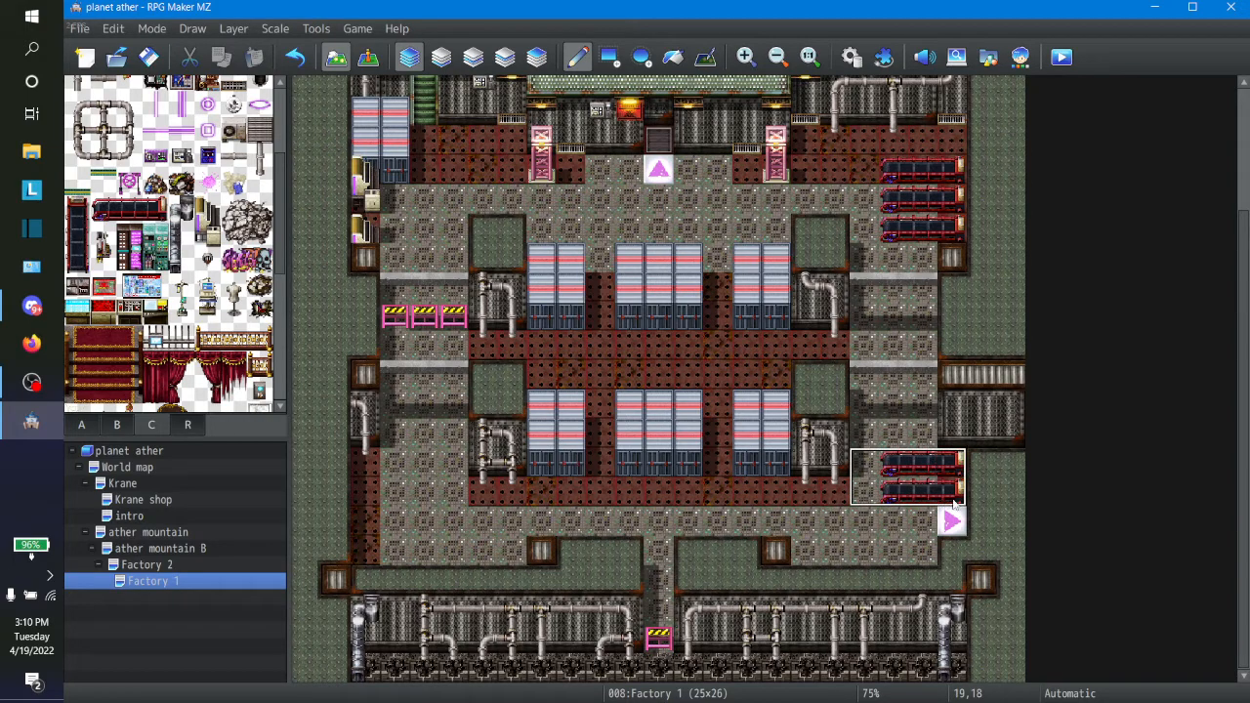
click(988, 502)
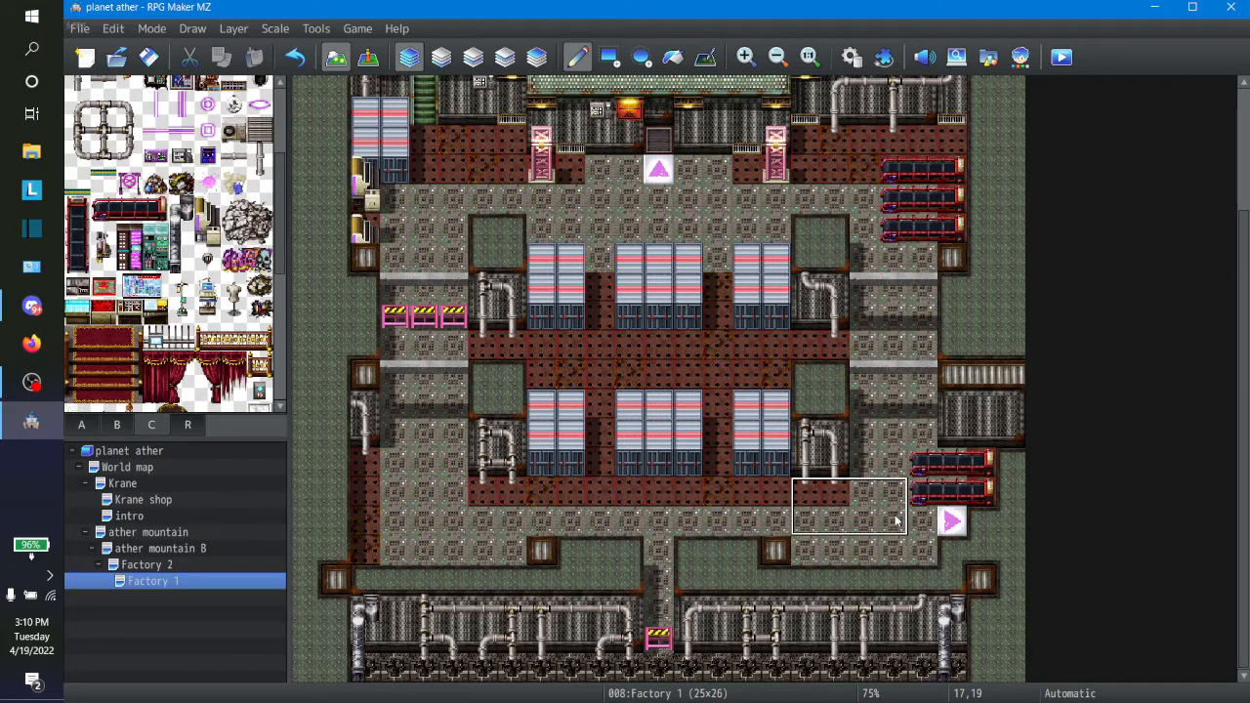
right_click(1019, 470)
drag(1018, 470, 1014, 376)
click(982, 376)
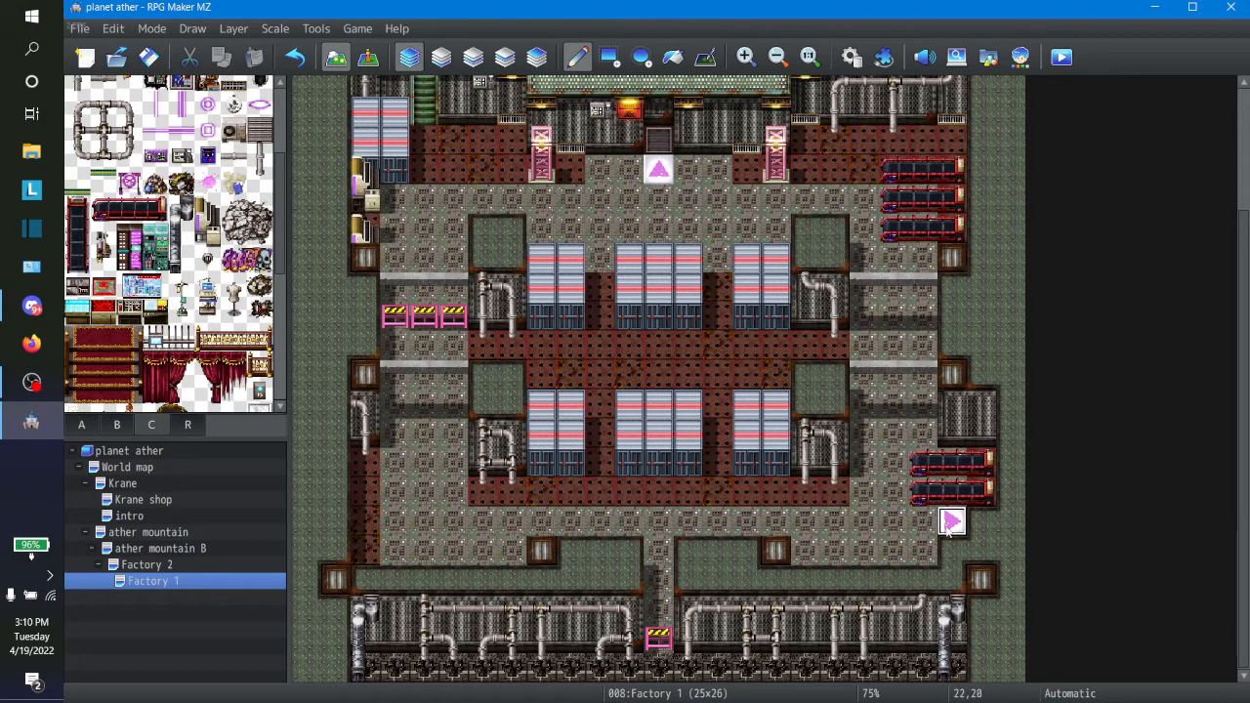
Step: Extend the right-pointing arrow tiles and the two conveyors above them to the map's east edge
key(ctrl+v)
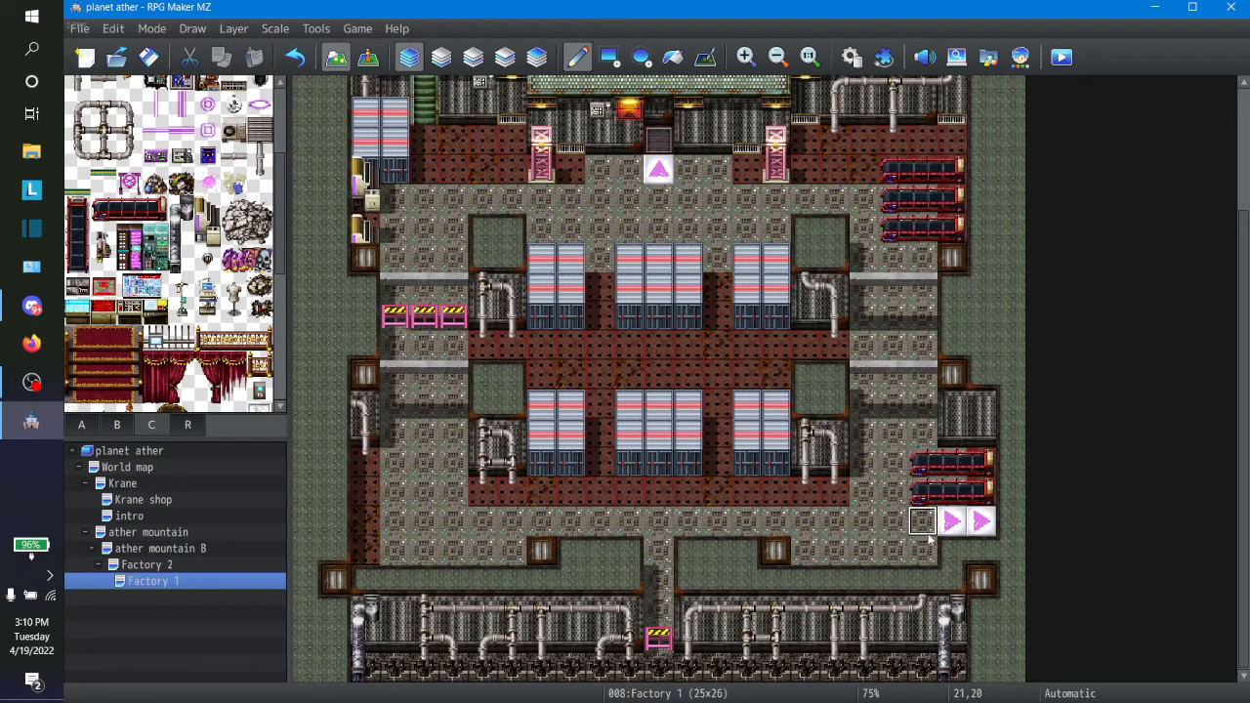
key(ctrl+v)
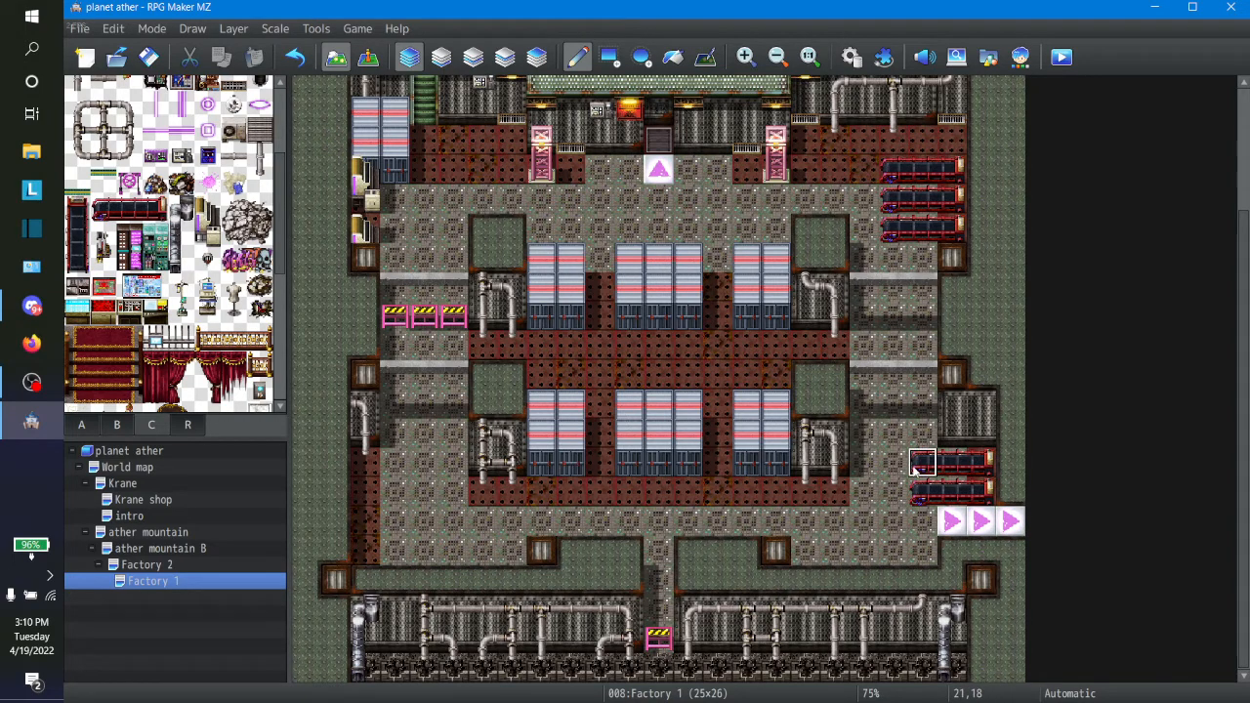
right_drag(915, 468, 981, 493)
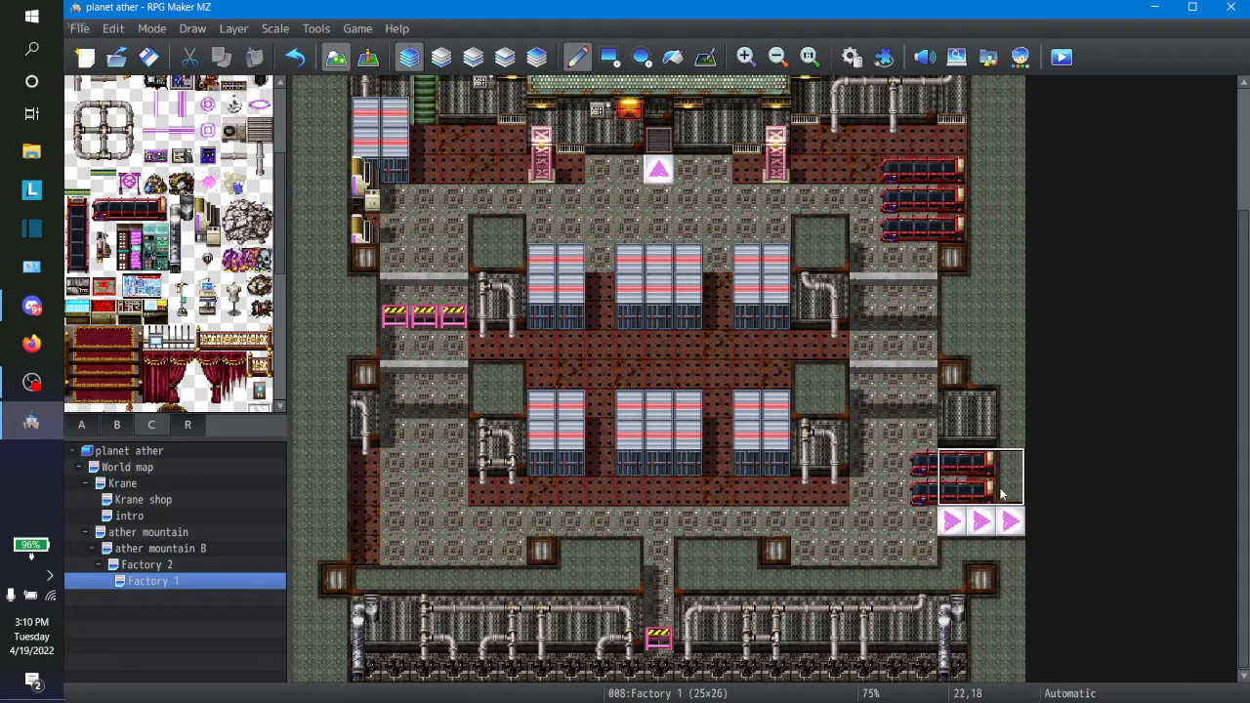
click(1010, 493)
right_click(856, 467)
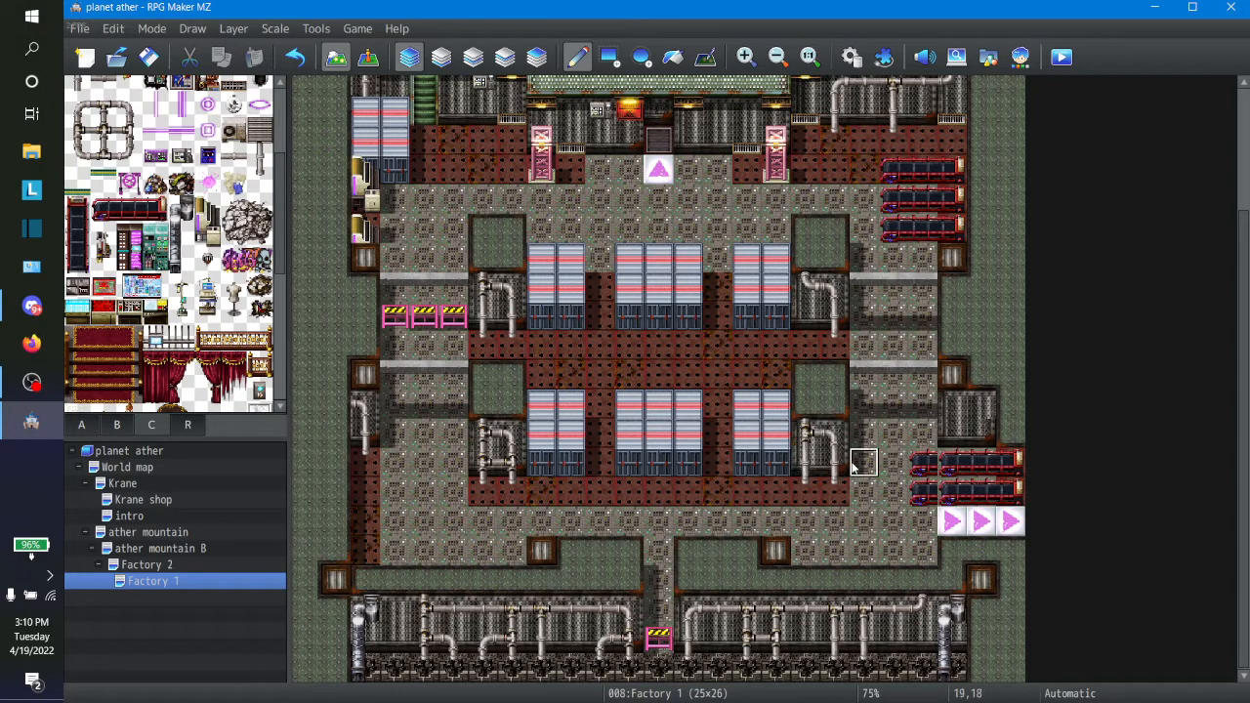
Step: Trim the west end of the two lower-right conveyors with floor tiles and extend the metal wall above them to the map's east edge
click(916, 471)
click(914, 490)
right_click(978, 437)
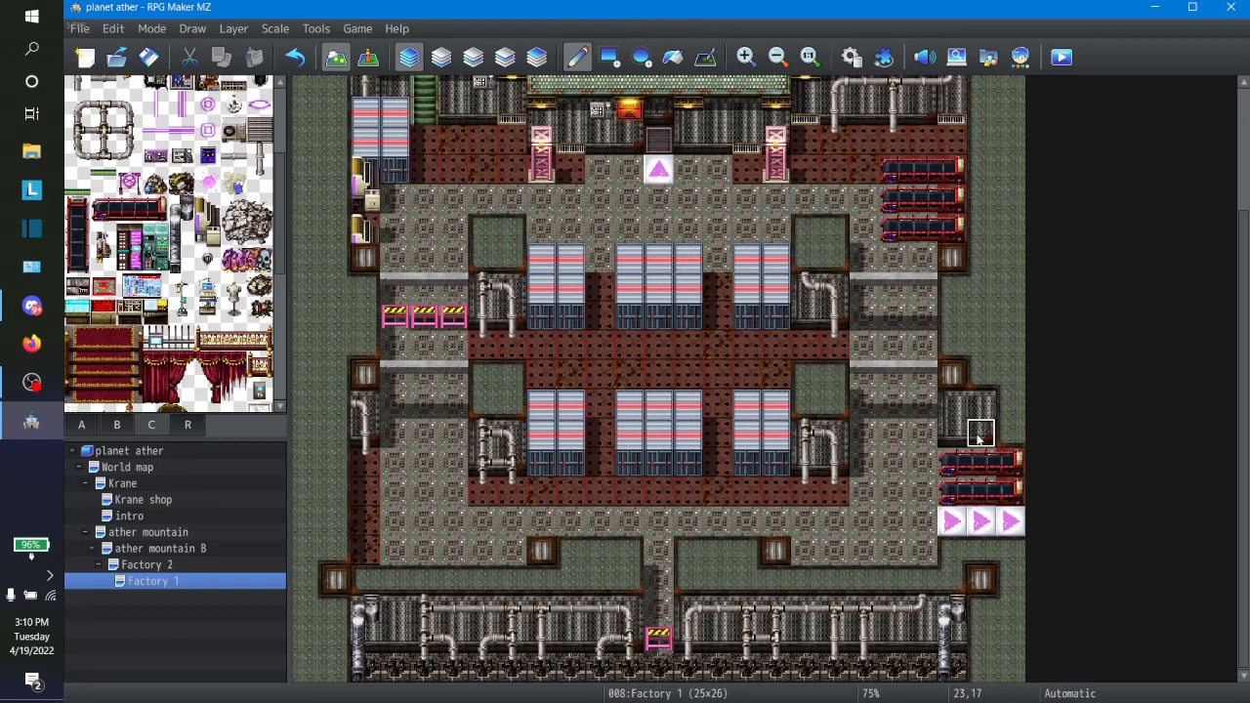
click(1003, 432)
click(1005, 411)
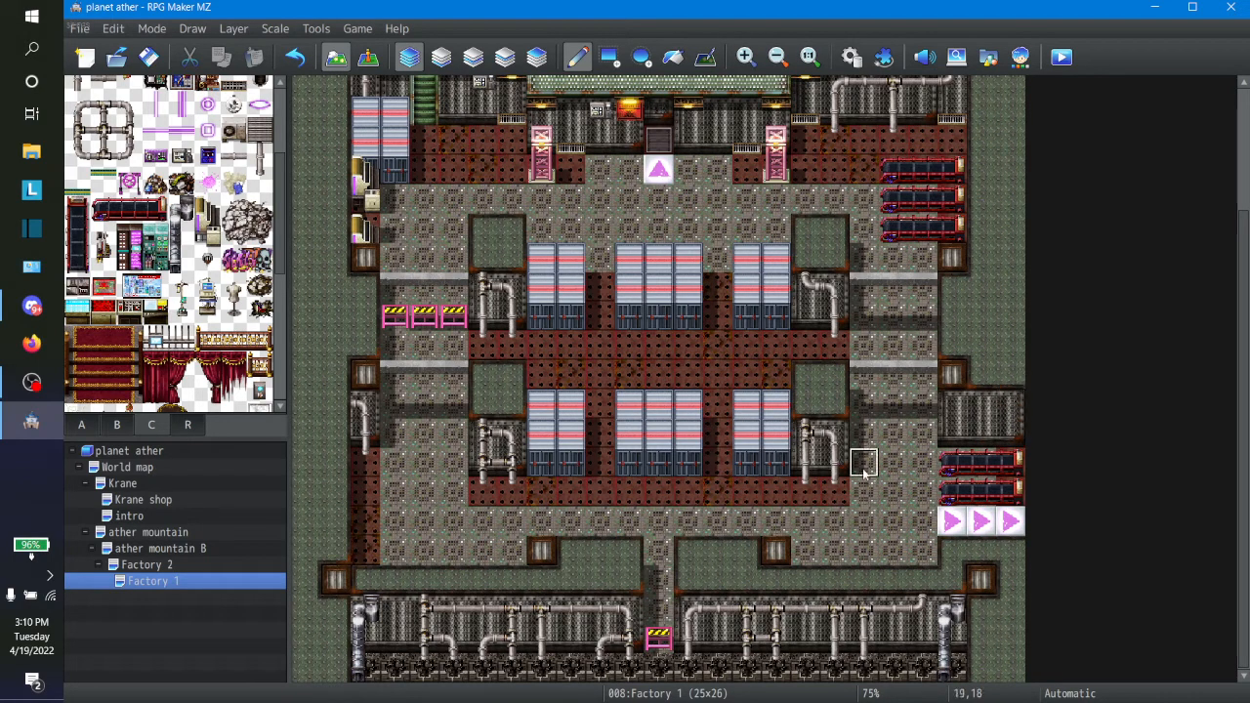
Step: Replace the two inner arrow tiles of the lower-right exit with floor, leaving only the arrow at the map's east edge
click(944, 523)
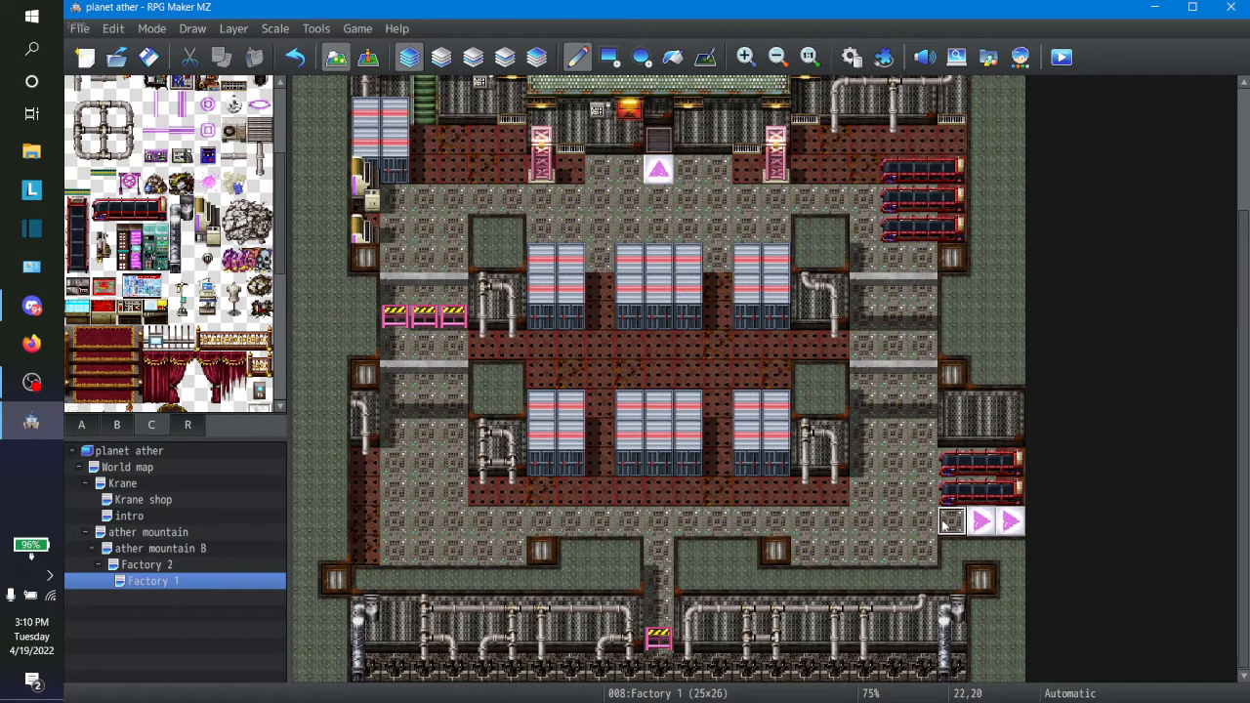
click(981, 523)
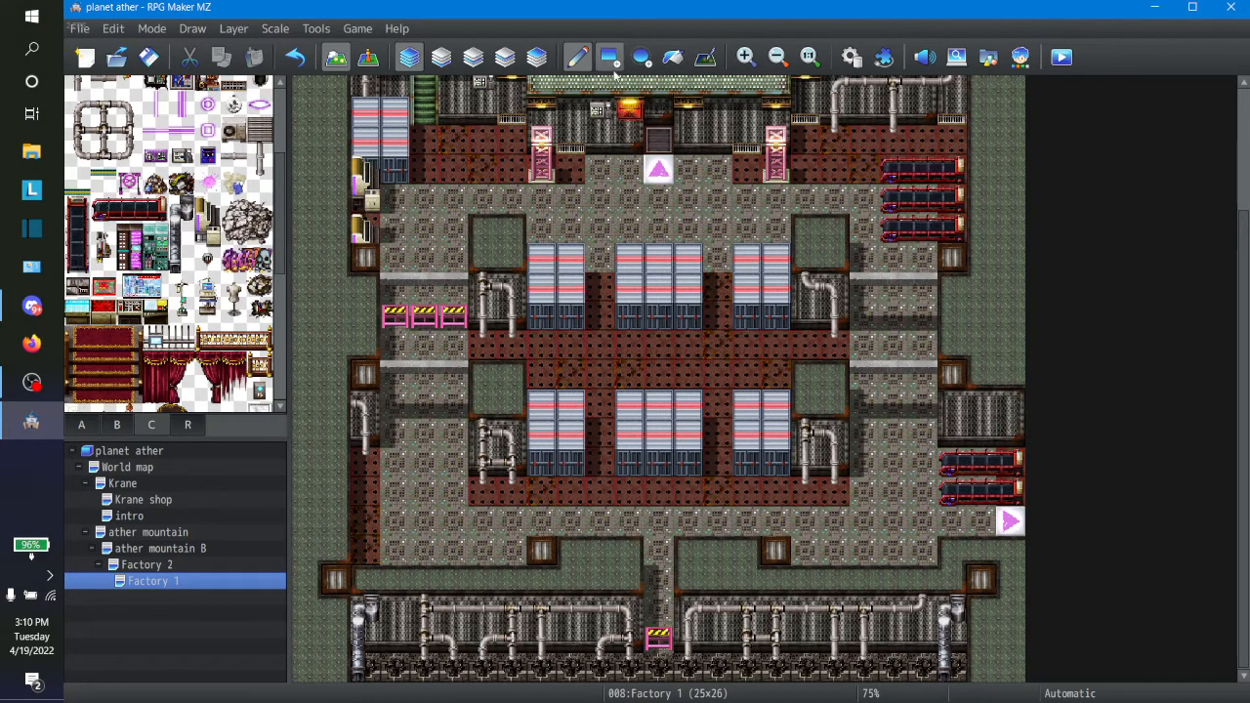
Step: Create a quick transfer event on the east exit arrow, with location Factory 1 (24,20) and direction Retain
click(367, 57)
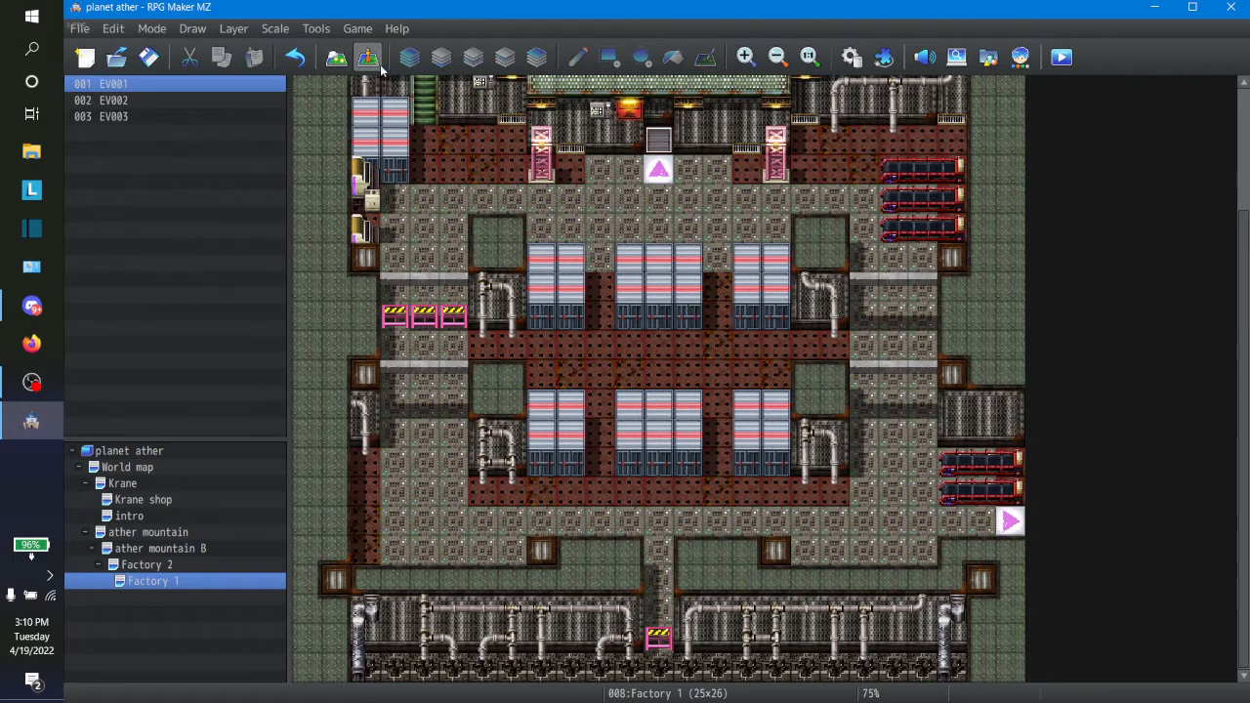
click(1009, 521)
key(ctrl+1)
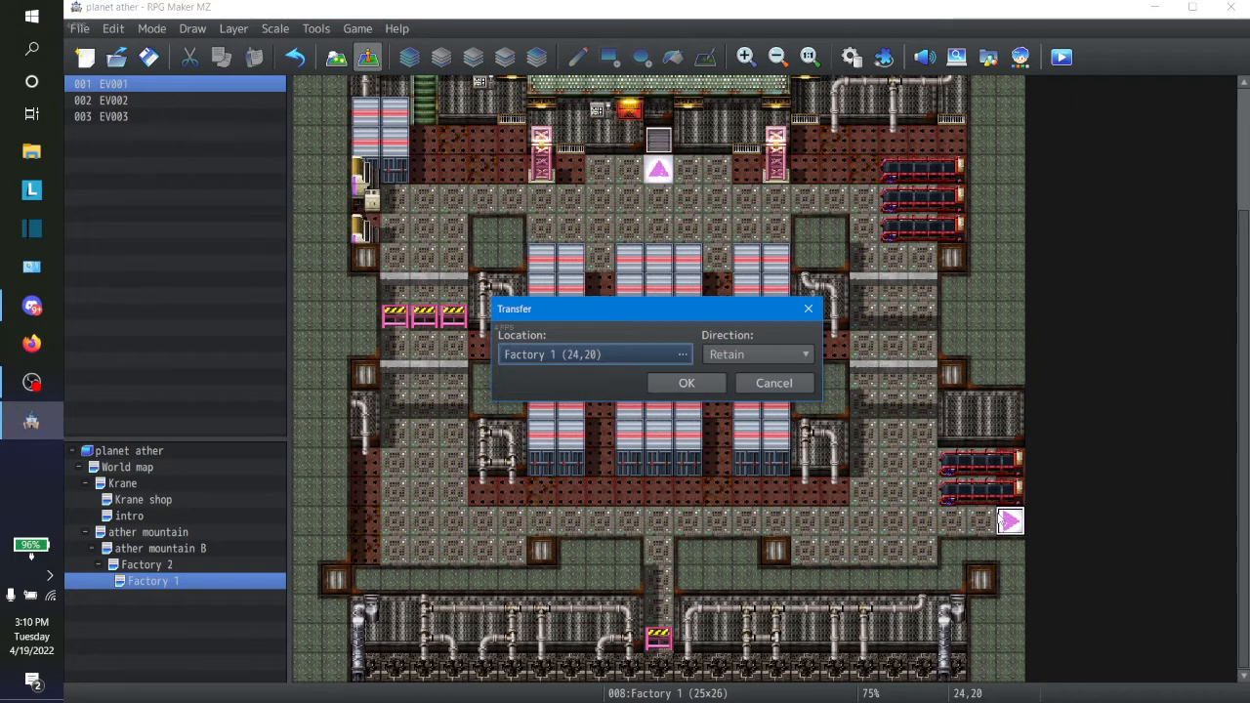
click(592, 354)
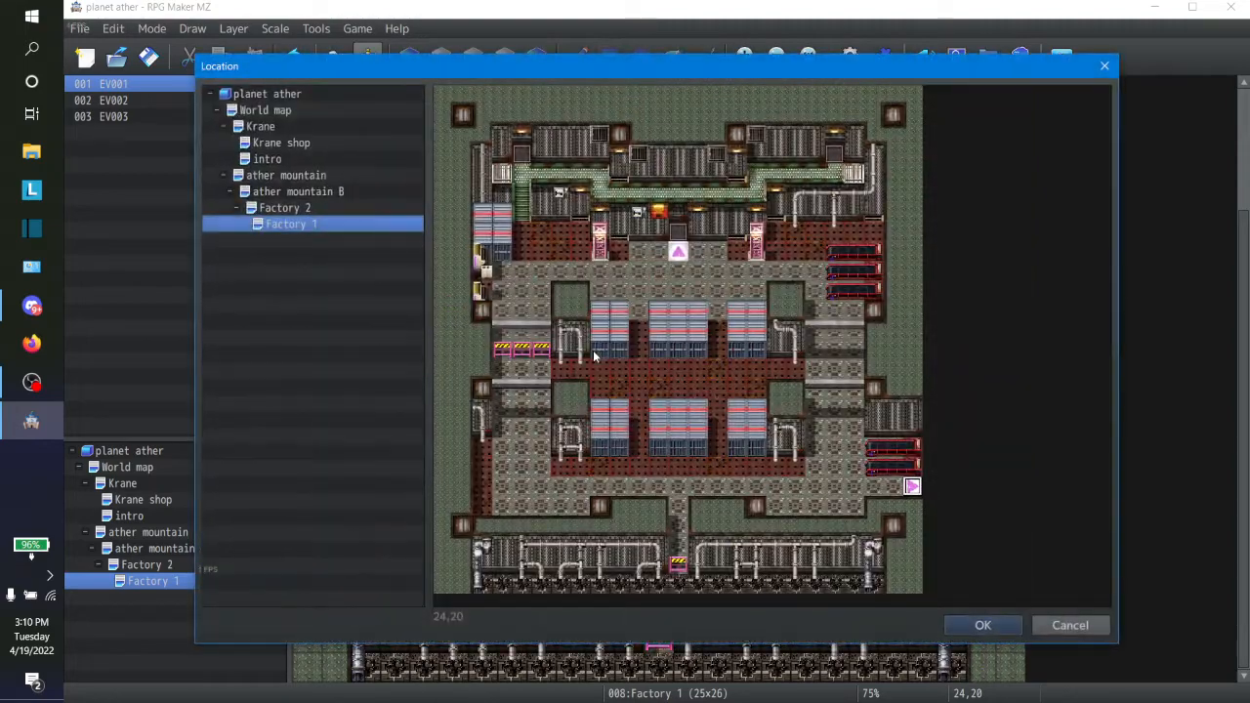
click(303, 209)
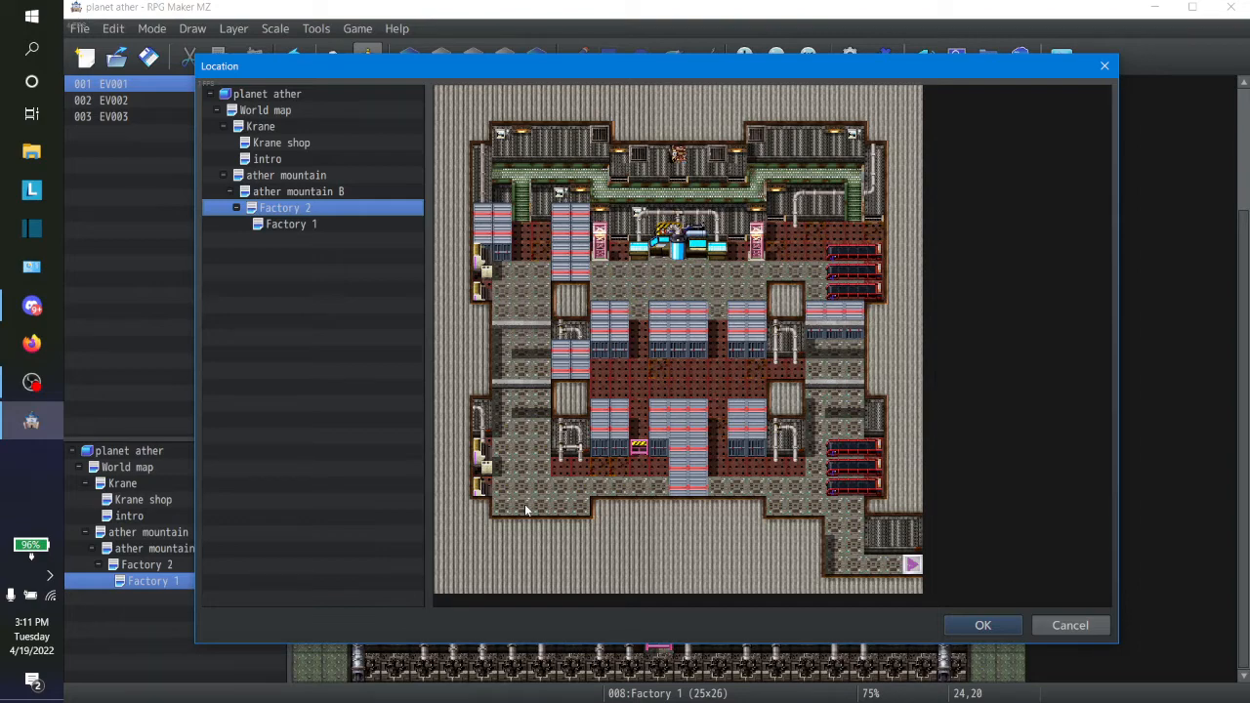
click(1074, 625)
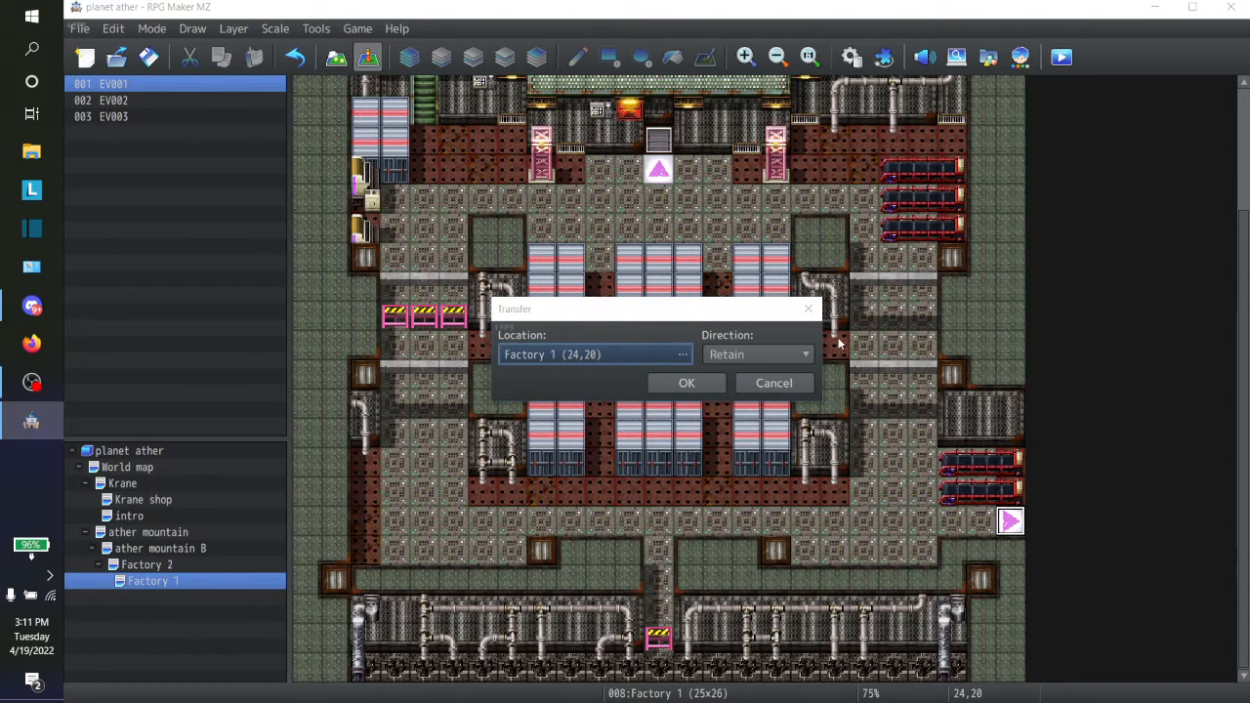
click(711, 383)
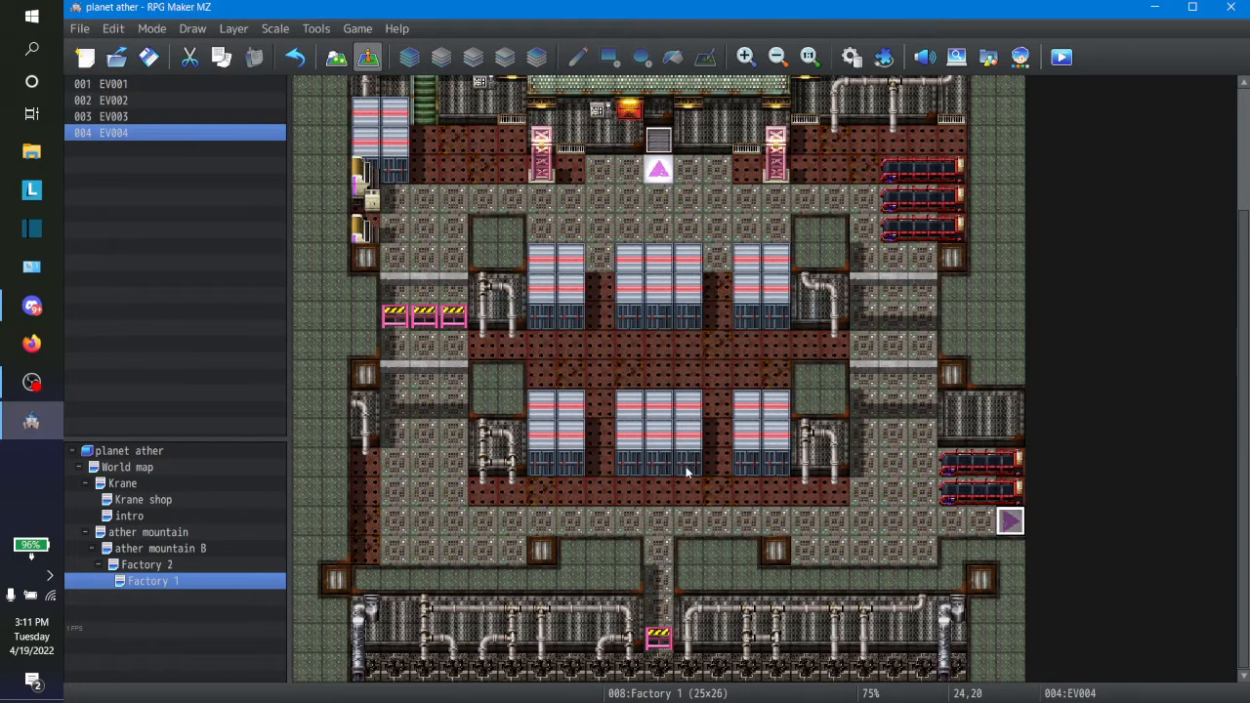
Step: Sample Factory 2's corrugated ceiling tile and flood-fill Factory 1's green outer ceiling and both lower ceiling sections with it
click(142, 567)
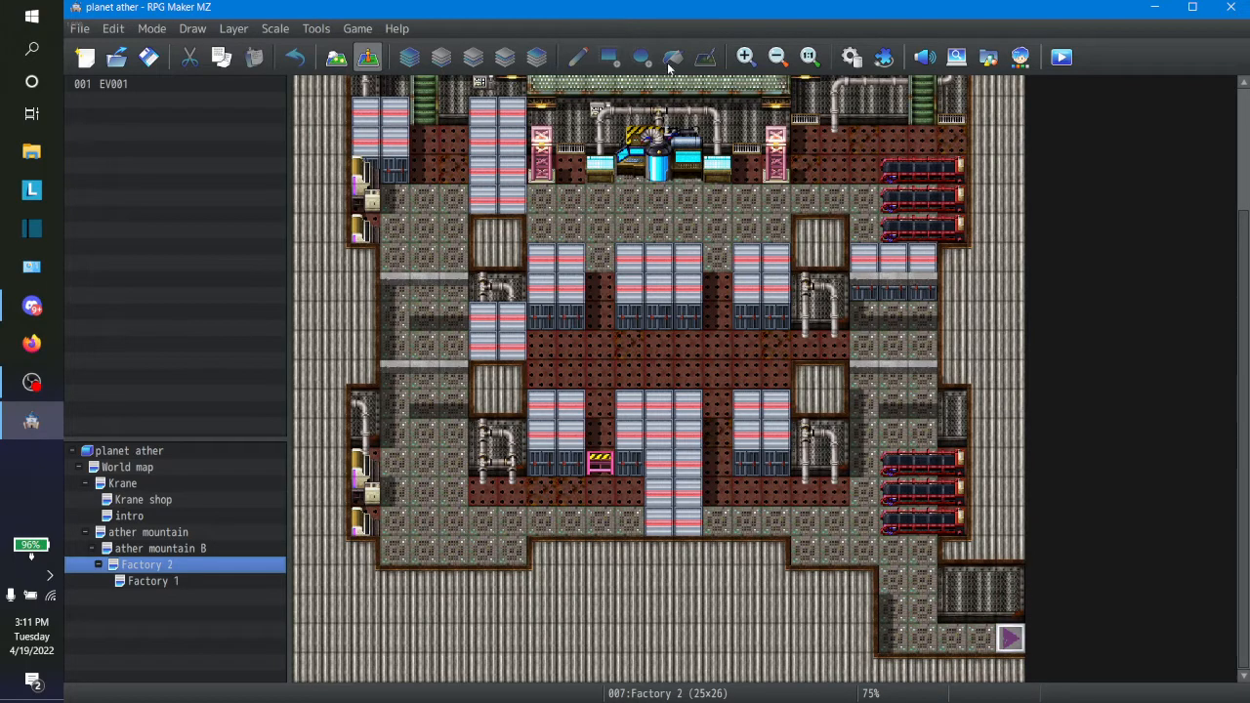
click(336, 56)
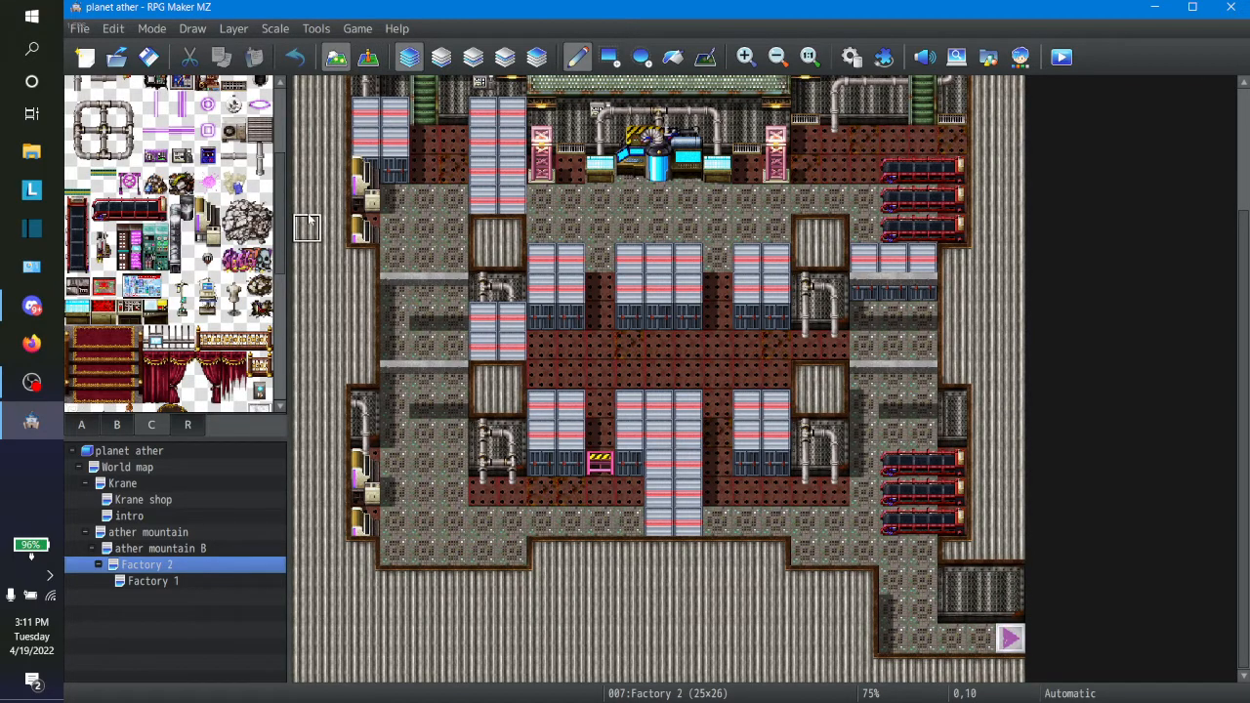
click(152, 582)
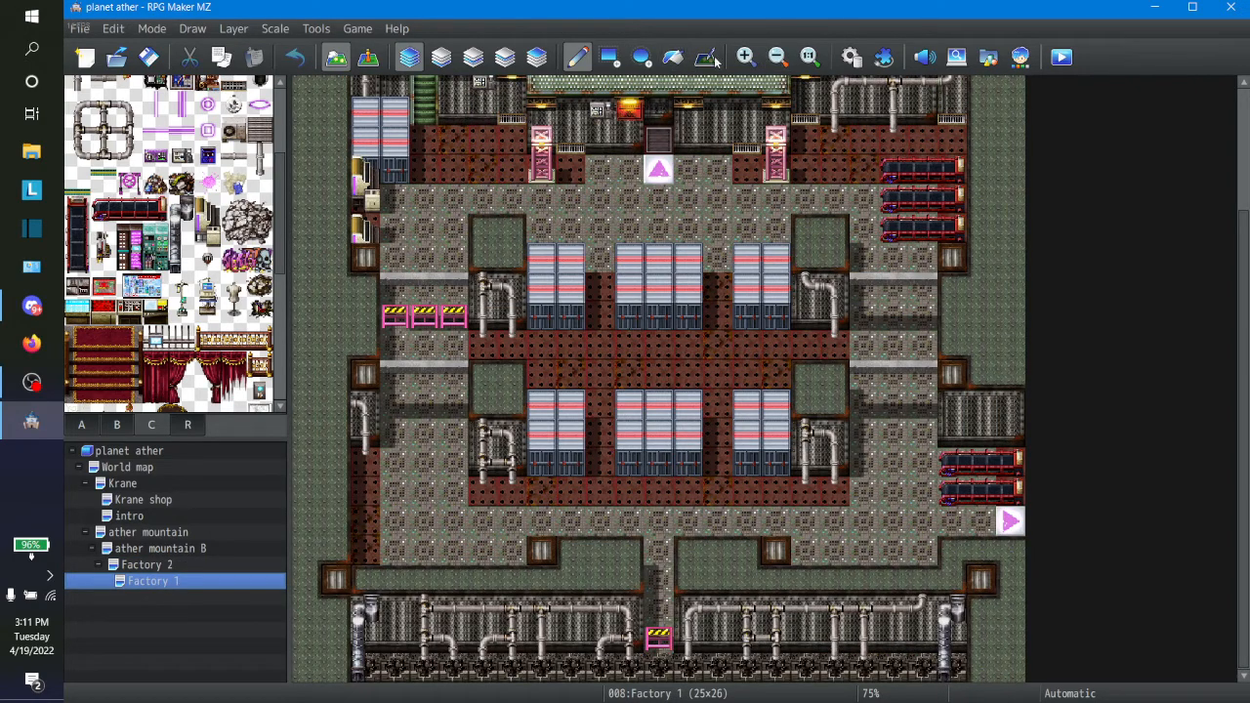
click(673, 57)
click(337, 342)
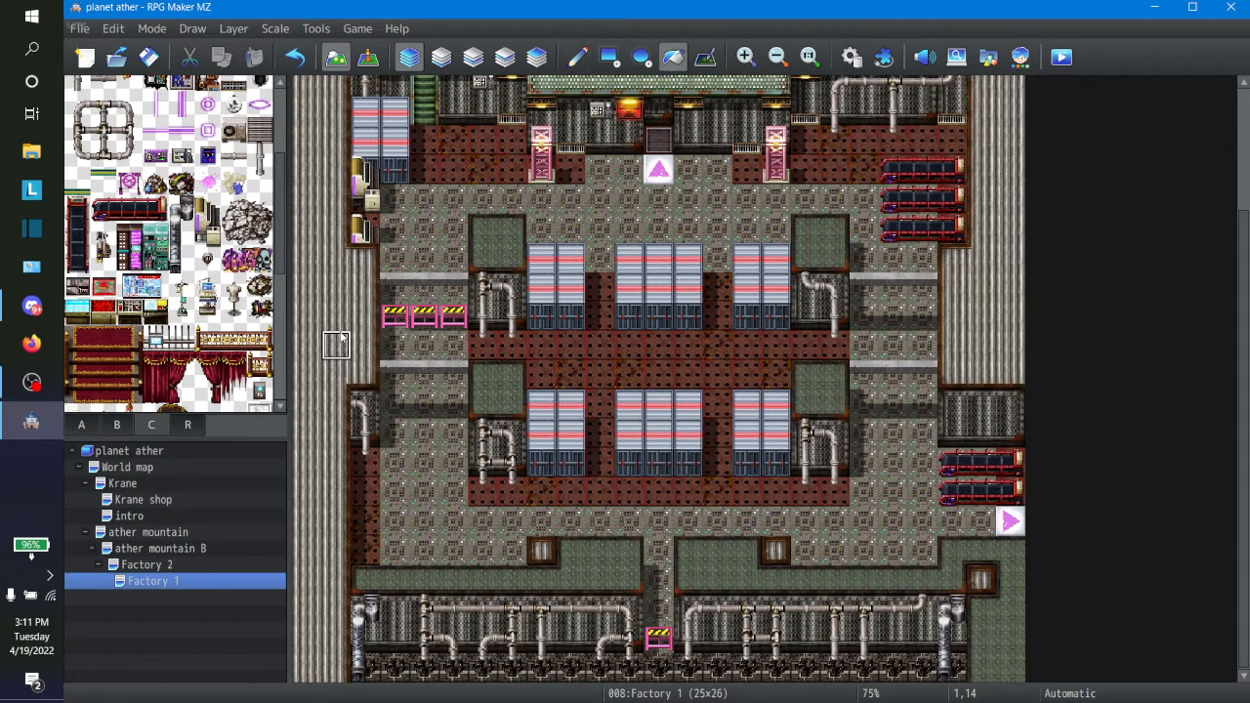
click(839, 582)
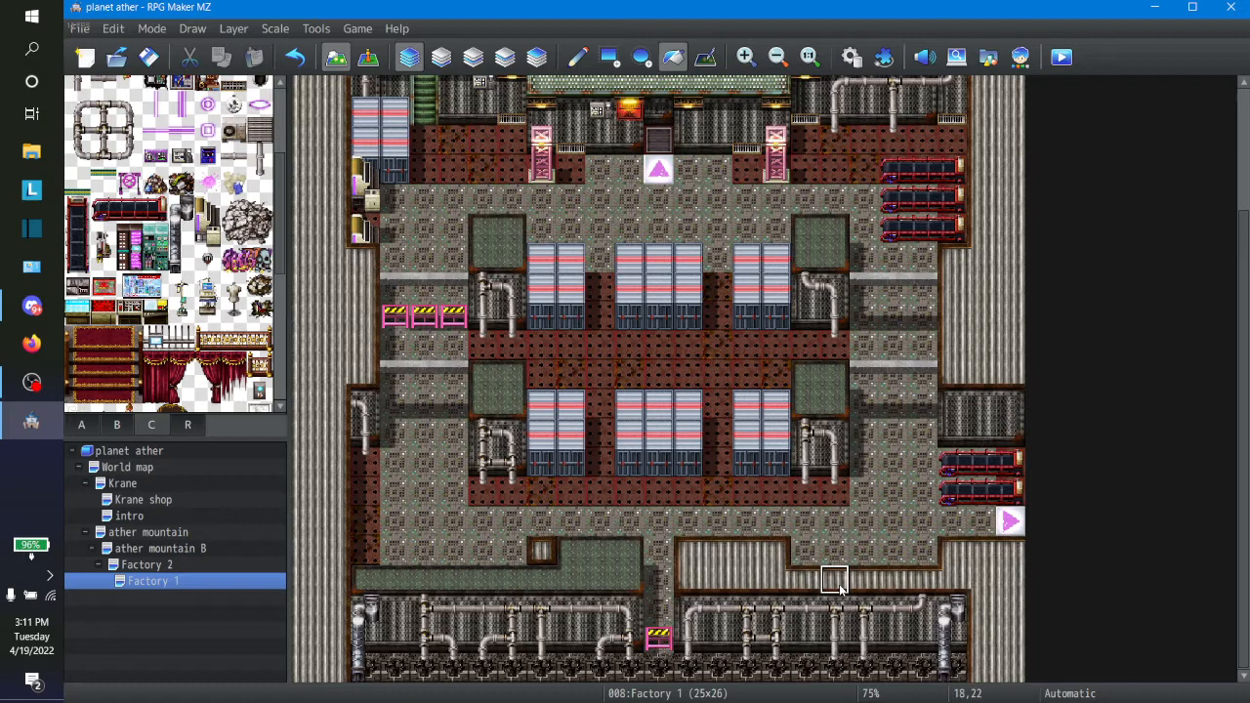
click(605, 582)
Step: Flood-fill the tops of the four inner pillars with the same corrugated ceiling tile
click(829, 251)
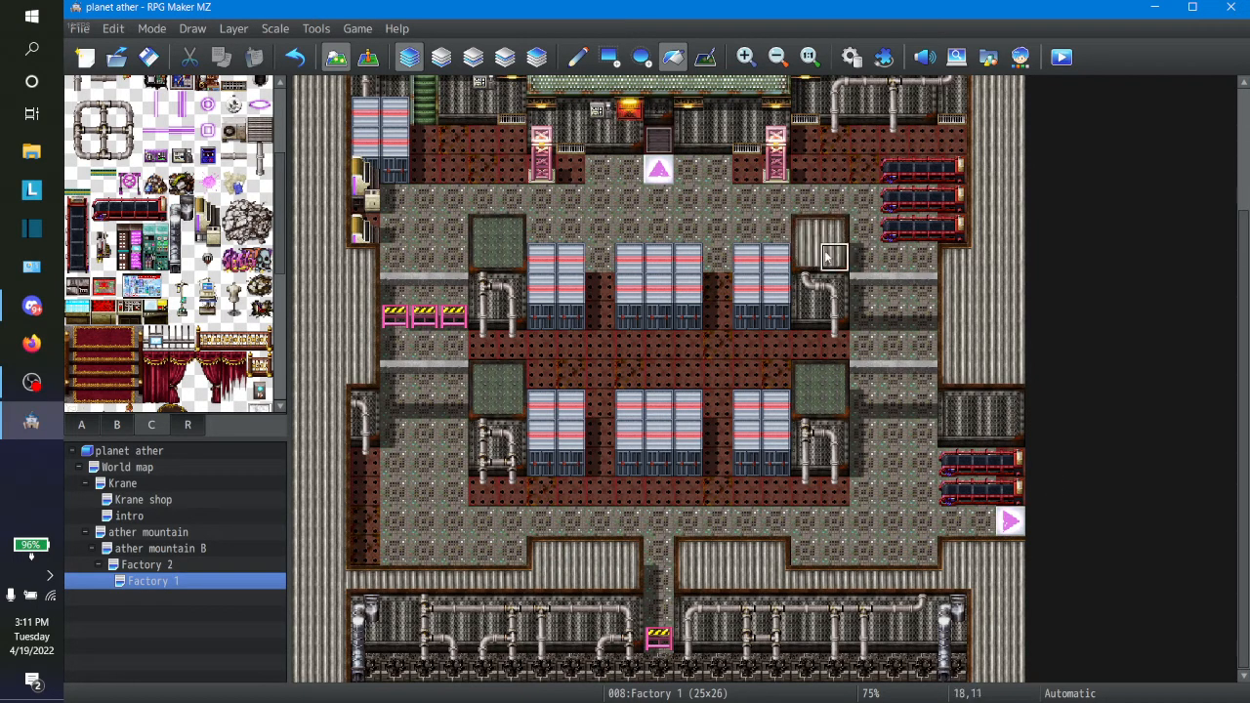
click(820, 396)
click(506, 395)
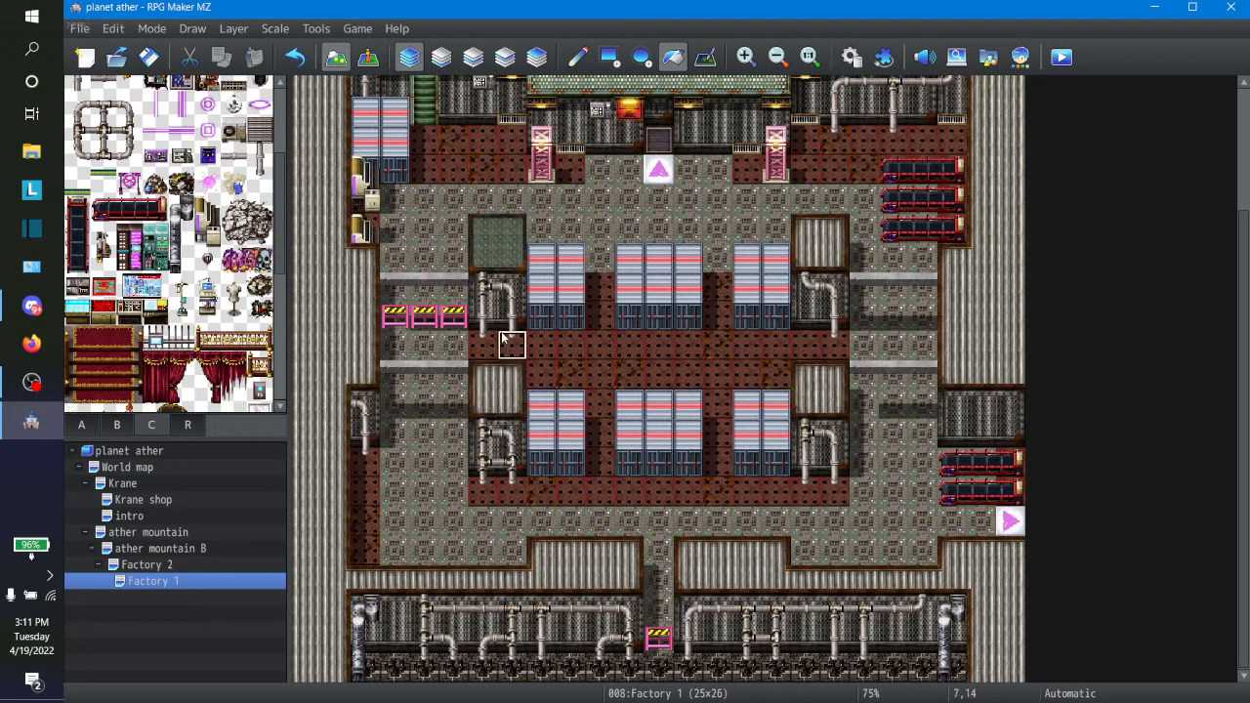
click(499, 269)
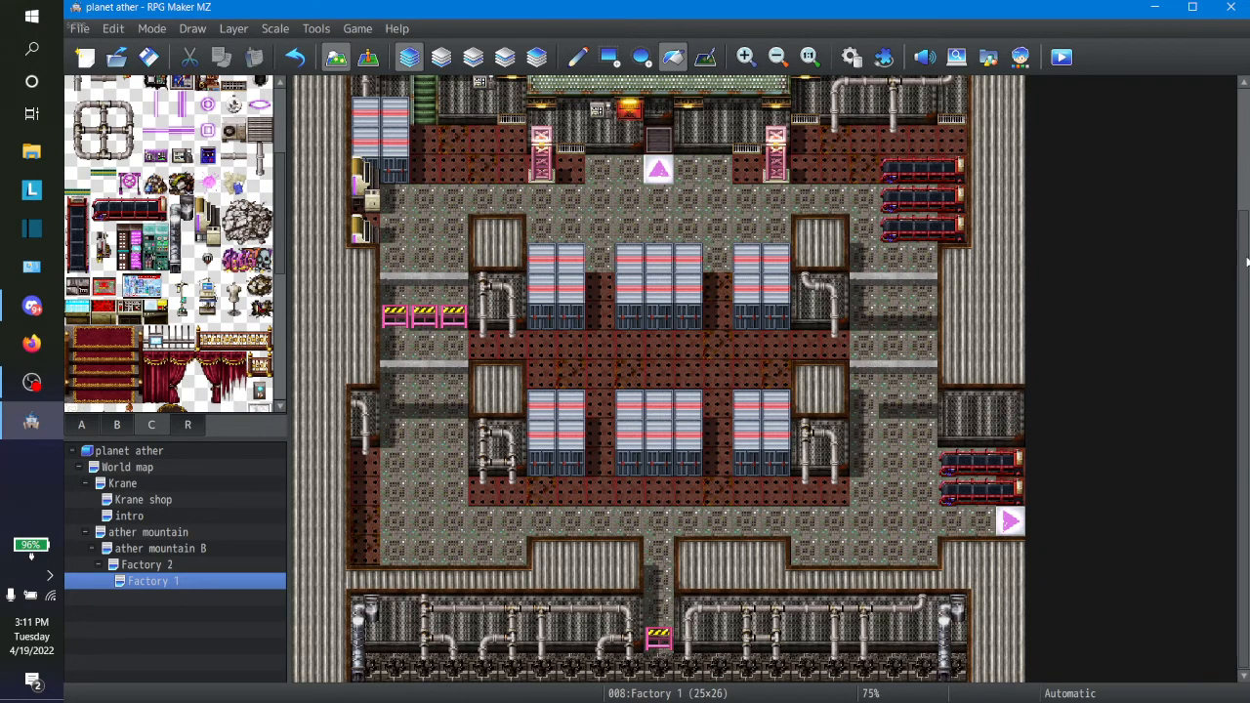
Step: Examine the object tiles in tileset C and the floor and wall tiles in tileset A for further Factory 1 details
mouse_move(1246, 261)
mouse_down()
mouse_move(1247, 137)
mouse_move(1237, 241)
mouse_up()
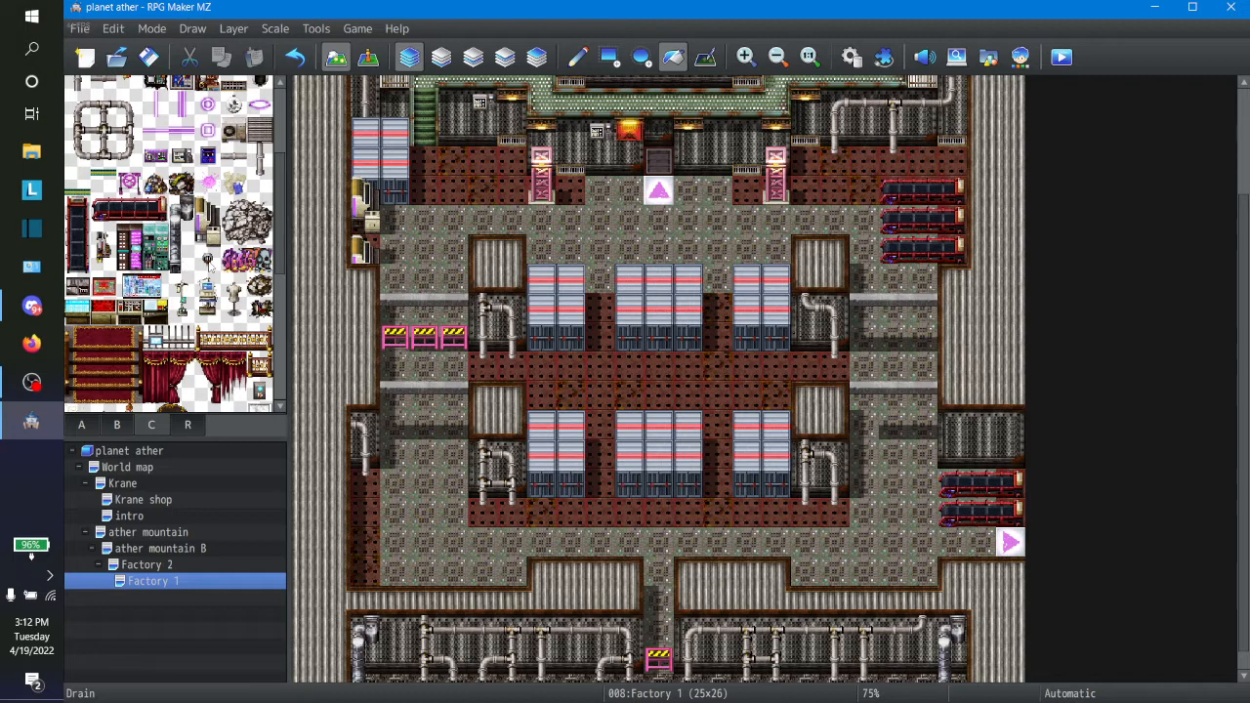
click(207, 260)
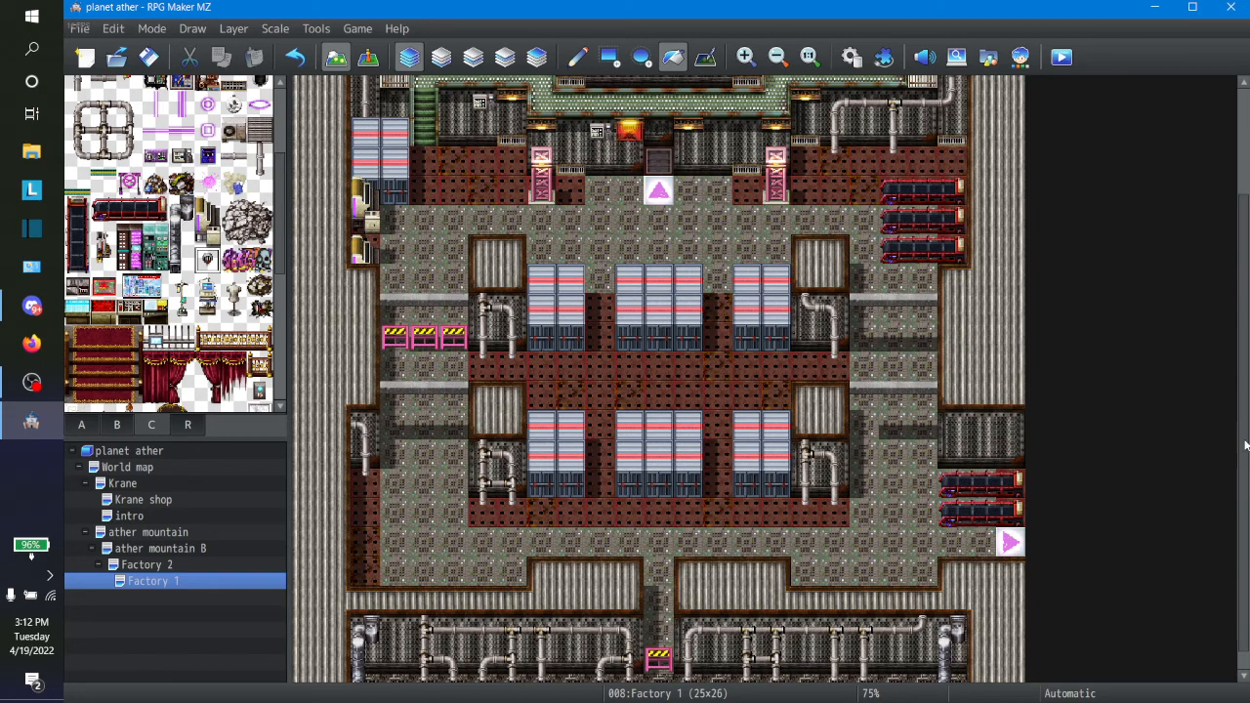
scroll(1242, 553, down, 1)
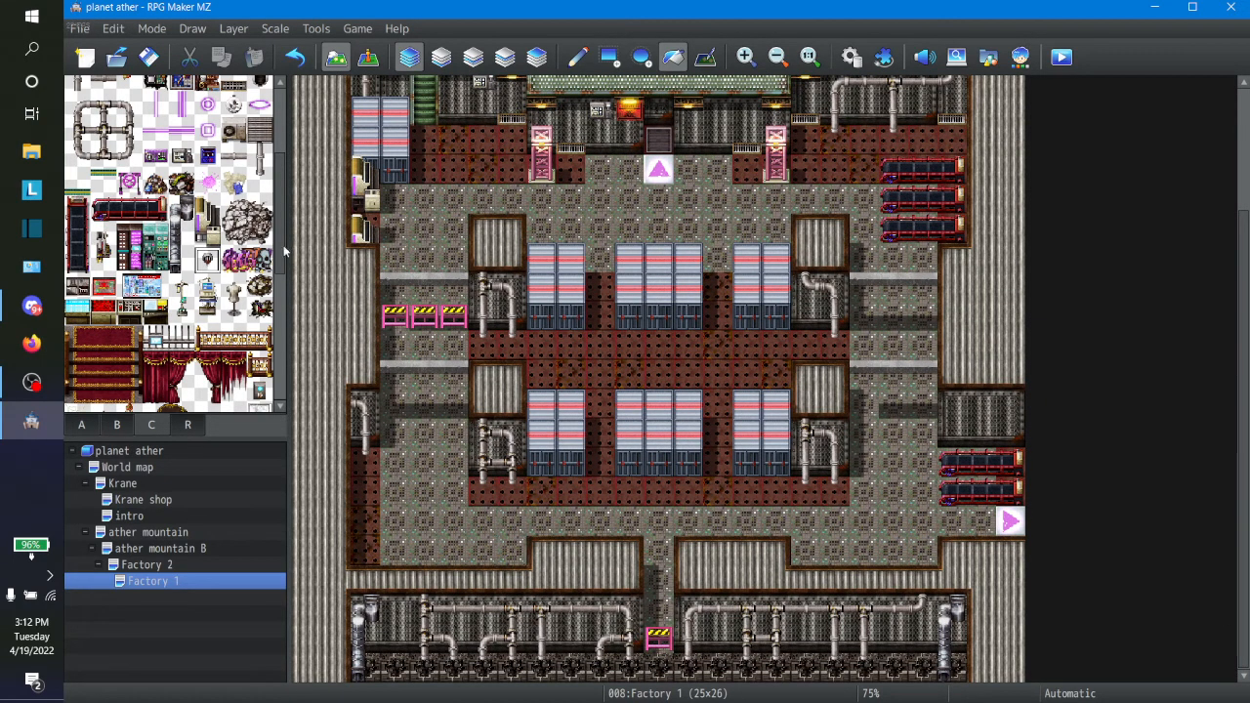
scroll(276, 345, down, 3)
scroll(277, 345, down, 2)
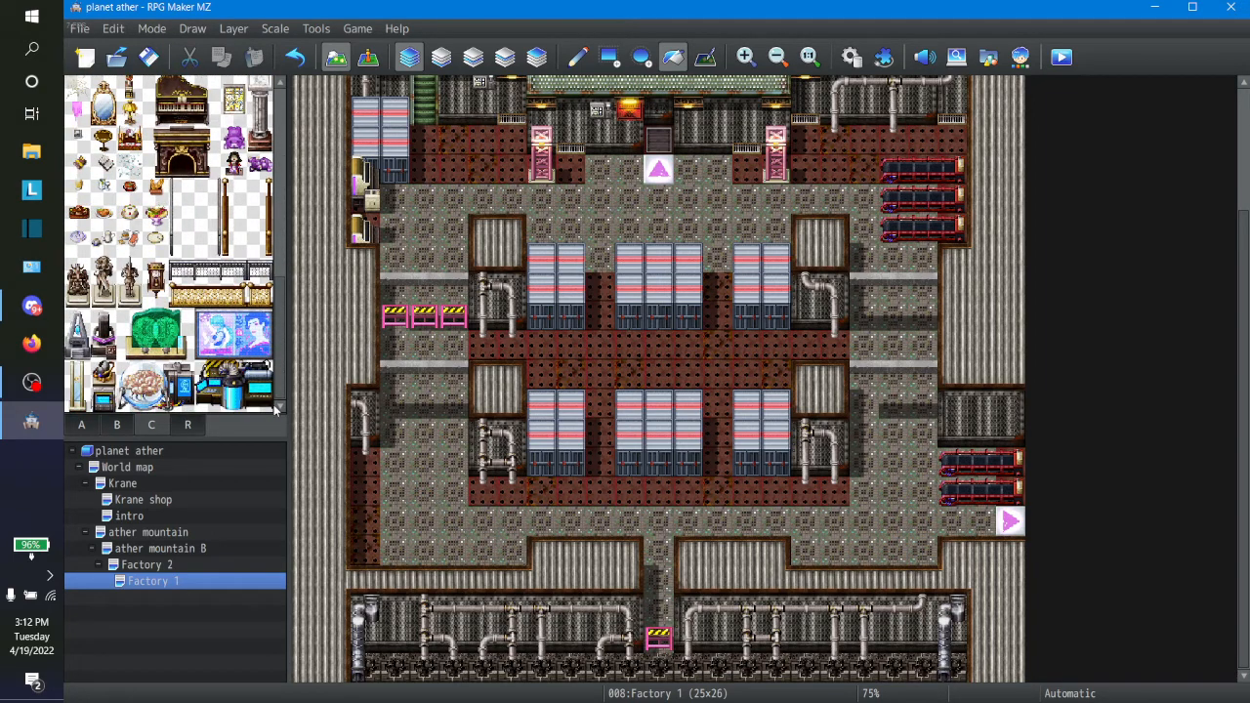
drag(278, 375, 291, 282)
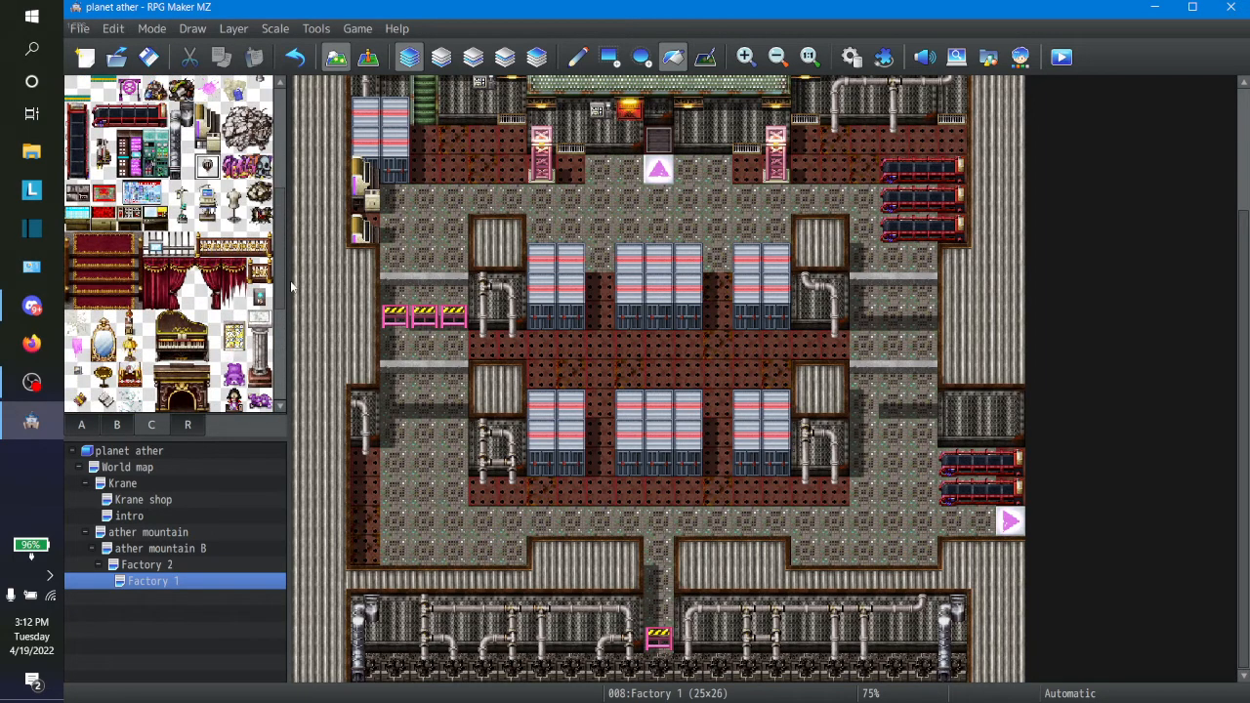
scroll(196, 293, down, 3)
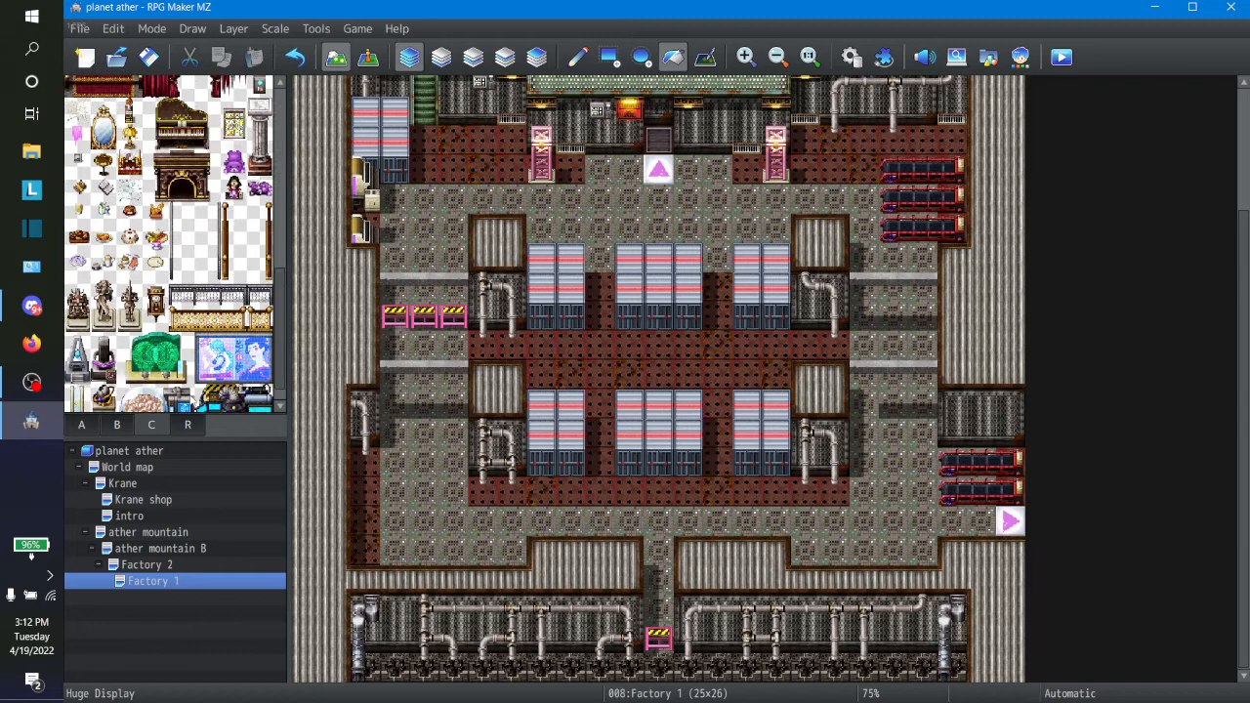
click(83, 425)
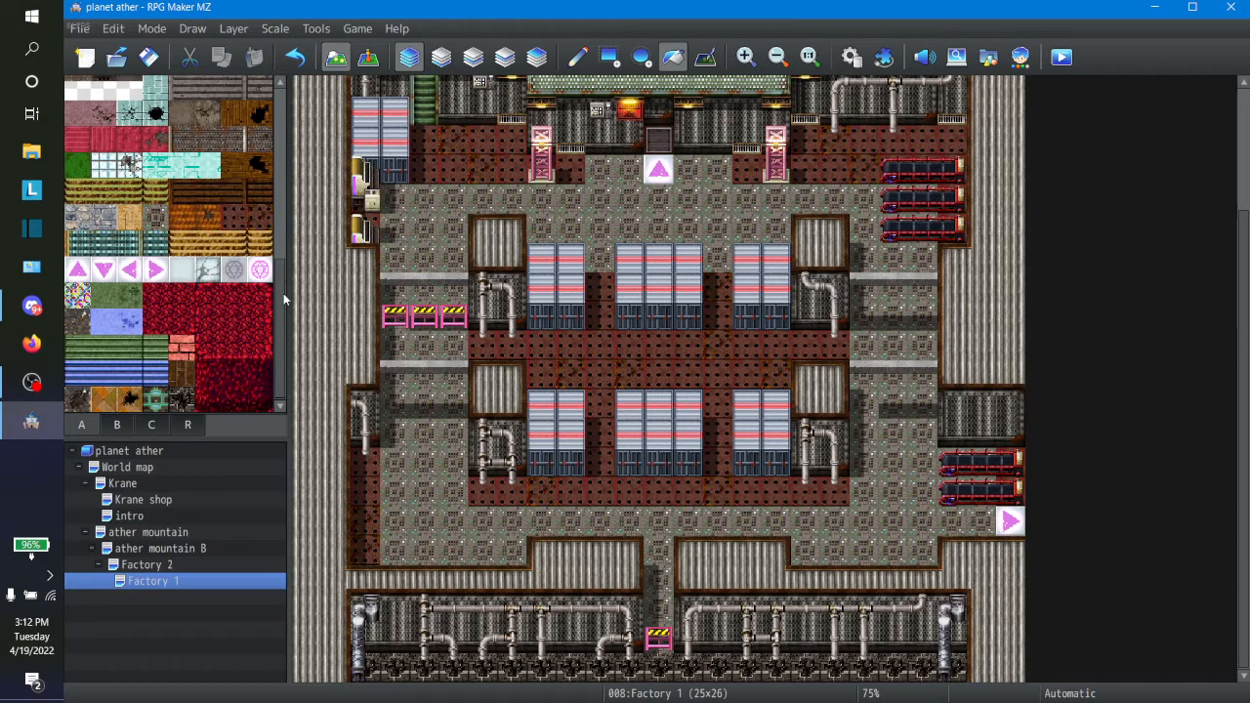
drag(285, 323, 294, 123)
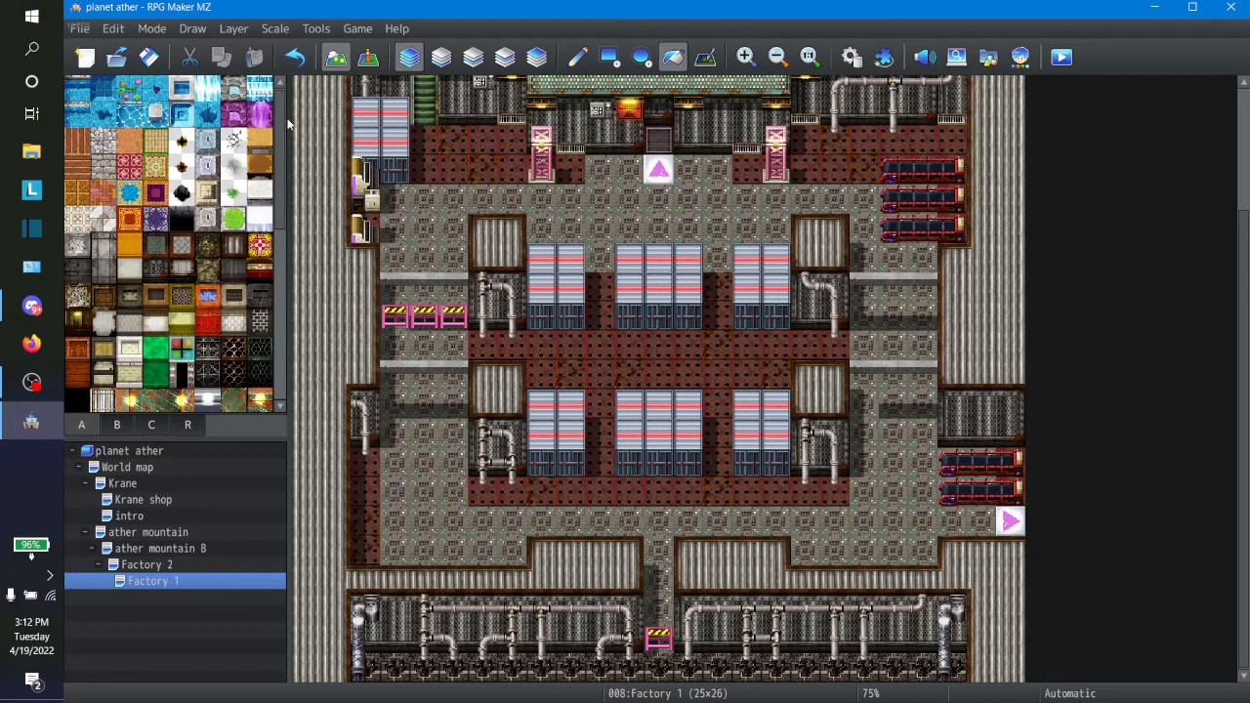
drag(288, 124, 281, 263)
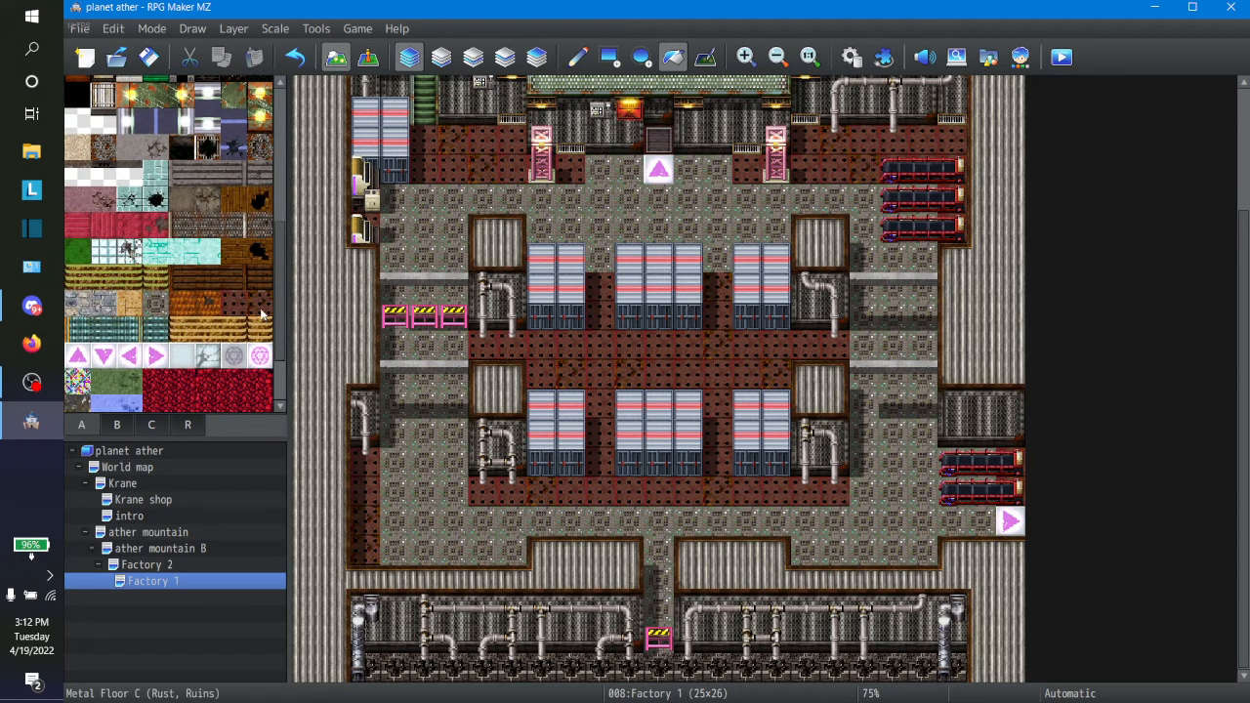
Step: Try flood-filling Factory 1's floor areas with the Metal Floor C (Rust, Ruins) tile, then undo the fills
click(260, 312)
click(395, 668)
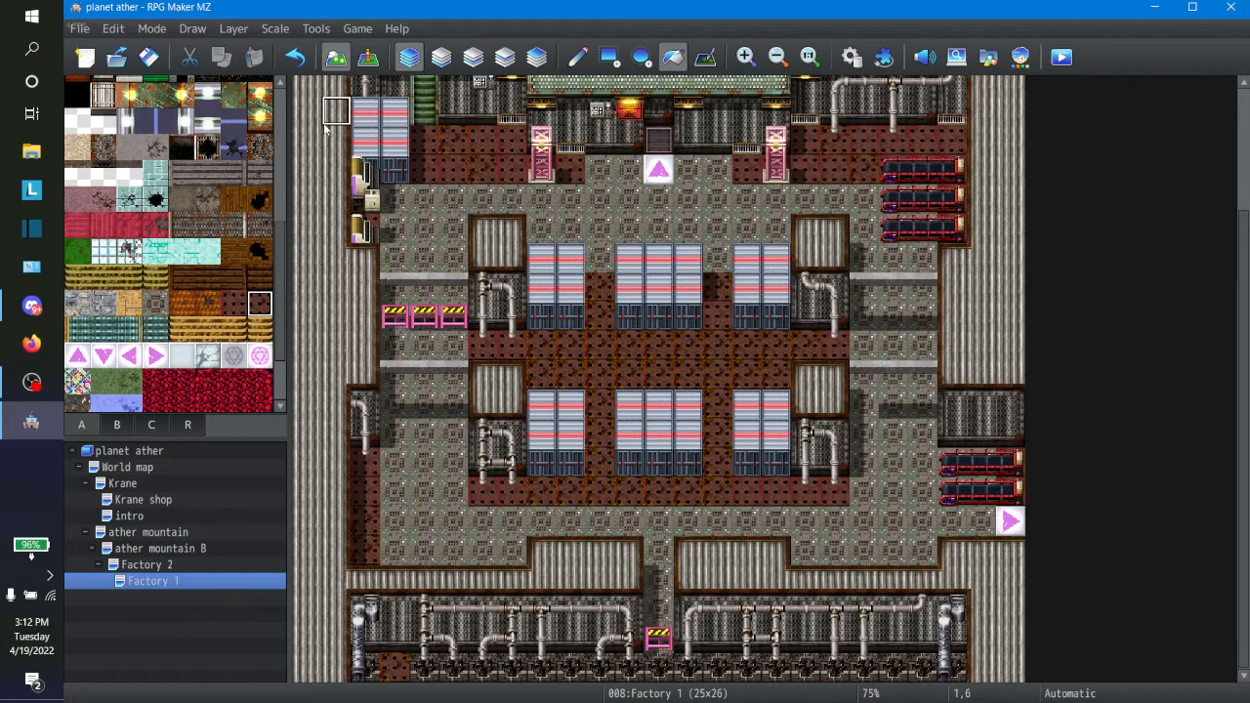
click(294, 65)
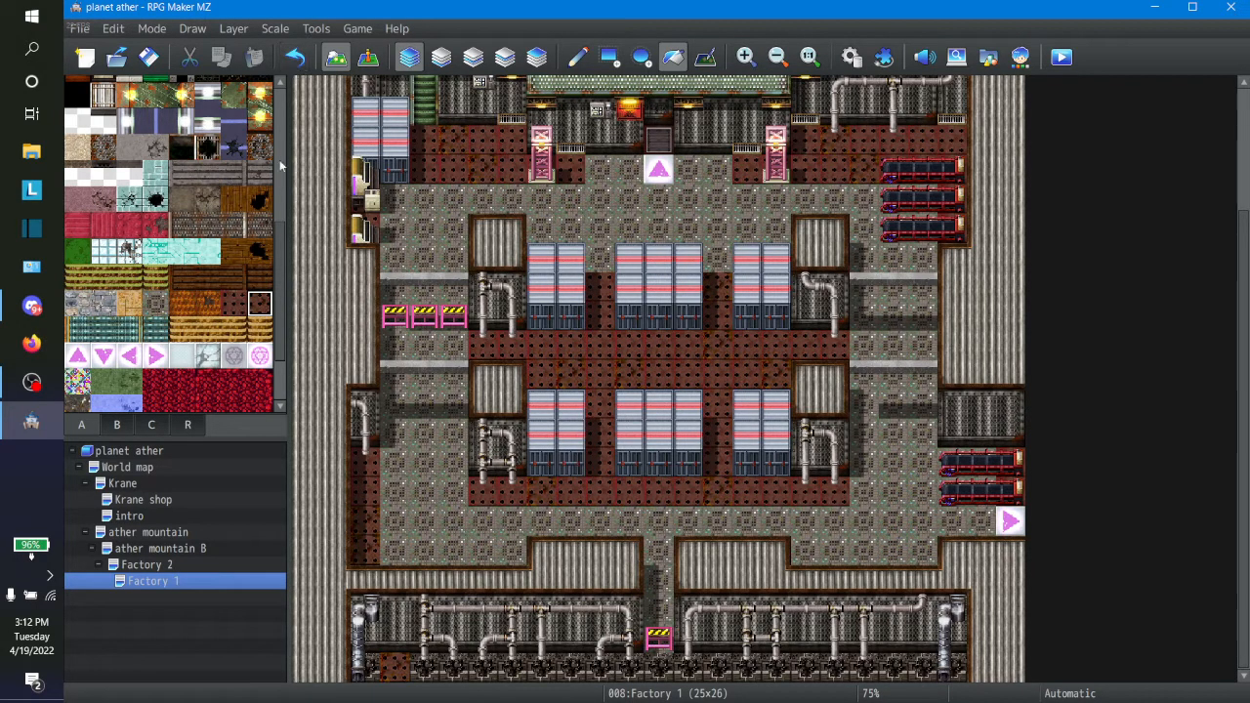
click(289, 65)
Step: On the Factory 2 map, draw a one-tile-wide floor corridor from the lower-left room south and then west to the map's edge
click(159, 566)
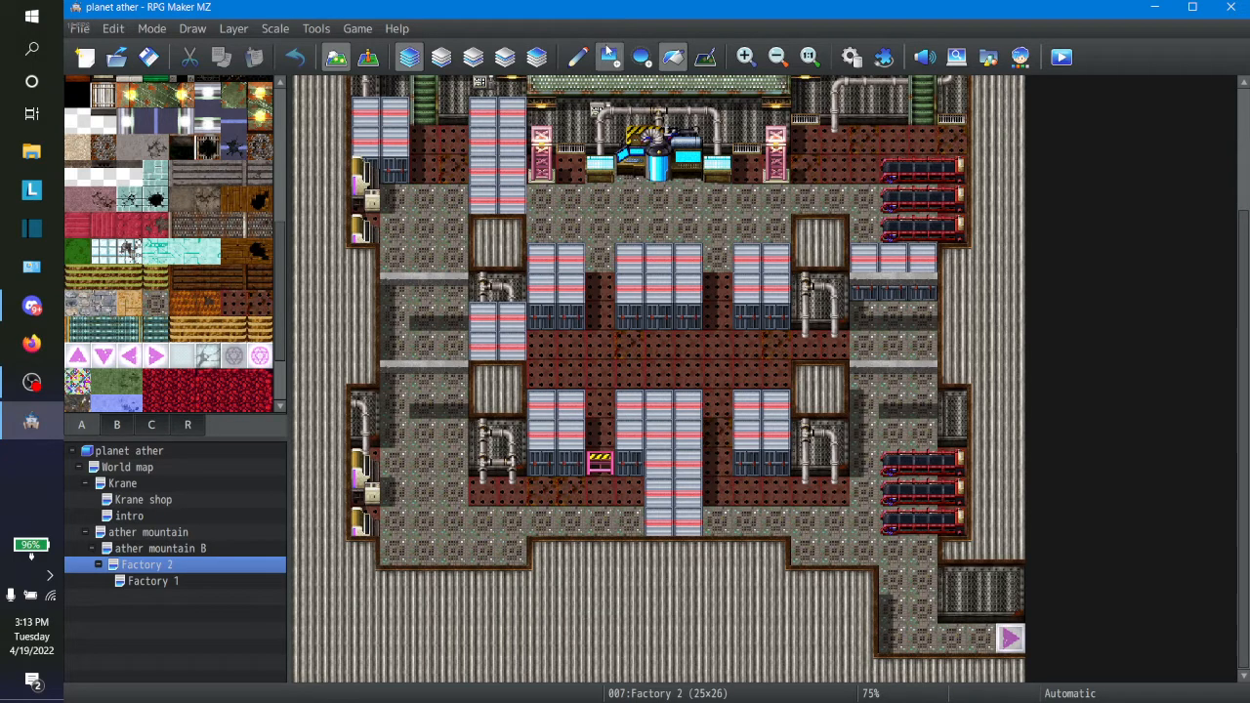
click(577, 56)
click(415, 578)
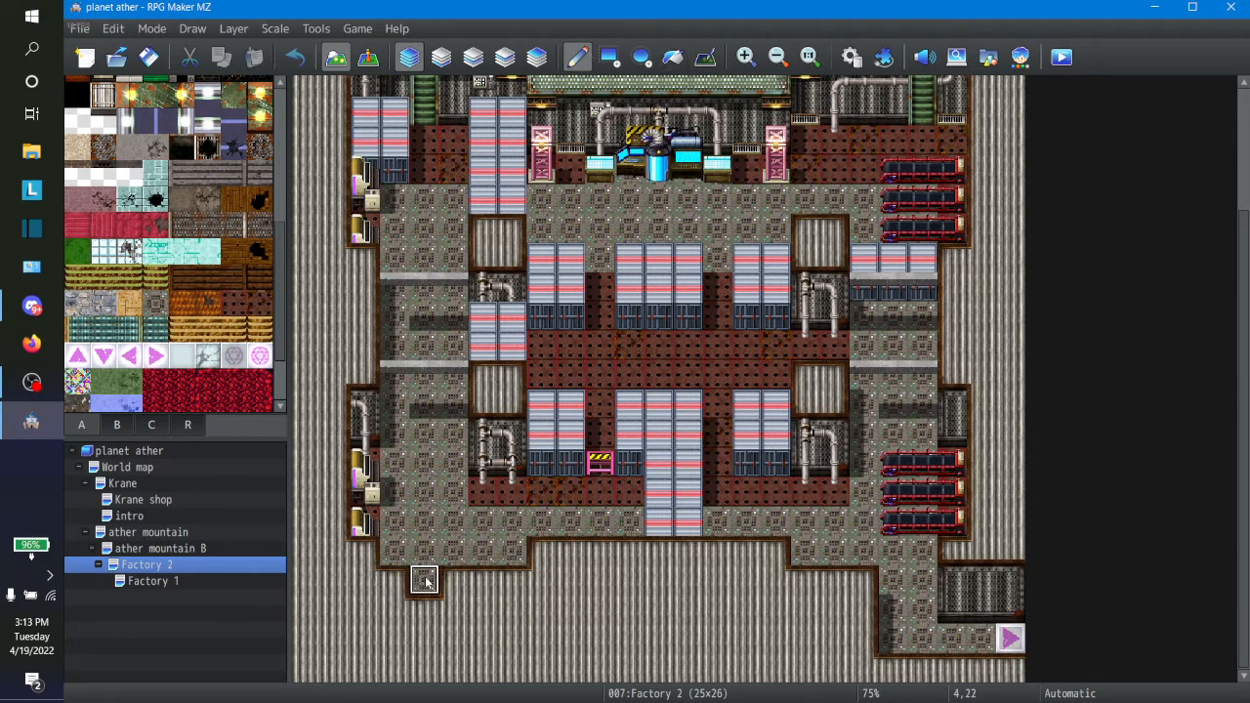
click(426, 612)
mouse_move(426, 625)
mouse_down()
mouse_move(422, 644)
mouse_move(295, 649)
mouse_up()
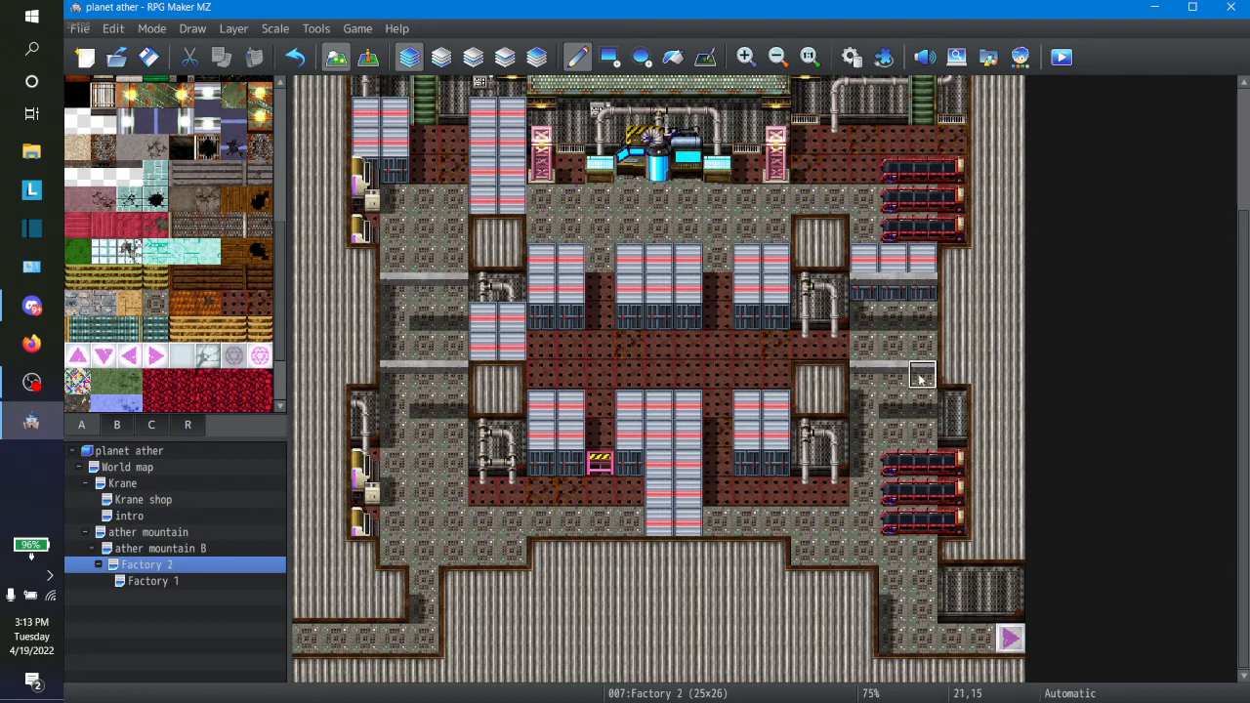
Step: Paint a two-tile-high metal wall above the new lower-left corridor out to Factory 2's west edge
click(393, 606)
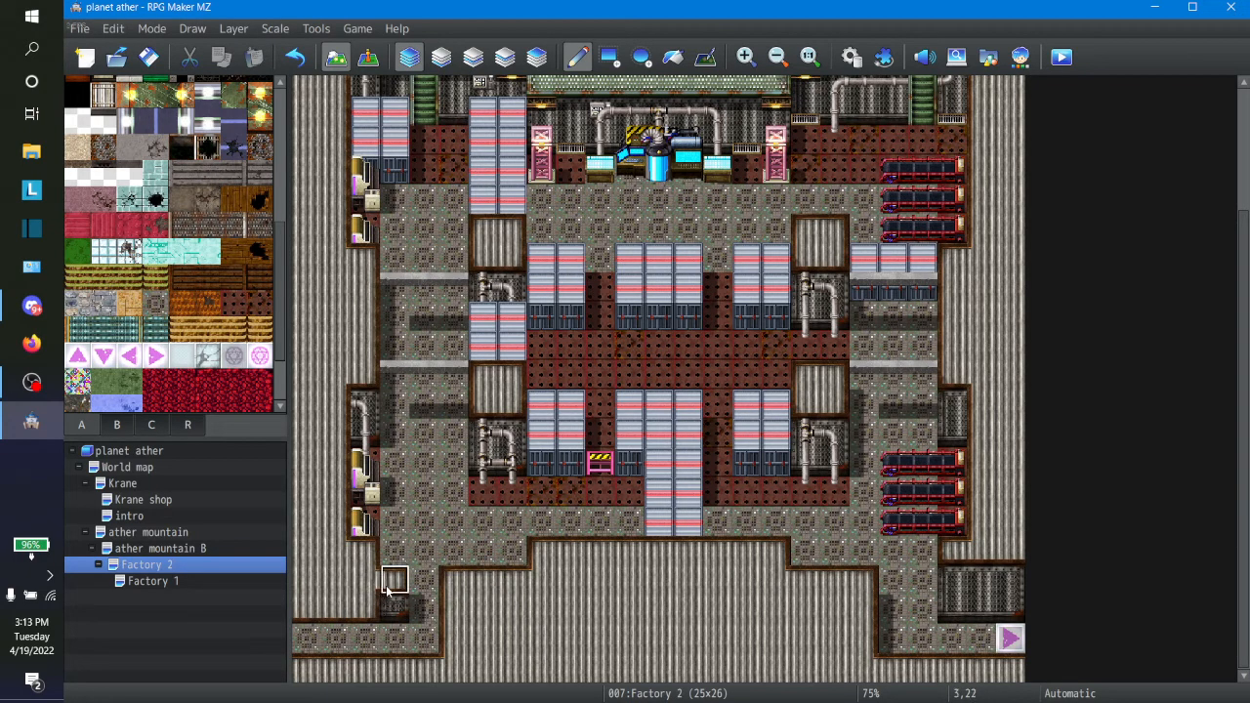
click(389, 580)
click(375, 556)
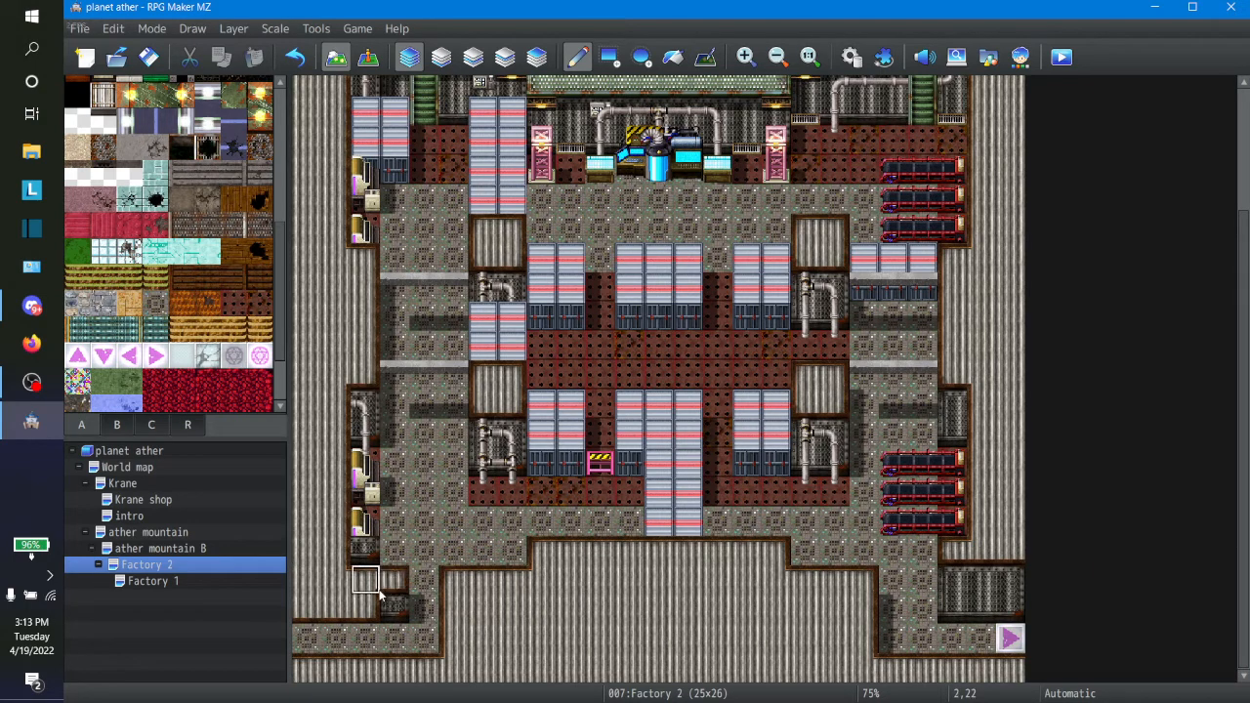
mouse_move(389, 599)
mouse_down()
mouse_move(359, 564)
mouse_move(360, 607)
mouse_move(306, 607)
mouse_move(311, 576)
mouse_move(305, 589)
mouse_up()
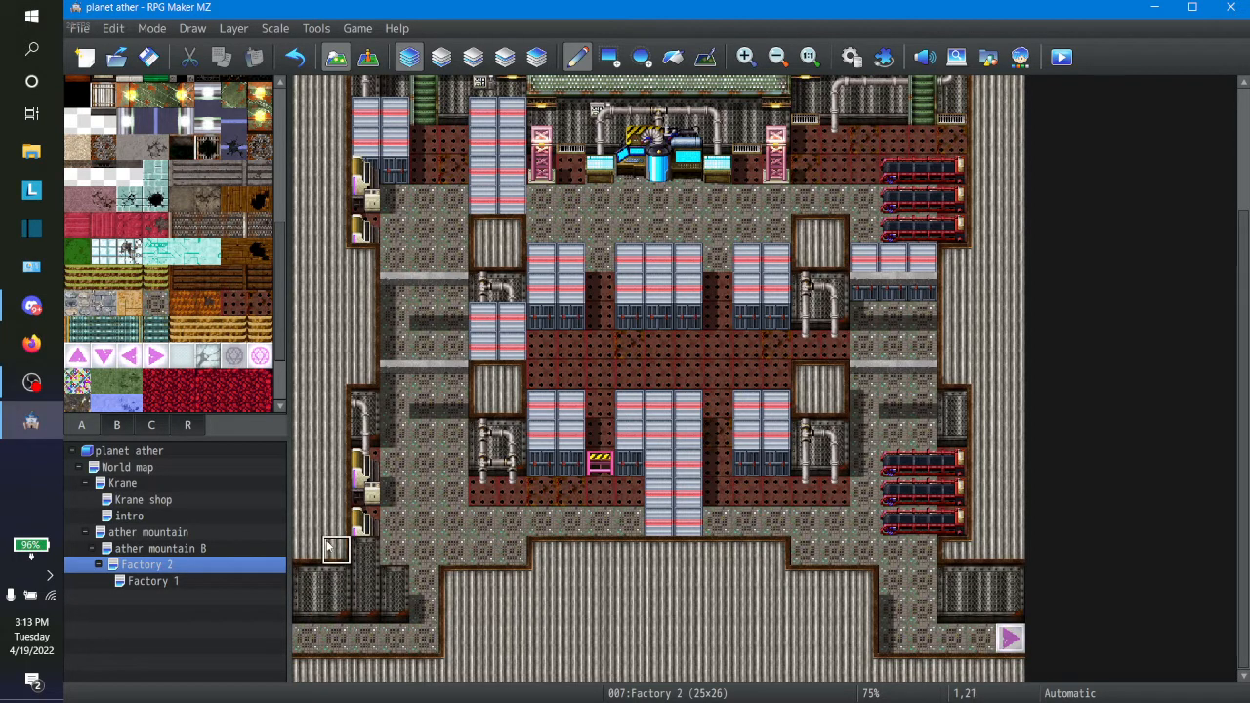
Step: On the Factory 2 map, paint ceiling over the floor strip above the lower-left corridor's wall
drag(349, 552, 402, 550)
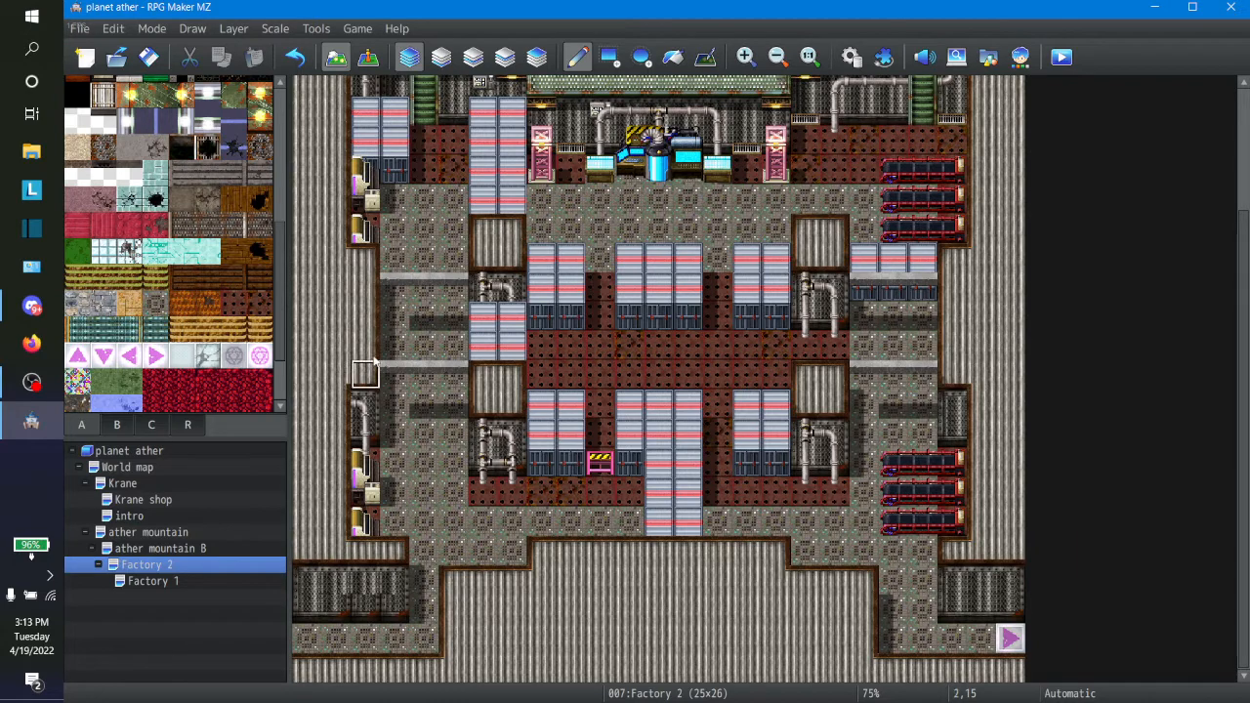
Step: Try one-tile-wide side corridors along row 13, east in Factory 1 and west in Factory 2, and undo the Factory 2 edits
click(165, 584)
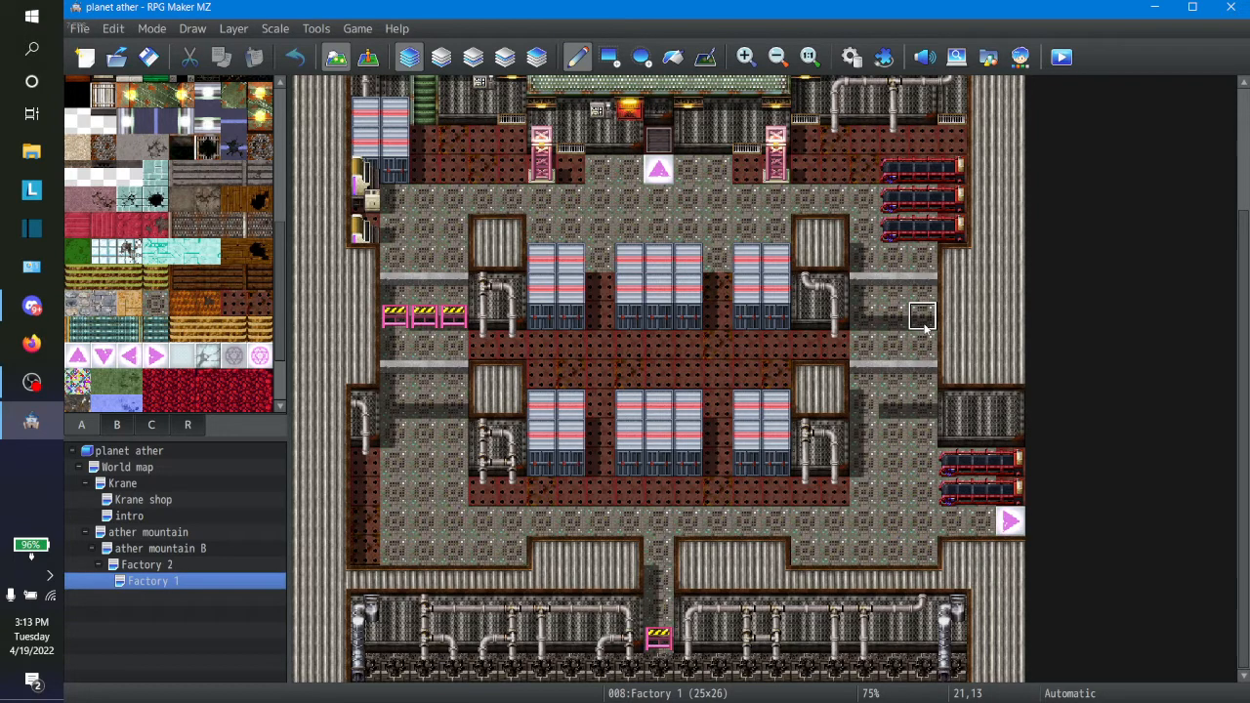
drag(925, 329, 1011, 332)
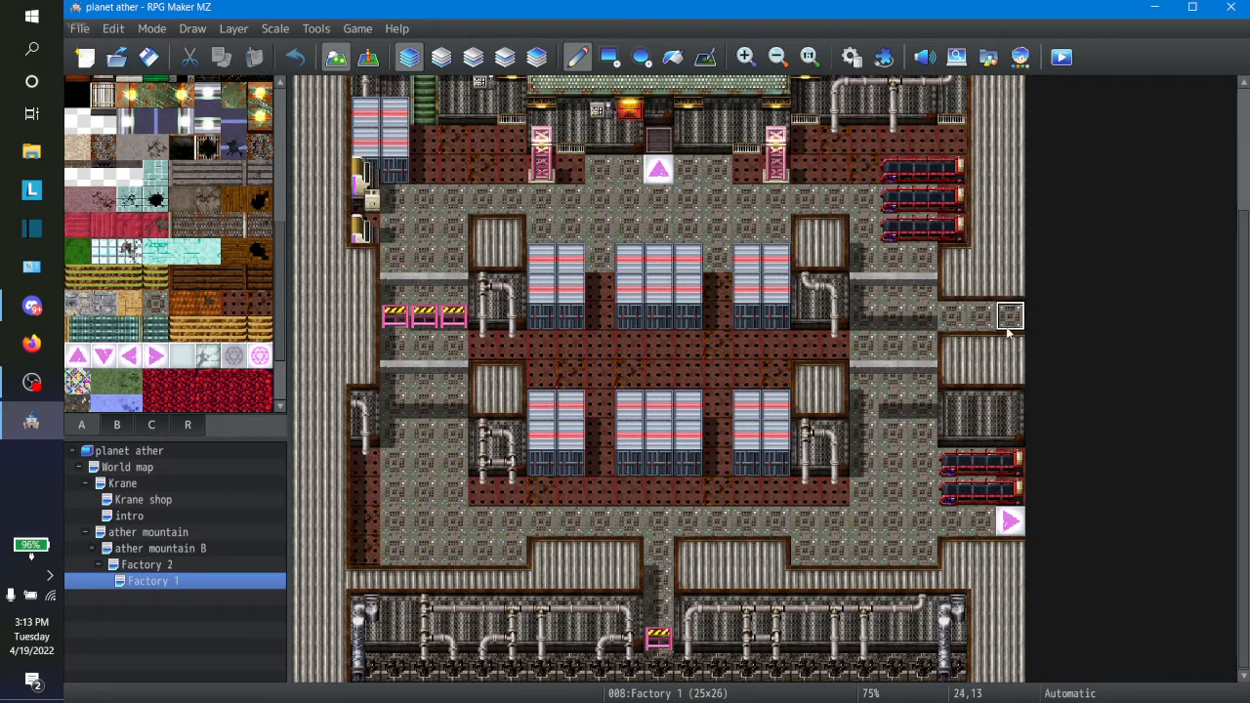
click(142, 566)
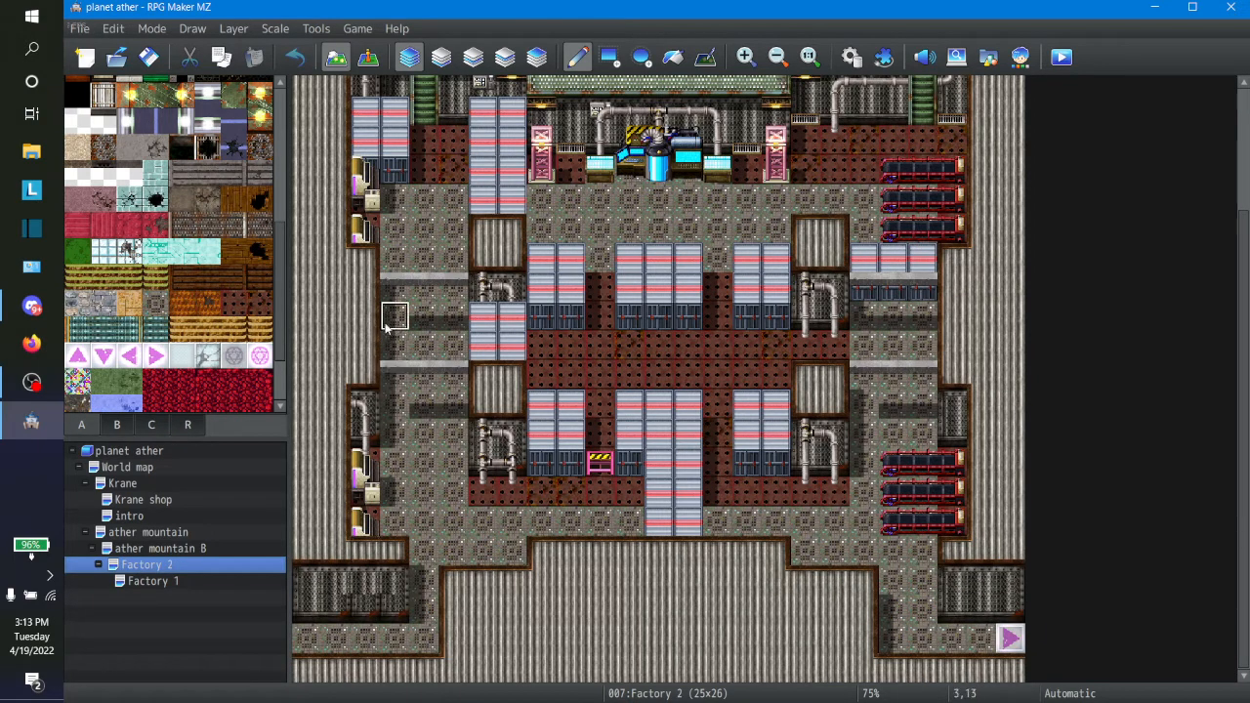
drag(387, 327, 304, 329)
click(365, 580)
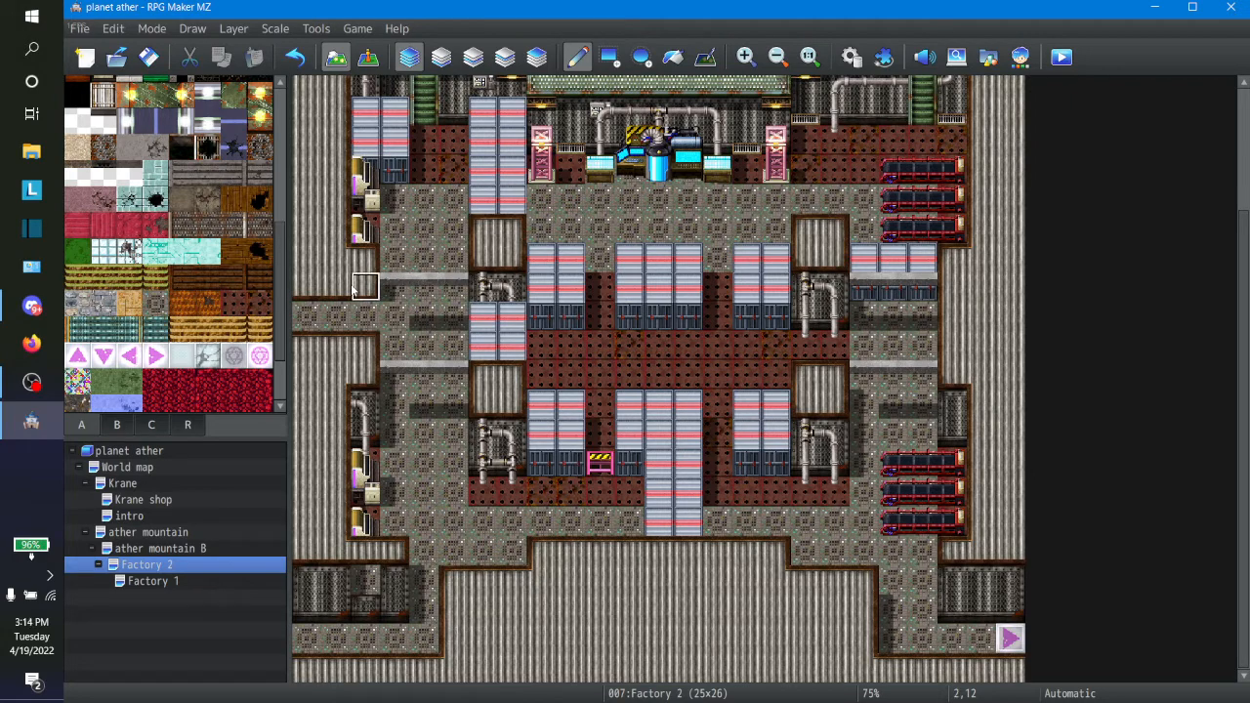
click(293, 59)
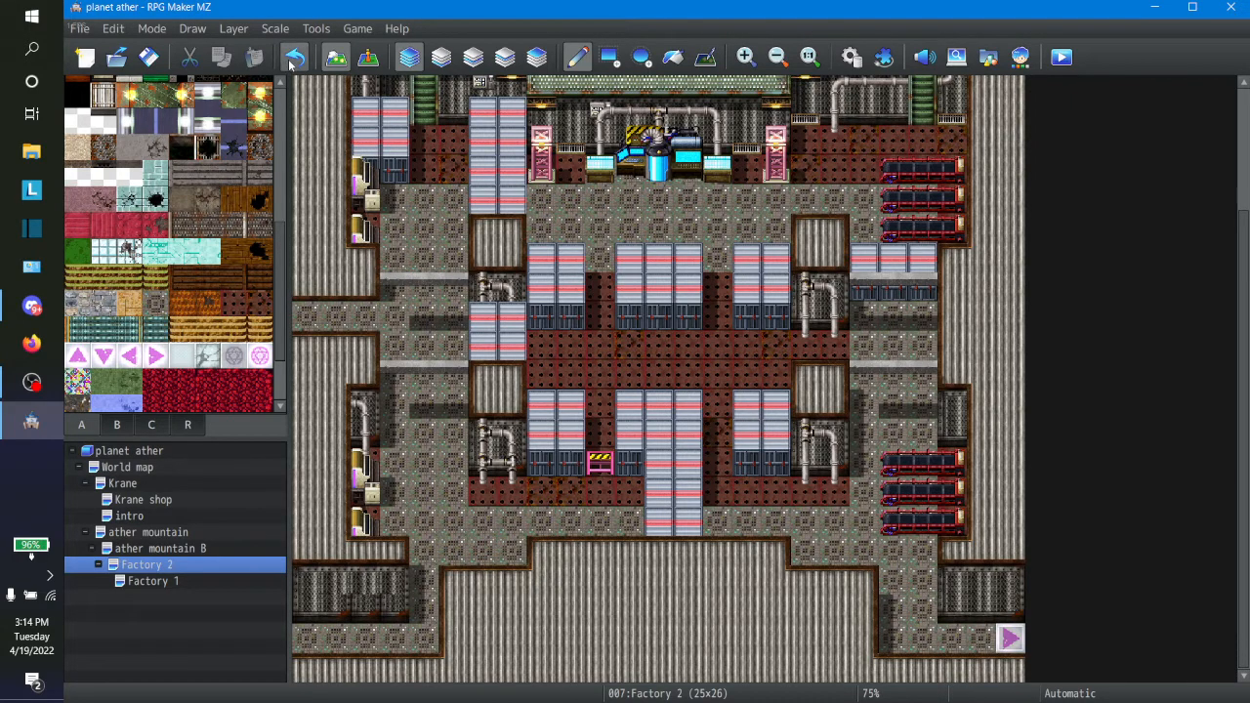
click(293, 59)
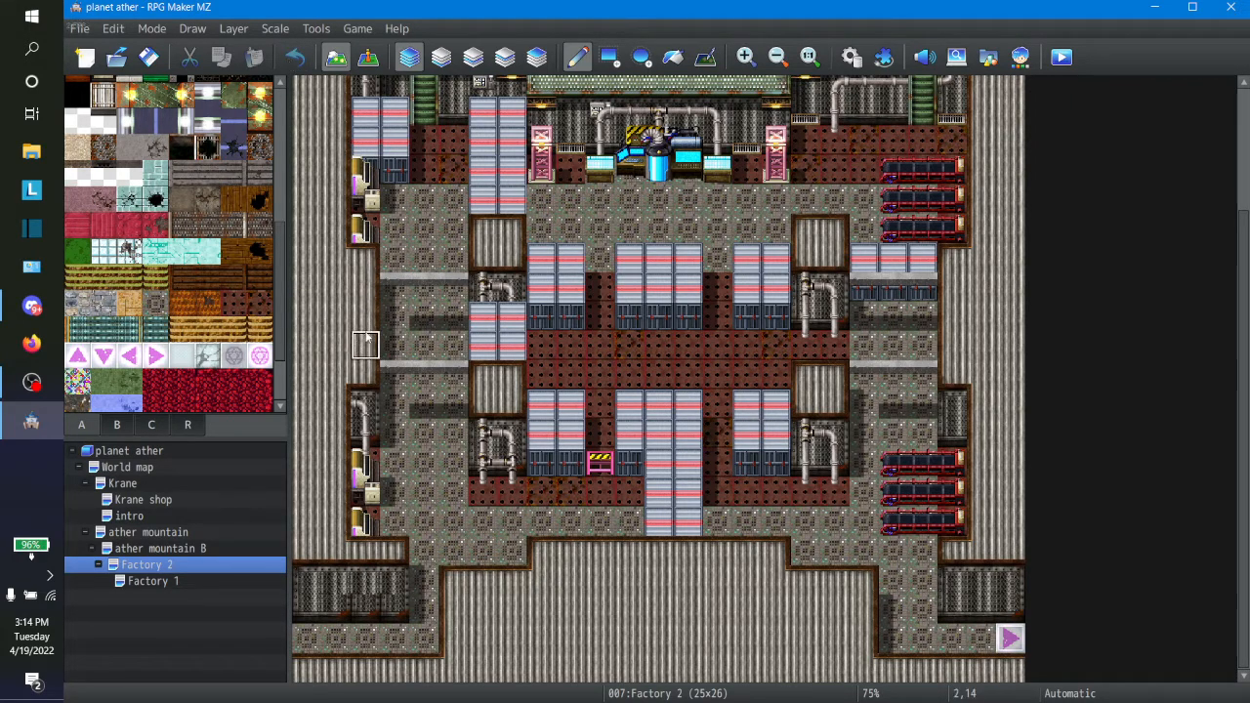
Step: Draw a one-tile-wide floor corridor along row 14 from Factory 2's left room to the west edge, with a two-tile-high metal wall above it
click(395, 350)
drag(381, 356, 308, 354)
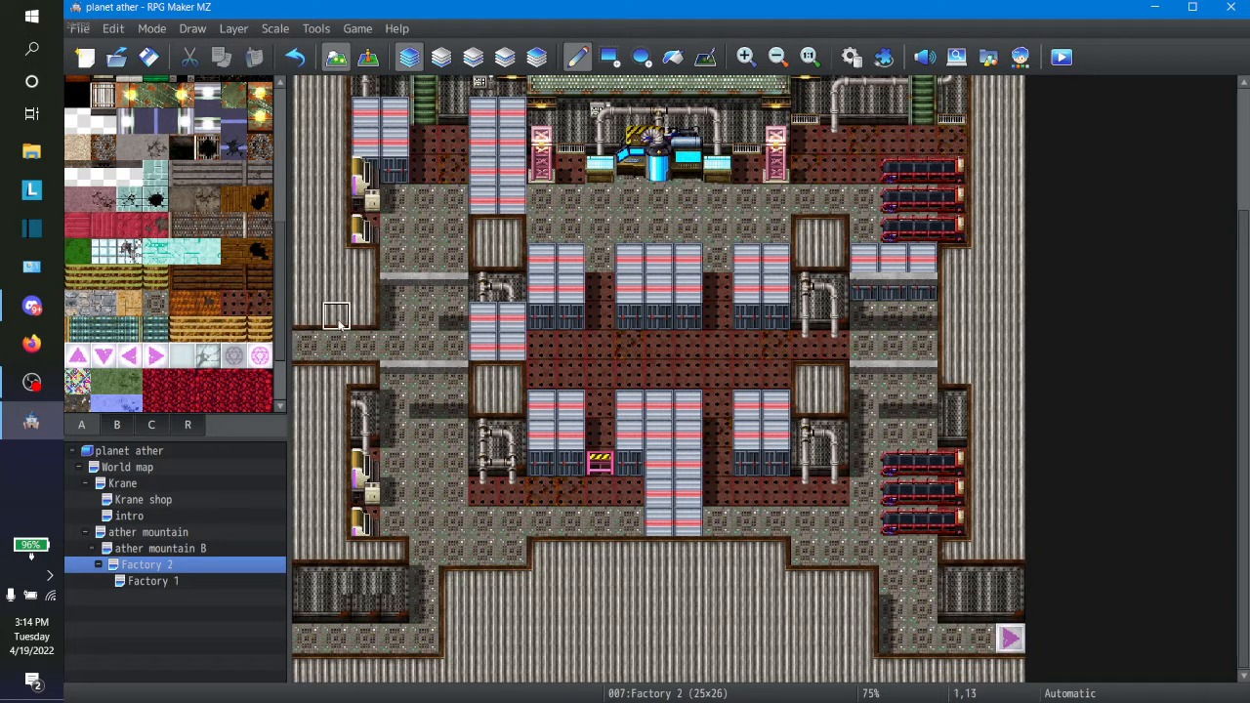
mouse_move(372, 322)
mouse_down()
mouse_move(311, 315)
mouse_move(330, 289)
mouse_move(367, 291)
mouse_up()
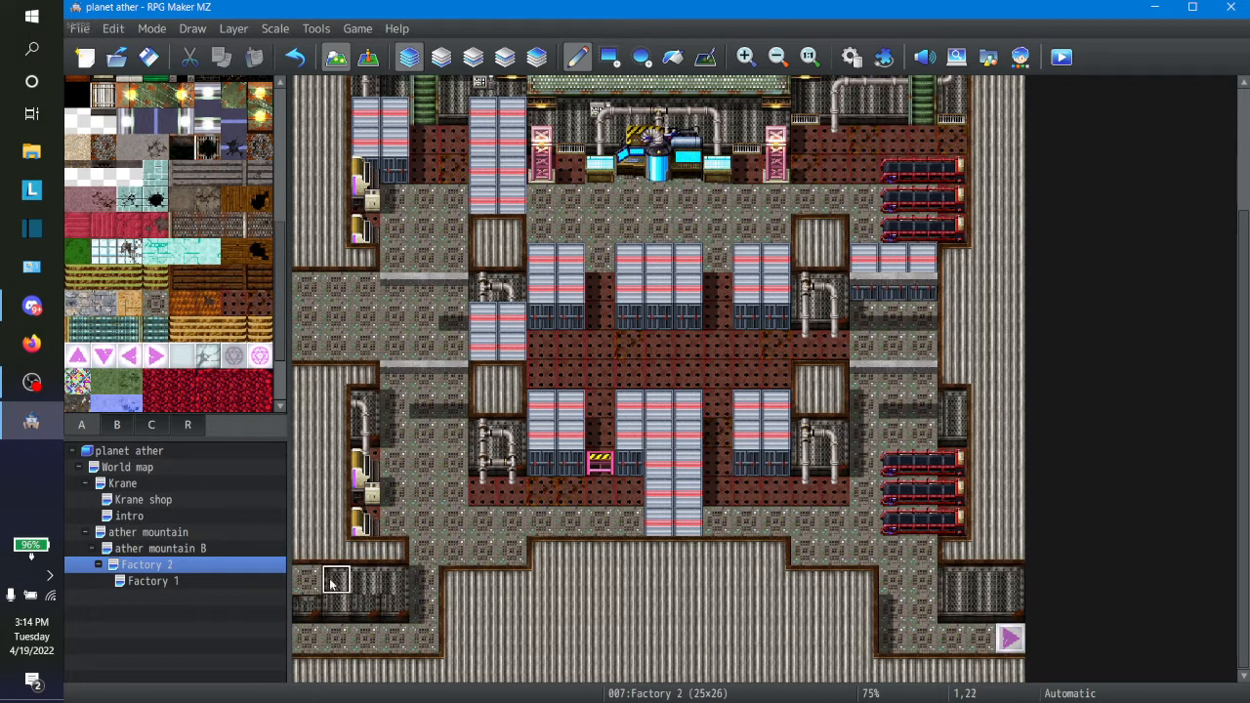
right_click(329, 582)
click(310, 583)
mouse_move(305, 293)
mouse_down()
mouse_move(304, 283)
mouse_move(358, 285)
mouse_move(362, 316)
mouse_move(302, 317)
mouse_up()
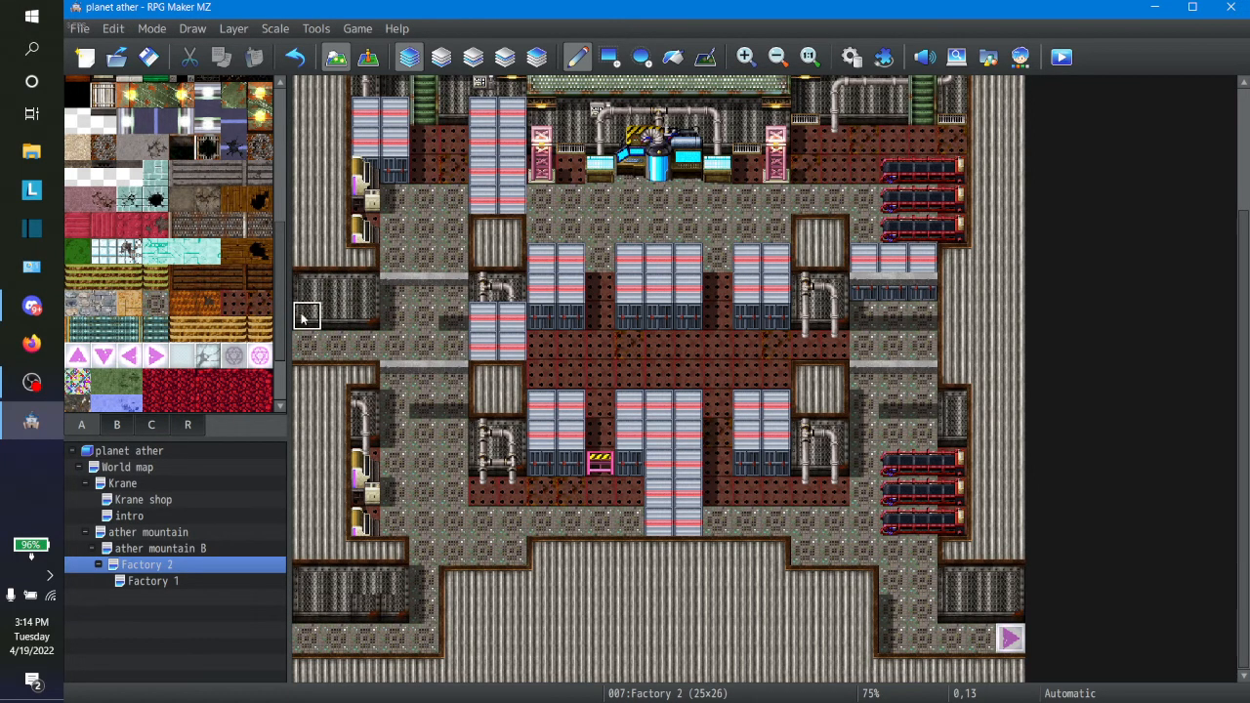
Step: On the Factory 1 map, shift the two lower-right red machines two tiles to the left by copying their tile block
click(160, 586)
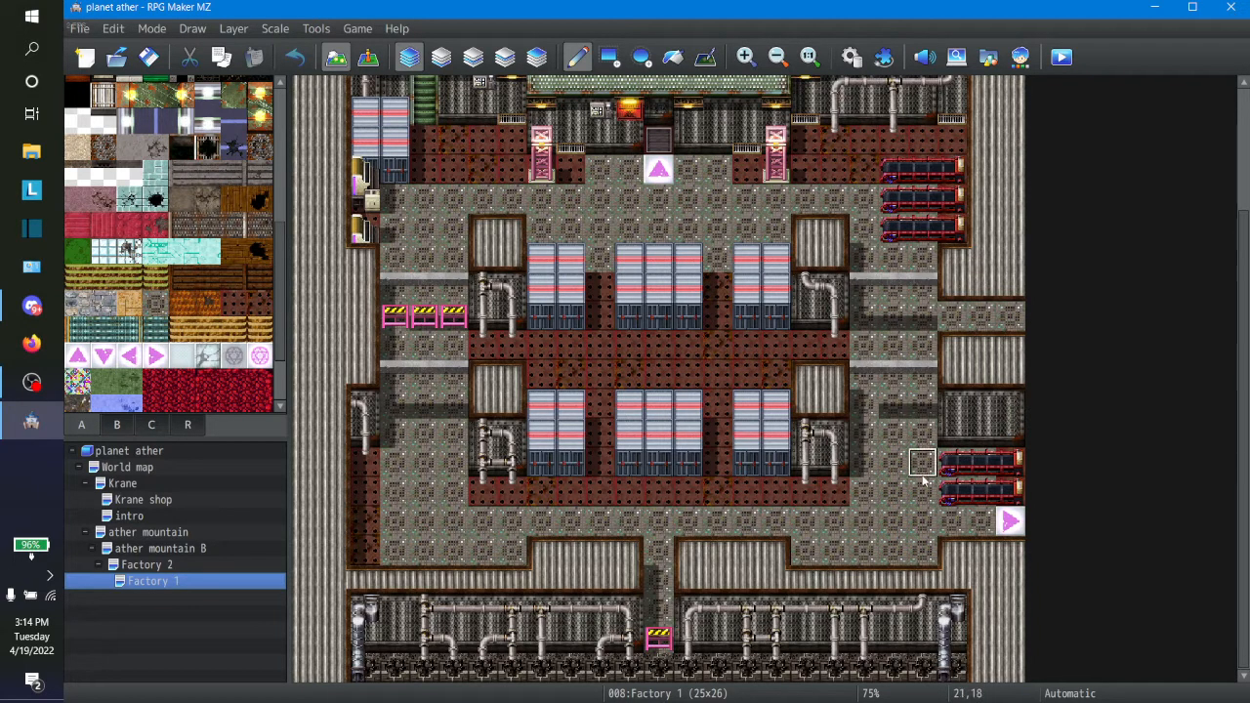
right_drag(922, 479, 1005, 516)
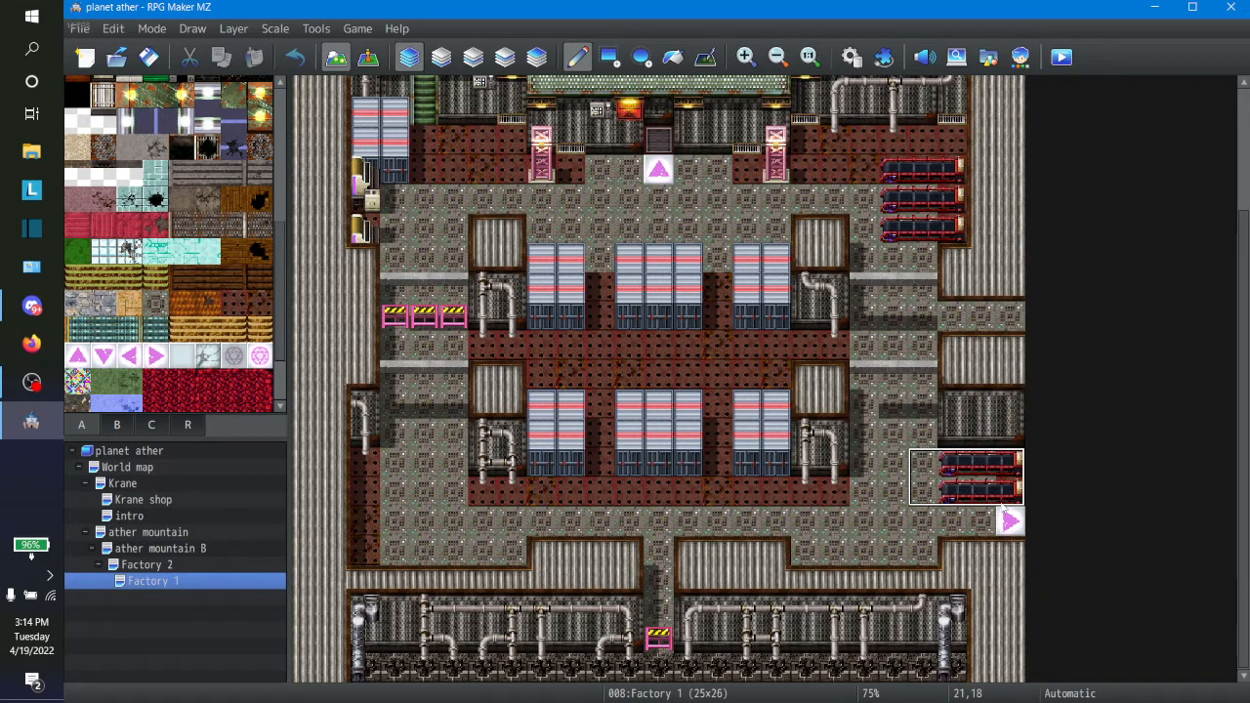
click(977, 506)
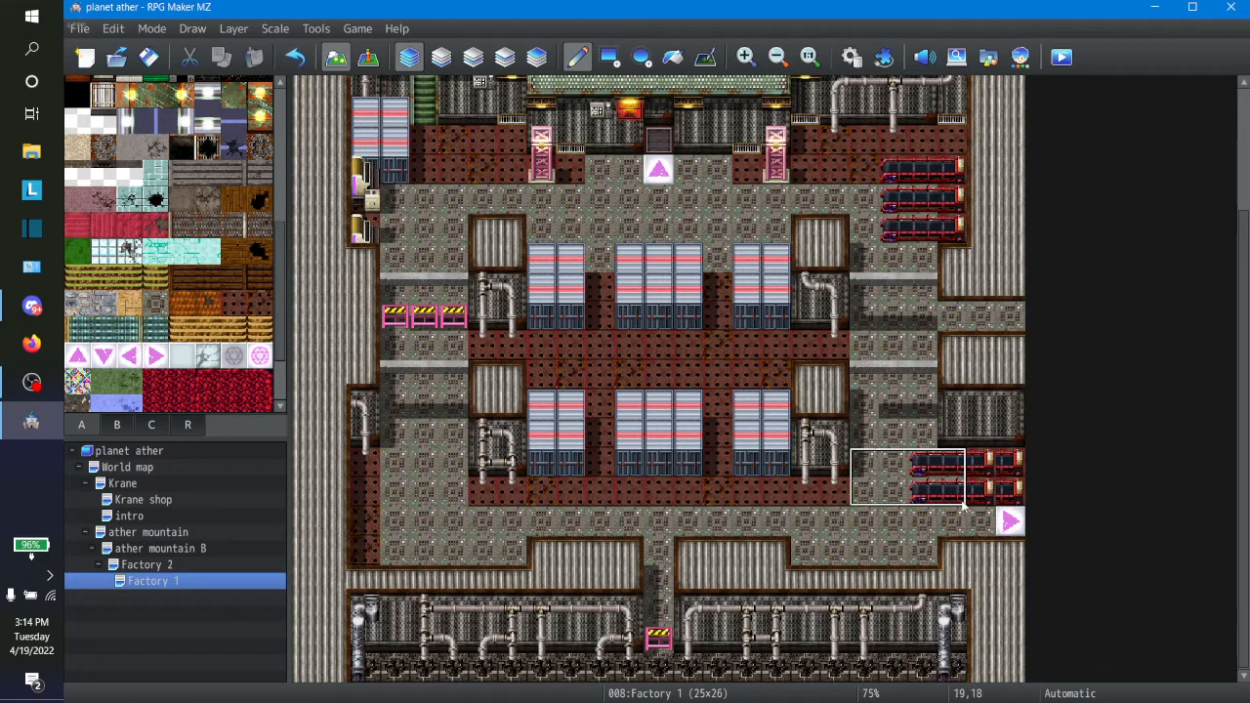
click(940, 496)
Step: Fill Factory 1's old lower-right exit corridor with ceiling and add a third red machine below the two lower-right ones
right_click(883, 437)
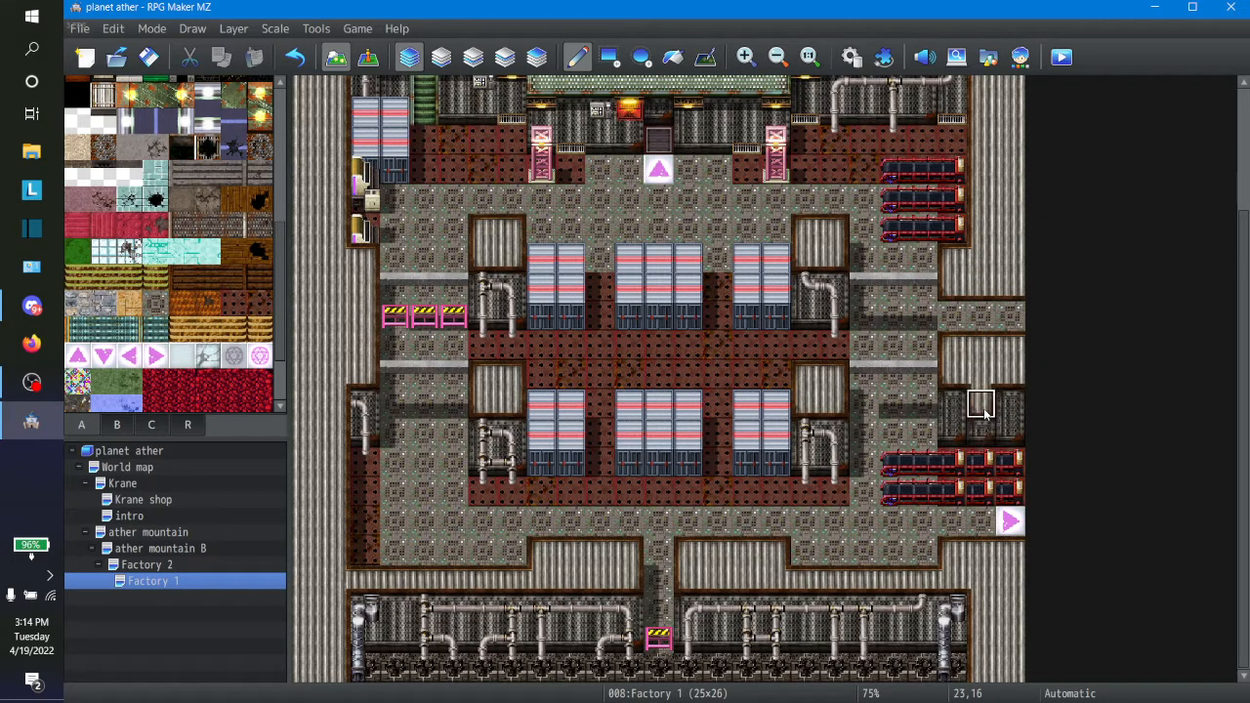
mouse_move(983, 408)
mouse_down()
mouse_move(982, 464)
mouse_move(1010, 493)
mouse_move(1015, 434)
mouse_move(1010, 405)
mouse_move(1010, 522)
mouse_move(981, 525)
mouse_up()
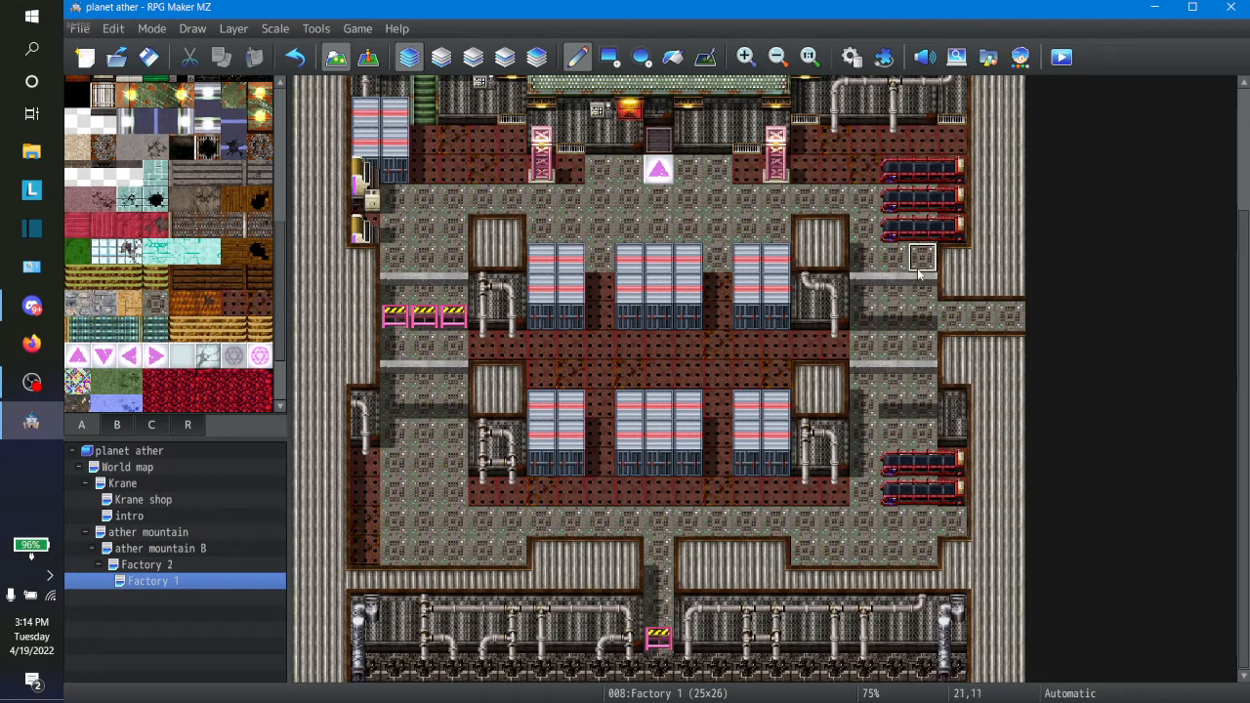
right_drag(889, 237, 959, 227)
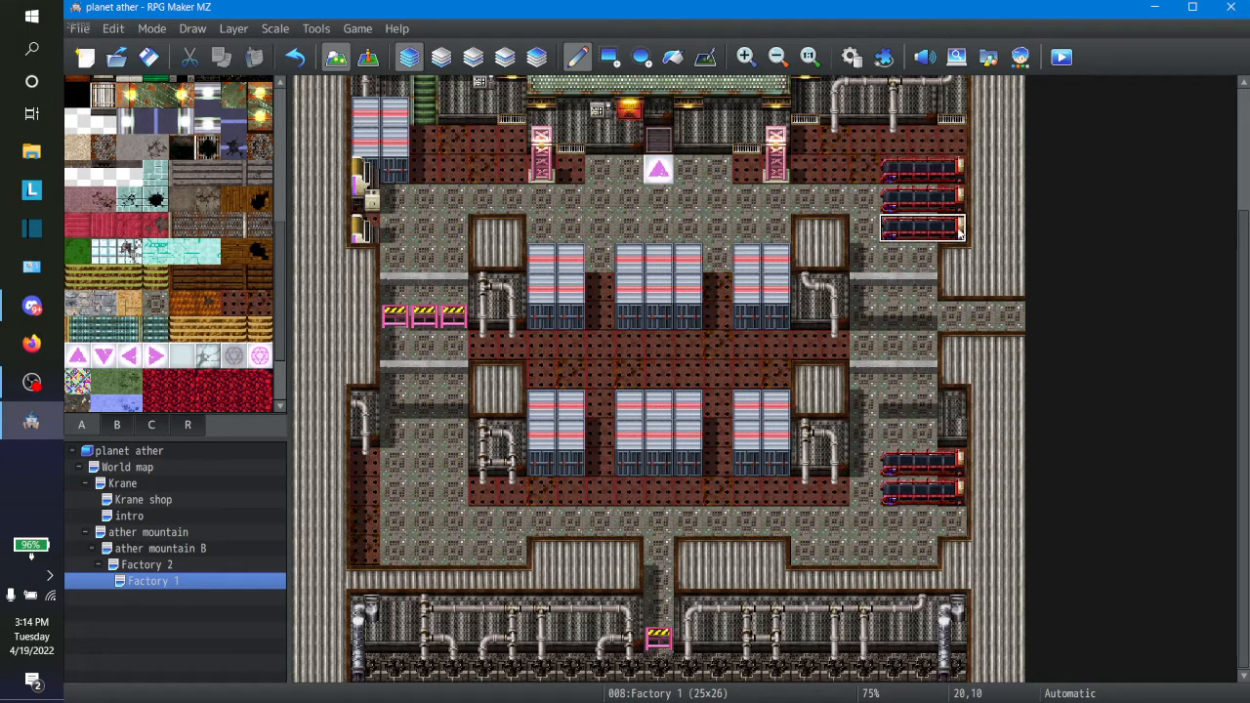
click(894, 521)
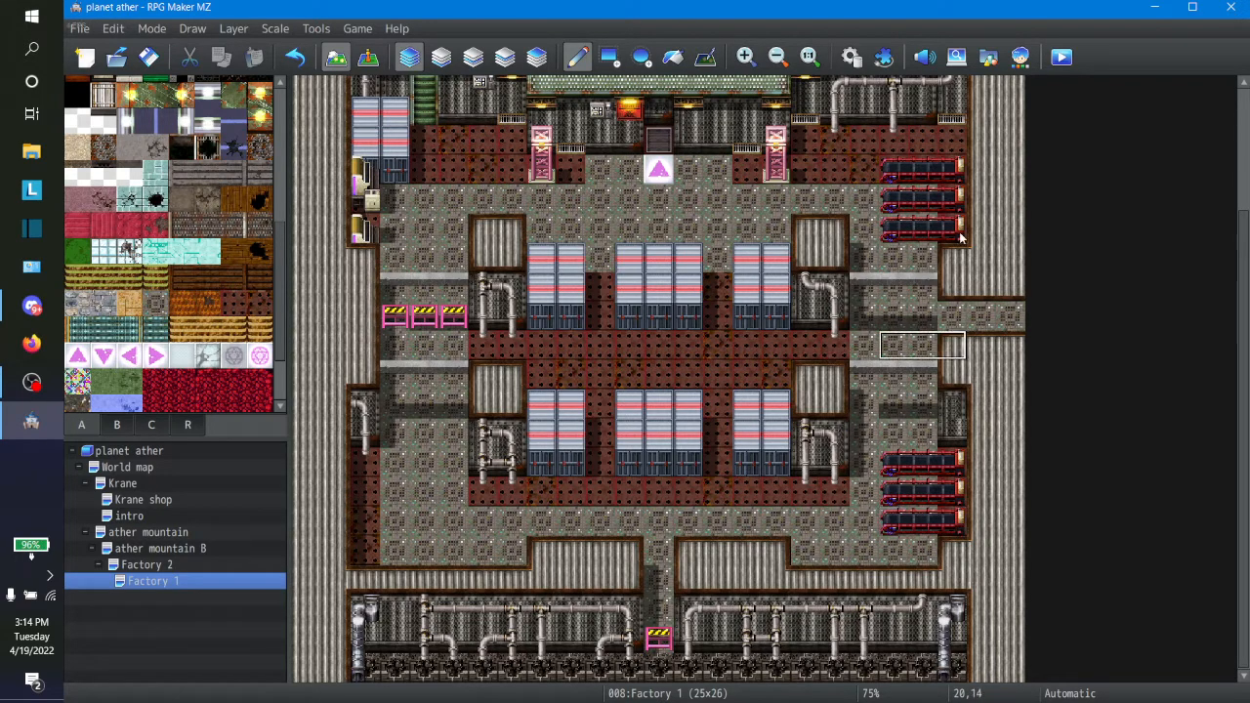
Step: Draw a one-tile-wide floor corridor along row 14 from Factory 1's right room to the east edge
right_click(959, 313)
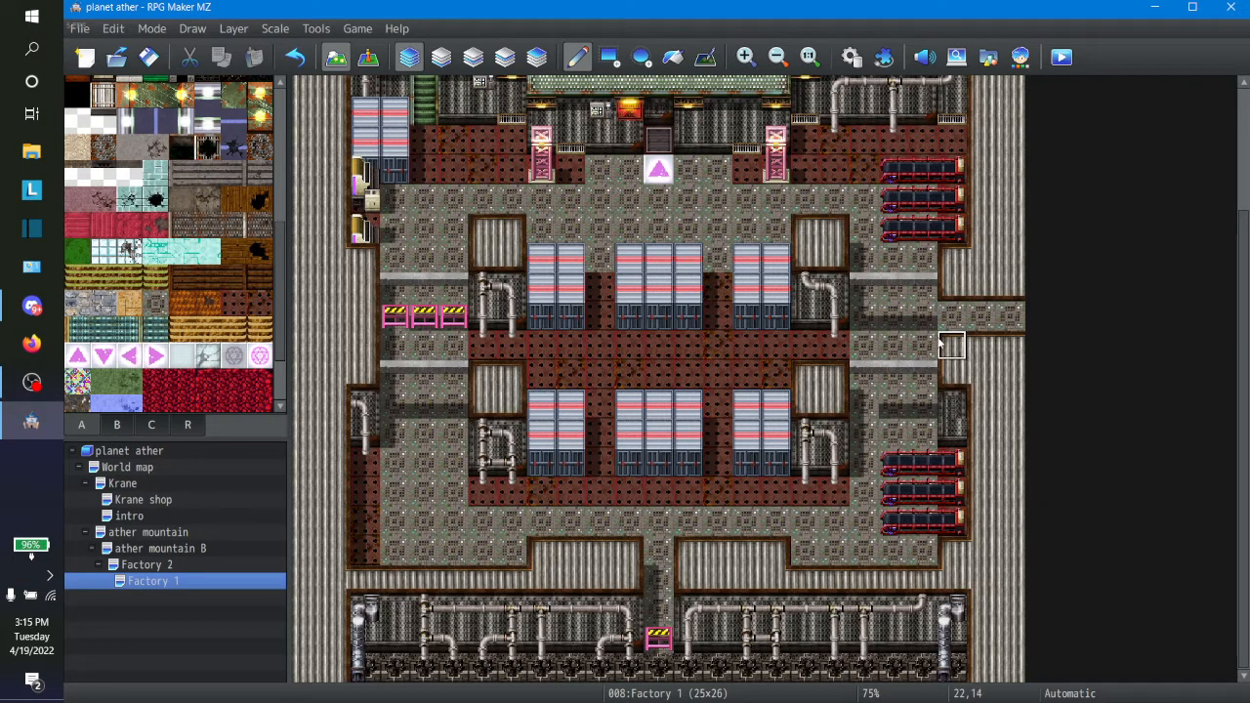
click(949, 350)
drag(949, 349, 1011, 349)
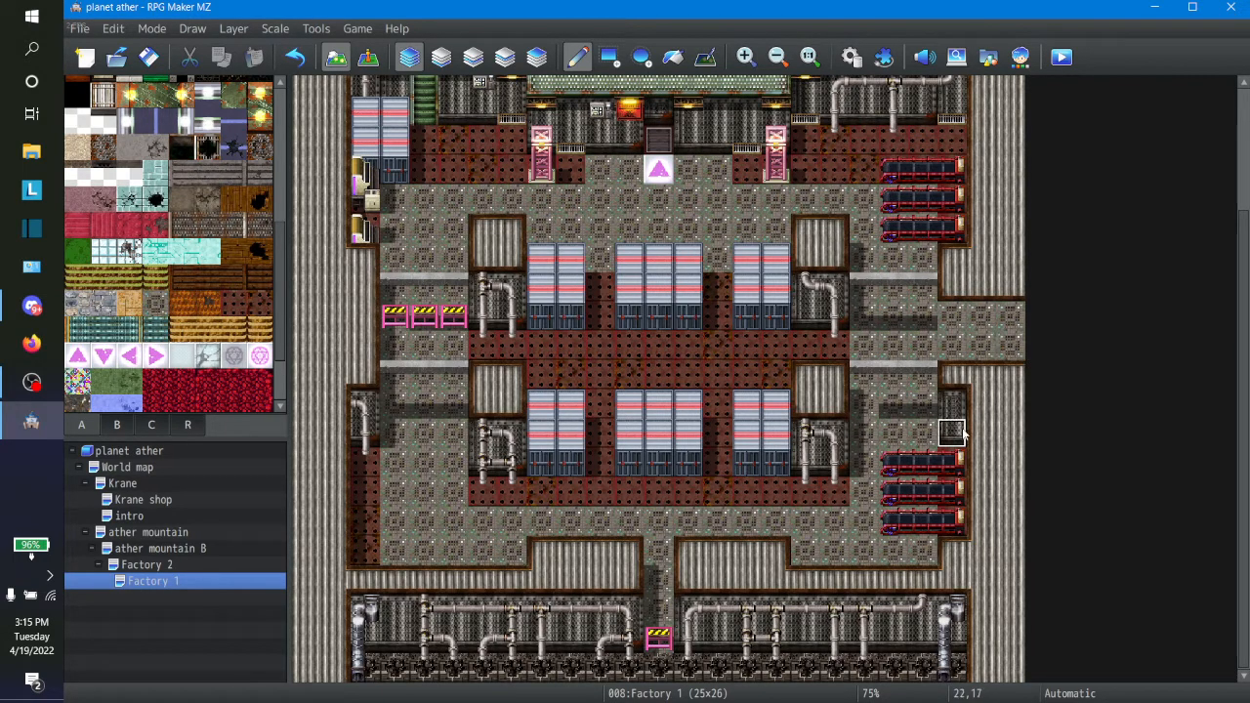
Step: Paint a two-tile-high metal wall above Factory 1's row 14 corridor and place a right-arrow tile at its east end
click(957, 290)
drag(1017, 302, 947, 318)
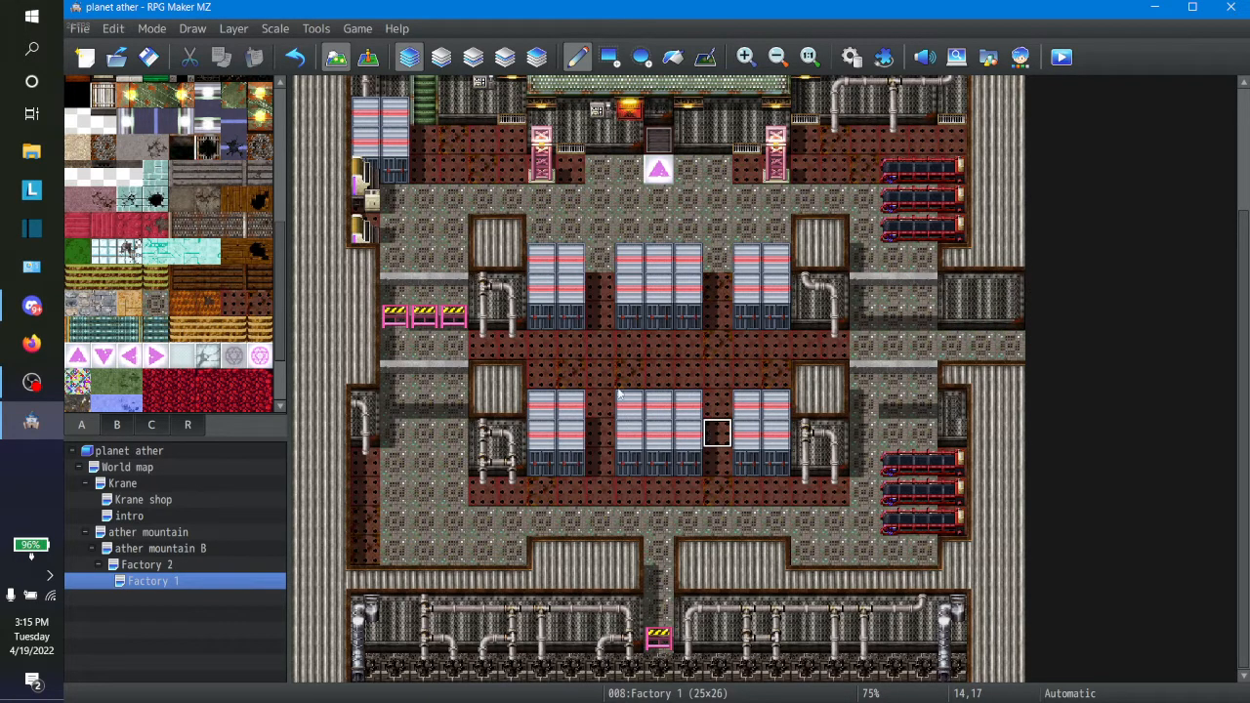
click(156, 355)
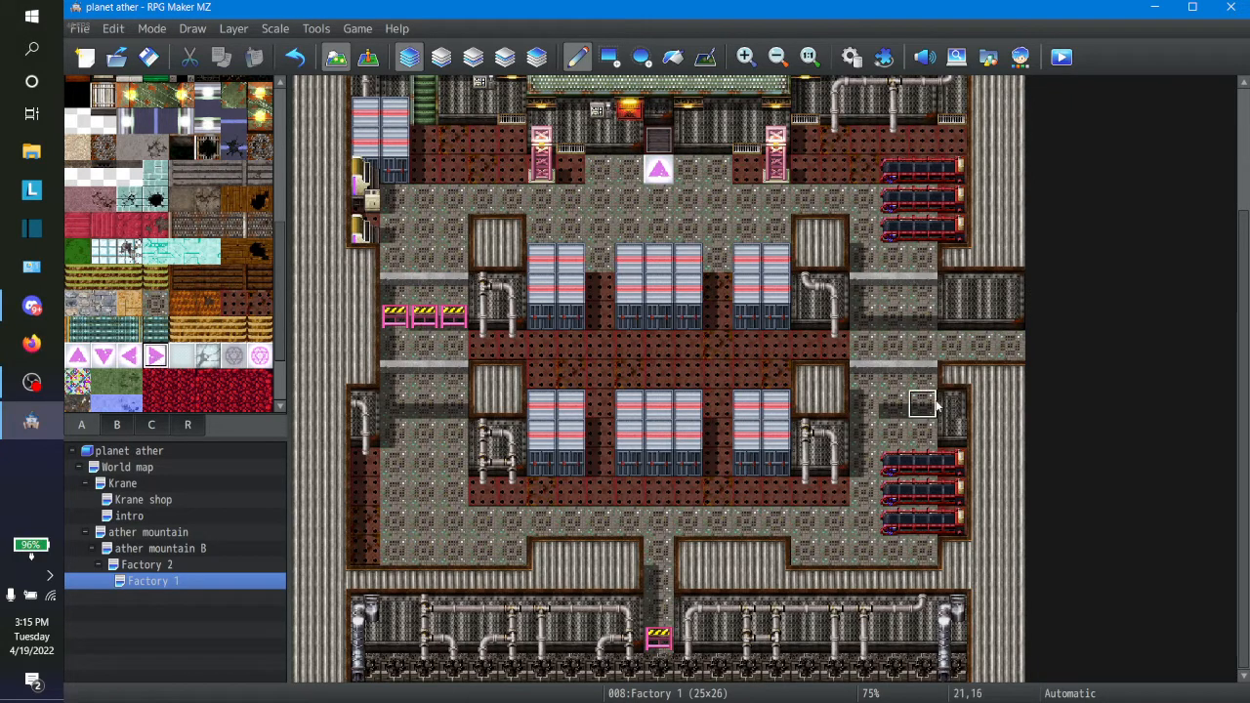
click(1010, 346)
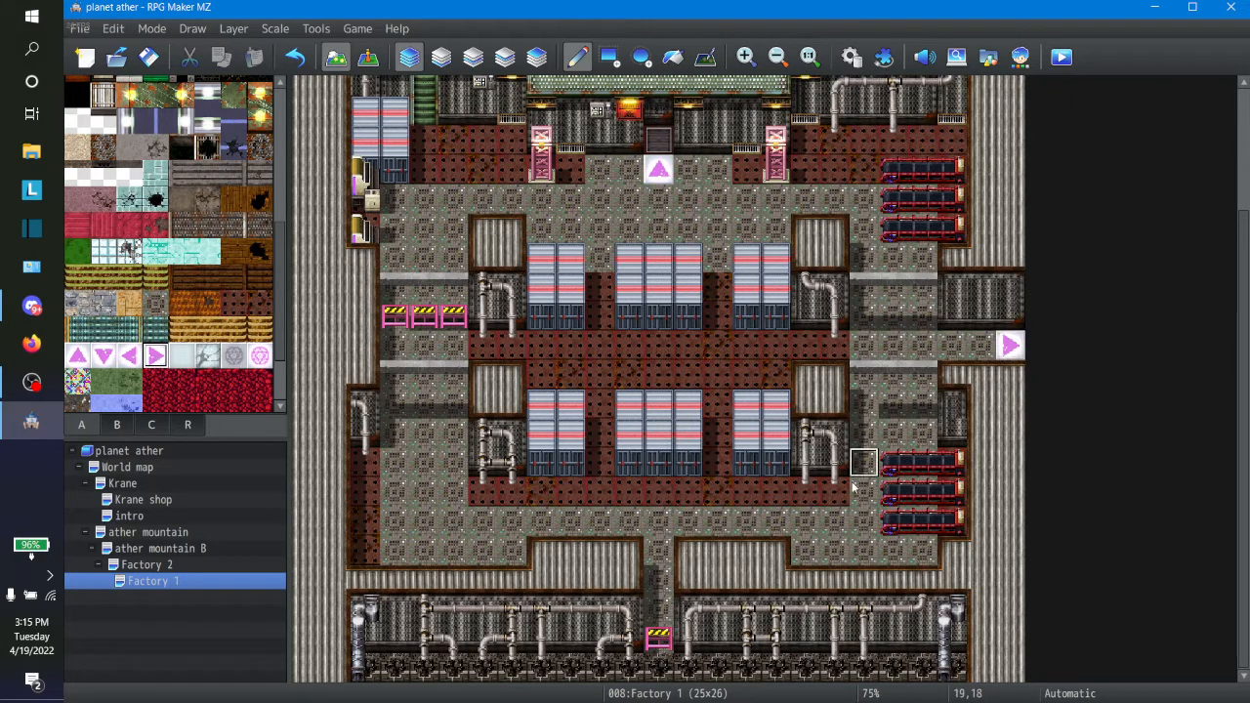
Step: On the Factory 2 map, cover the lower-left corridor and its metal wall with ceiling using the Rectangle tool
click(152, 568)
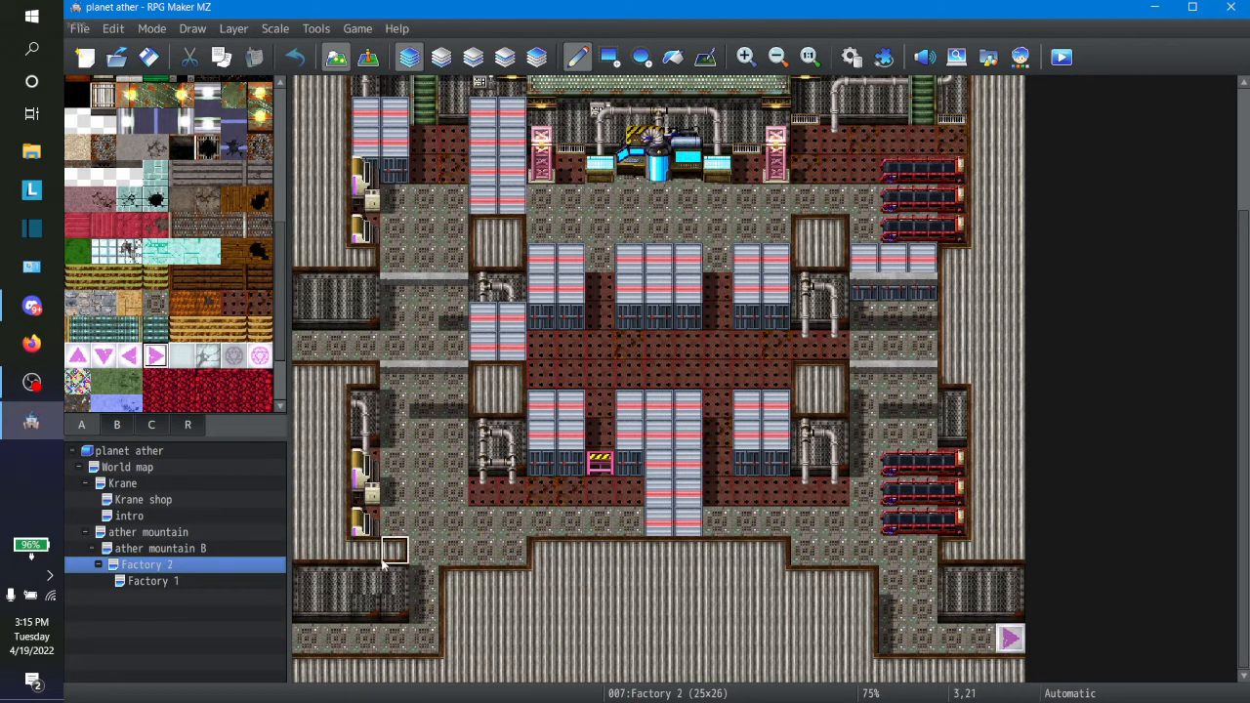
click(609, 57)
drag(396, 580, 305, 662)
click(422, 642)
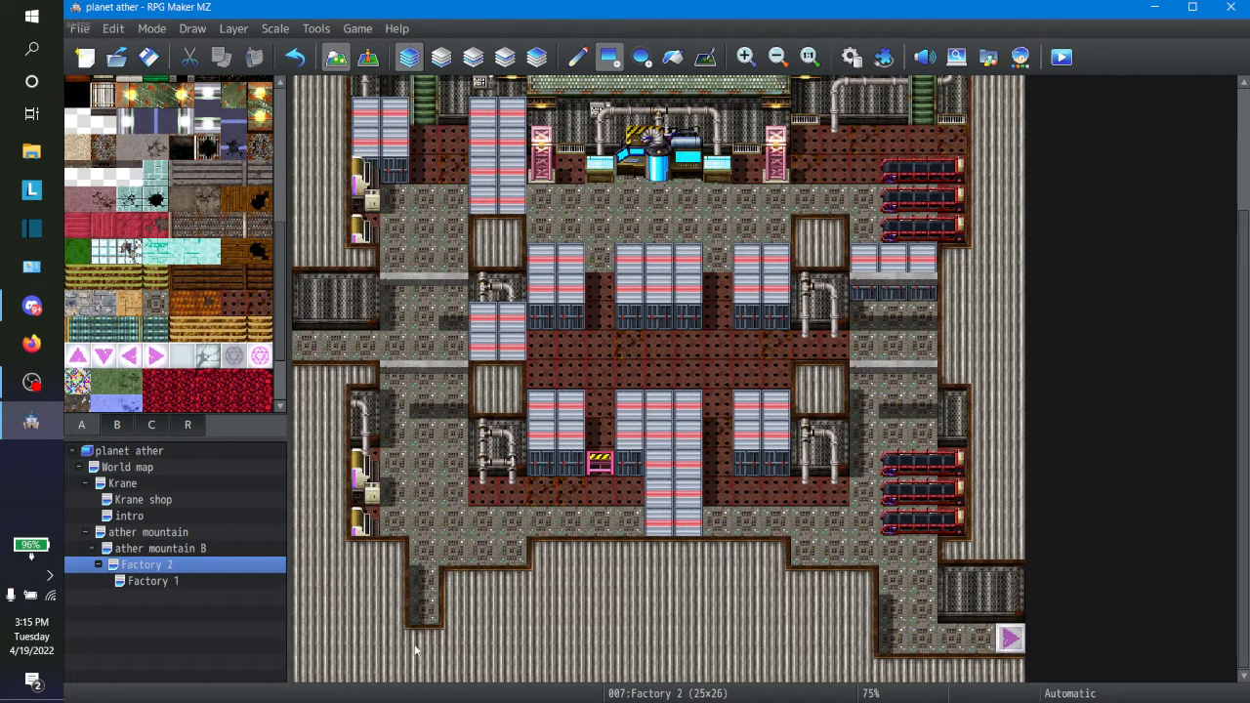
click(418, 609)
click(426, 641)
click(453, 639)
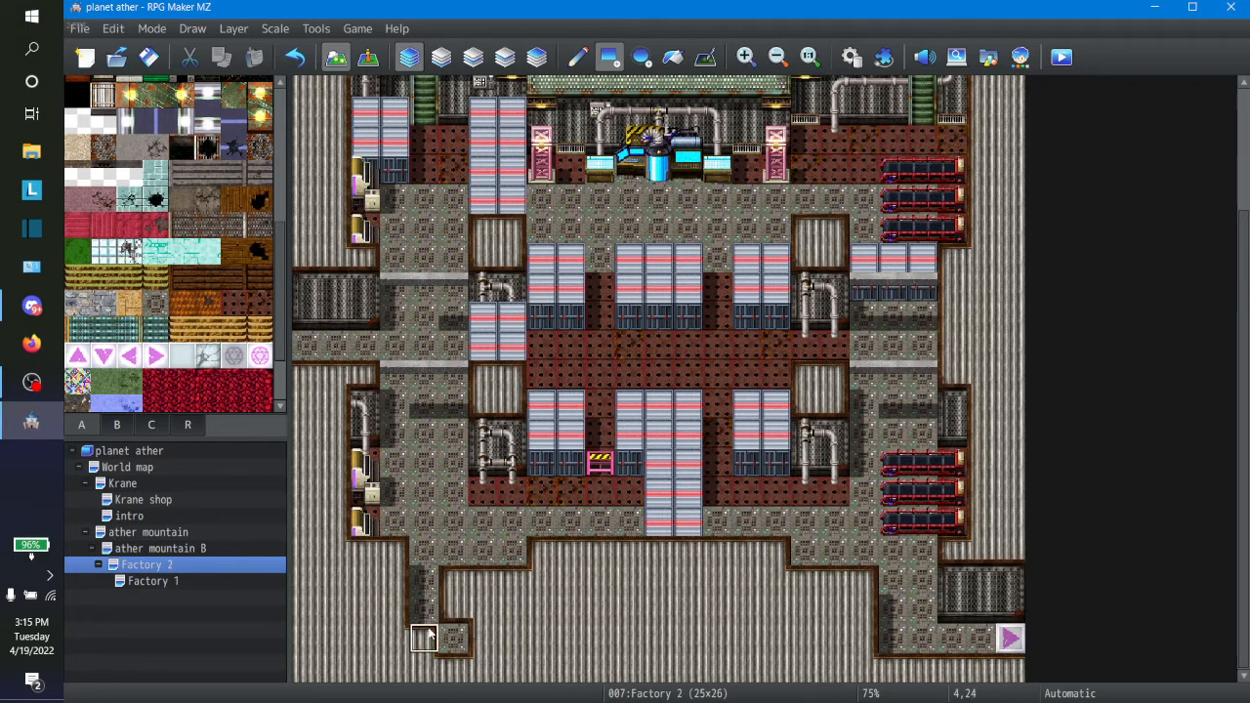
drag(423, 632, 415, 617)
click(454, 639)
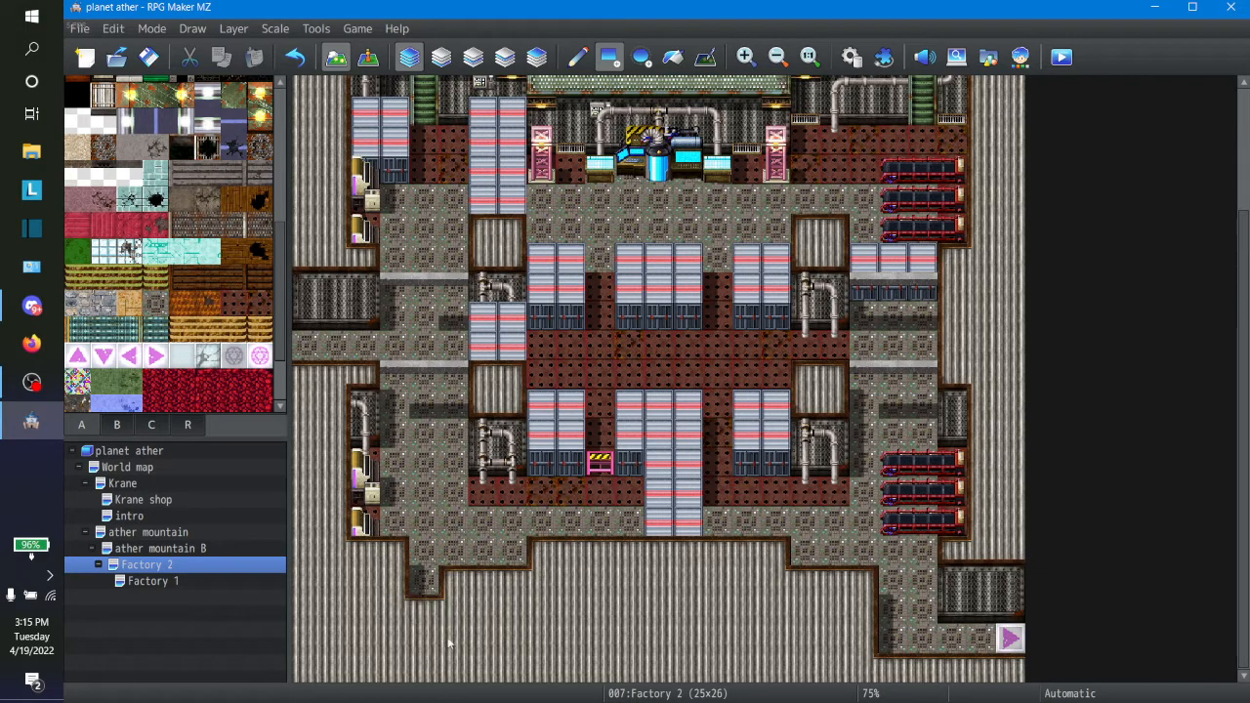
click(426, 581)
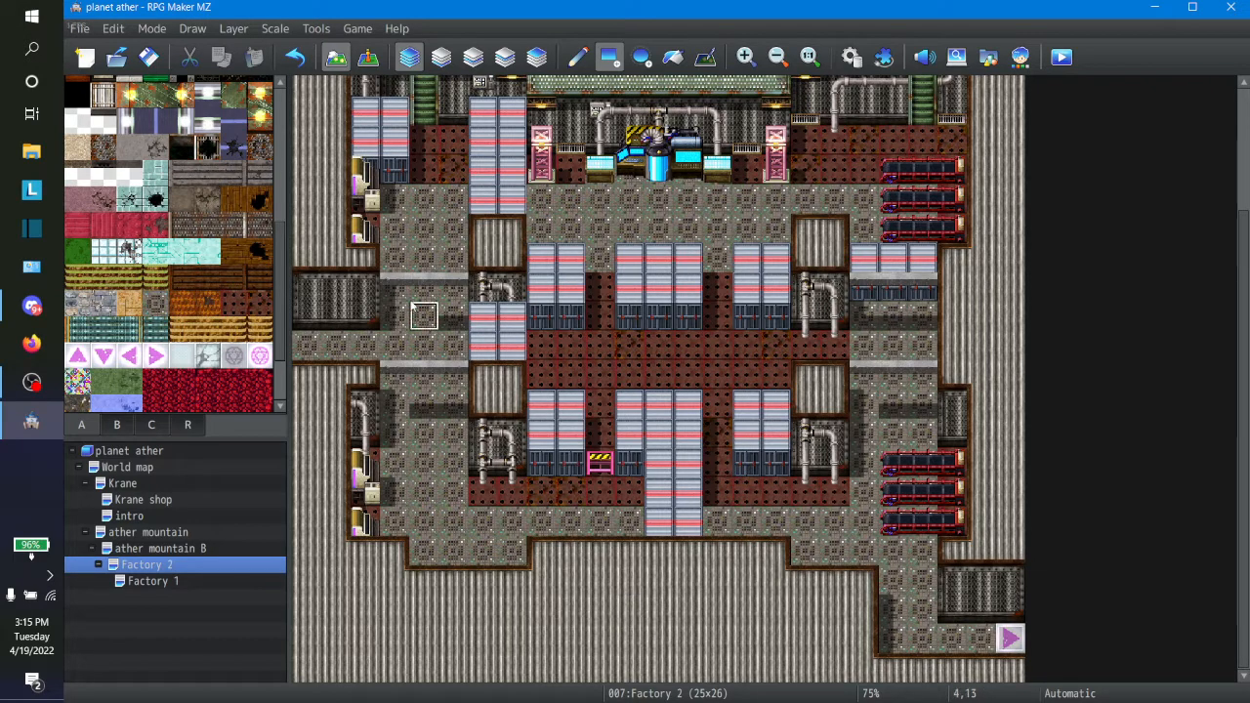
Step: Place a left-arrow tile at the west end of Factory 2's row 14 corridor and add a transfer event there to Factory 1 (24,14)
click(128, 356)
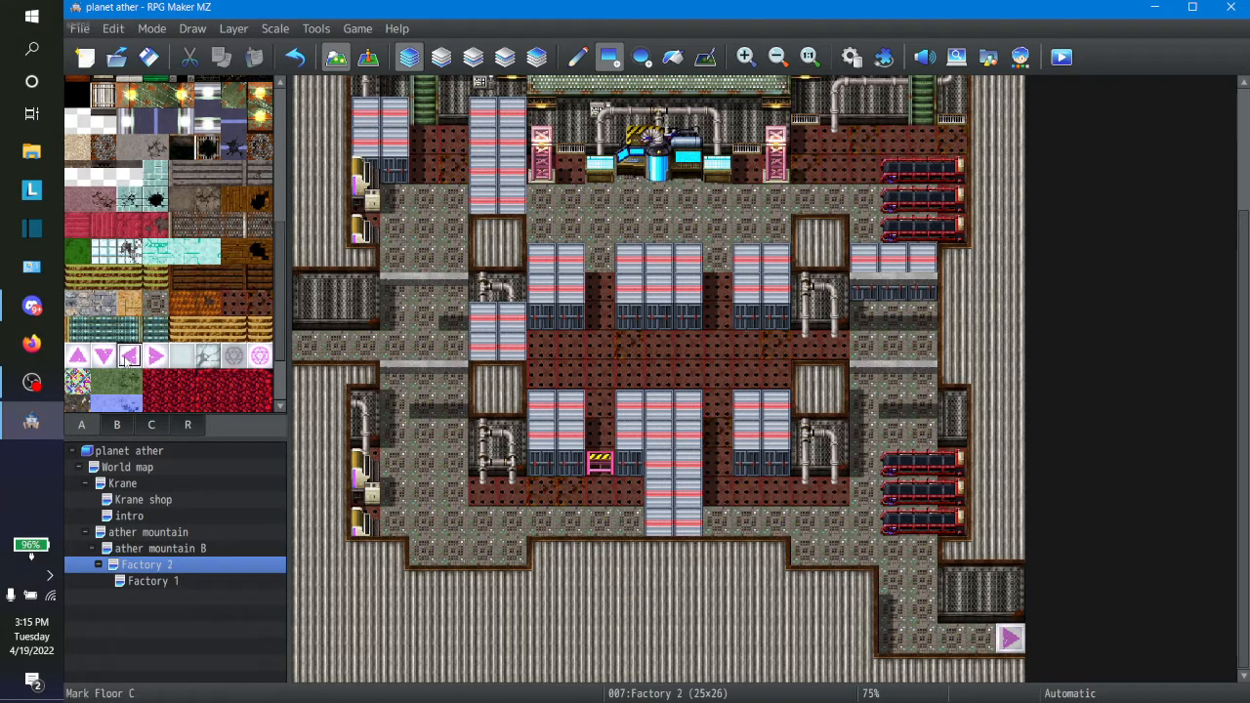
click(293, 352)
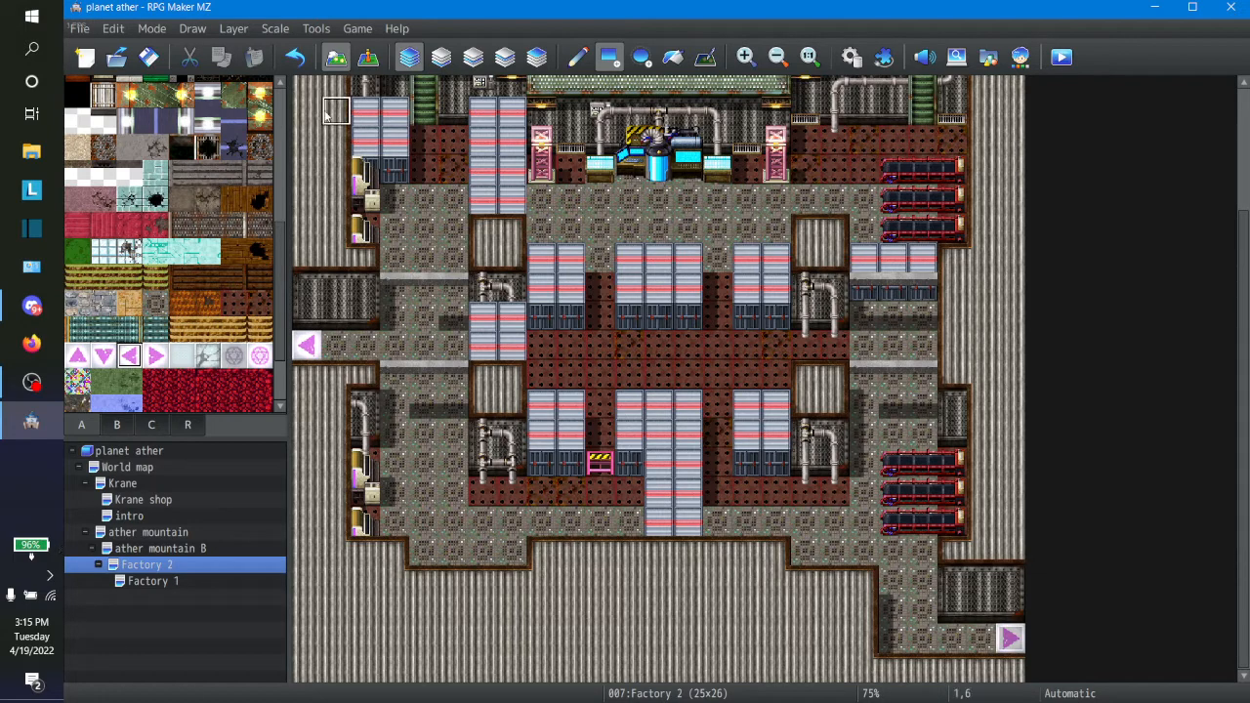
click(368, 56)
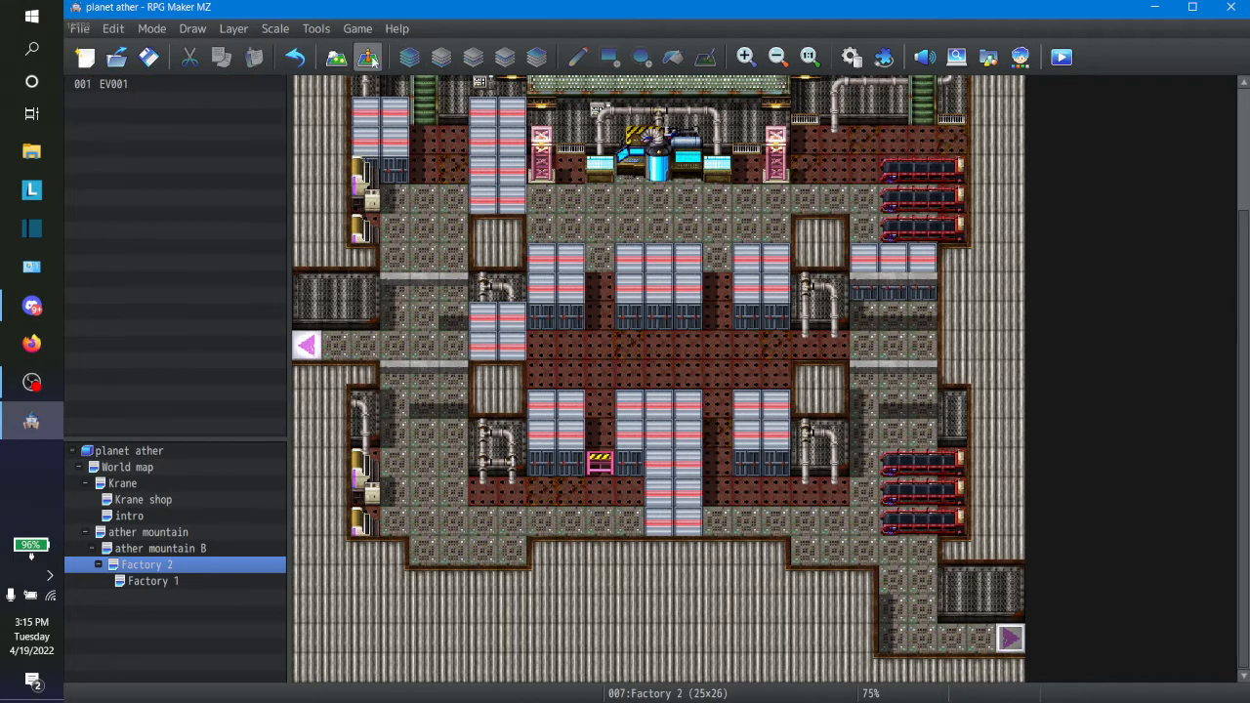
click(306, 353)
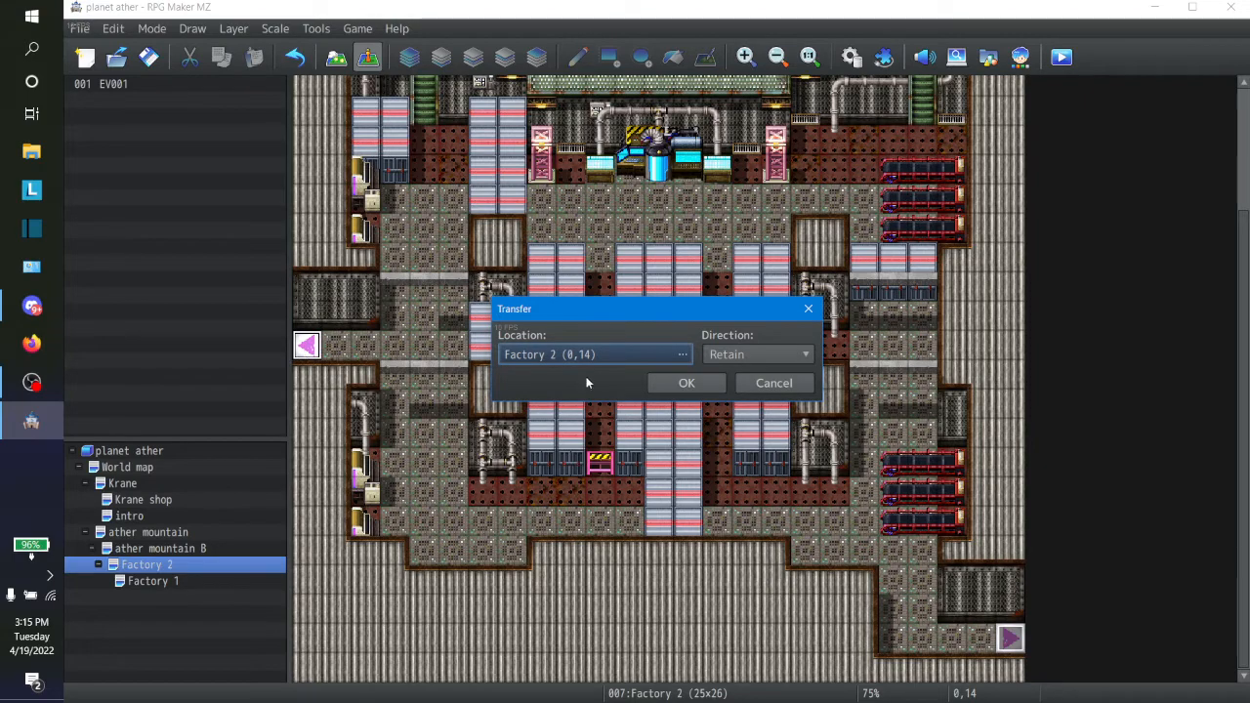
click(609, 356)
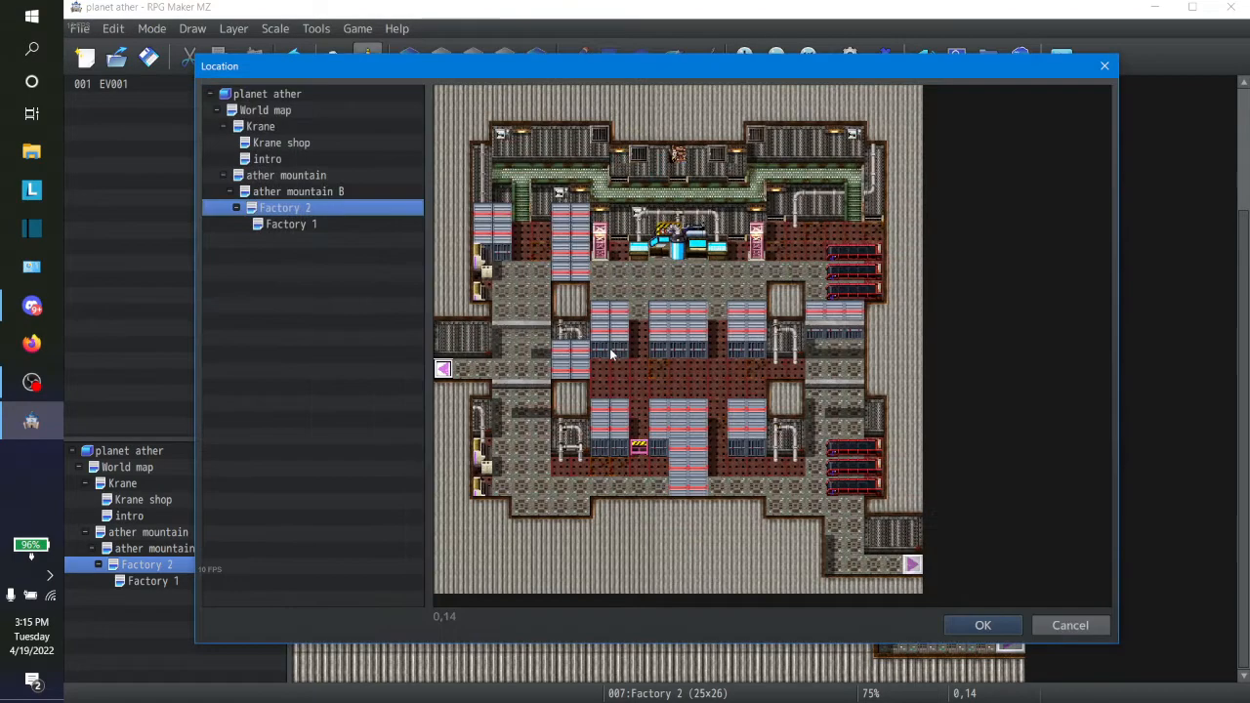
click(315, 223)
click(912, 368)
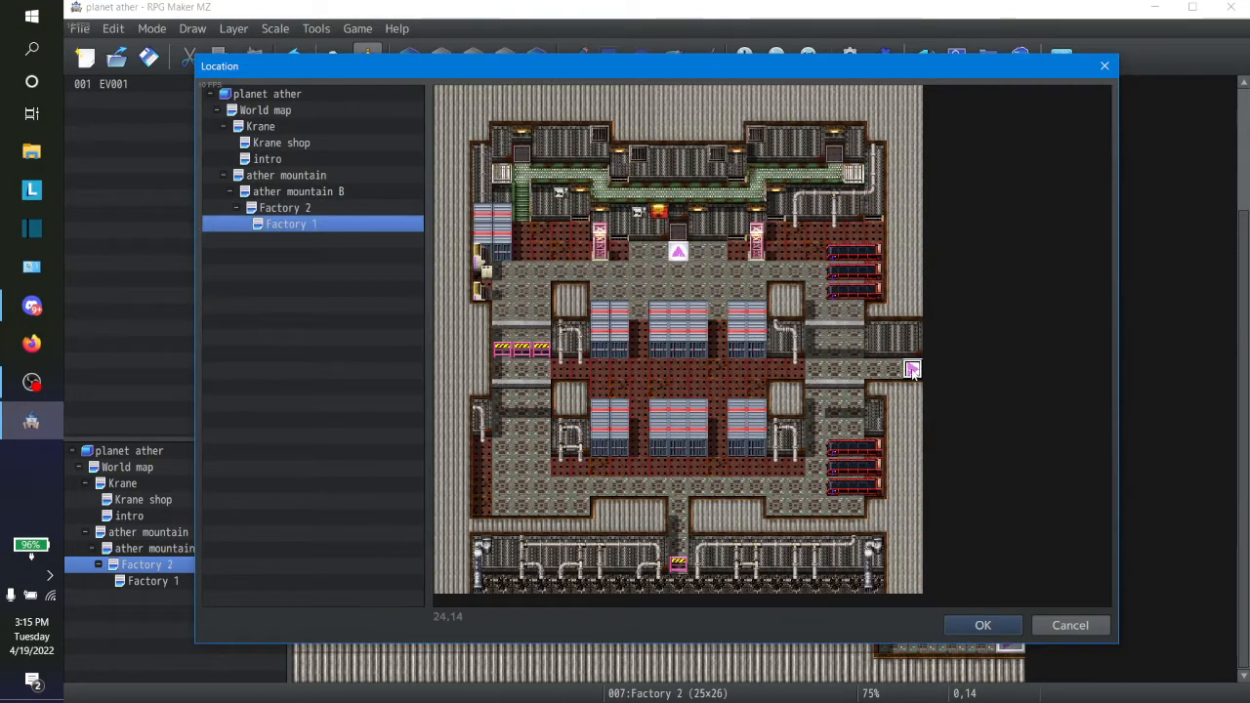
click(982, 624)
click(701, 381)
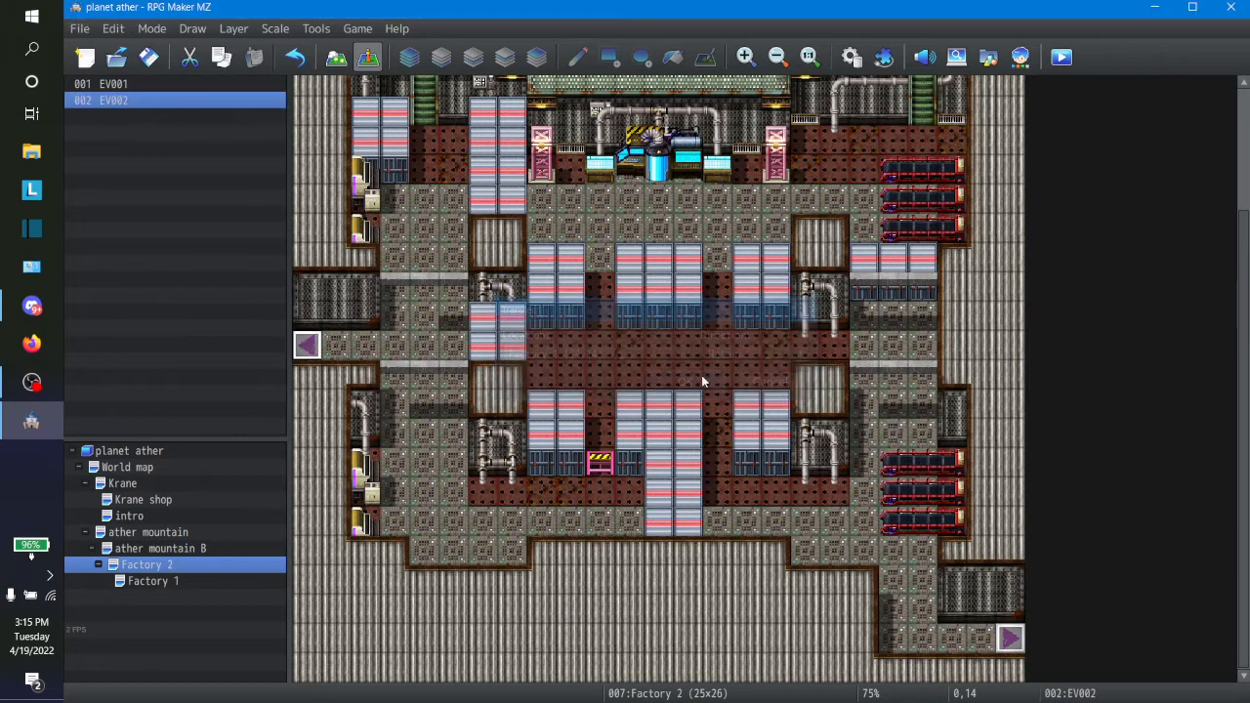
Step: On the Factory 1 map, add a transfer event at the right-arrow tile (24,14) leading to Factory 2 (0,14) with direction Retain
click(139, 583)
right_click(139, 584)
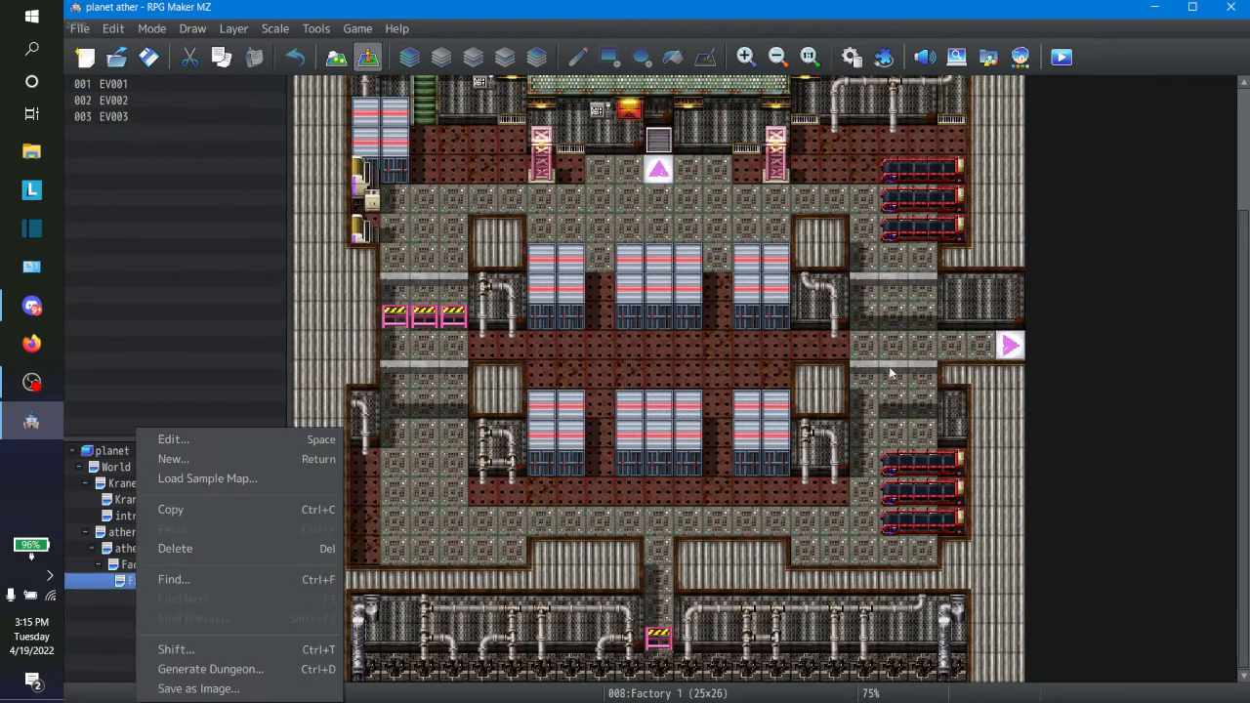
click(1000, 361)
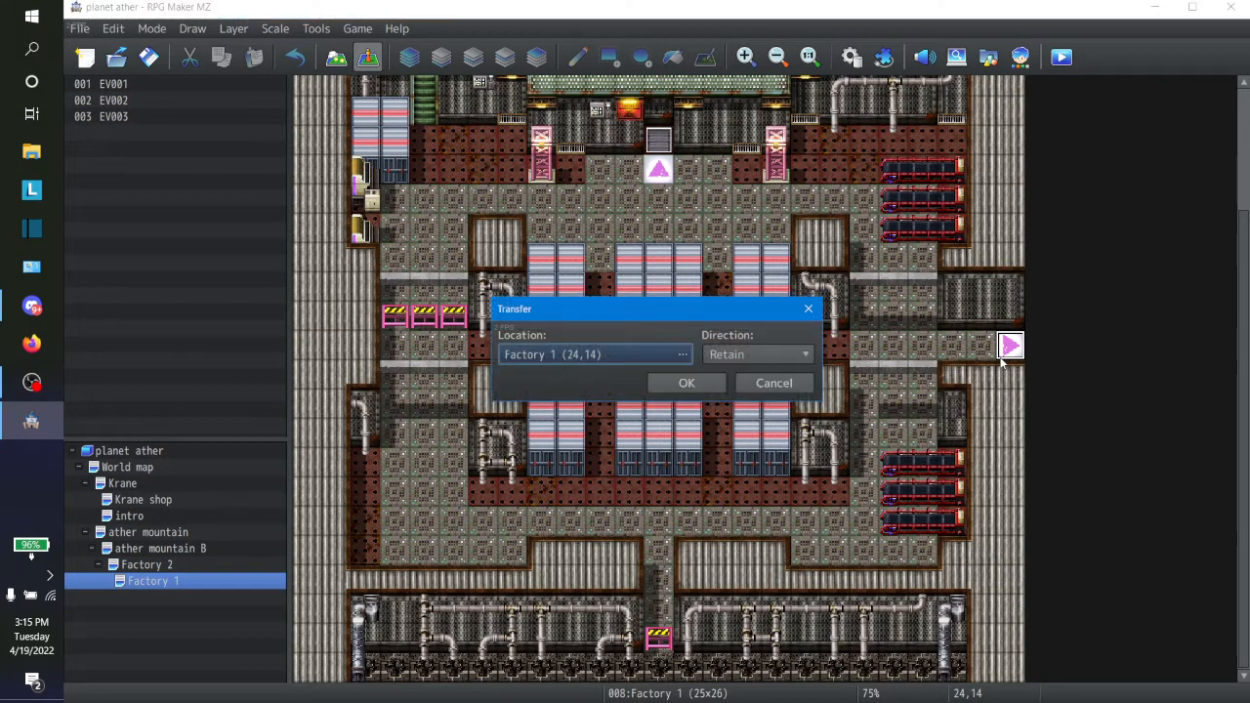
click(576, 359)
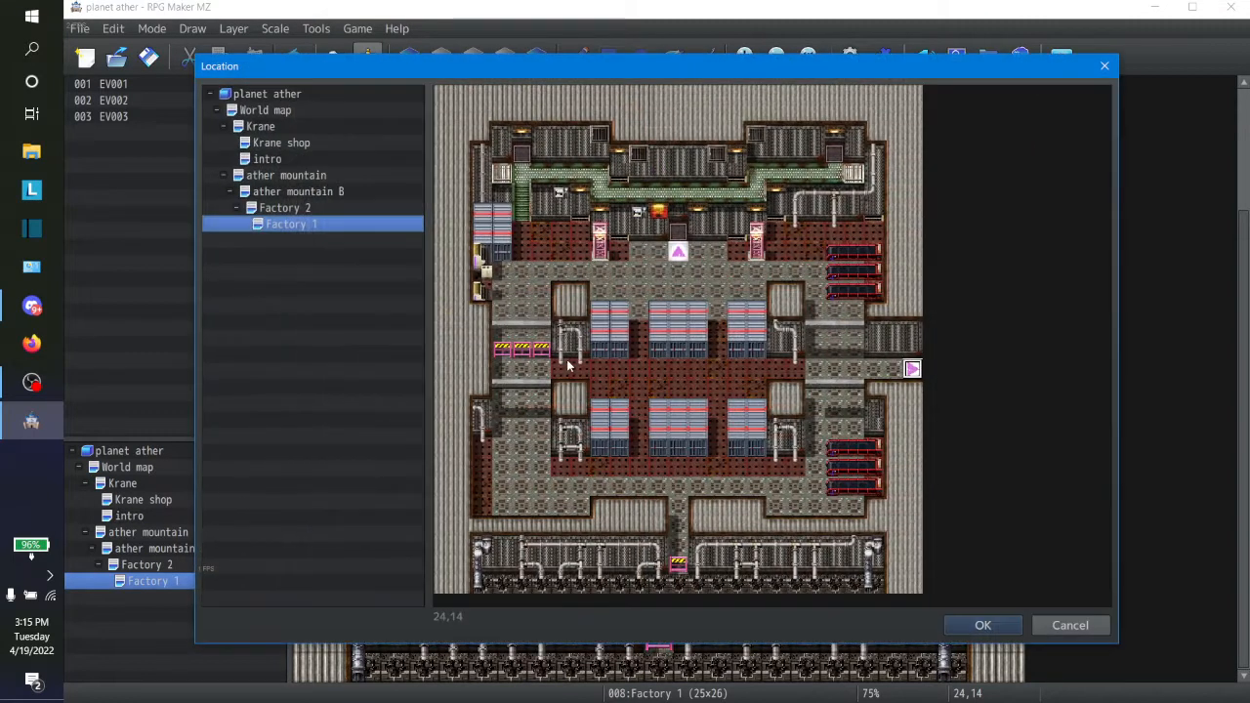
click(285, 208)
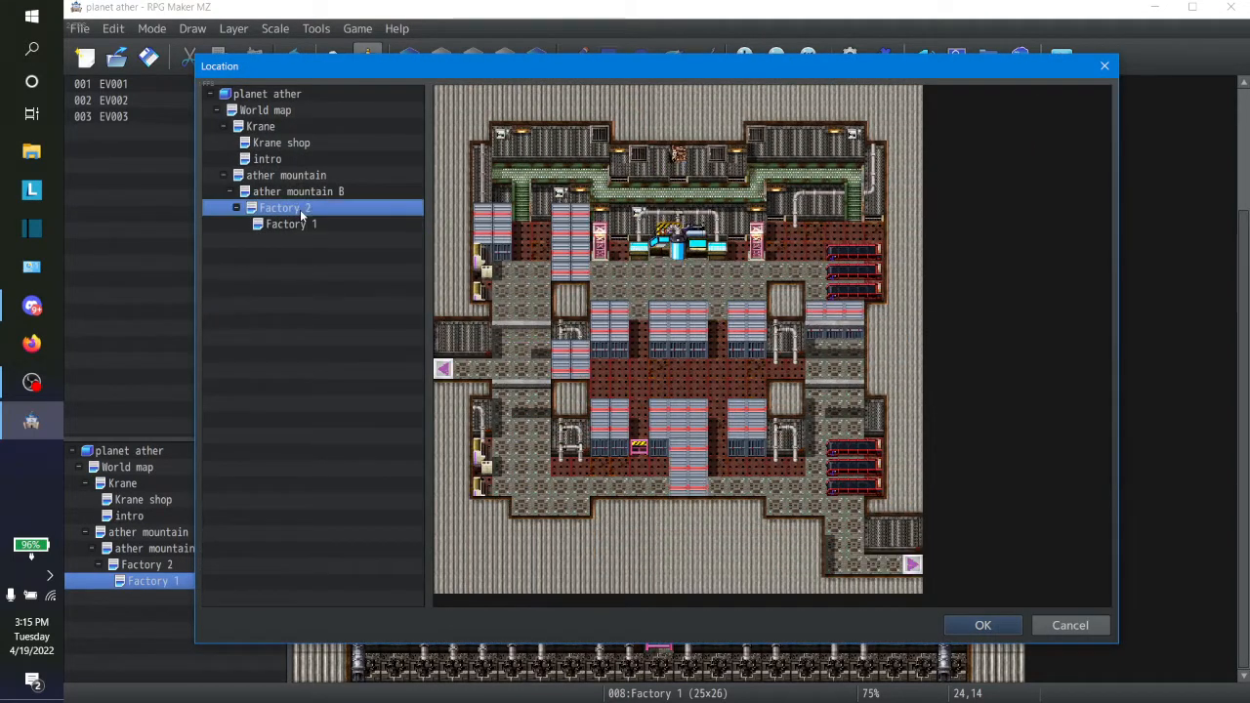
click(443, 368)
click(997, 626)
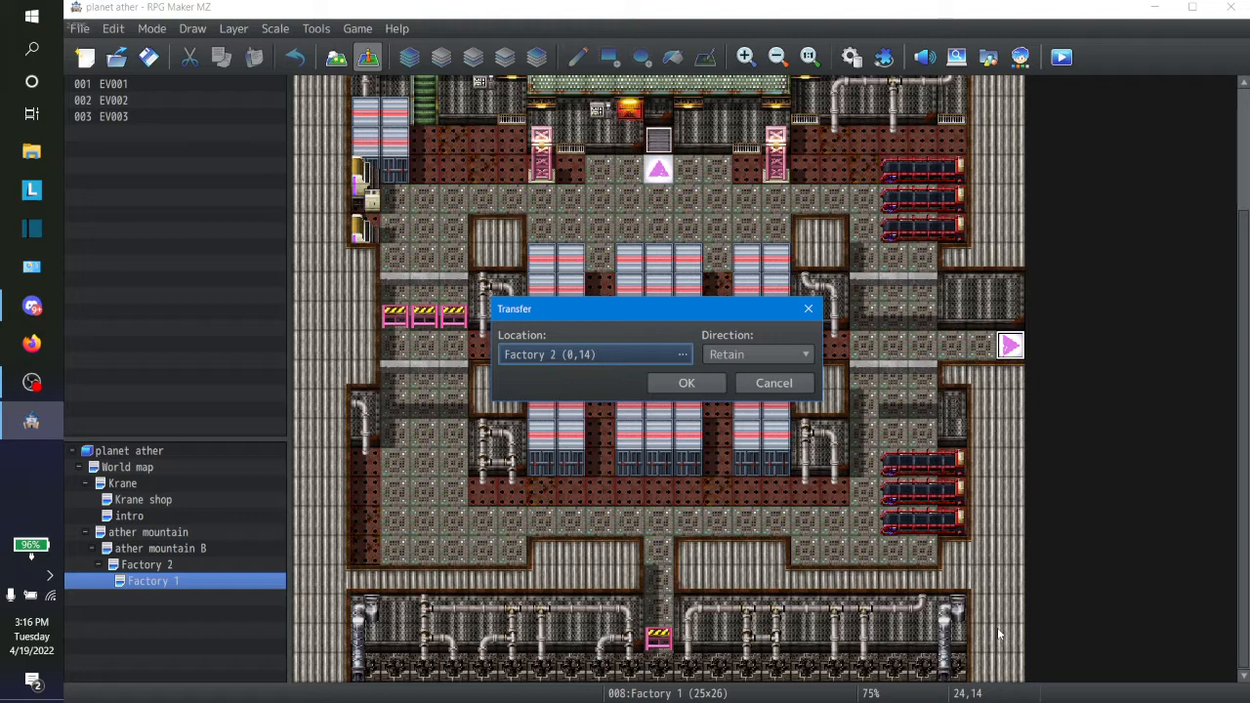
click(709, 385)
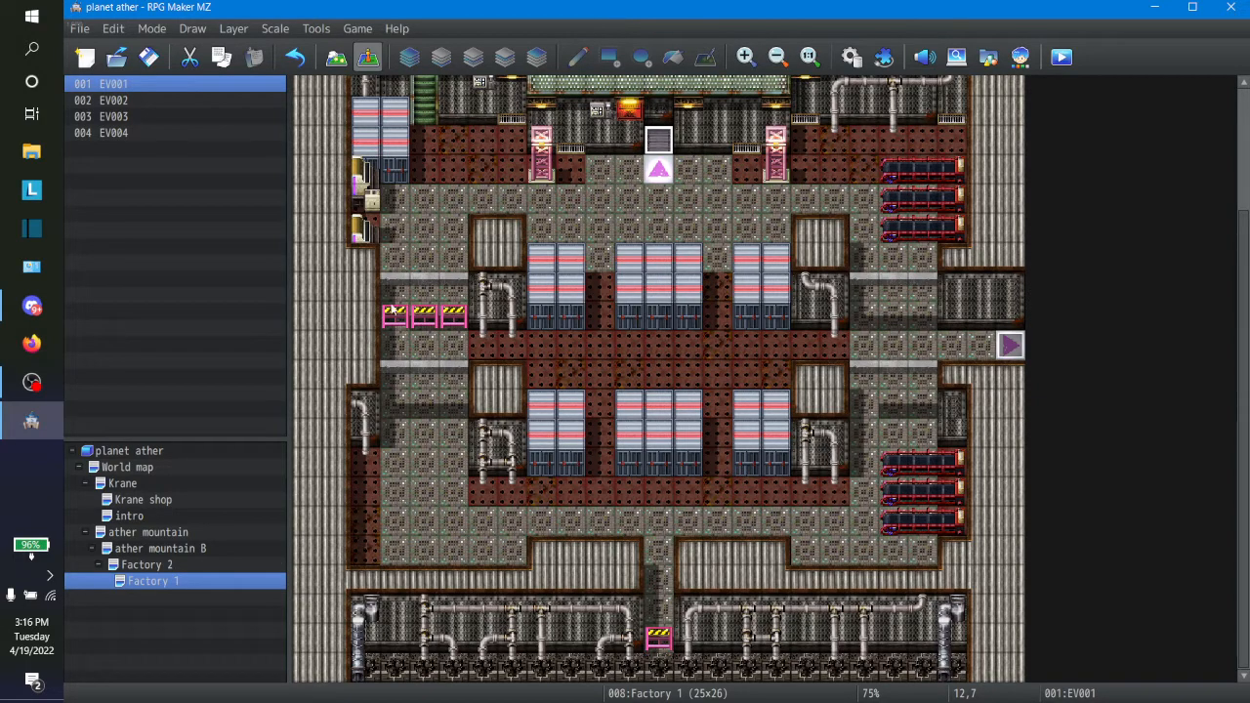
Step: Extend Factory 1's lower-left room floor one column west over rows 19 to 21, with a two-tile-high metal wall above it
click(336, 63)
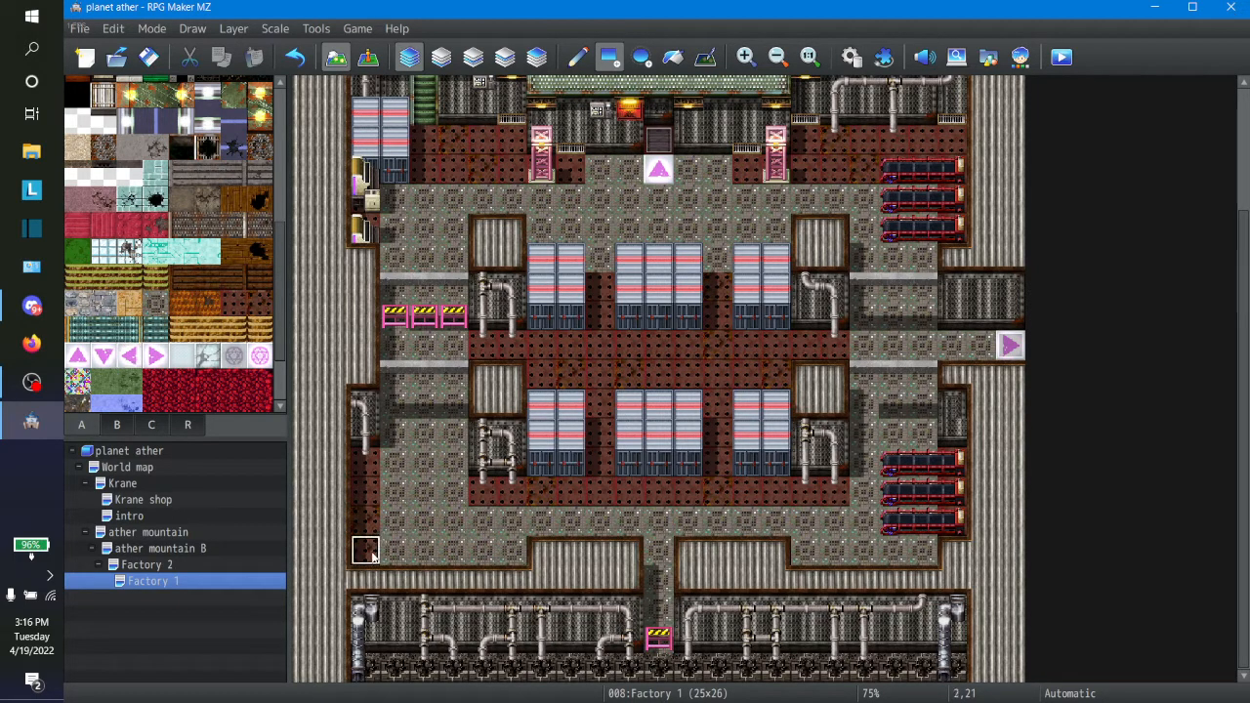
drag(339, 553, 354, 468)
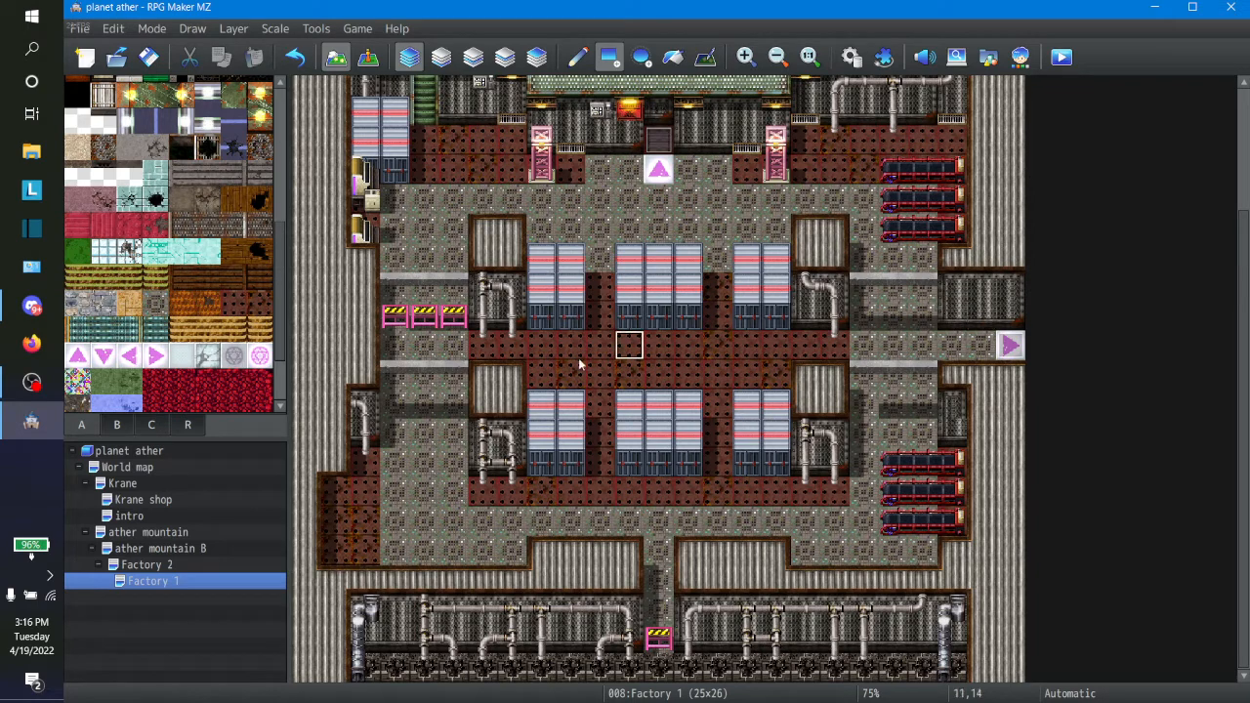
click(335, 432)
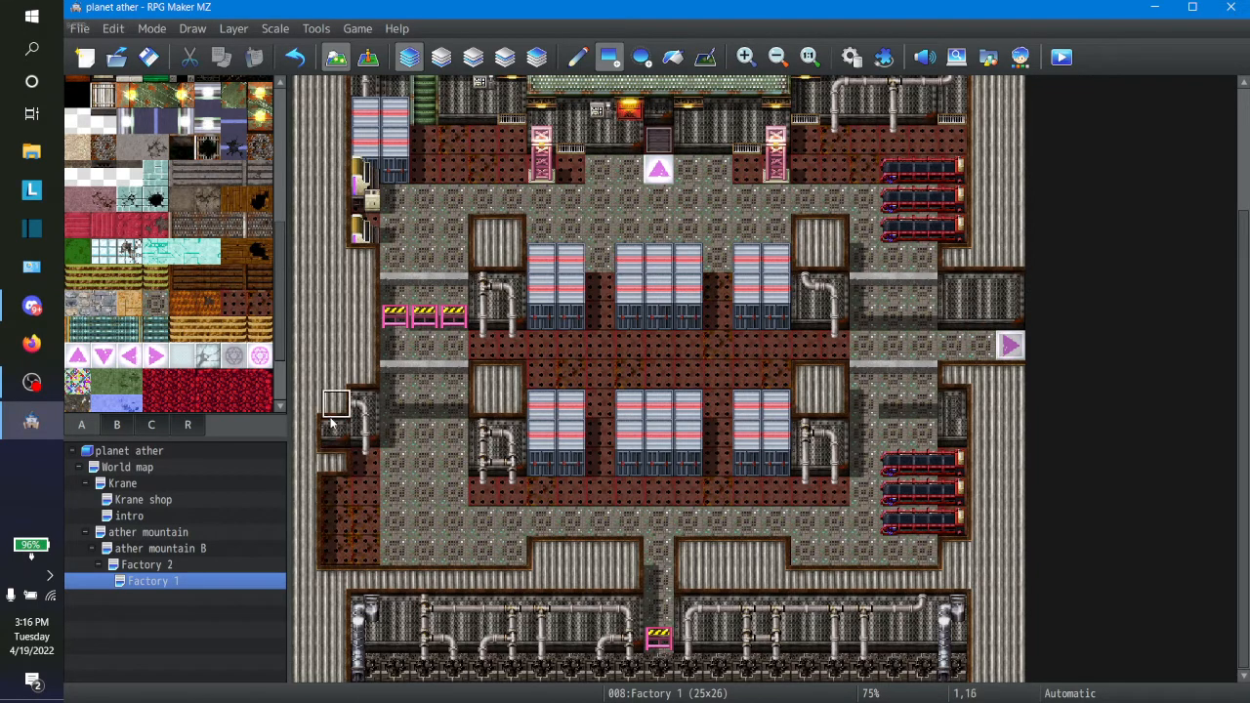
click(330, 466)
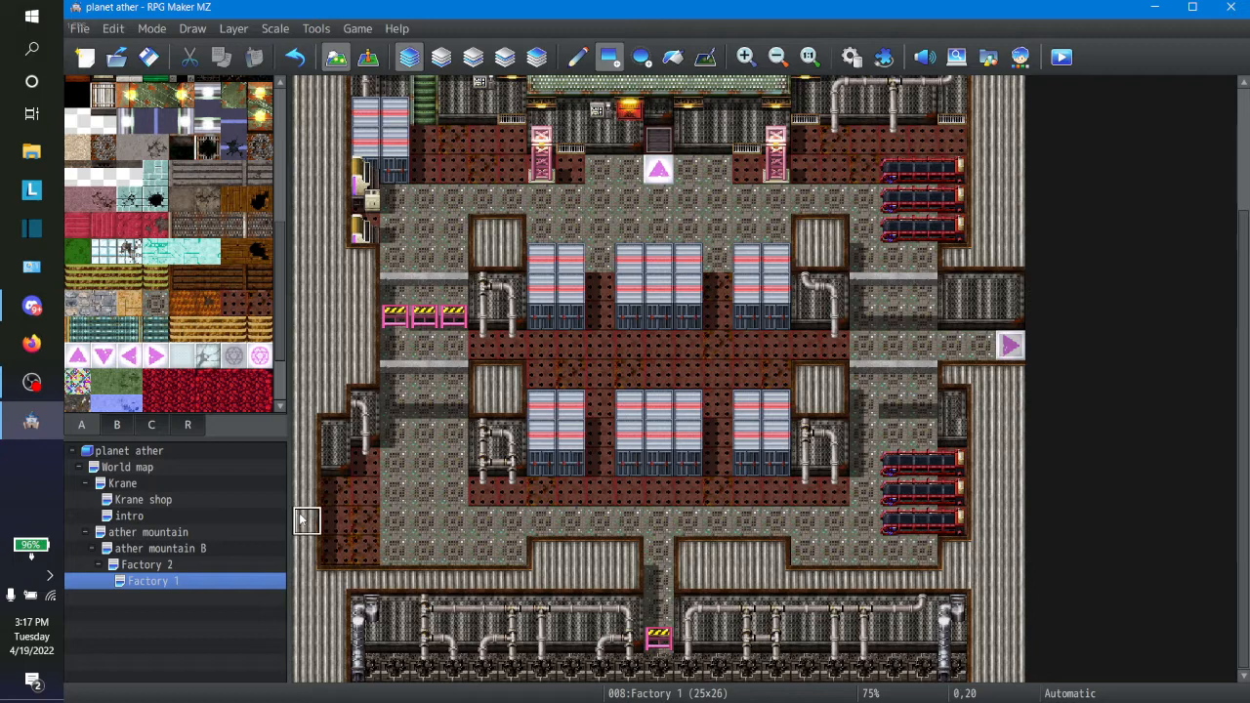
Step: Carry the floor to Factory 1's west edge as a one-tile-wide row 19 corridor, with metal wall above and ceiling below
drag(301, 520, 301, 488)
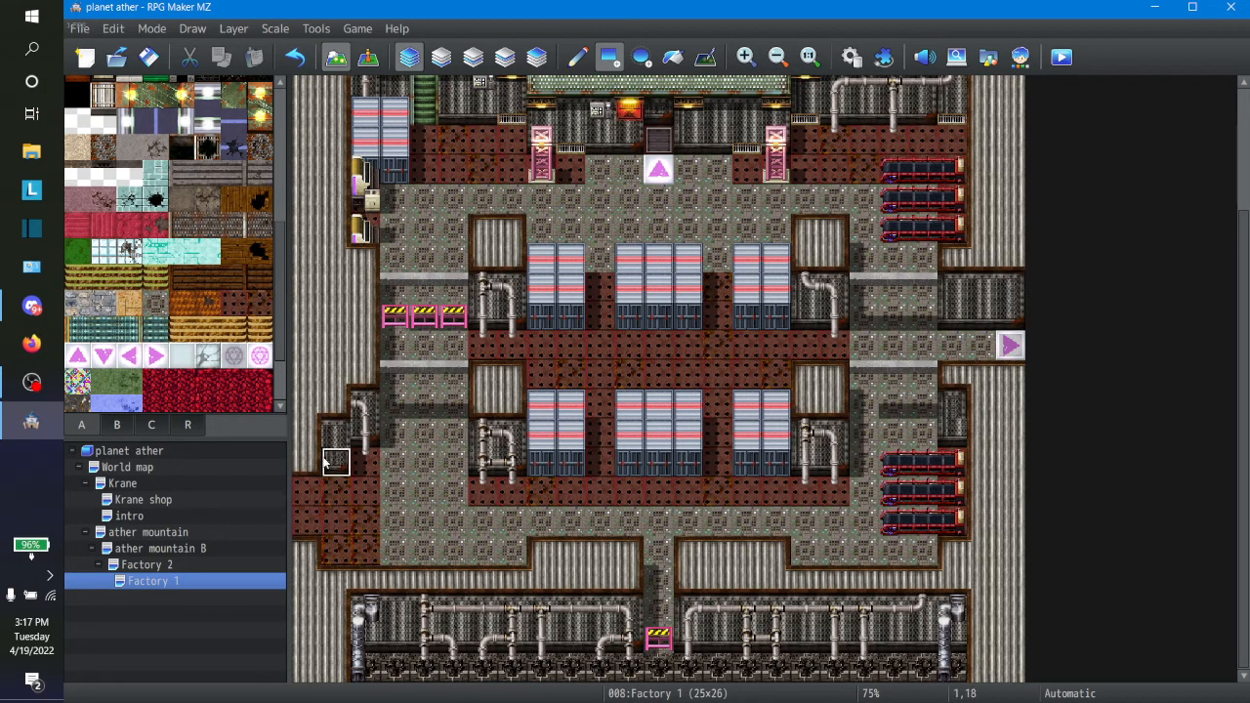
right_click(324, 459)
click(309, 461)
click(309, 436)
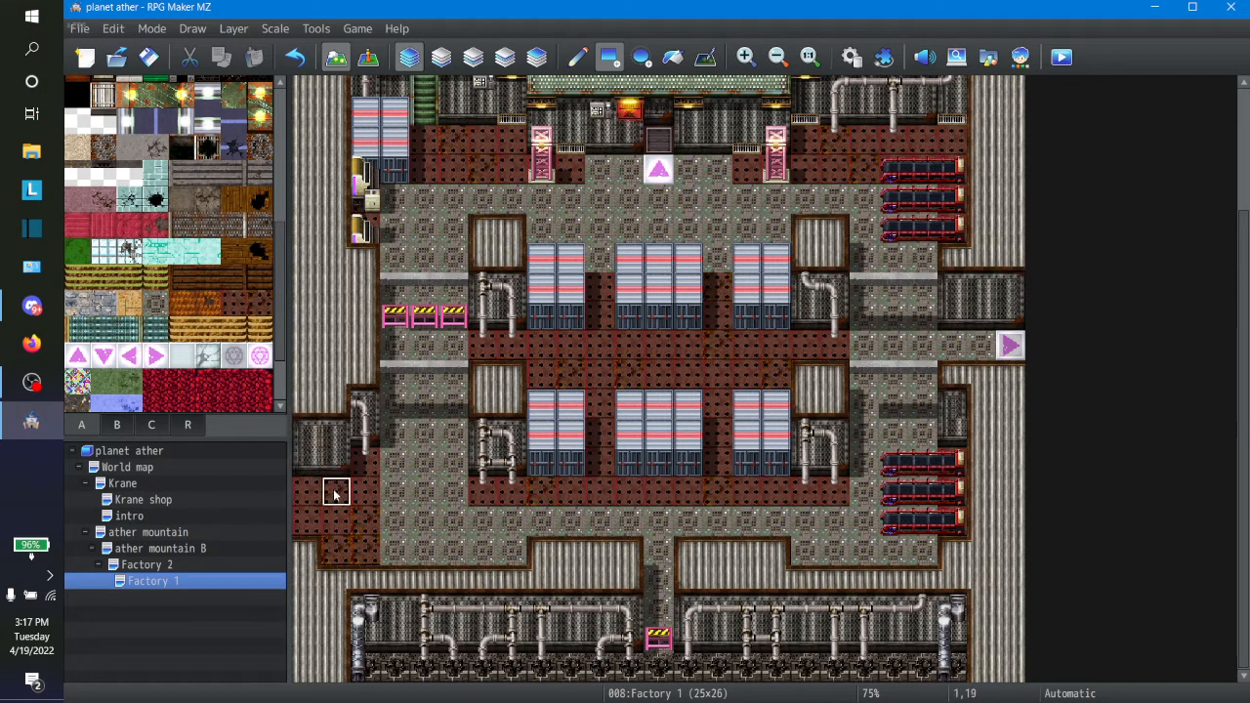
right_click(309, 547)
click(309, 531)
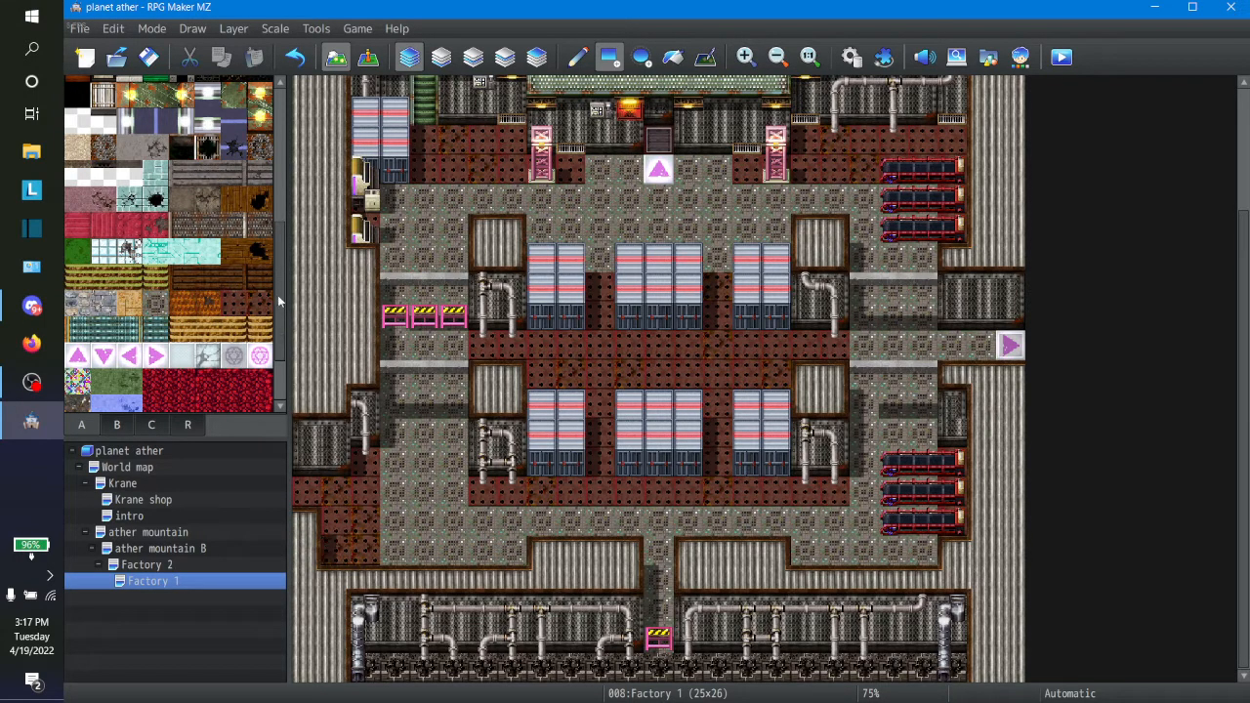
Step: Place a Metal Fence tile at the west end of Factory 1's row 19 corridor
click(153, 424)
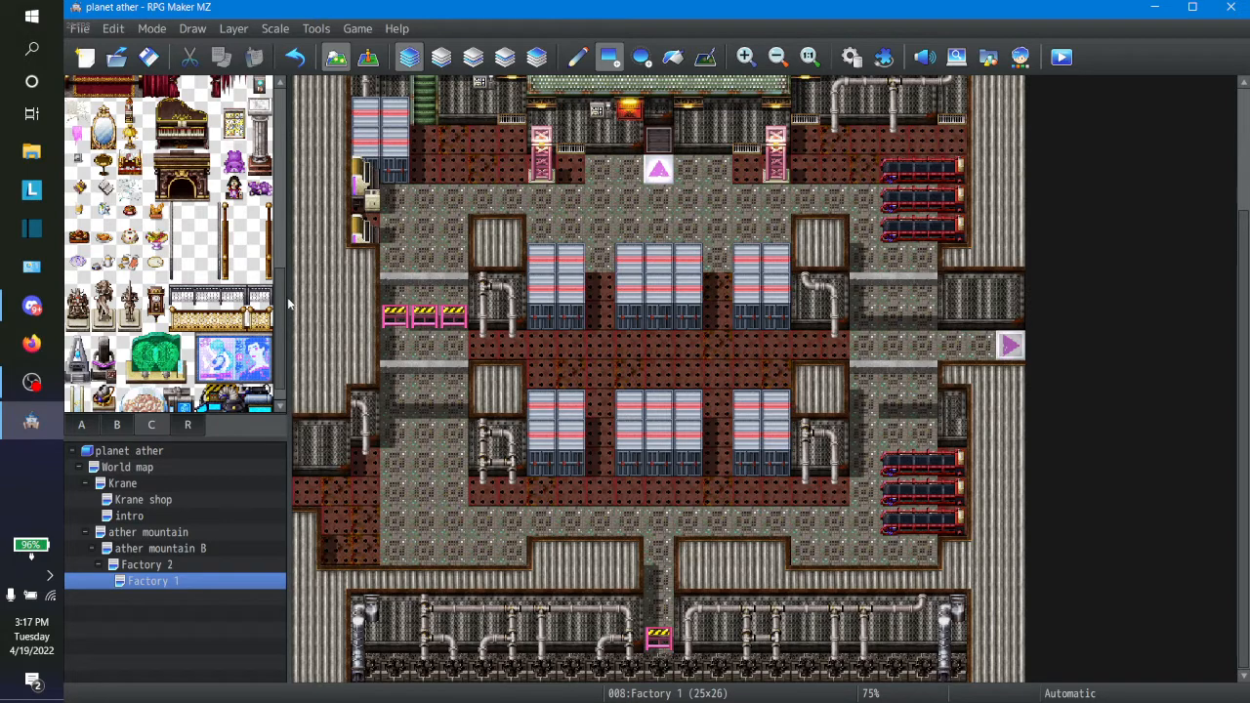
drag(279, 337, 286, 107)
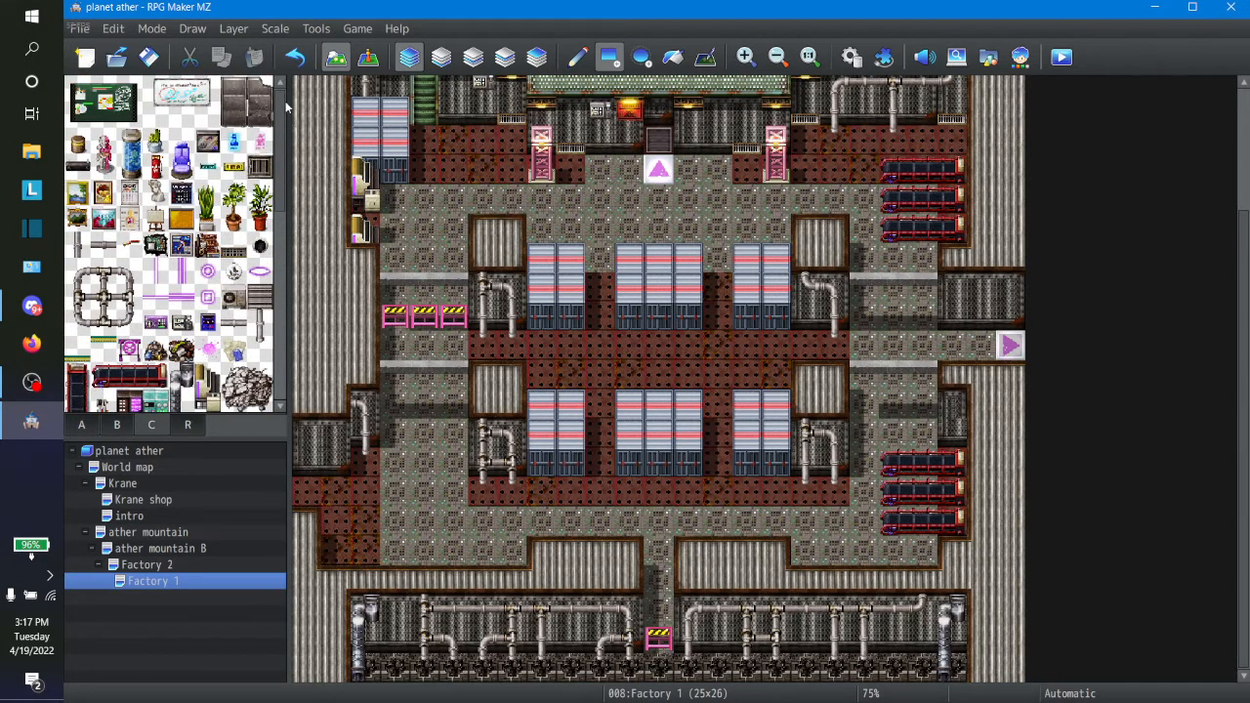
click(117, 427)
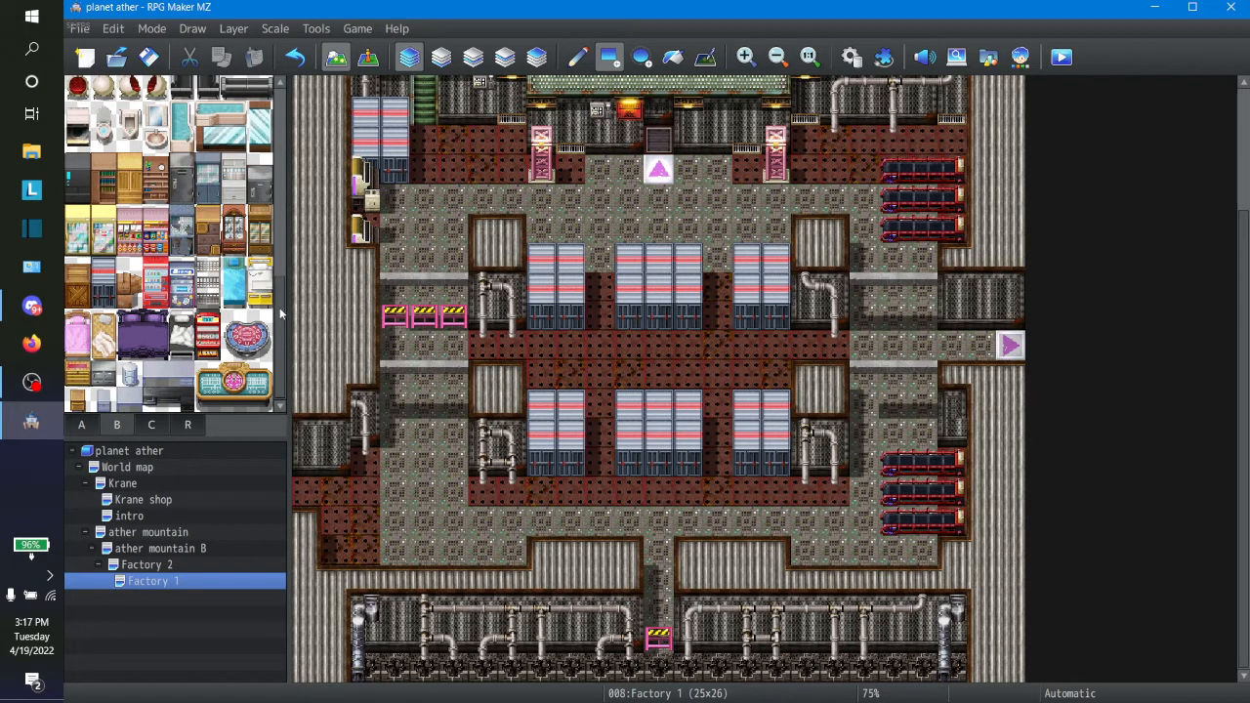
drag(281, 313, 290, 163)
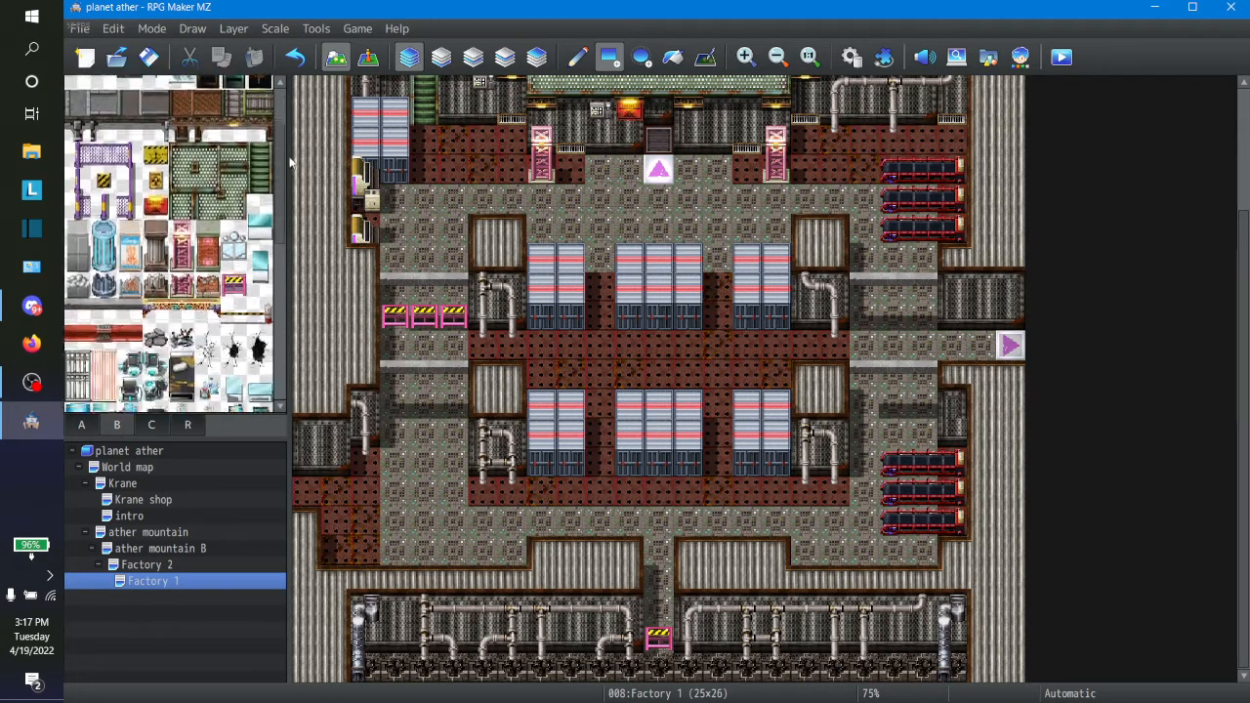
click(103, 206)
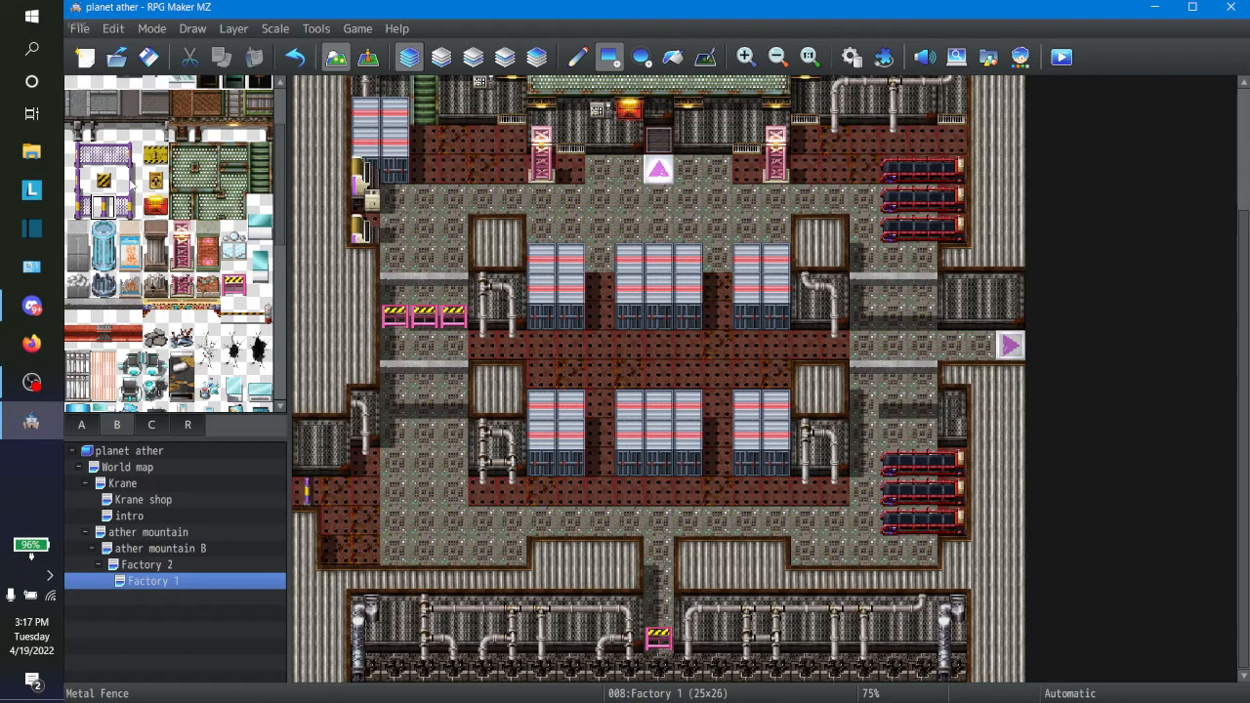
Step: Try a different Metal Fence piece at the west end of the row 19 corridor and undo that placement
click(130, 181)
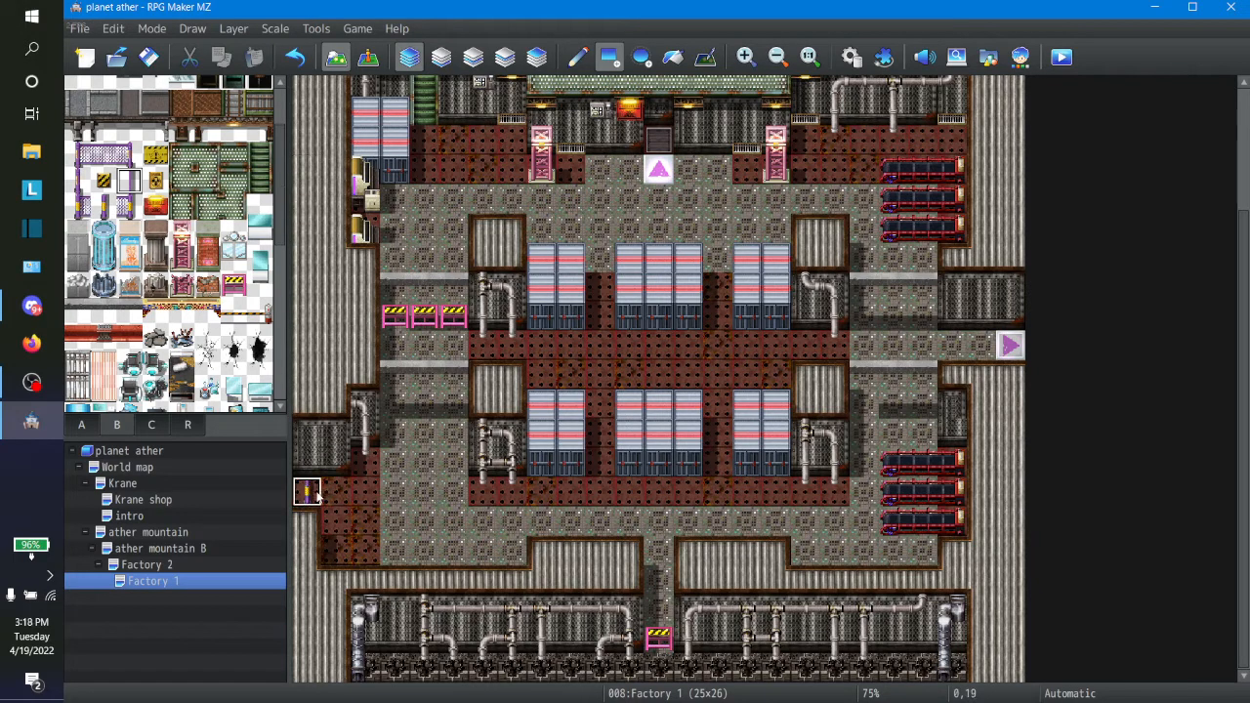
click(290, 62)
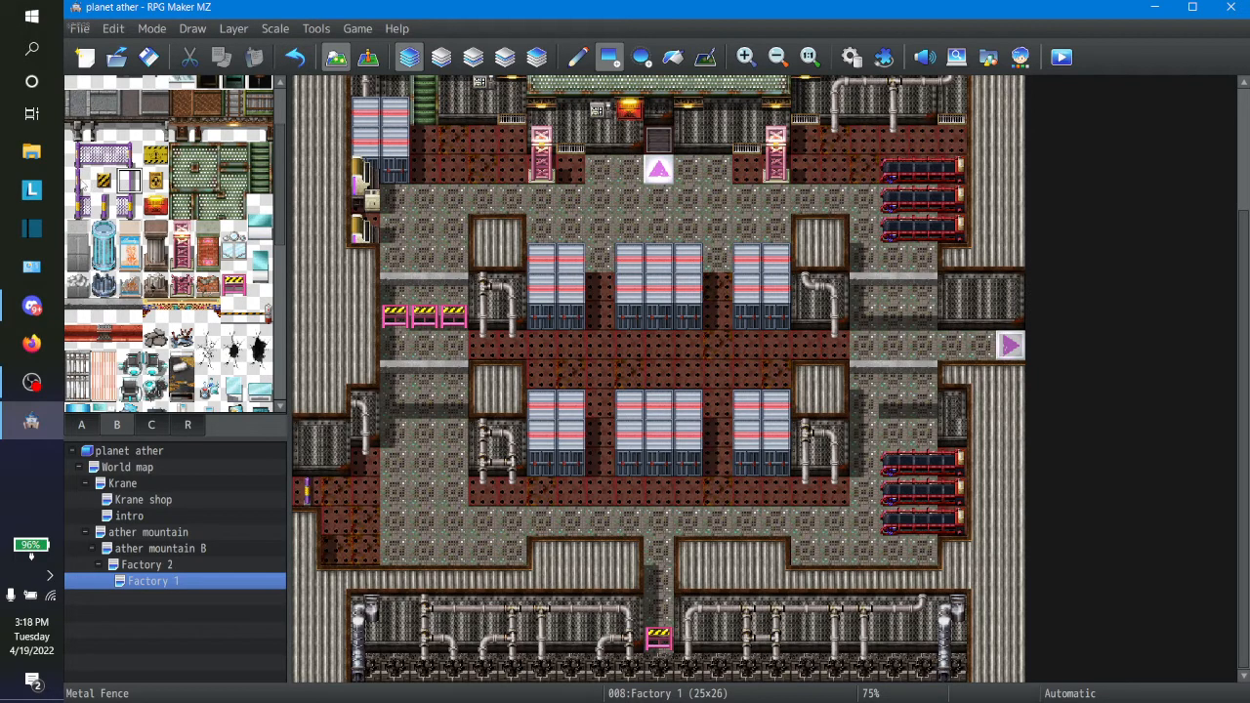
click(129, 156)
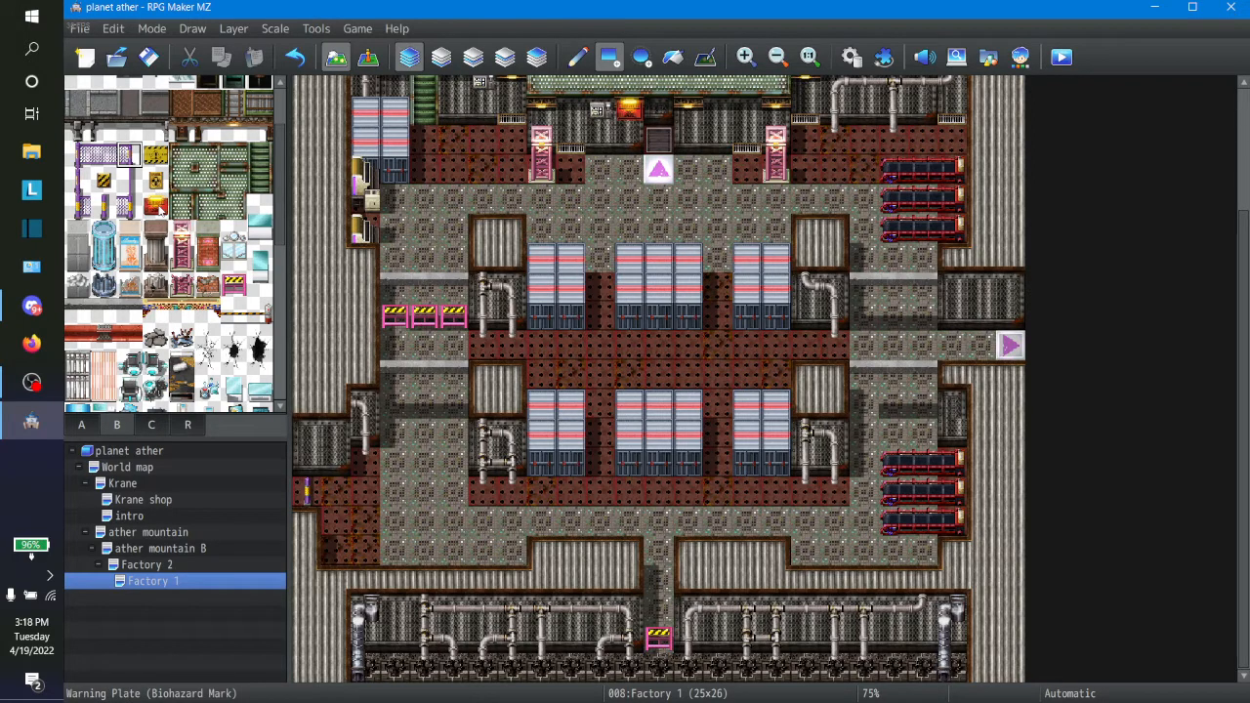
click(158, 207)
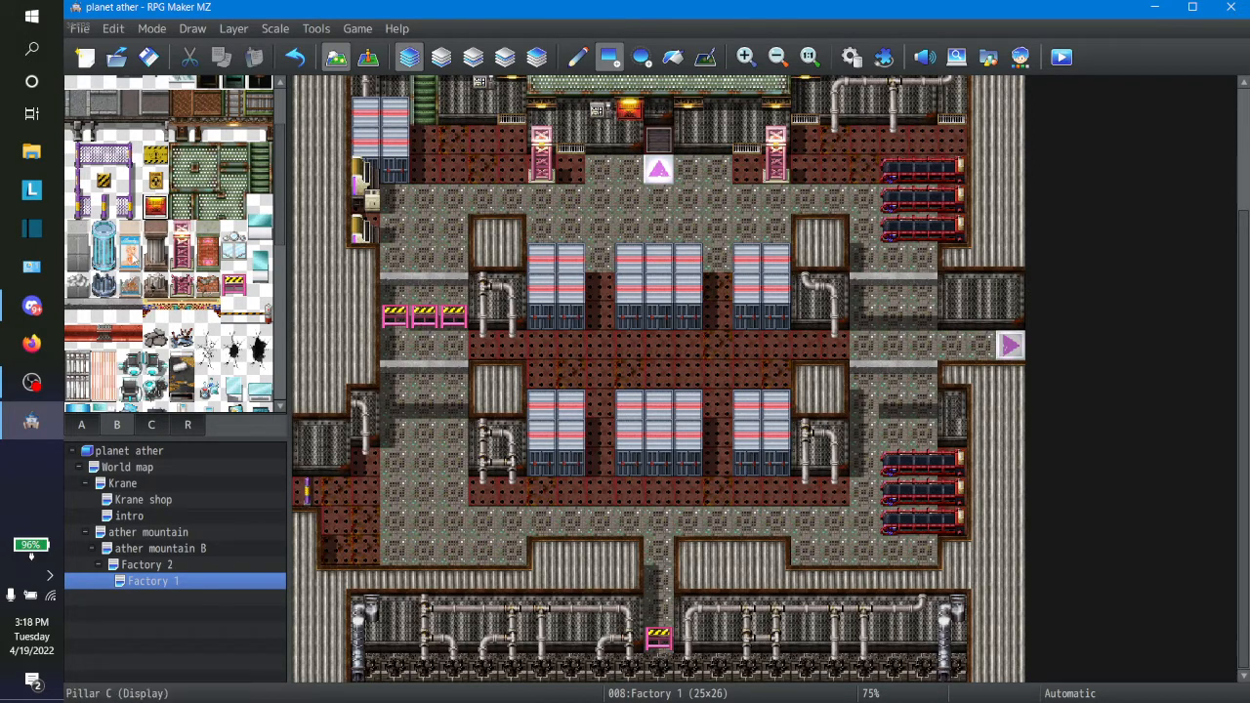
drag(131, 262, 132, 245)
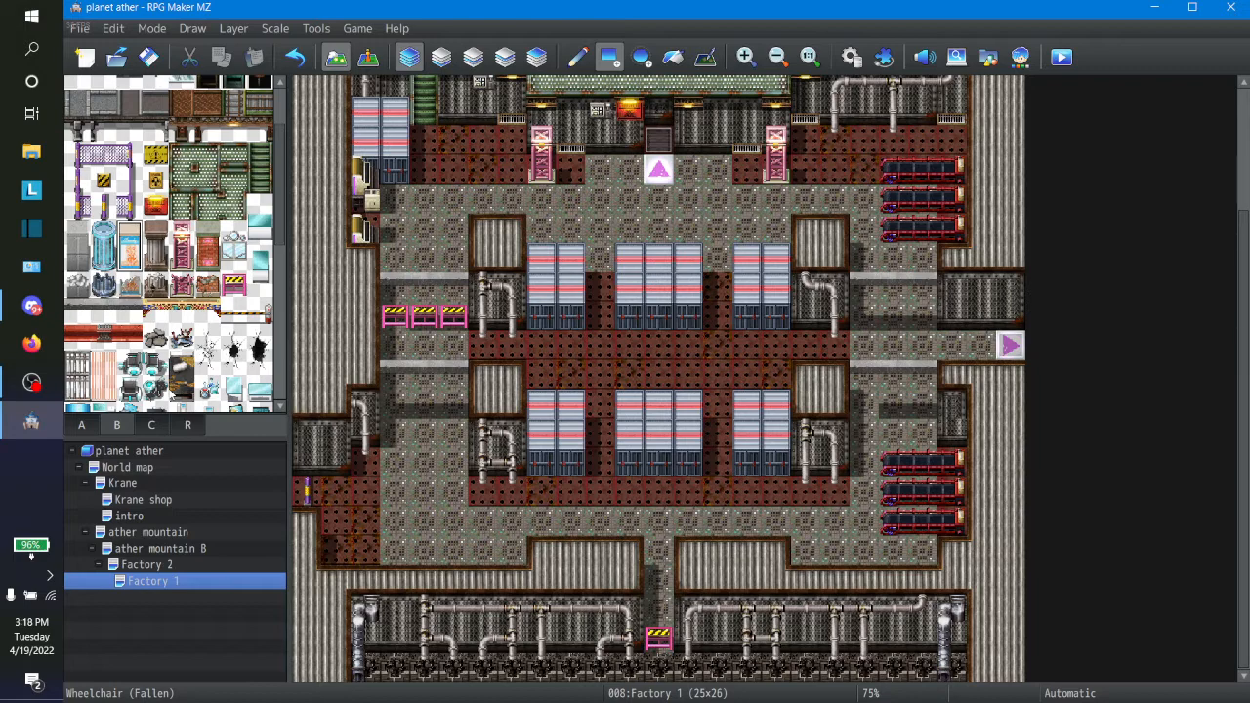
Step: Open the World map from the project's map tree
click(150, 451)
click(137, 466)
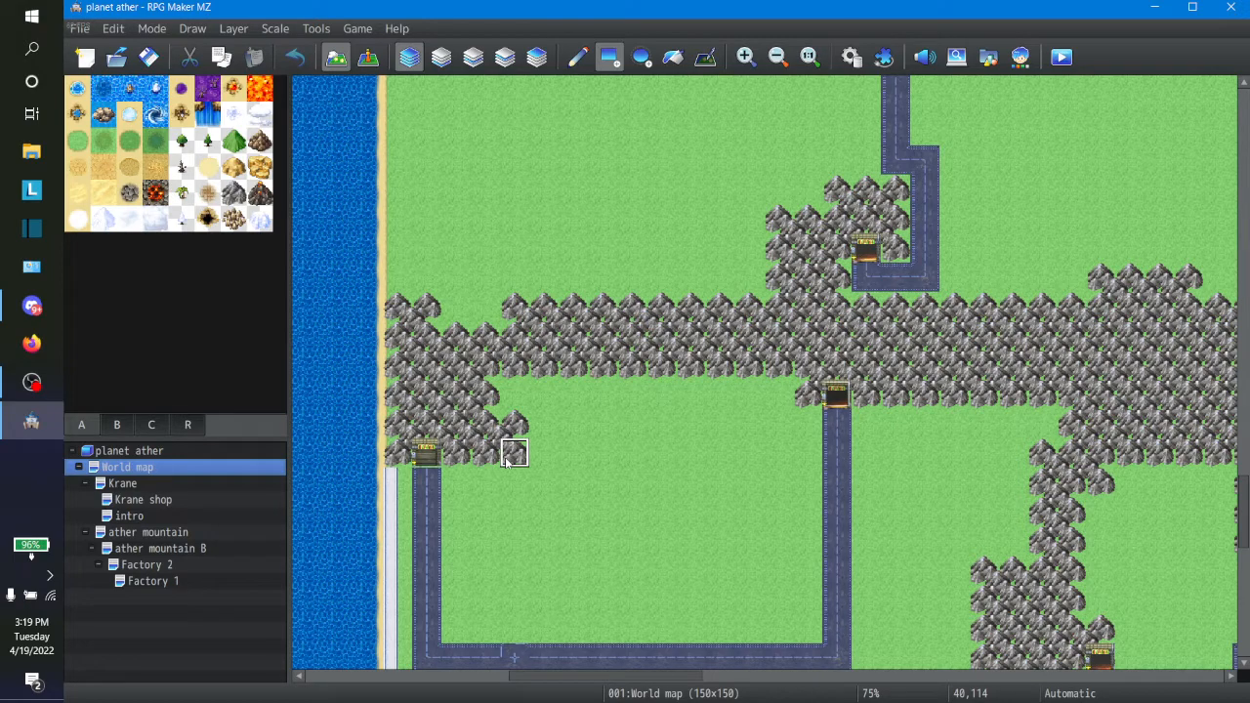
Step: Copy the dlc folder path from the Resource Manager's DLC import dialog for img/characters, without importing anything
click(313, 29)
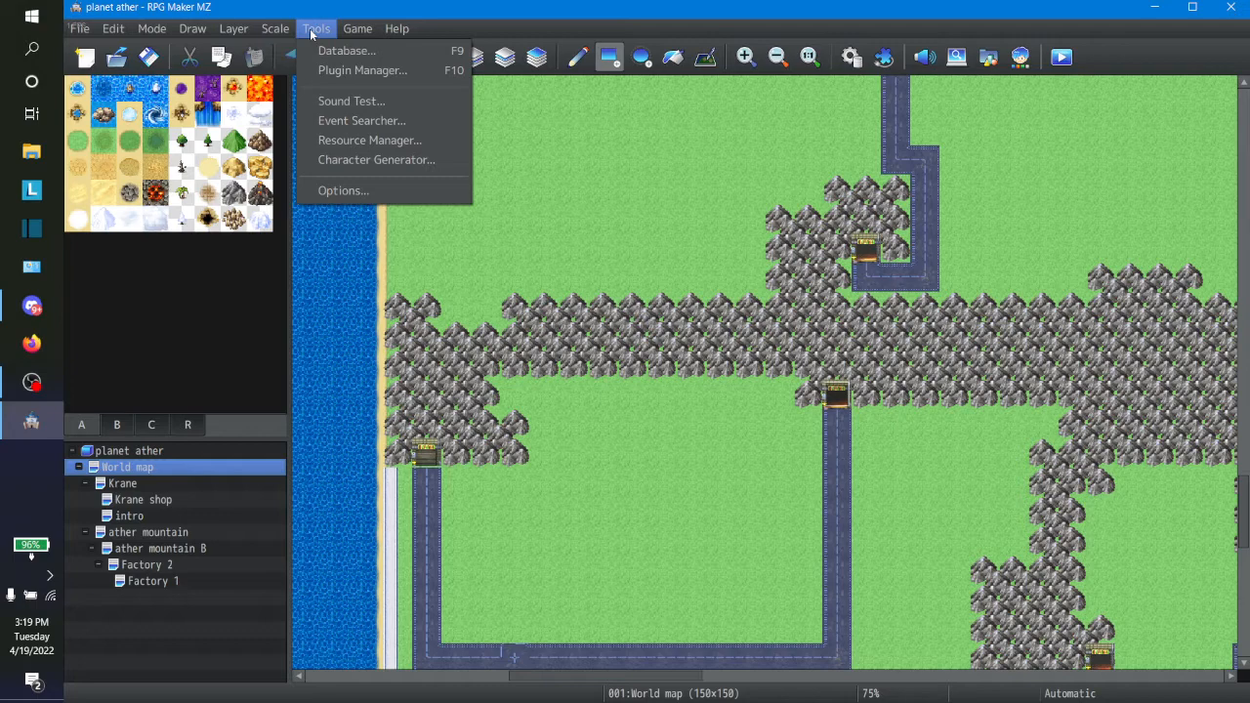
click(375, 146)
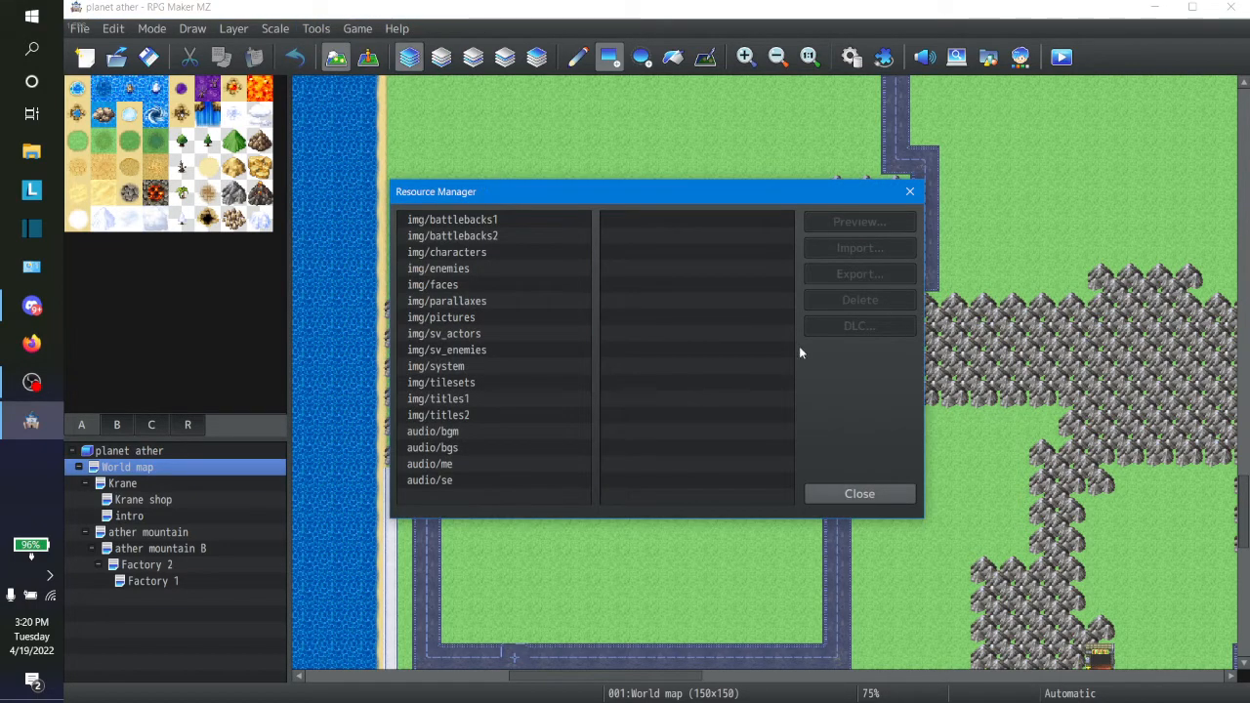
click(464, 252)
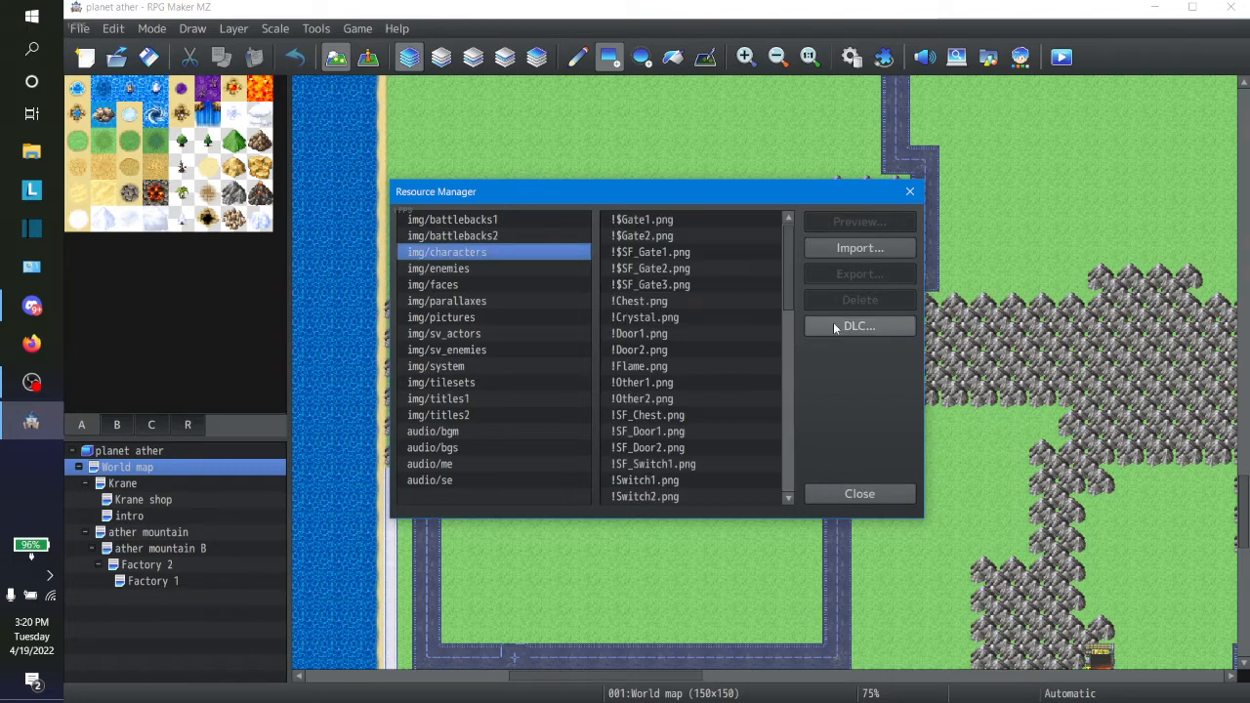
click(832, 327)
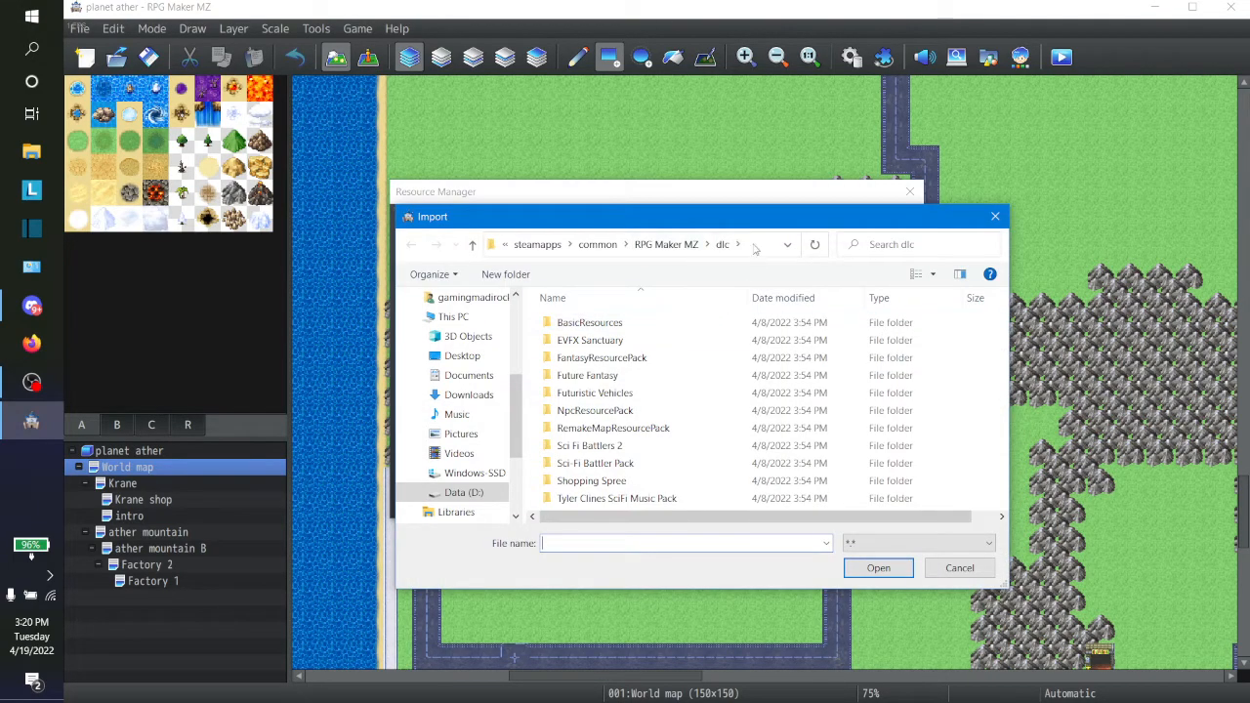
click(753, 244)
key(ctrl+c)
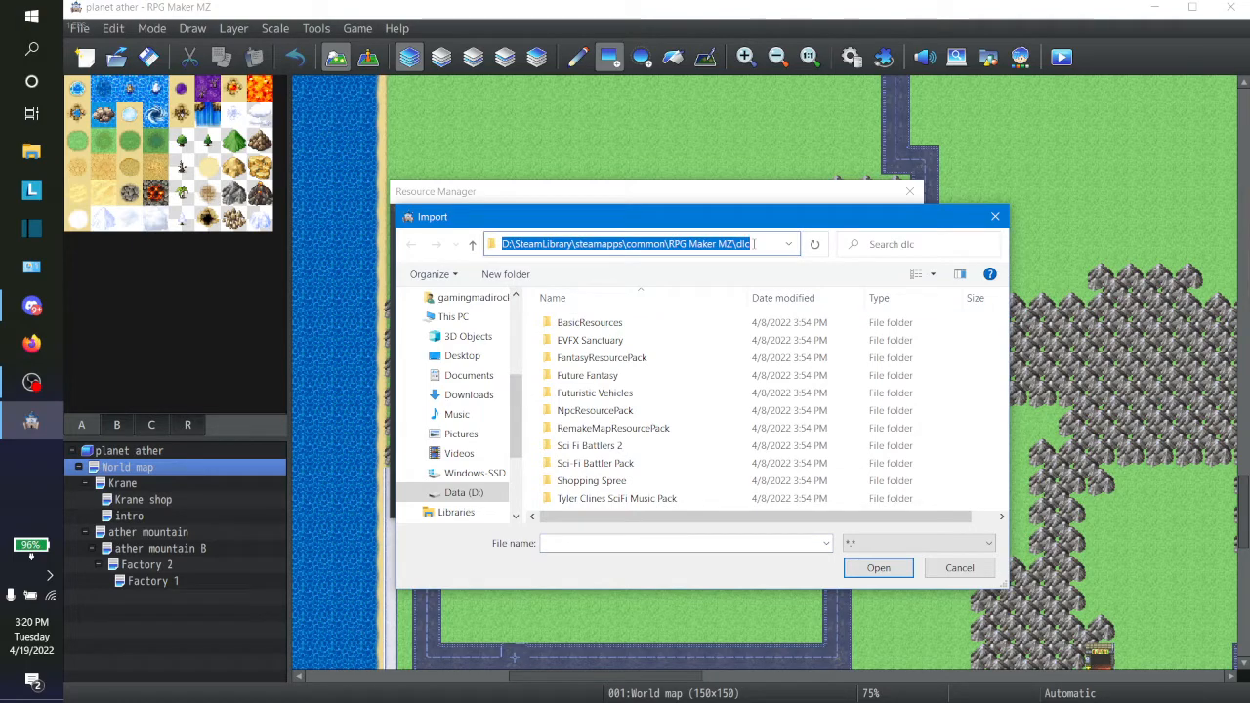
click(962, 571)
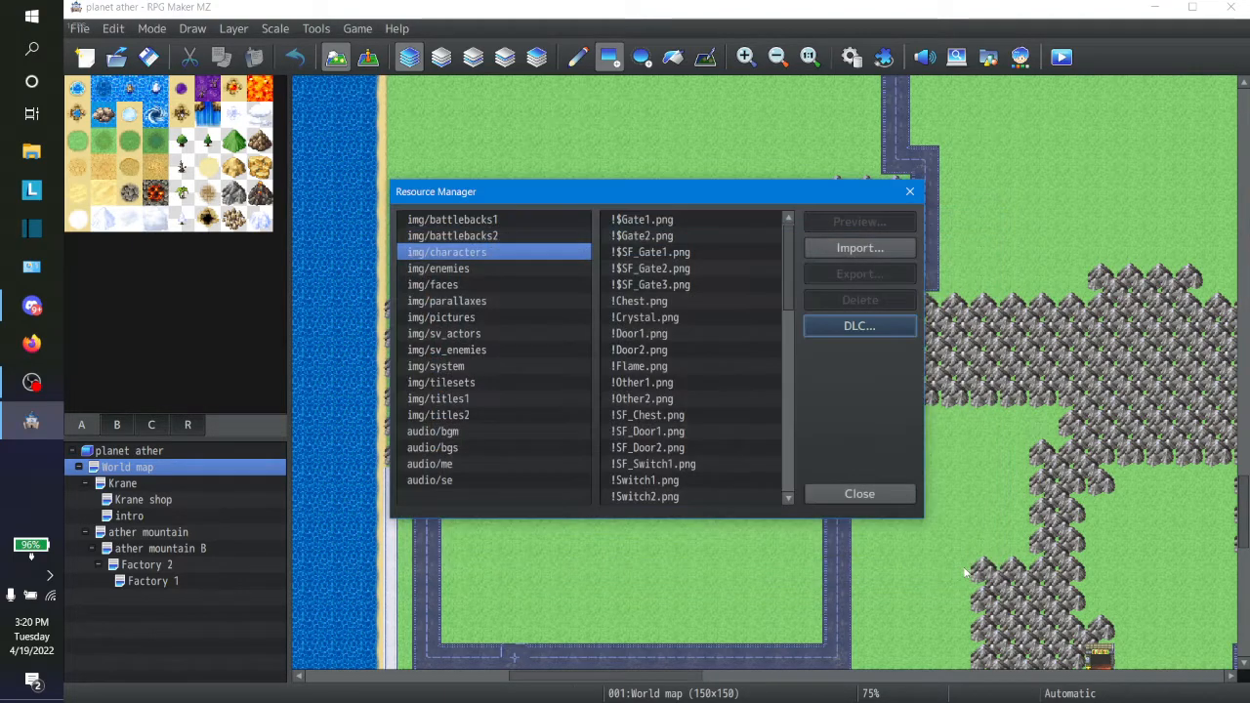
Step: Switch to File Explorer and go to D:\SteamLibrary\steamapps\common\RPG Maker MZ\dlc
click(31, 152)
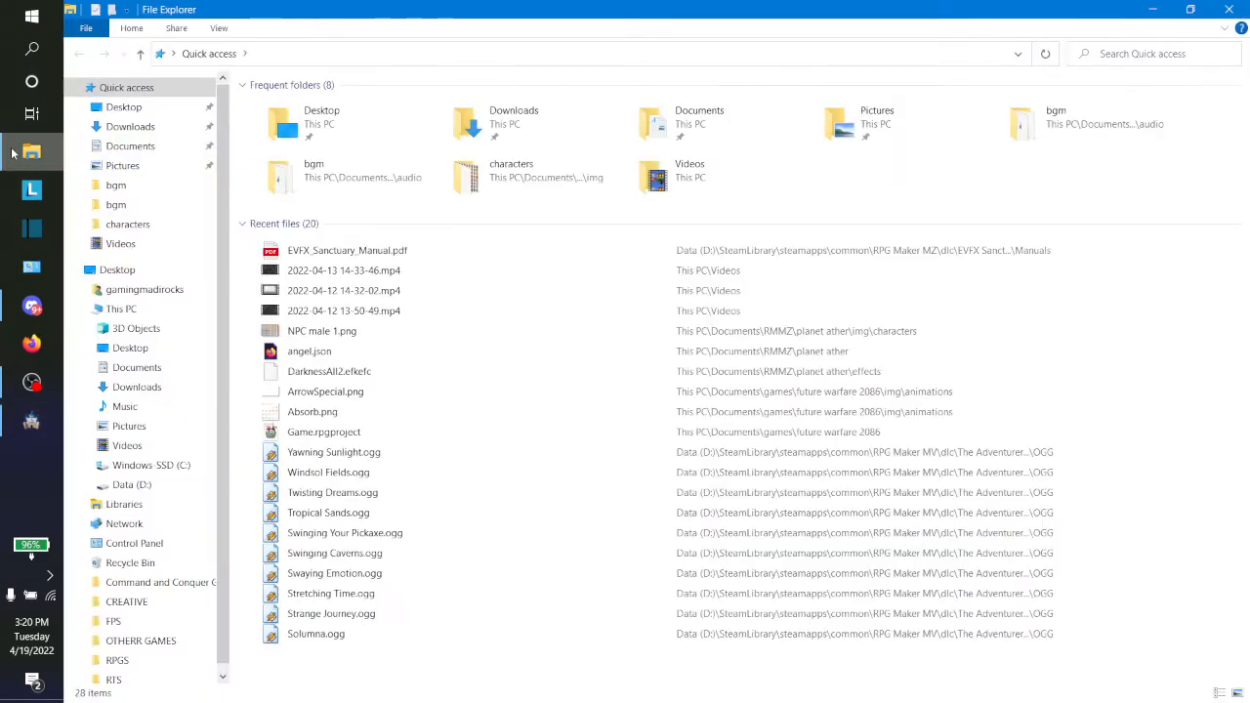
click(265, 53)
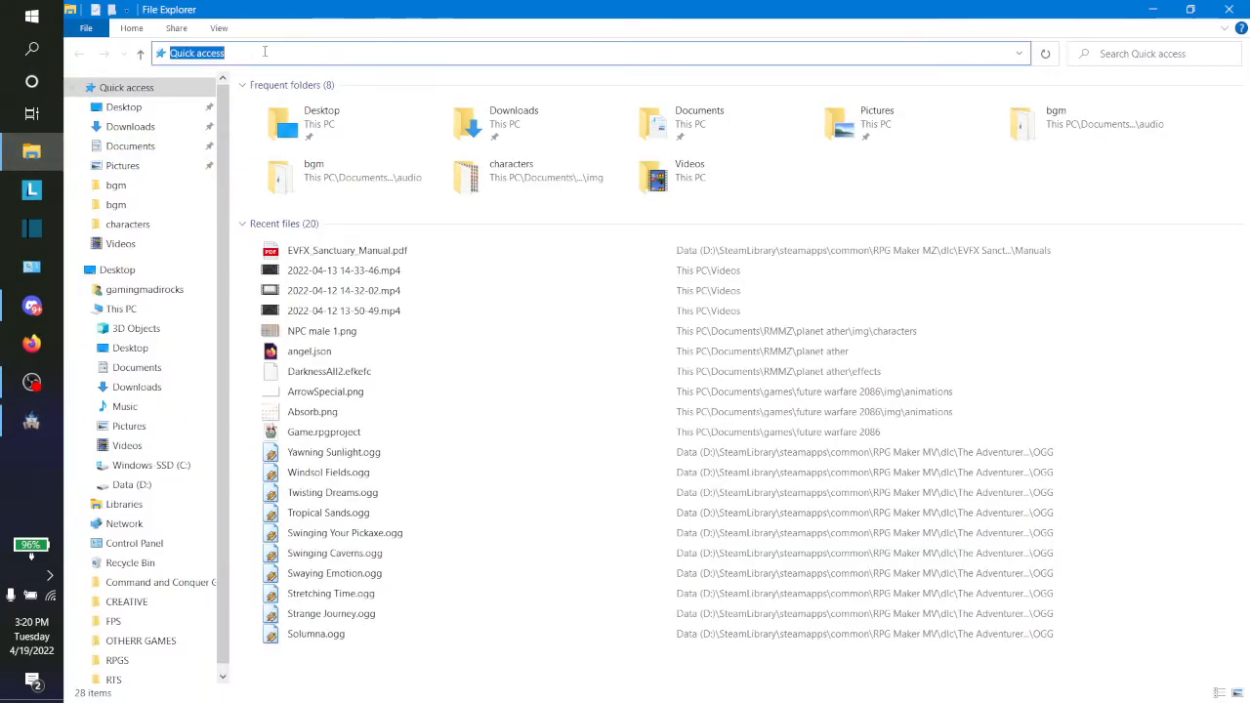
key(ctrl+v)
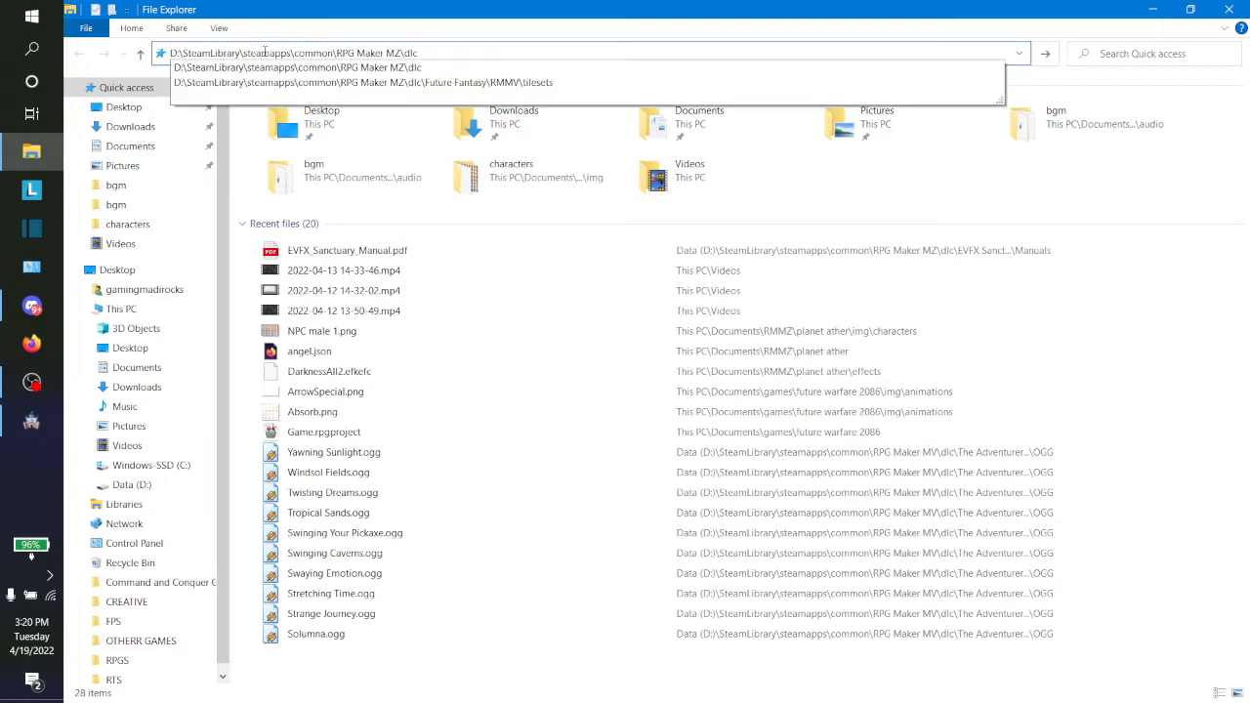
key(Return)
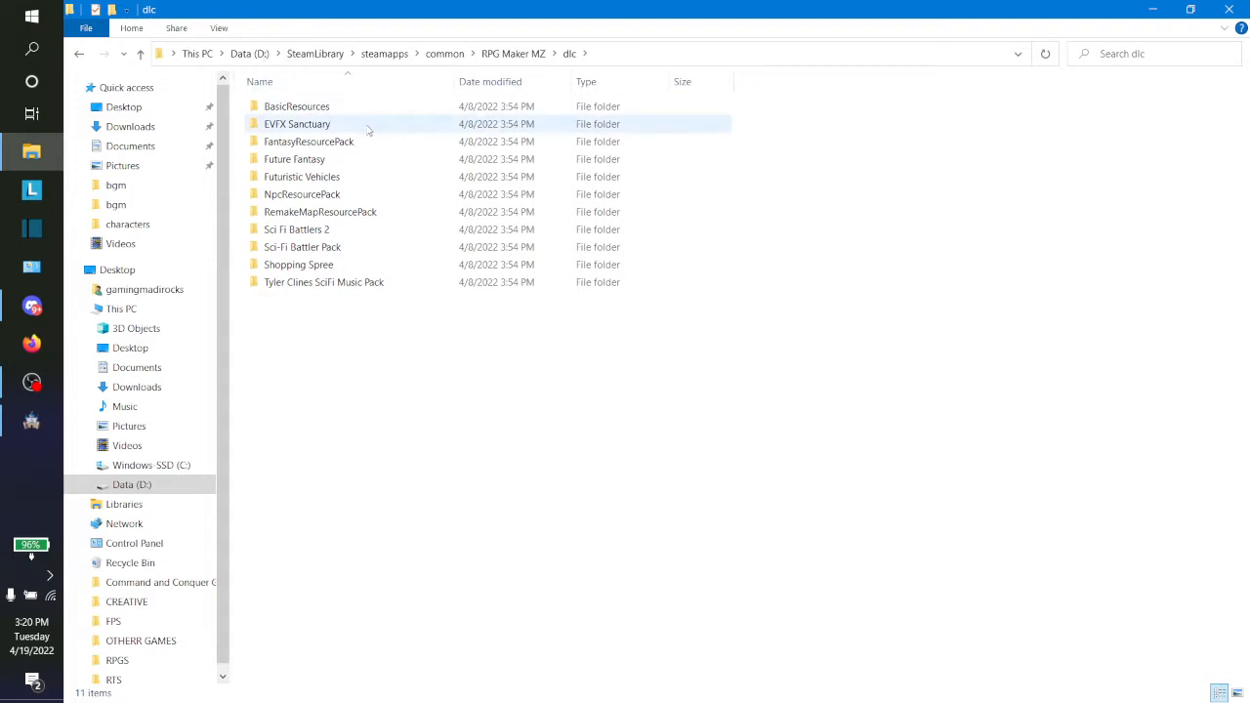
Step: Copy the effects folder from the VFX folder of EVFX Sanctuary
double_click(364, 126)
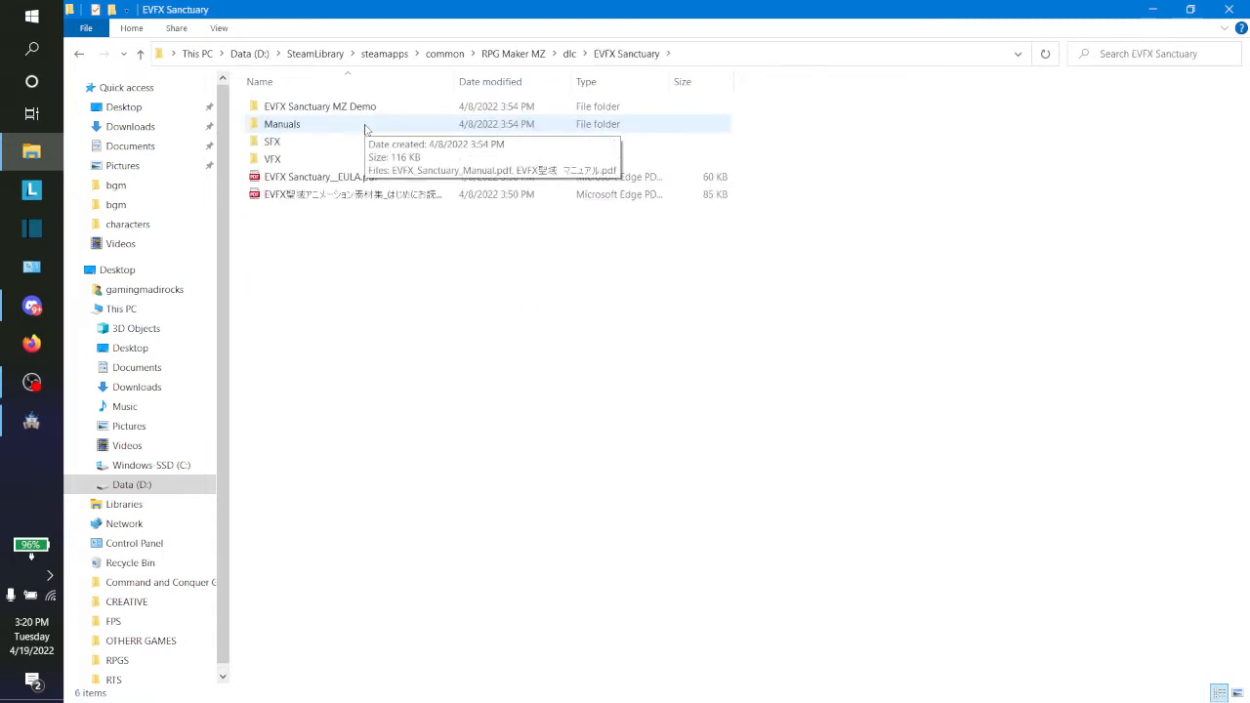
double_click(310, 162)
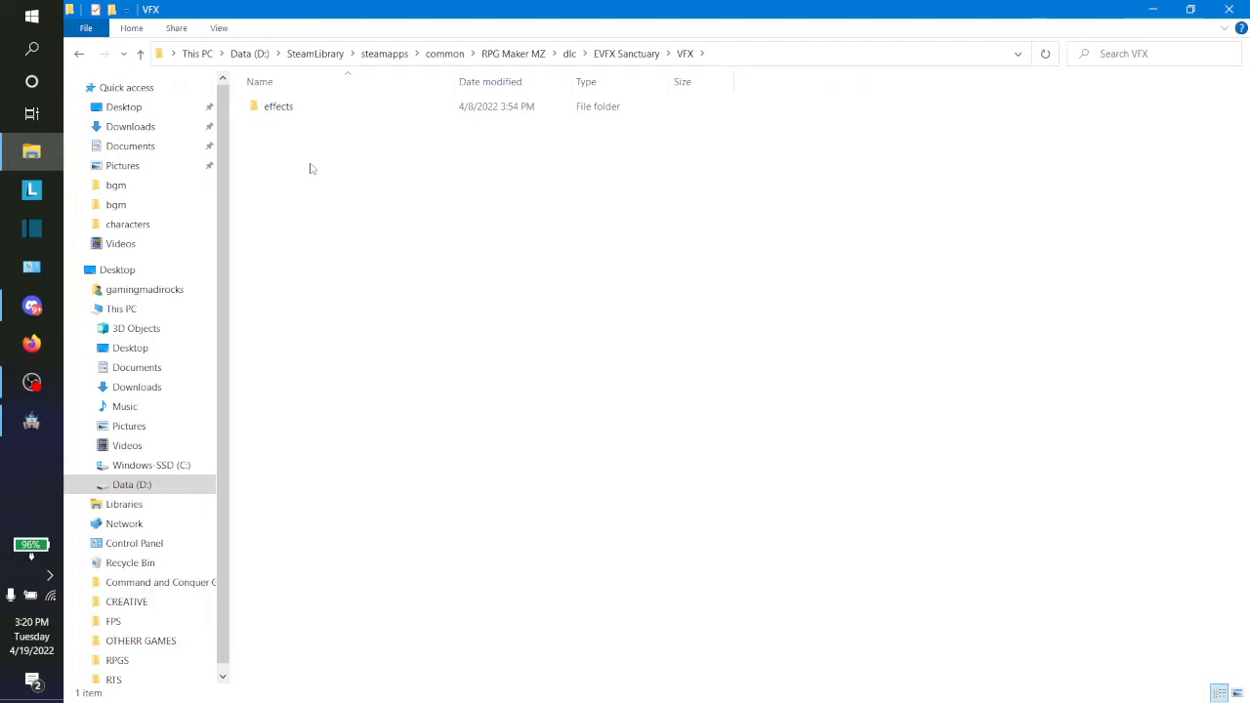
right_click(285, 105)
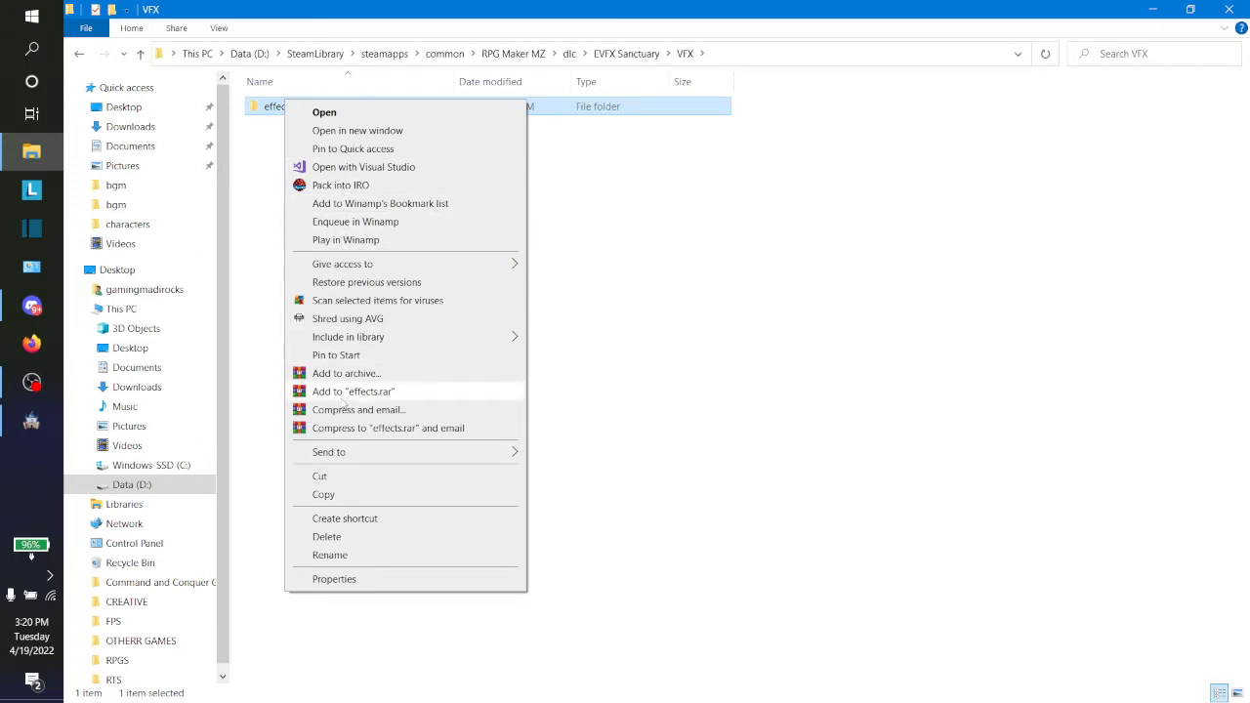
click(324, 494)
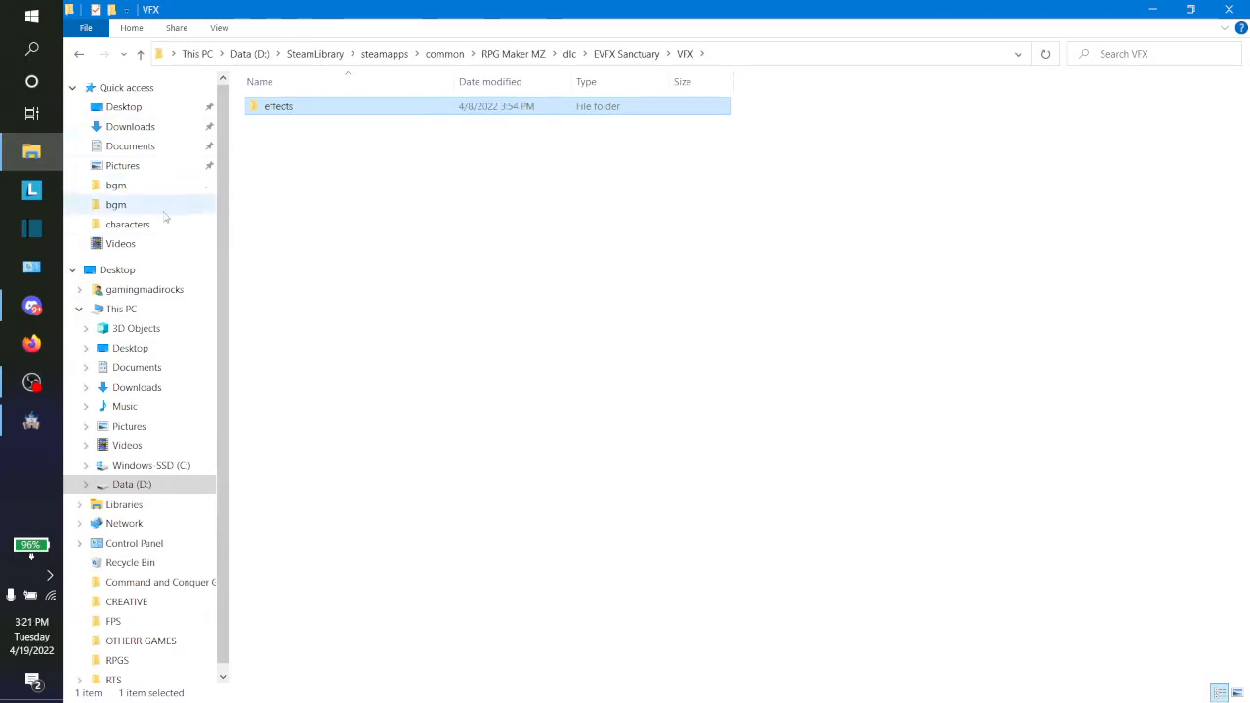
Step: Paste the copied effects folder into the planet ather project folder, replacing the files that have the same names
click(151, 231)
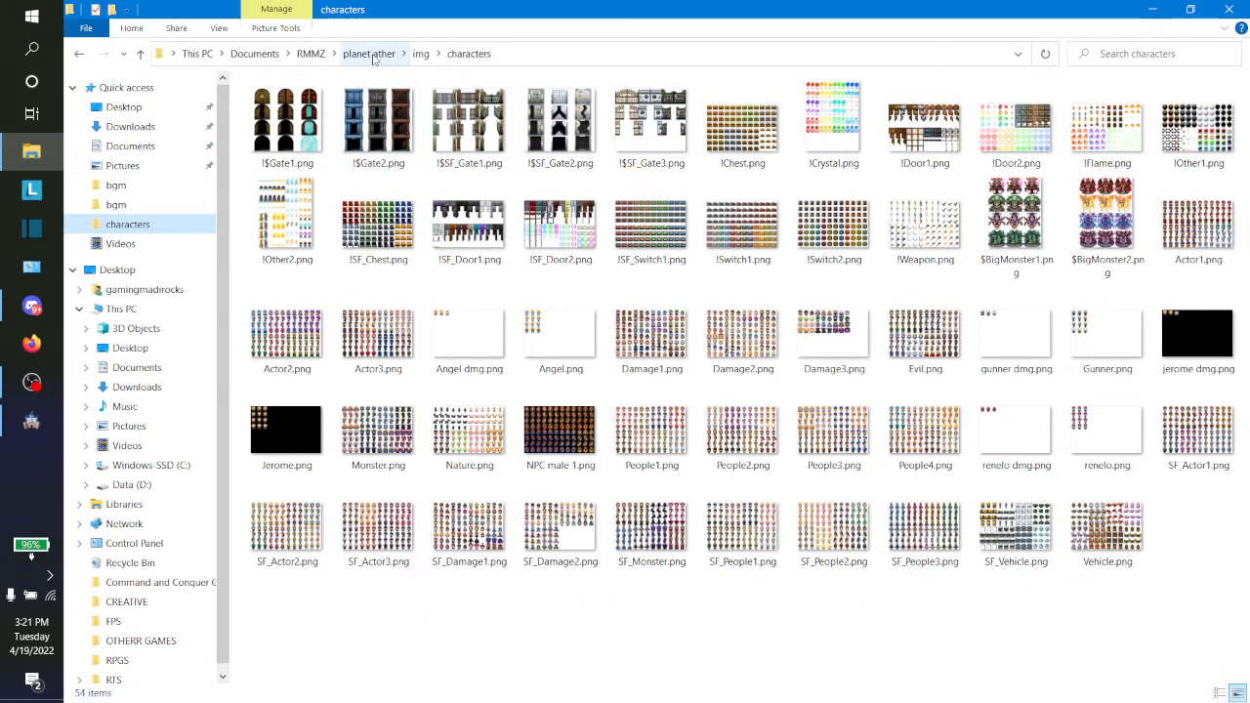
click(371, 56)
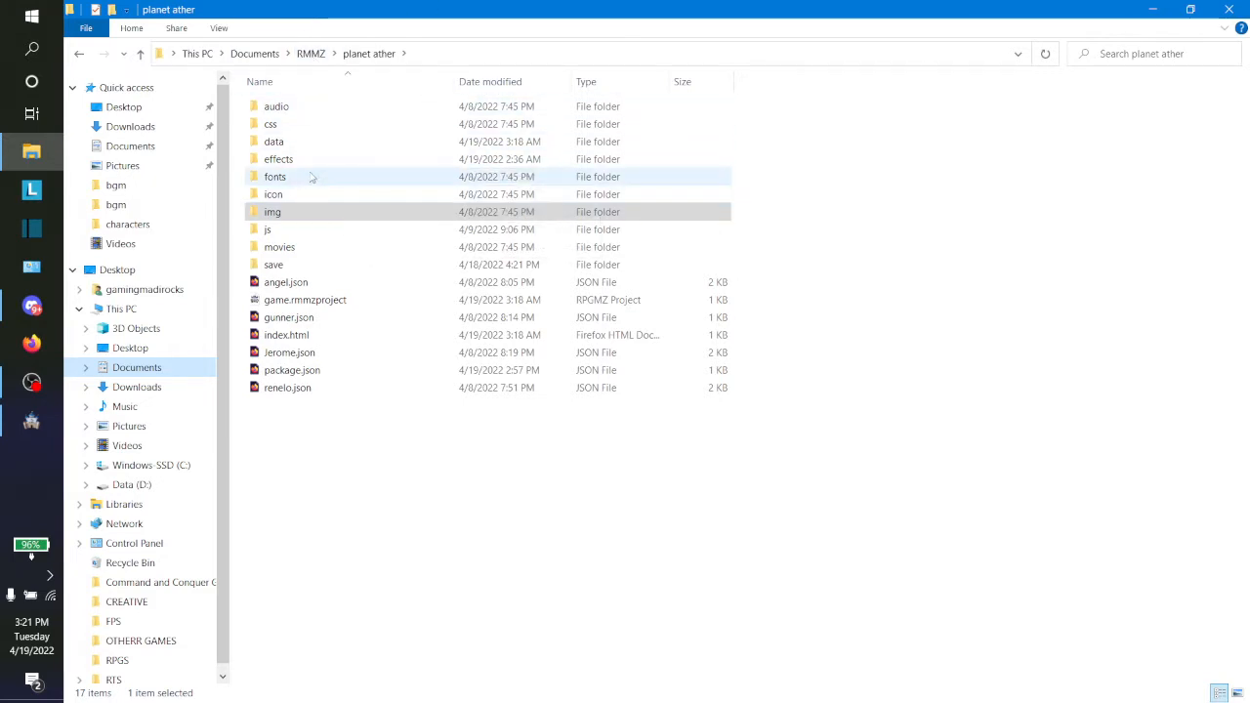
double_click(305, 164)
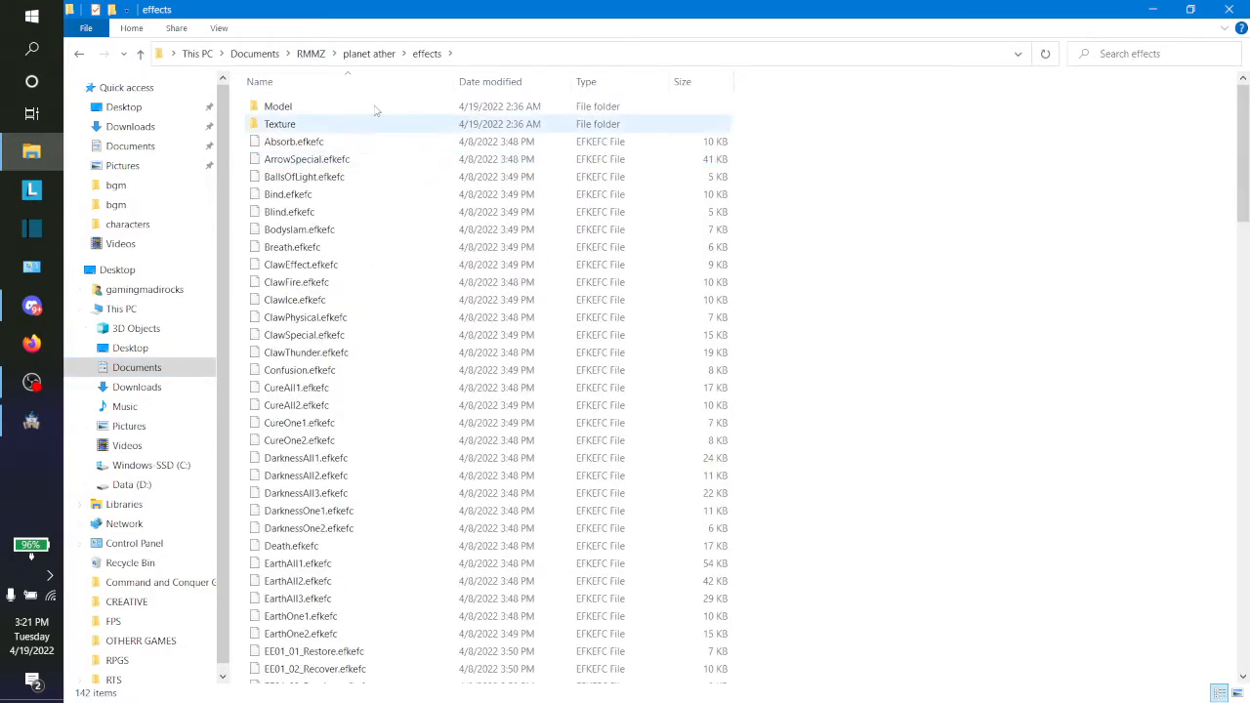
click(369, 54)
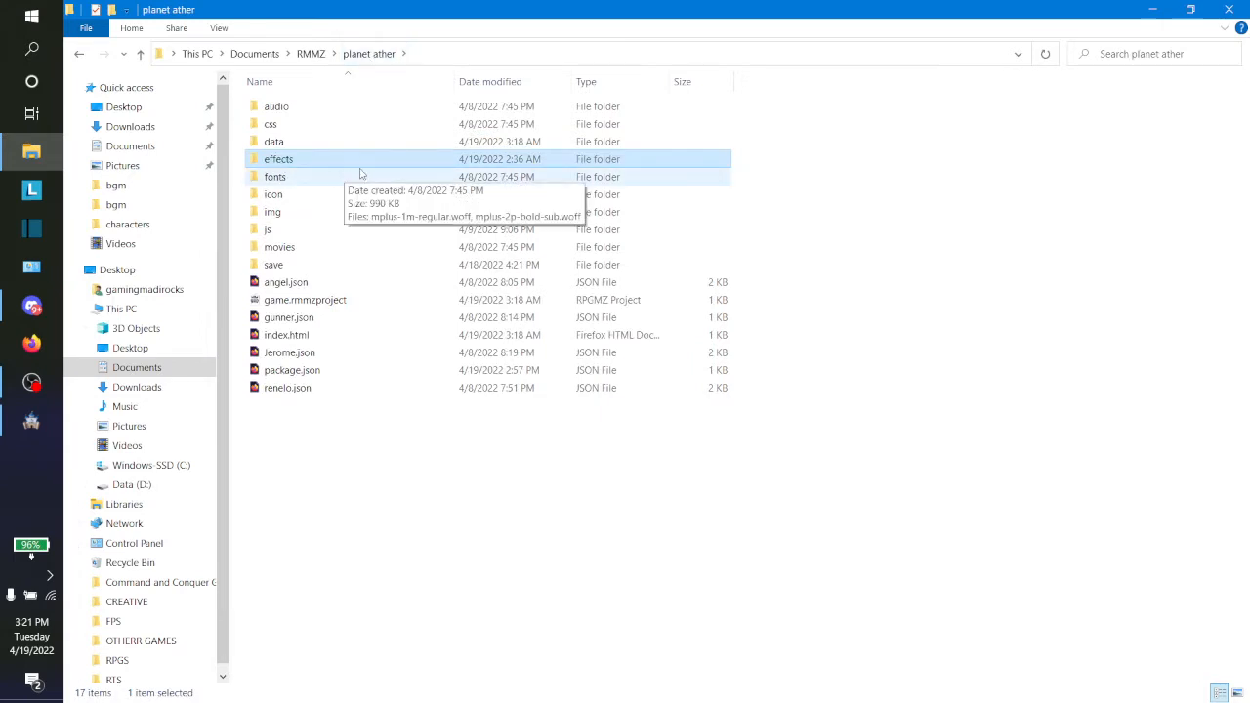
right_click(420, 469)
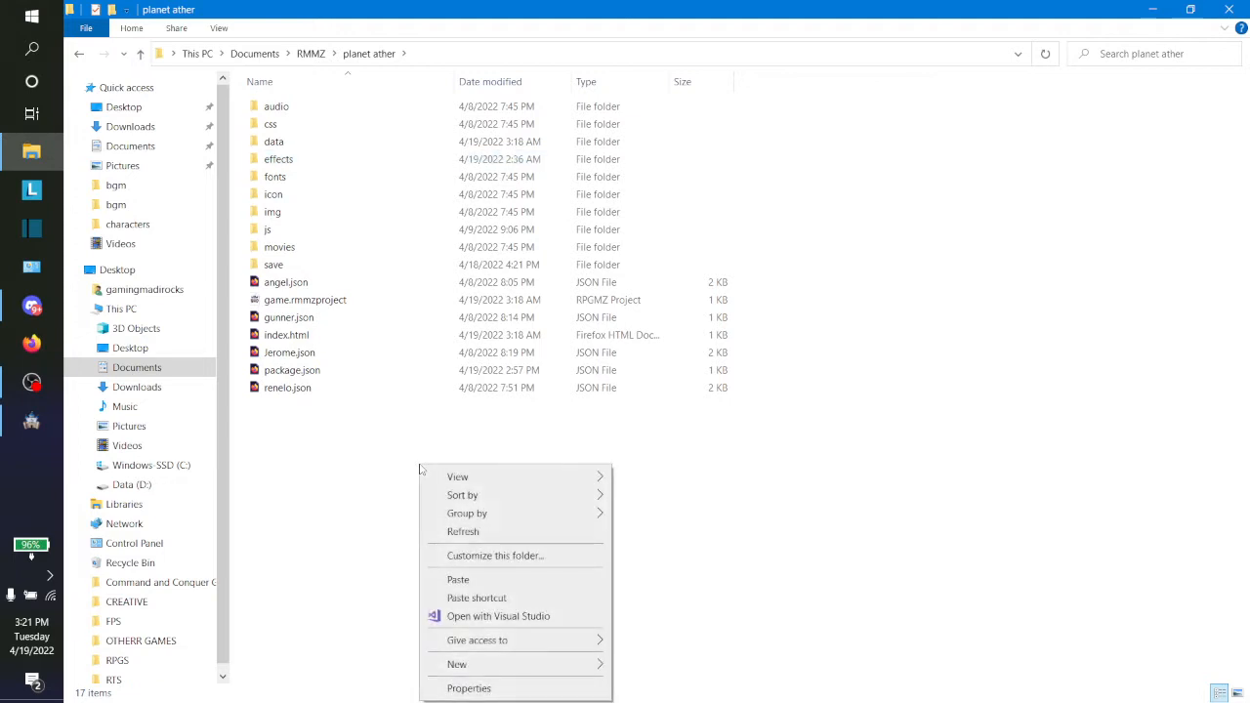
click(473, 583)
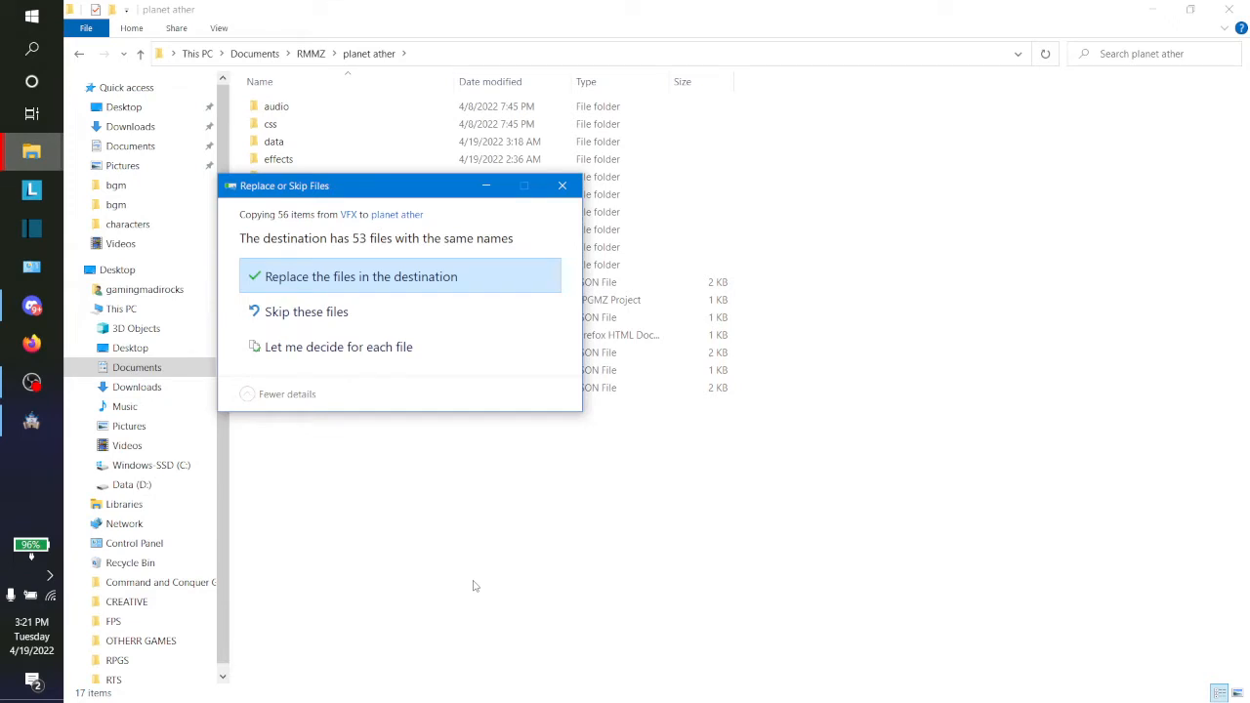
click(429, 276)
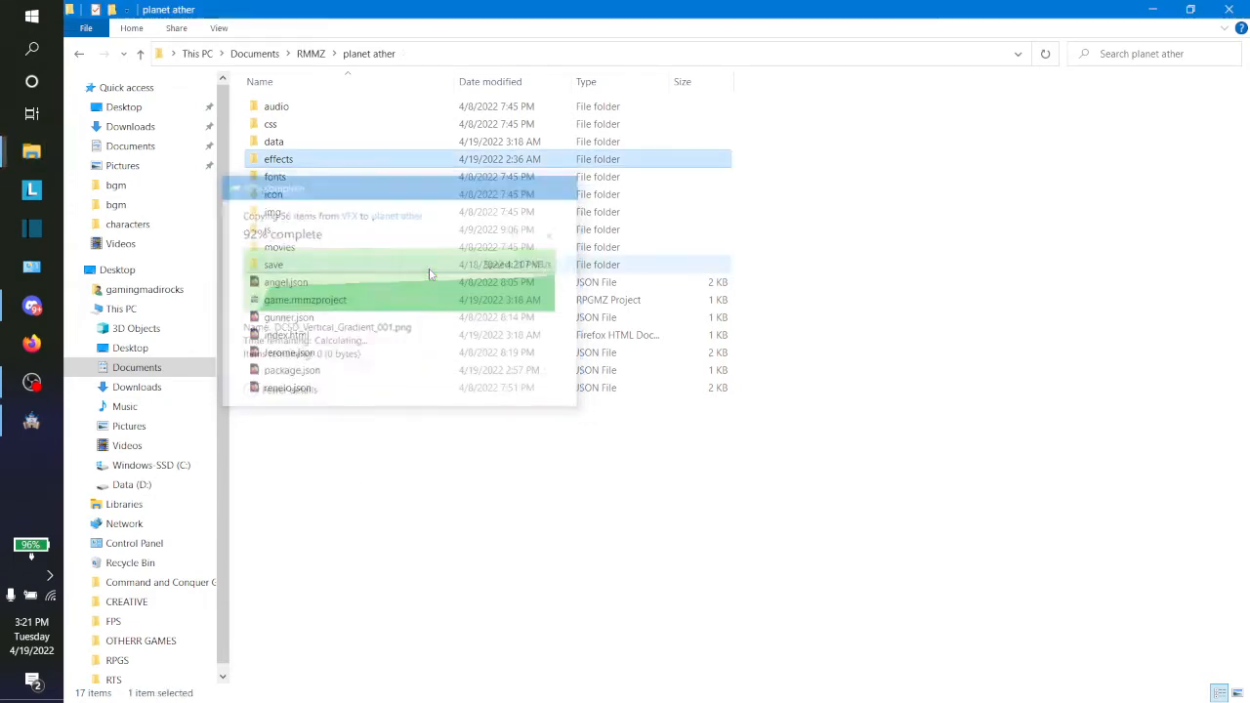
click(31, 422)
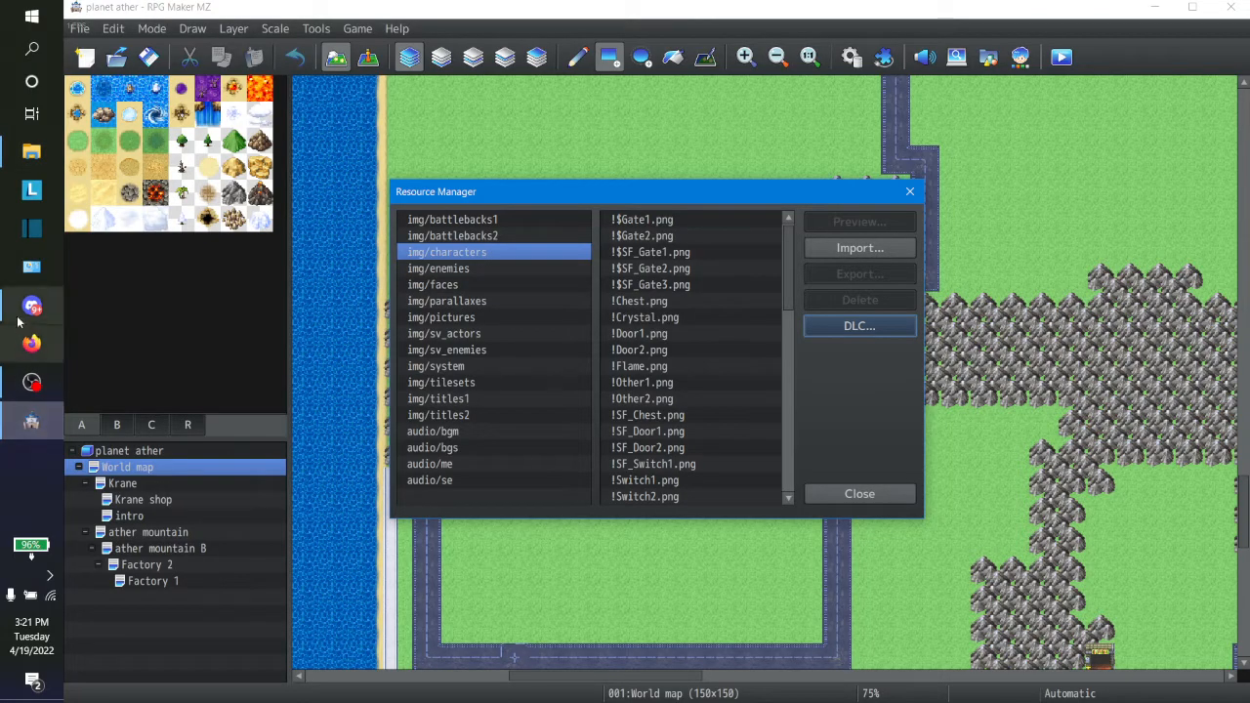
click(31, 151)
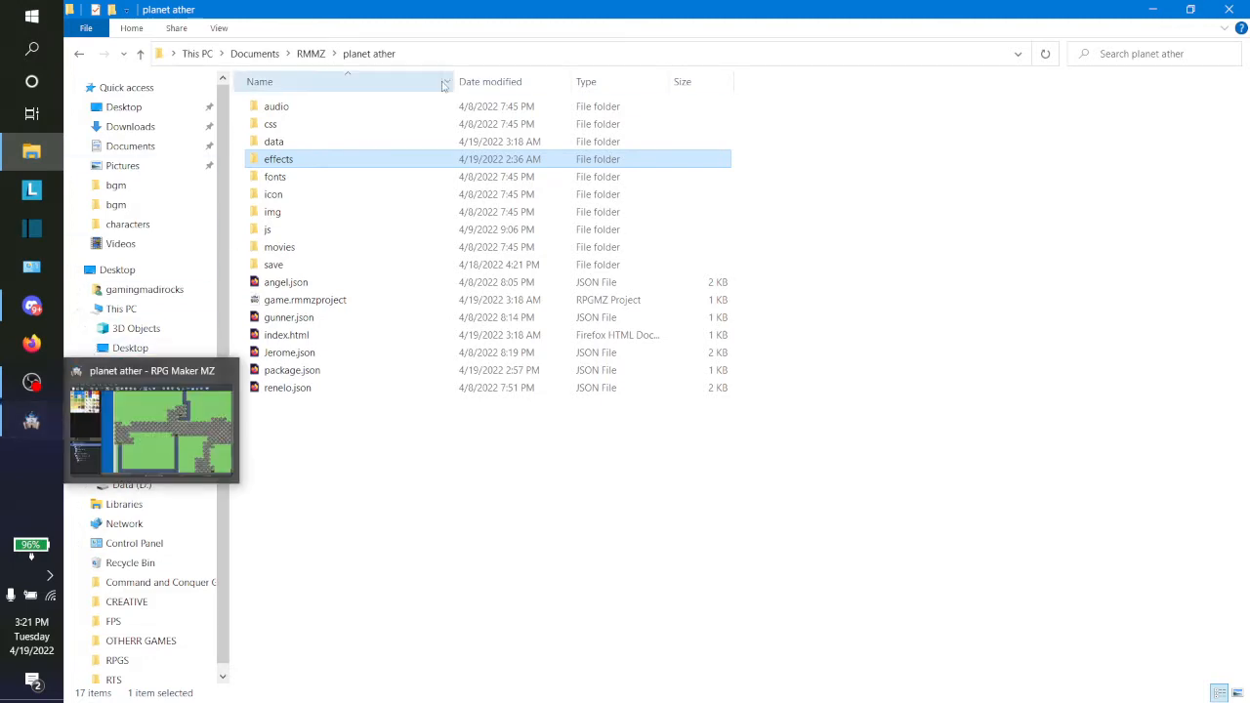
click(451, 52)
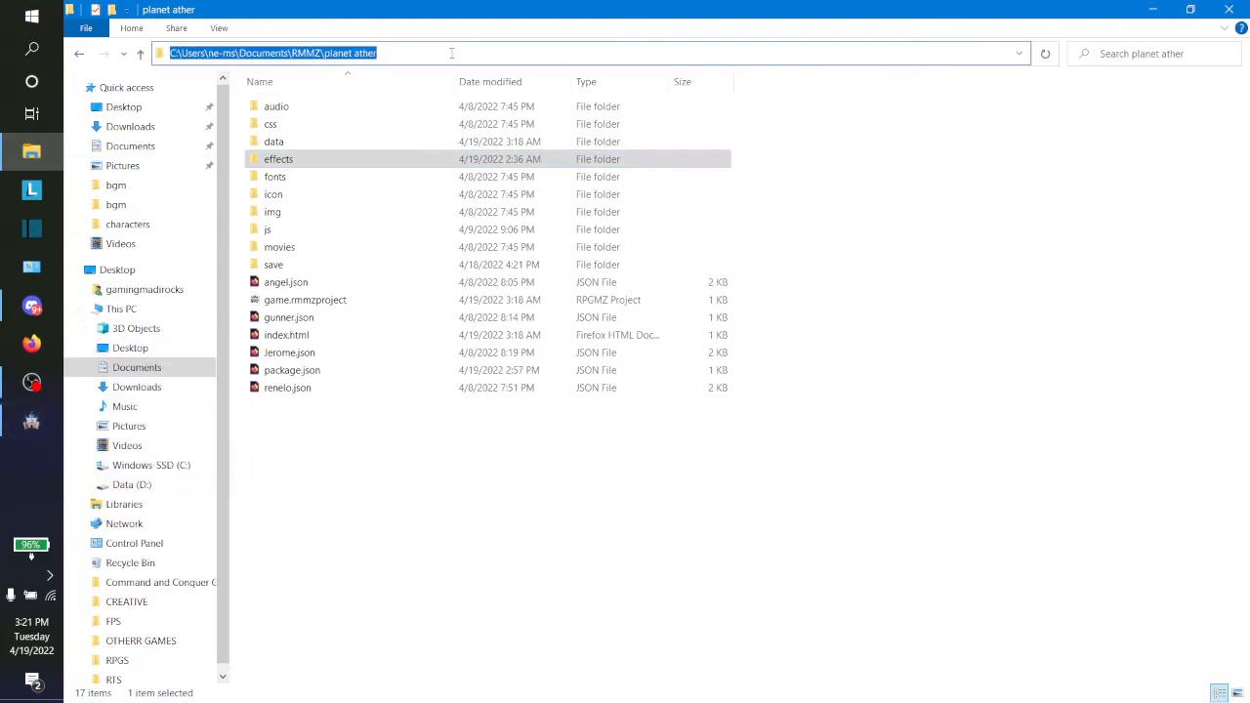
key(ctrl+v)
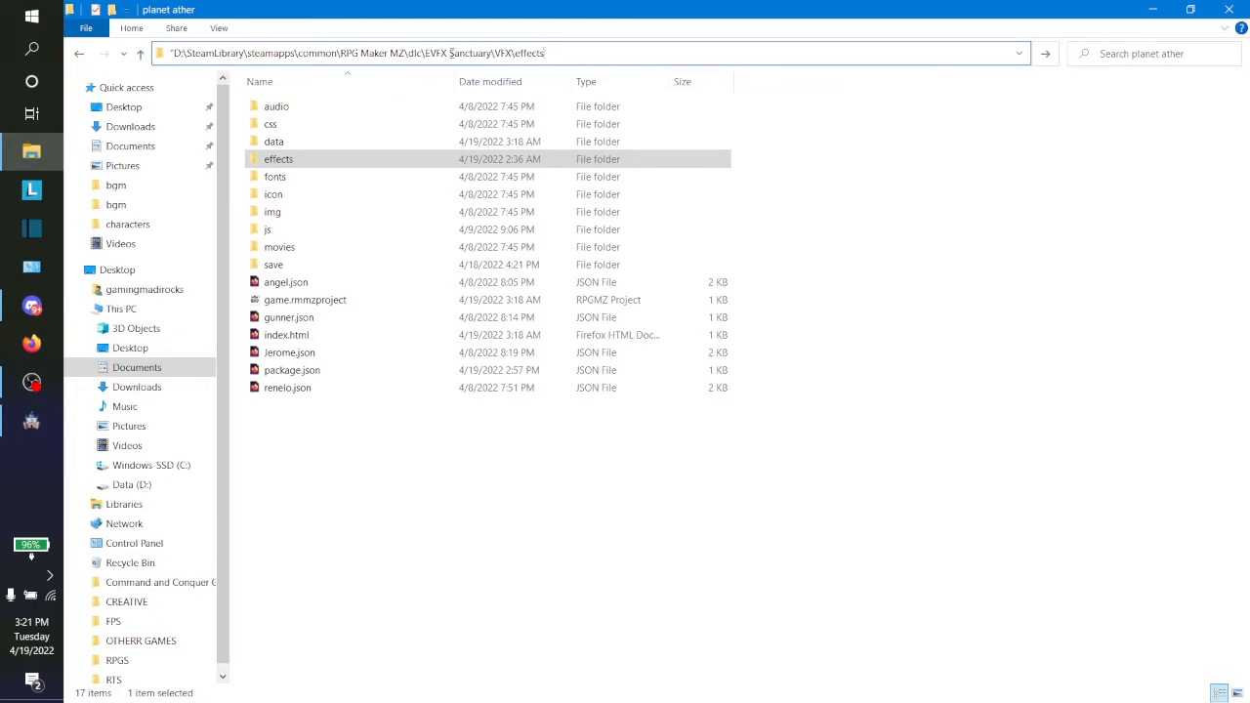
key(BackSpace)
key(BackSpace)
key(BackSpace)
key(BackSpace)
key(BackSpace)
key(BackSpace)
key(BackSpace)
key(BackSpace)
key(BackSpace)
key(BackSpace)
key(BackSpace)
key(ctrl+a)
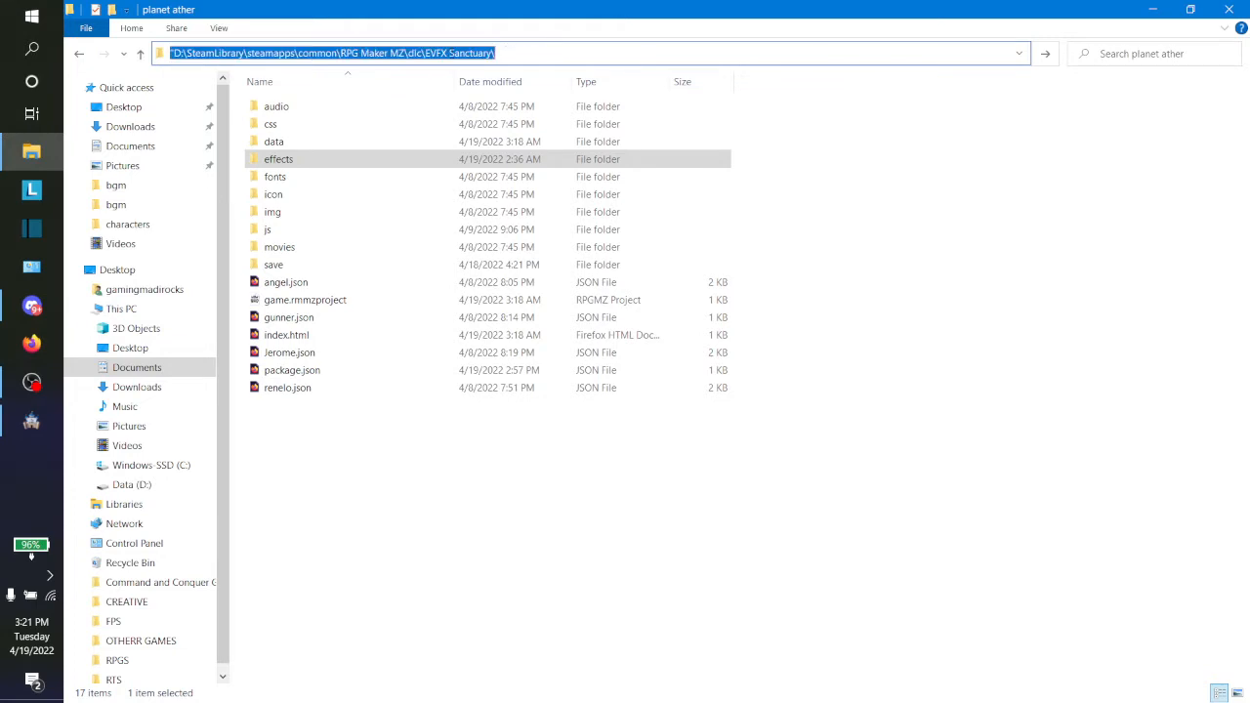
key(Escape)
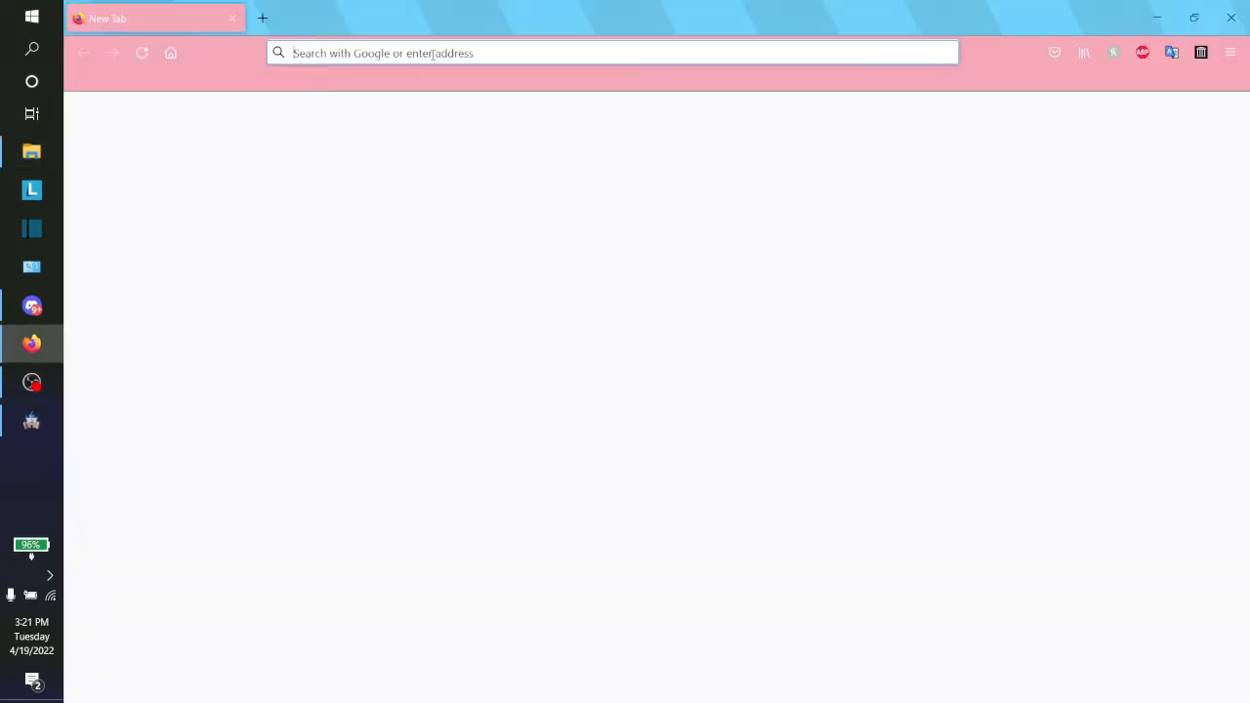
click(1232, 11)
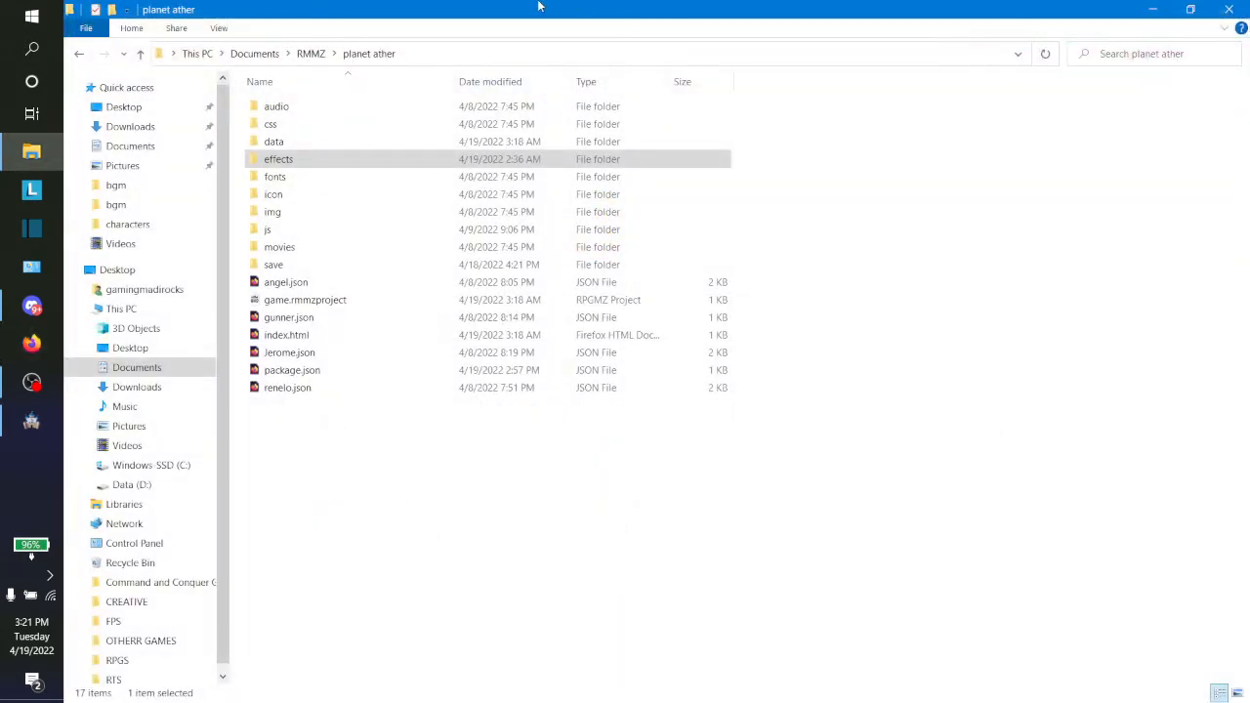
click(451, 51)
key(ctrl+v)
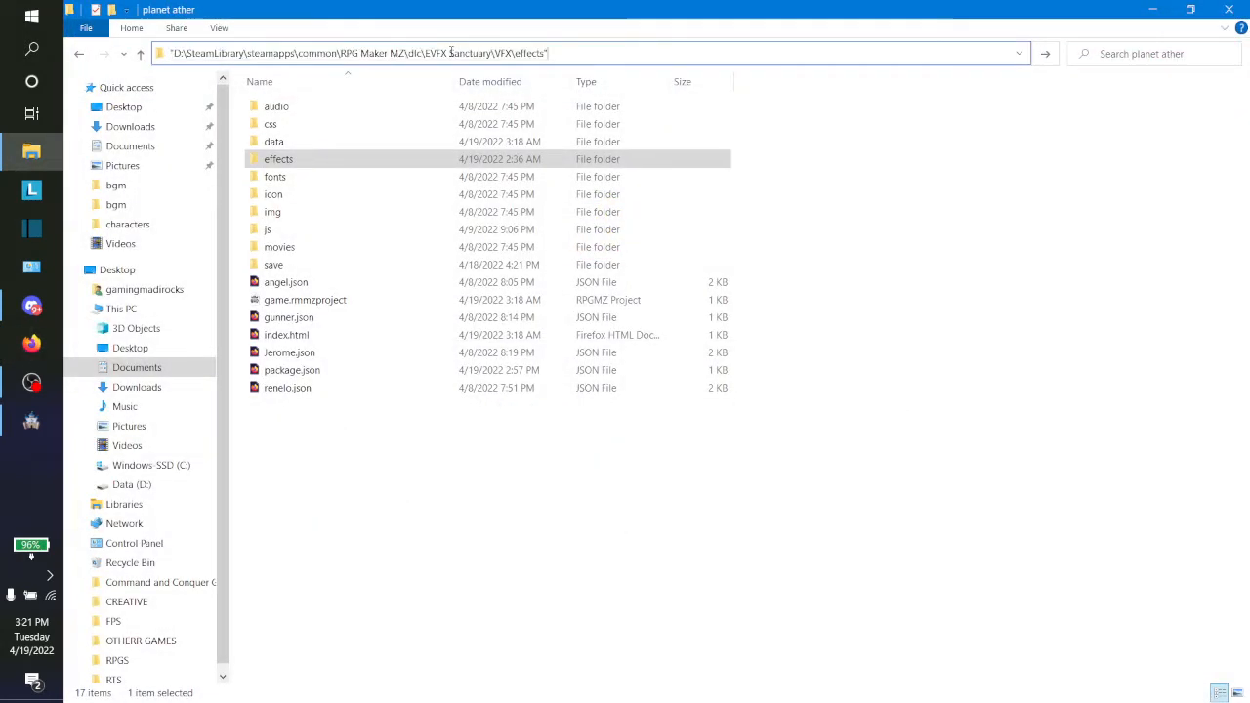
key(BackSpace)
key(BackSpace)
key(BackSpace)
key(BackSpace)
key(BackSpace)
key(BackSpace)
key(BackSpace)
key(BackSpace)
key(BackSpace)
key(BackSpace)
key(BackSpace)
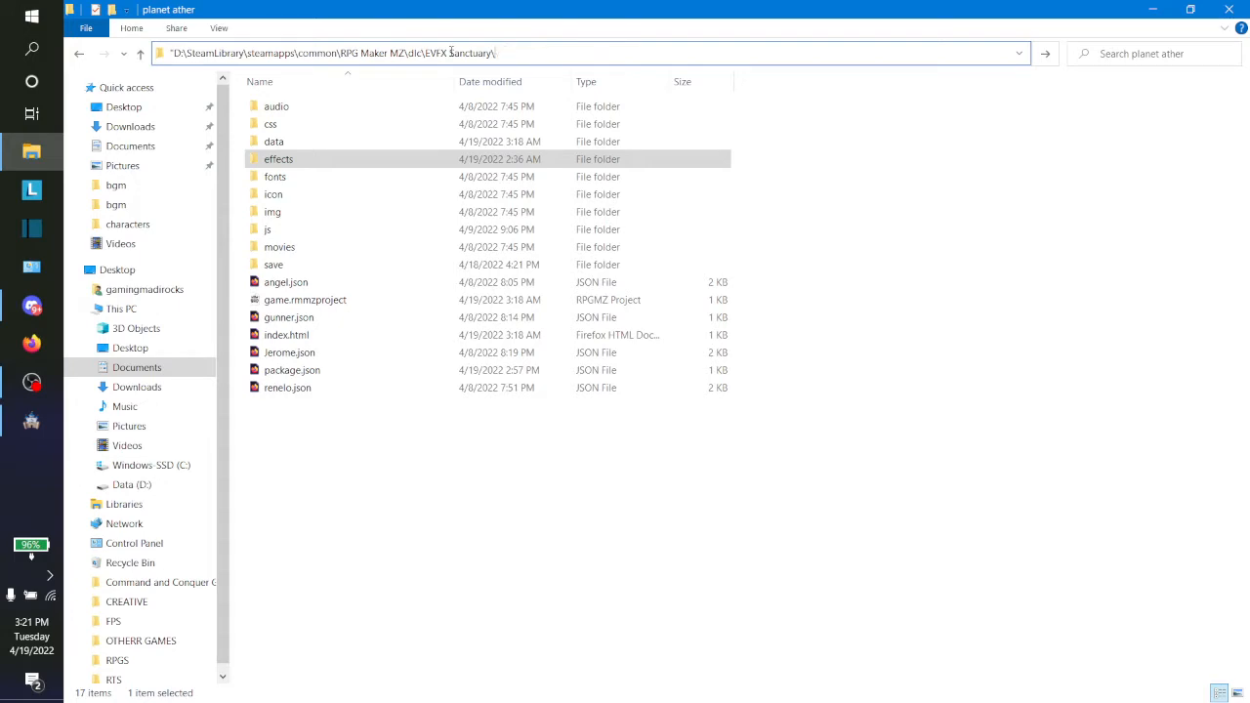
key(Escape)
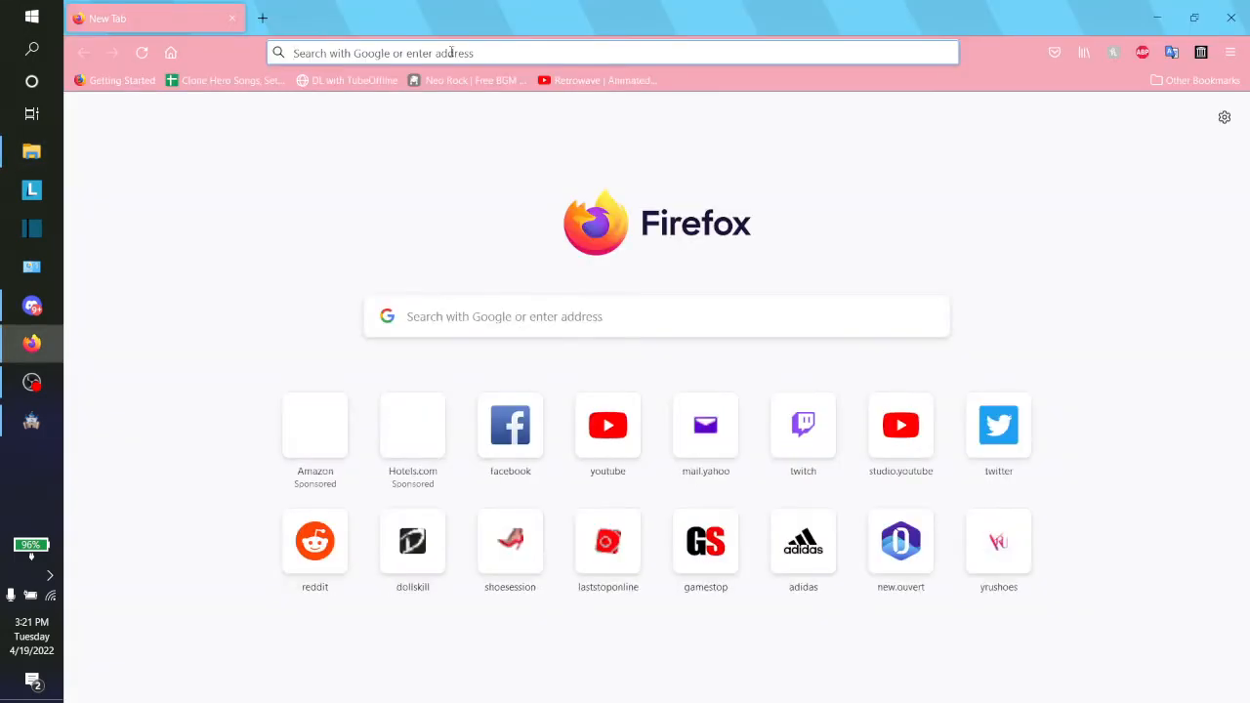
click(1232, 8)
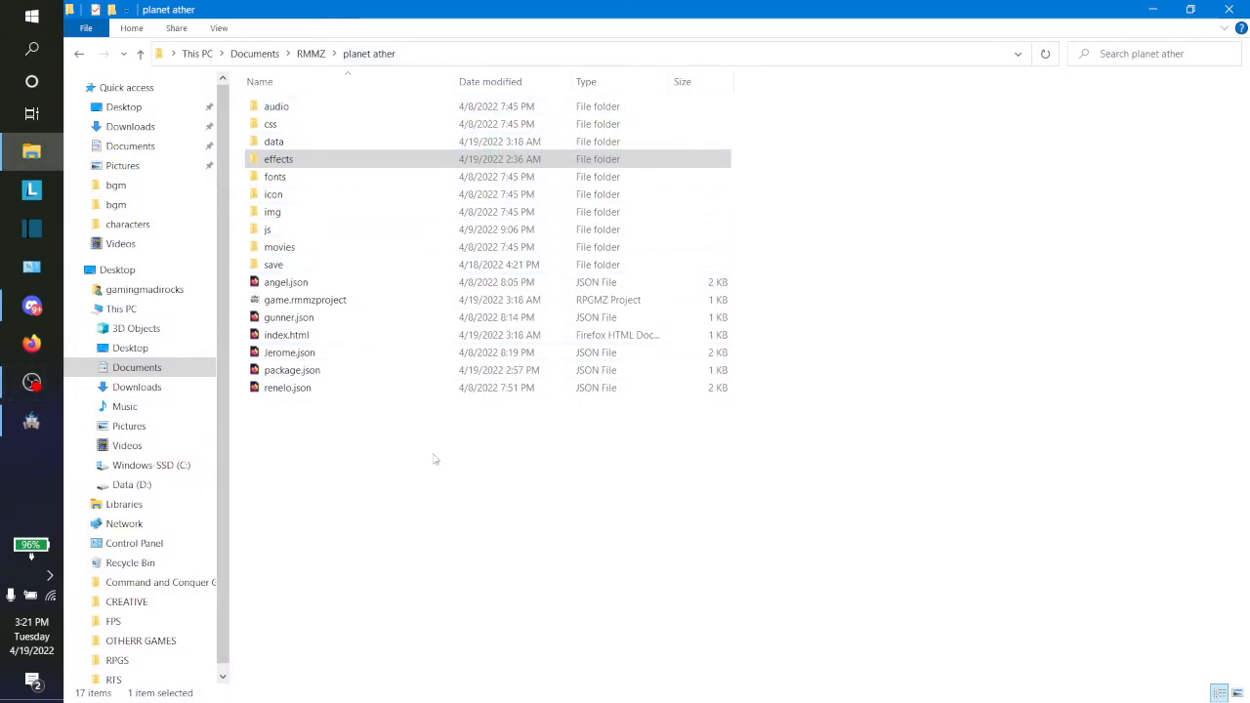
Step: Switch to RPG Maker MZ, copy the dlc folder path from the DLC import dialog again, and close the Resource Manager
click(14, 425)
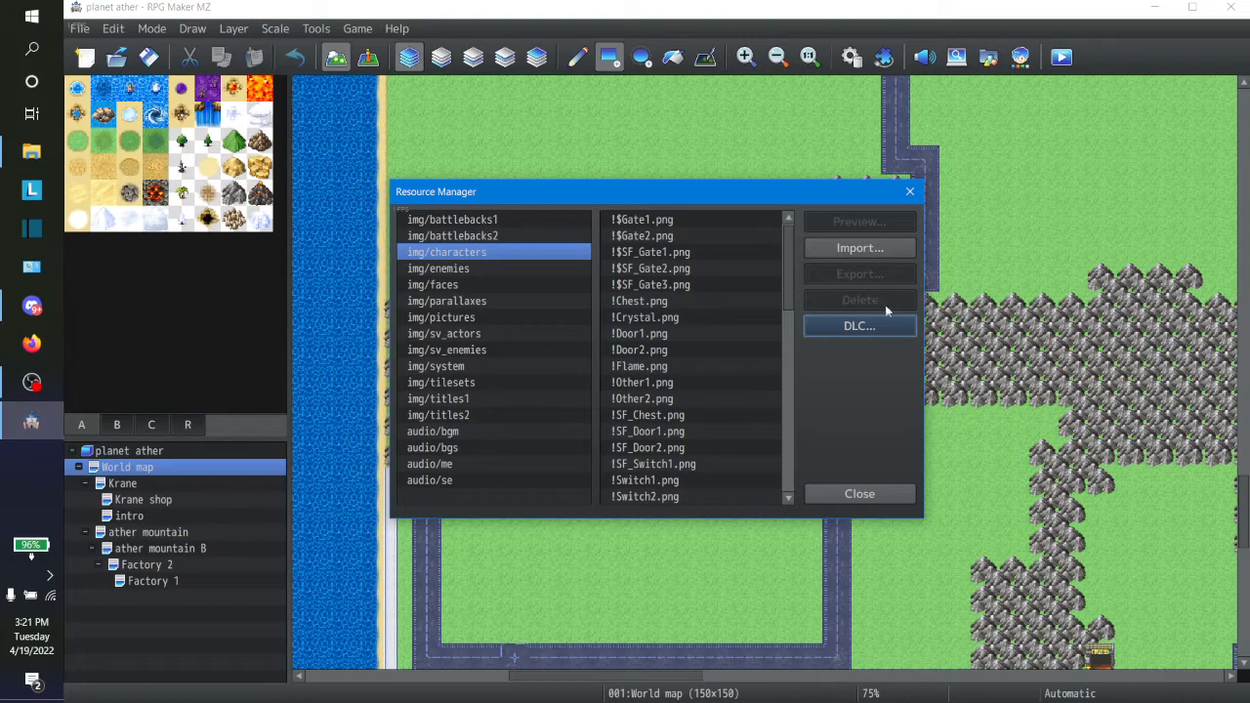
click(874, 316)
click(753, 246)
key(ctrl+c)
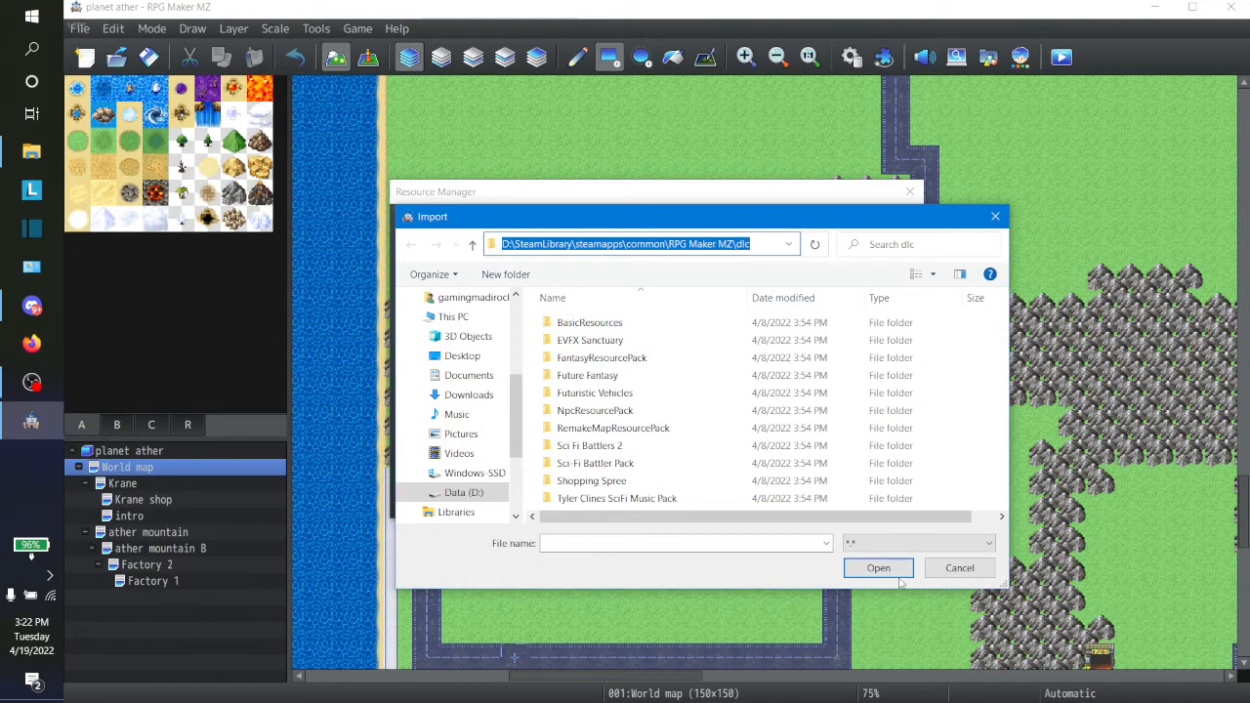
click(958, 567)
click(880, 495)
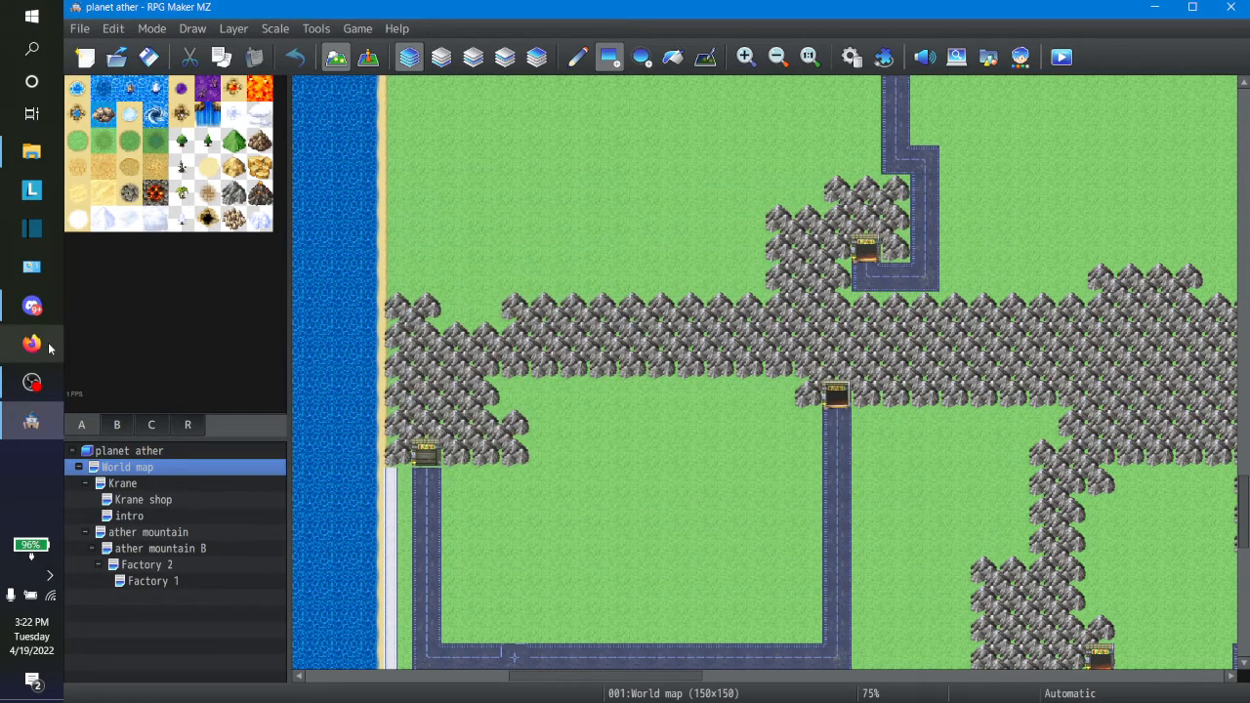
Step: Switch to File Explorer, go to D:\SteamLibrary\steamapps\common\RPG Maker MZ\dlc, and open the SFX folder of EVFX Sanctuary
click(31, 151)
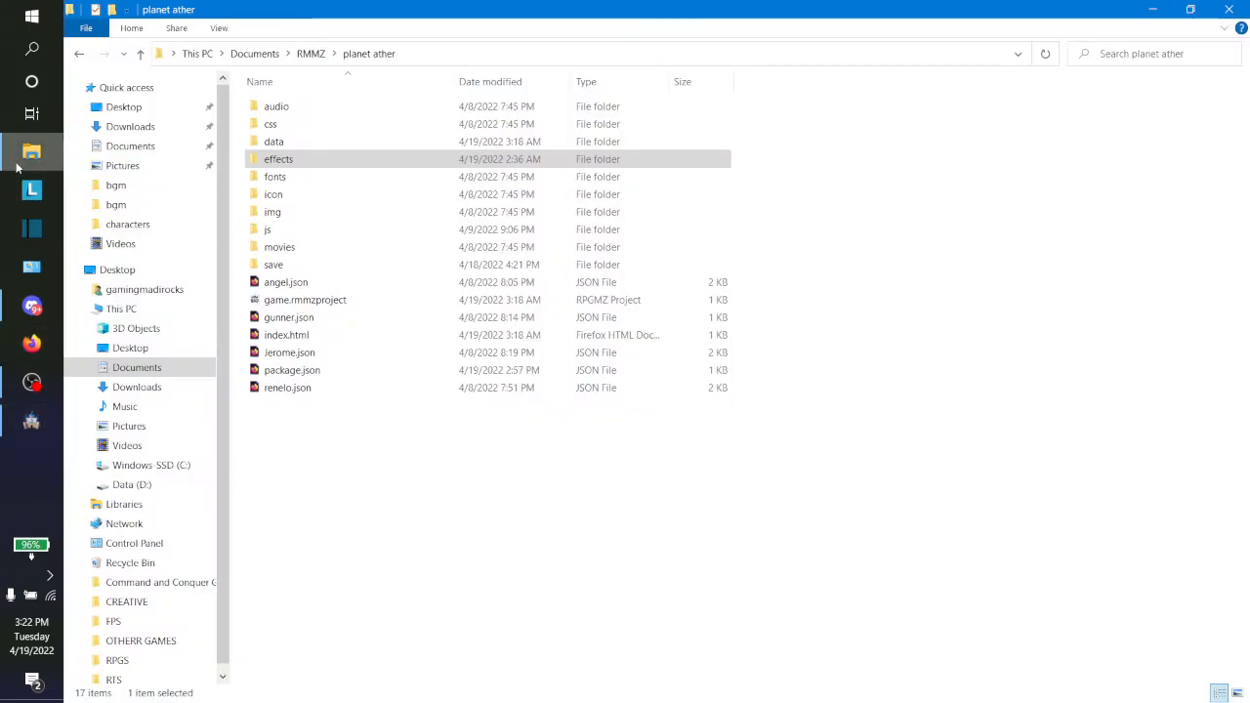
click(435, 54)
key(ctrl+v)
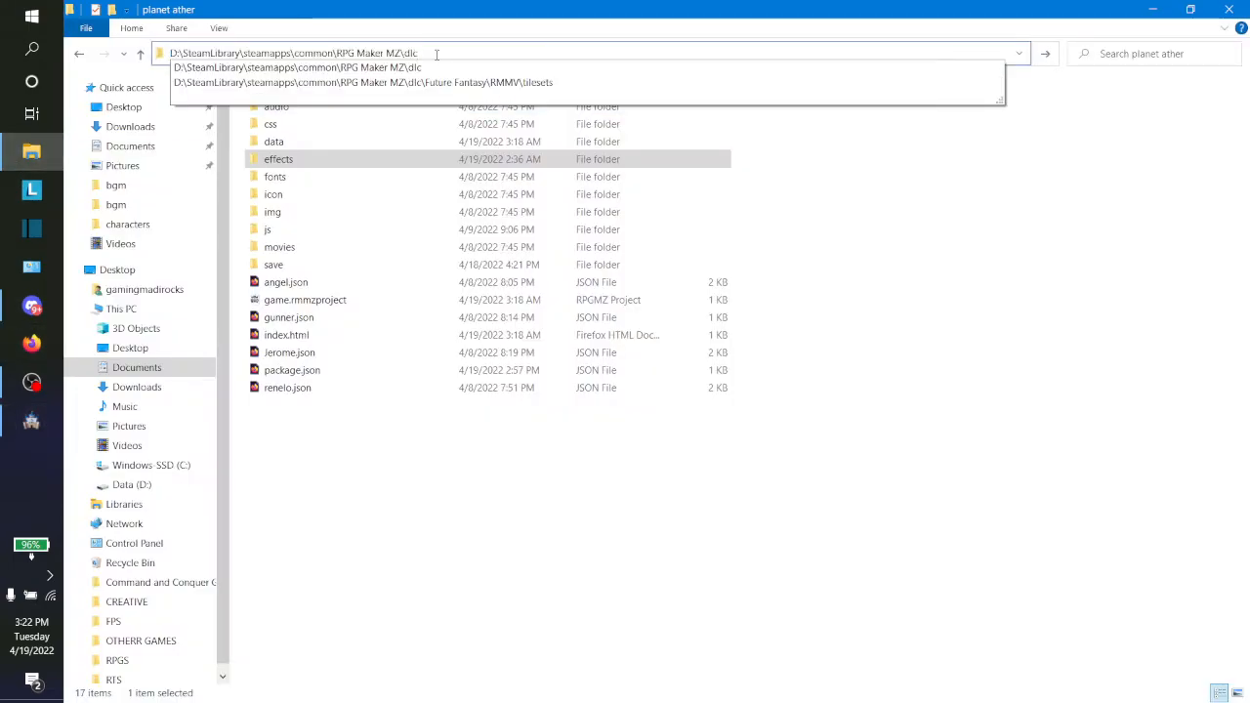
key(Return)
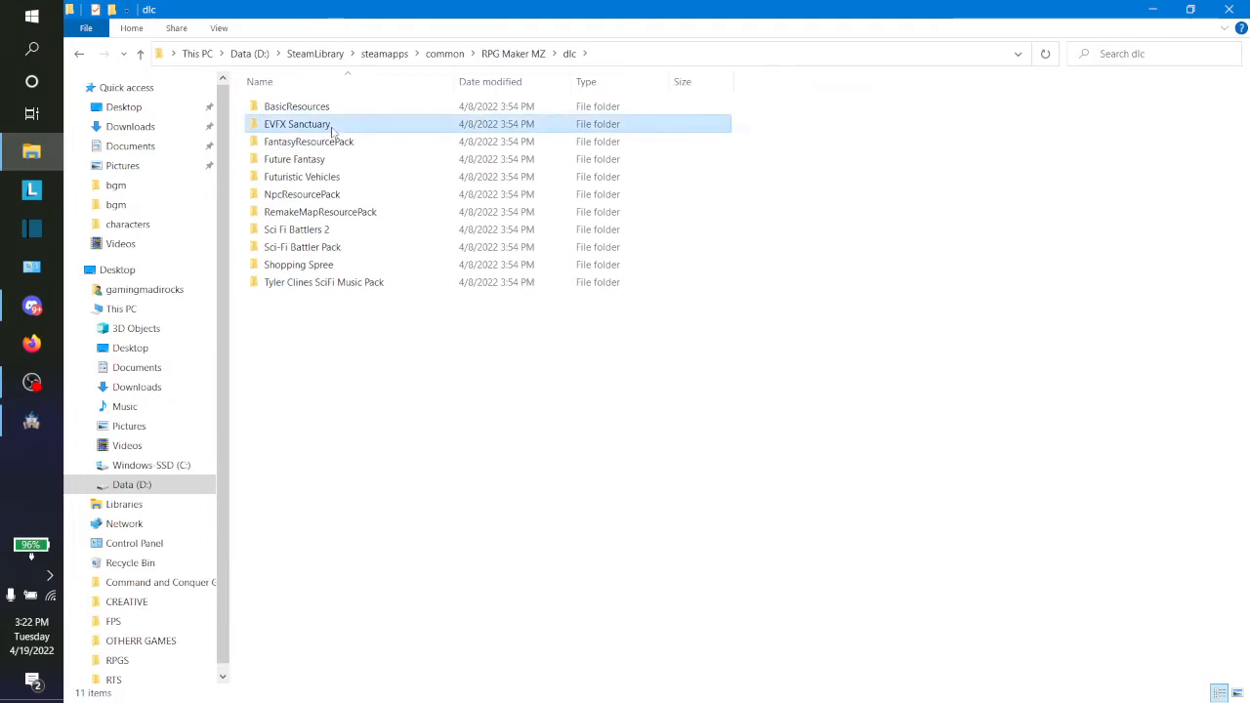
double_click(332, 127)
click(315, 141)
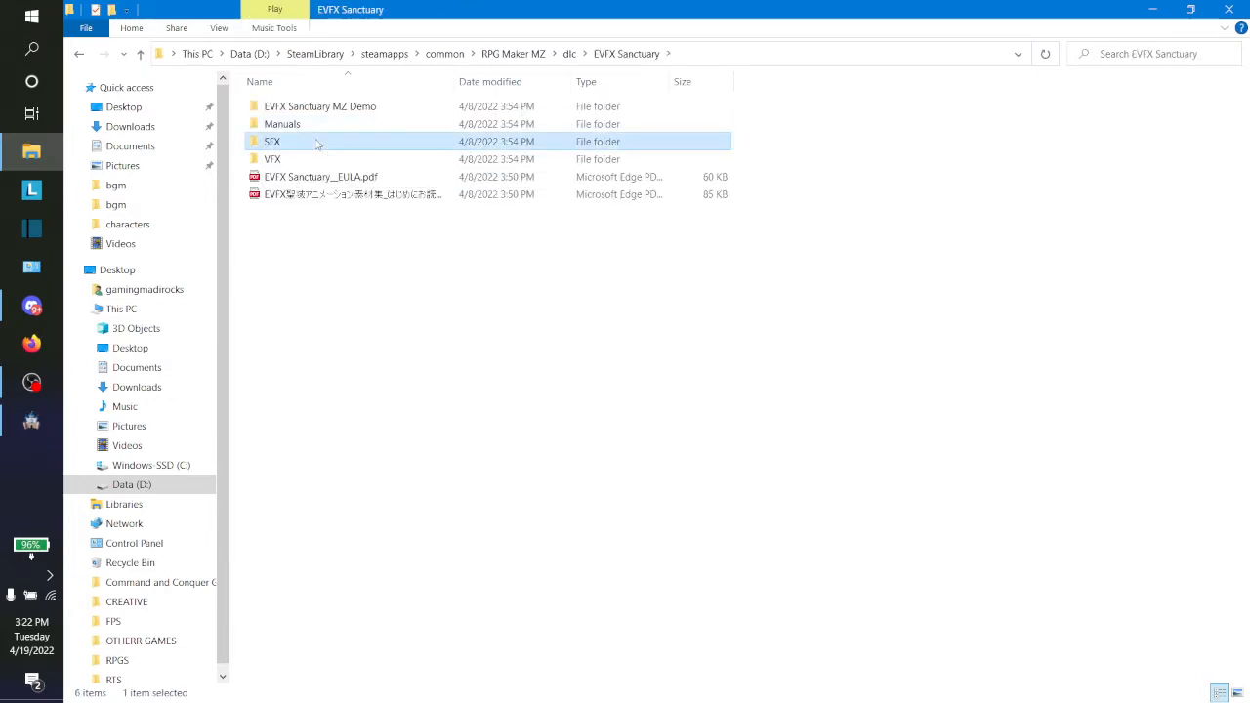
double_click(316, 141)
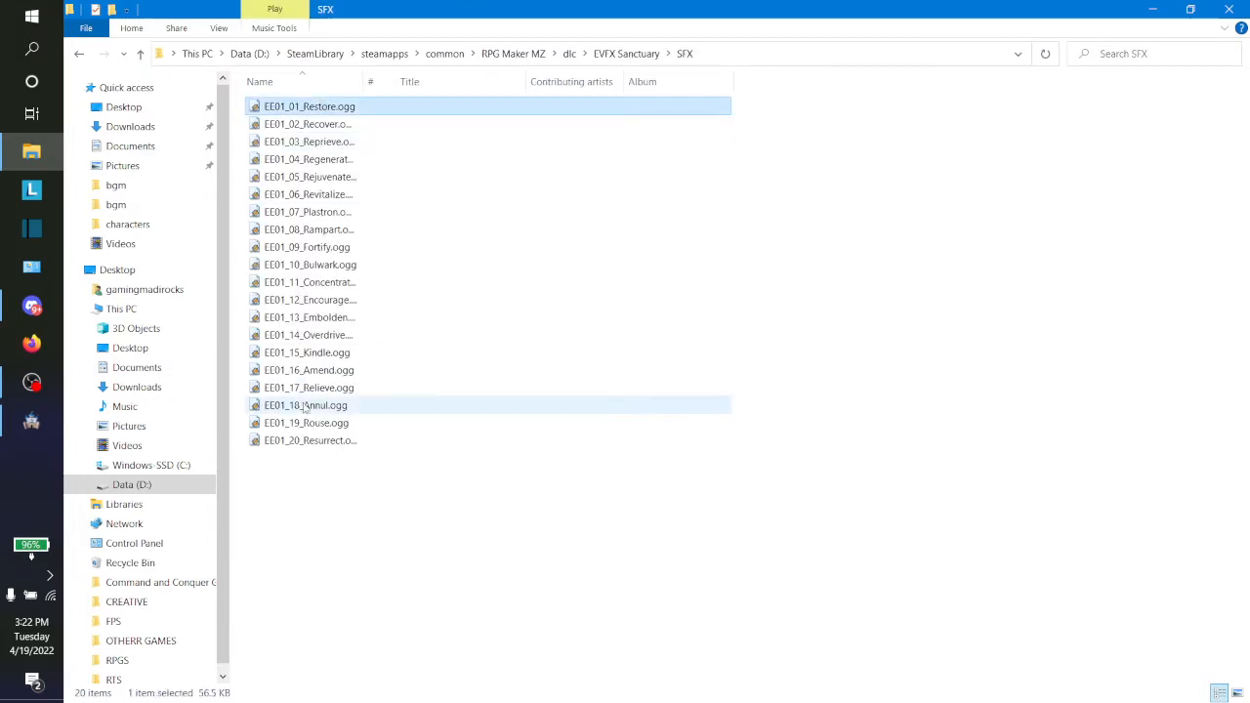
Step: Copy all the sound files in the SFX folder, from EE01_01_Restore.ogg to EE01_20_Resurrect
shift+click(296, 442)
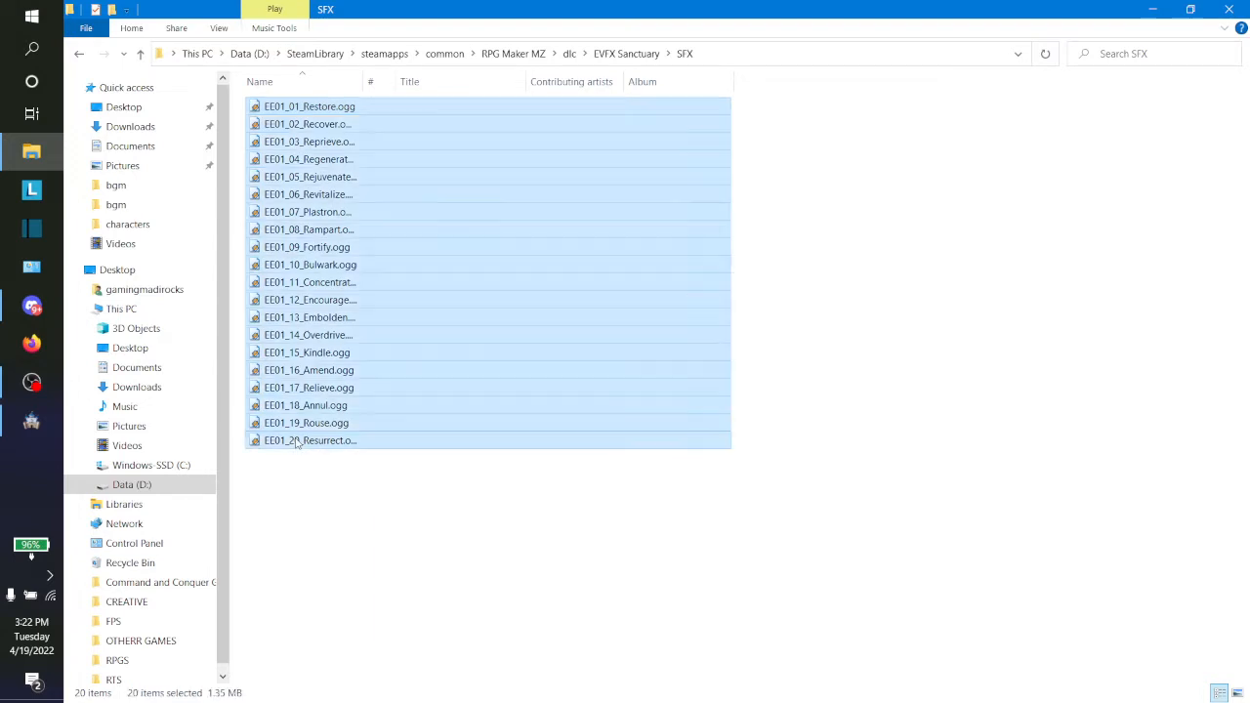
right_drag(296, 439, 287, 420)
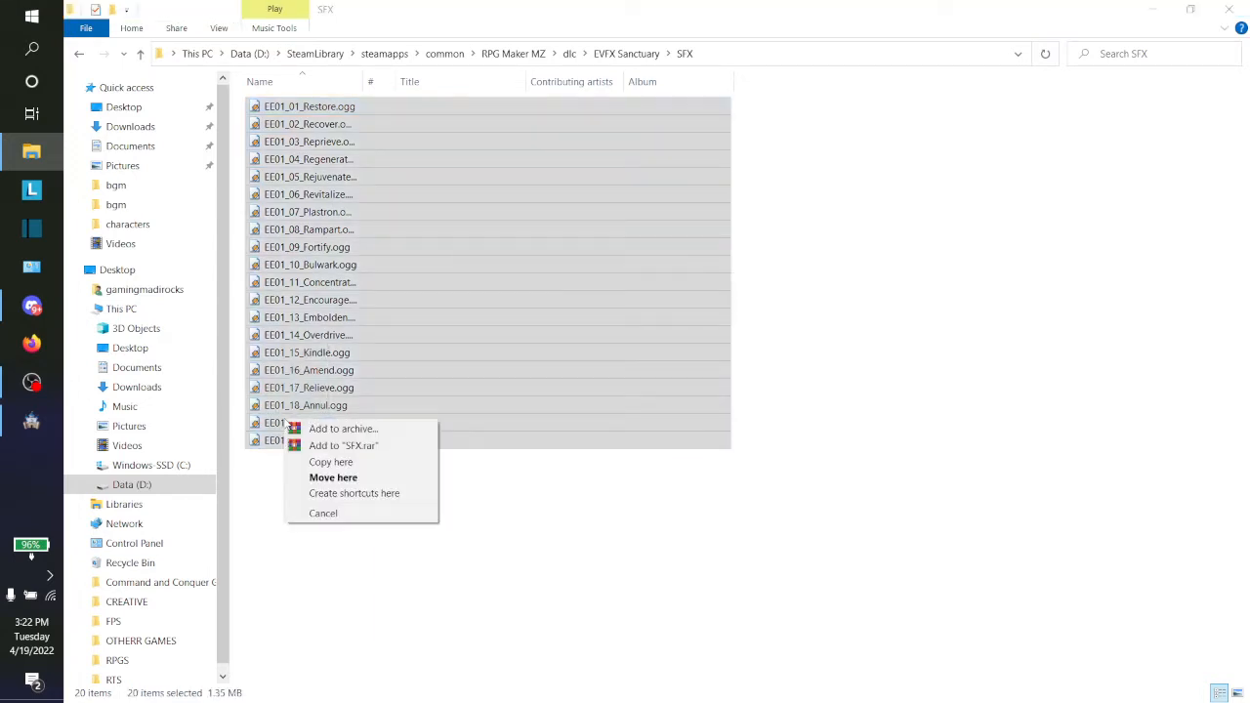
right_click(325, 376)
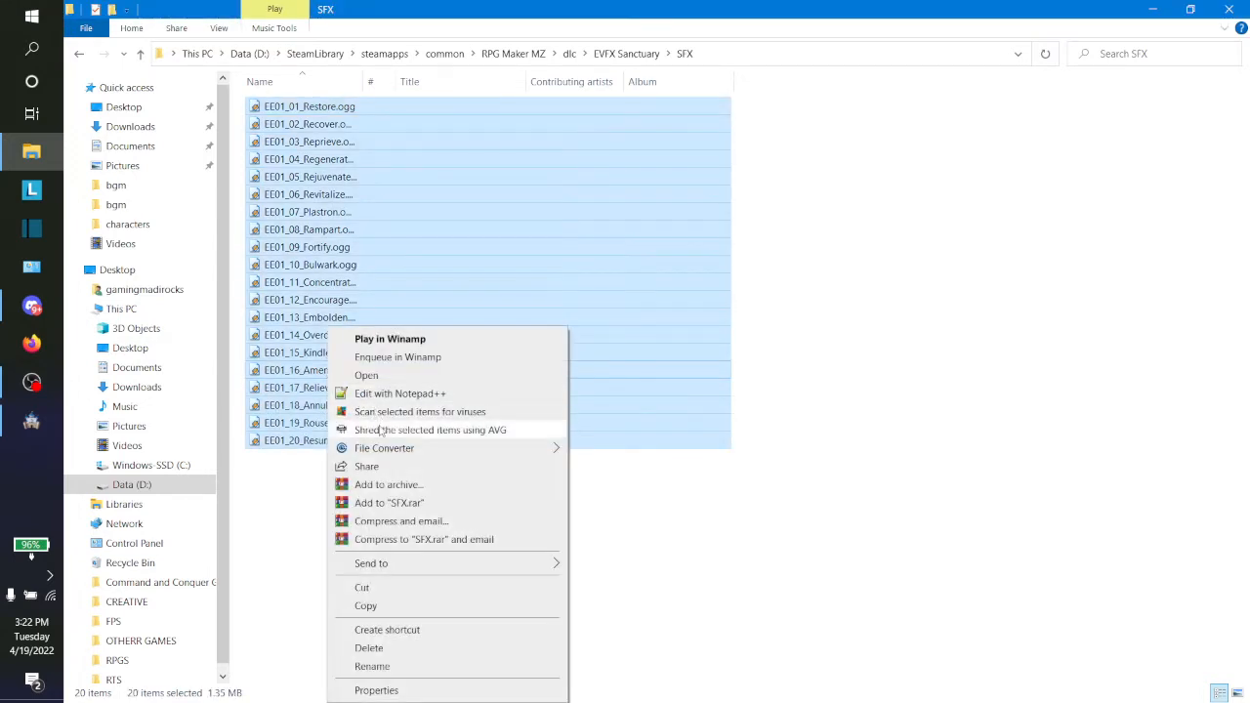
click(390, 607)
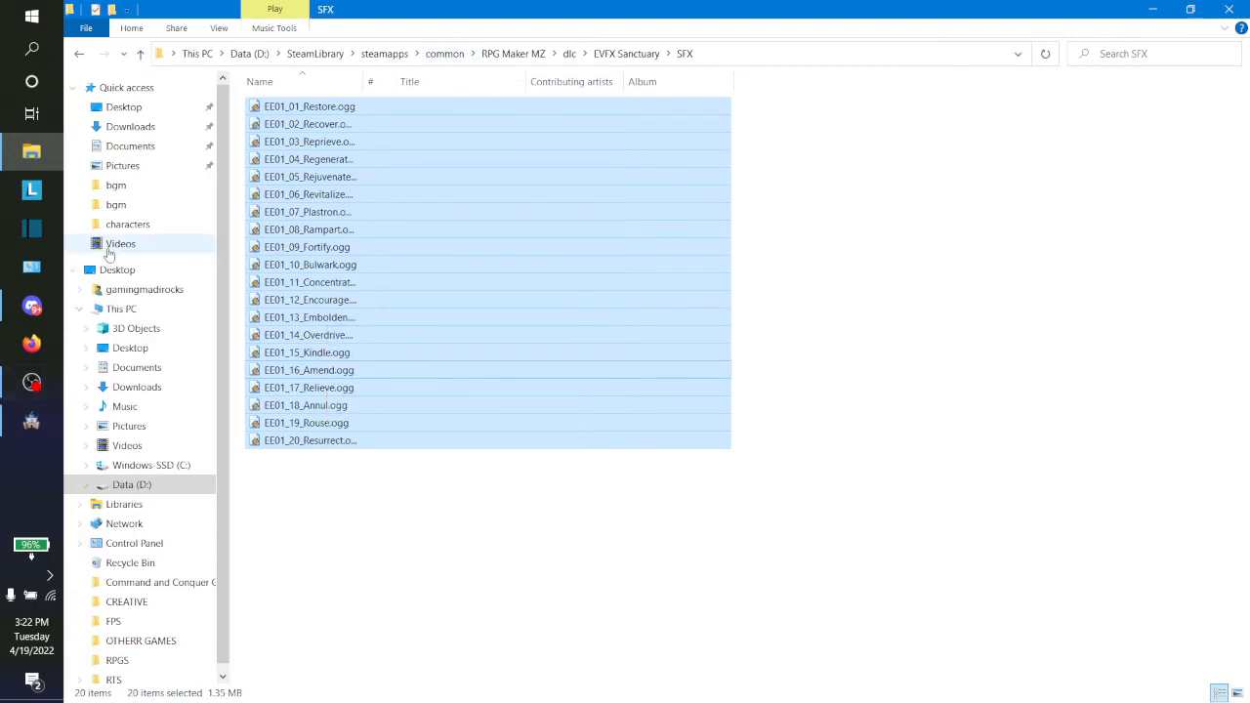
Step: Paste the copied sounds into the planet ather project's audio\se folder, replacing the files that have the same names
click(117, 228)
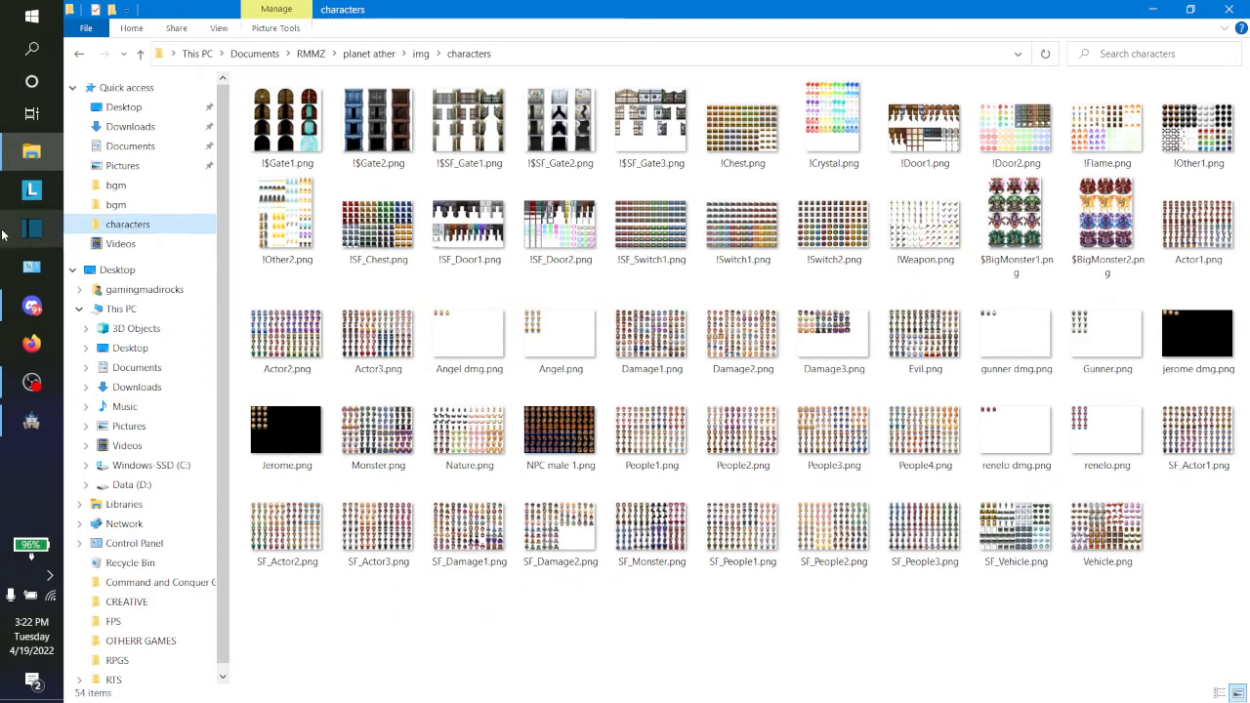
click(367, 54)
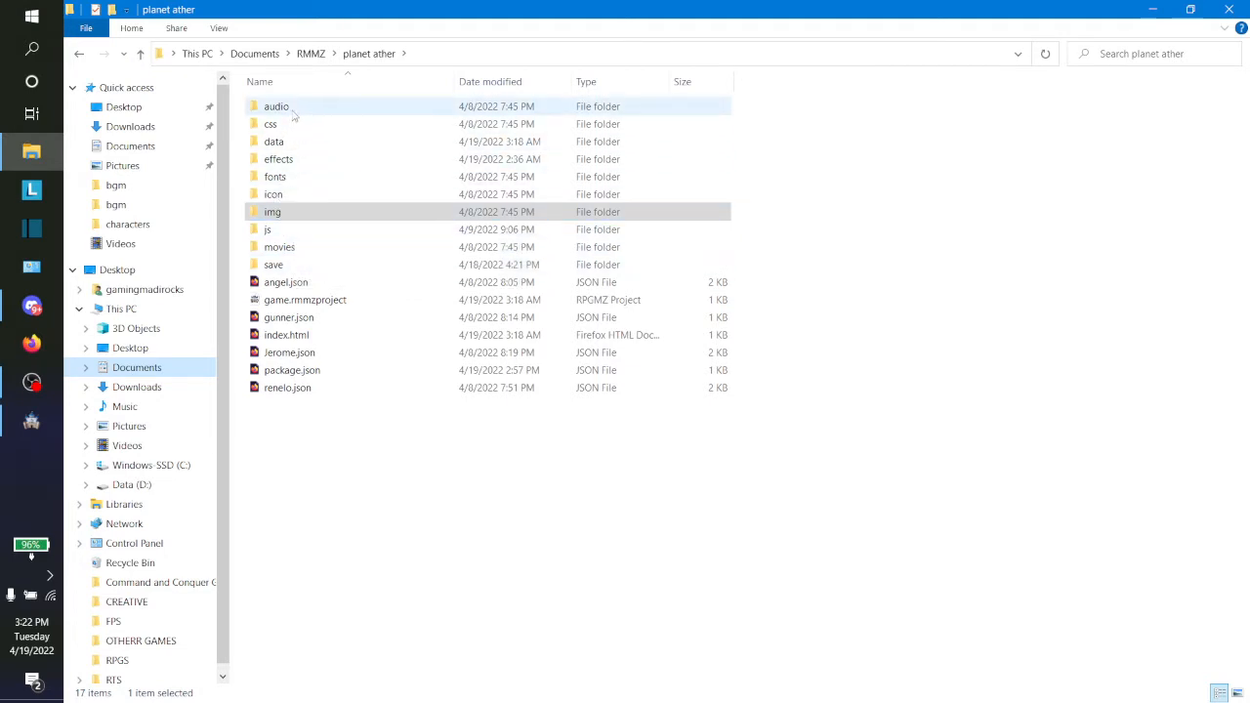
double_click(295, 110)
double_click(282, 159)
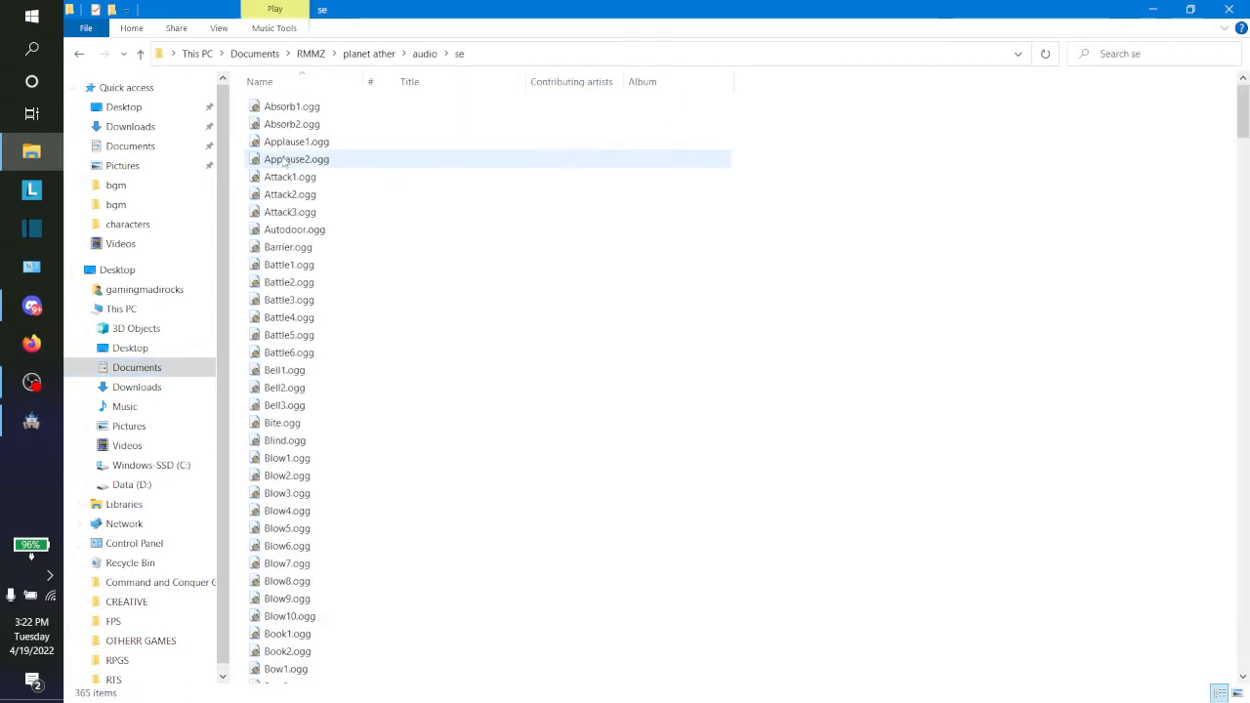
right_click(753, 235)
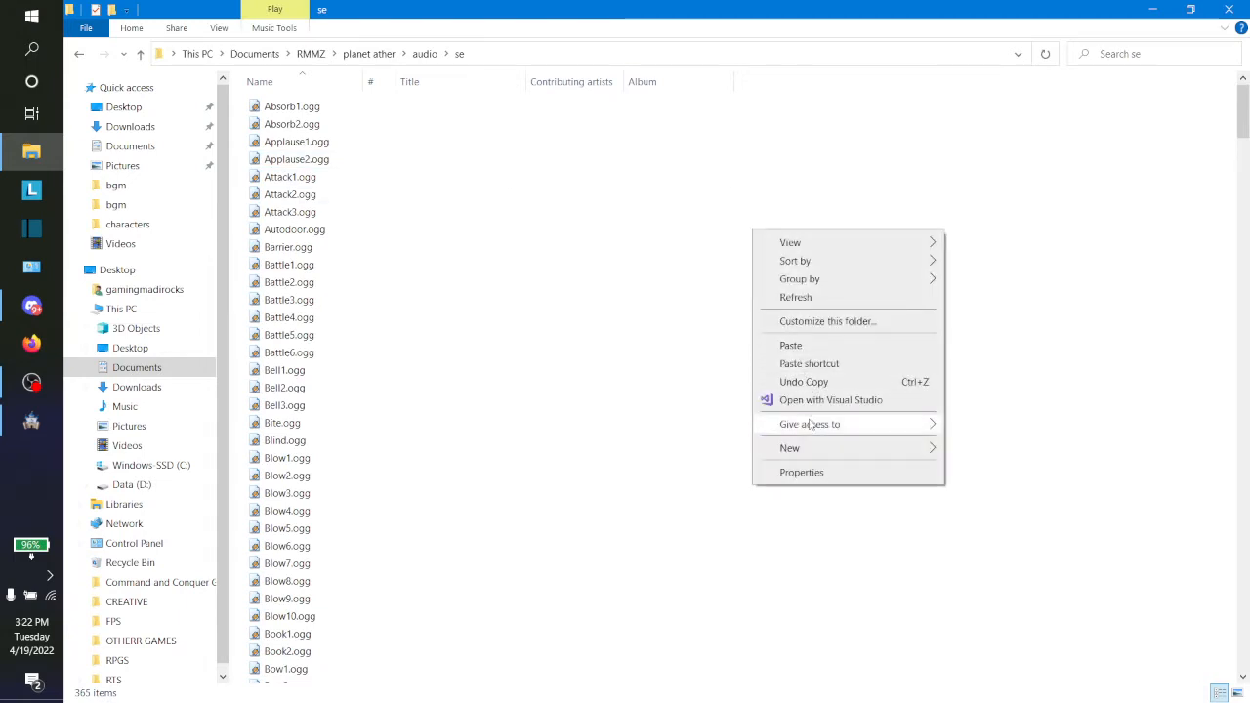
click(811, 345)
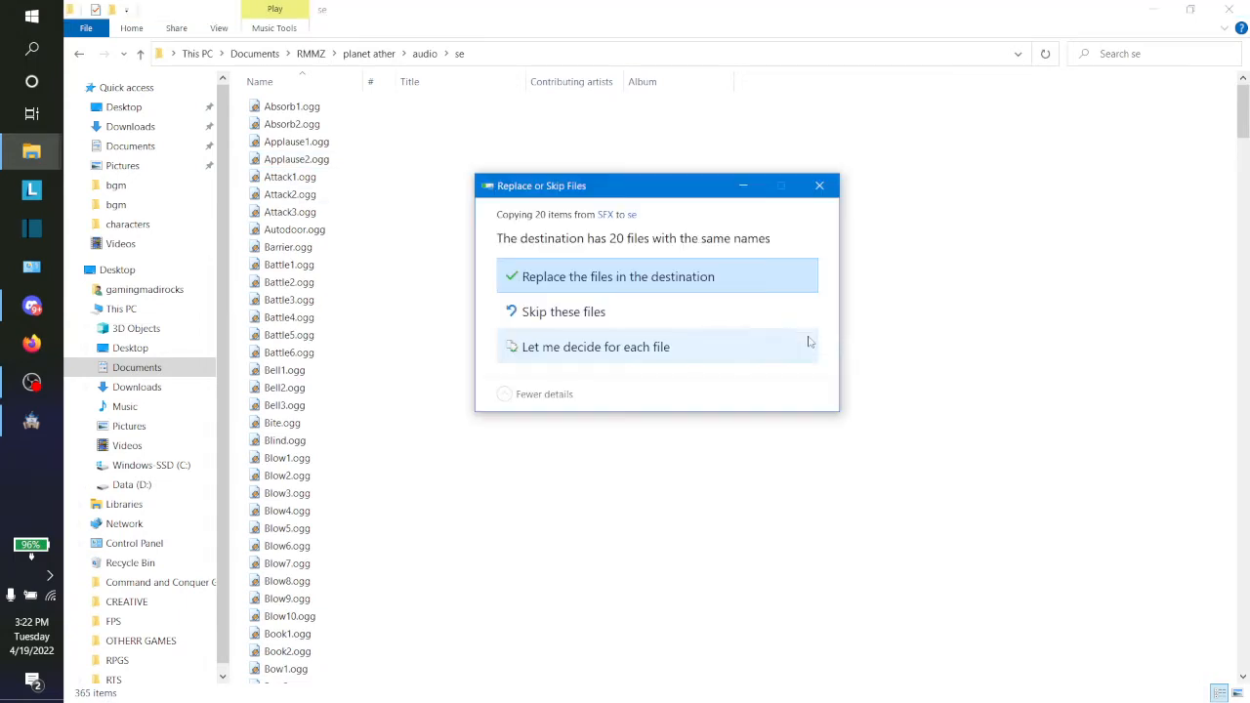
click(576, 278)
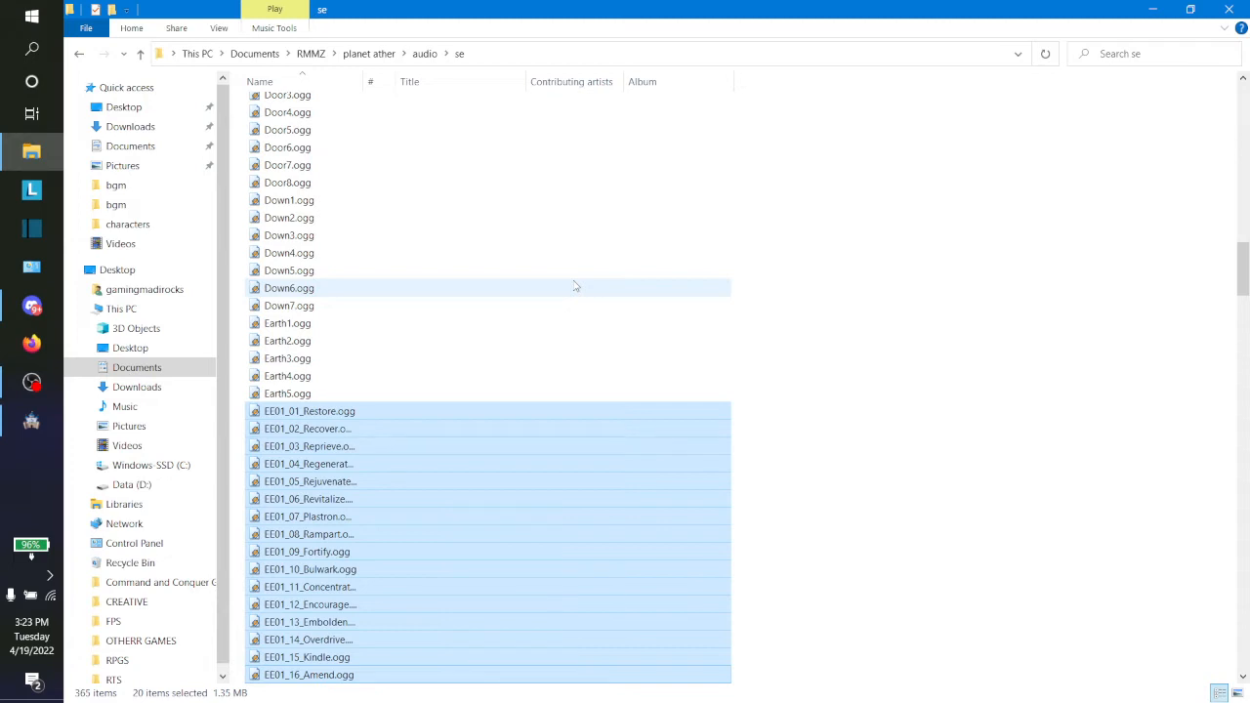
Step: Switch to RPG Maker MZ and open the database's animation settings
mouse_move(31, 382)
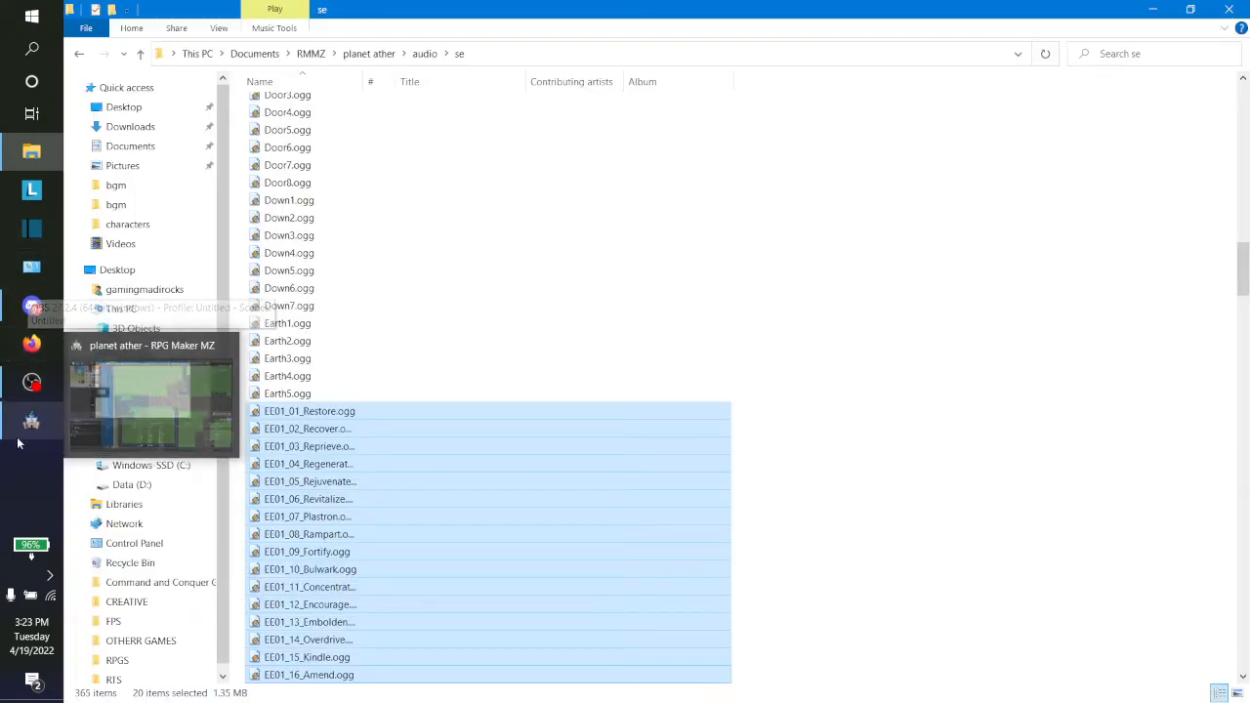
click(18, 442)
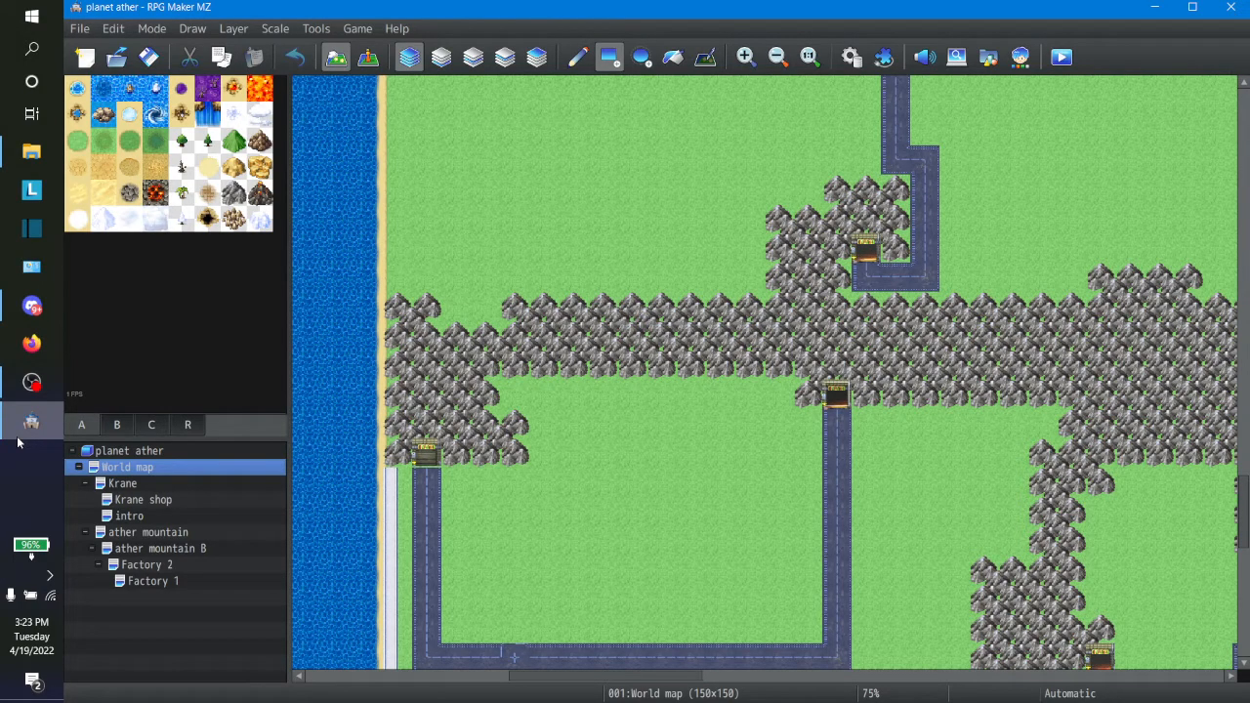
click(847, 58)
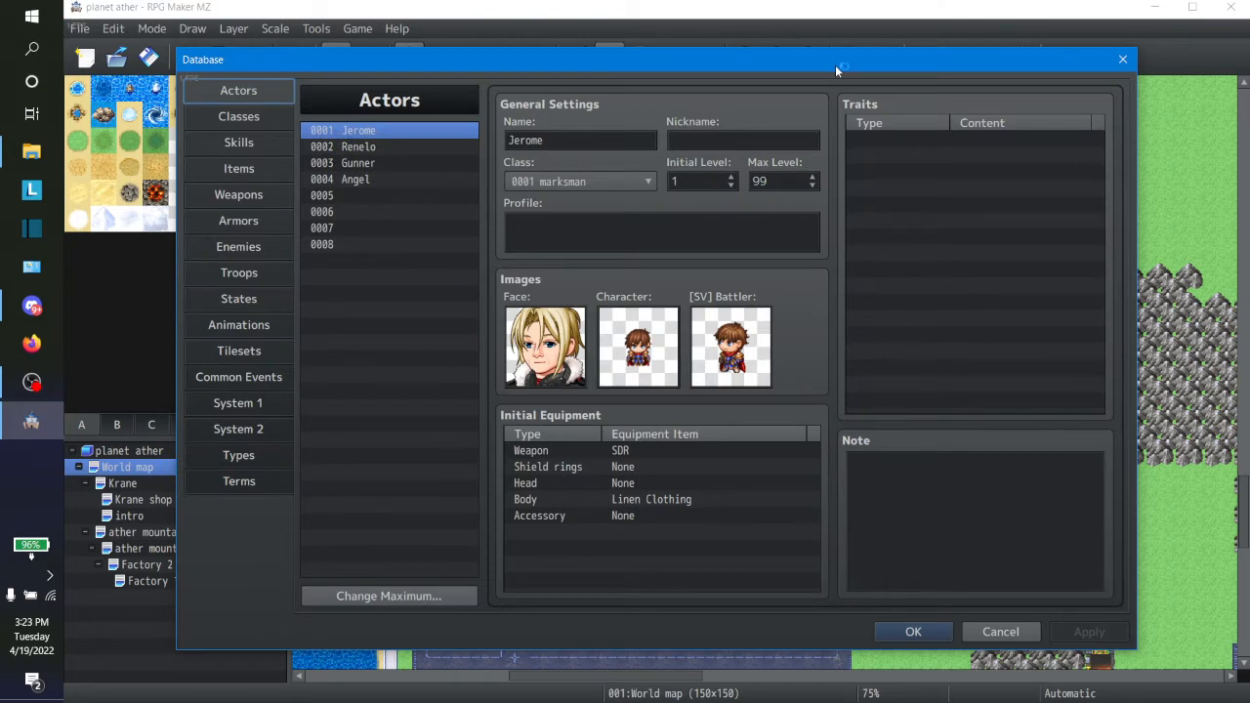
click(235, 323)
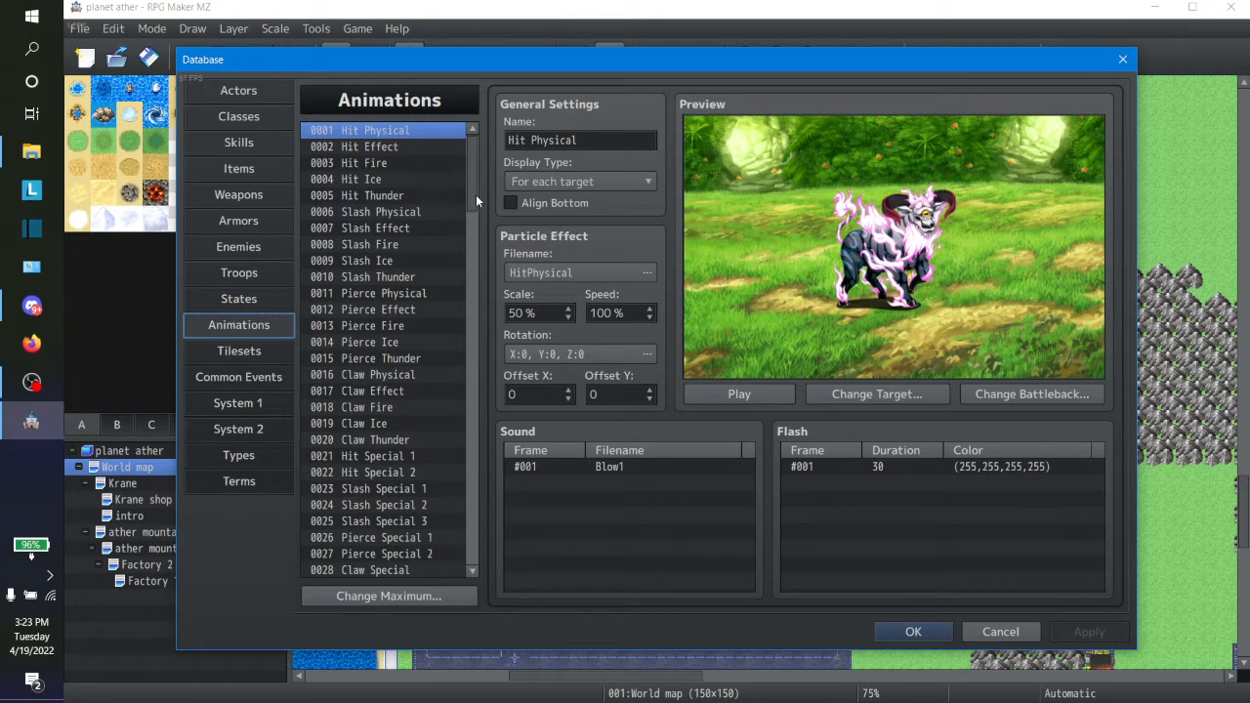
Step: Preview the Power up 1, Power up 3 and Power up 2 animations
drag(474, 196, 466, 295)
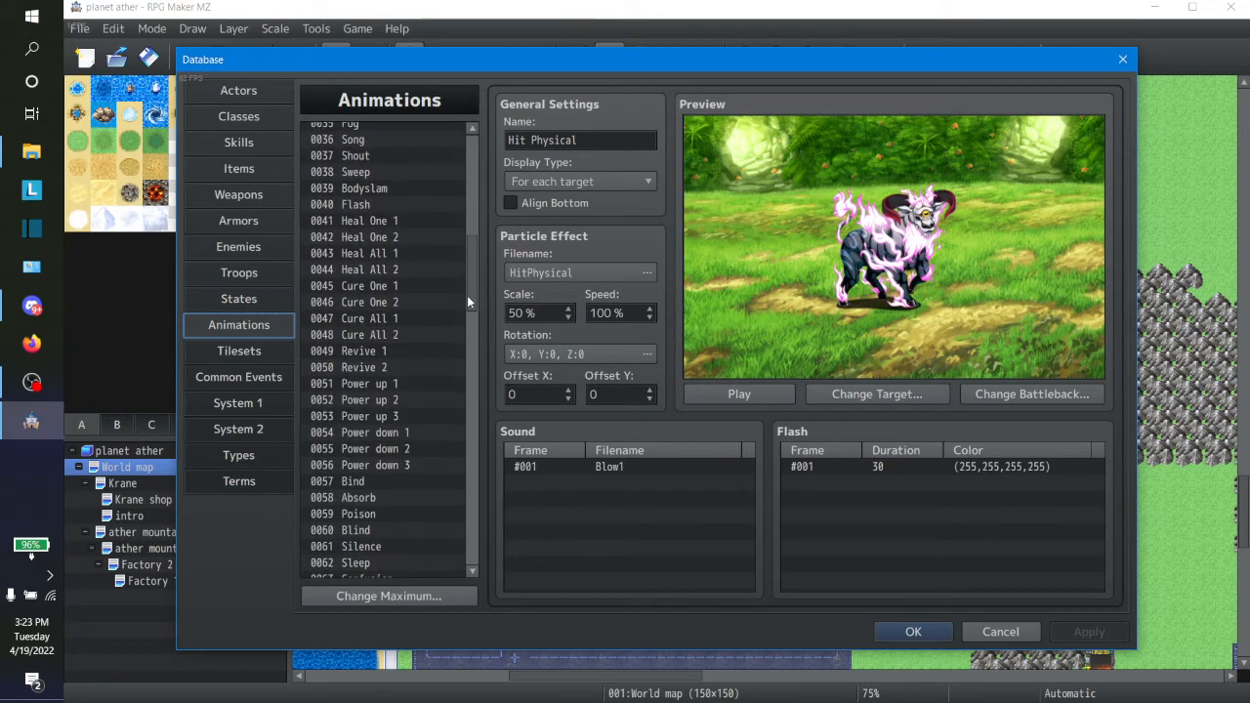
click(391, 385)
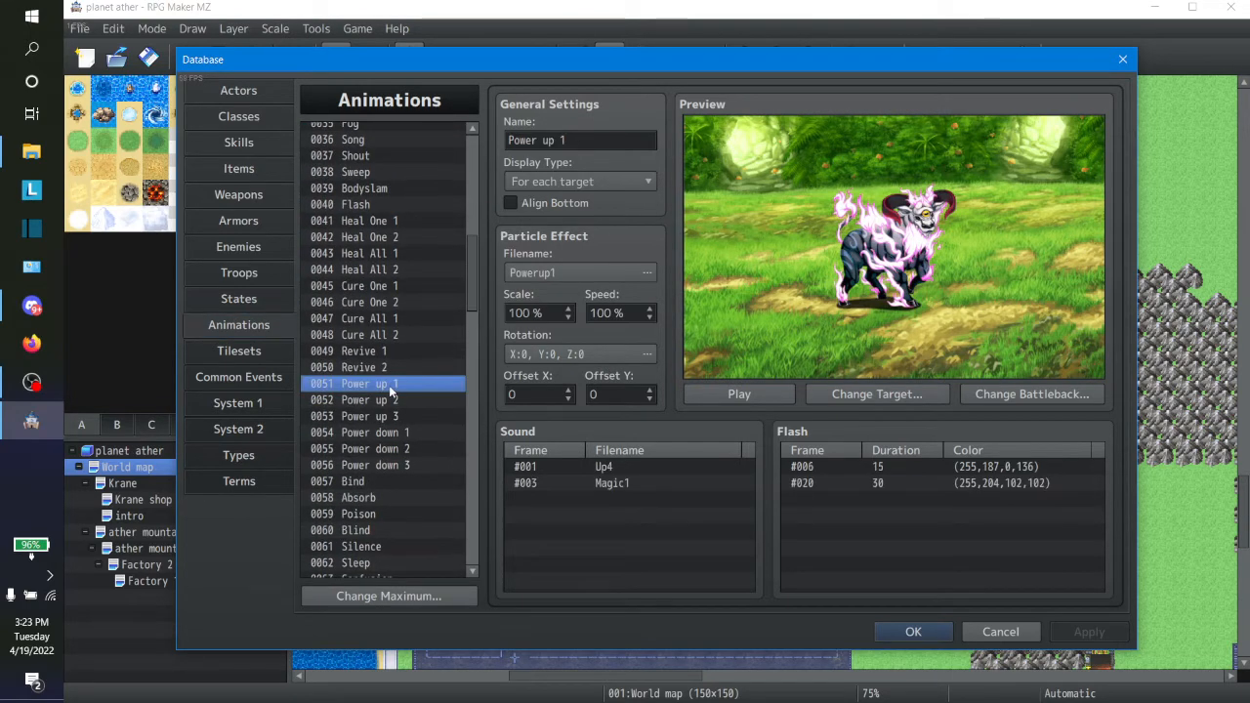
click(763, 393)
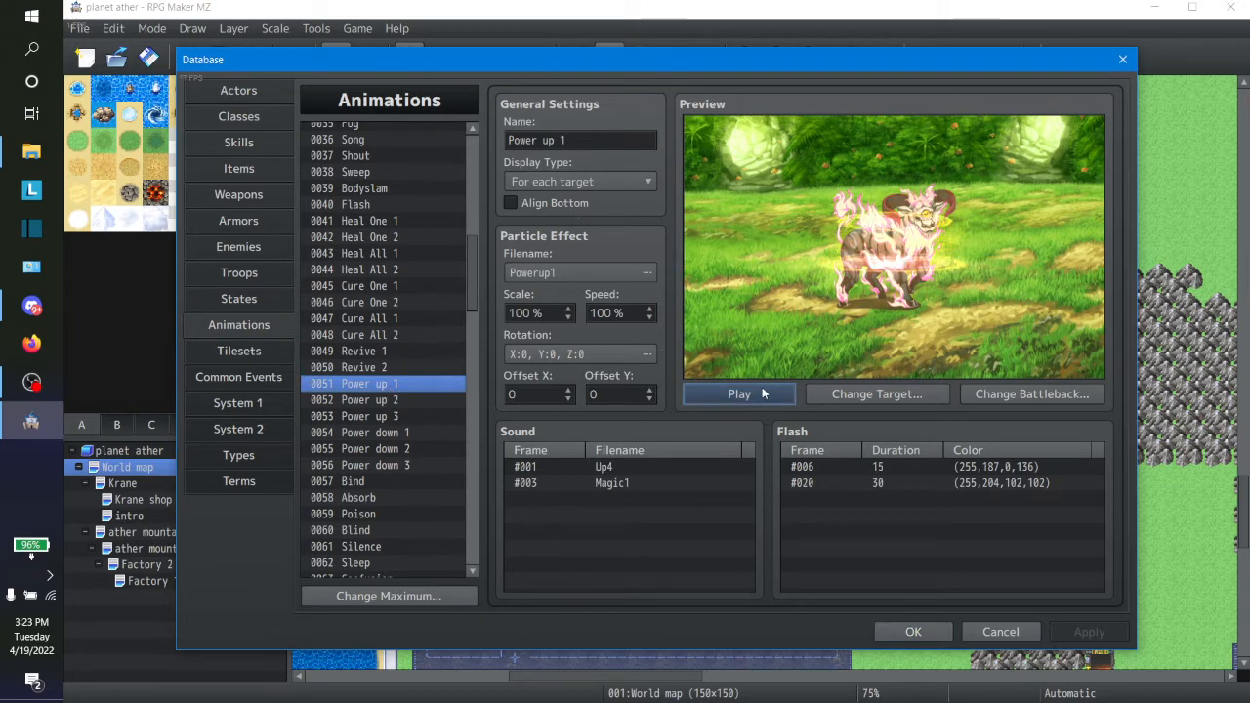
click(405, 416)
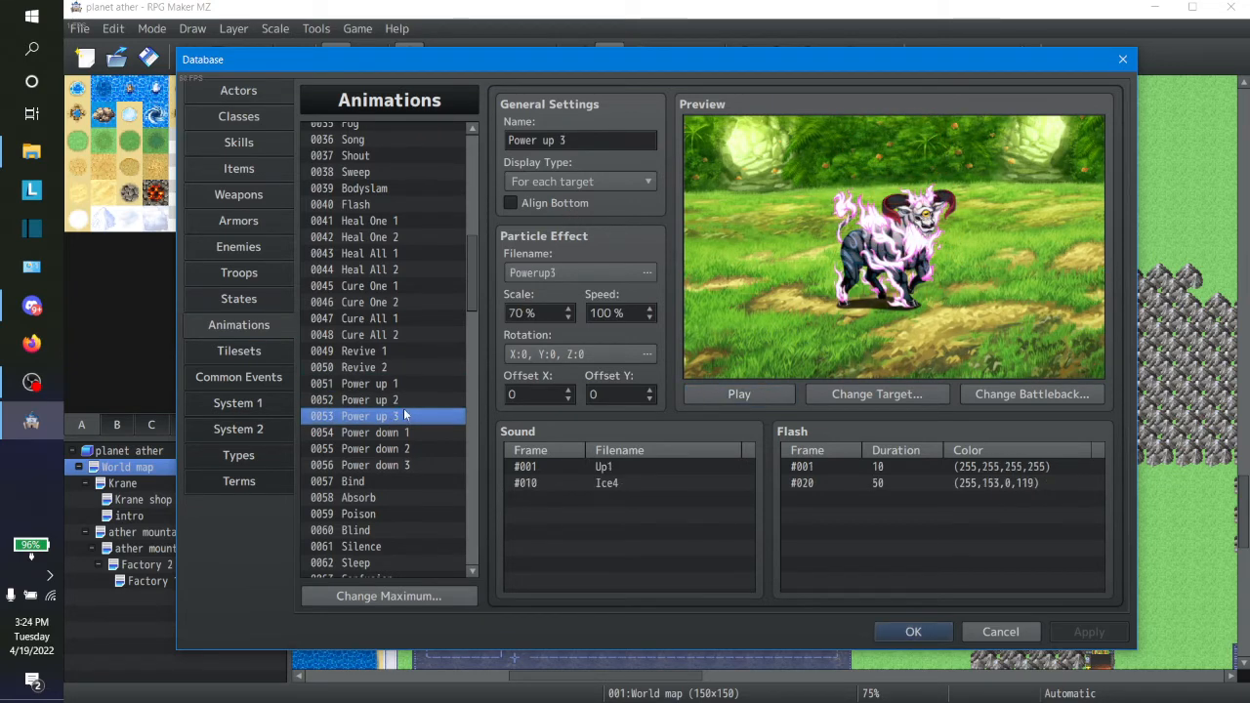
click(711, 399)
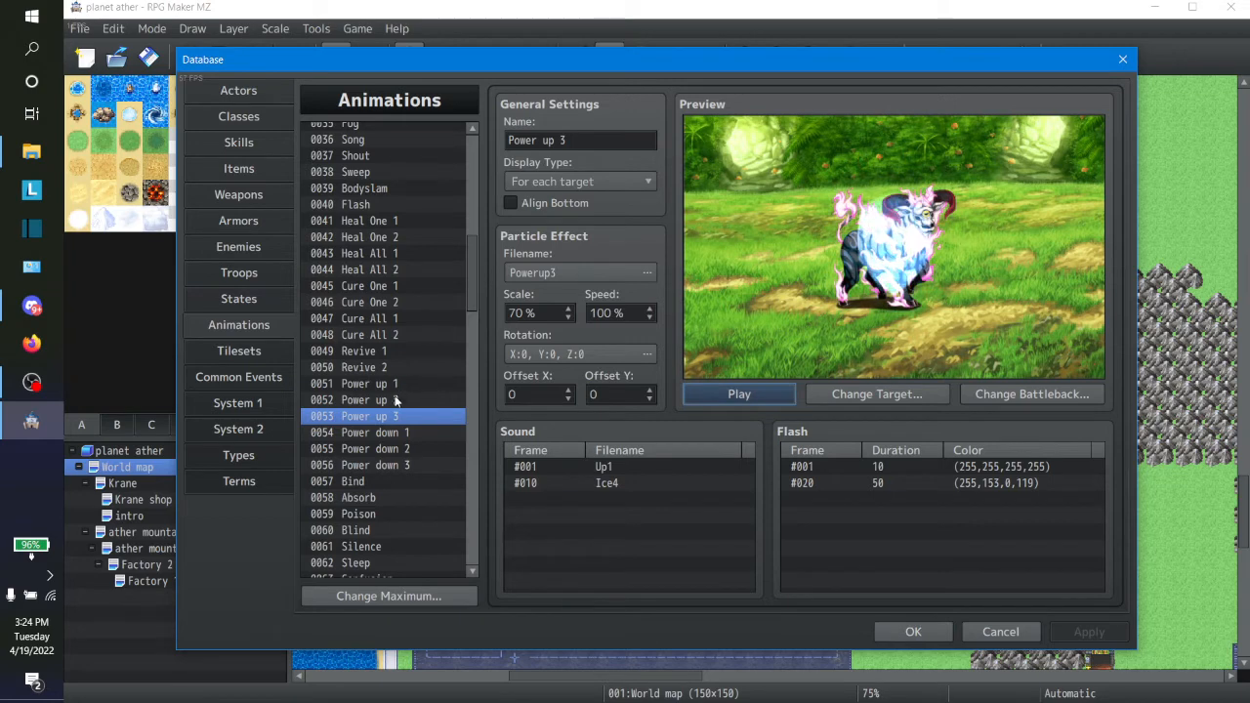
click(396, 400)
click(722, 393)
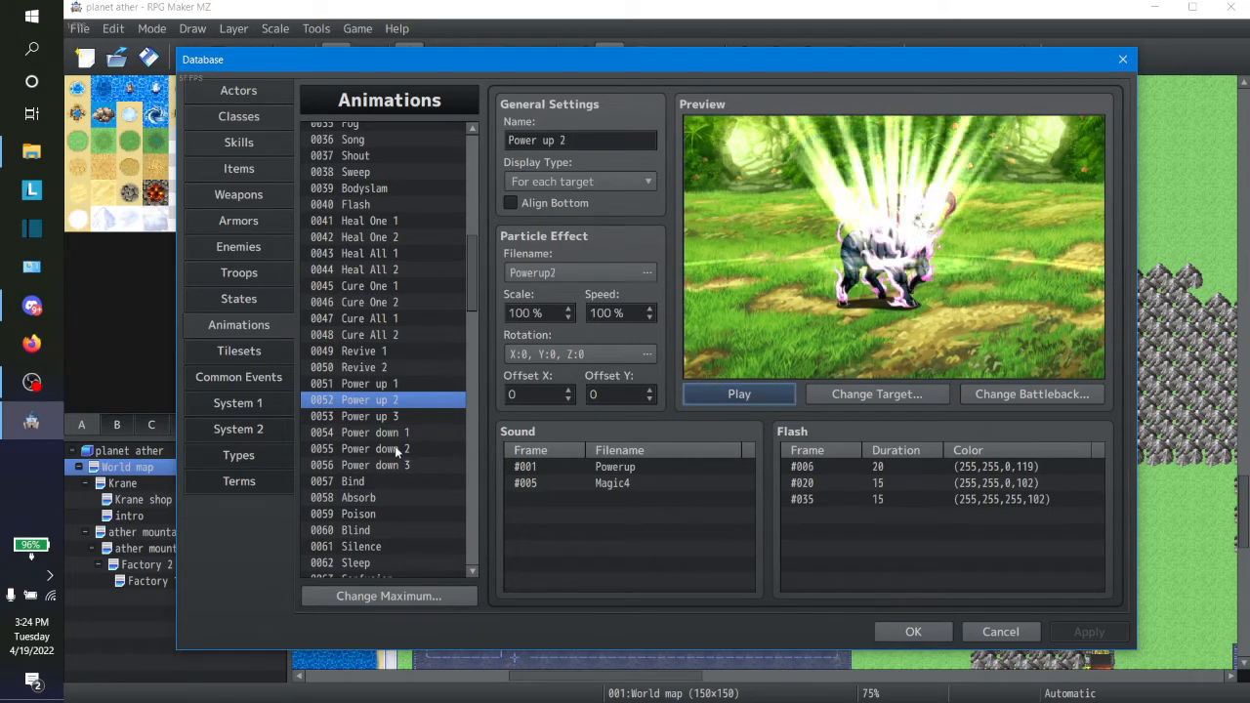
drag(475, 281, 482, 253)
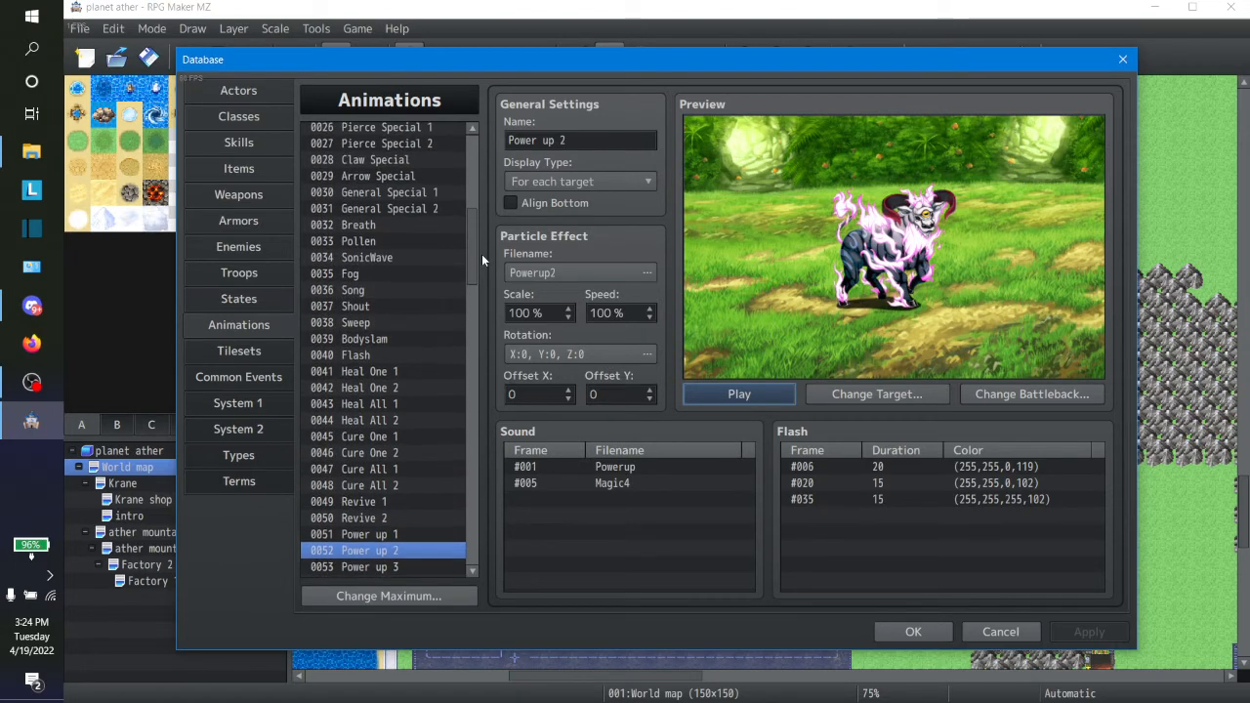
Step: Check the settings of the Willpower and Magic Barrier skills in the database, including which animations they use
click(258, 142)
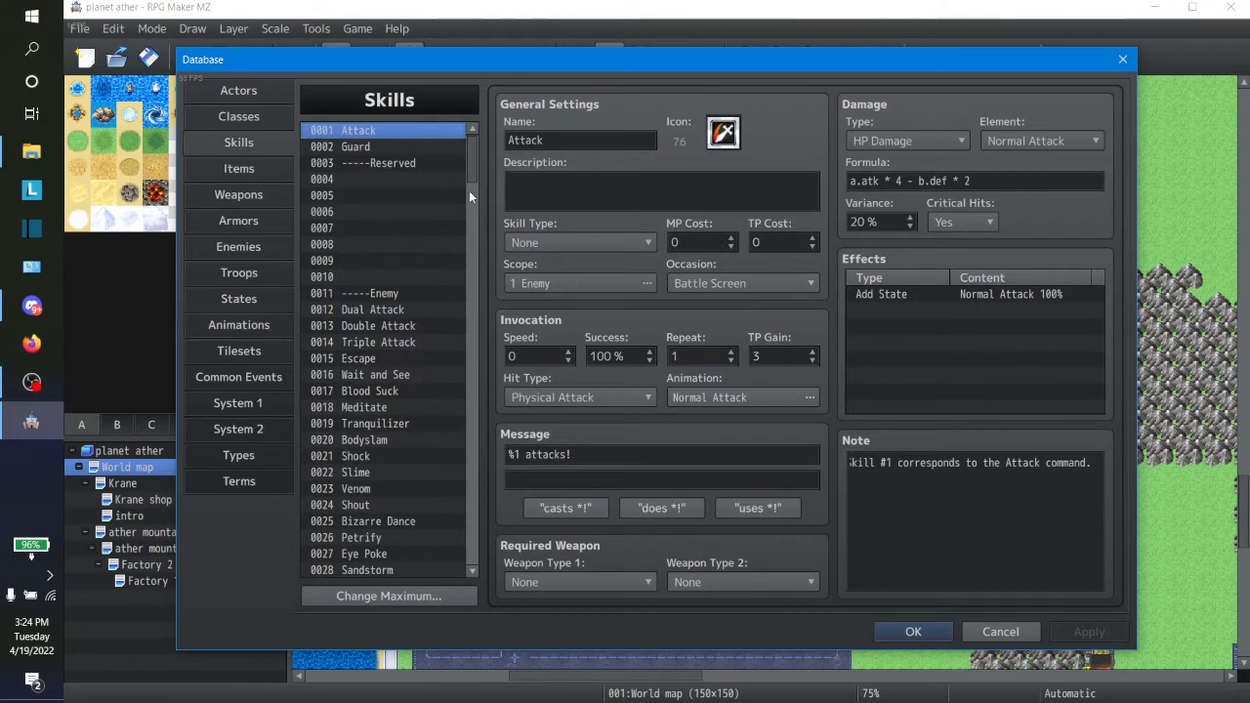
drag(472, 175, 454, 484)
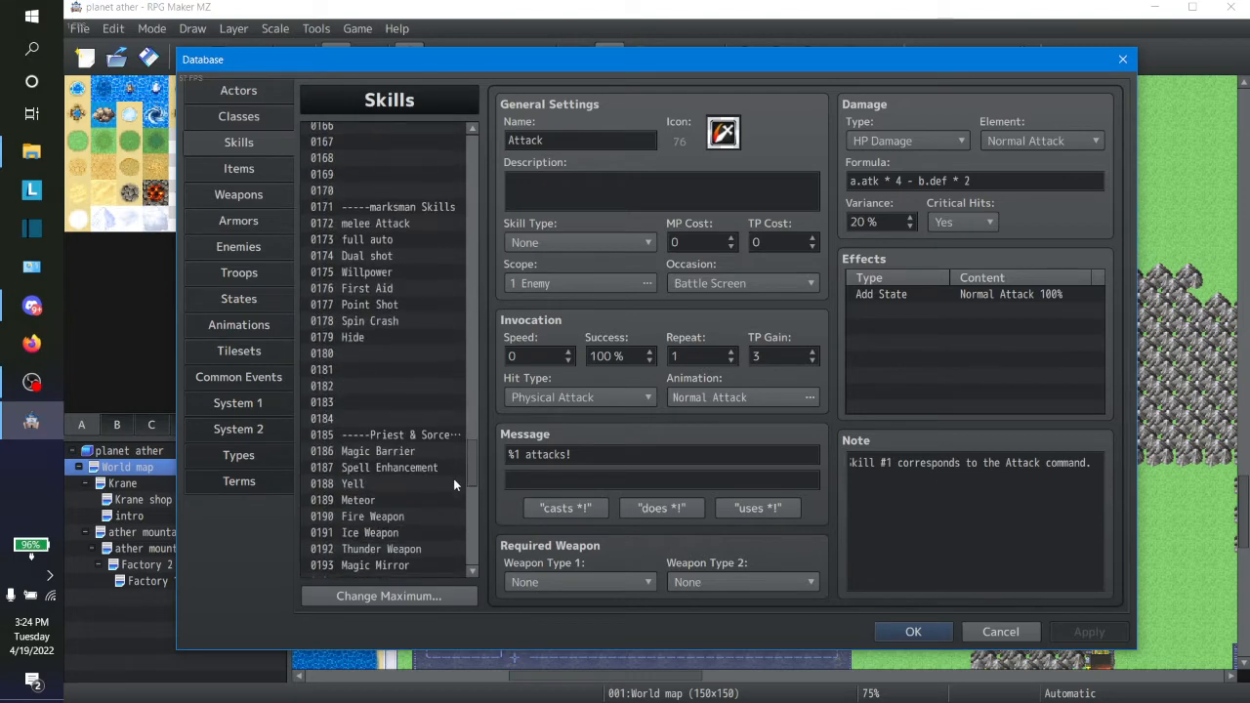
click(371, 273)
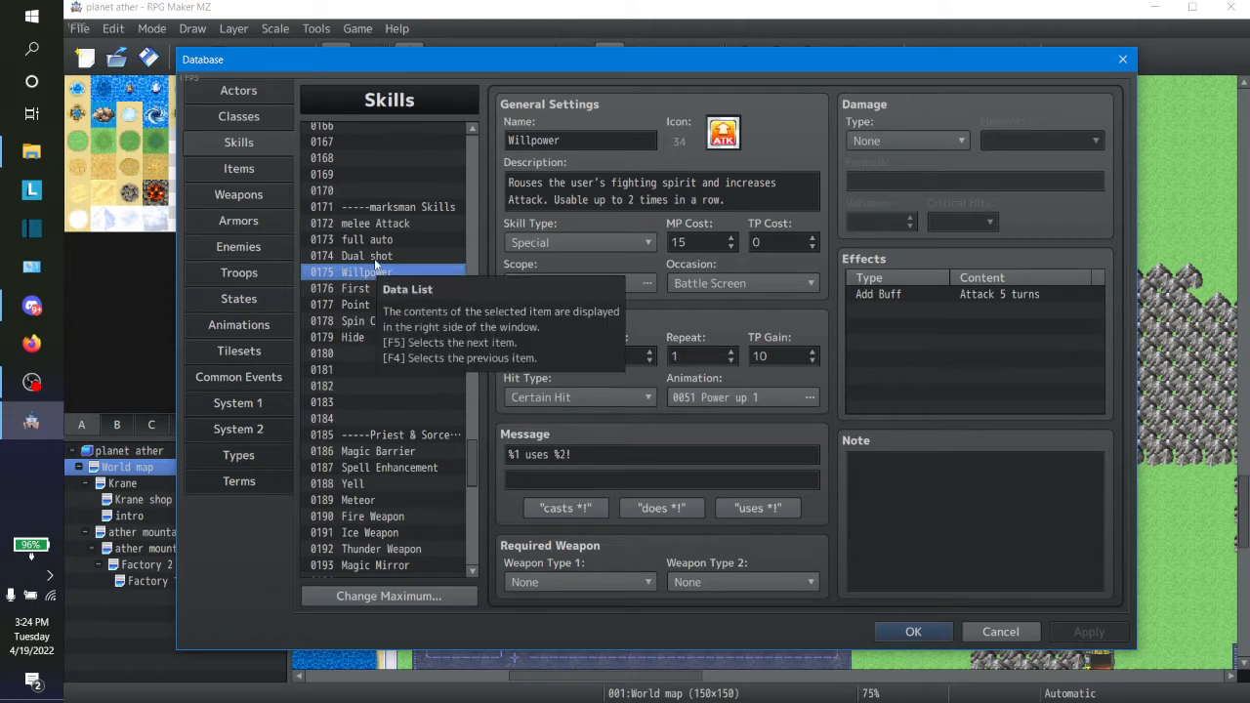
click(408, 451)
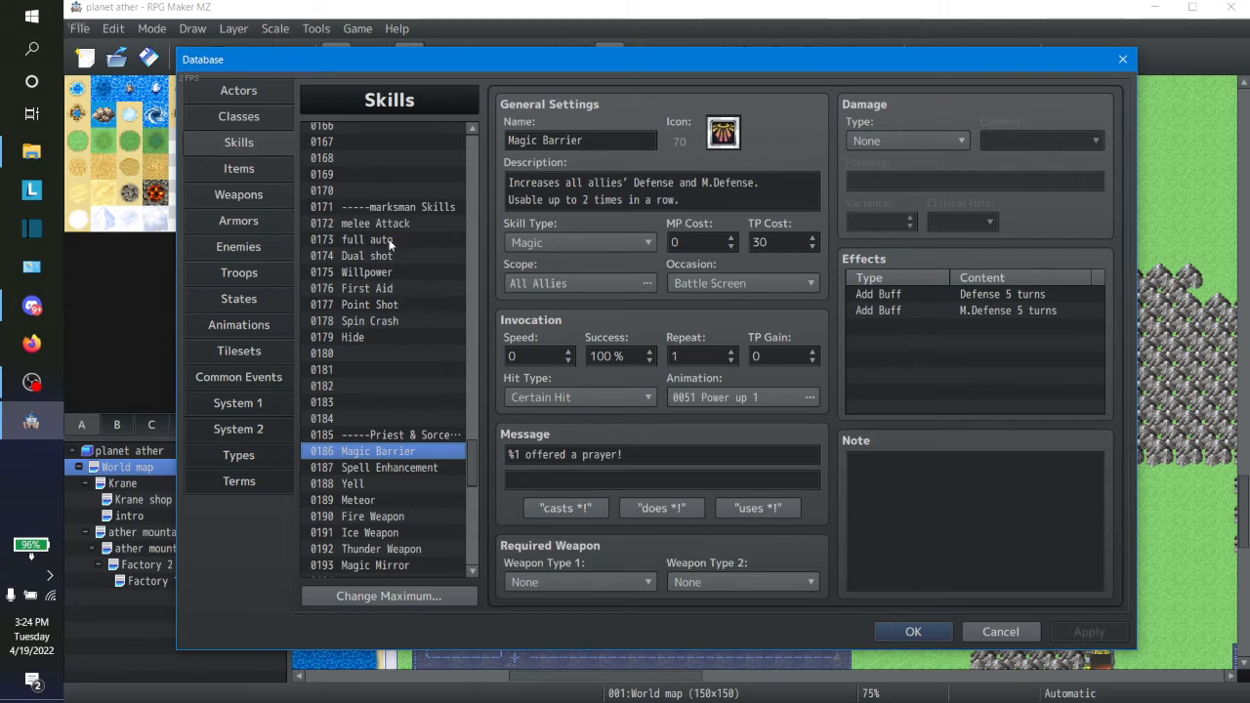
click(384, 276)
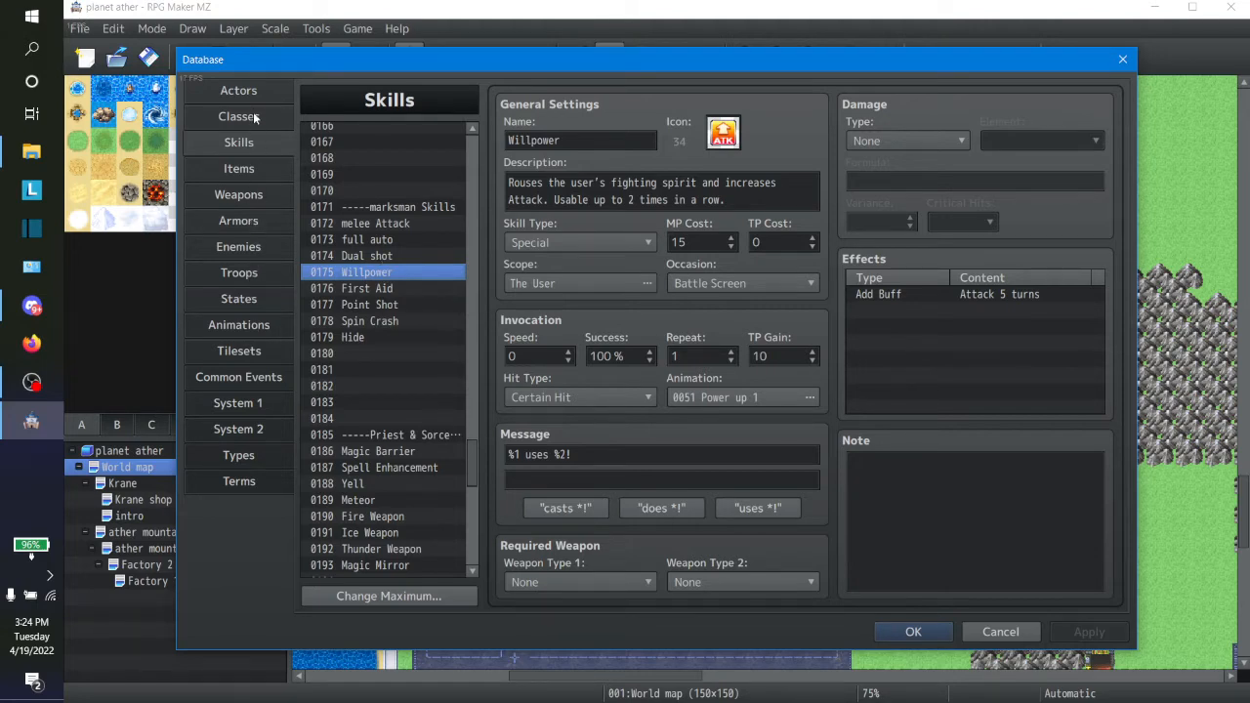
Step: Preview the Power up 1 animation in the database and remove its Up4 and Magic1 sound entries
click(247, 325)
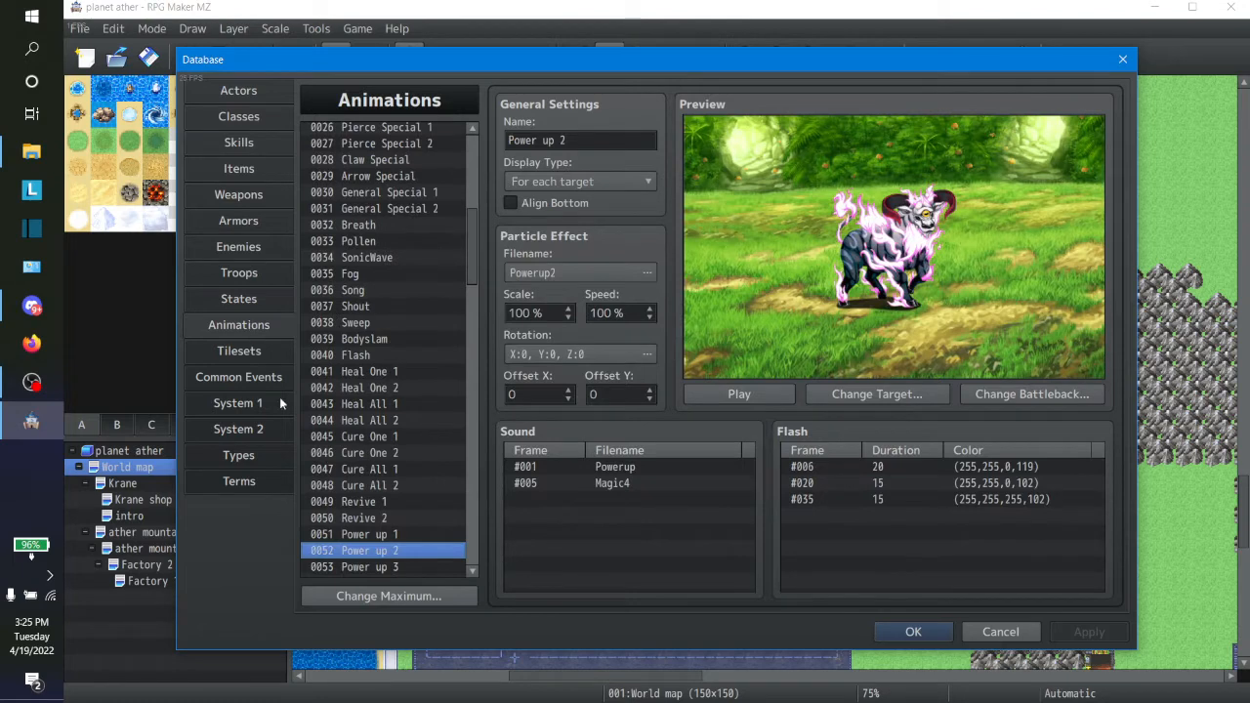
click(369, 536)
click(739, 393)
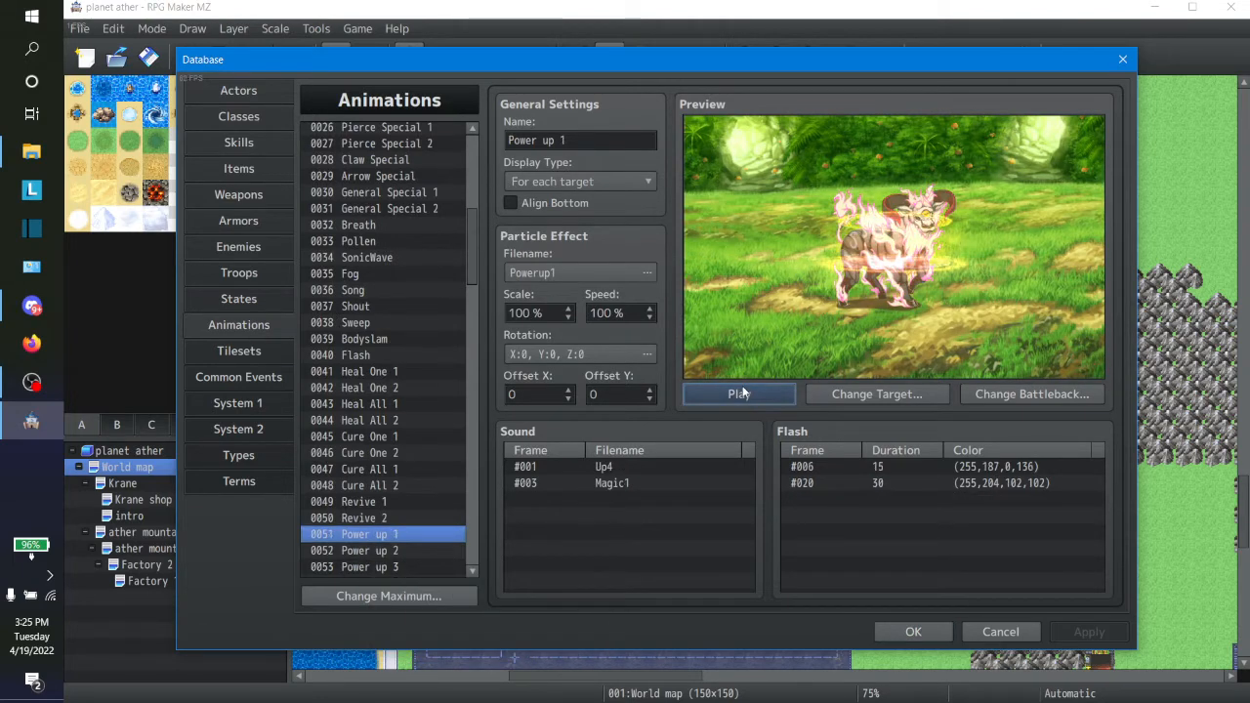
click(629, 468)
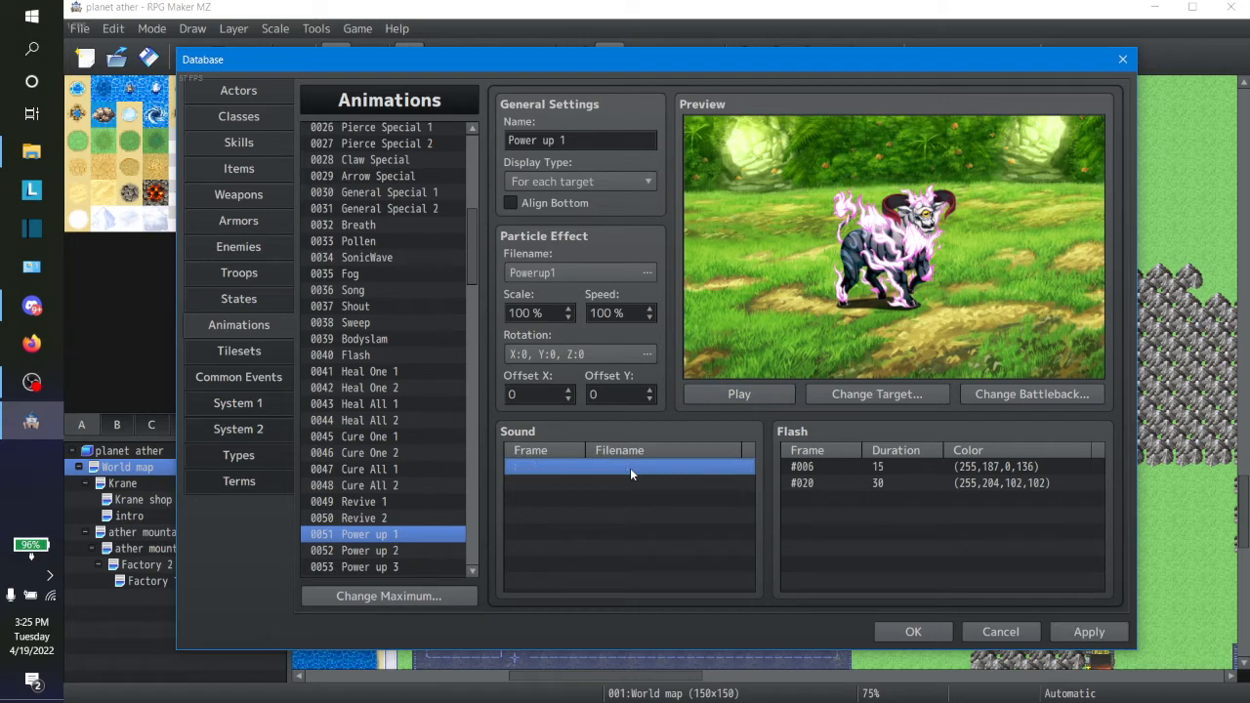
Step: Compare the EE01 effects from Plastron to Embolden, set Power up 1's particle effect to EE01_12_Encourage, and preview the animation
click(579, 271)
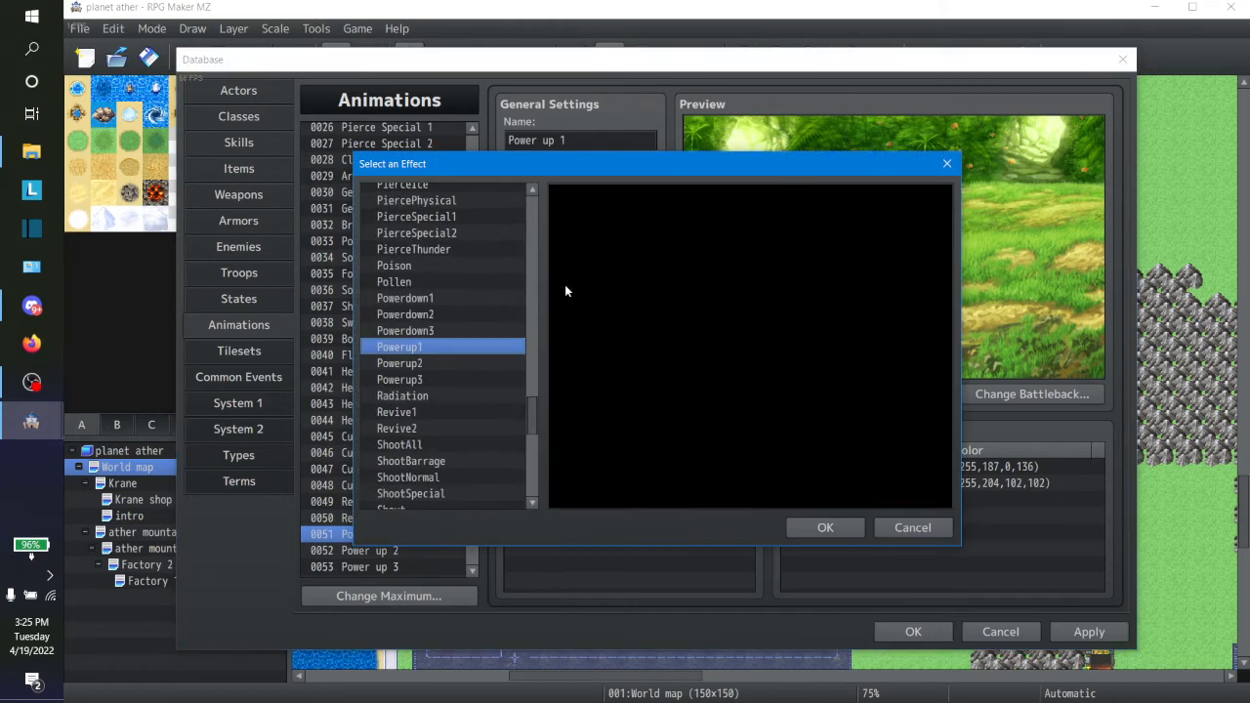
drag(532, 408, 532, 275)
click(474, 302)
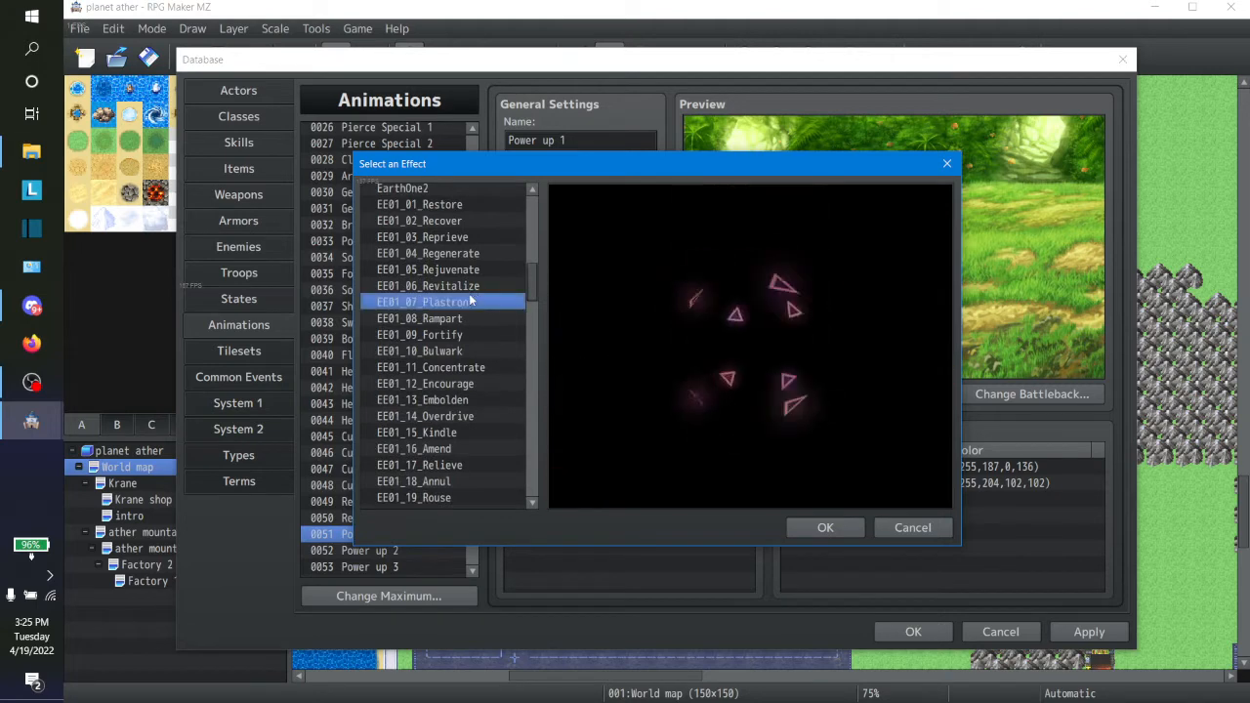
click(467, 317)
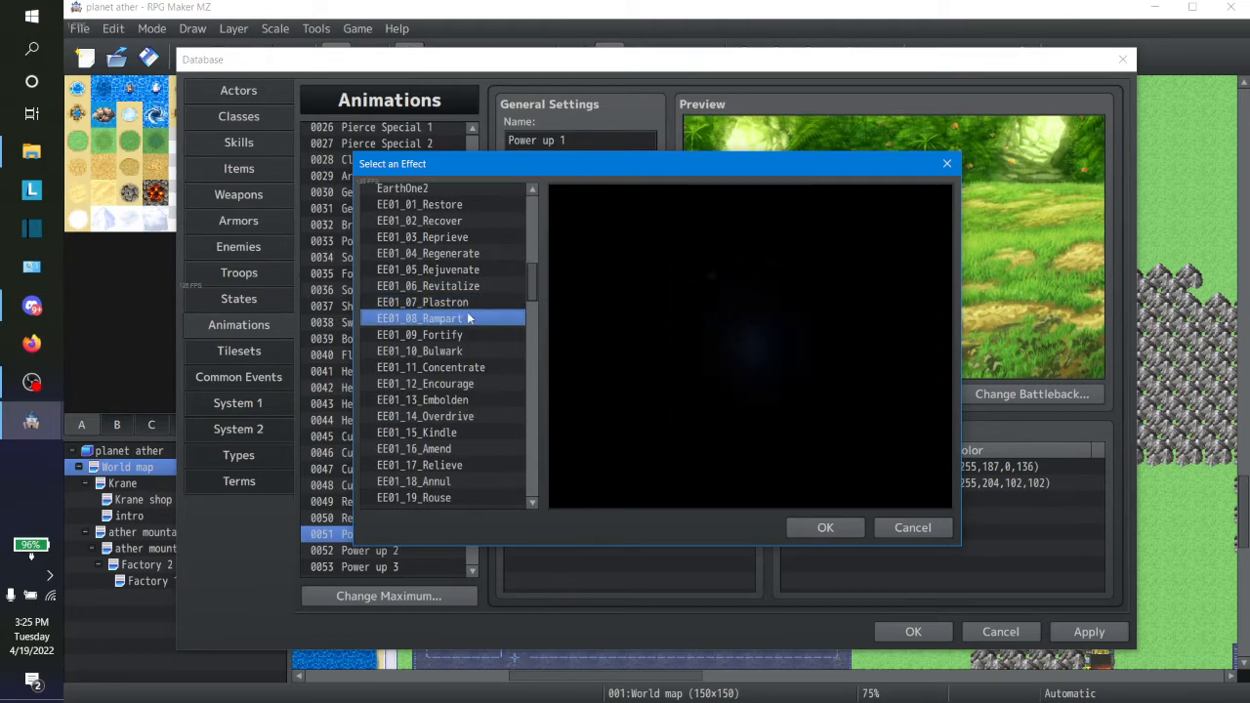
key(Down)
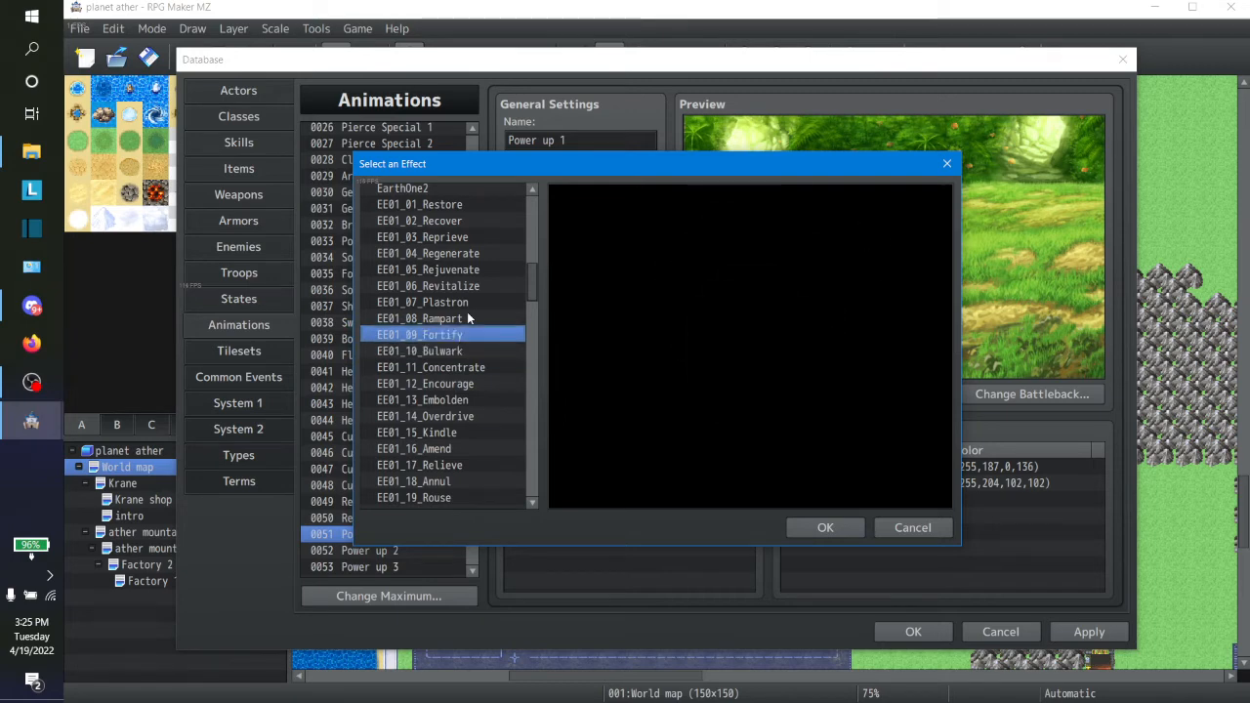
drag(482, 165, 406, 182)
key(Down)
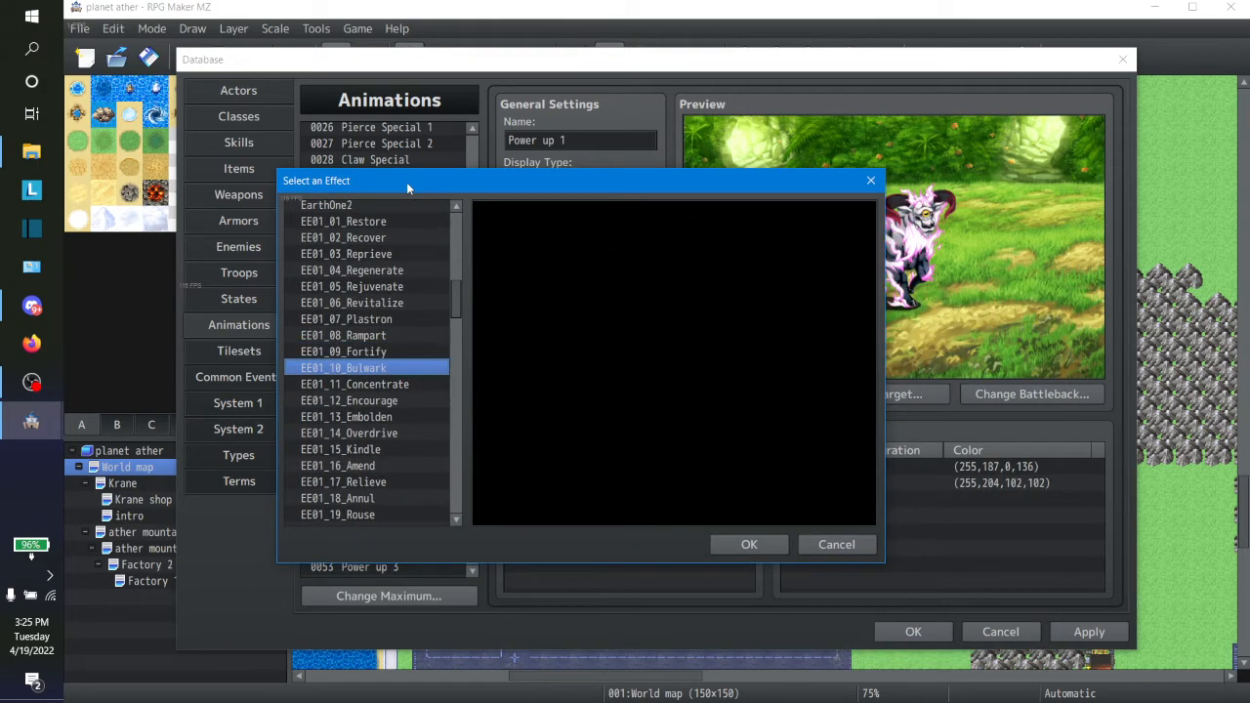
key(Down)
key(Down)
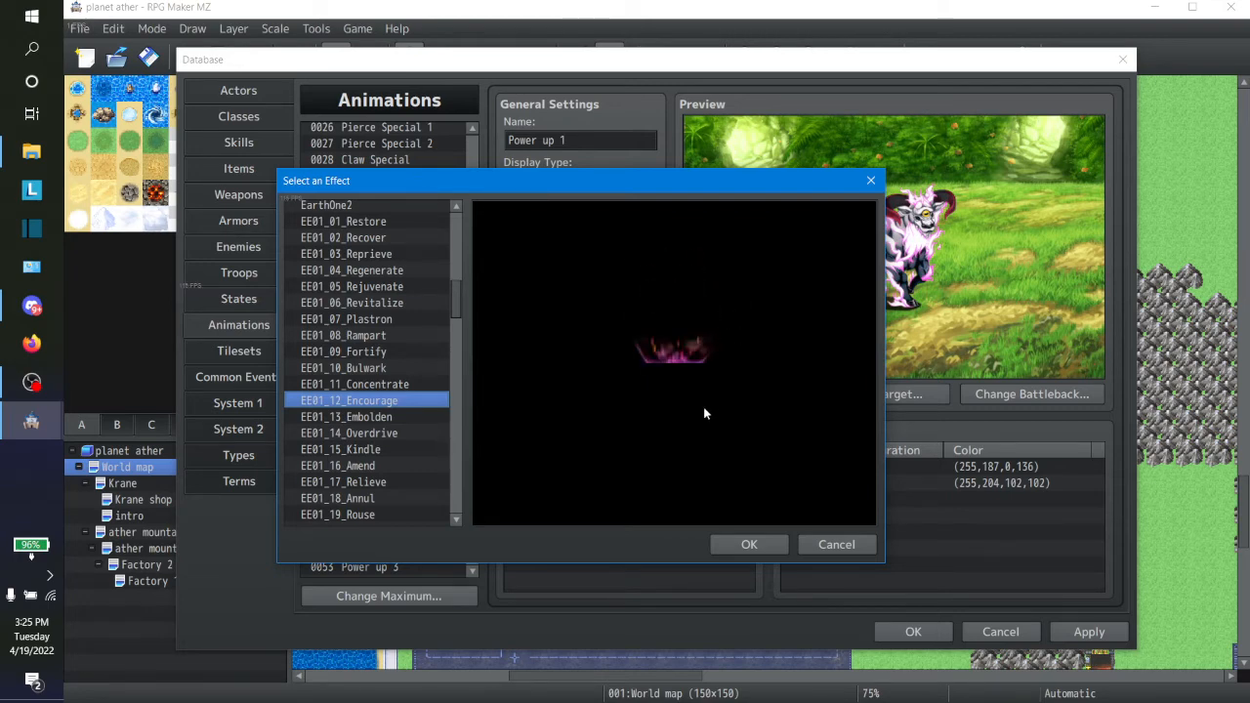
click(398, 418)
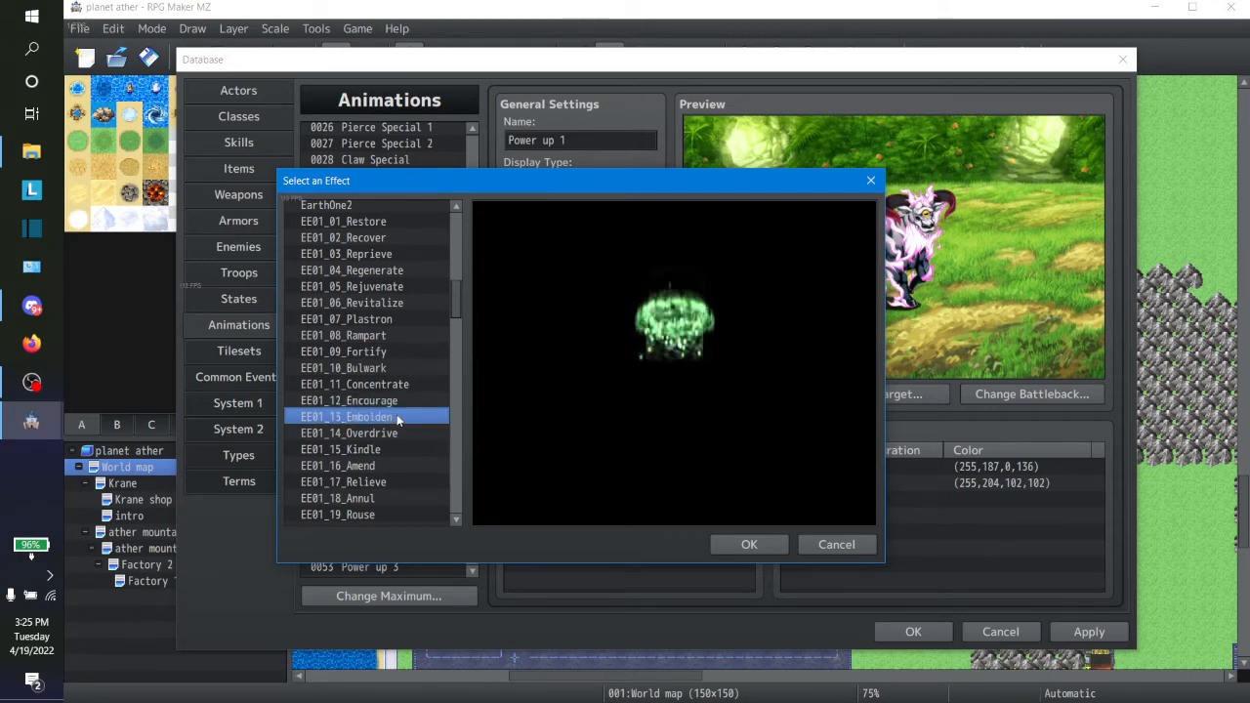
key(Up)
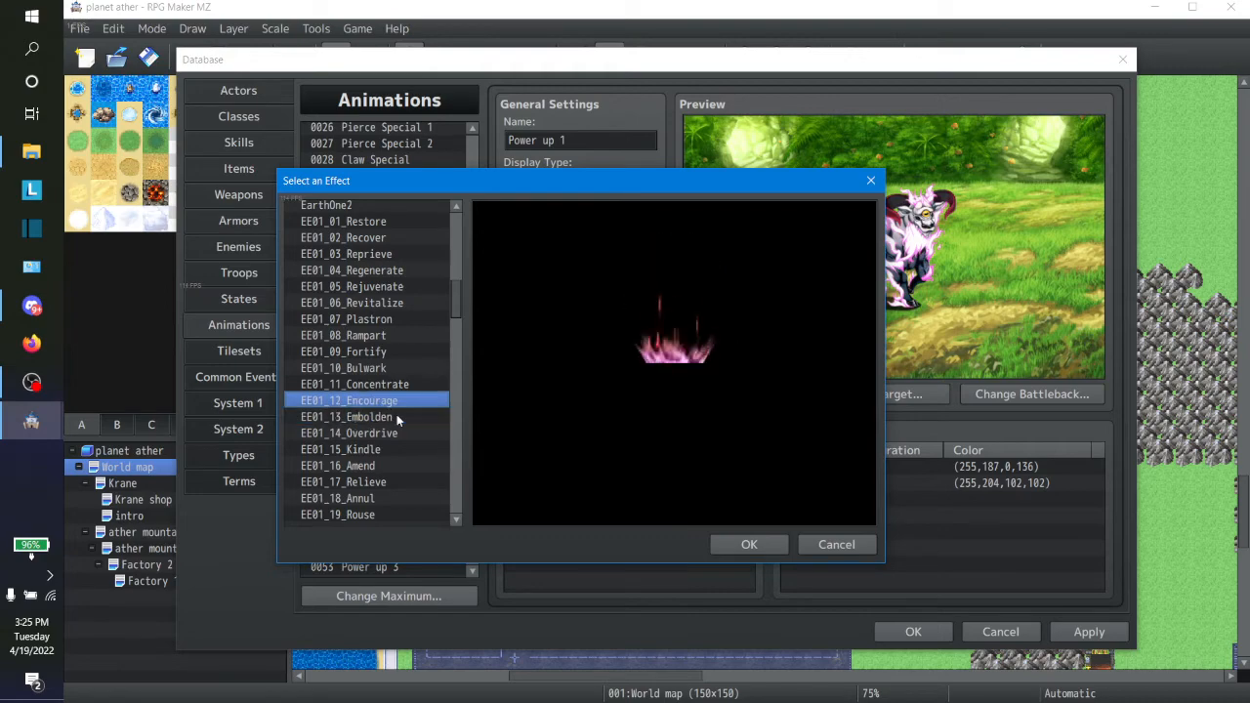
click(746, 544)
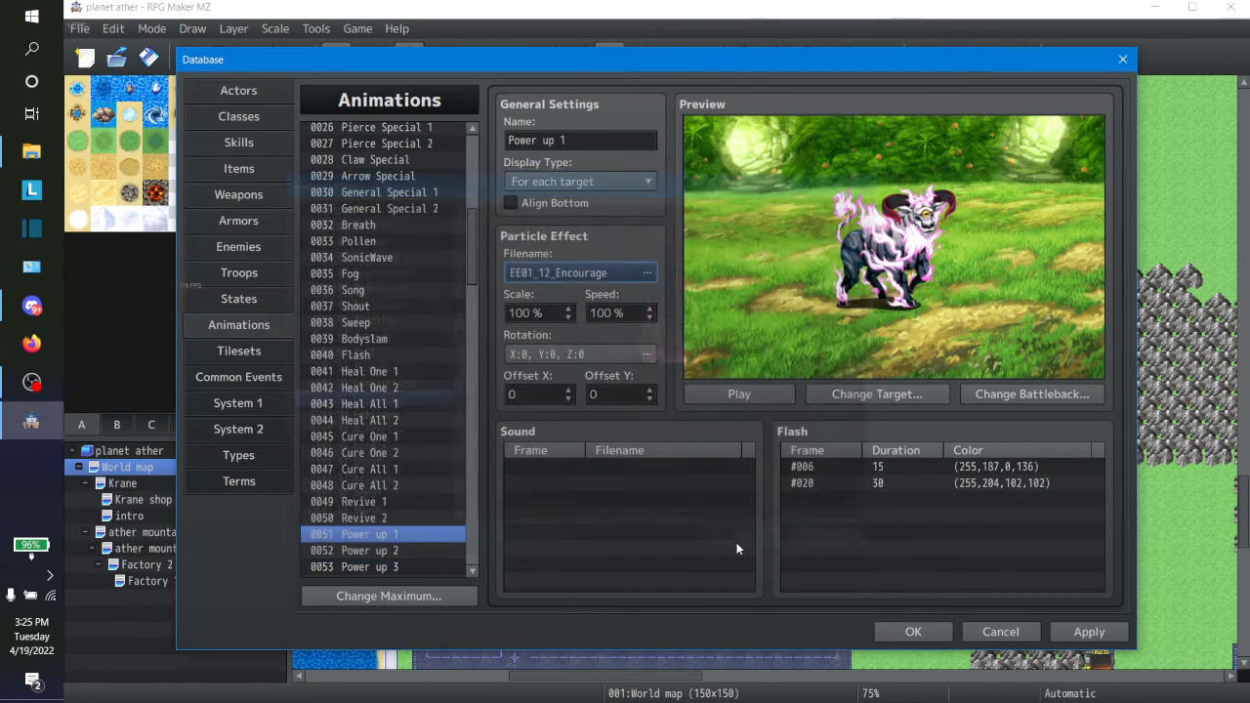
click(739, 393)
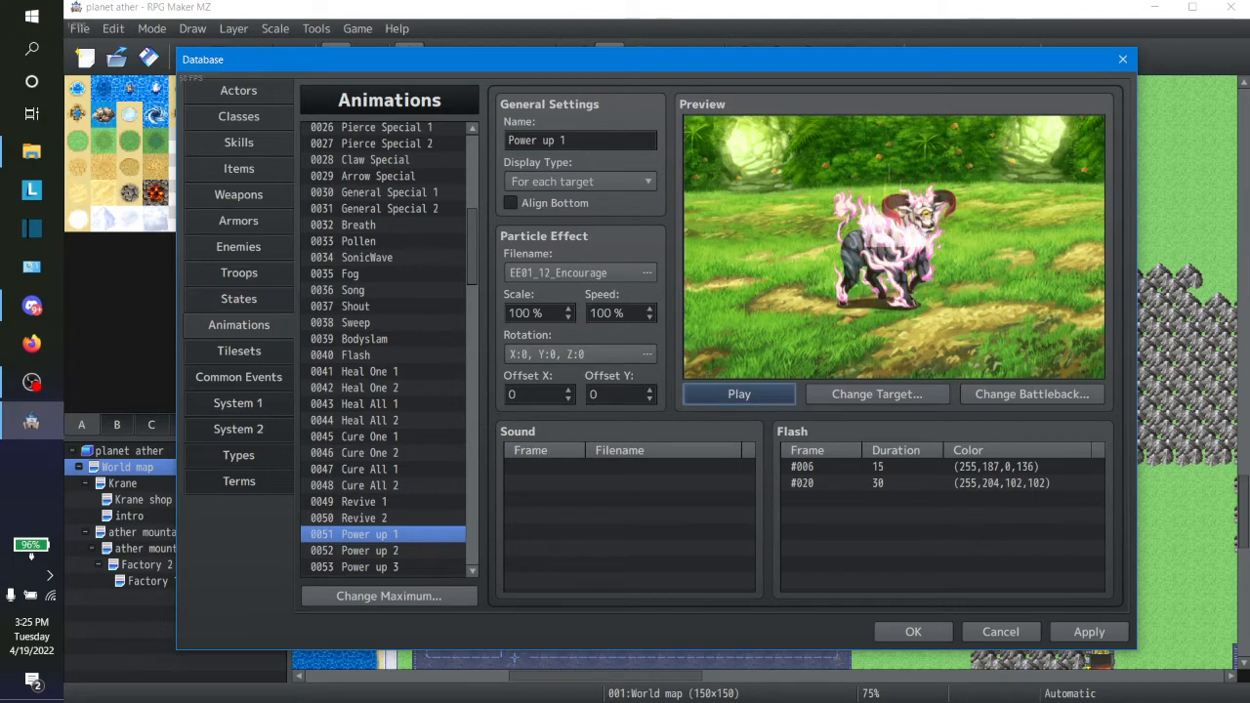
Step: Try an Offset X of 50 on the Power up 1 animation, preview it, and set it back to 0
click(532, 395)
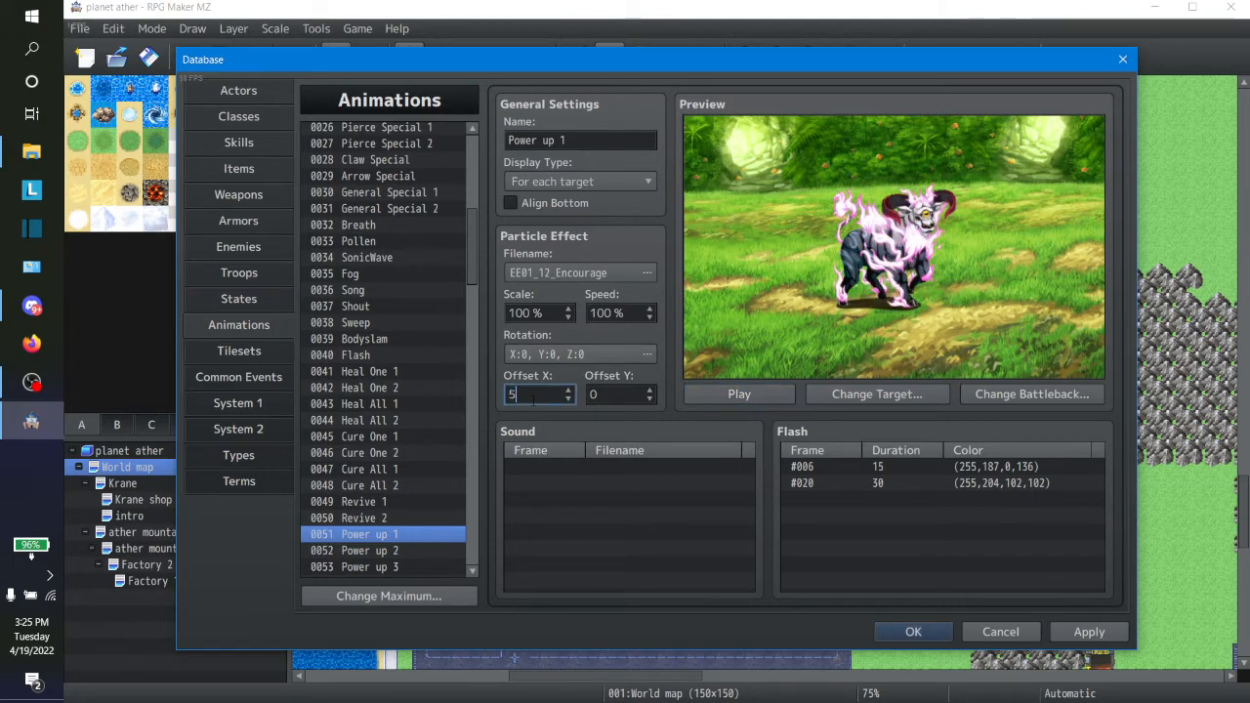
click(739, 394)
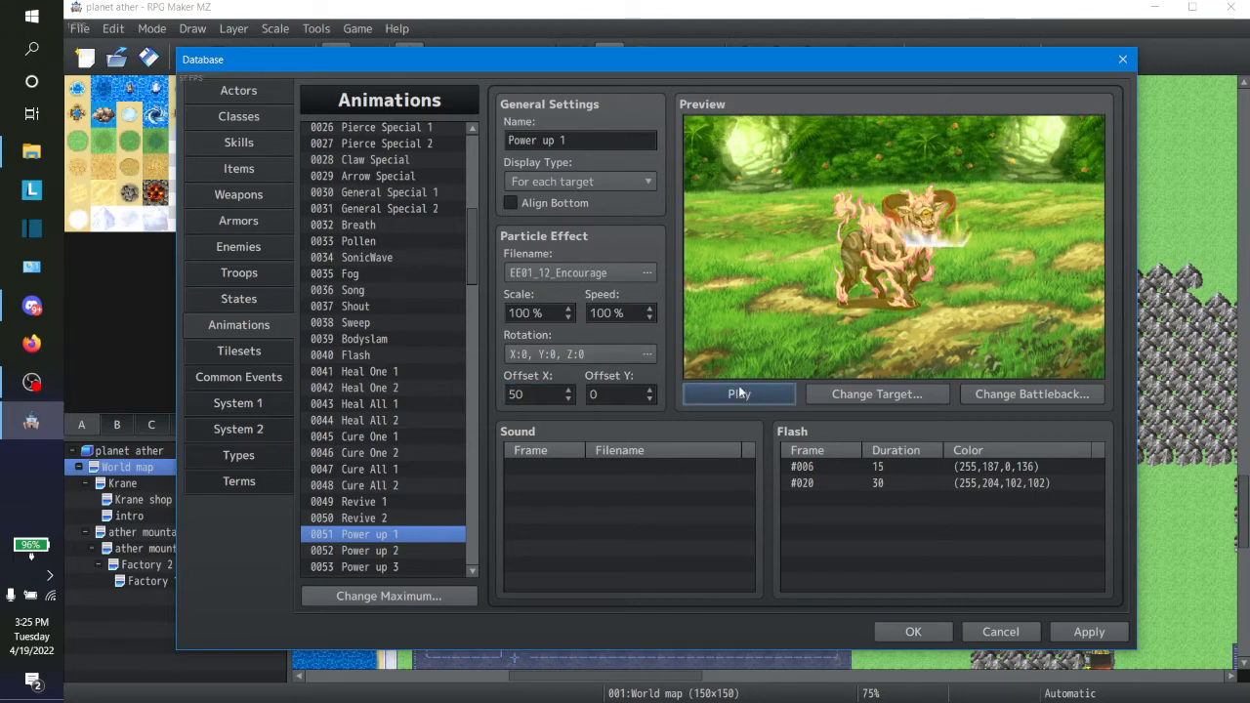
double_click(535, 393)
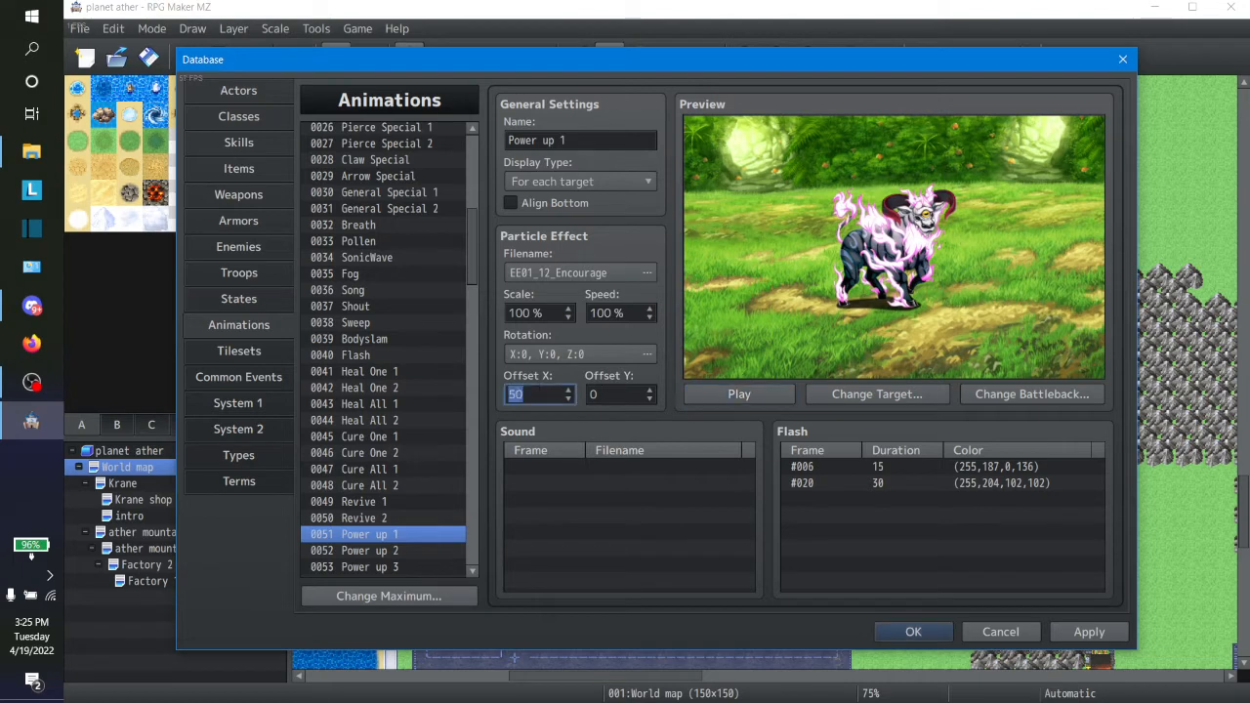
text(0)
Step: Test Power up 1's Offset Y at 50 and 60, and settle on 70, previewing the animation at each value
key(Tab)
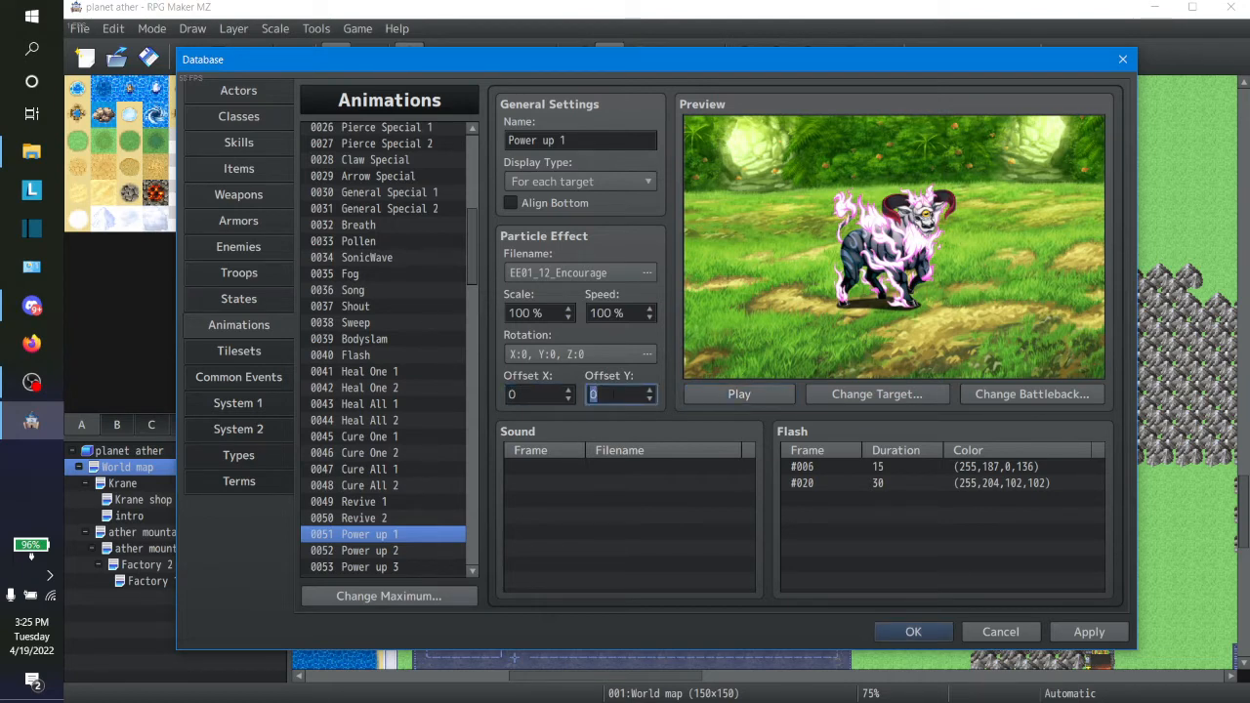
text(50)
click(696, 394)
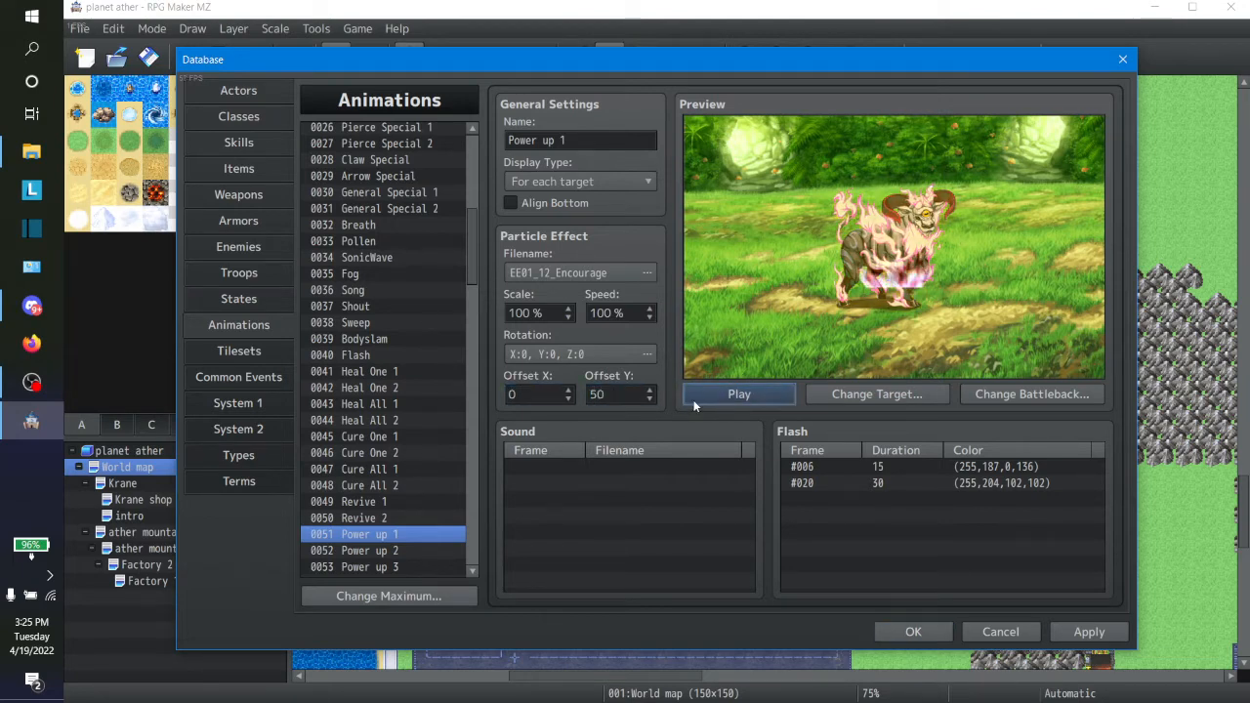
key(shift+Tab)
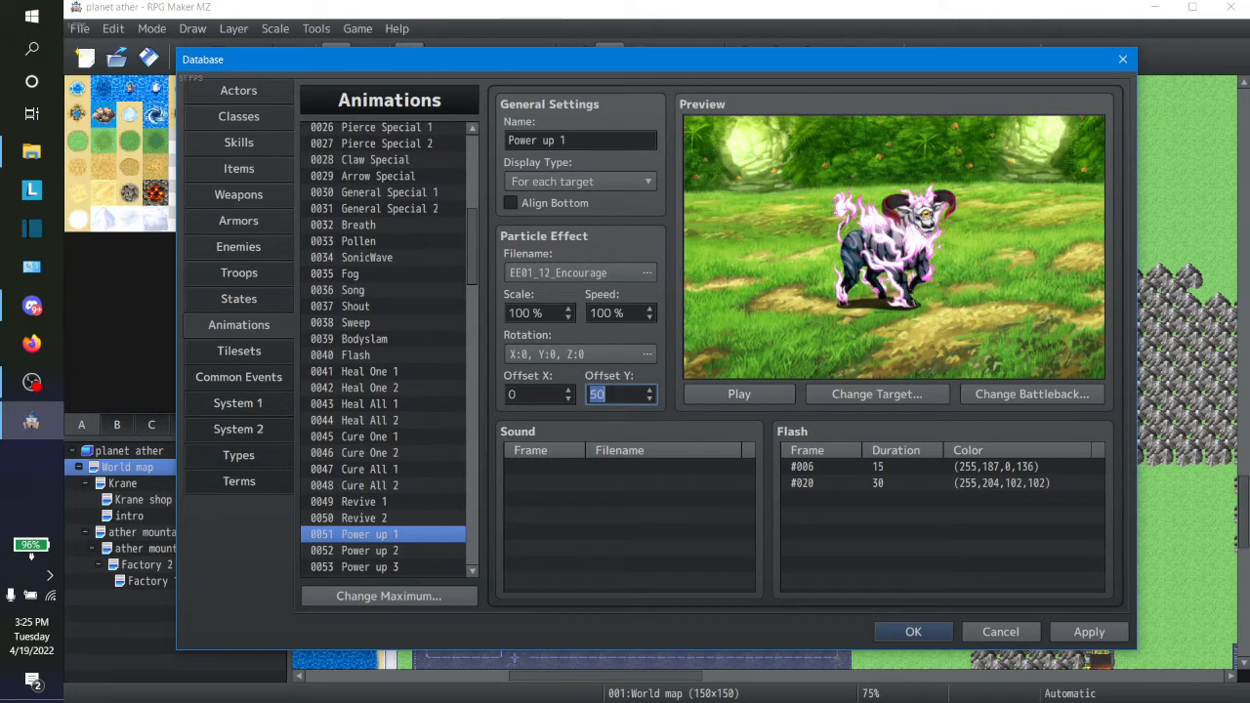
text(60)
click(707, 398)
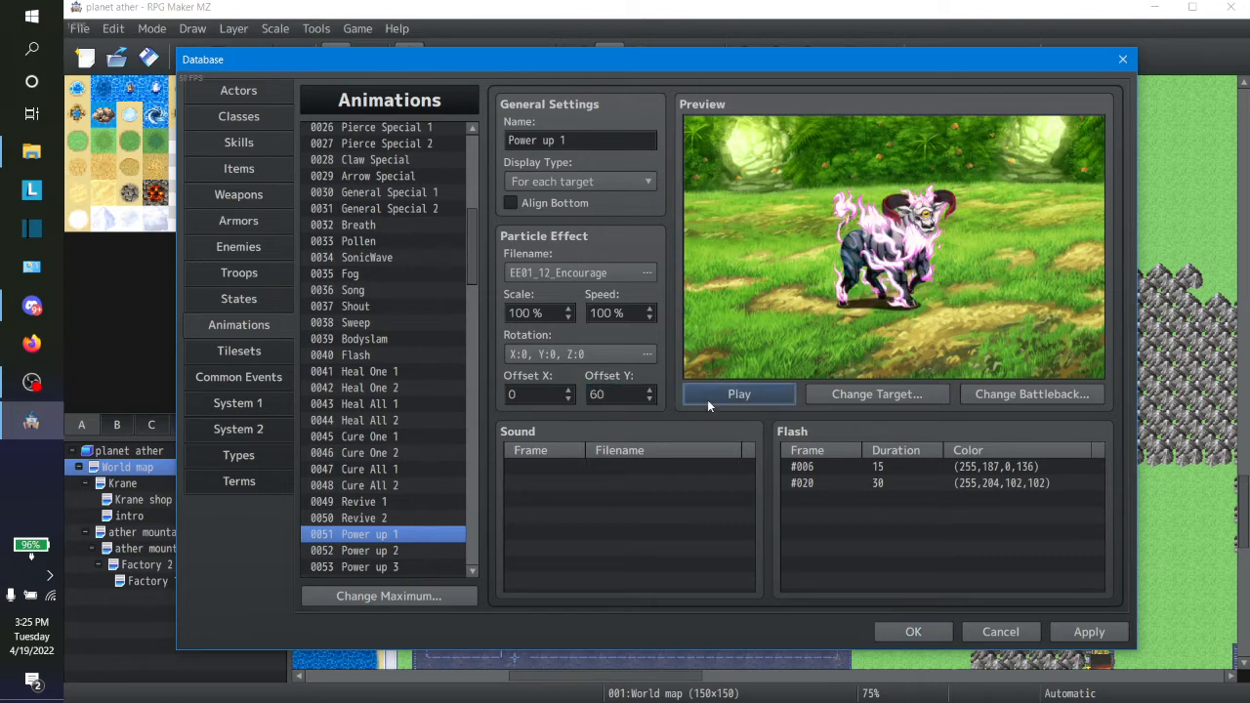
key(shift+Tab)
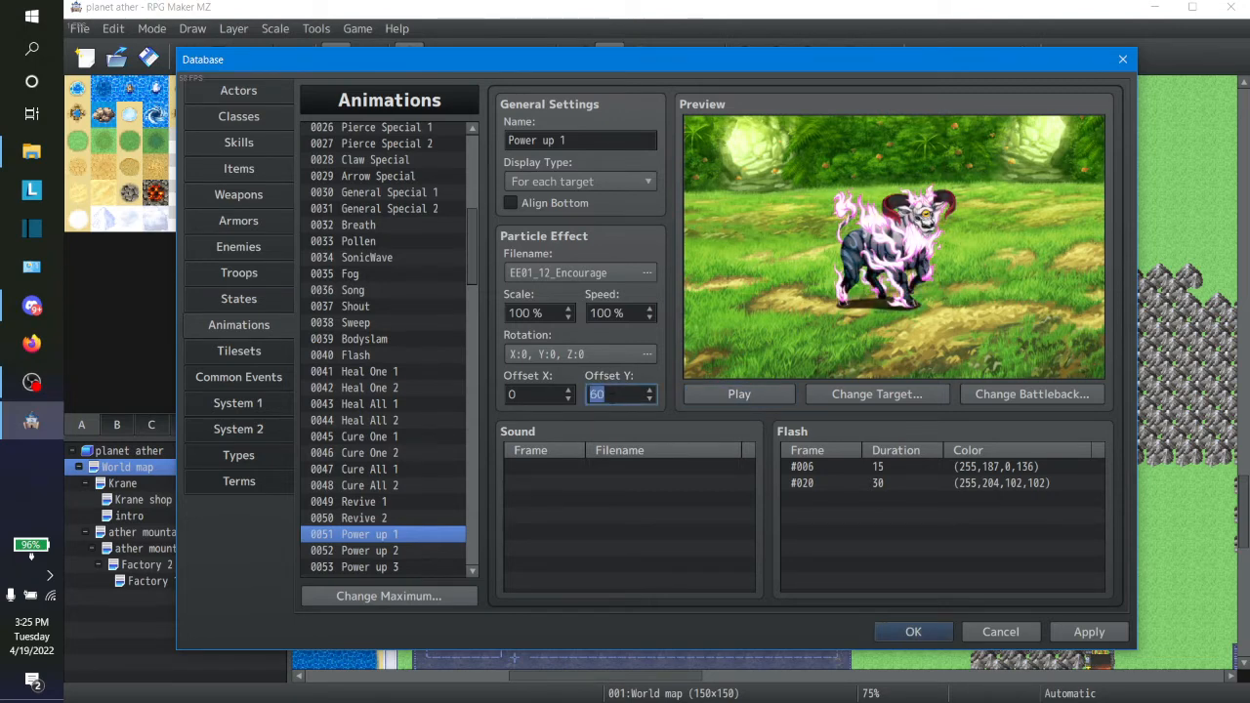
text(7)
click(712, 396)
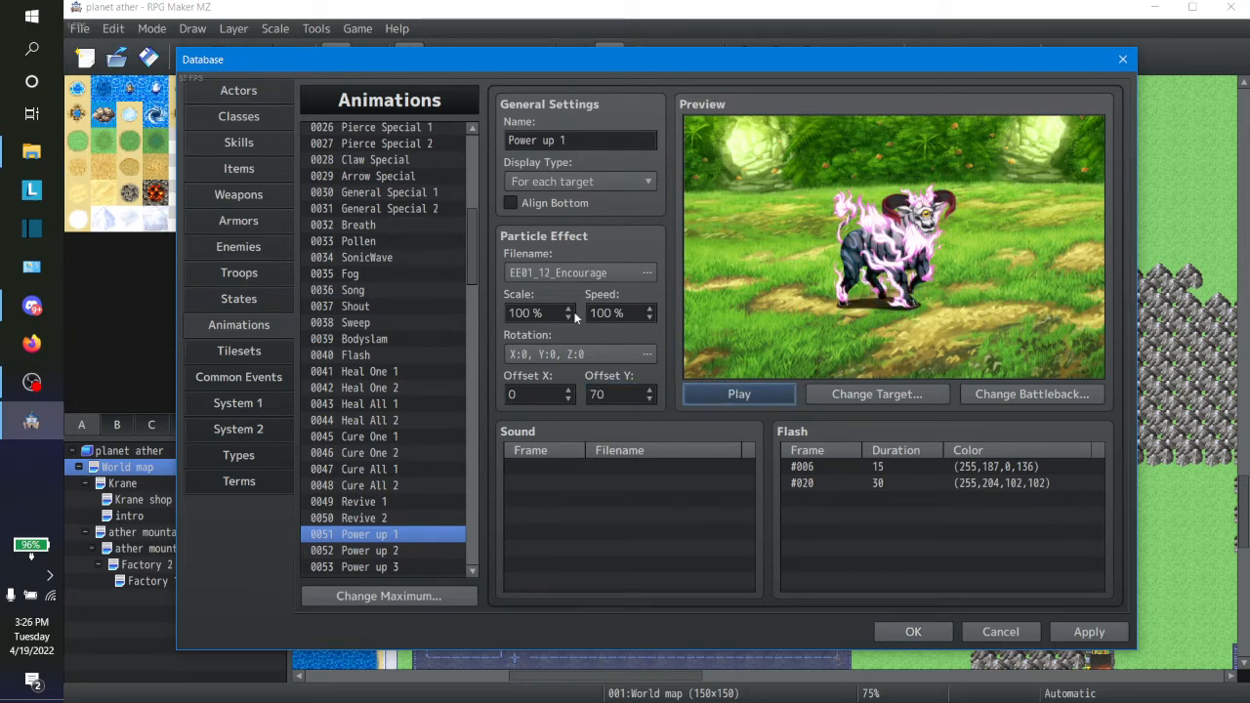
Step: Set the scale of Power up 1's particle effect to 125% and preview the animation
double_click(520, 313)
text(125)
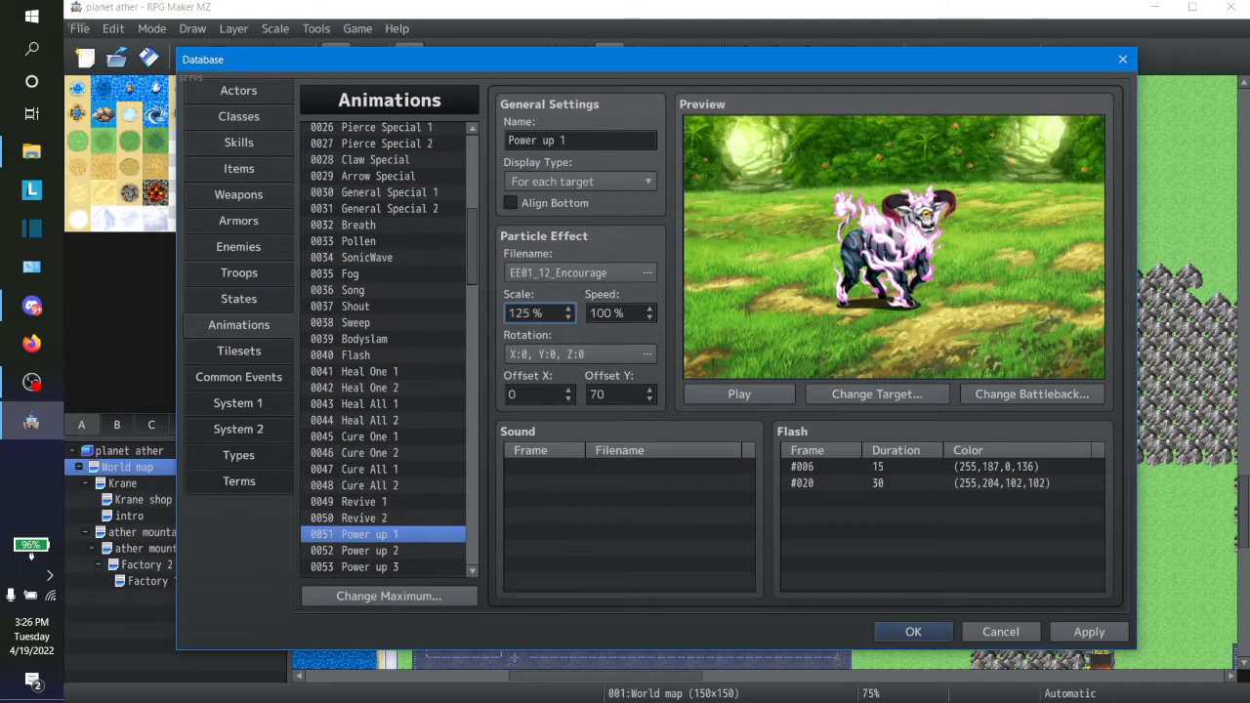
click(717, 396)
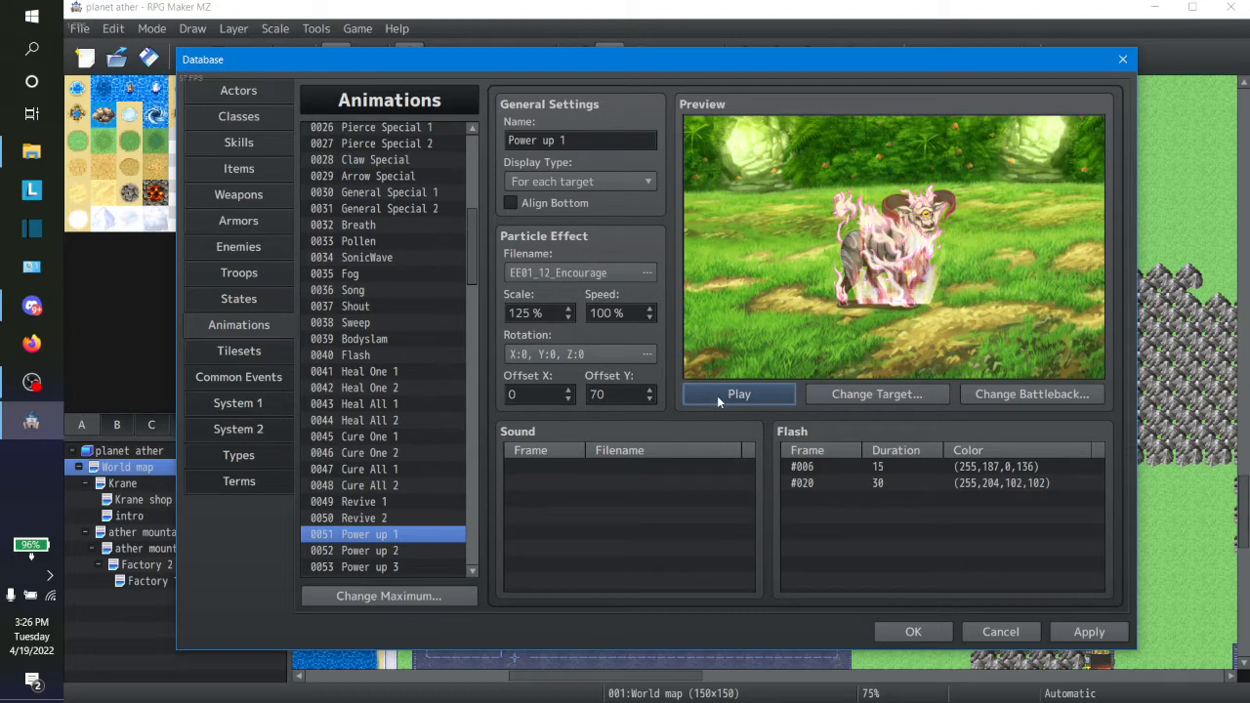
Step: Add the EE01_12_Encourage sound at frame 1 of the Power up 1 animation and preview the result
click(574, 467)
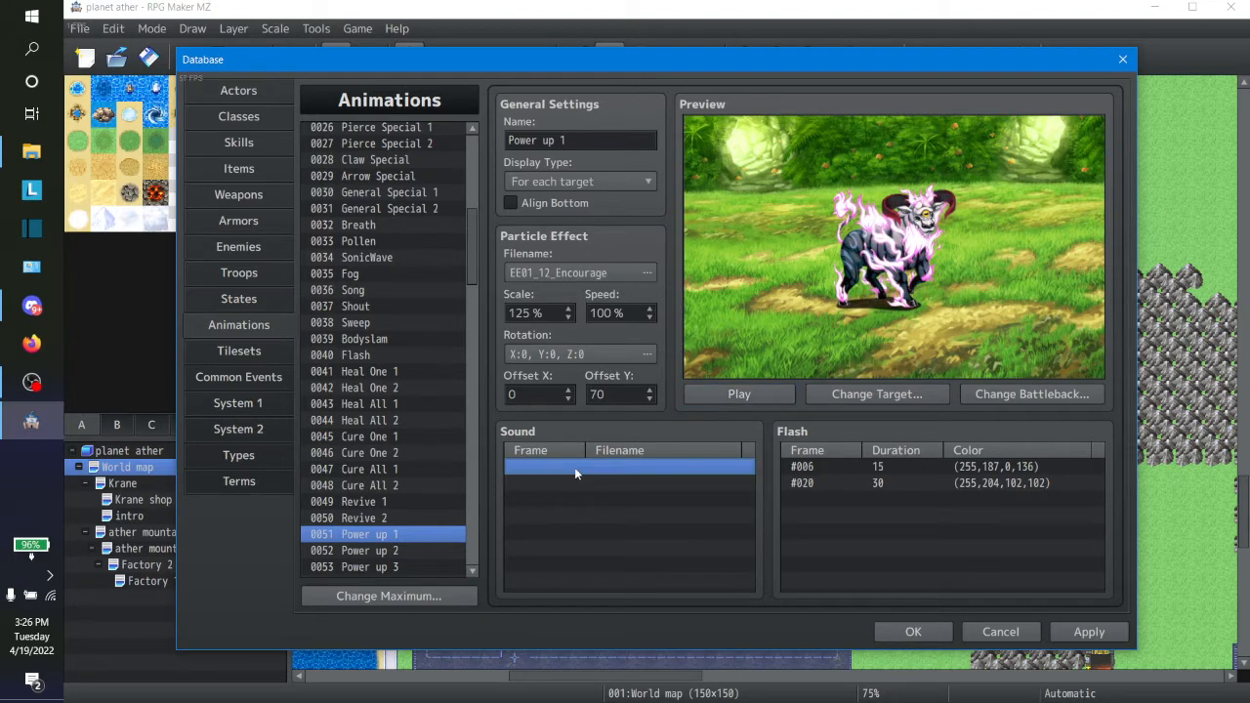
double_click(574, 467)
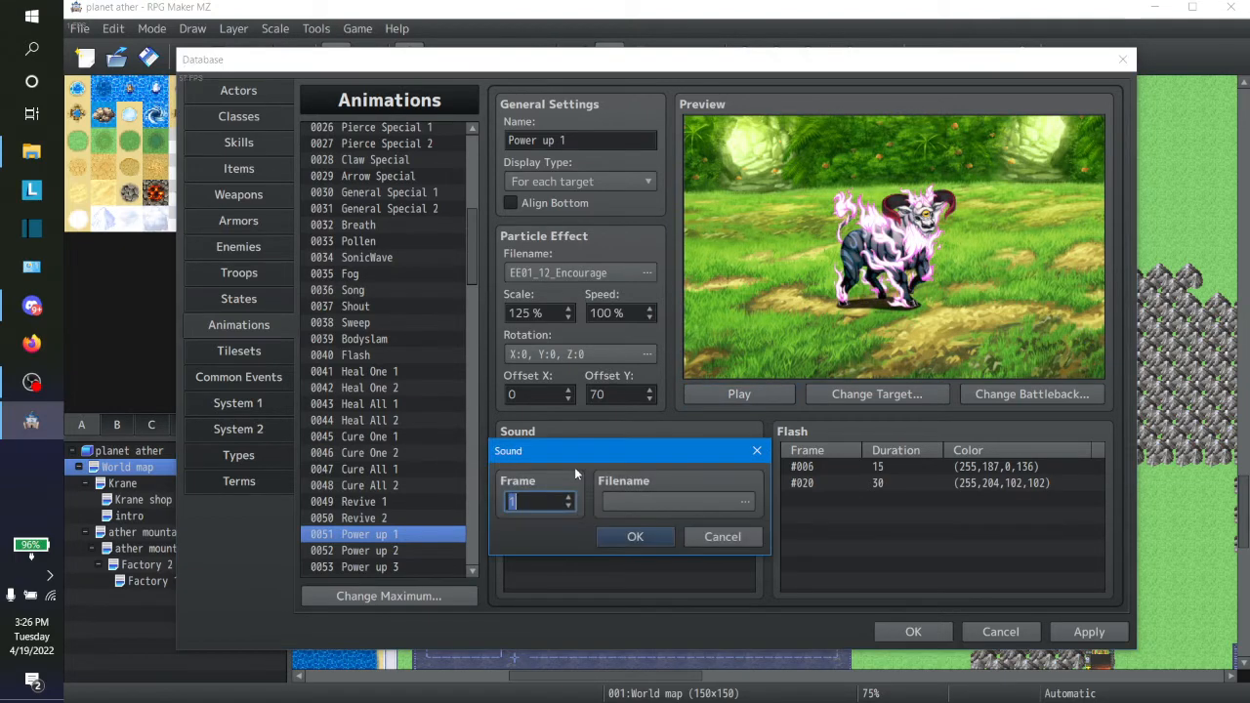
click(643, 494)
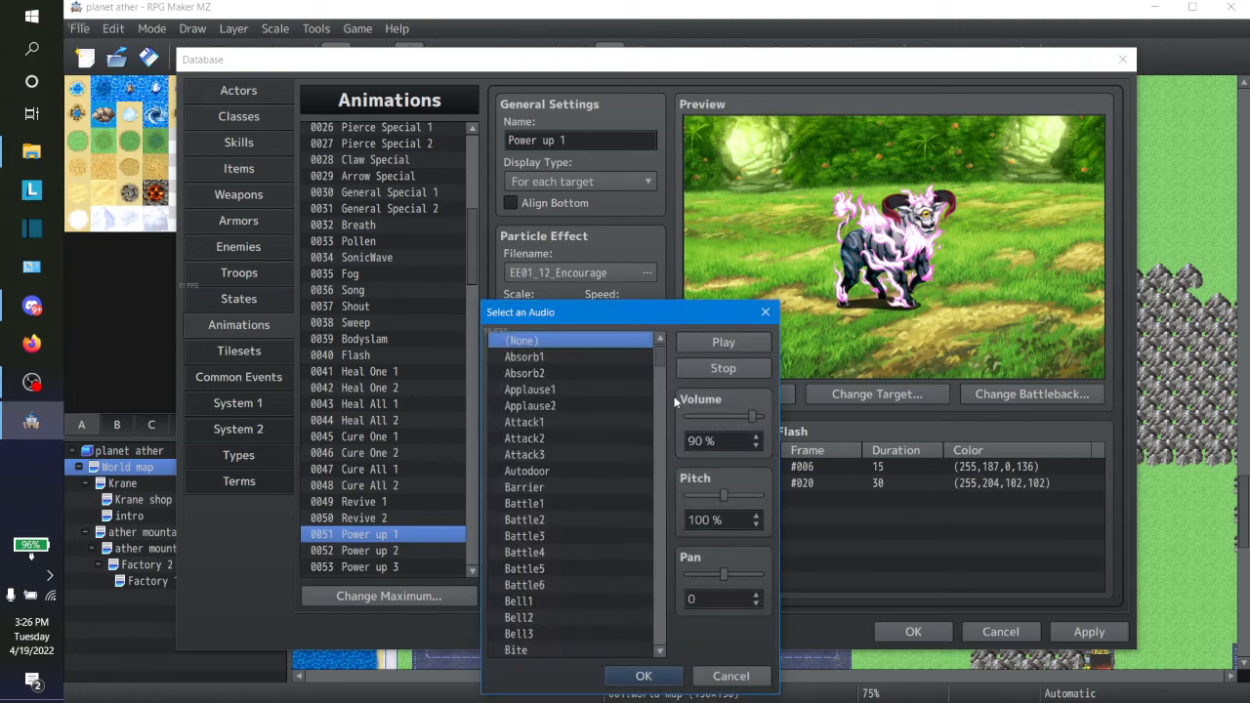
drag(660, 359, 656, 450)
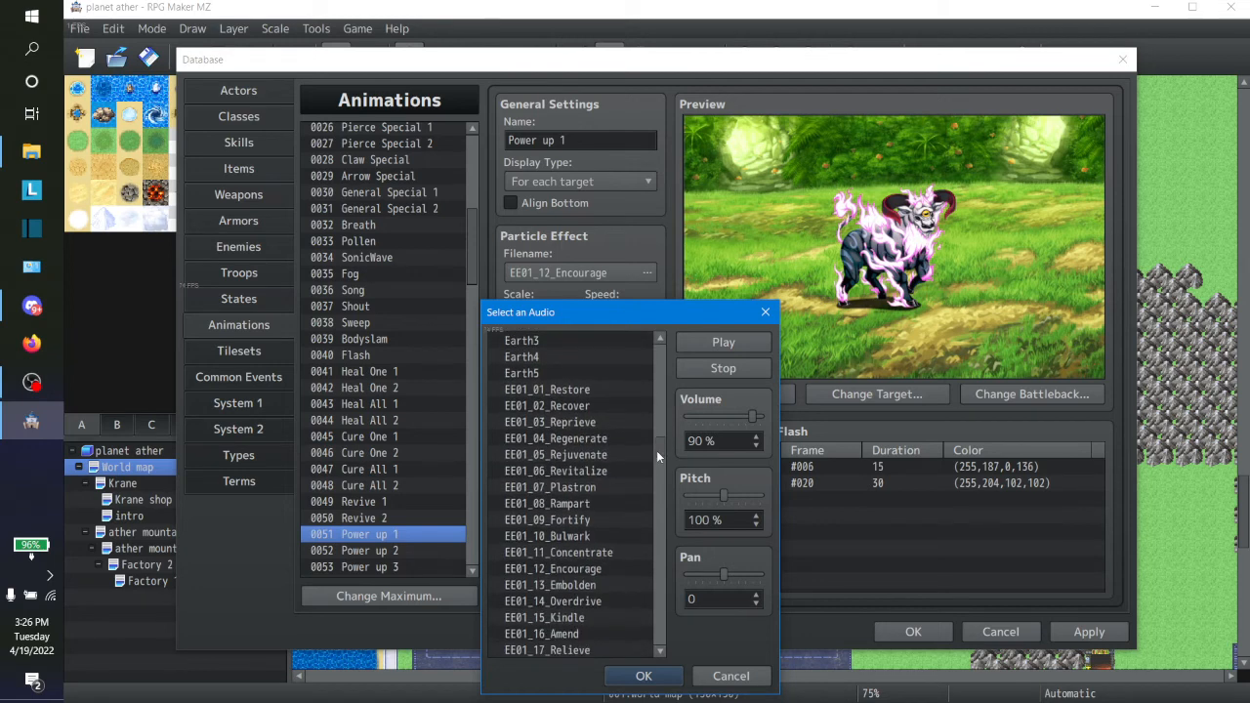
click(586, 570)
click(710, 345)
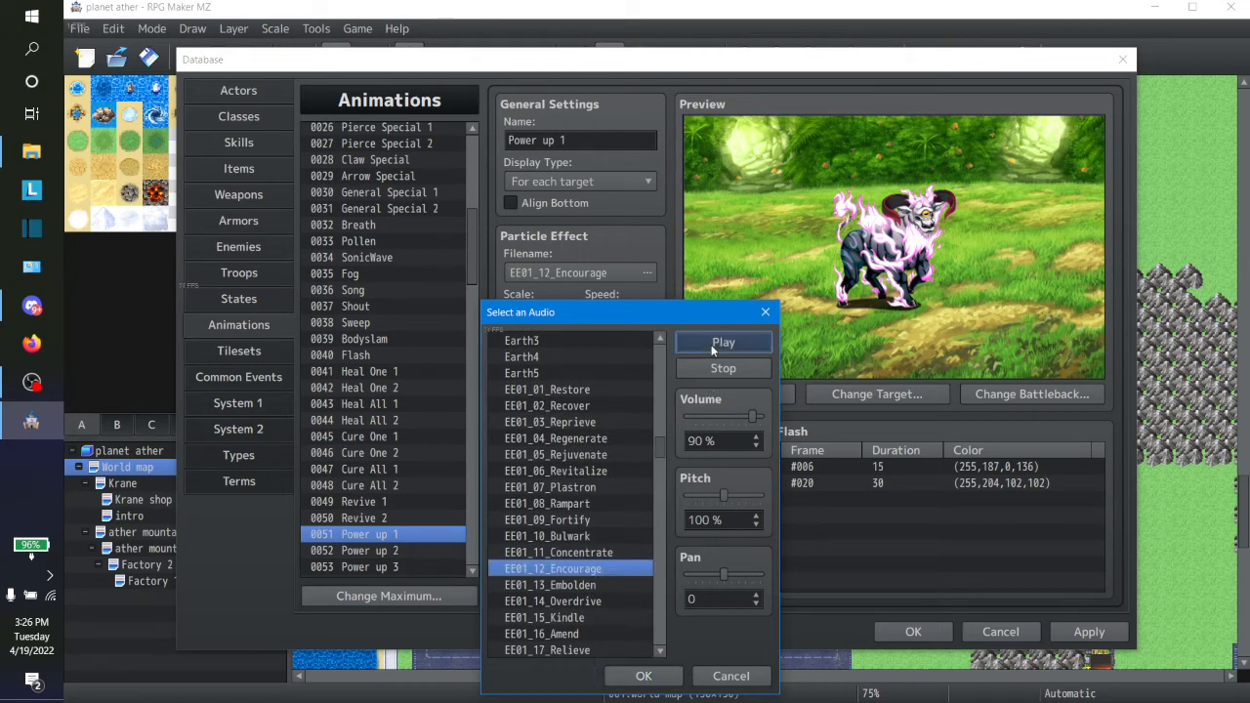
click(643, 675)
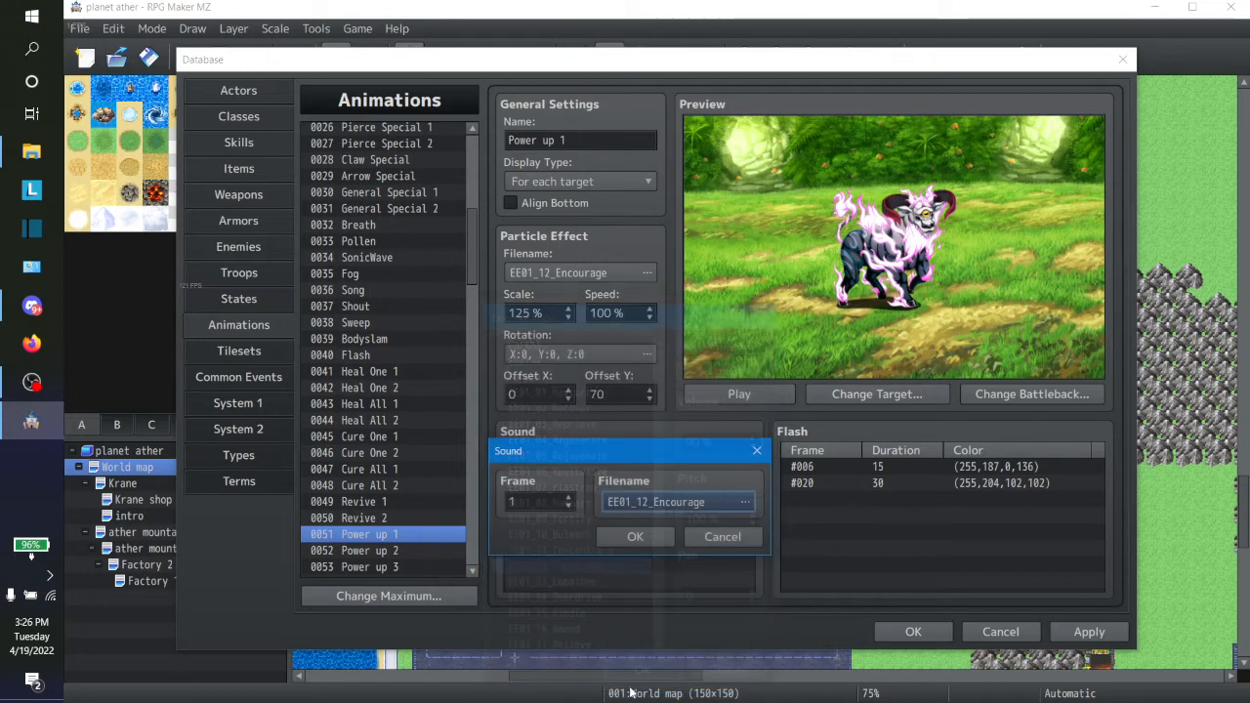
click(668, 536)
click(744, 395)
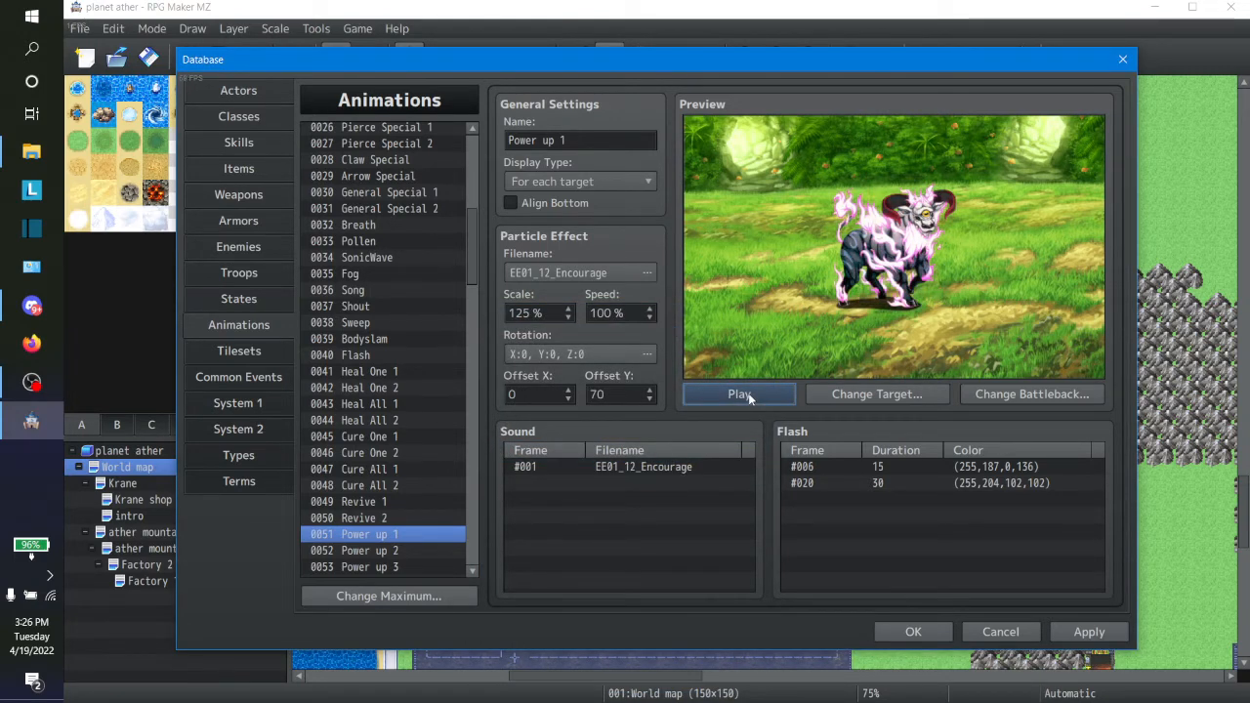
Step: Preview the Power up 2 animation and check its particle effect selection without changing it
click(410, 552)
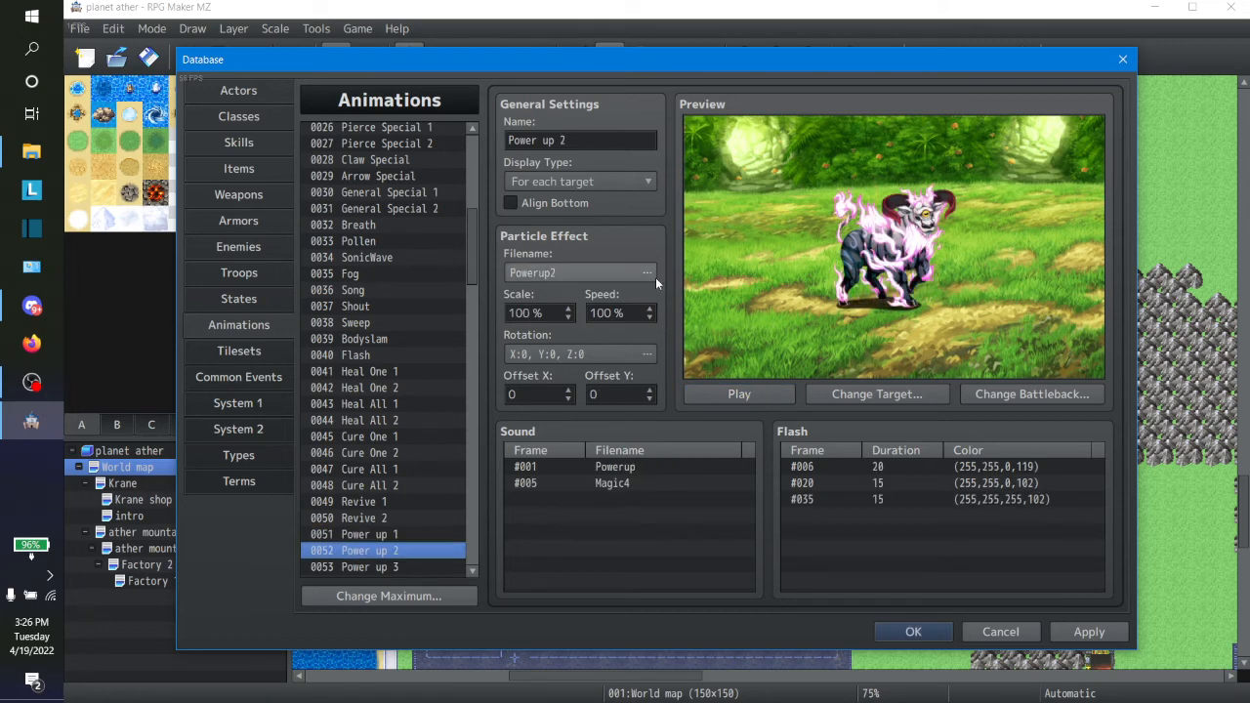
click(722, 392)
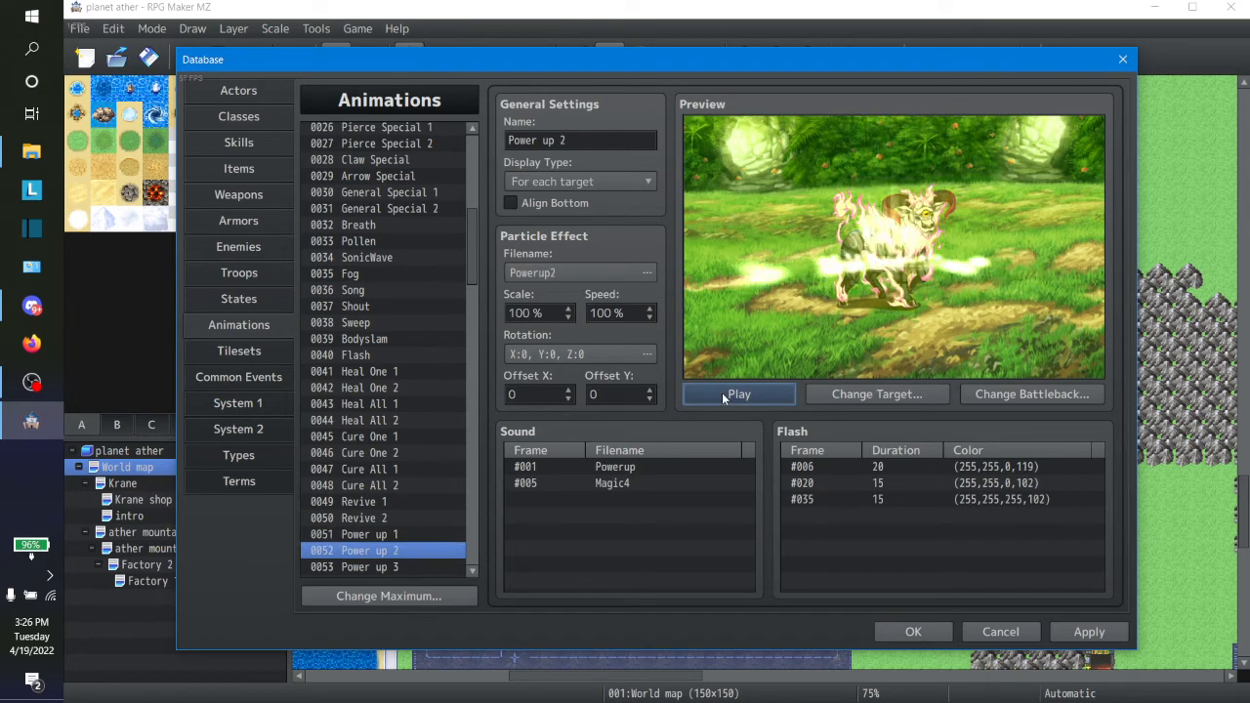
click(587, 273)
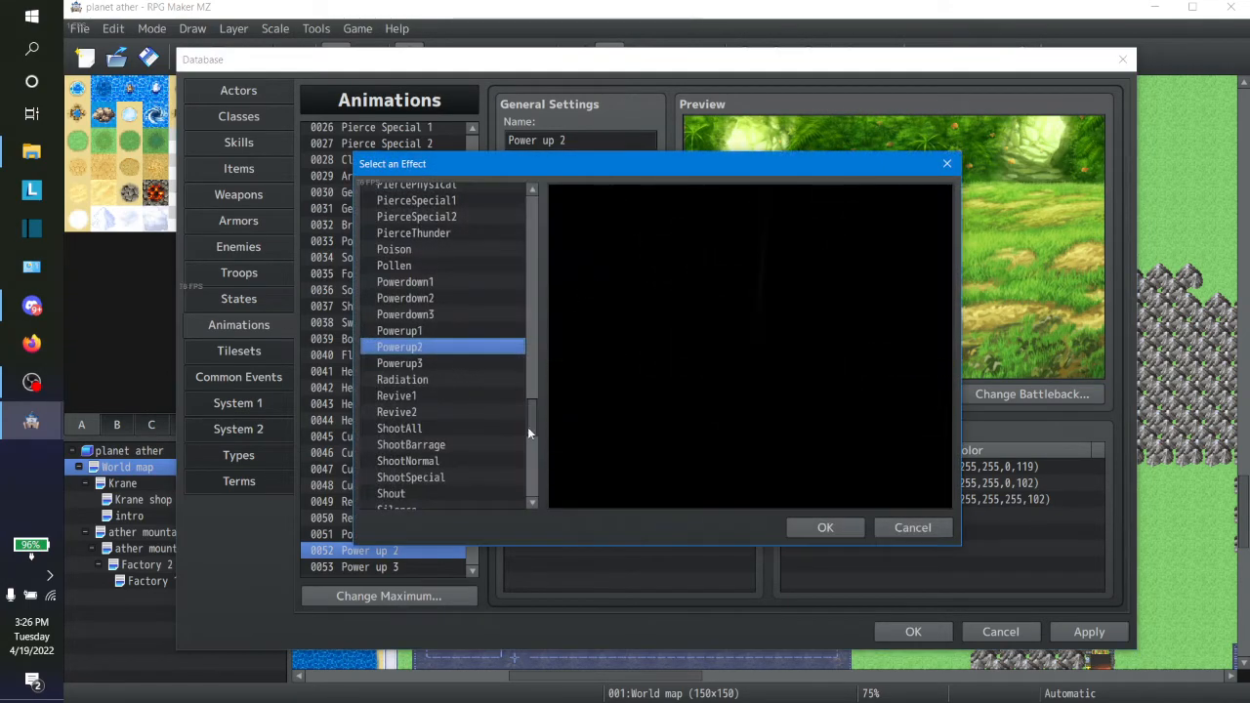
click(915, 529)
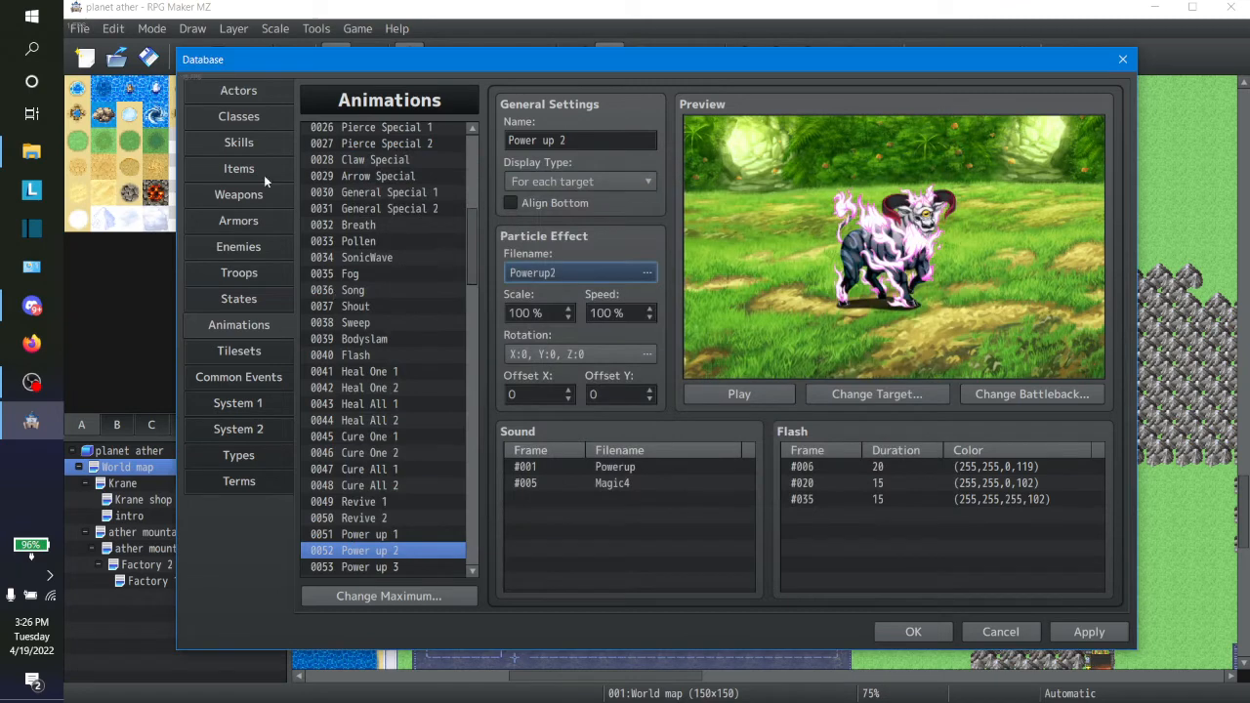
Step: Review the marksman skills Point Shot, First Aid and Spin Crash, and preview First Aid's assigned animation without changing it
click(256, 149)
click(383, 304)
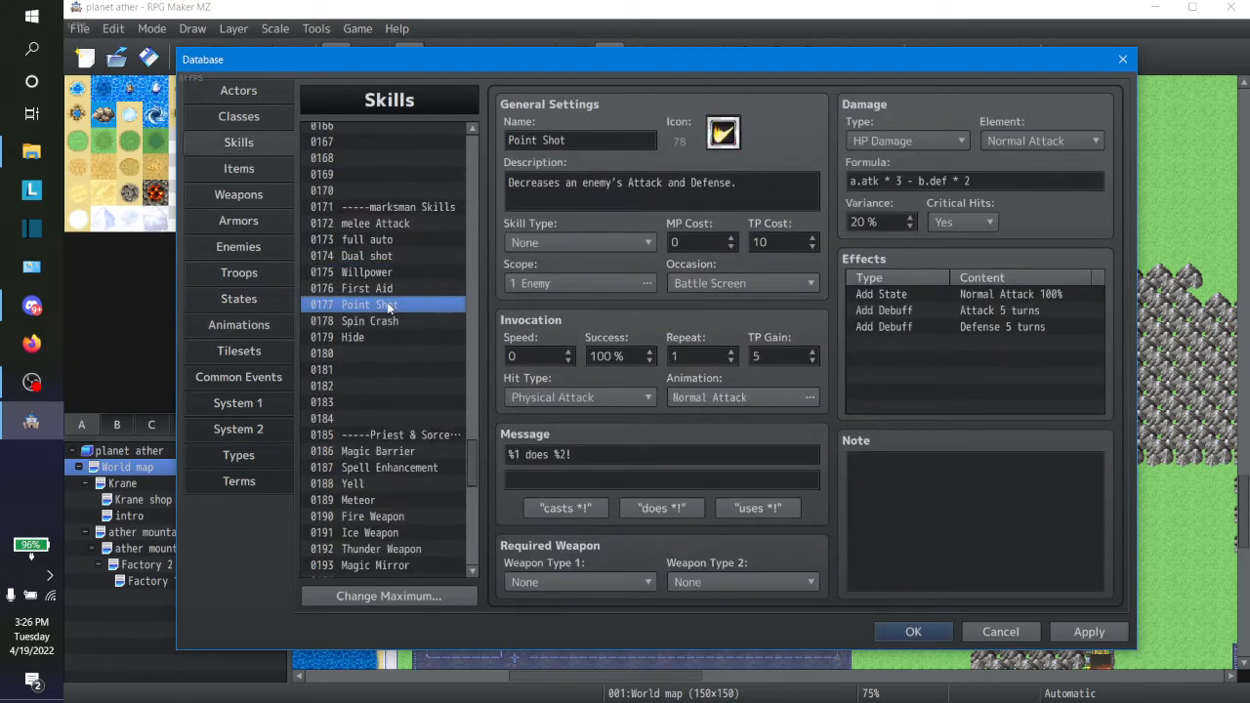
click(380, 289)
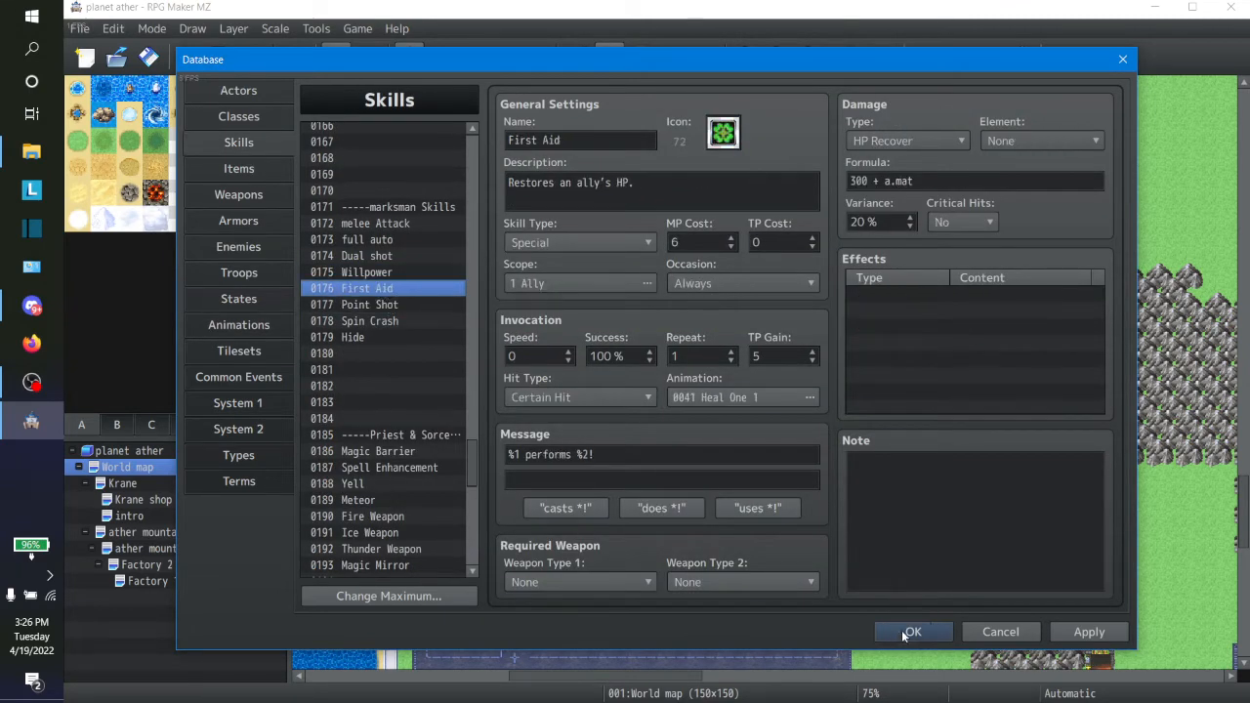
click(737, 402)
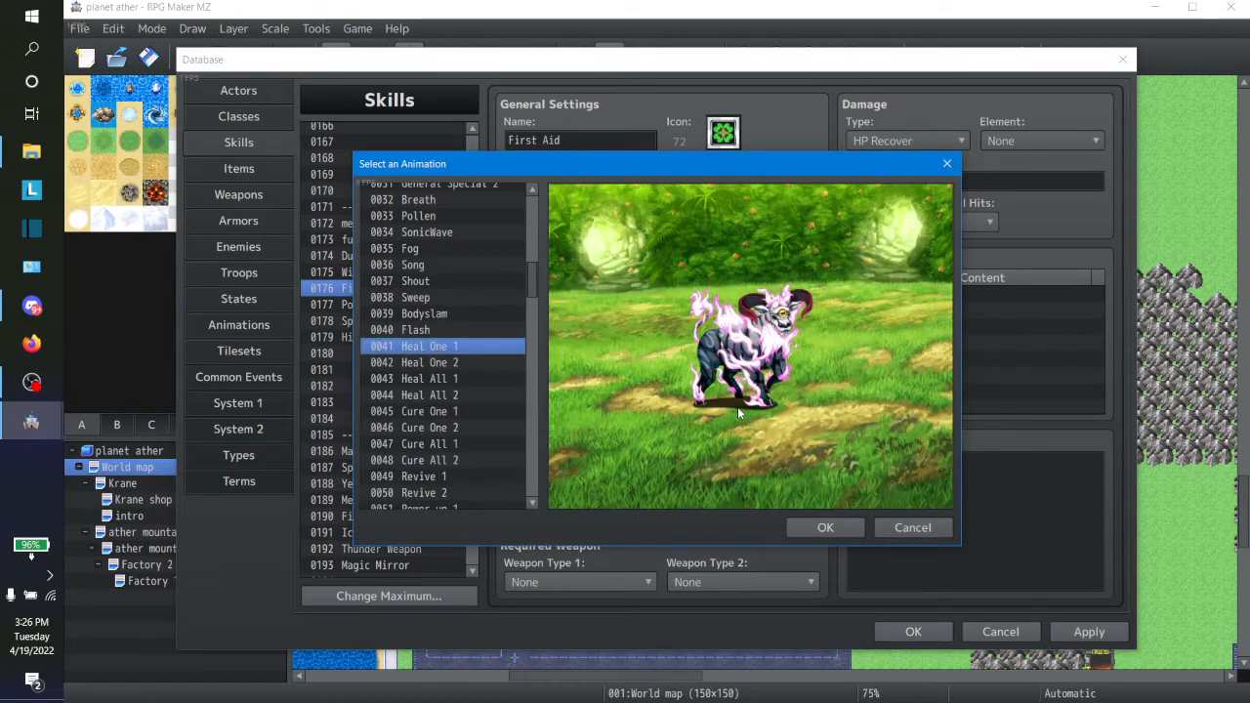
click(900, 528)
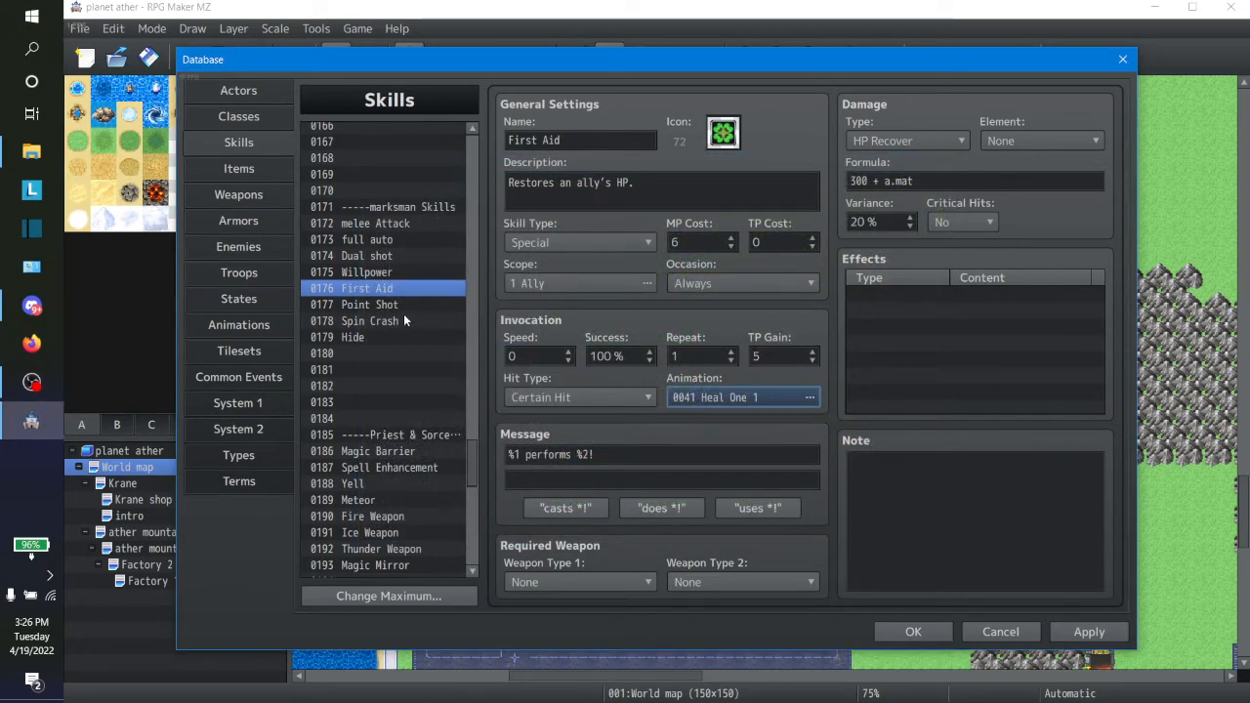
click(397, 307)
click(403, 322)
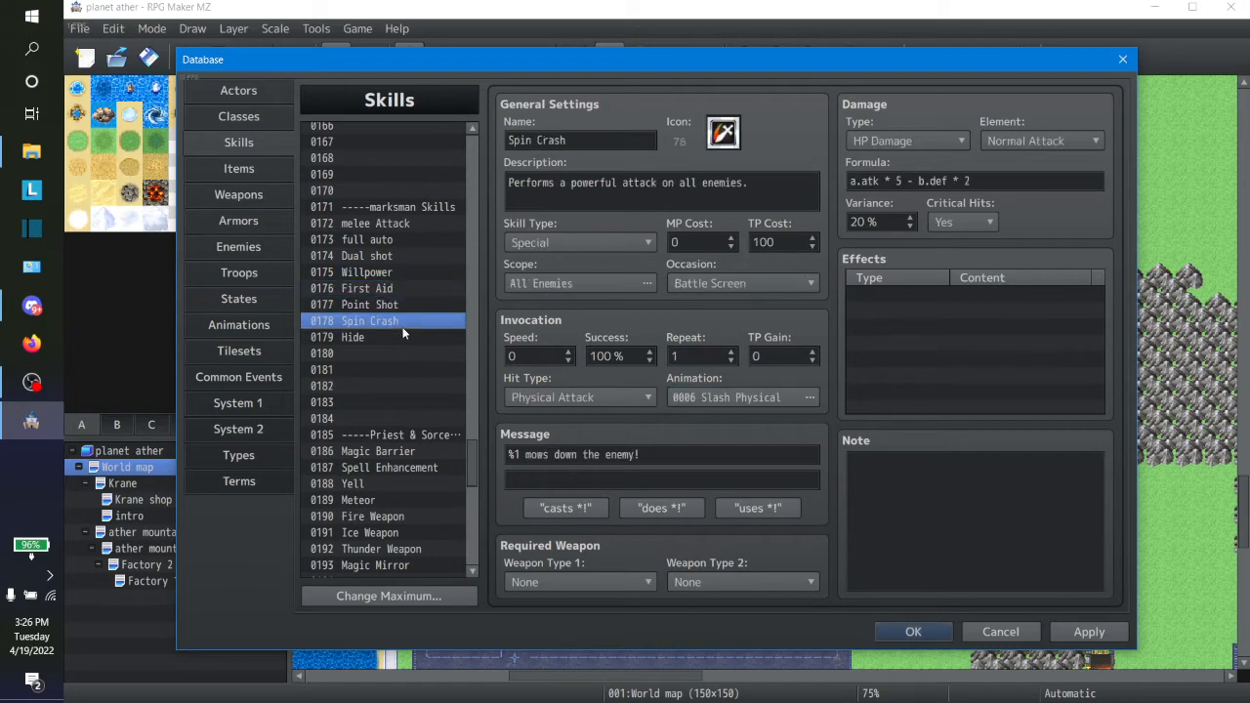
Step: Preview the animation assigned to the Spell Enhancement skill without changing it
click(408, 470)
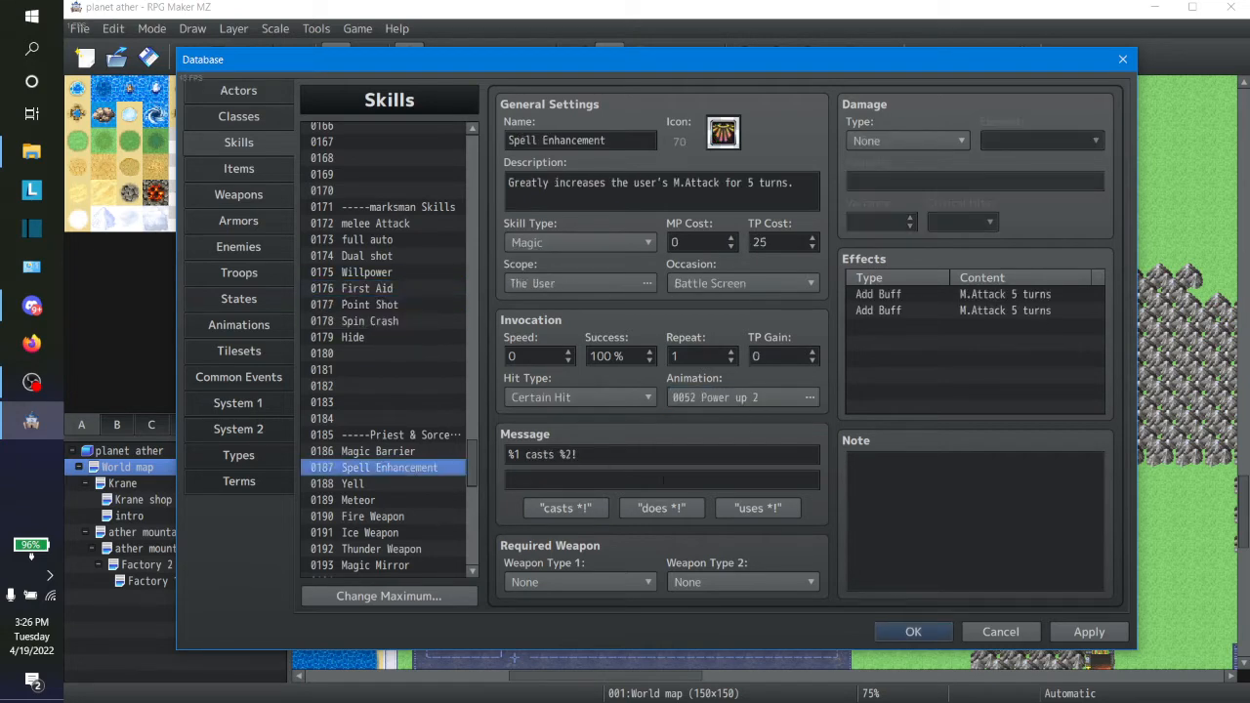
click(752, 398)
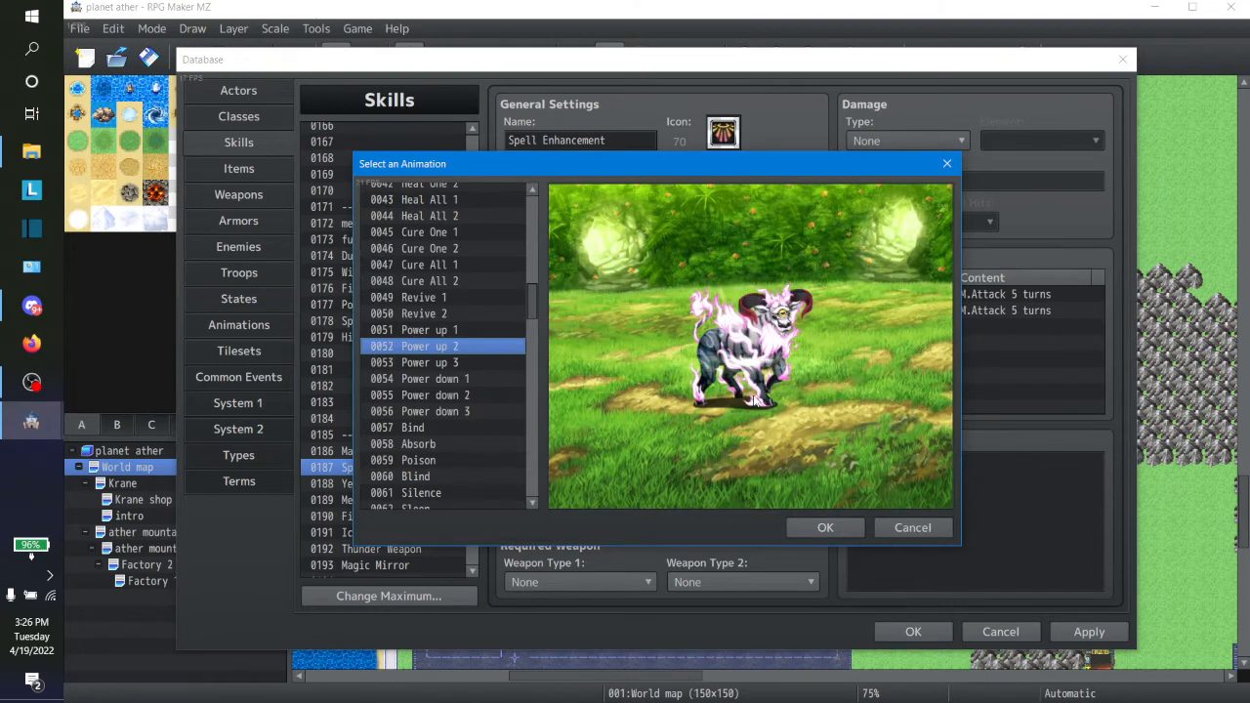
click(908, 528)
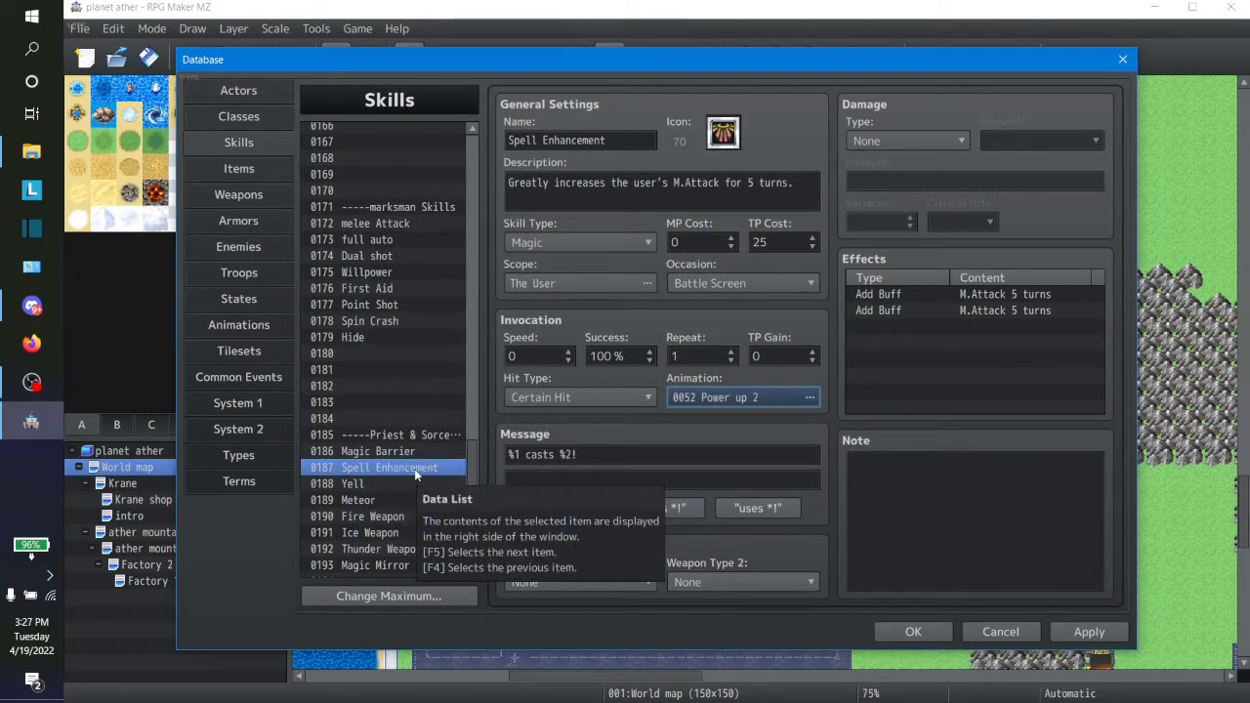
Step: Preview Power up 2 and Power up 3 for the Magic Barrier skill, and assign Power up 2 as its animation
key(F4)
click(740, 403)
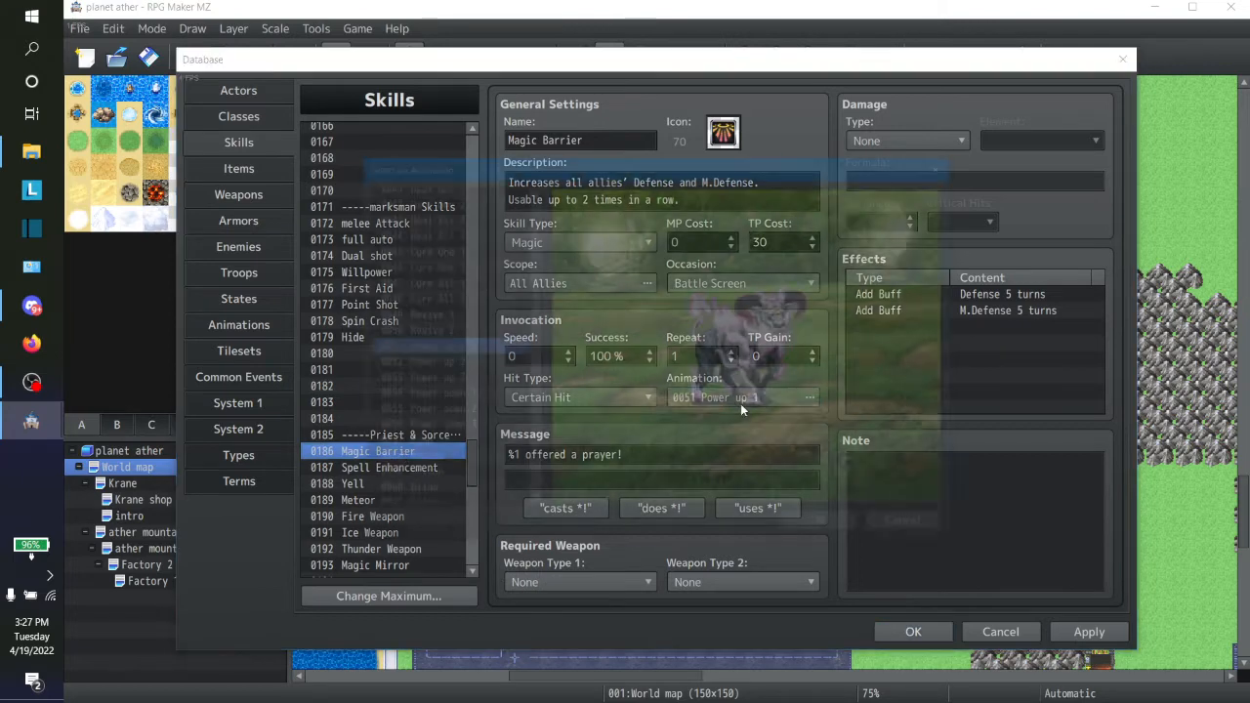
click(465, 362)
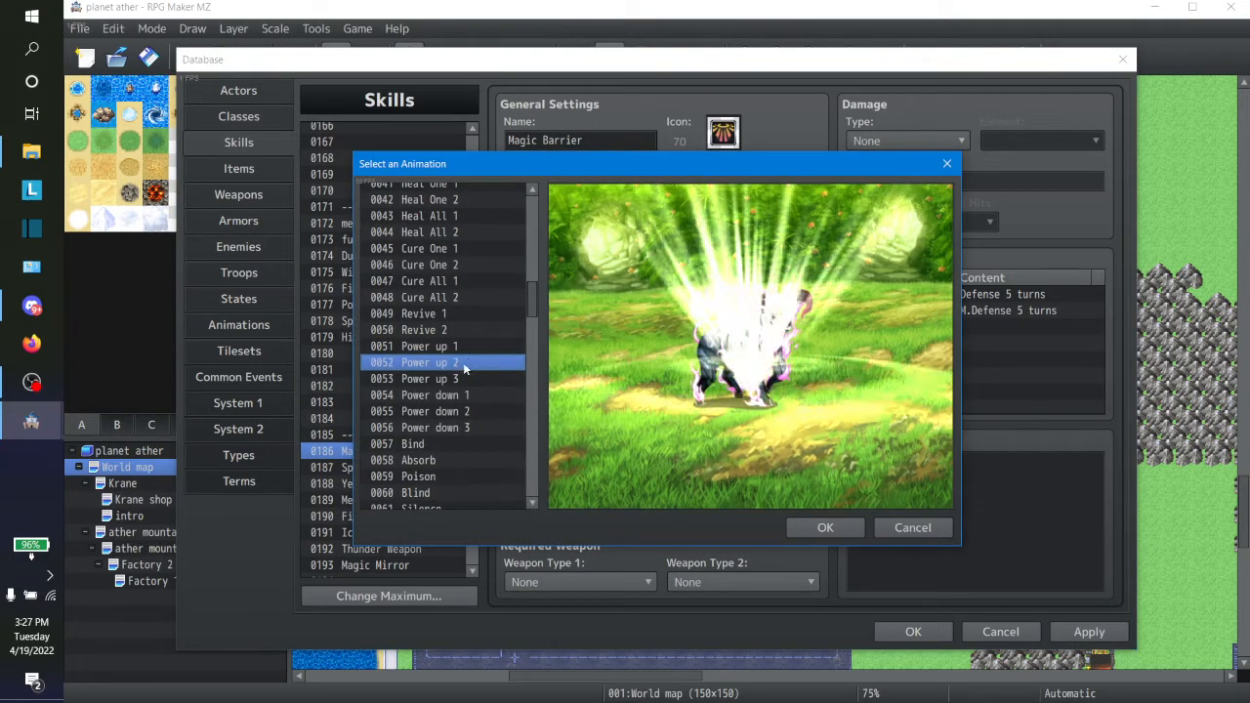
click(457, 378)
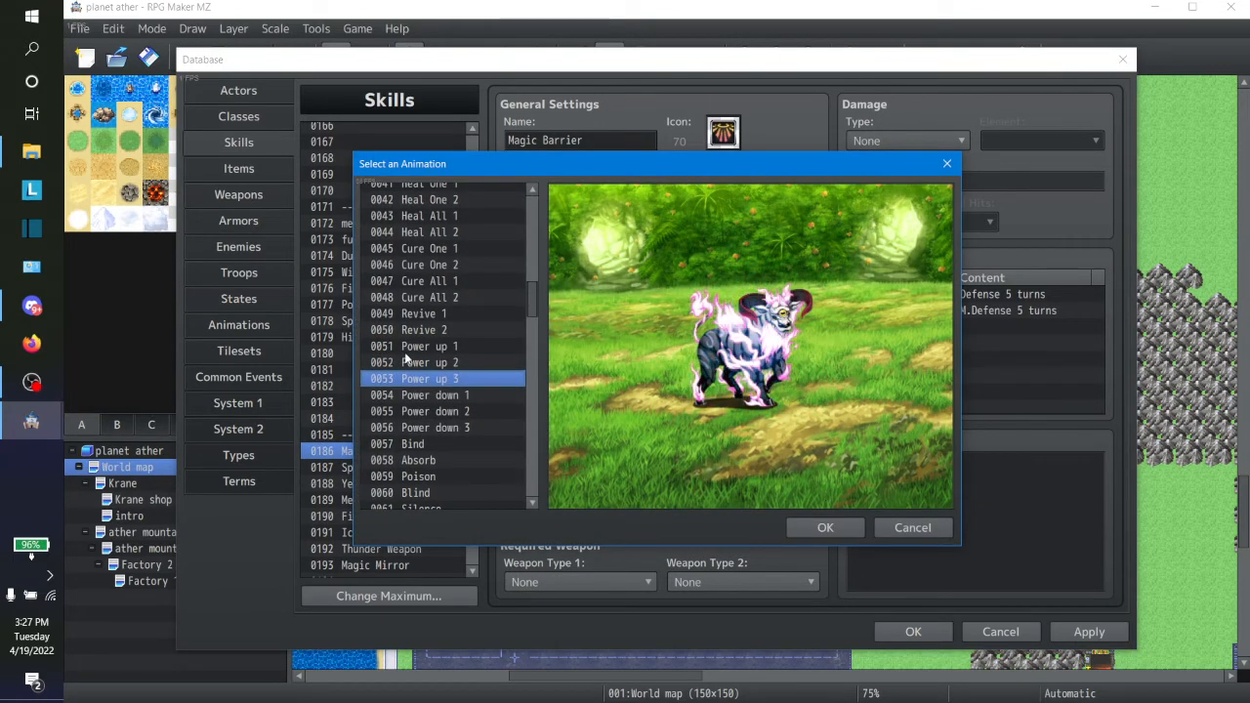
click(408, 362)
double_click(408, 363)
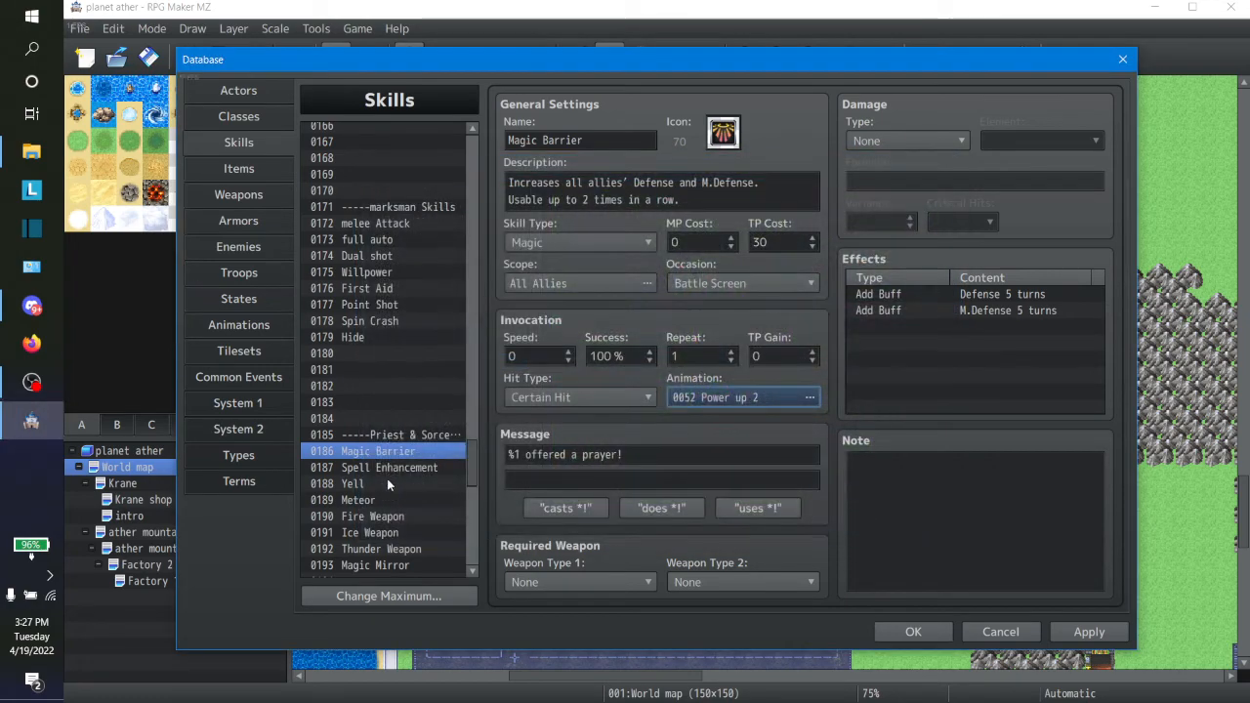
Step: Set the Spell Enhancement skill's animation to Power up 1
click(387, 469)
click(742, 400)
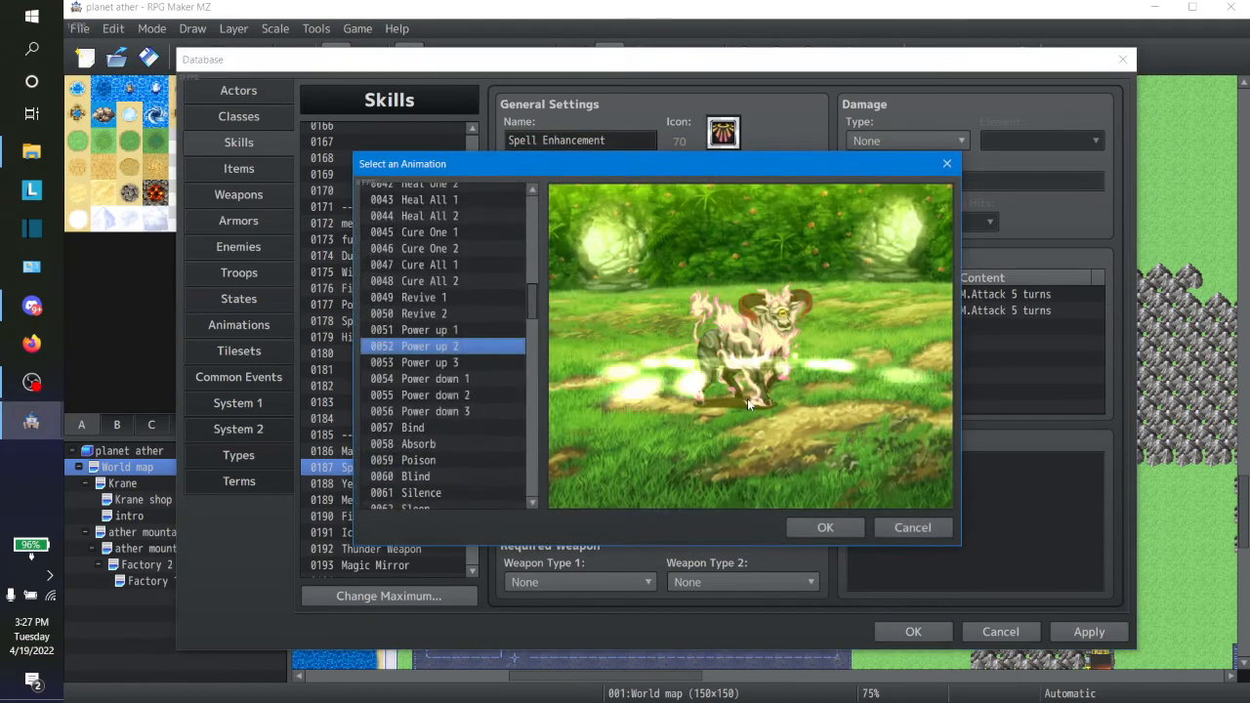
click(444, 329)
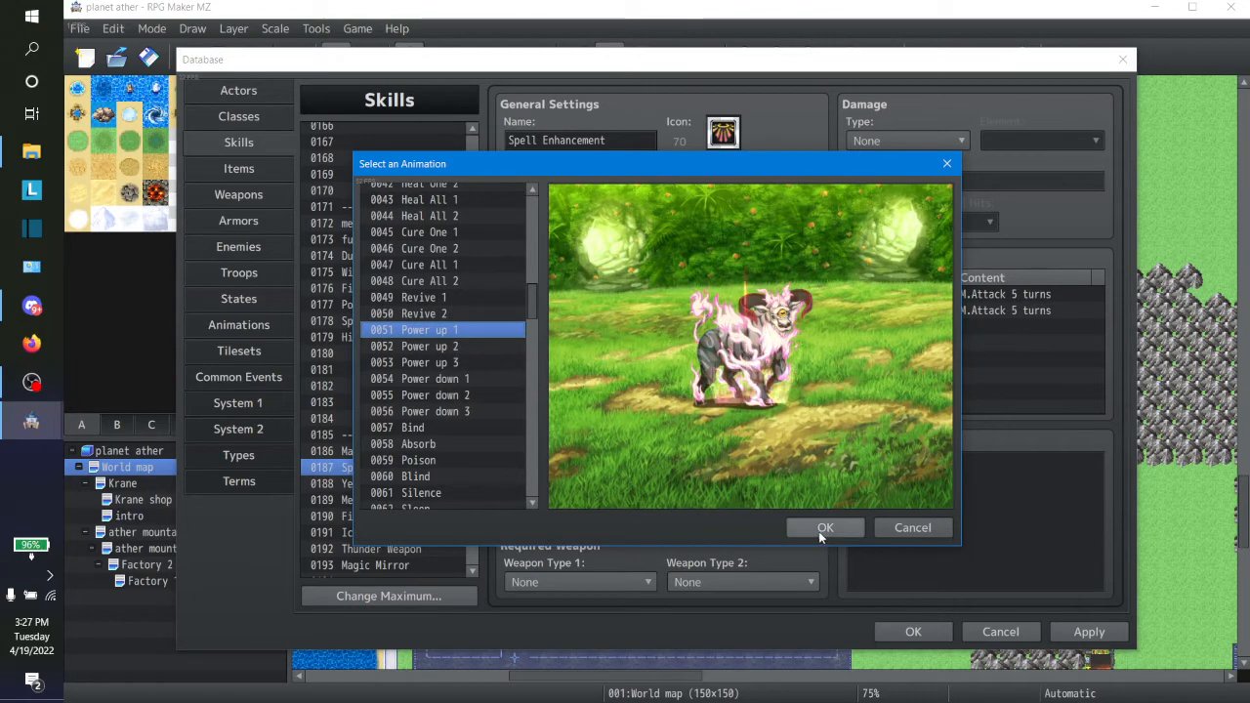
click(823, 527)
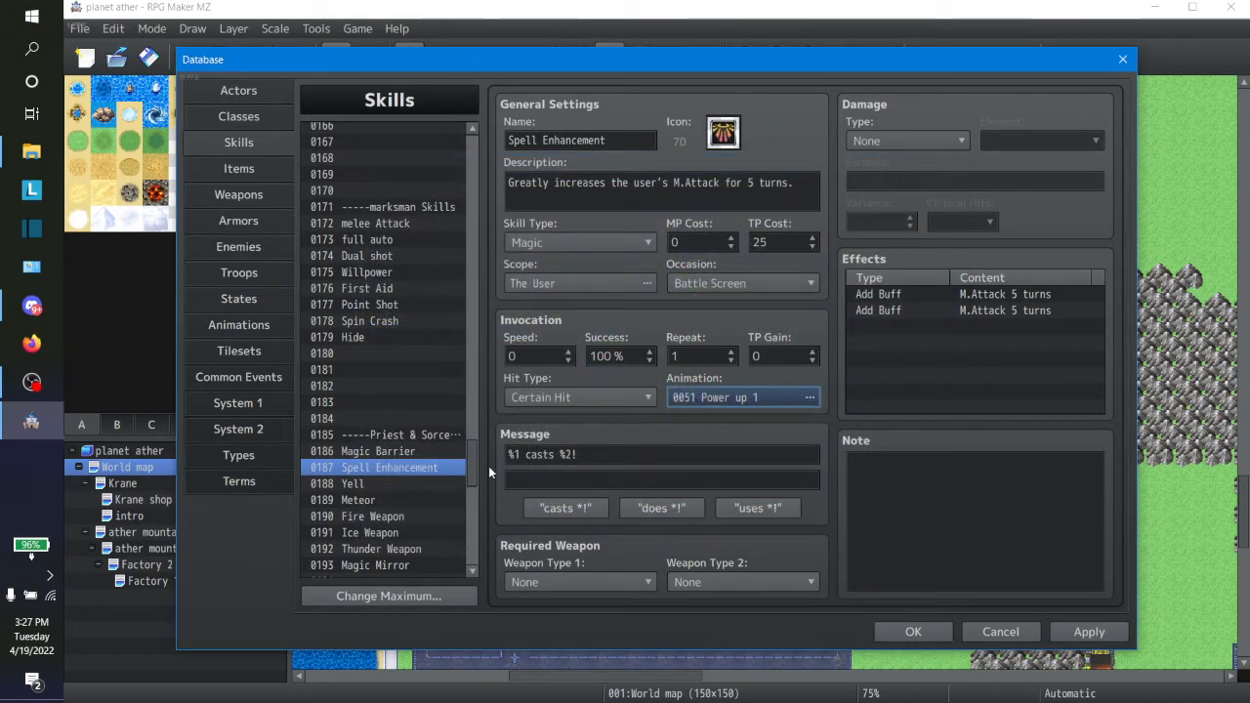
click(385, 450)
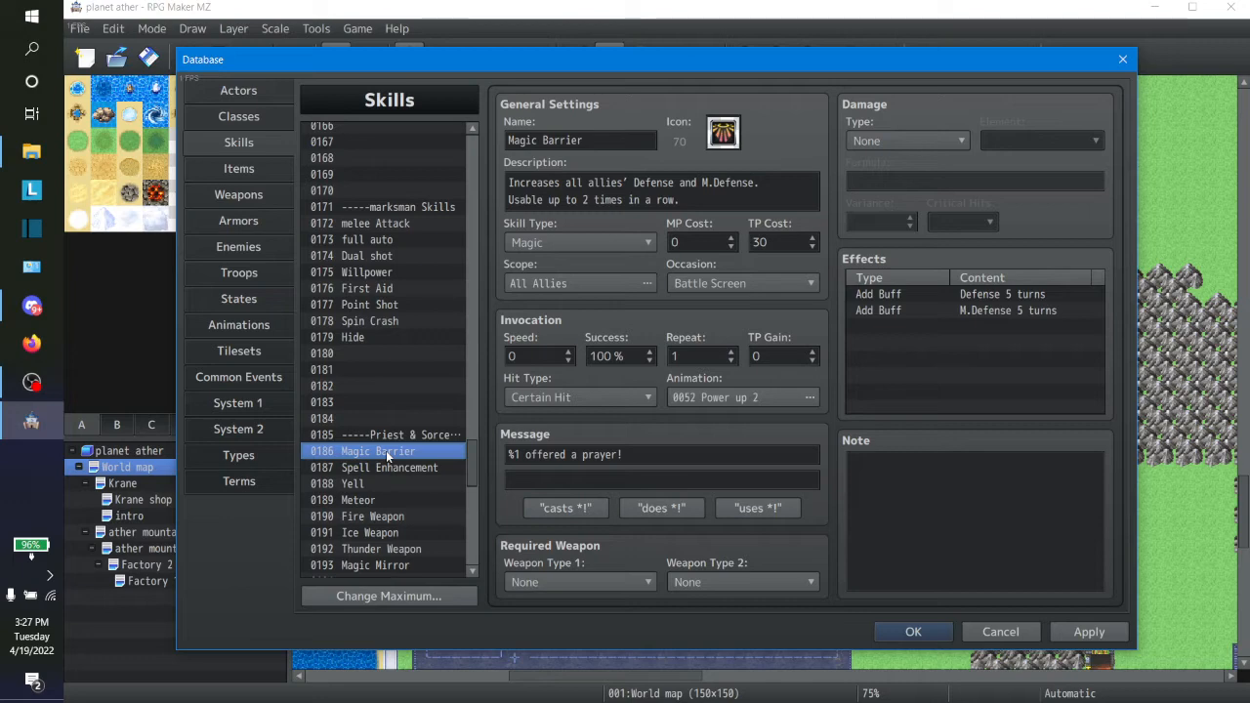
click(901, 145)
click(918, 103)
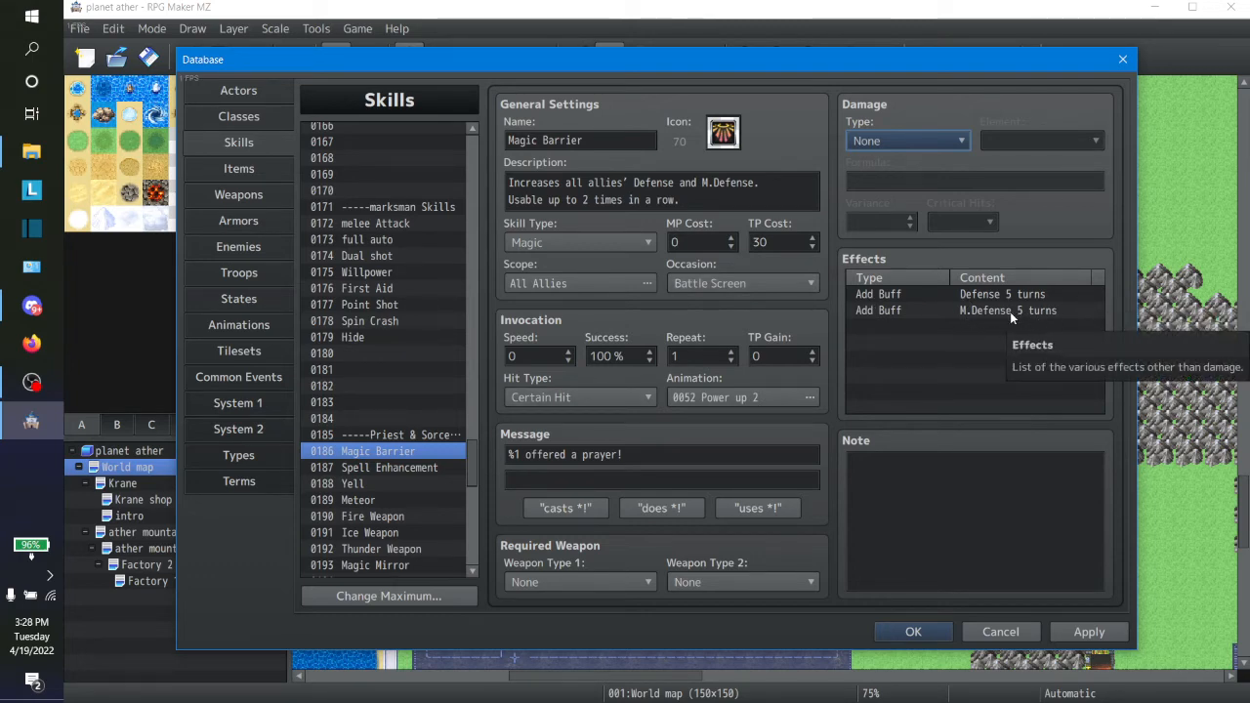
double_click(881, 326)
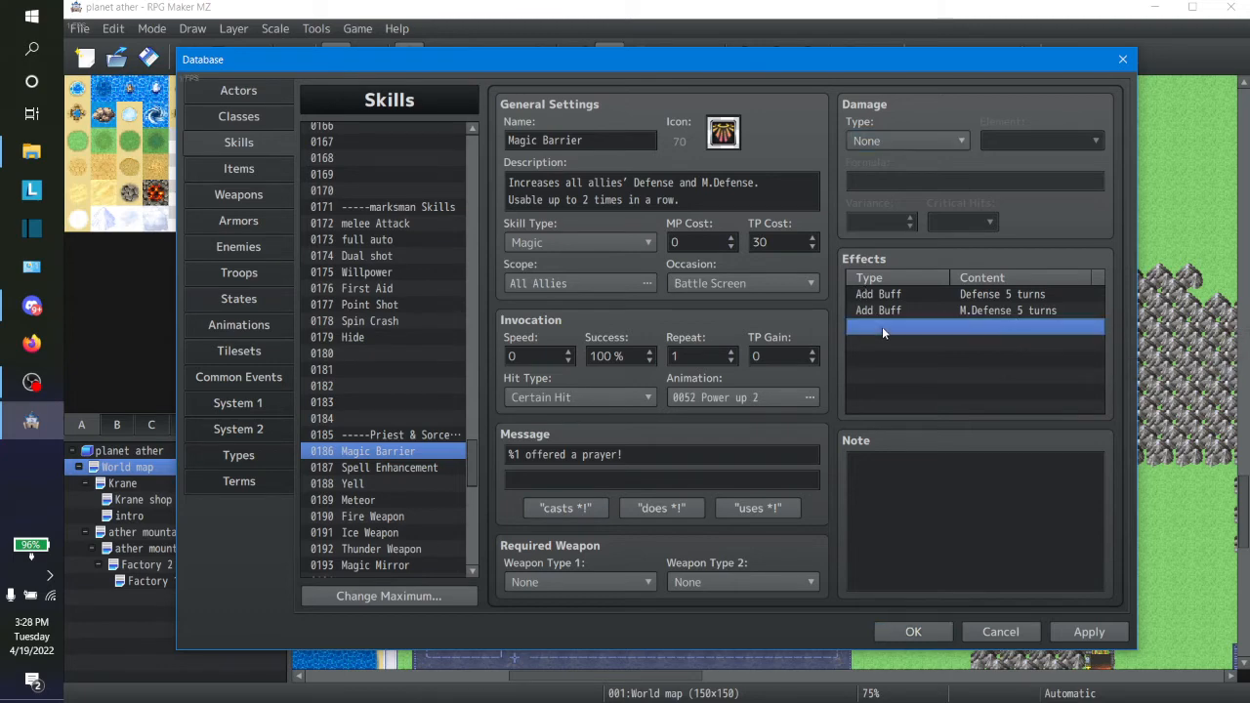
click(900, 237)
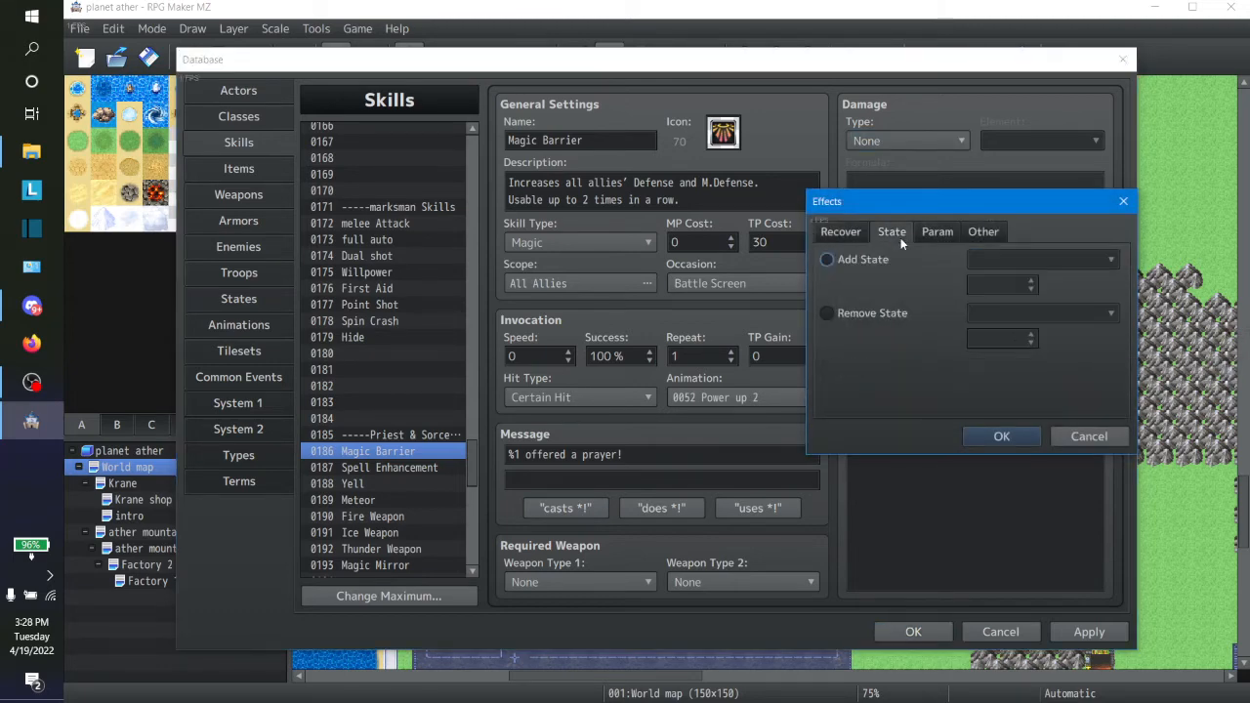
click(933, 234)
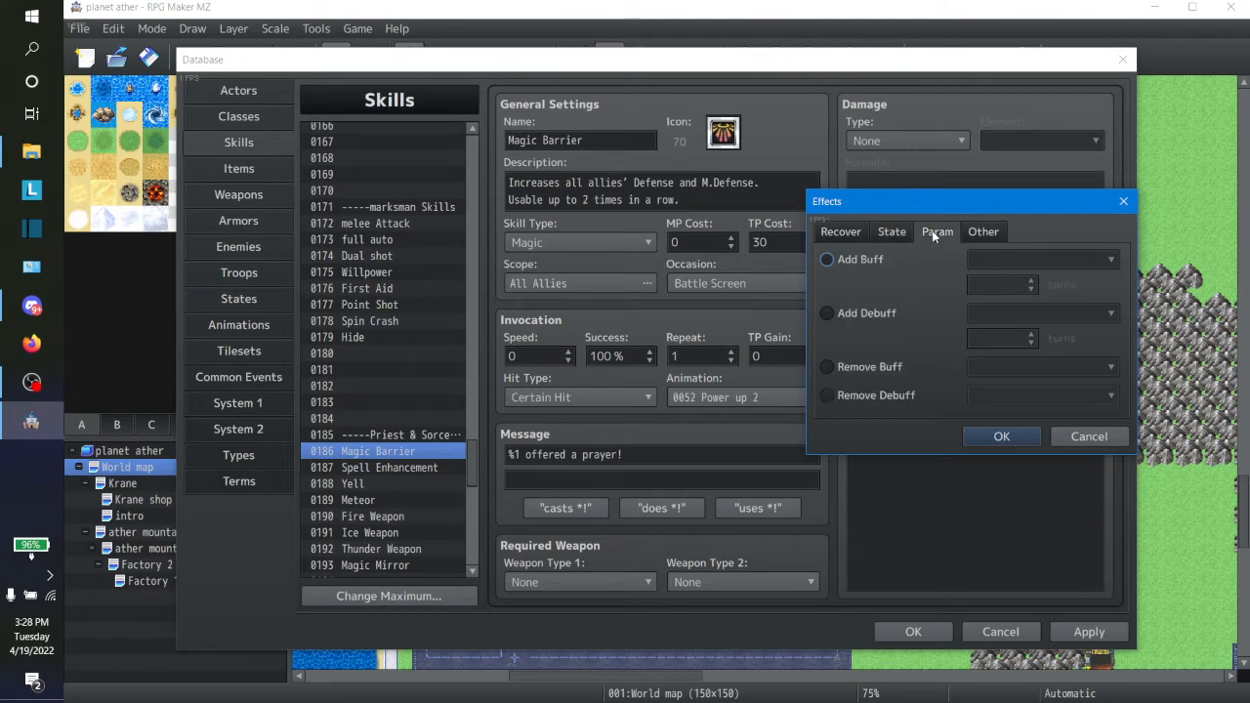
click(828, 260)
click(994, 259)
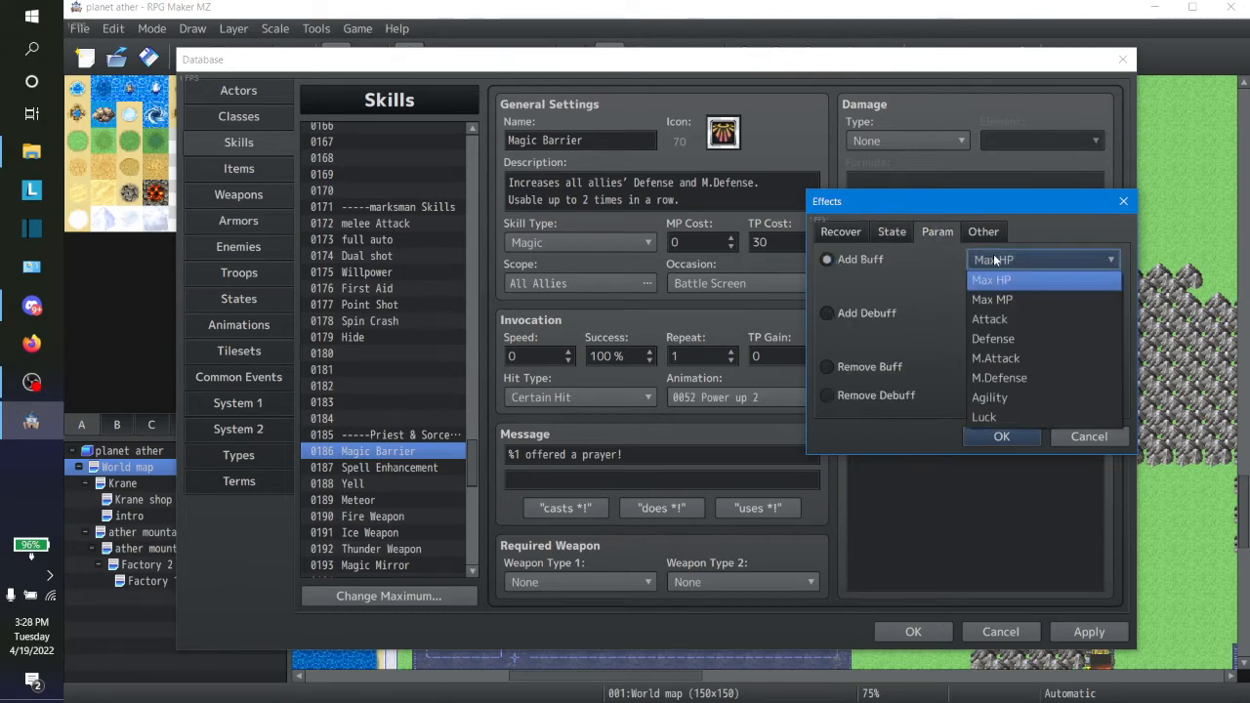
click(993, 400)
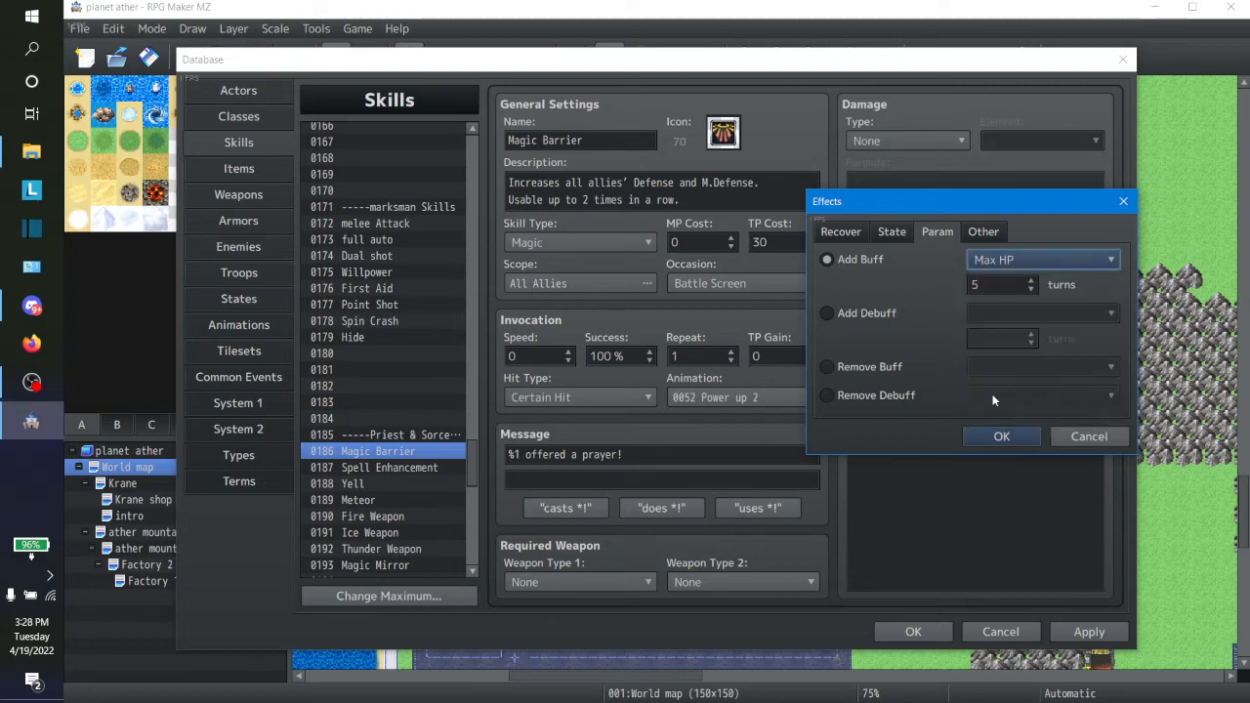
click(1068, 430)
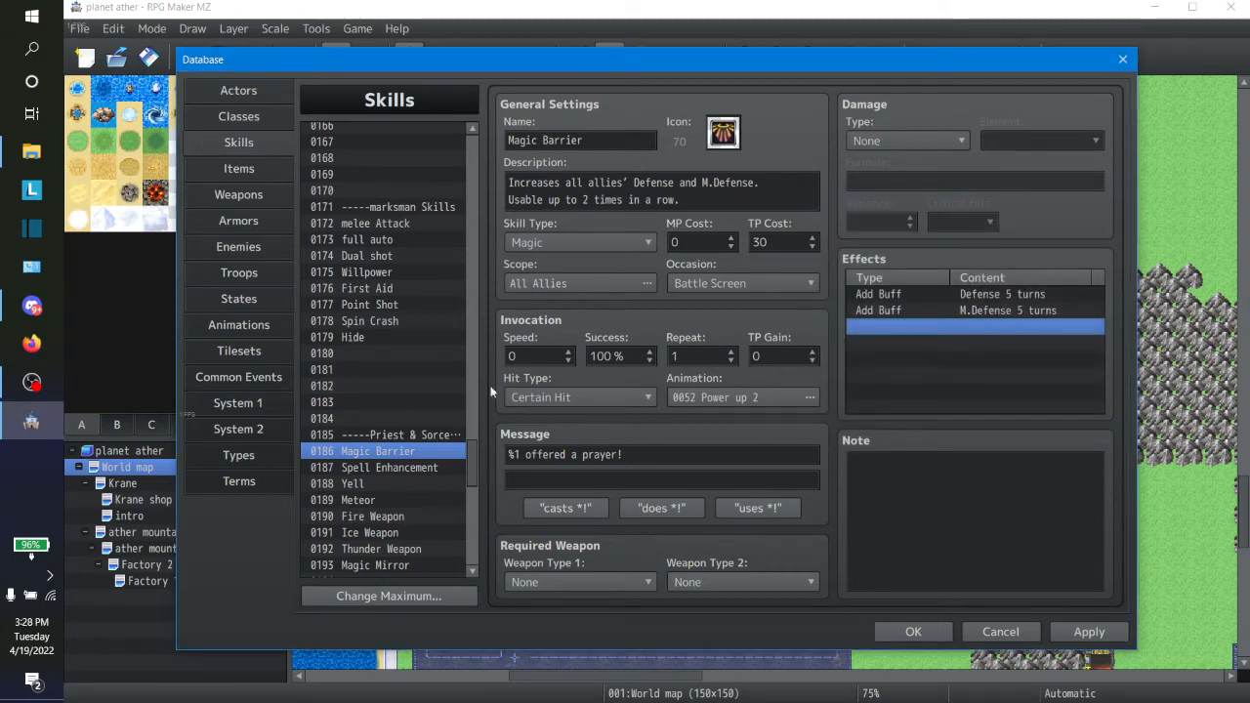
Step: Preview the animation assigned to the Magic Mirror skill without changing it
click(366, 571)
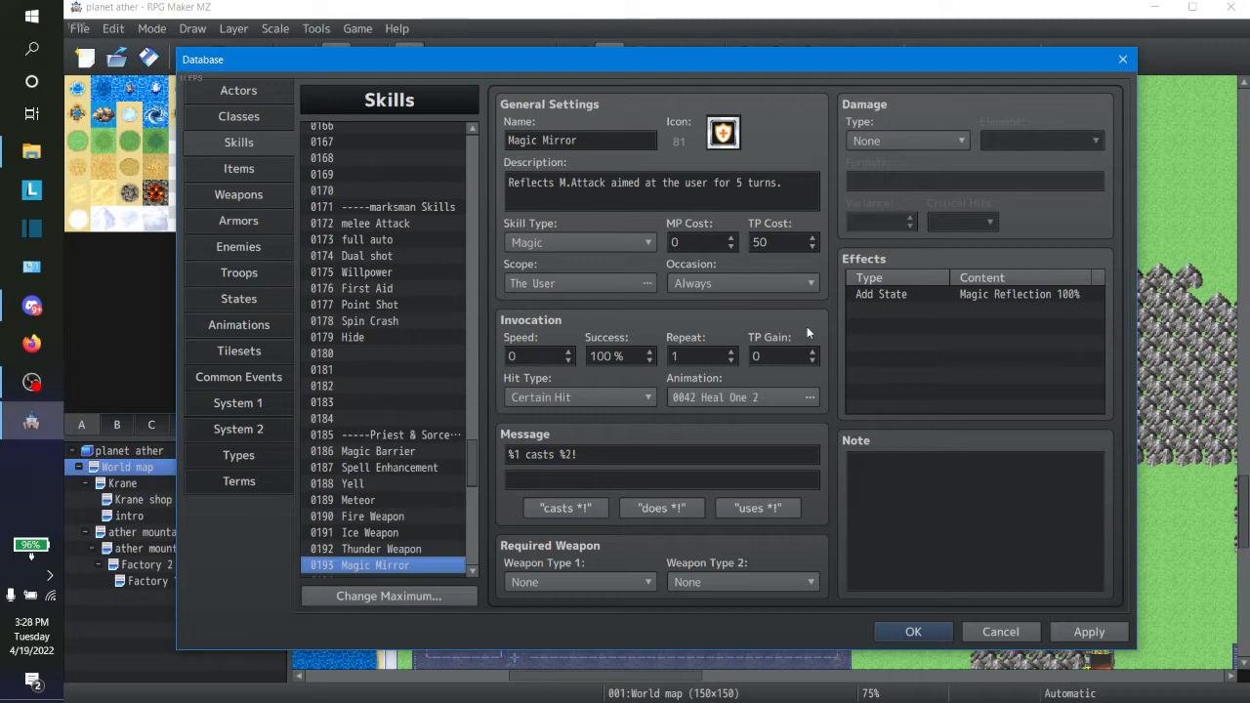
double_click(706, 398)
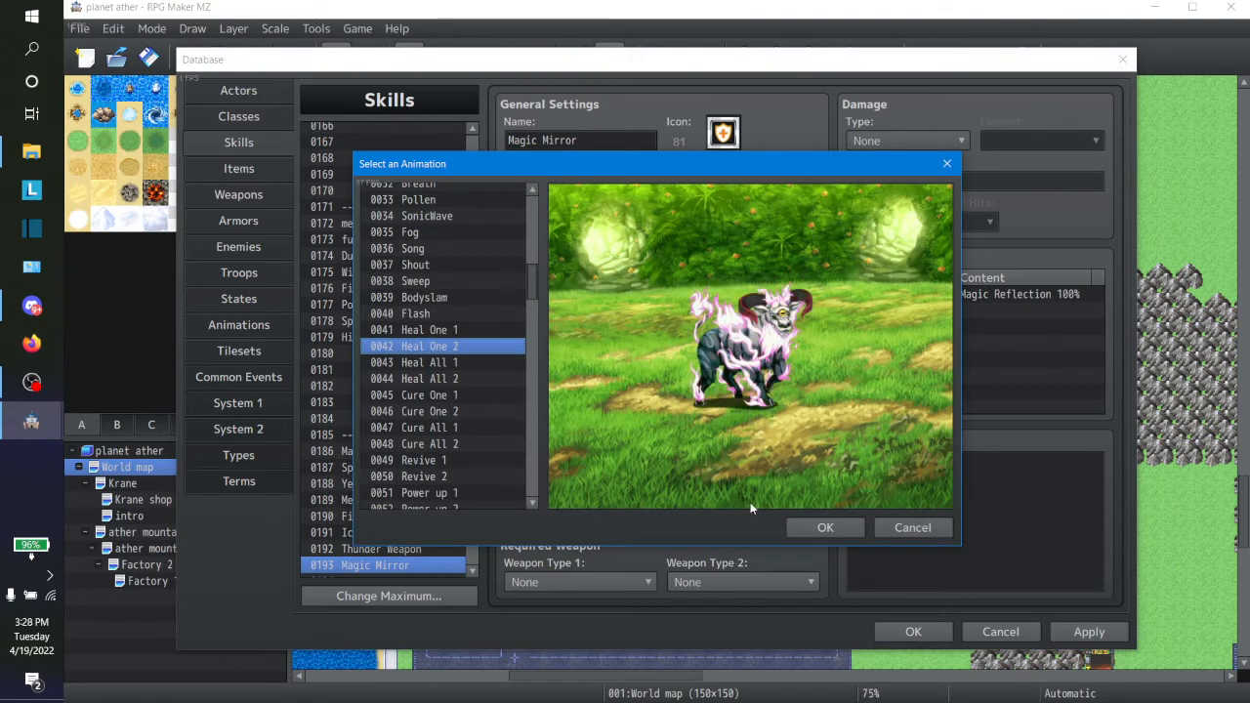
click(912, 529)
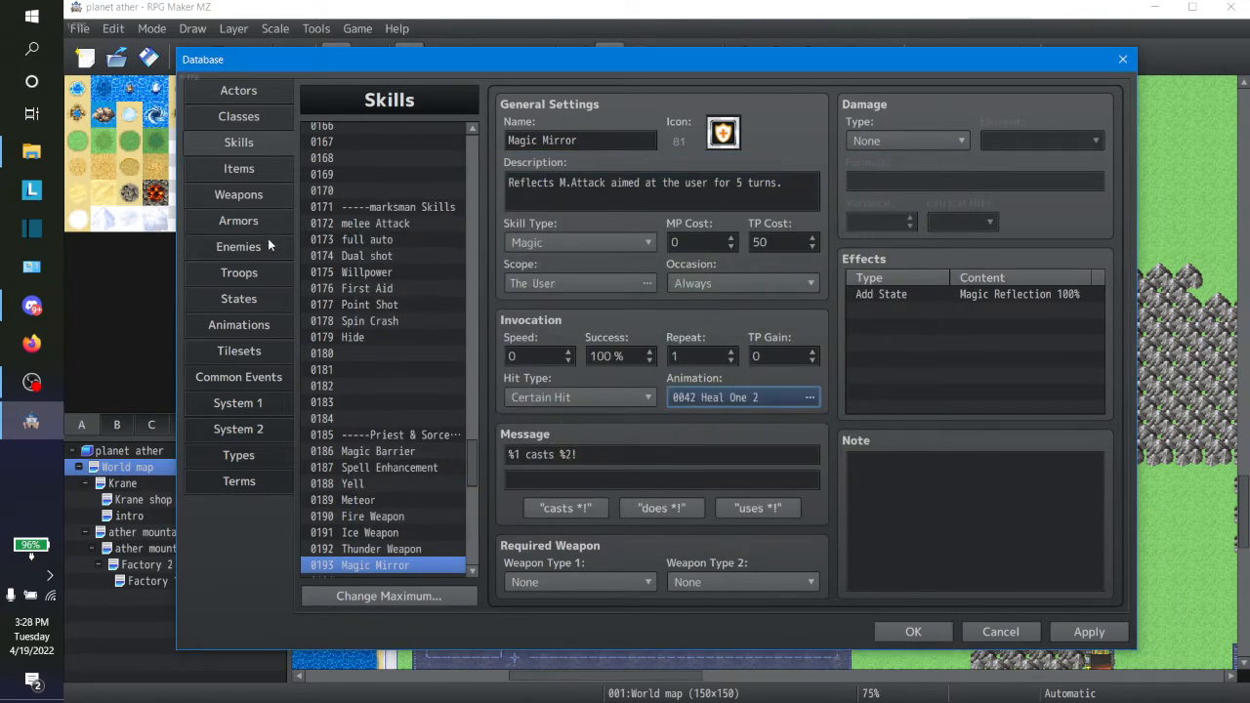
Step: Copy the Power up 2 animation into the empty animation slot 0122
click(238, 325)
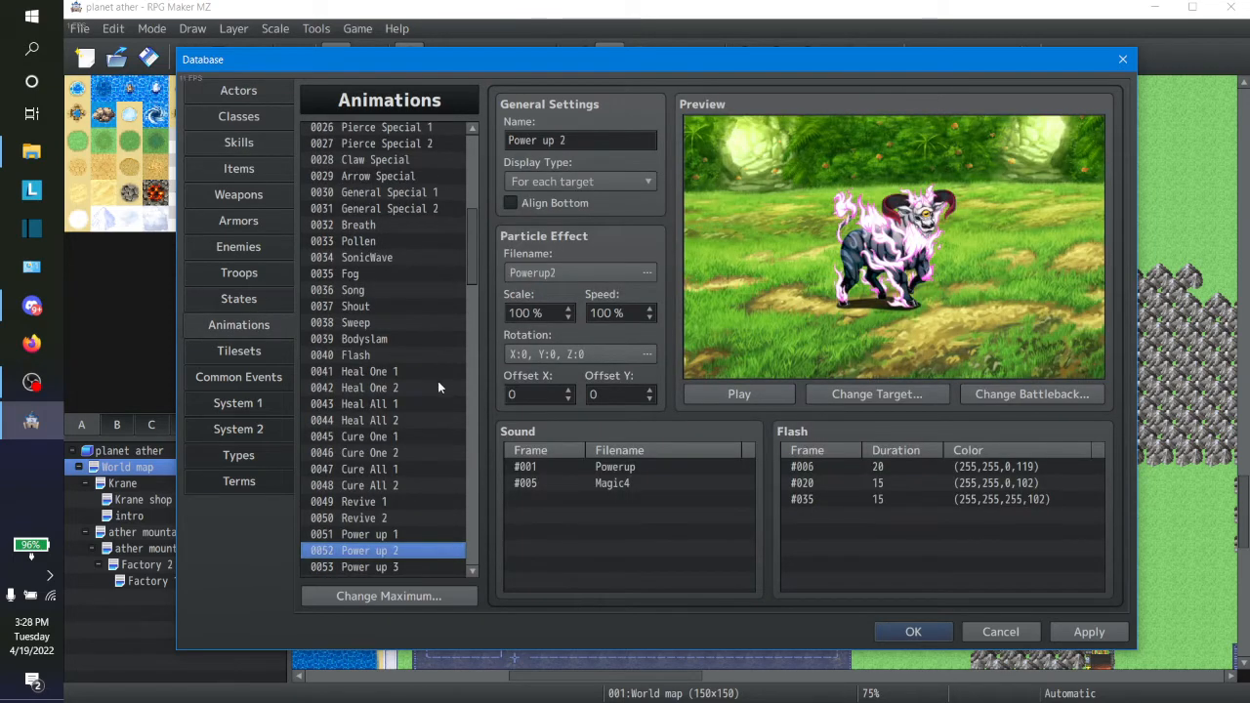
right_click(395, 557)
click(434, 554)
drag(473, 262, 447, 523)
click(362, 306)
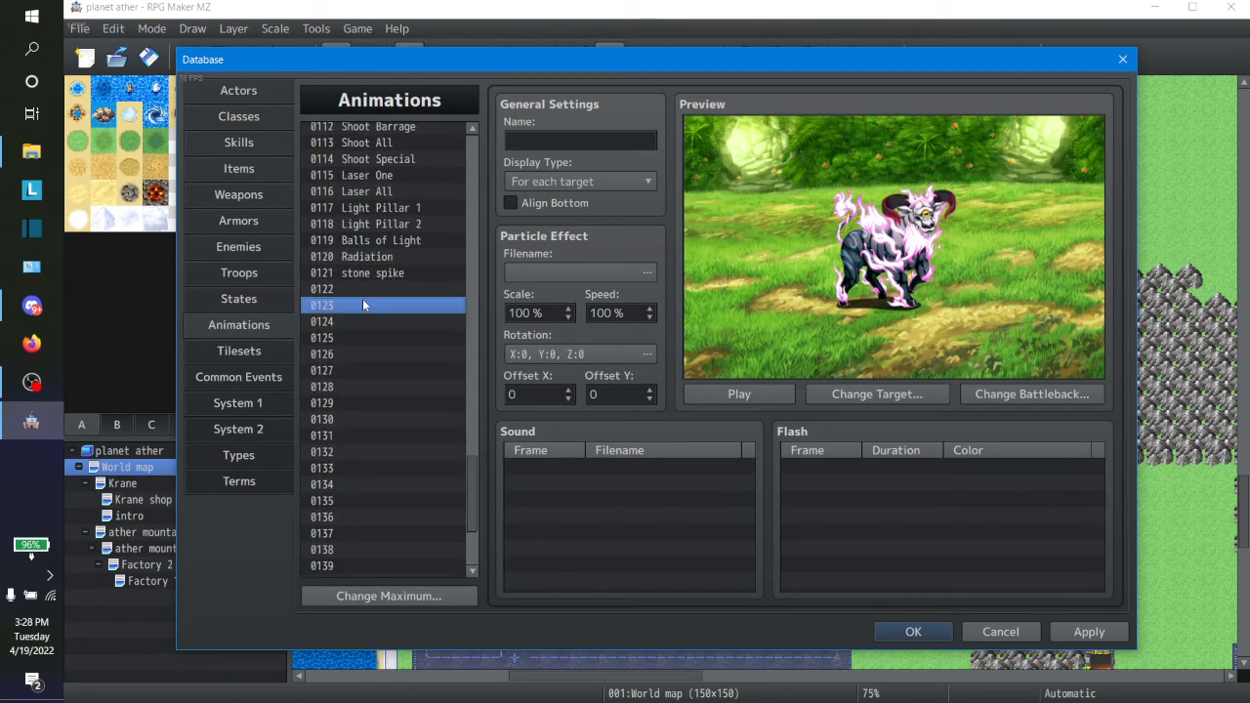
click(356, 277)
right_click(351, 290)
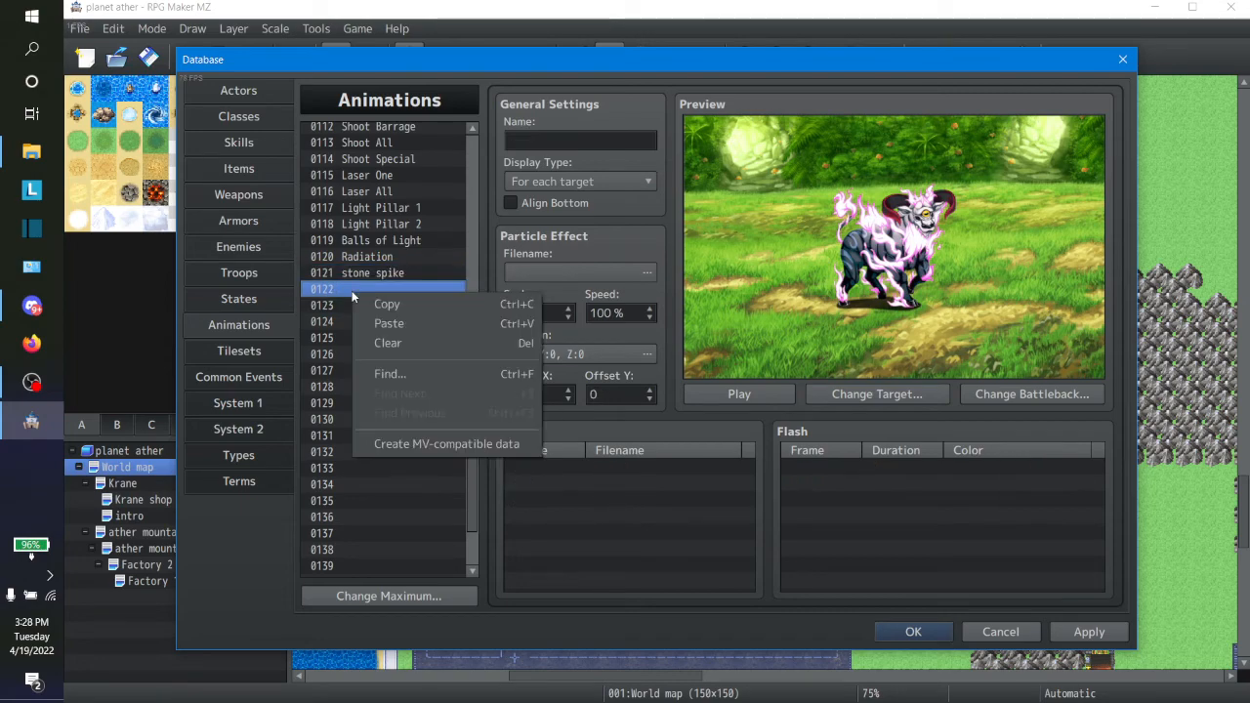
click(411, 323)
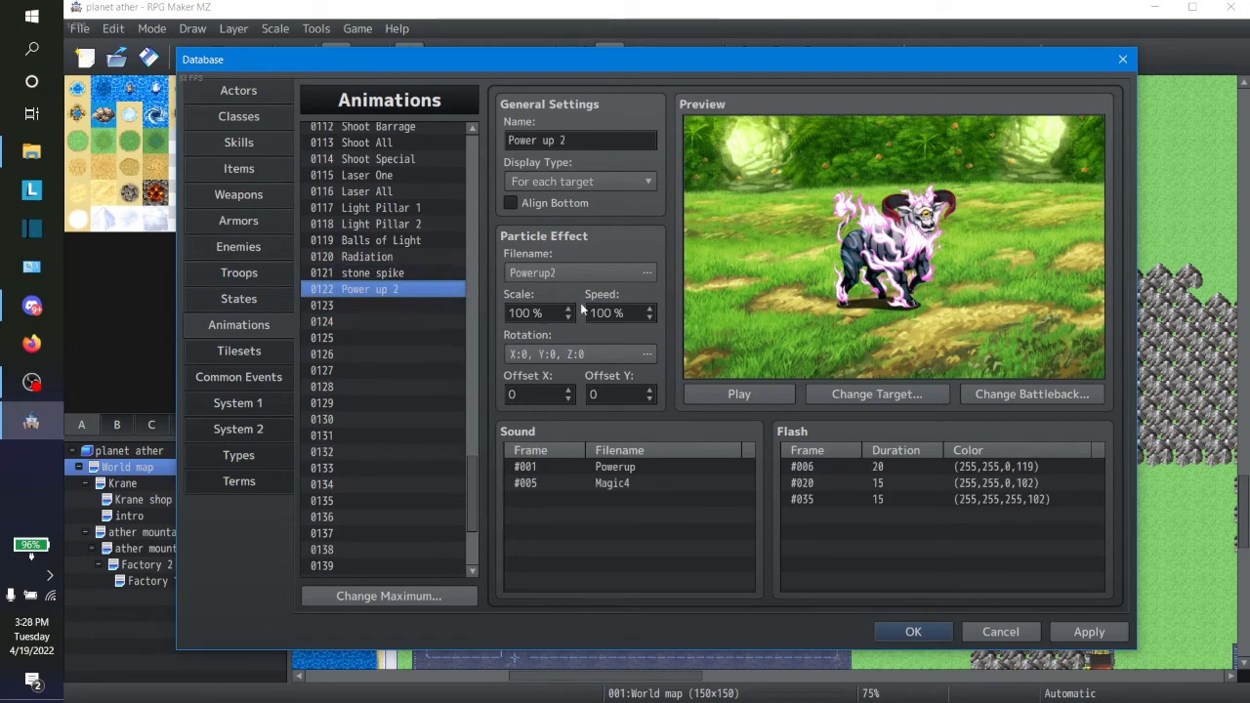
Step: Preview several EE01 effects for animation 0122 and set EE01_08_Rampart as its particle effect
click(589, 268)
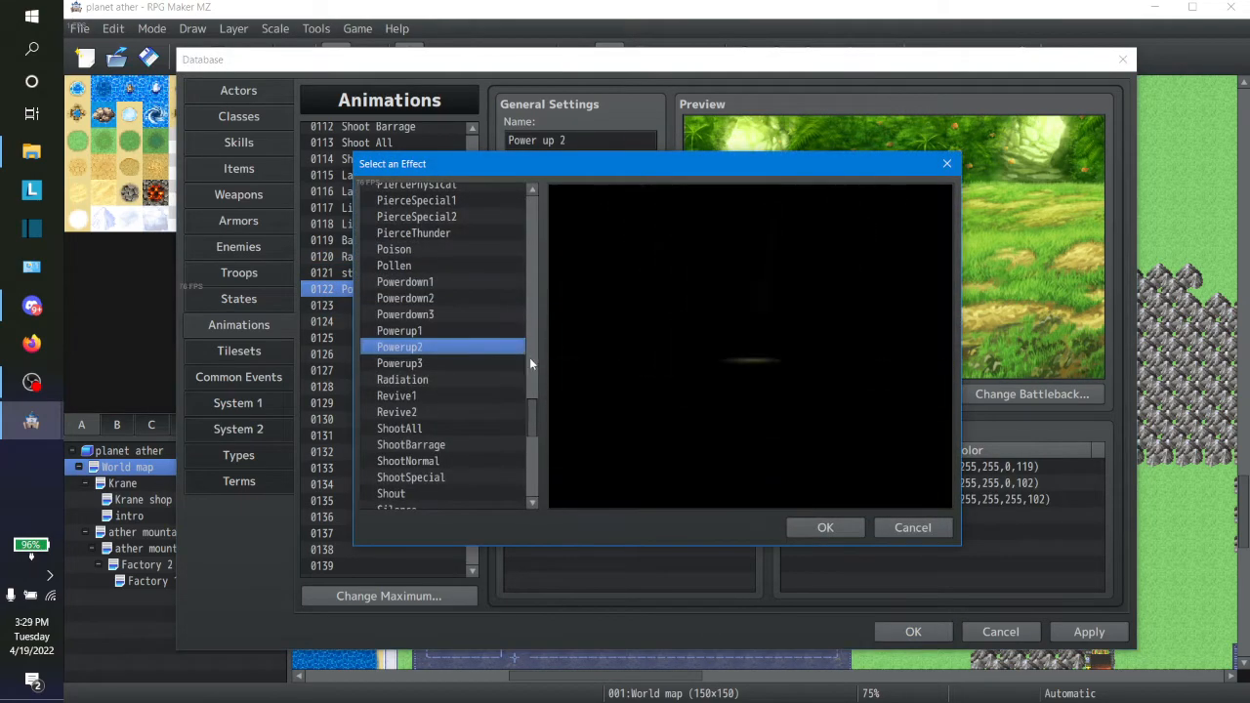
drag(530, 432, 541, 292)
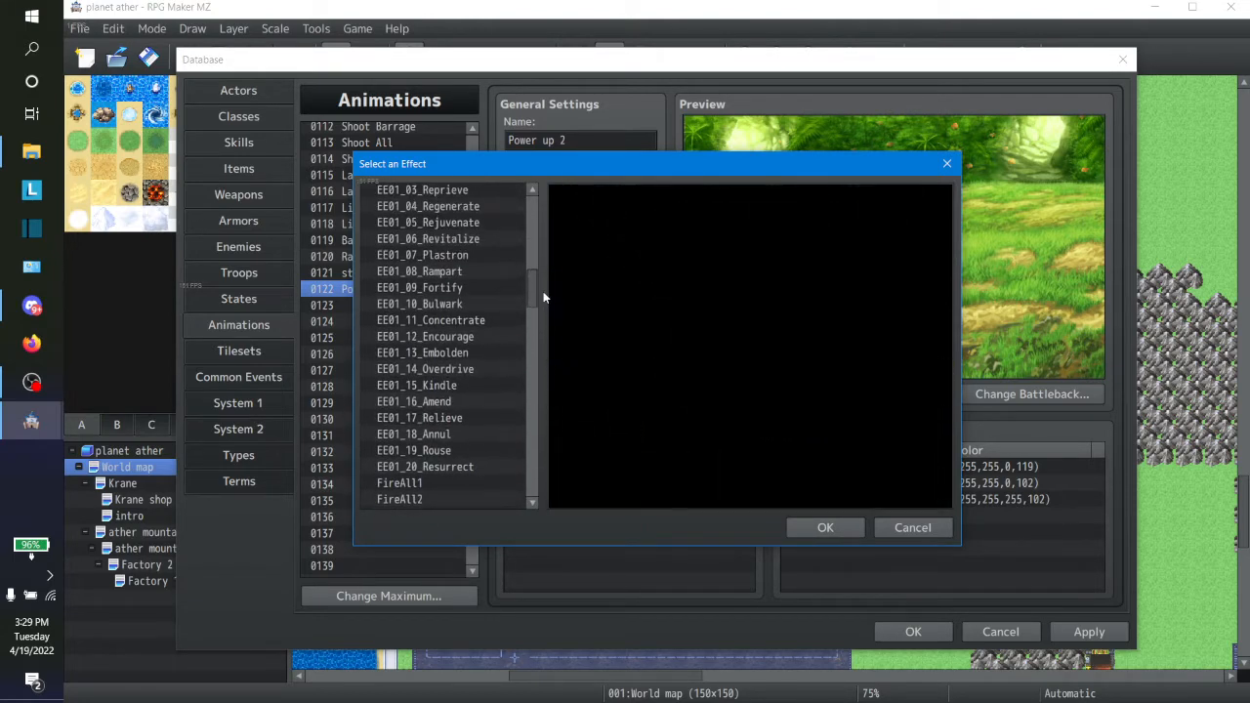
click(465, 369)
key(Up)
key(Up)
key(Up)
key(Up)
key(Up)
key(Up)
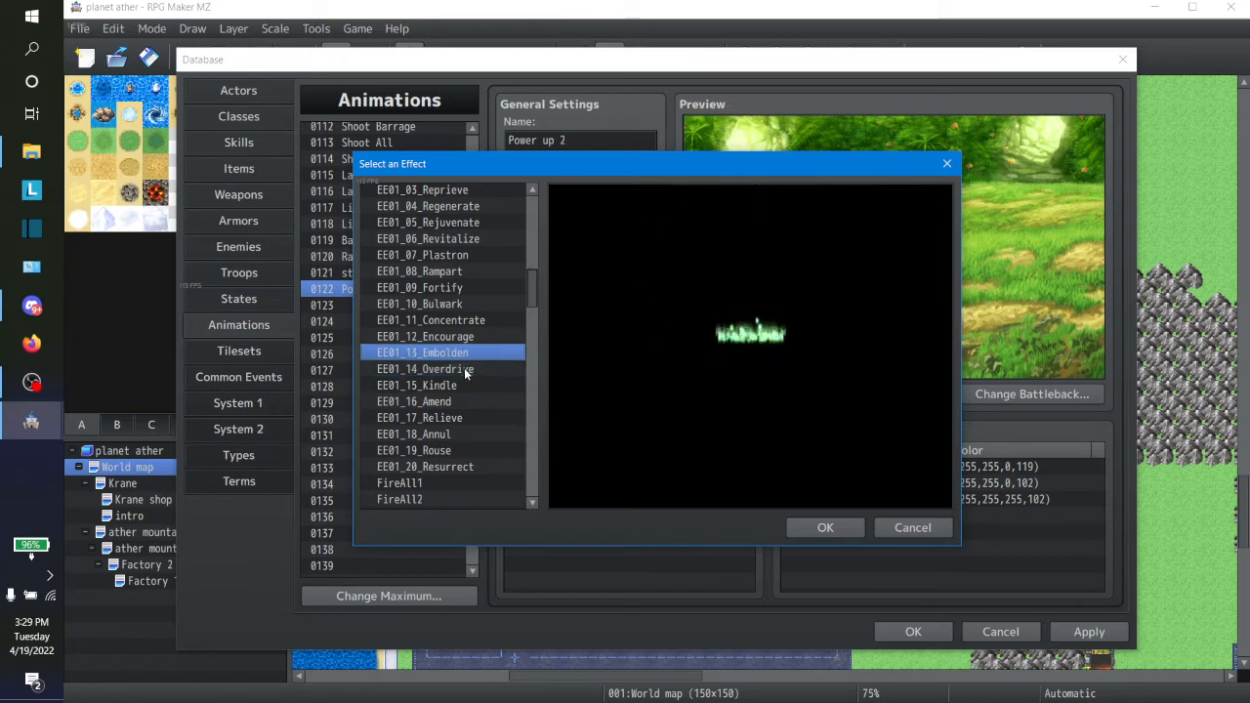
key(Up)
key(Down)
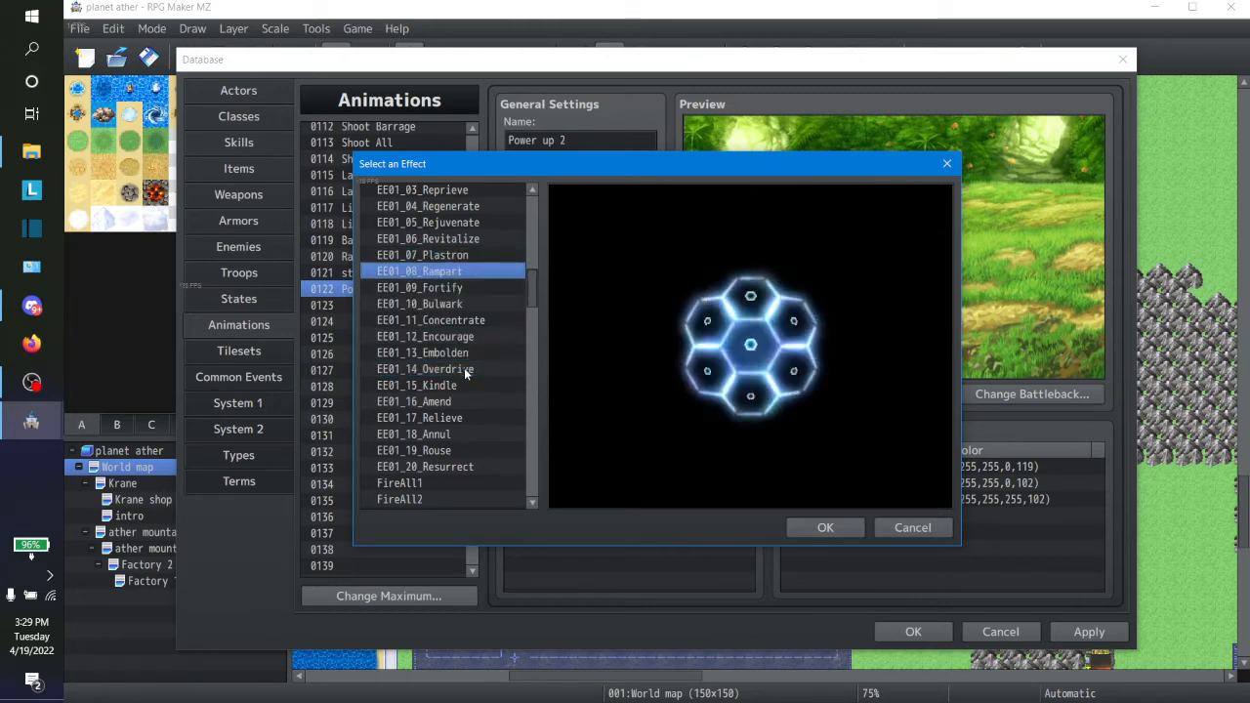
key(Down)
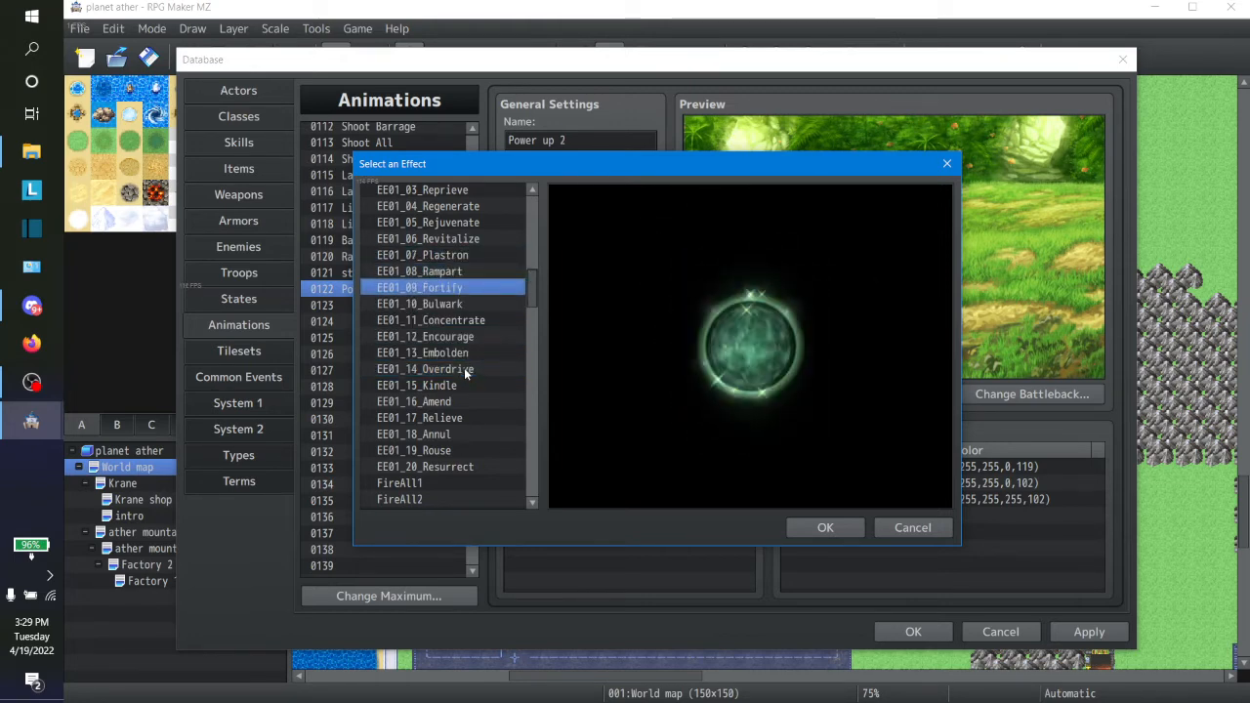
key(Up)
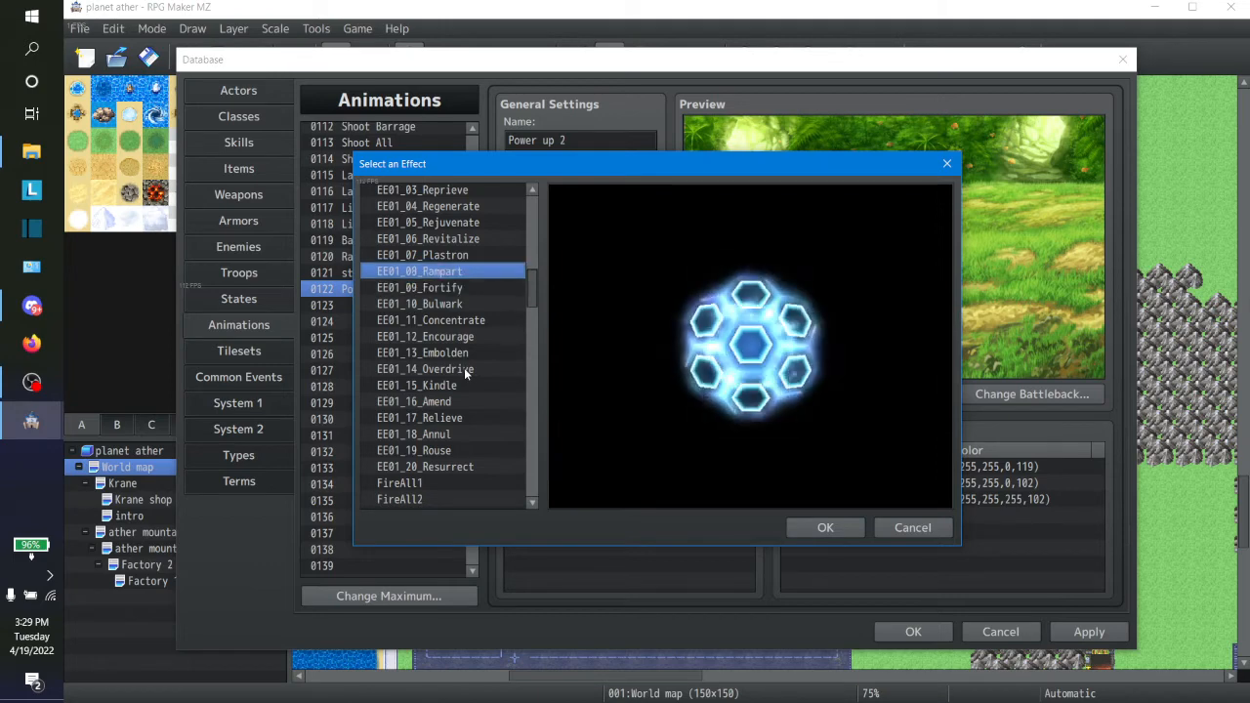
click(823, 527)
Step: Rename animation 0122 as "refelct"
click(570, 143)
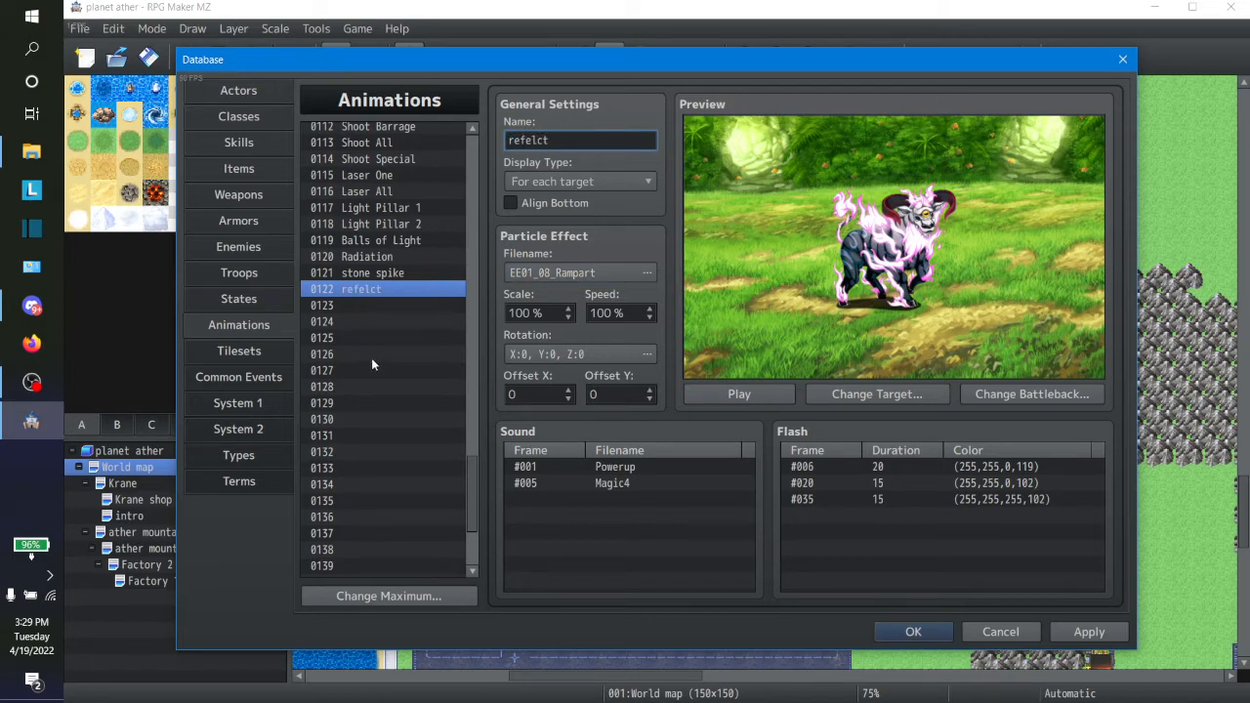
click(364, 299)
click(363, 293)
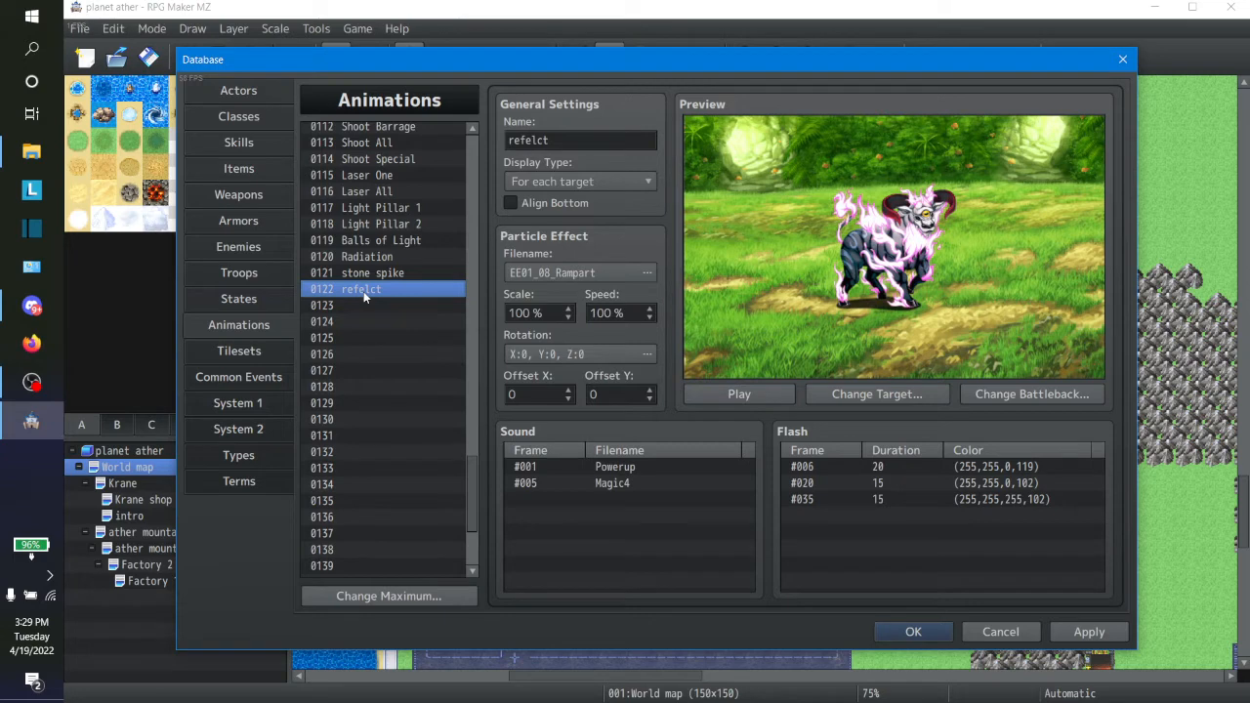
Step: Delete the Powerup and Magic4 sounds from the refelct animation
click(621, 468)
key(Delete)
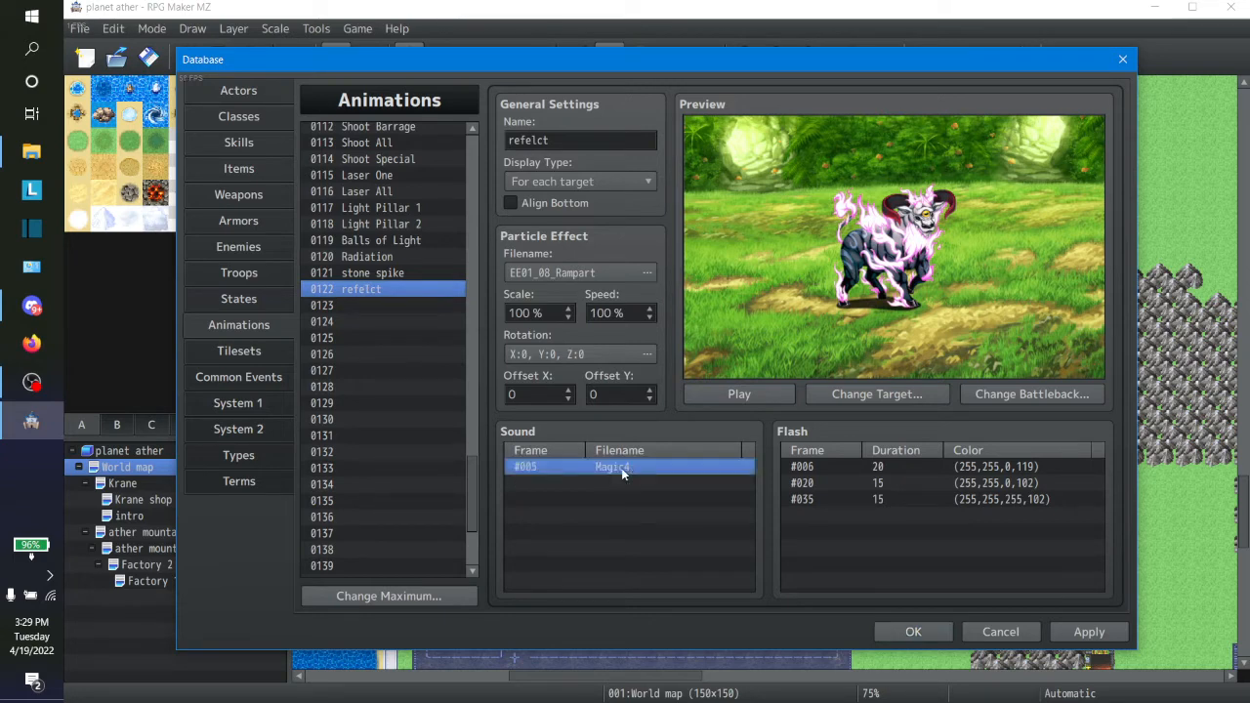
key(Delete)
Step: Add the EE01_08_Rampart sound at frame 1 of the refelct animation and play the animation preview
double_click(621, 468)
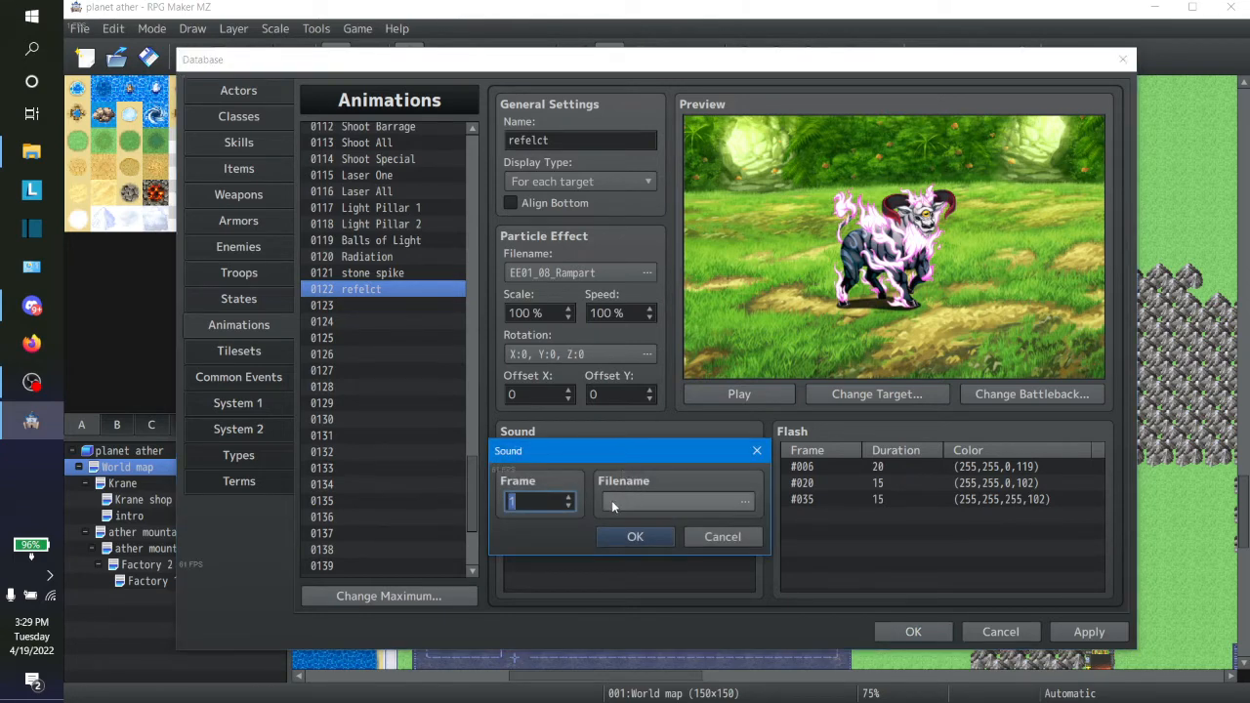
click(638, 491)
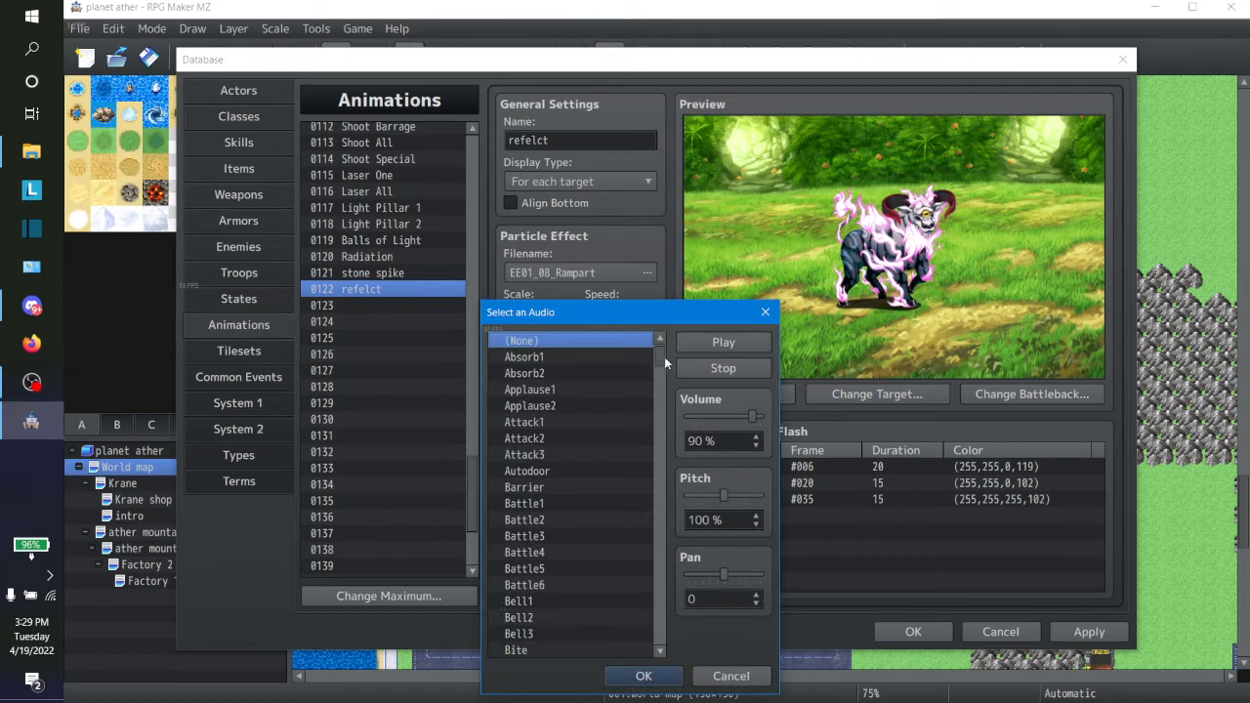
drag(664, 356, 659, 445)
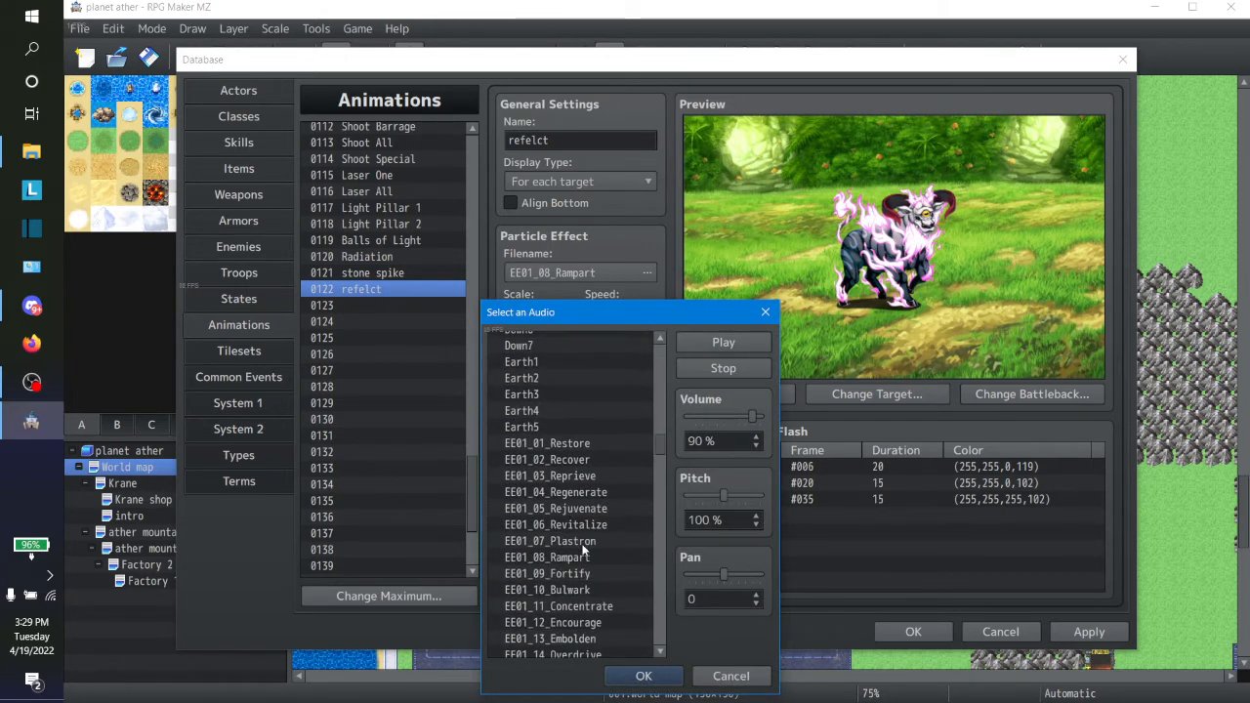
click(583, 543)
click(585, 557)
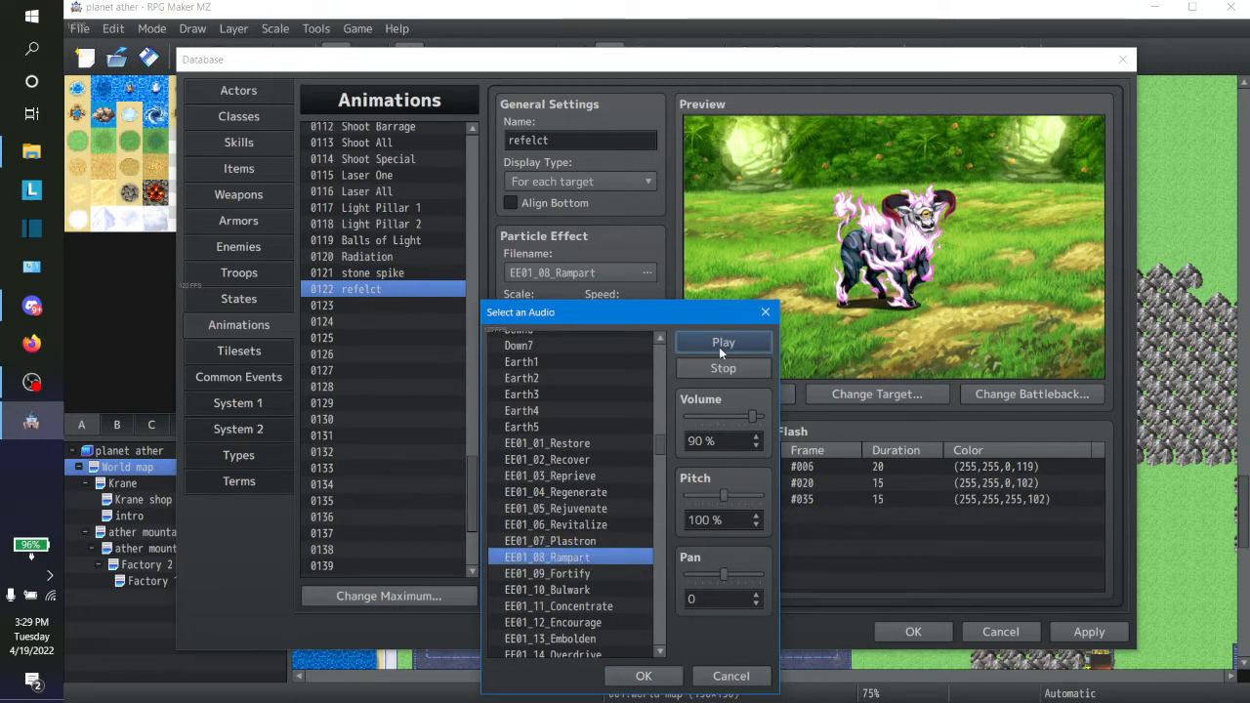
click(665, 678)
click(670, 536)
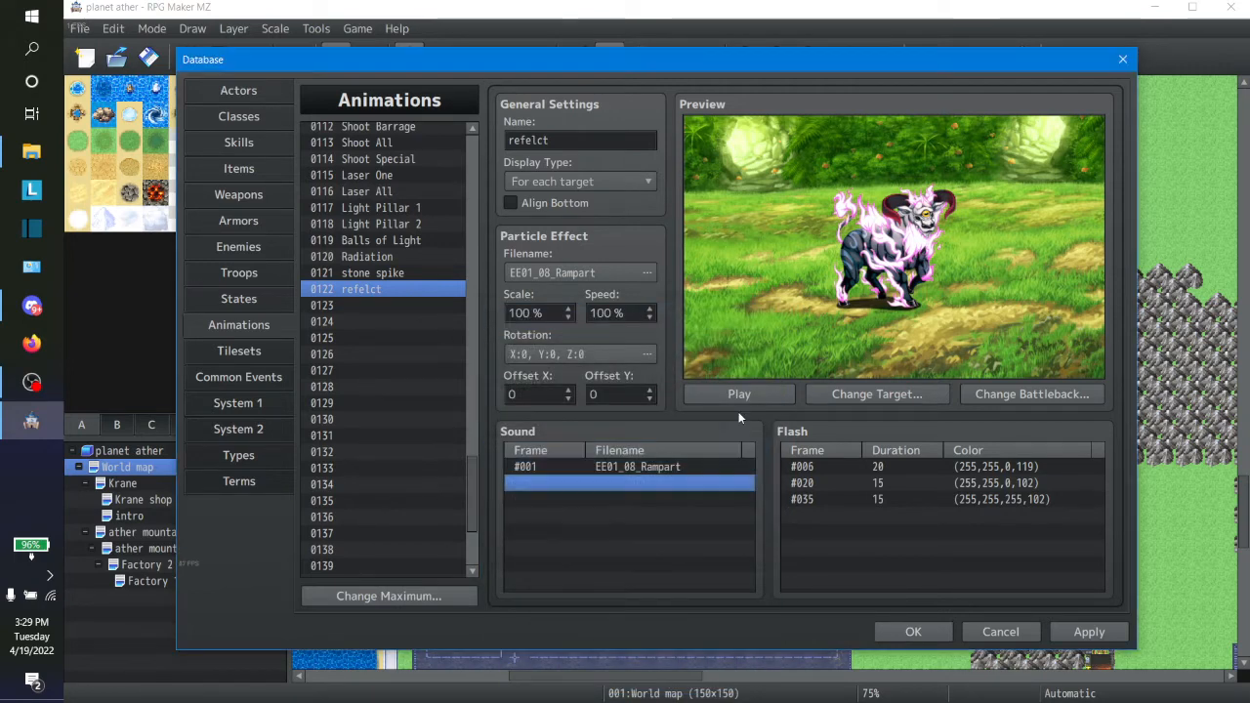
click(739, 396)
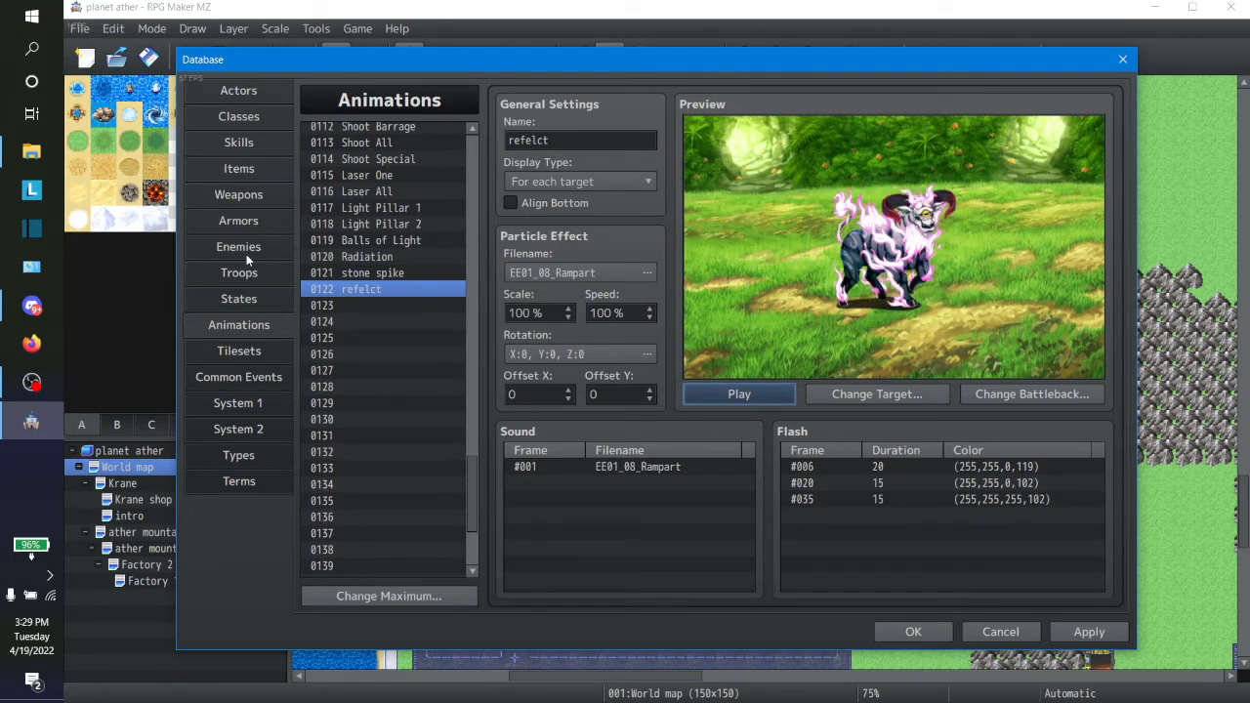
Step: Set the Magic Mirror skill's animation to 0122 refelct
click(254, 139)
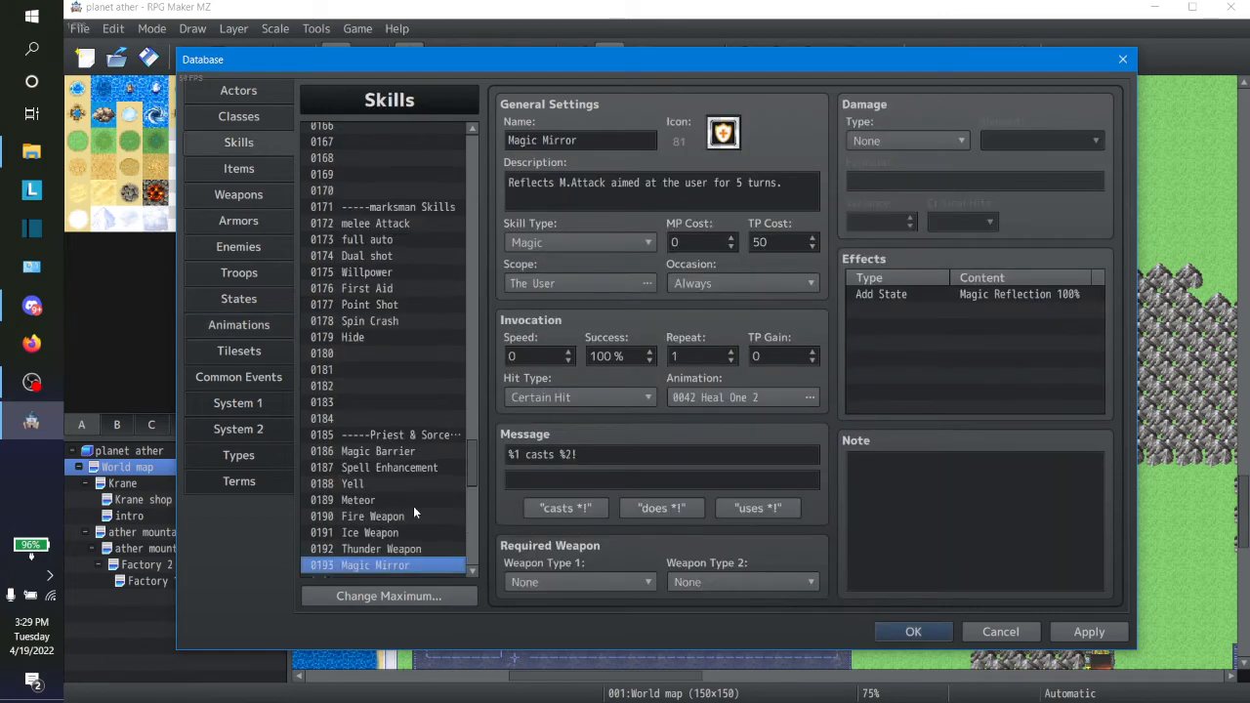
click(697, 397)
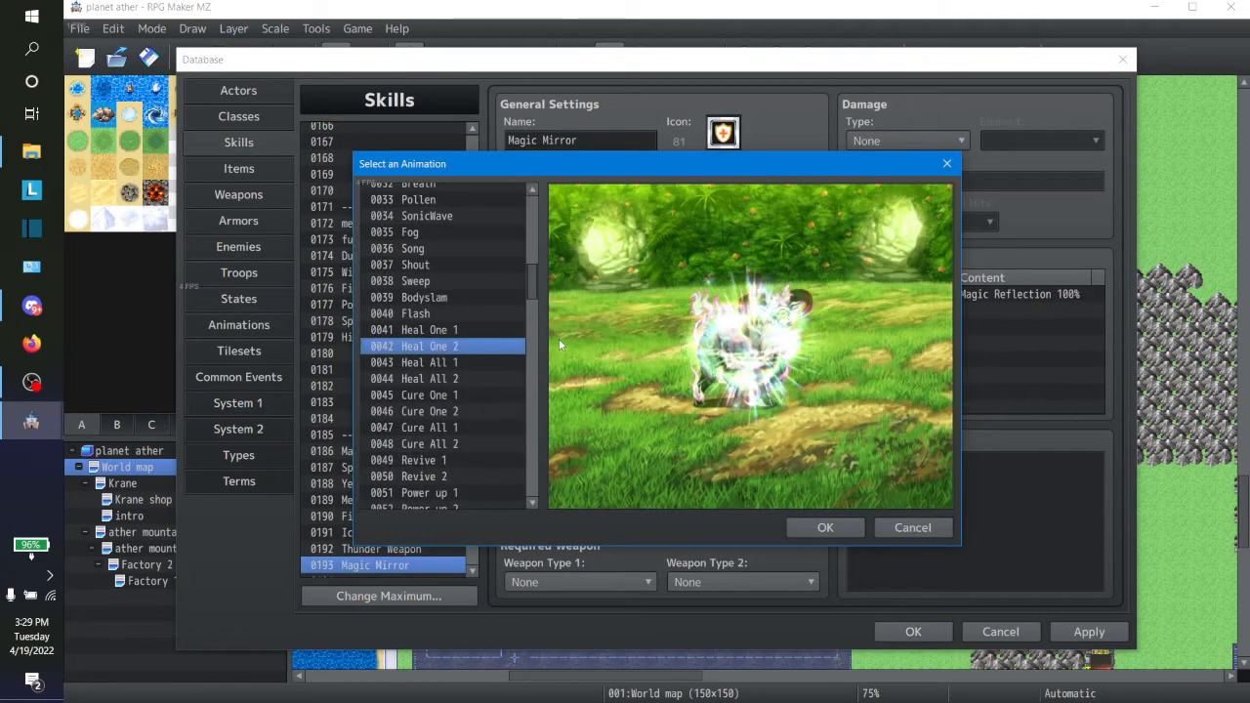
drag(534, 291, 532, 453)
click(430, 319)
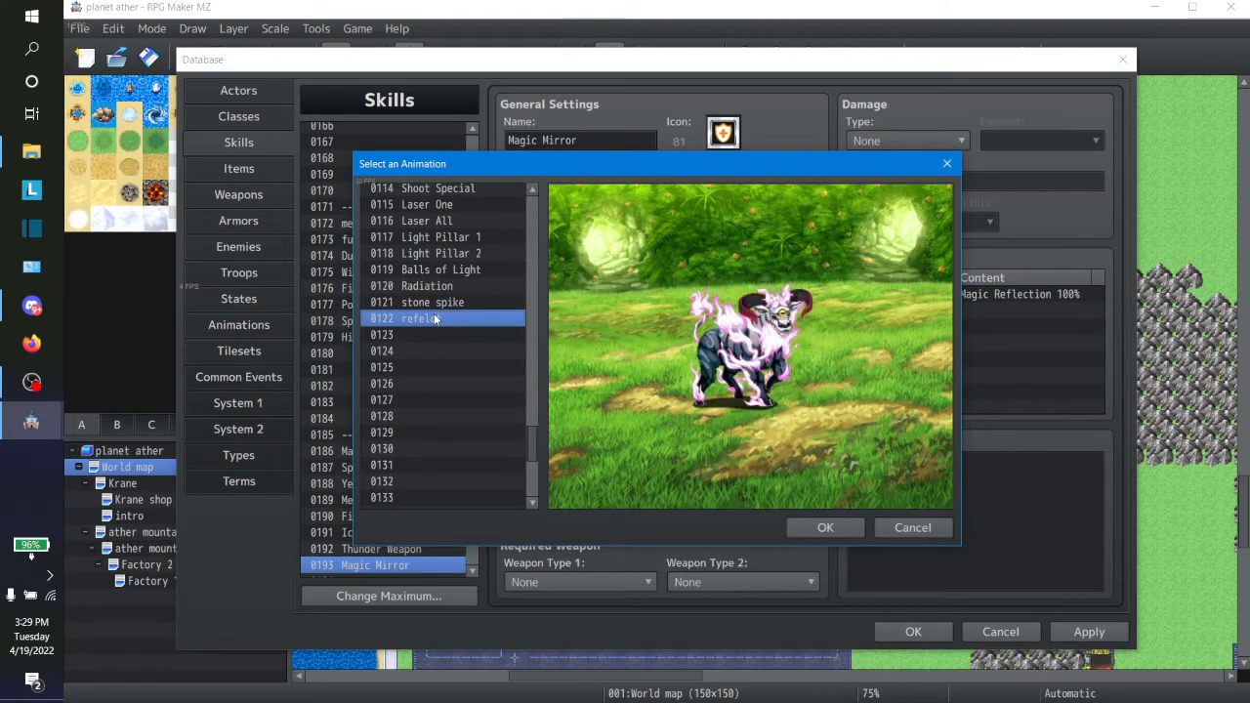
click(795, 528)
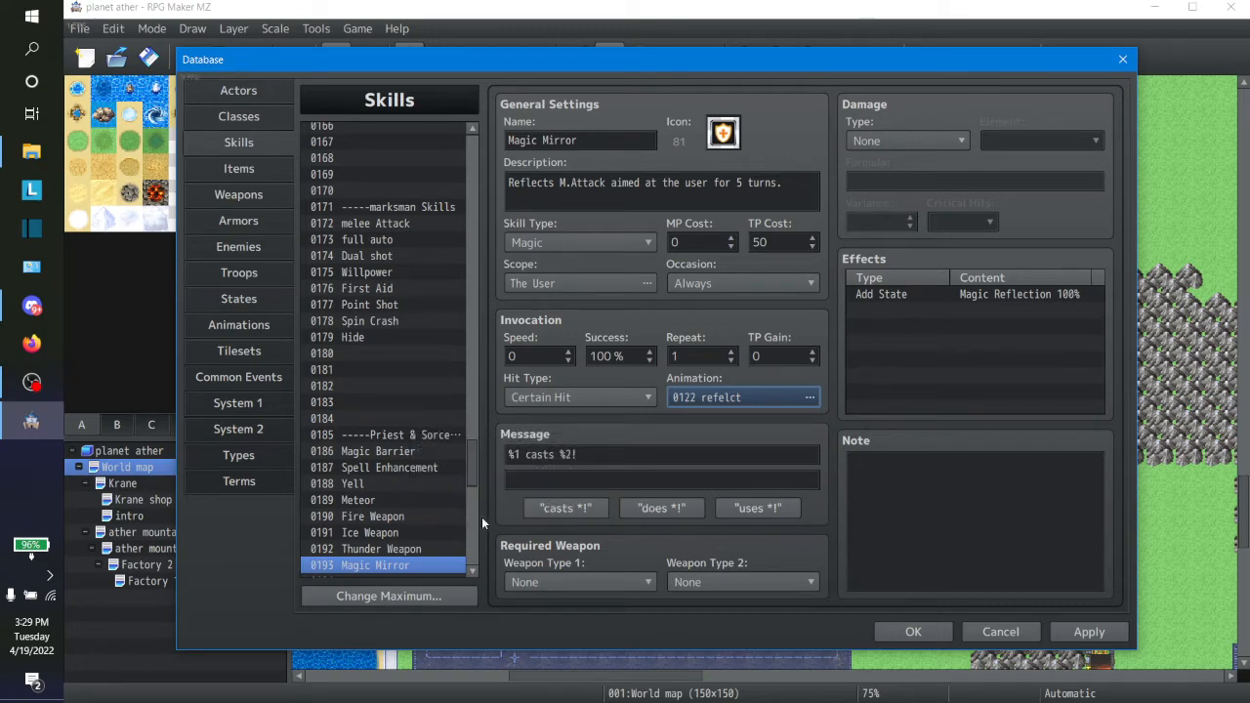
Step: Assign the empty animation slot 0123 to the Protect skill in the Knight Skills section
click(472, 572)
click(472, 571)
click(472, 571)
click(471, 571)
click(470, 572)
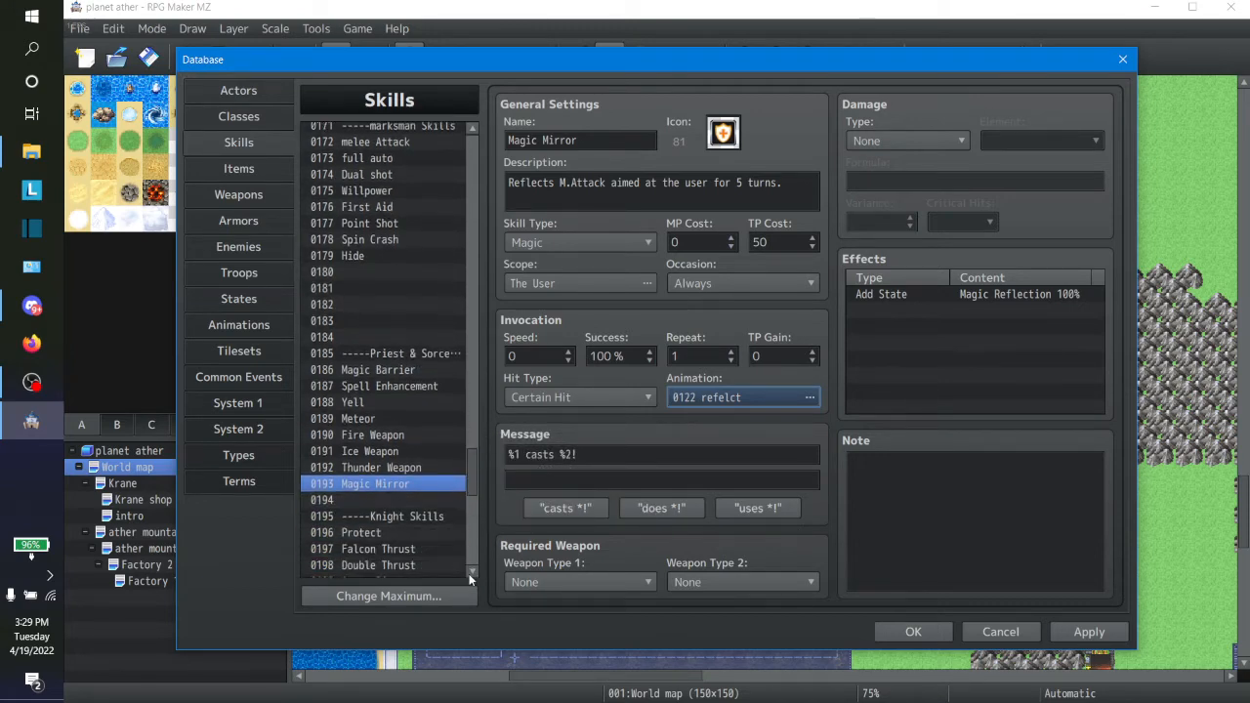
click(470, 572)
click(470, 572)
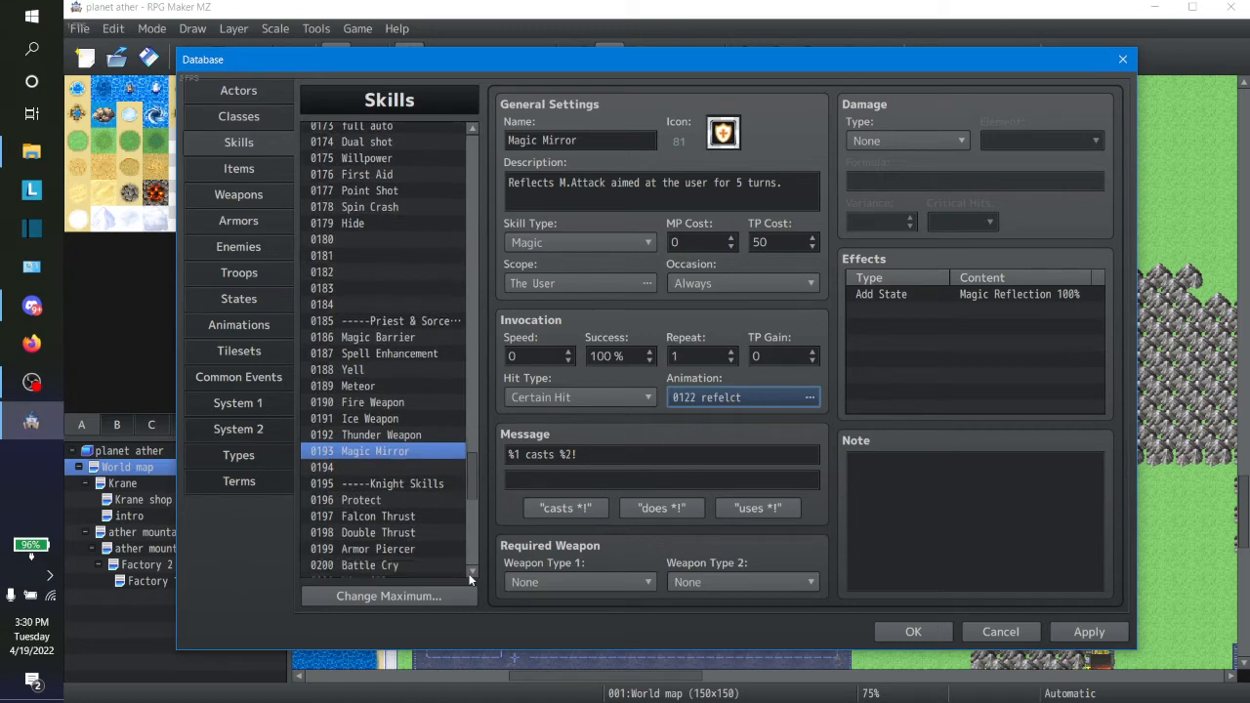
click(469, 575)
click(469, 574)
click(469, 574)
click(375, 454)
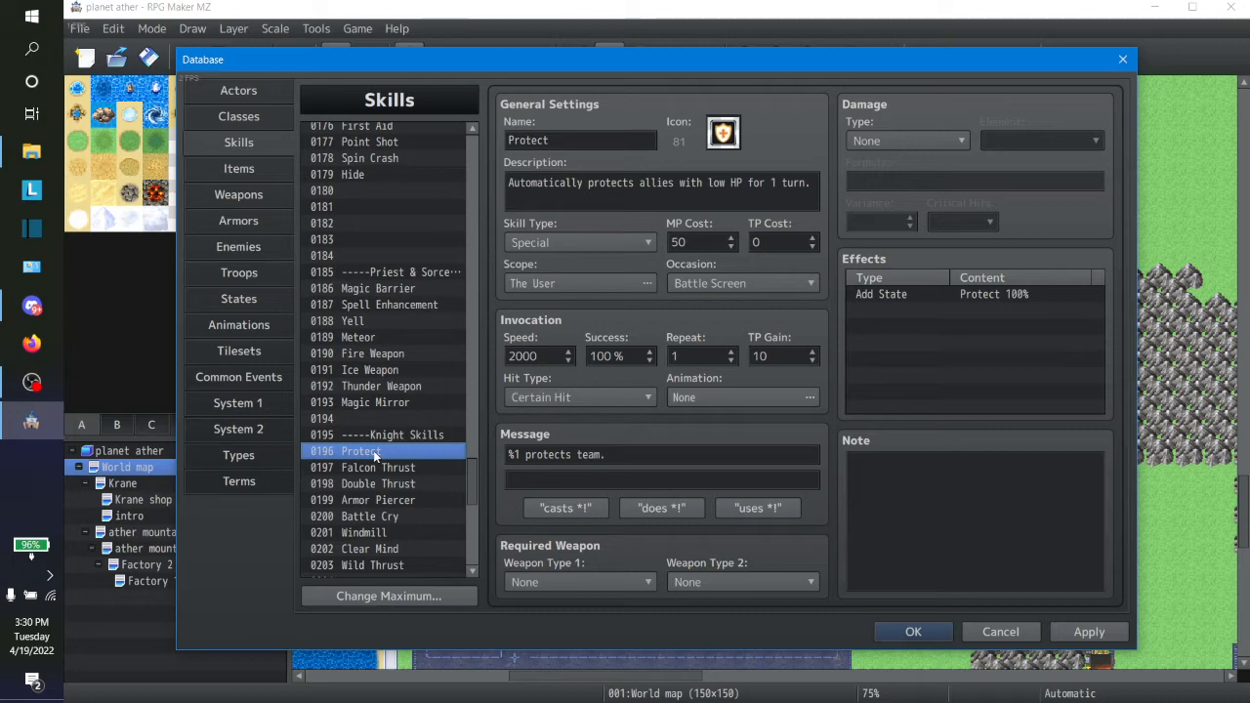
double_click(703, 401)
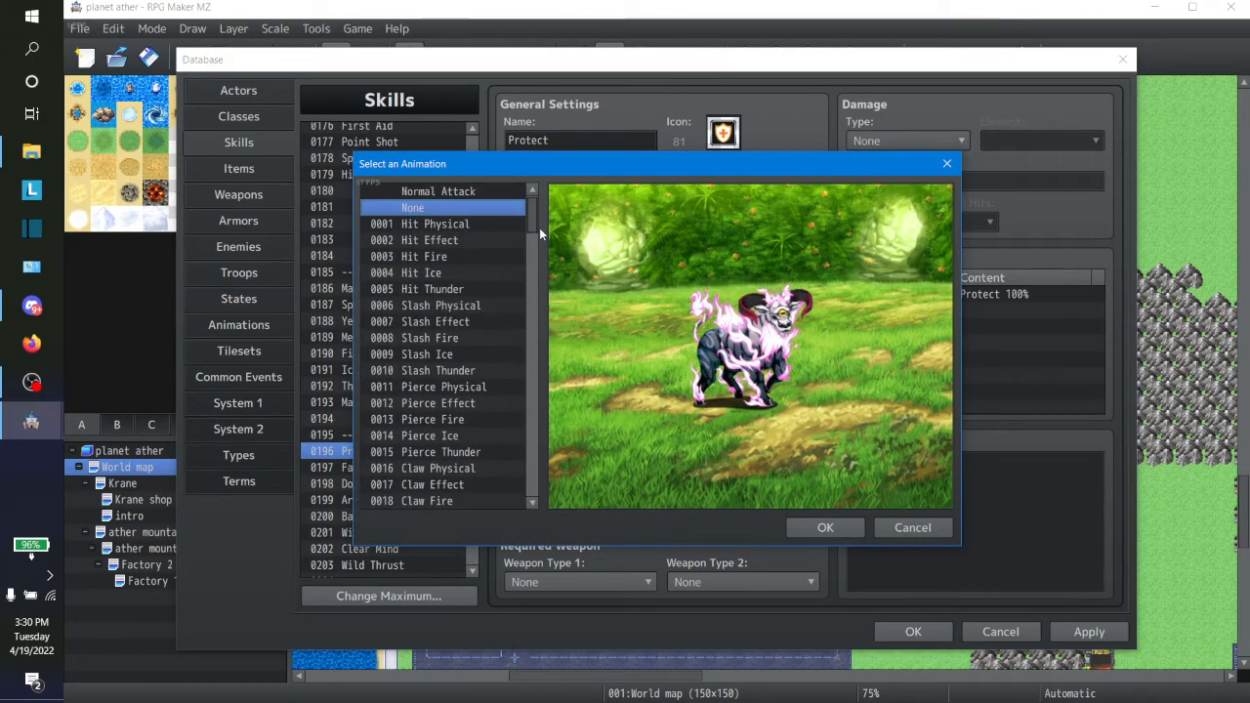
drag(532, 228, 526, 457)
click(448, 297)
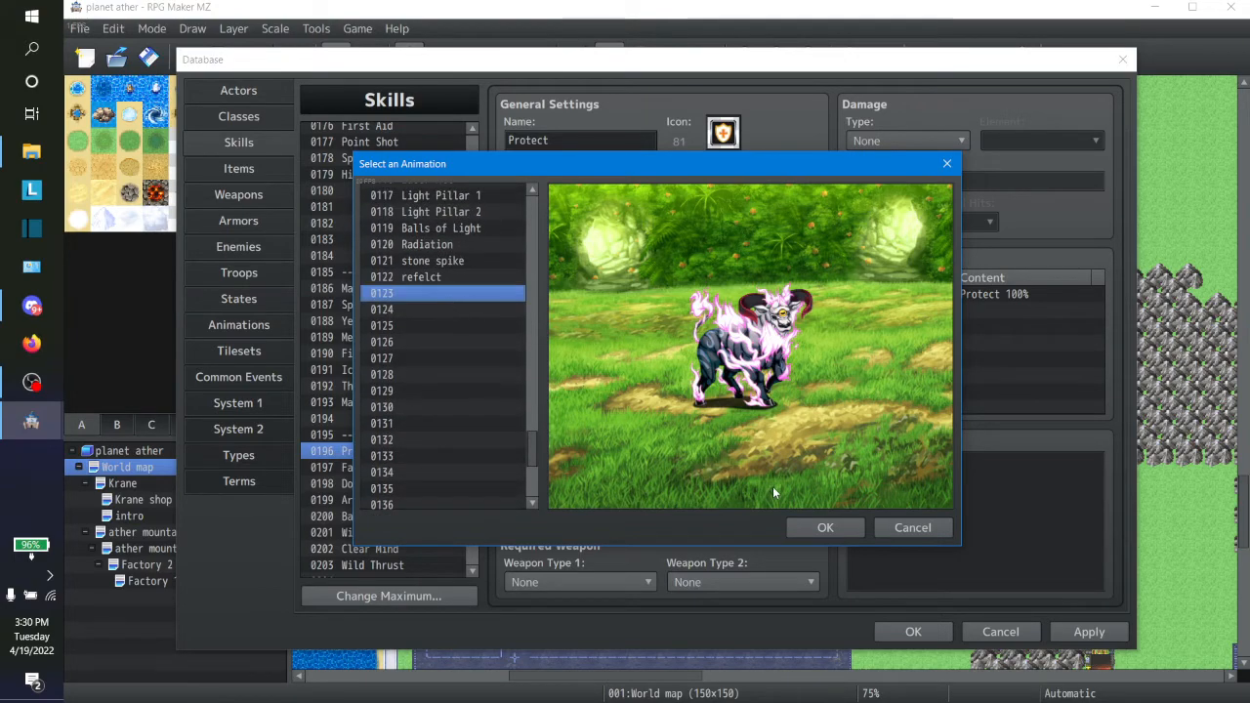
click(809, 525)
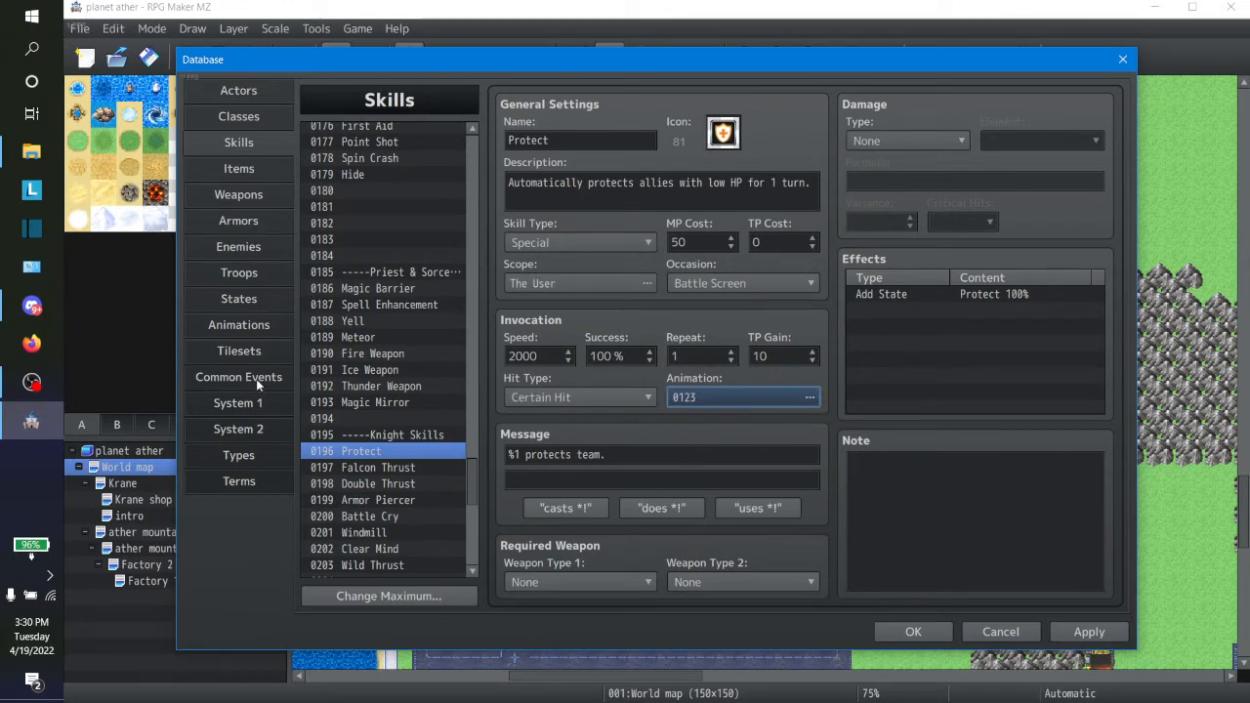
Step: Copy the 0122 refelct animation into the empty animation slot 0123
click(261, 327)
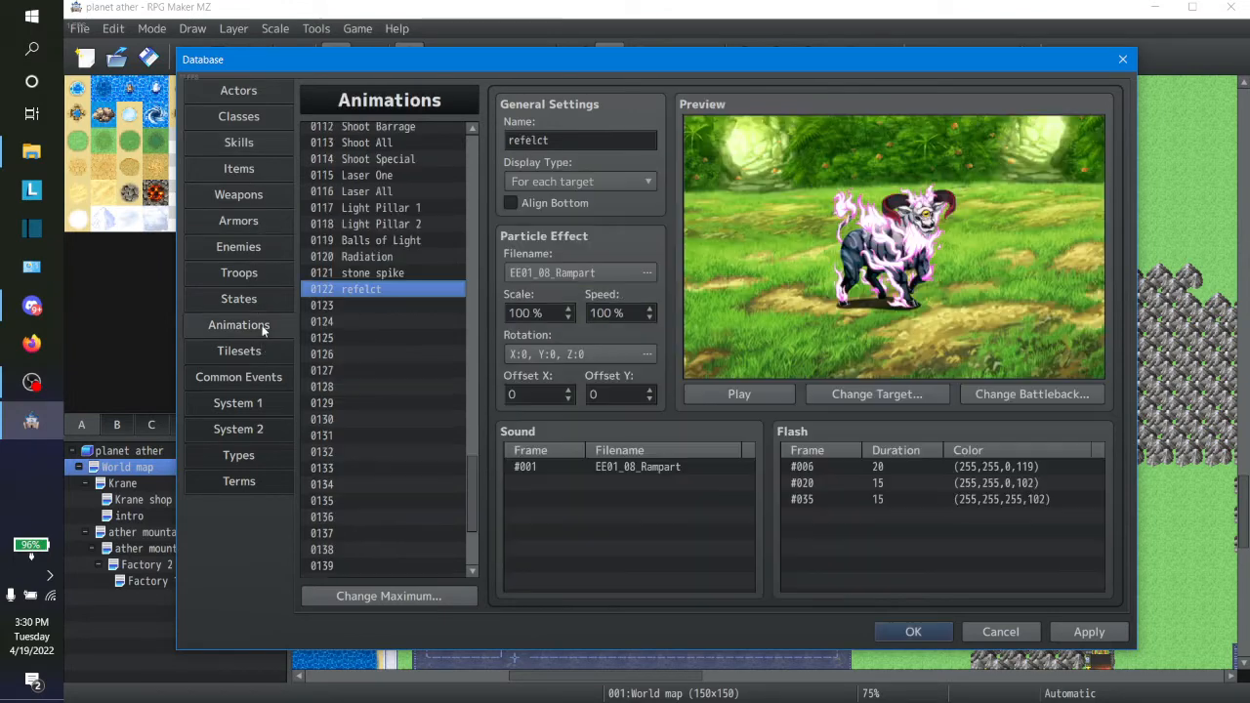
right_click(372, 294)
click(408, 305)
click(398, 307)
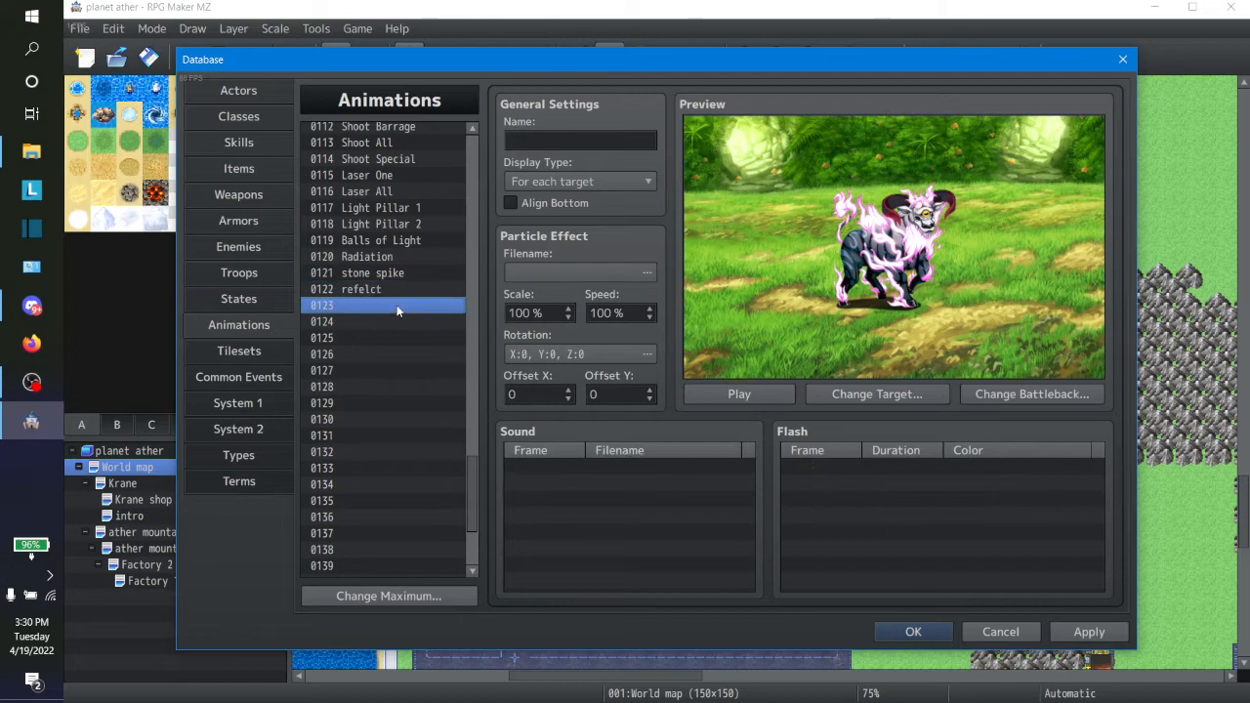
key(ctrl+v)
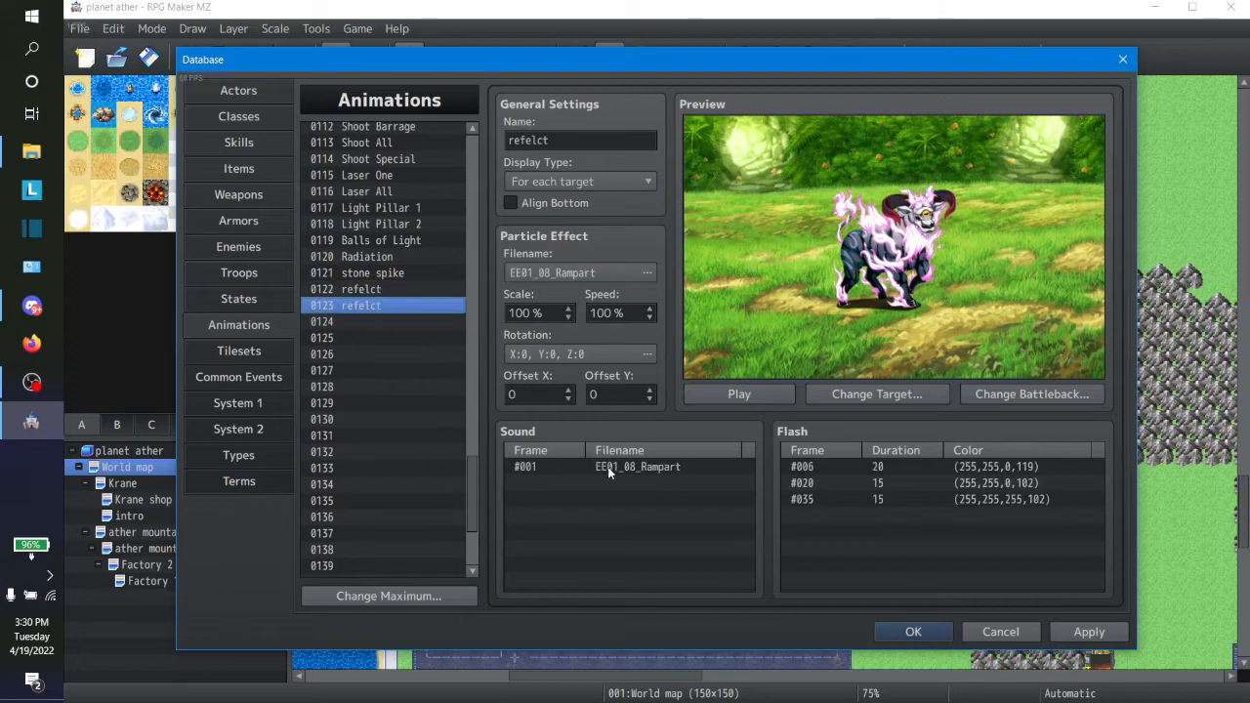
Step: Preview the EE01 particle effects for animation 0123, from EE01_09_Fortify past EE01_20_Resurrect and back up to EE01_04_Regenerate
click(576, 272)
click(475, 363)
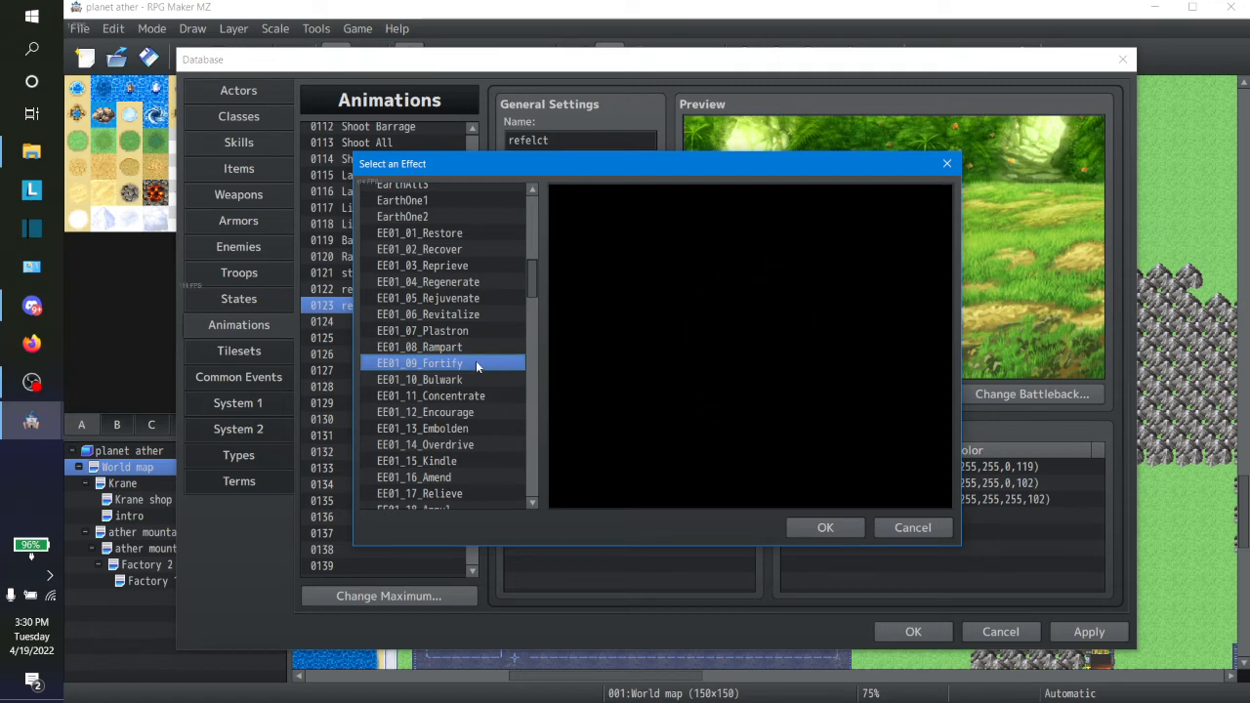
click(466, 383)
key(Down)
key(Up)
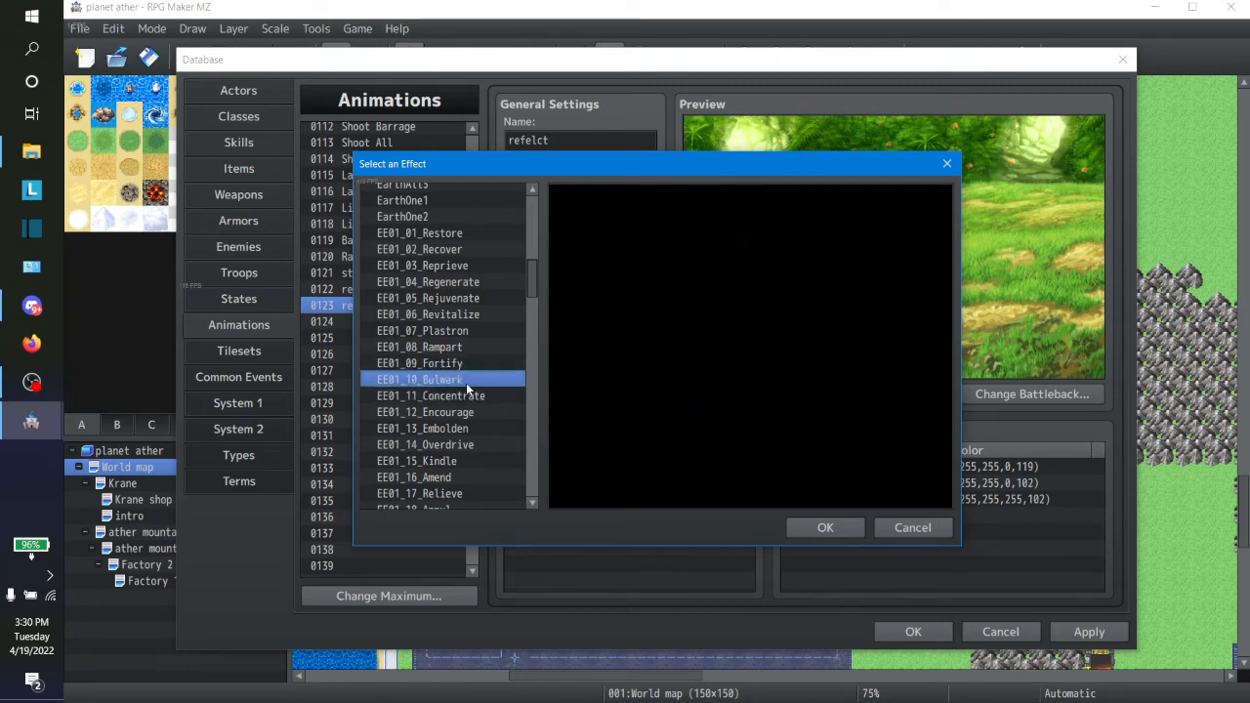
key(Down)
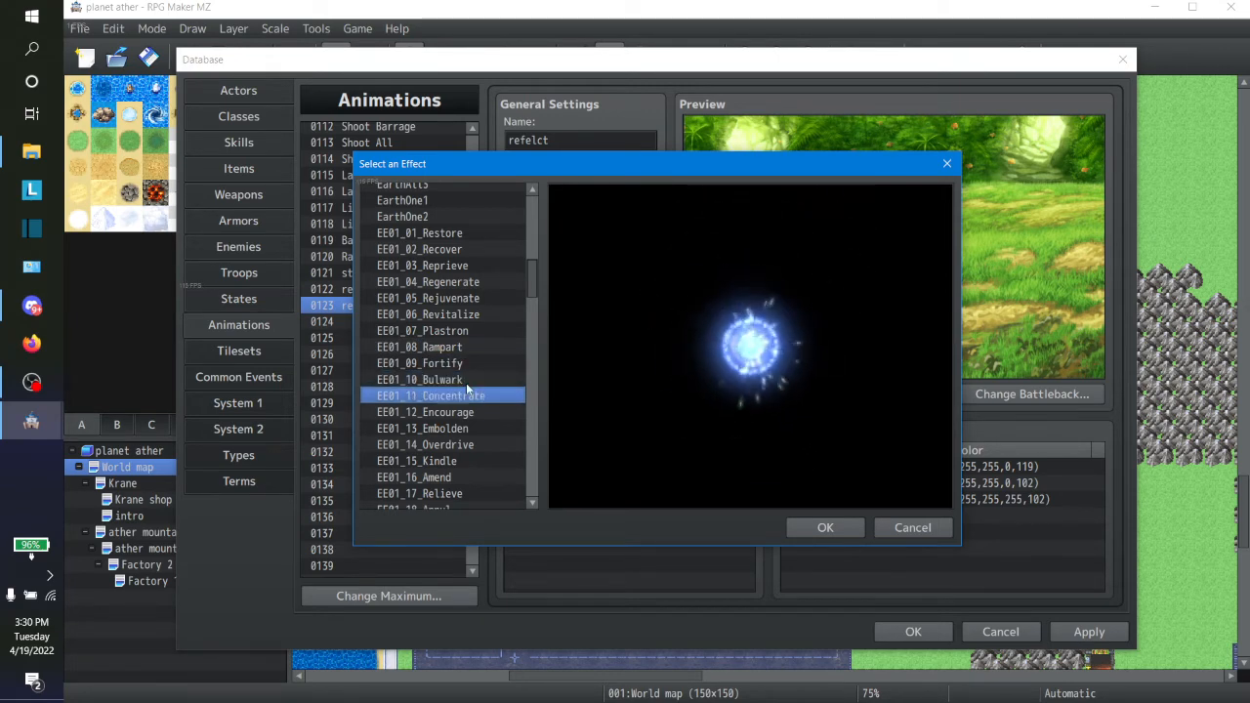
key(Down)
key(Down)
key(Down)
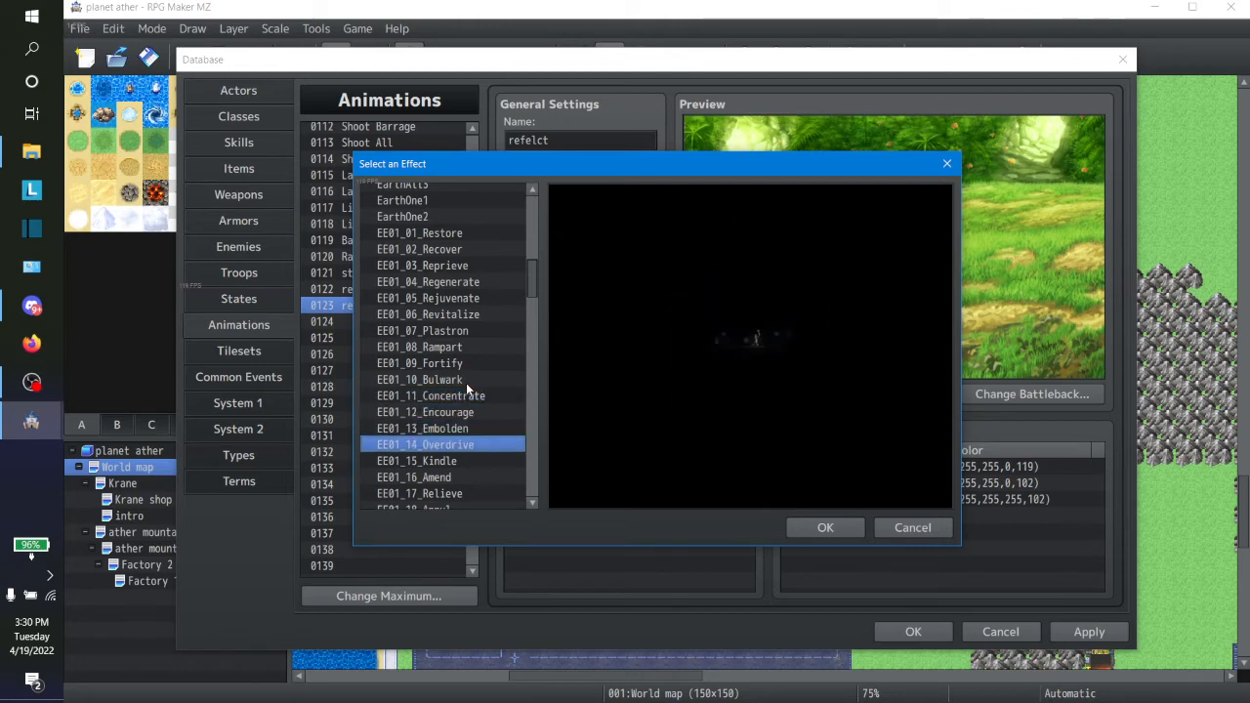
key(Down)
key(Down)
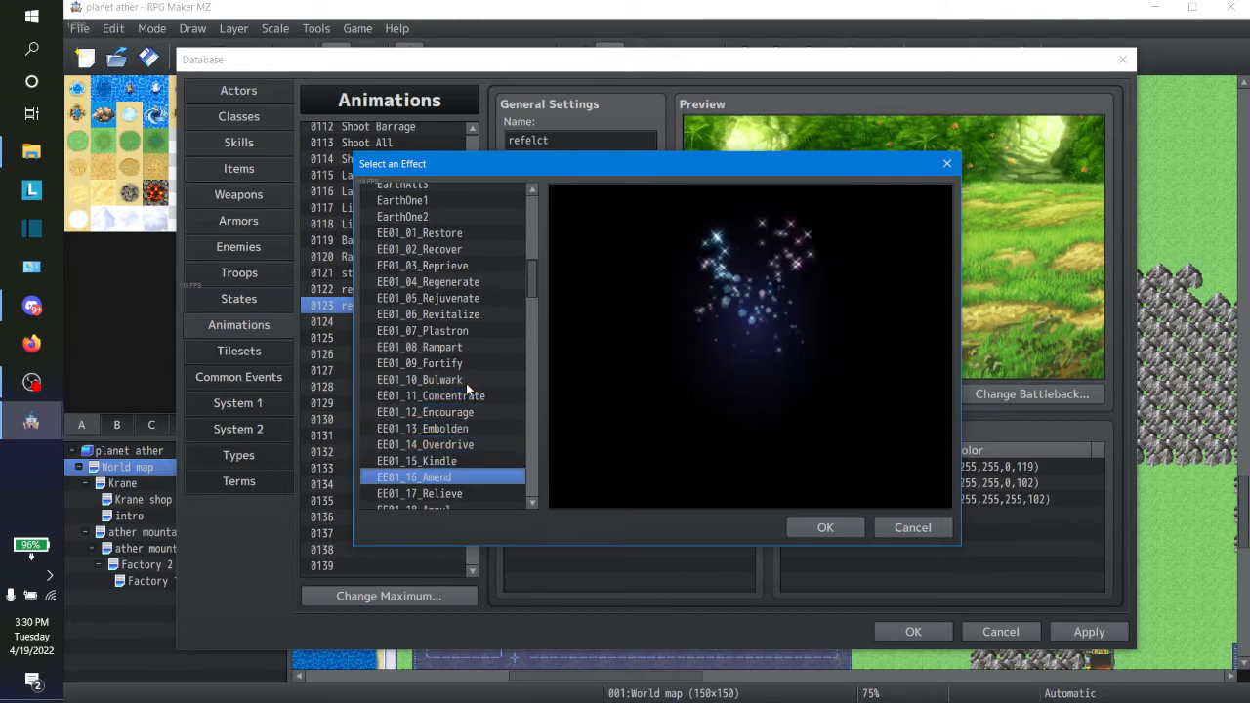
key(Down)
key(Up)
key(Down)
key(Down)
key(Down)
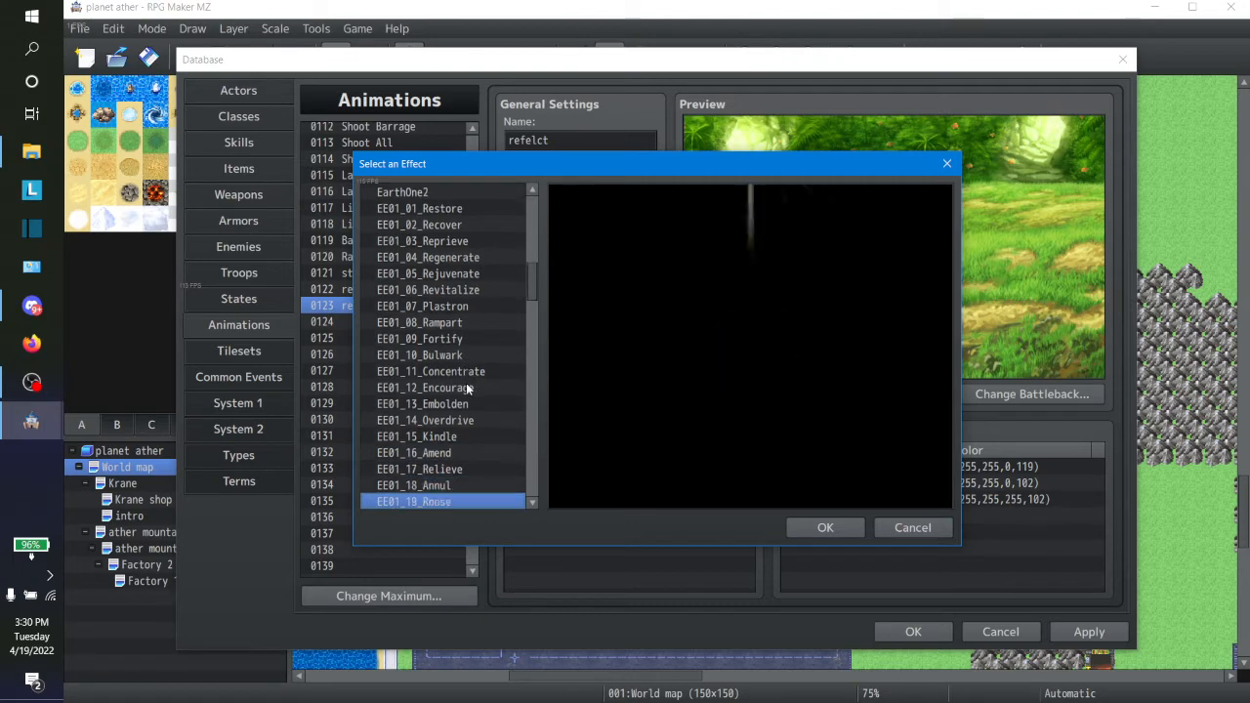
key(Up)
key(Down)
key(Down)
key(Down)
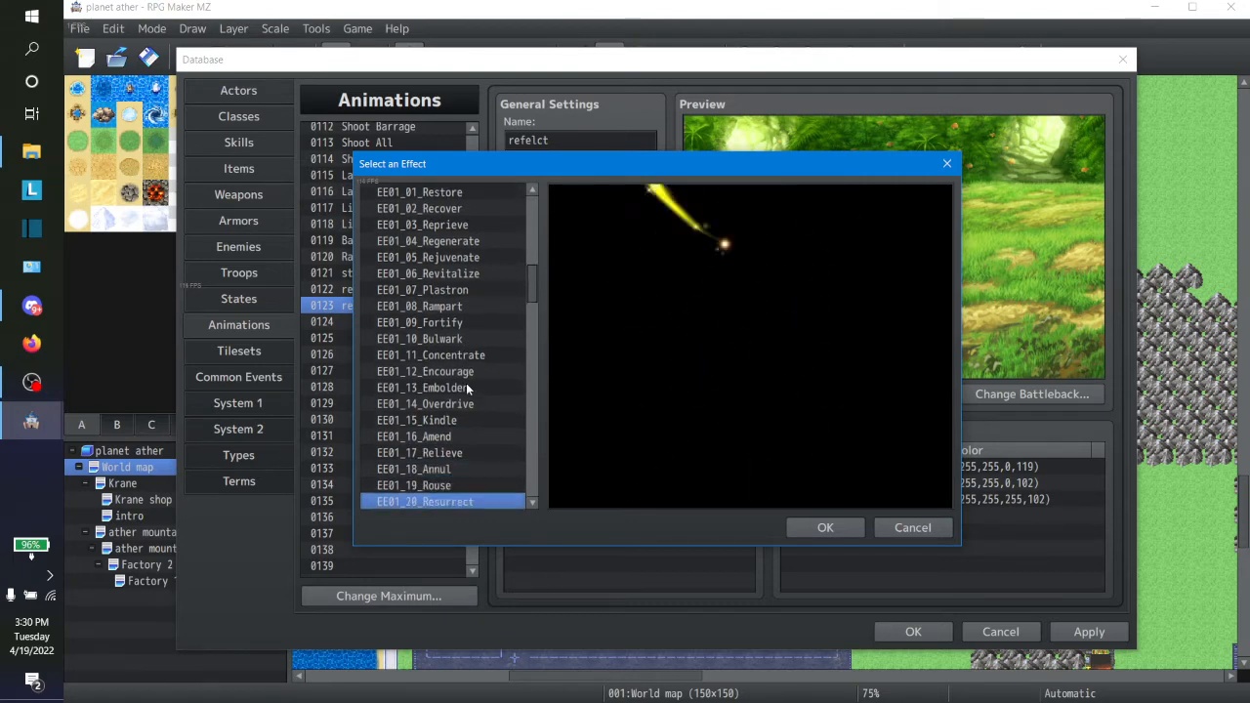
key(Down)
key(Up)
key(Up)
key(Up)
key(Up)
key(Up)
key(Up)
key(Up)
key(Up)
key(Up)
key(Up)
key(Up)
key(Up)
key(Up)
key(Up)
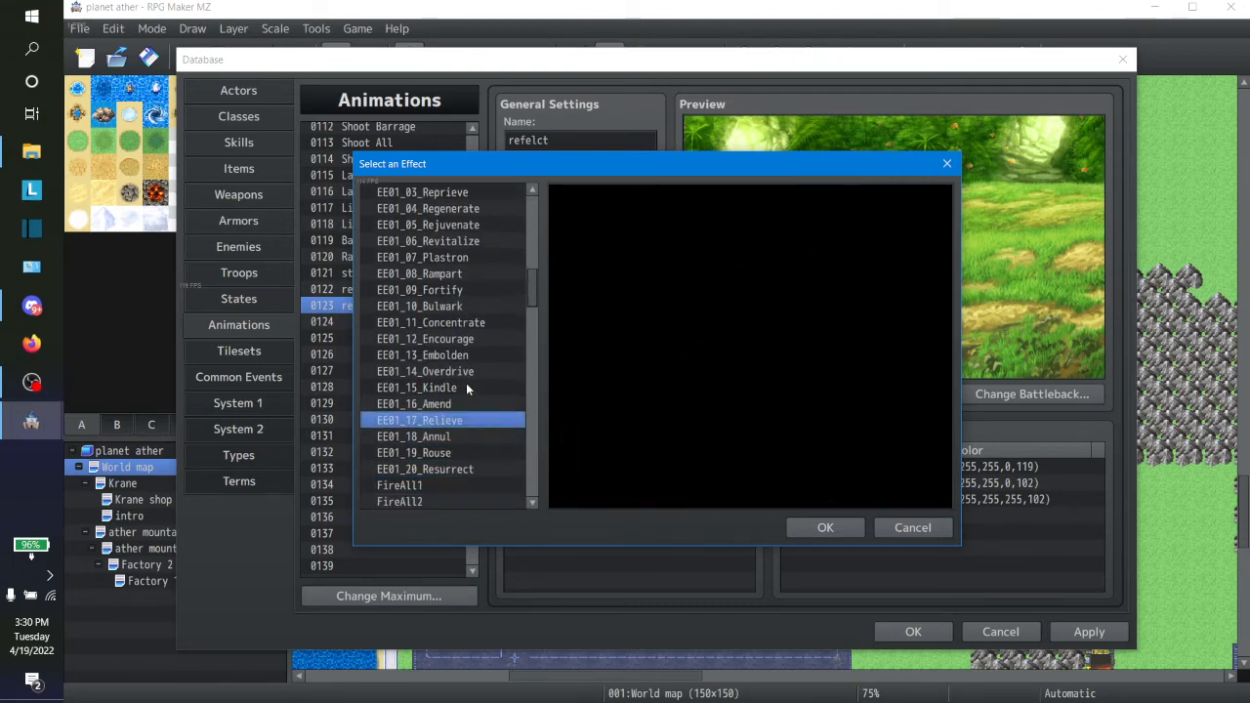
key(Up)
key(Up)
key(Up)
key(Up)
key(Up)
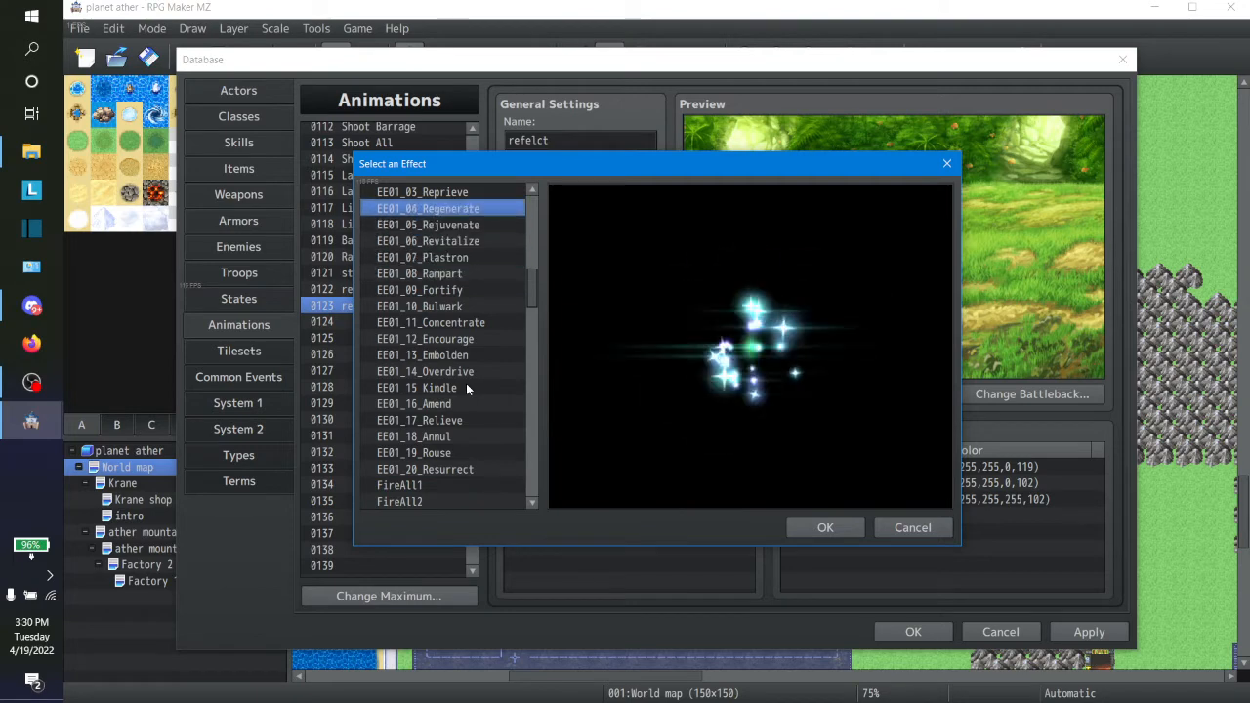
Step: Compare the previews of the shield-like effects EE01_07_Plastron, EE01_08_Rampart, EE01_09_Fortify and EE01_10_Bulwark
key(Down)
key(Down)
key(Down)
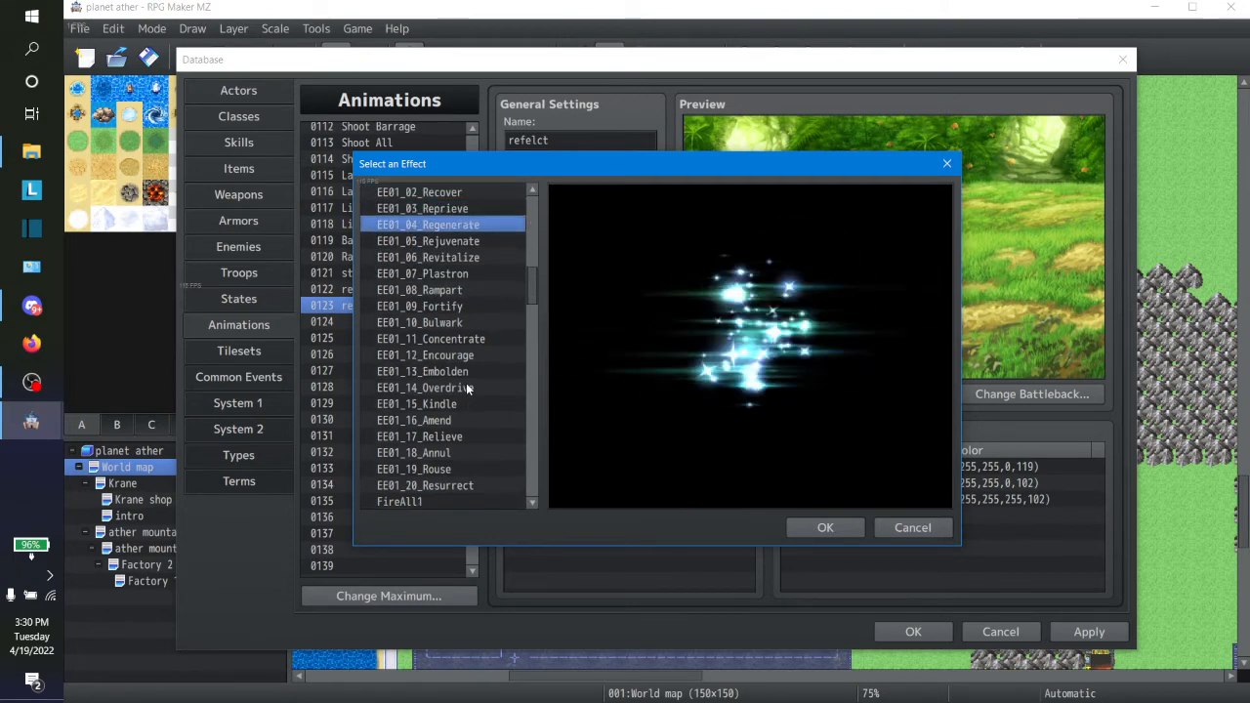
key(Down)
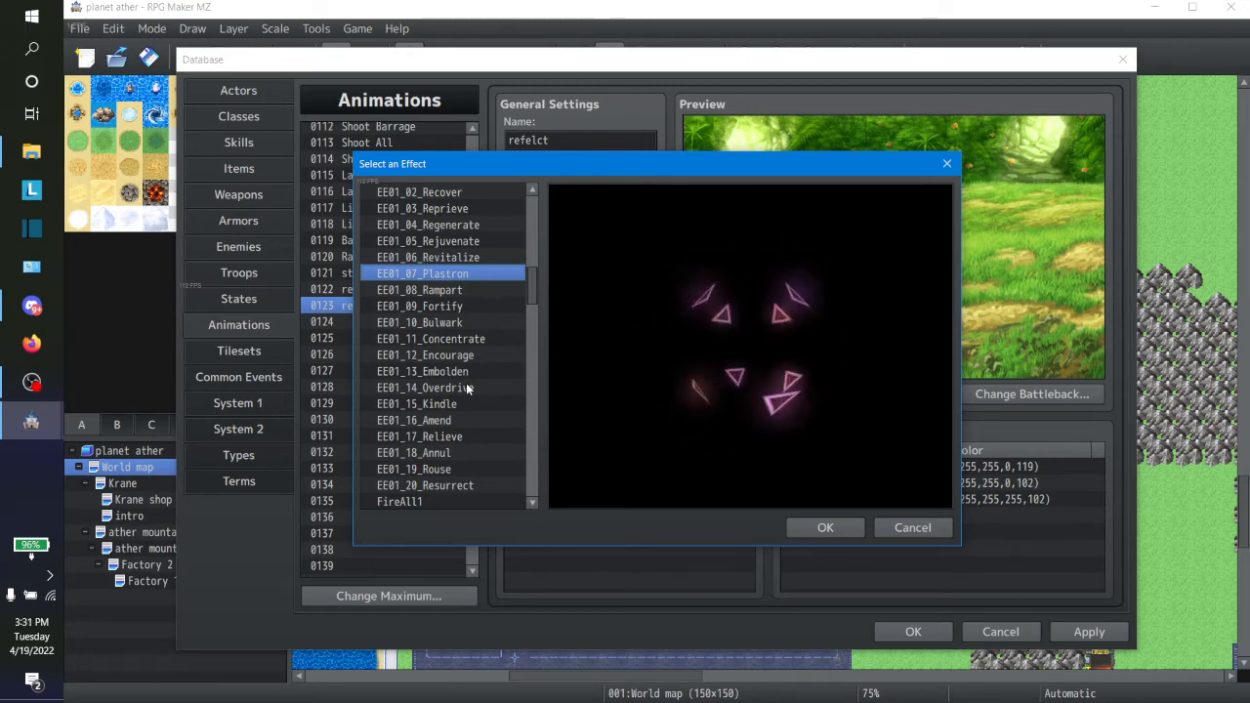
key(Down)
key(Down)
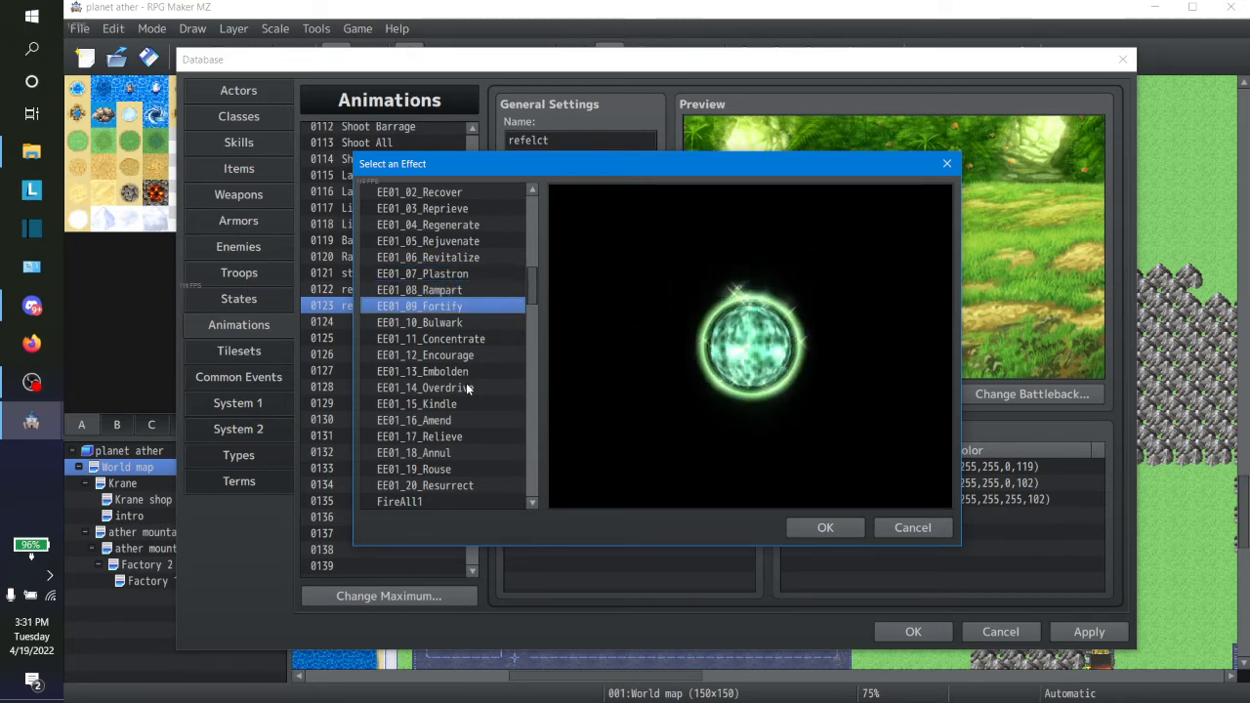
key(Down)
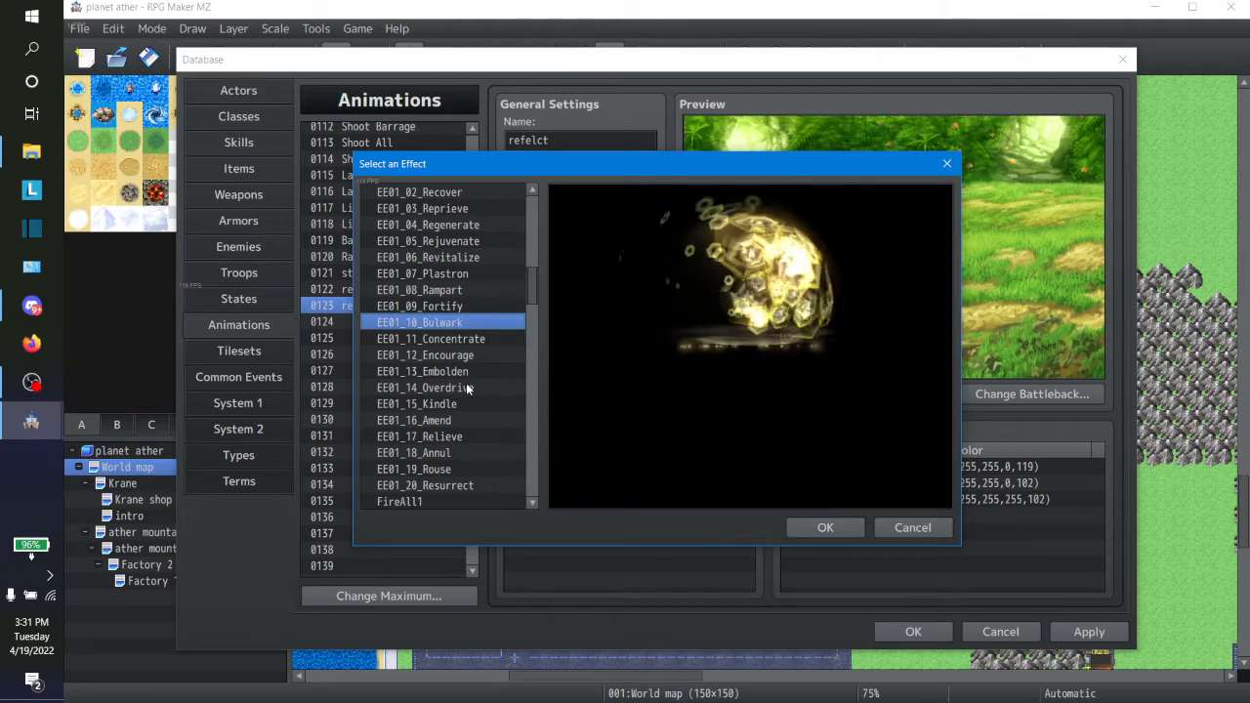
key(Up)
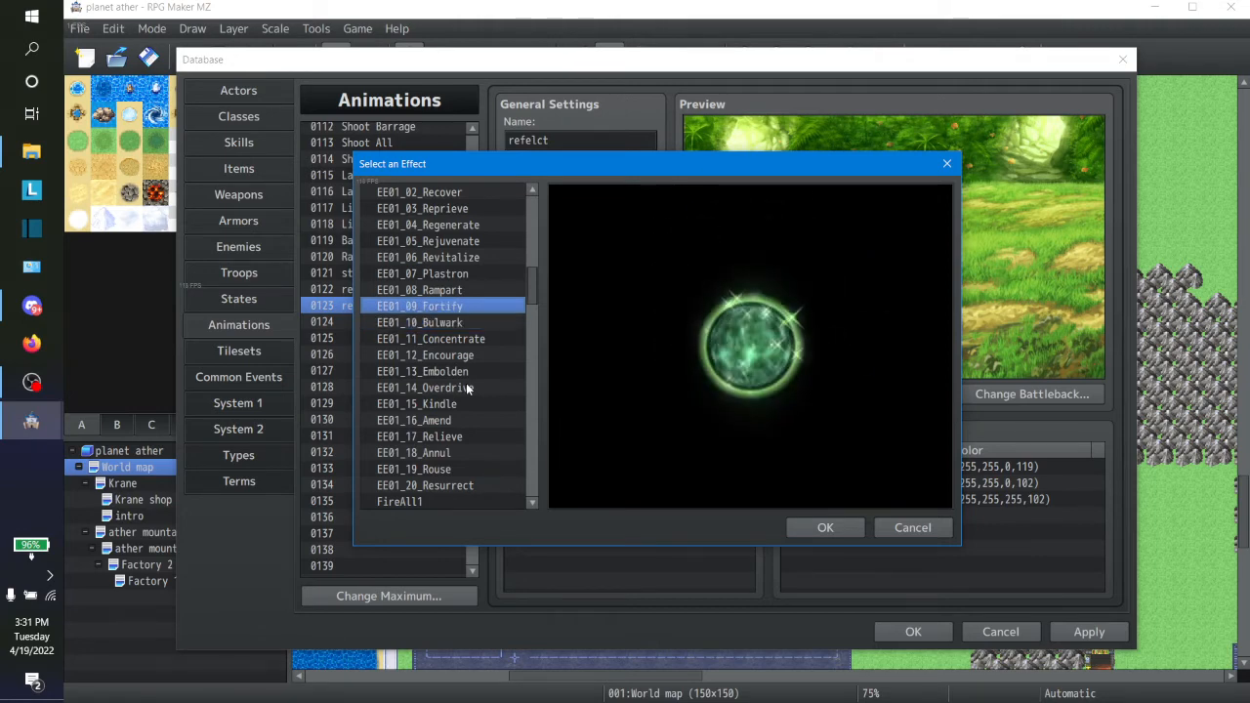
key(Up)
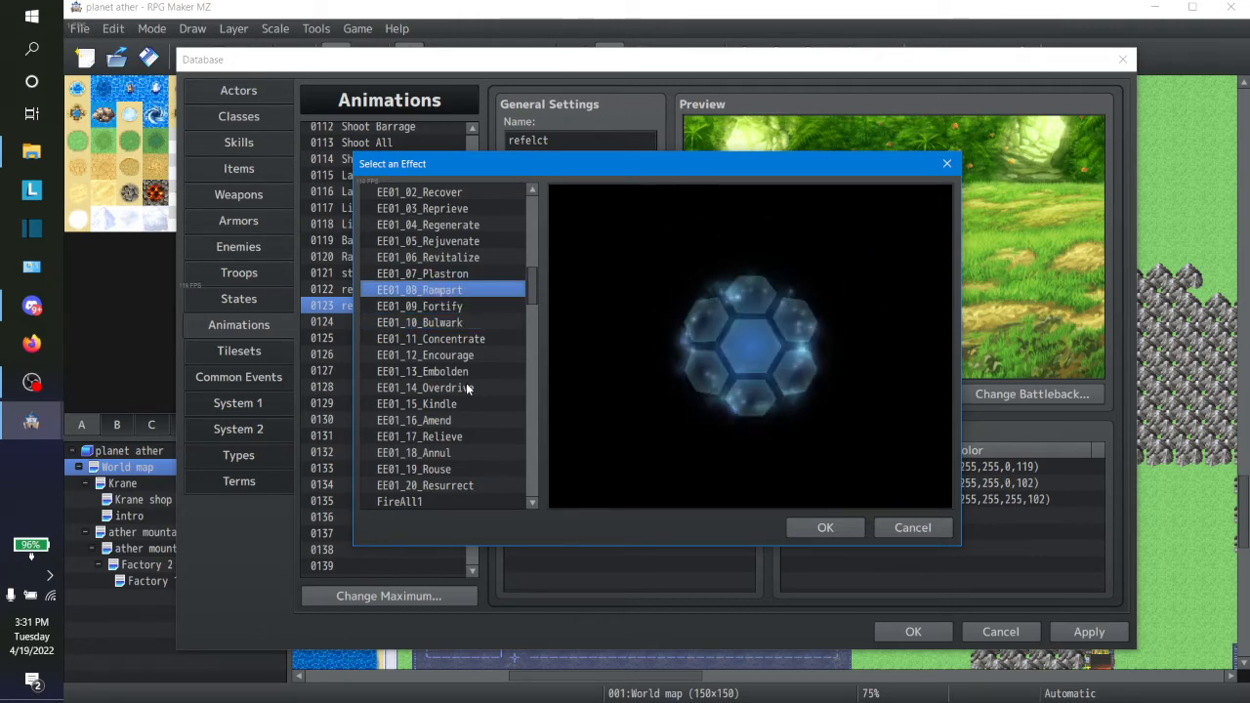
key(Down)
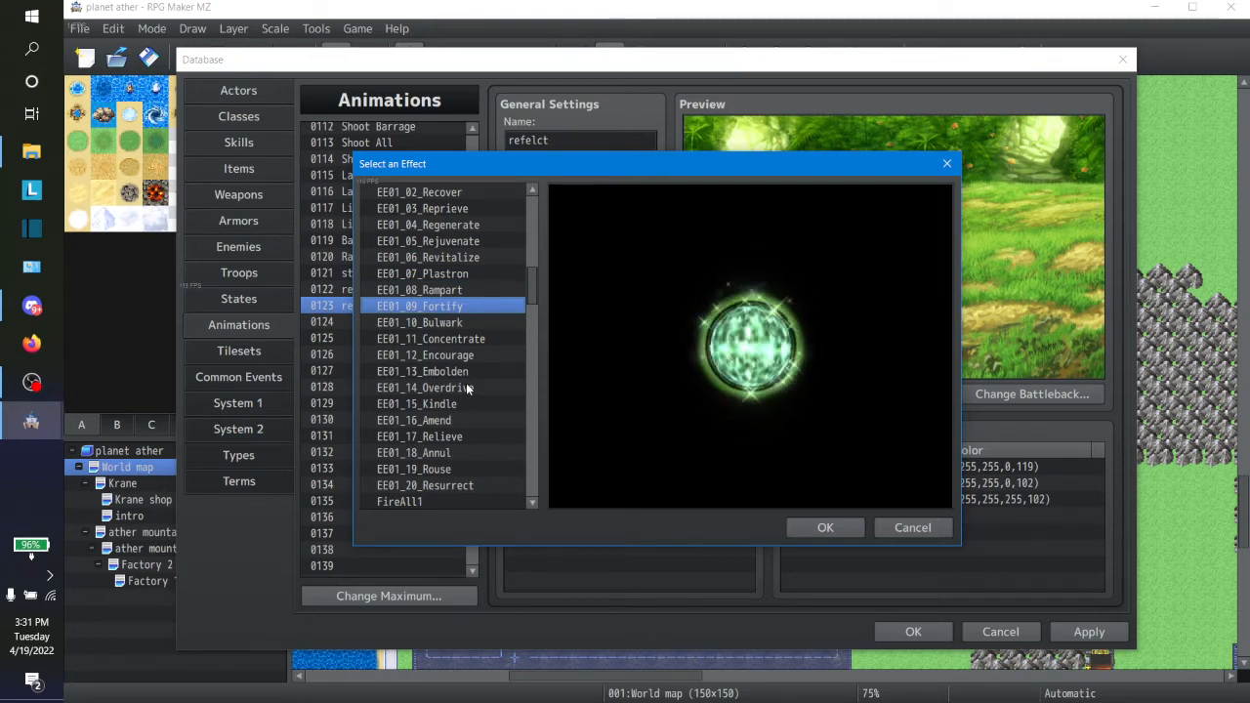
key(Up)
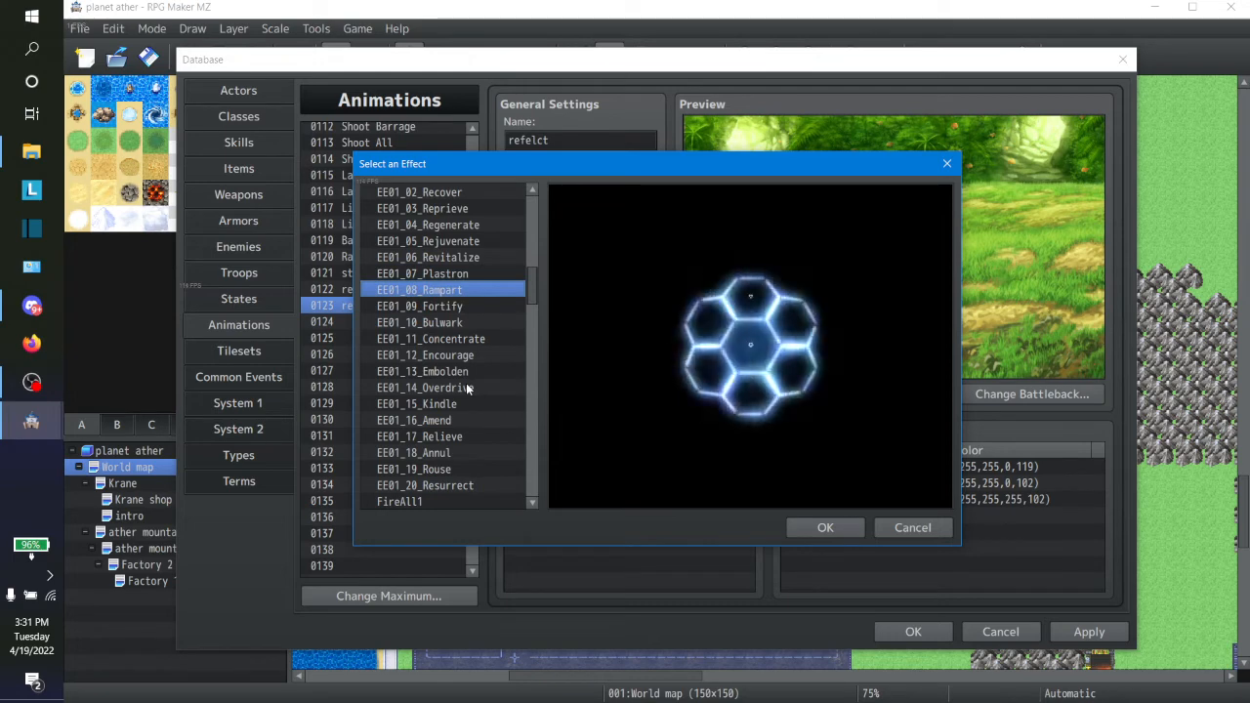
key(Down)
key(Up)
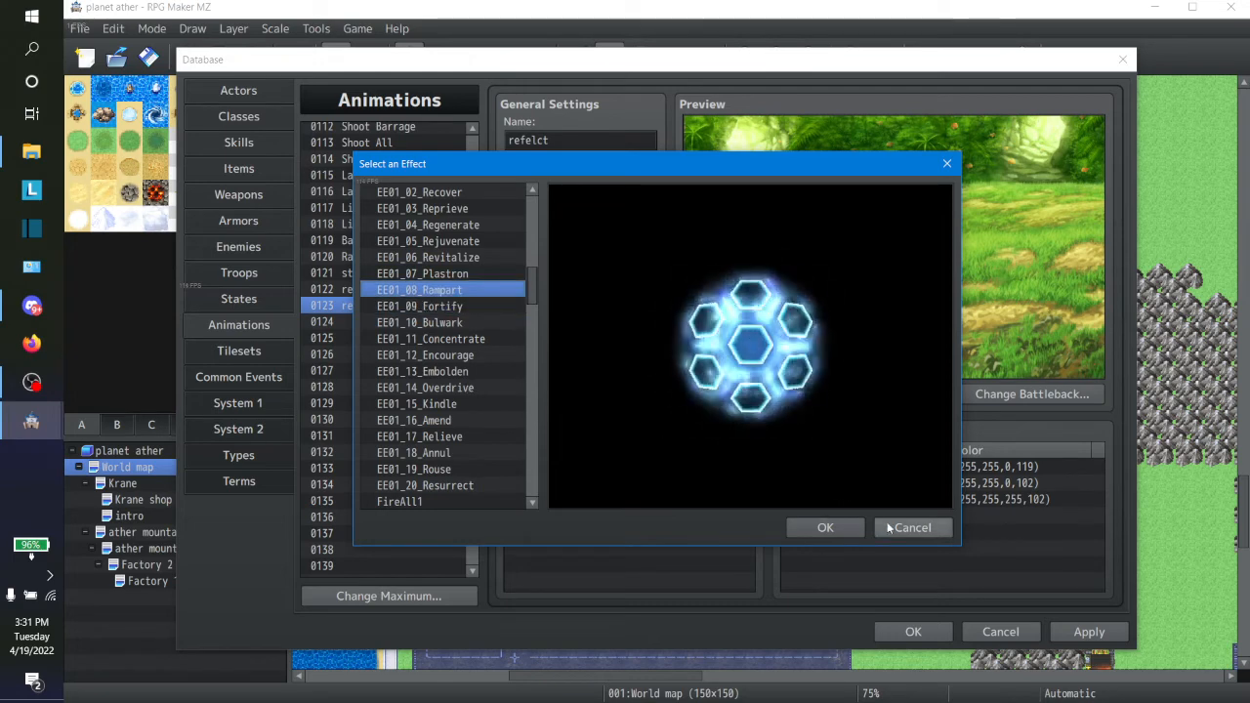
Step: Recheck the Rampart and Bulwark effects and set the particle effect of animation 0123 to EE01_09_Fortify
click(443, 310)
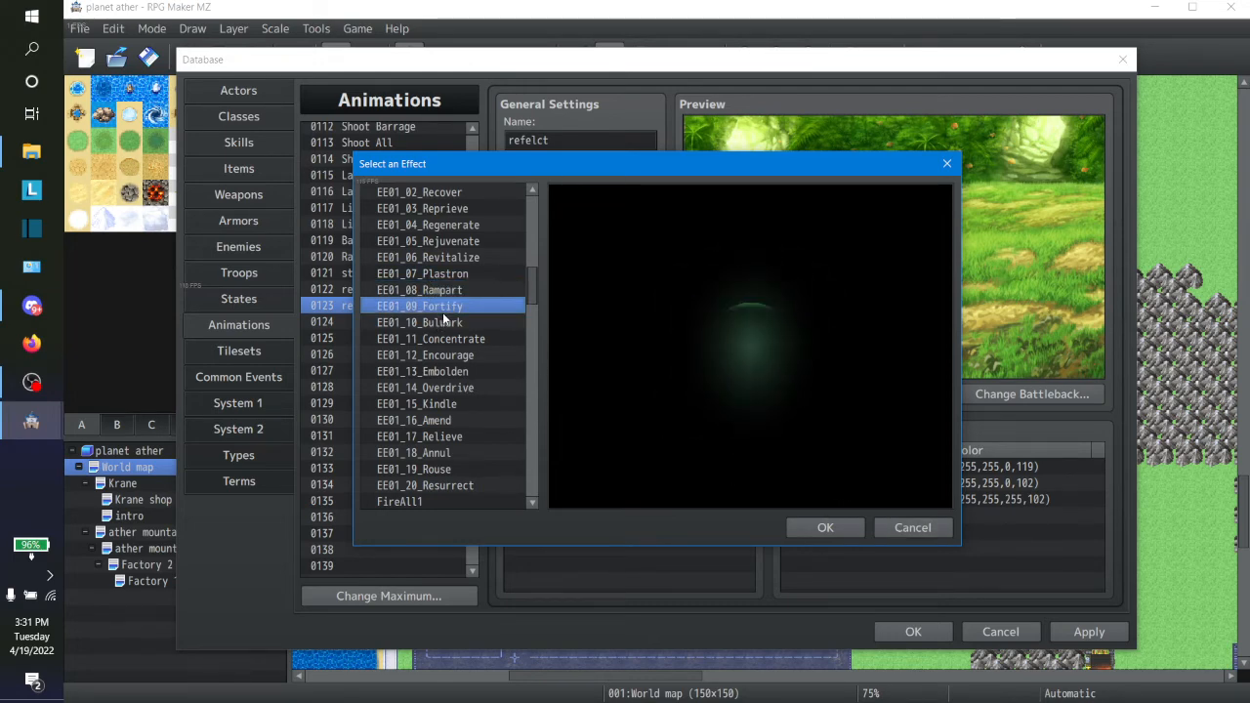
click(396, 290)
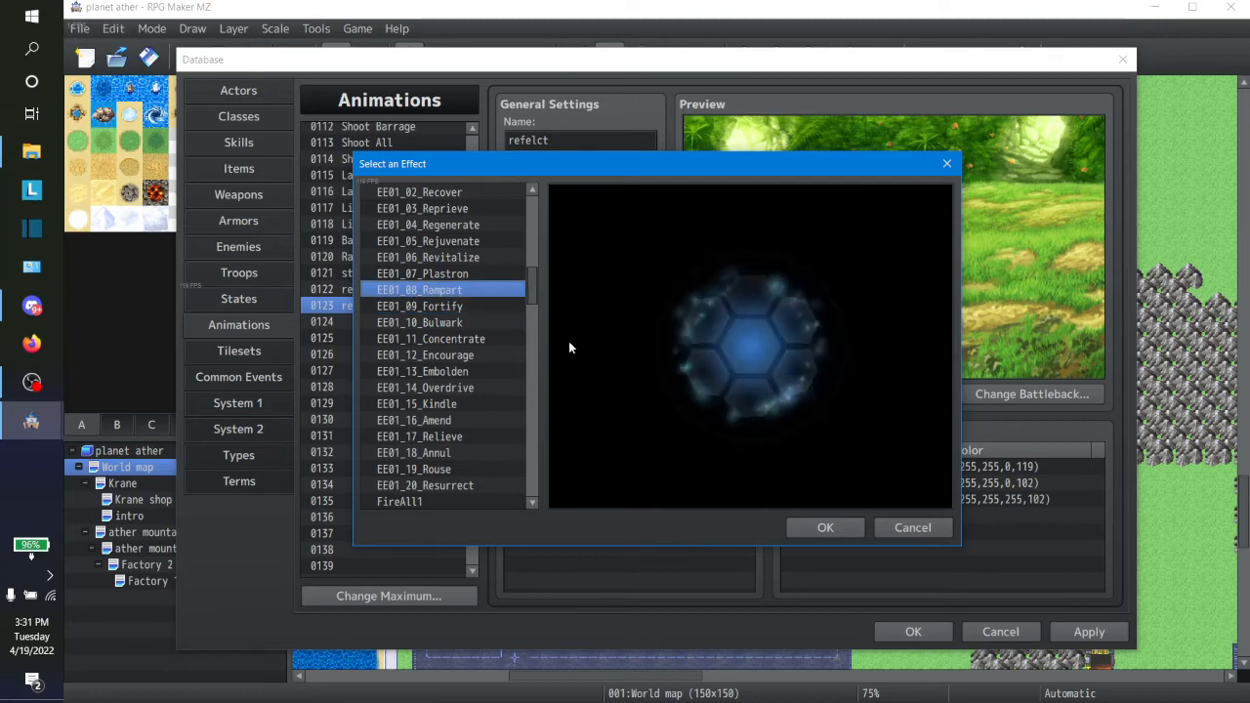
click(488, 322)
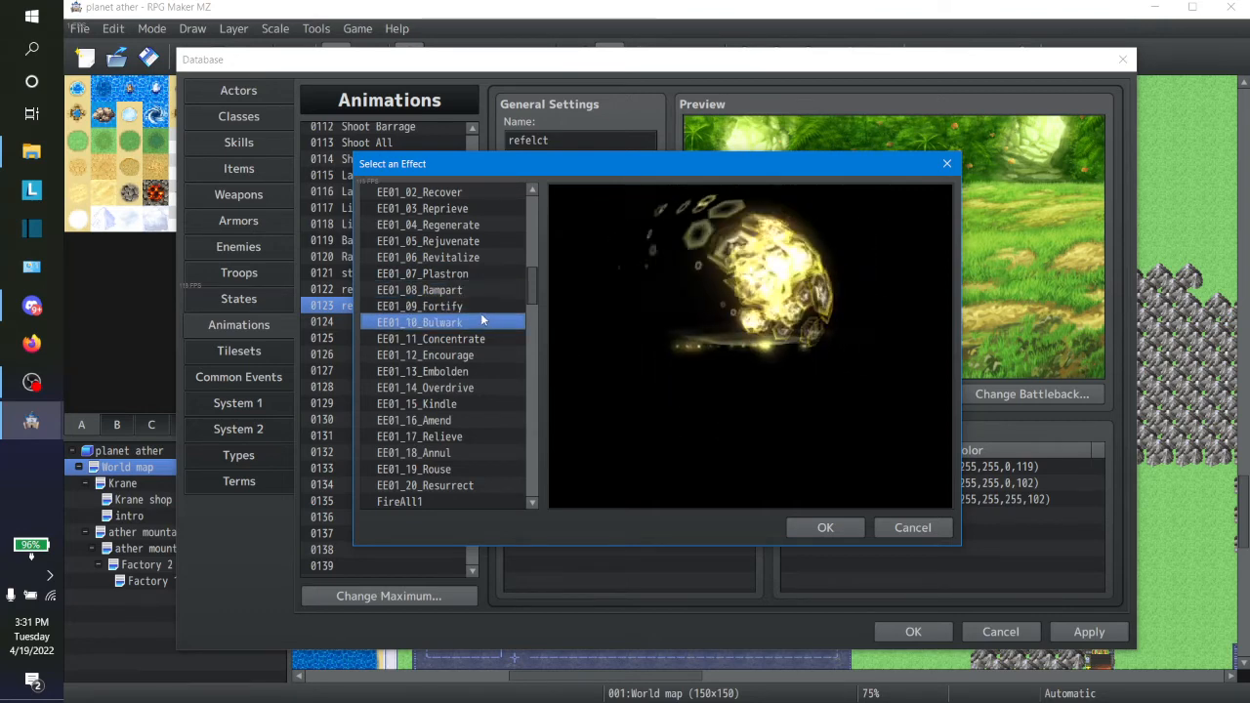
click(486, 307)
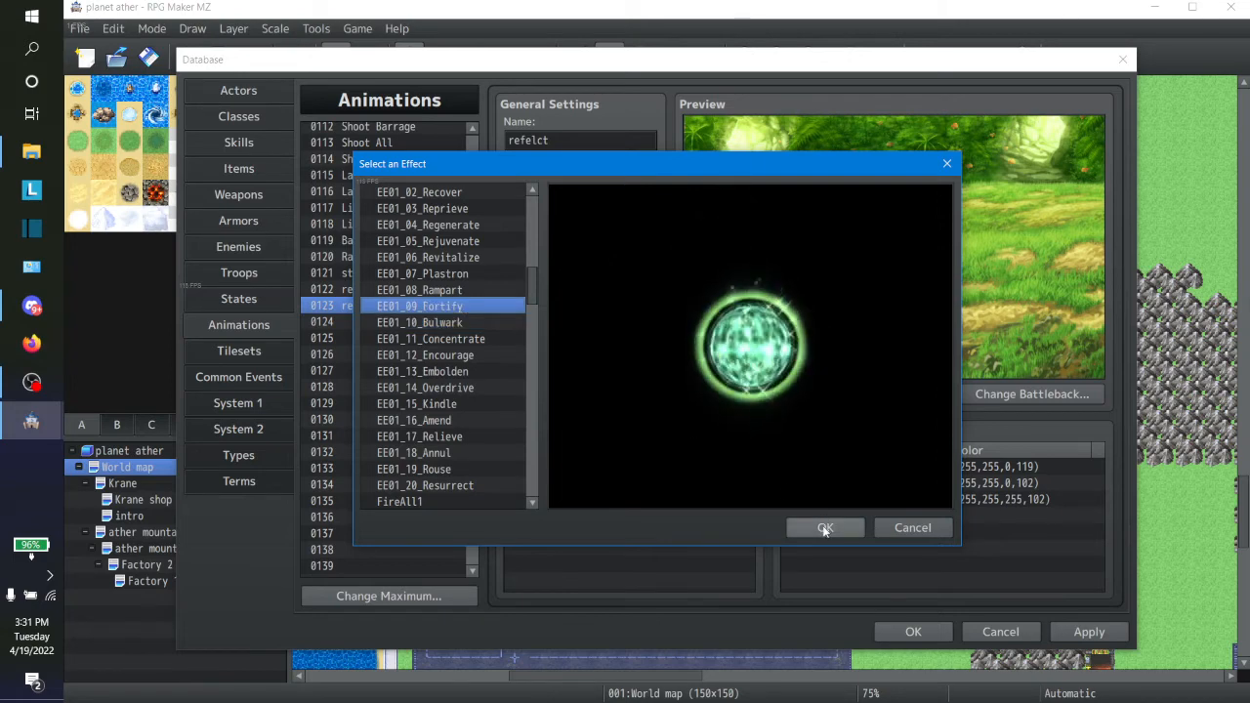
key(Up)
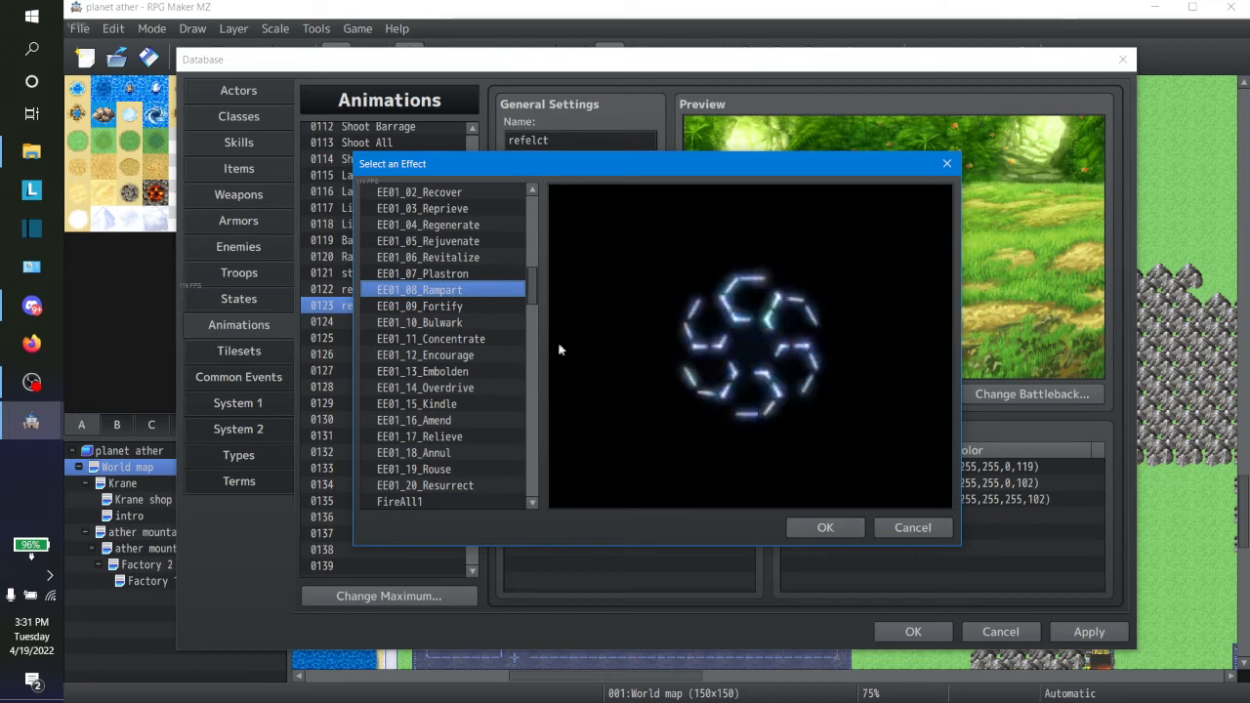
click(477, 308)
click(825, 528)
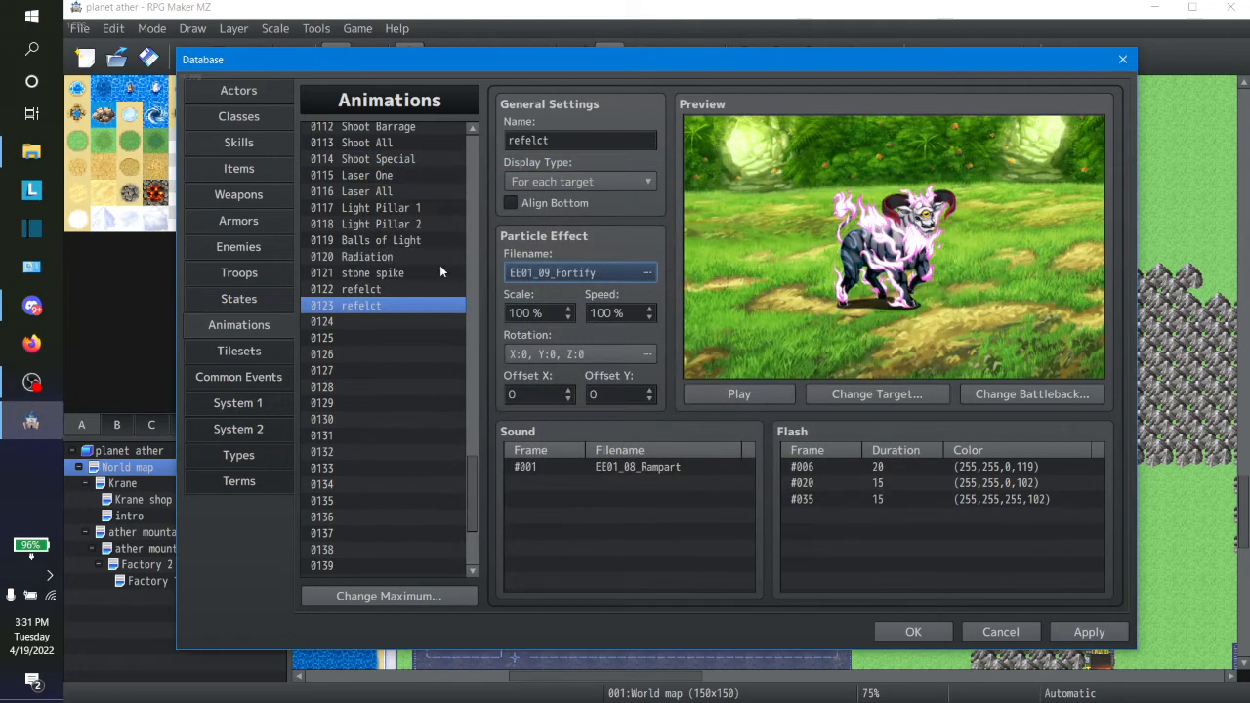
Step: Rename animation 0122 to protect
click(407, 288)
double_click(578, 141)
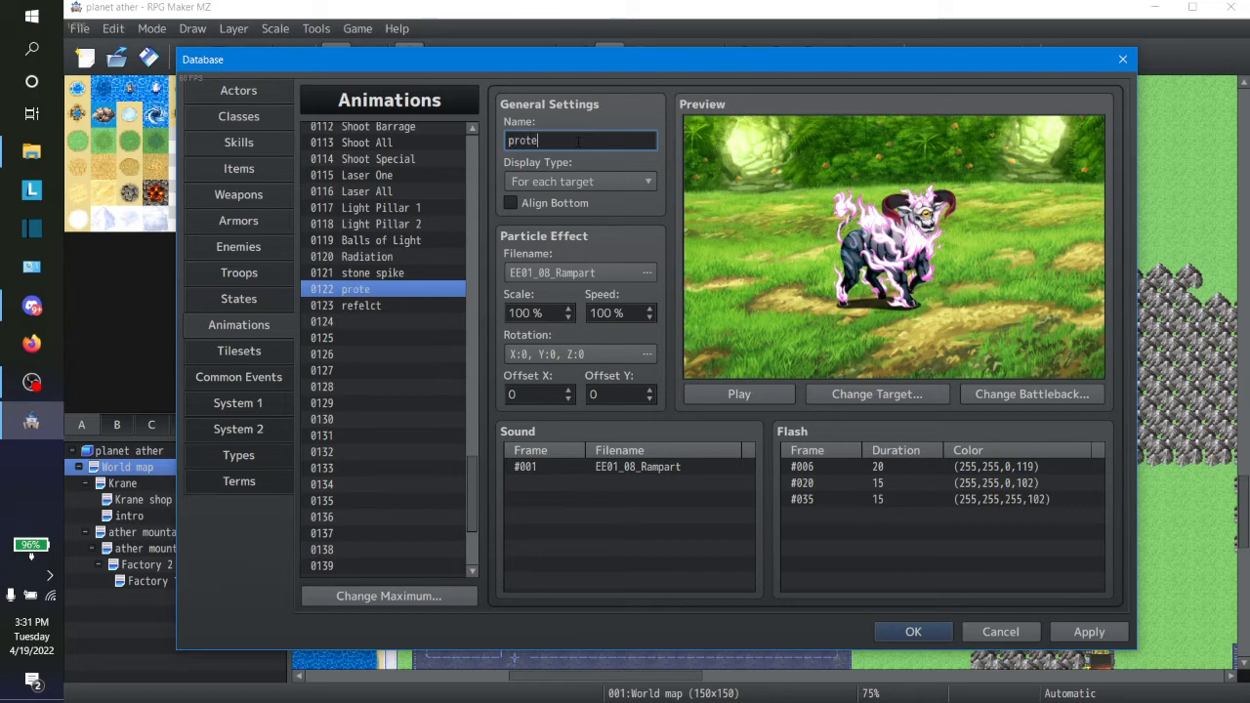
Step: Replace the frame 1 sound of the 0123 refelct animation with EE01_09_Fortify after listening to it
click(362, 305)
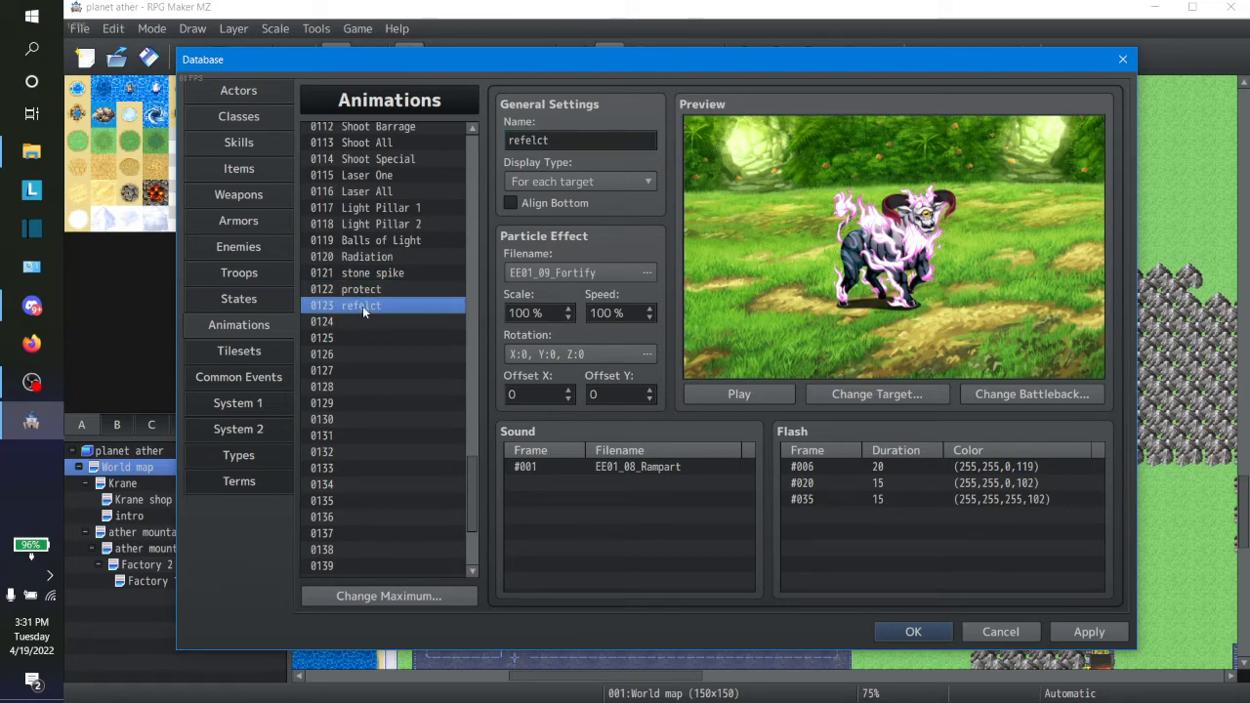
double_click(644, 466)
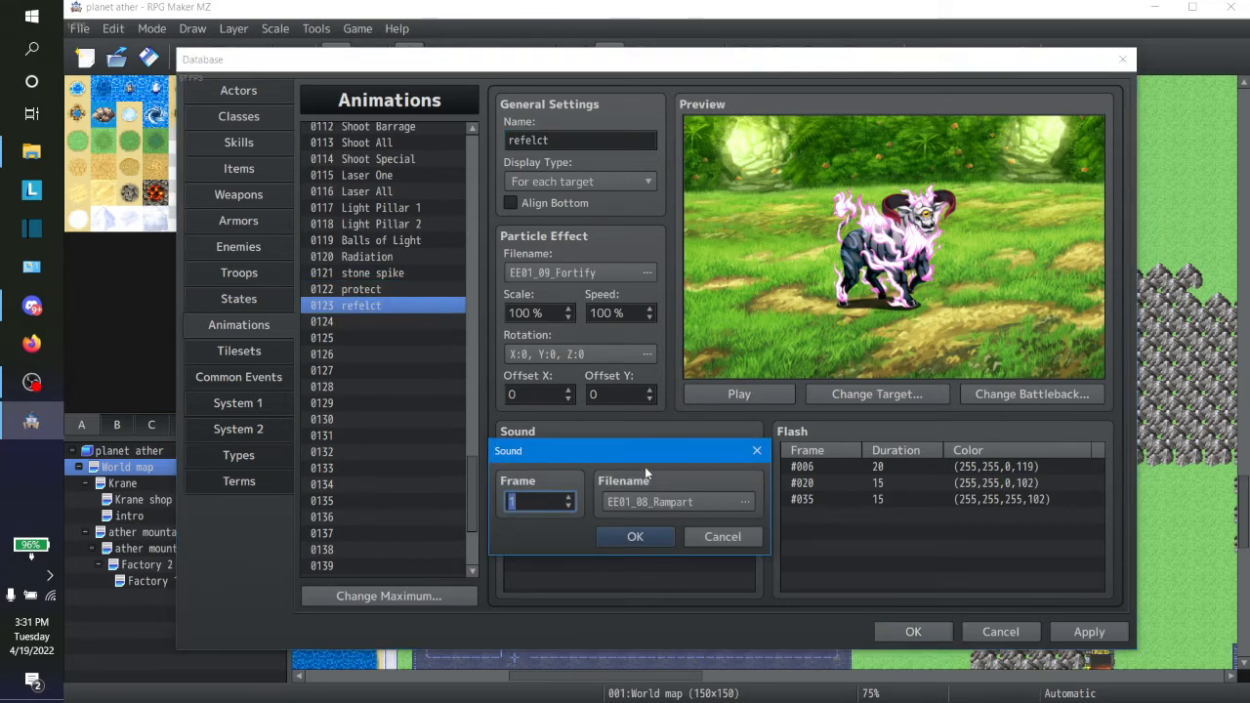
click(648, 505)
click(597, 512)
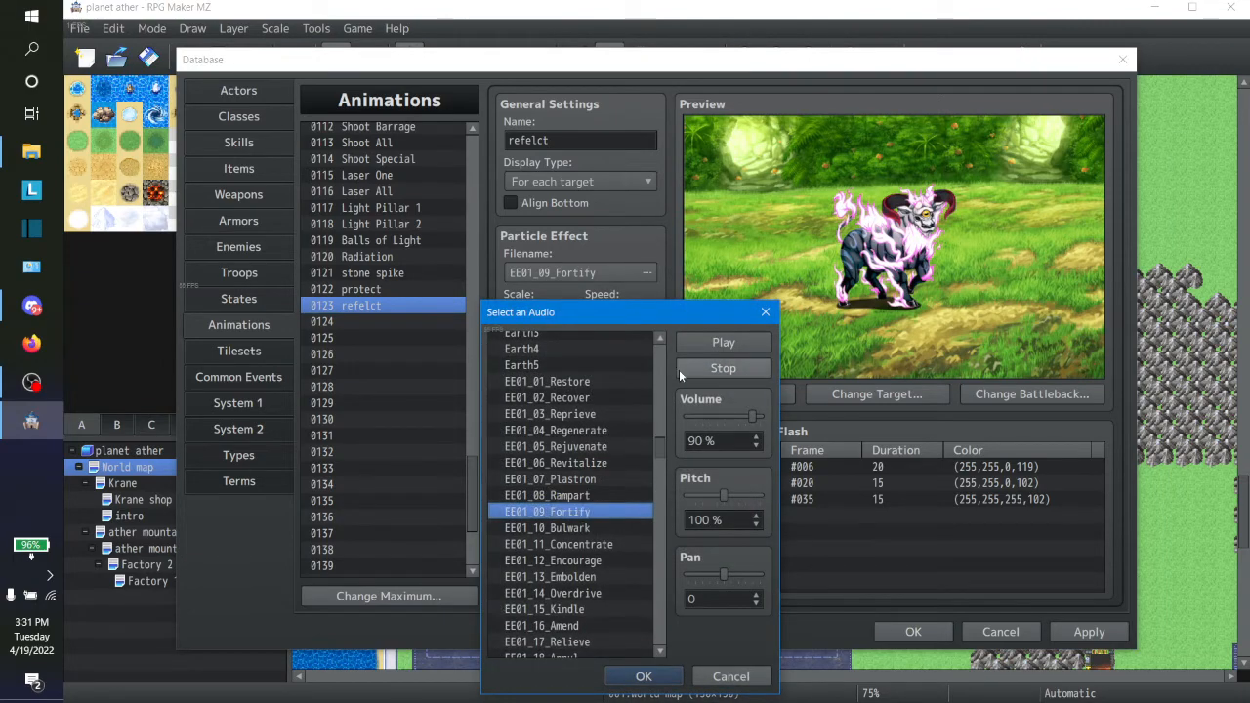
click(686, 344)
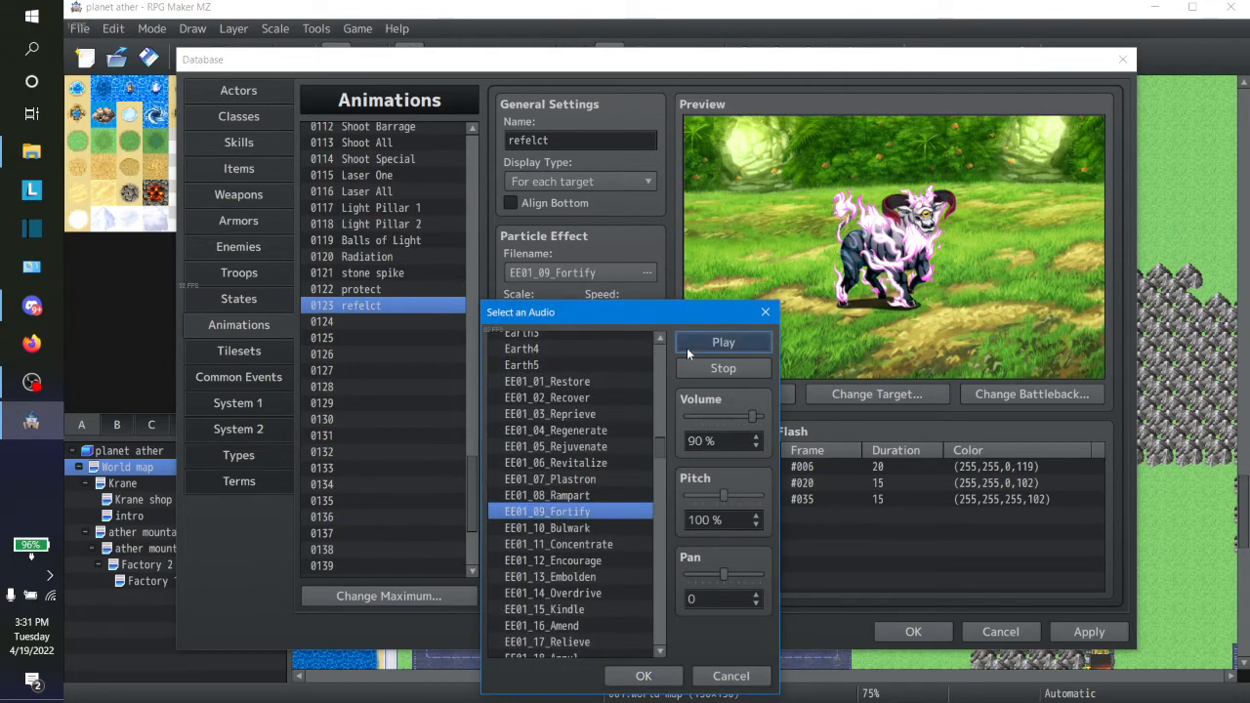
click(644, 676)
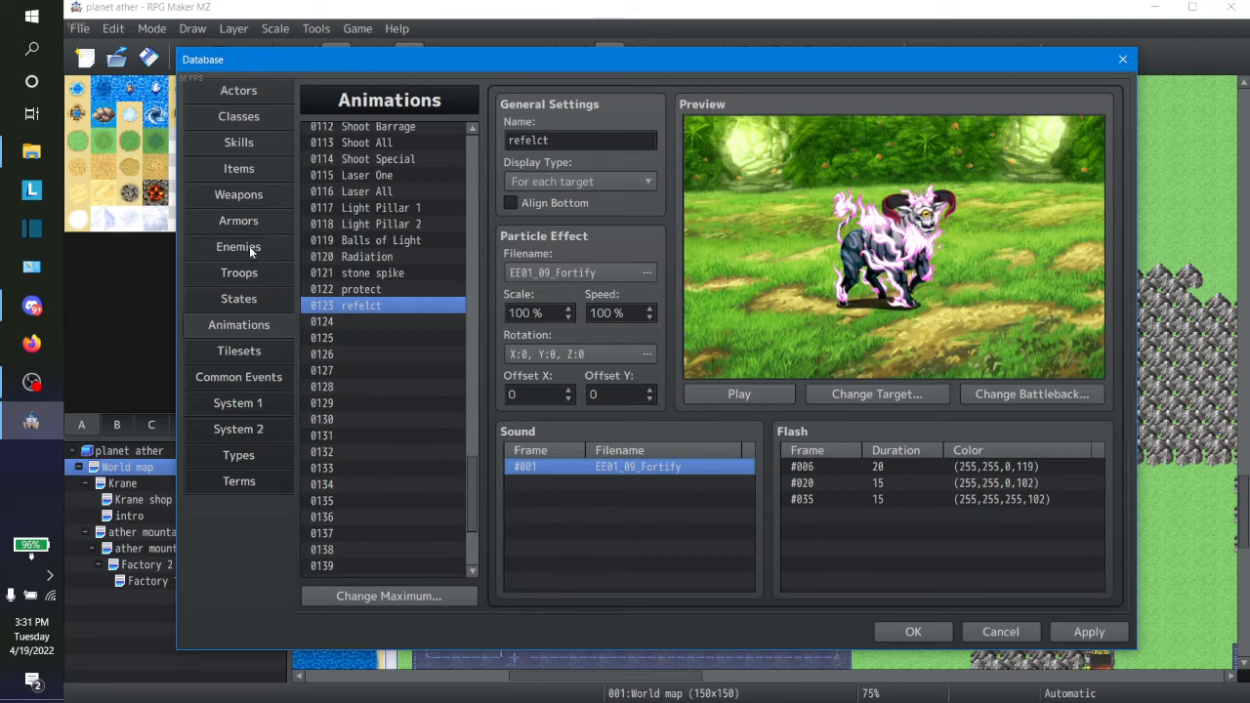
Step: Set the Protect skill's animation to 0122 protect
click(244, 145)
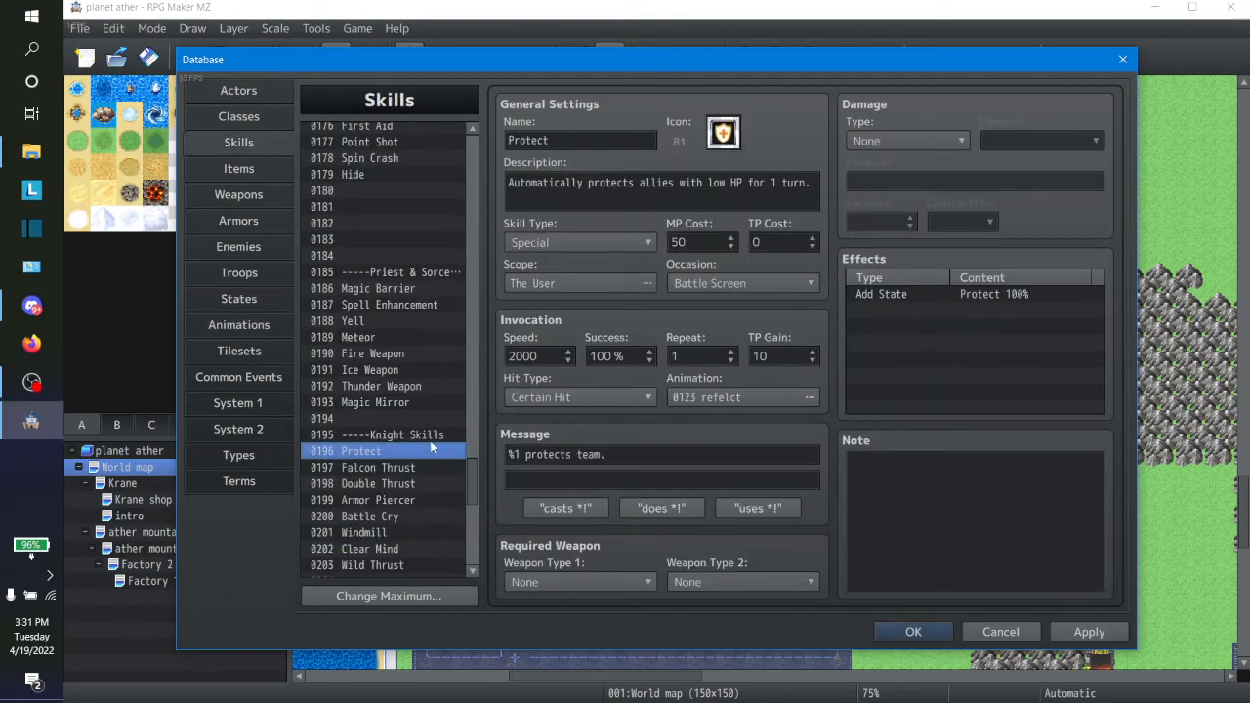
click(692, 402)
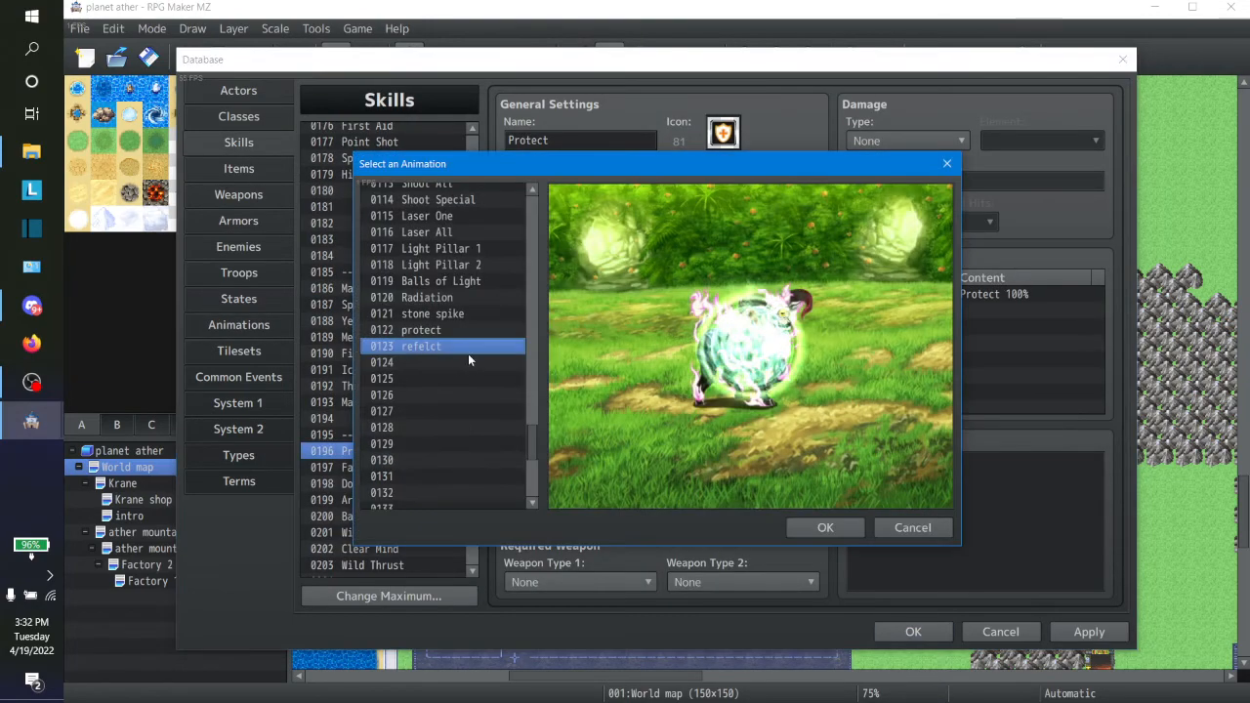
click(430, 330)
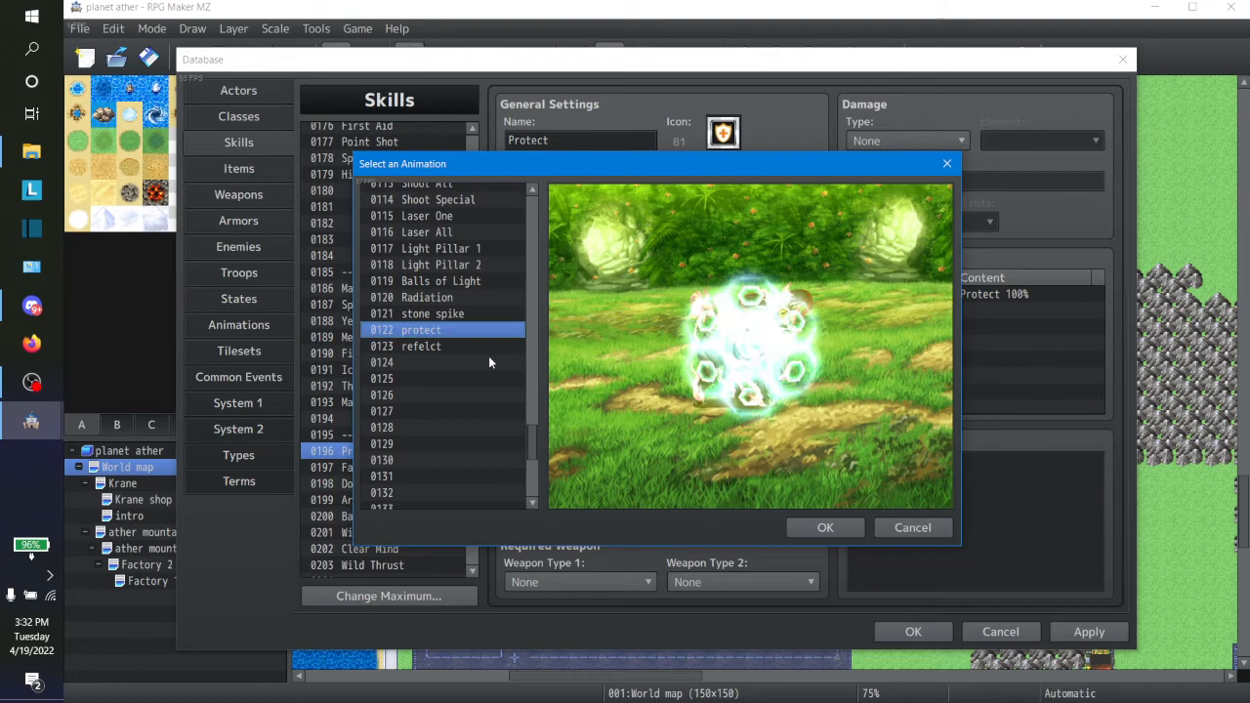
click(812, 524)
Step: Set the Magic Mirror skill's animation to 0123 refelct
click(398, 400)
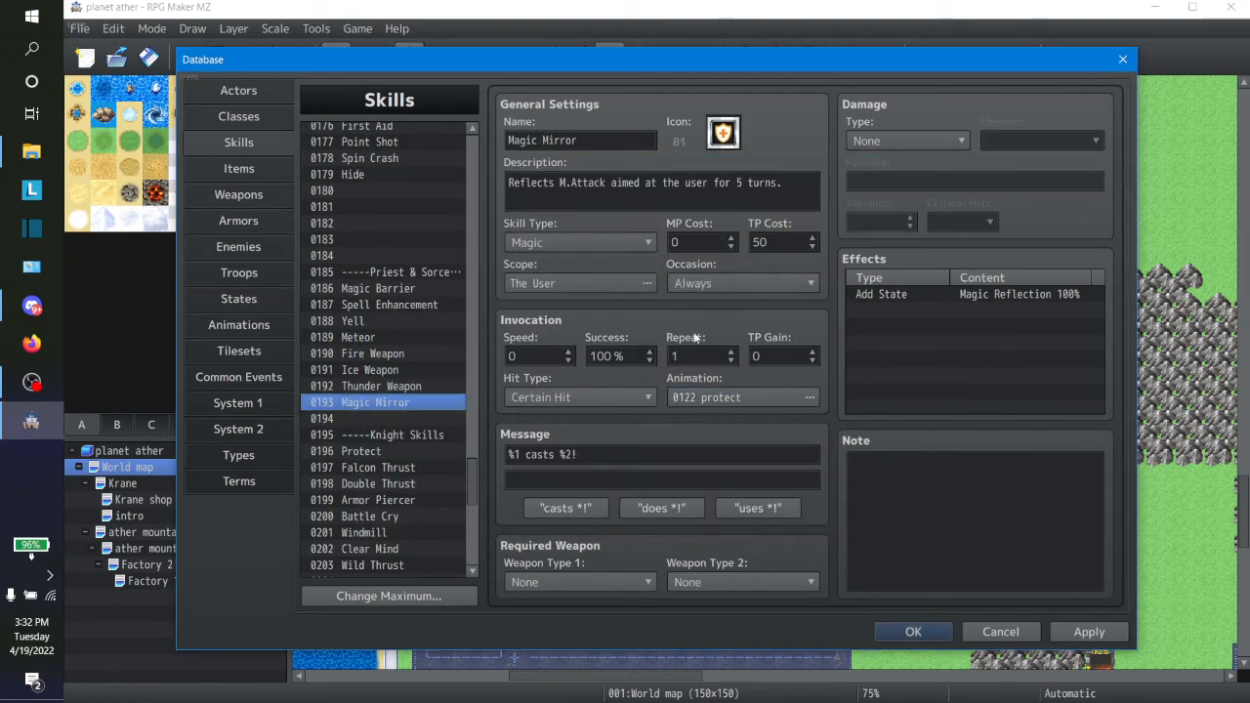
click(750, 395)
click(471, 363)
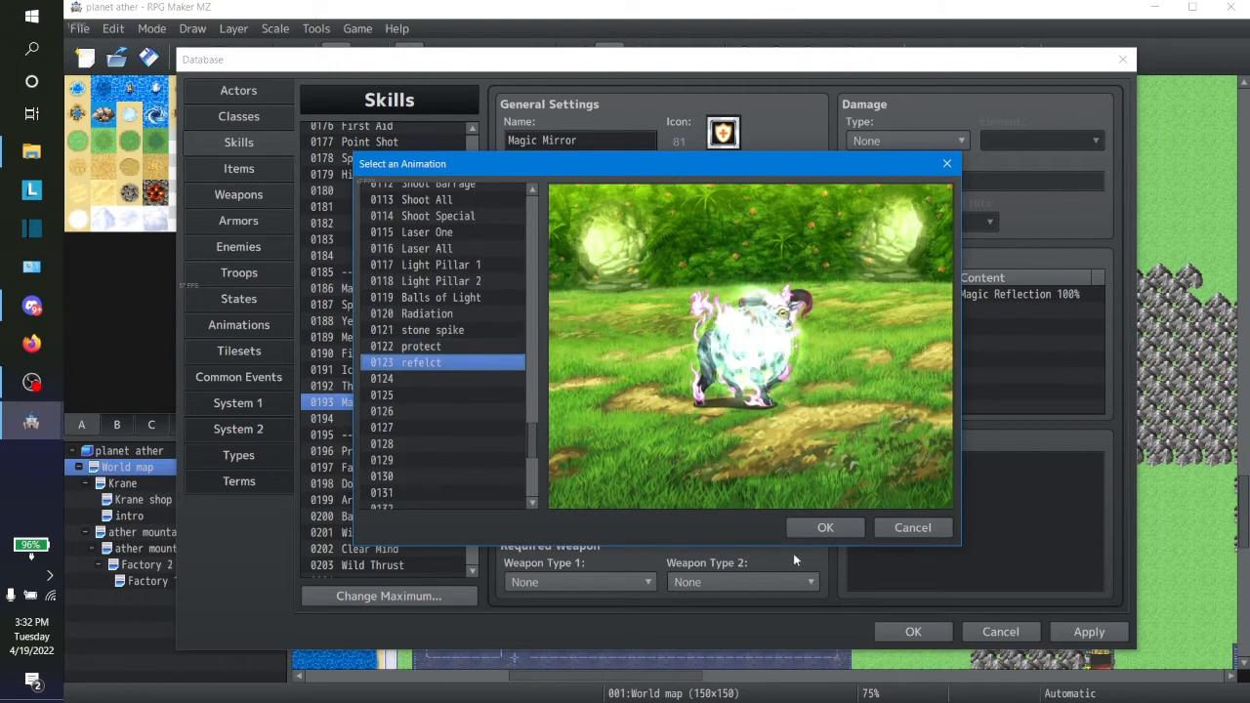
click(826, 527)
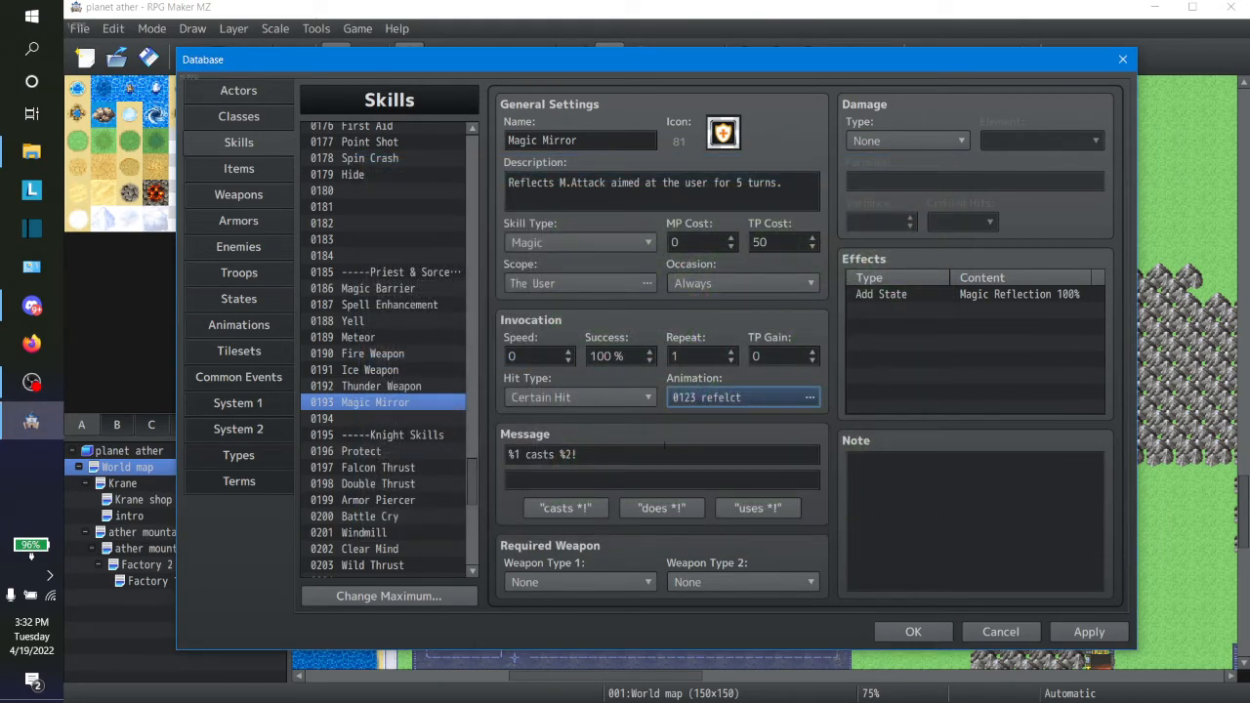
Step: Look through the Knight skills from Protect to Wild Thrust and check their assigned animations
click(397, 467)
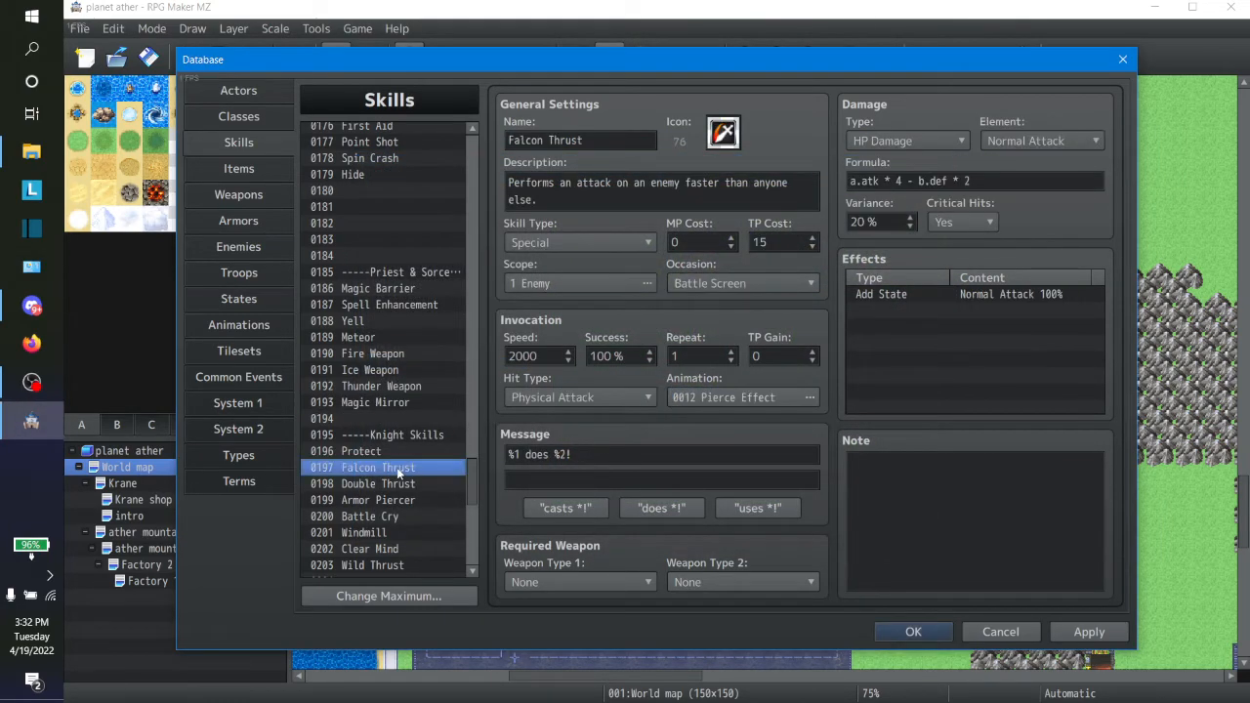
key(Down)
key(Down)
key(Down)
key(Down)
key(Down)
key(Down)
key(Down)
key(Down)
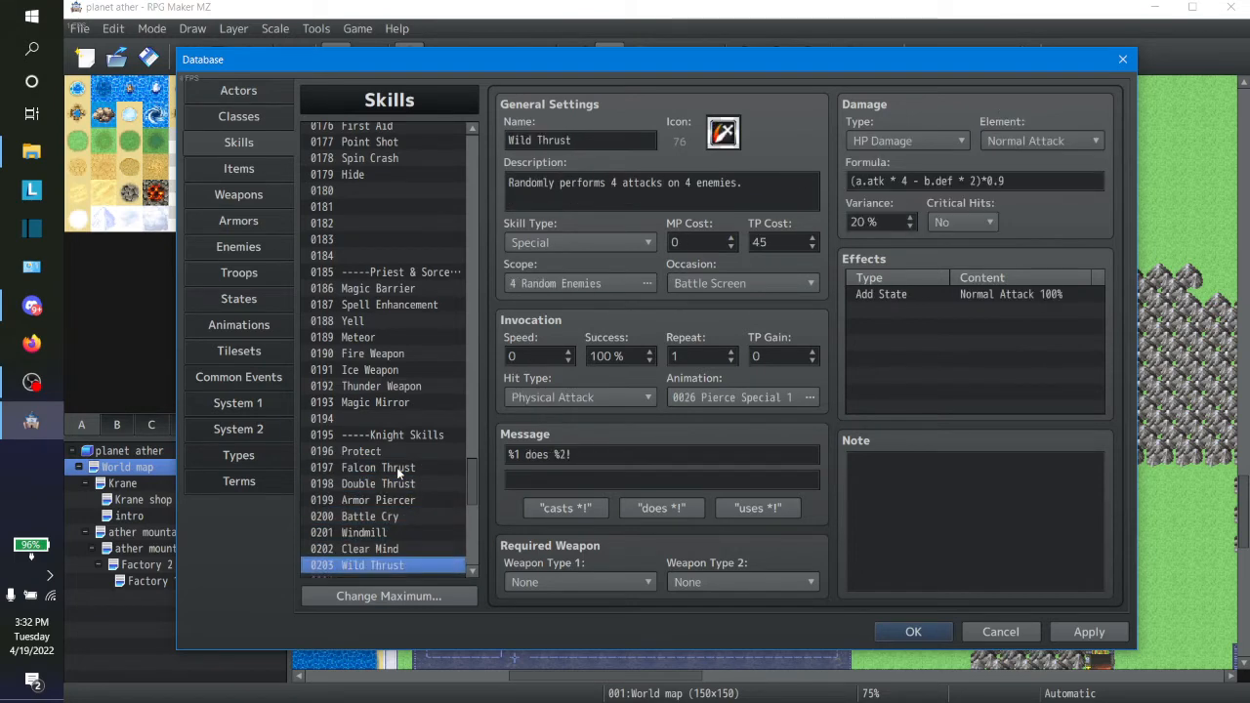
key(Up)
key(Up)
key(Up)
key(Up)
key(Up)
key(Up)
key(Up)
key(Up)
key(Up)
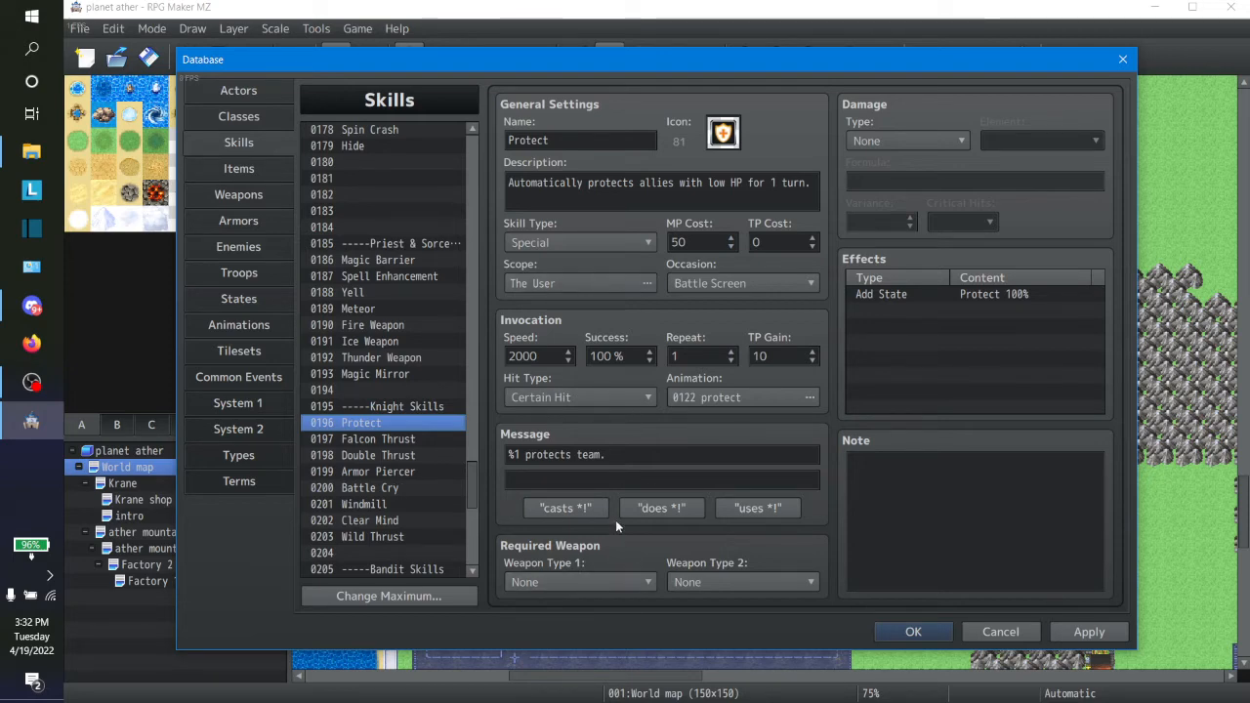
key(Down)
key(Down)
key(Down)
key(Down)
key(Down)
key(Down)
key(Down)
key(Down)
key(Down)
key(Down)
key(Down)
key(Down)
key(Down)
key(Down)
key(Down)
key(Down)
key(Down)
key(Down)
key(Down)
key(Down)
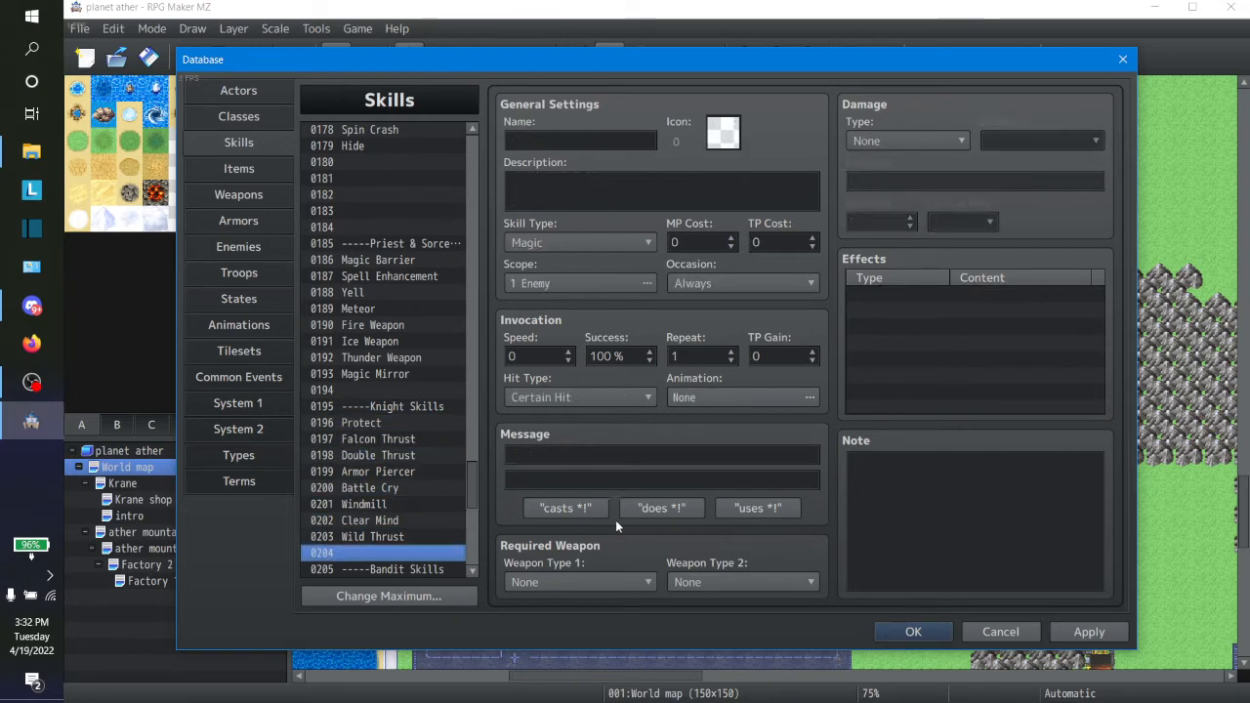
key(Up)
key(Up)
key(Up)
key(Up)
key(Up)
key(Up)
key(Up)
key(Up)
key(Up)
key(Up)
Step: Look through the Bandit and Martial skills, such as Watchful Eye, Qigong and Roundhouse Kick, and check their animations
key(Down)
key(Down)
key(Down)
key(Down)
key(Down)
key(Down)
key(Down)
key(Down)
key(Down)
key(Down)
key(Down)
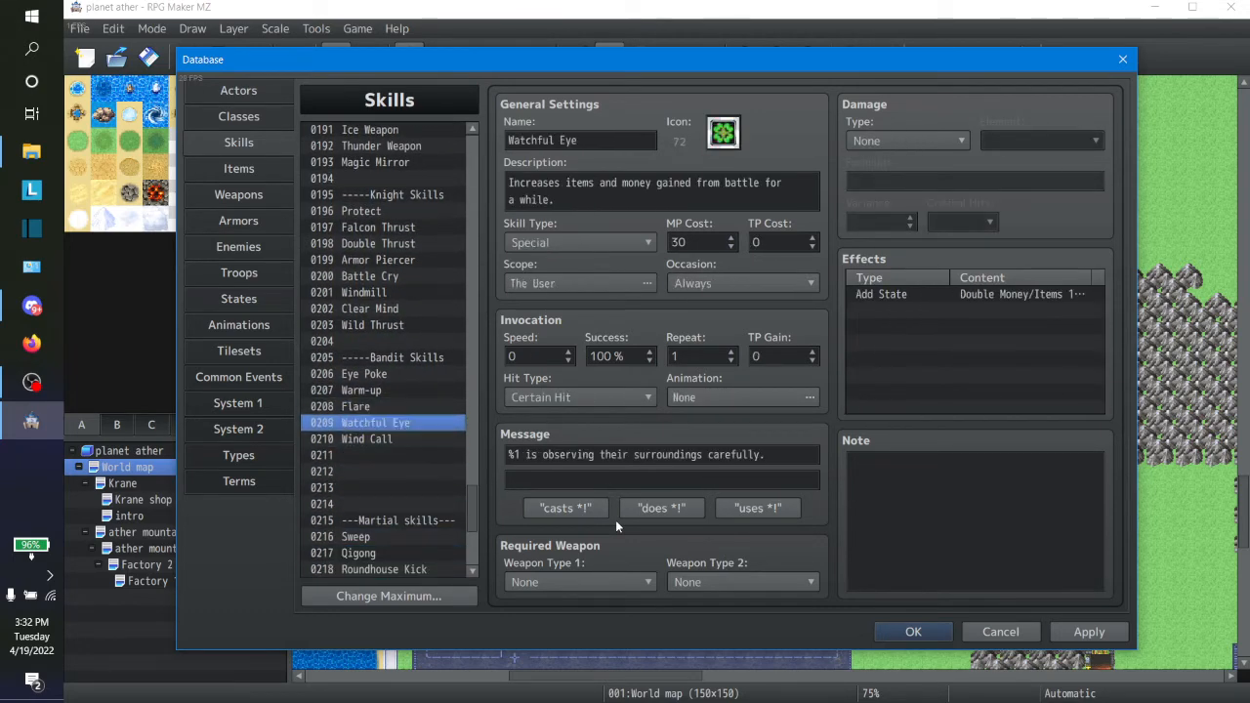
key(Down)
key(Down)
key(Down)
key(Down)
key(Down)
key(Down)
key(Down)
key(Down)
key(Down)
key(Down)
key(Down)
key(Down)
key(Down)
key(Down)
key(Down)
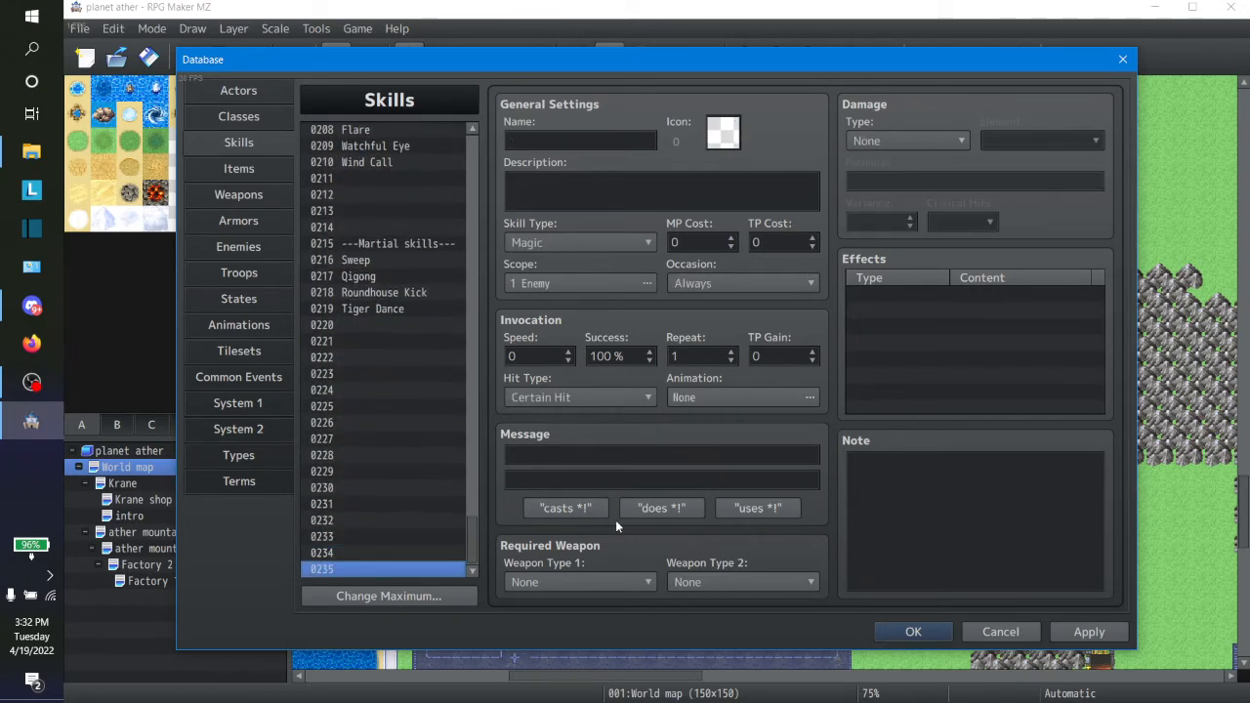
key(Up)
key(Up)
key(Up)
key(Up)
key(Up)
key(Up)
key(Up)
key(Up)
key(Up)
key(Up)
key(Up)
key(Up)
key(Up)
key(Up)
key(Up)
key(Up)
key(Up)
key(Up)
key(Down)
key(Down)
key(Down)
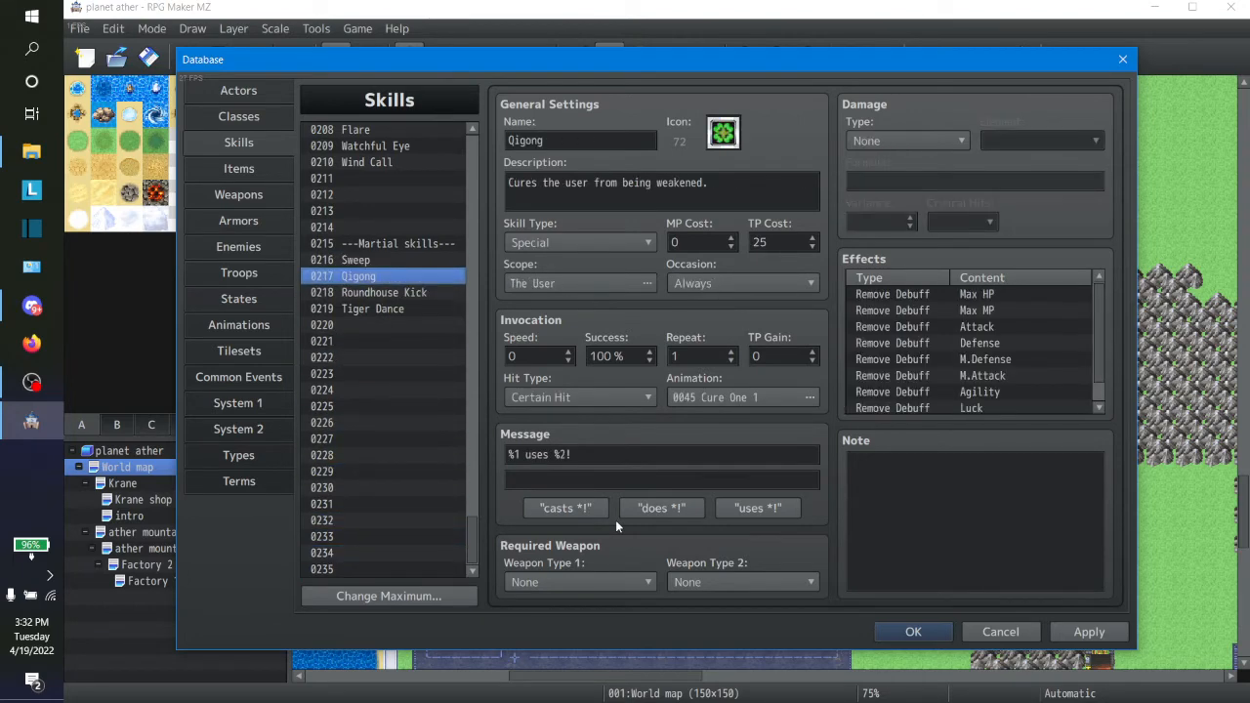
key(Up)
key(Up)
key(Up)
key(Down)
key(Down)
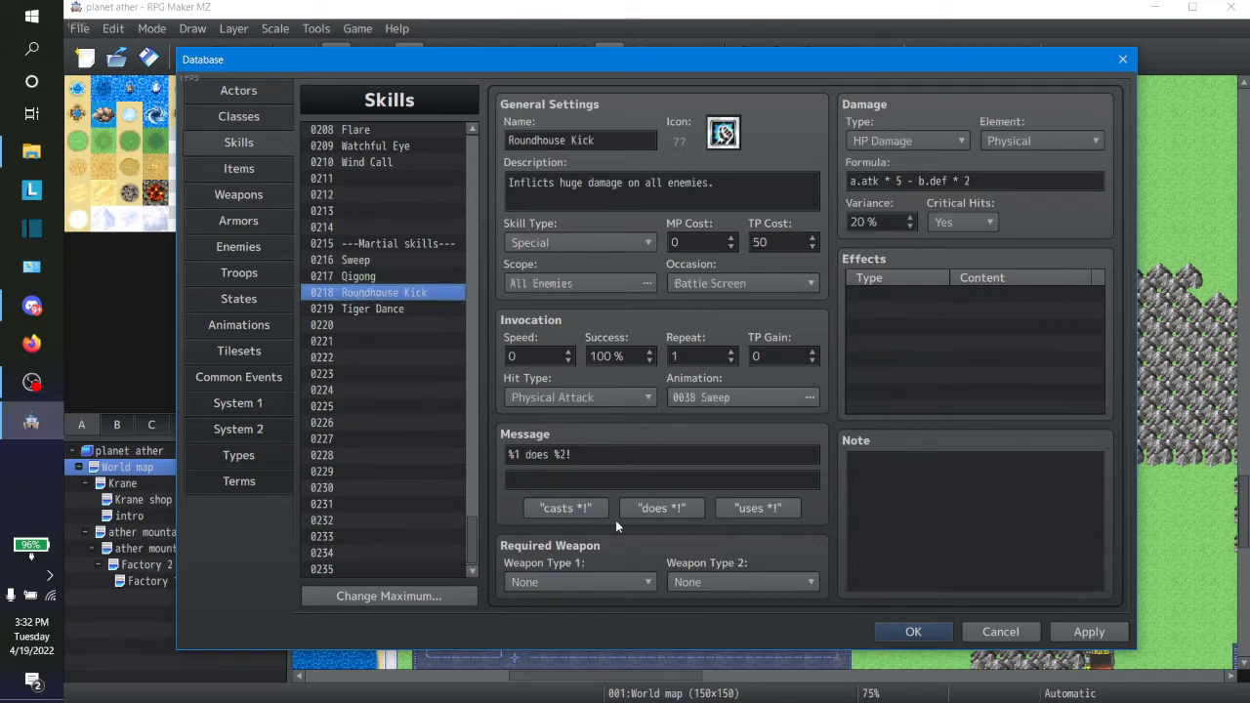
key(Up)
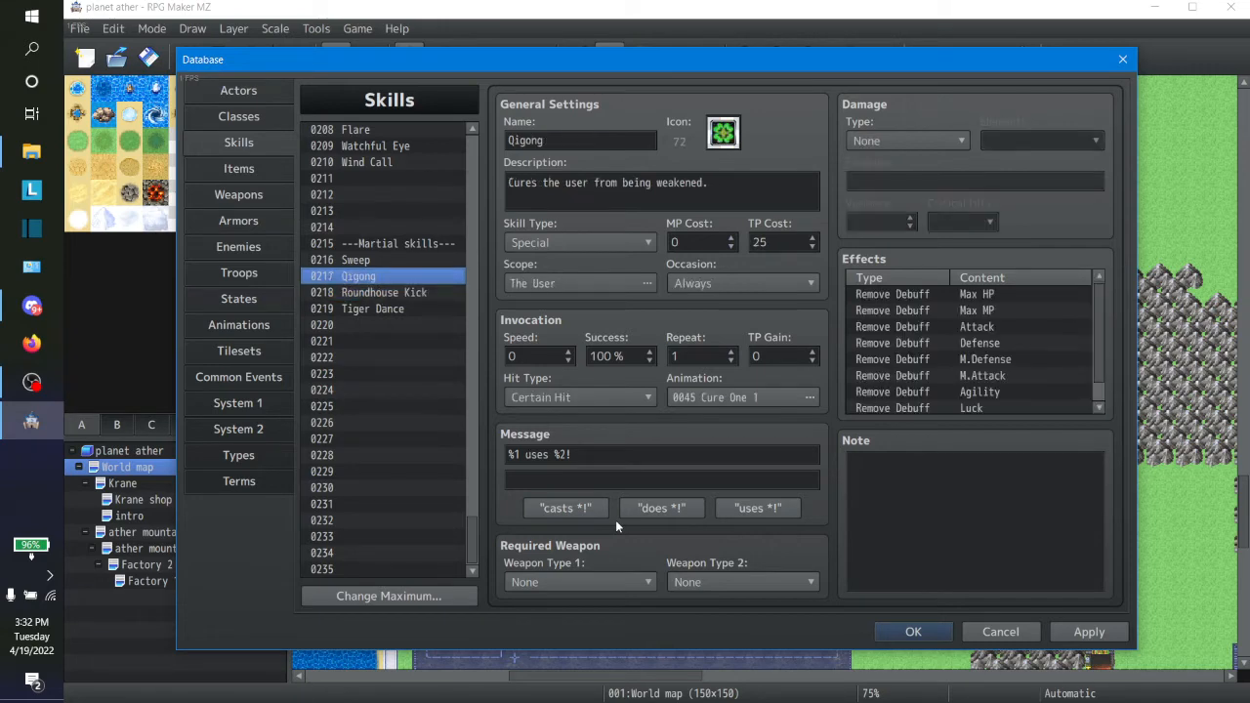
Step: Go back up through the skill list from Qigong to Quake II, checking the support and elemental spells
key(Up)
key(Up)
key(Up)
key(Up)
key(Up)
key(Up)
key(Up)
key(Up)
key(Up)
key(Up)
key(Up)
key(Up)
key(Up)
key(Up)
key(Up)
key(Up)
key(Up)
key(Up)
key(Up)
key(Up)
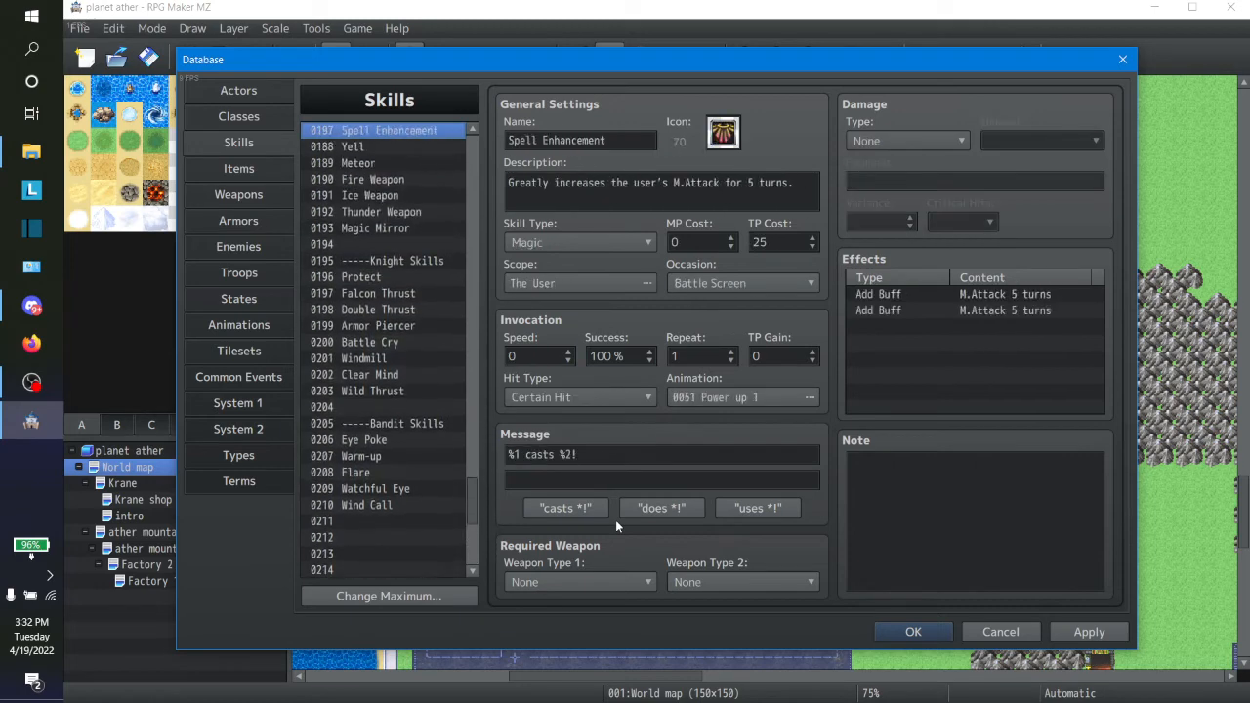
key(Up)
key(Up)
key(Up)
key(Up)
key(Up)
key(Up)
key(Up)
key(Up)
key(Up)
key(Up)
key(Up)
key(Up)
key(Up)
key(Up)
key(Up)
key(Up)
key(Up)
key(Up)
key(Up)
key(Up)
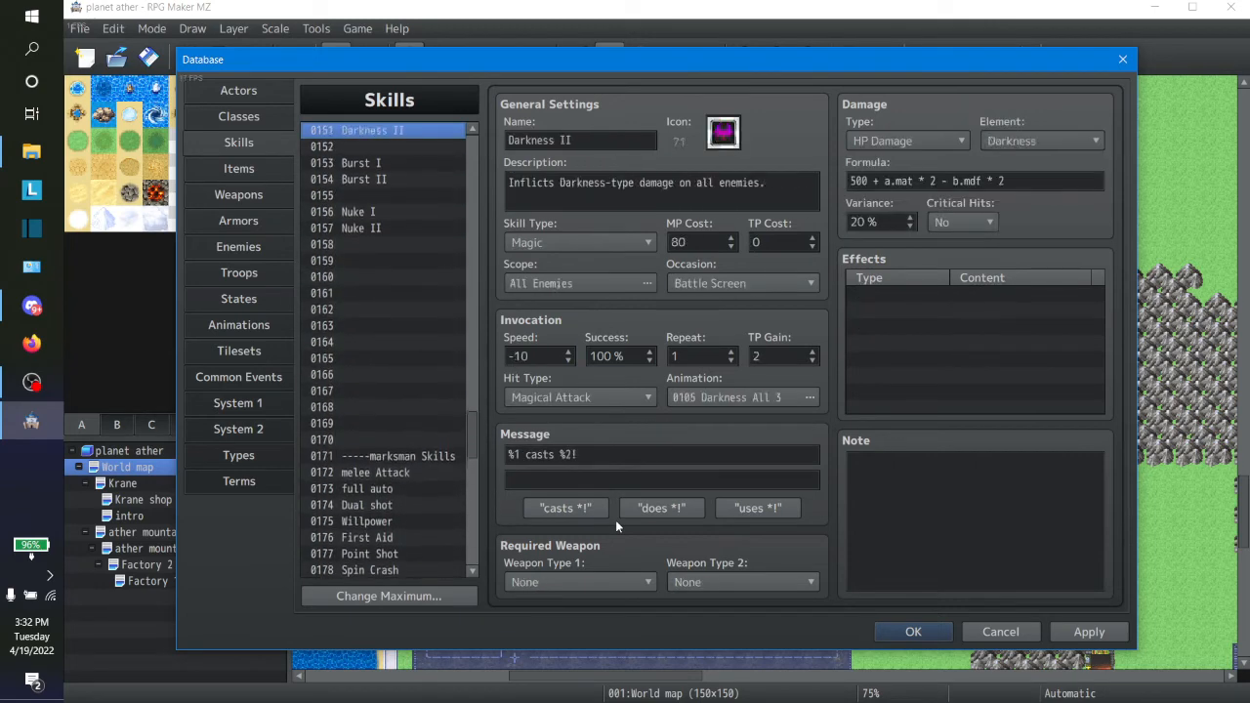
key(Up)
key(Up)
key(Up)
key(Up)
key(Up)
key(Up)
key(Up)
key(Up)
key(Up)
key(Up)
key(Up)
key(Up)
key(Up)
key(Up)
key(Up)
key(Up)
key(Up)
key(Up)
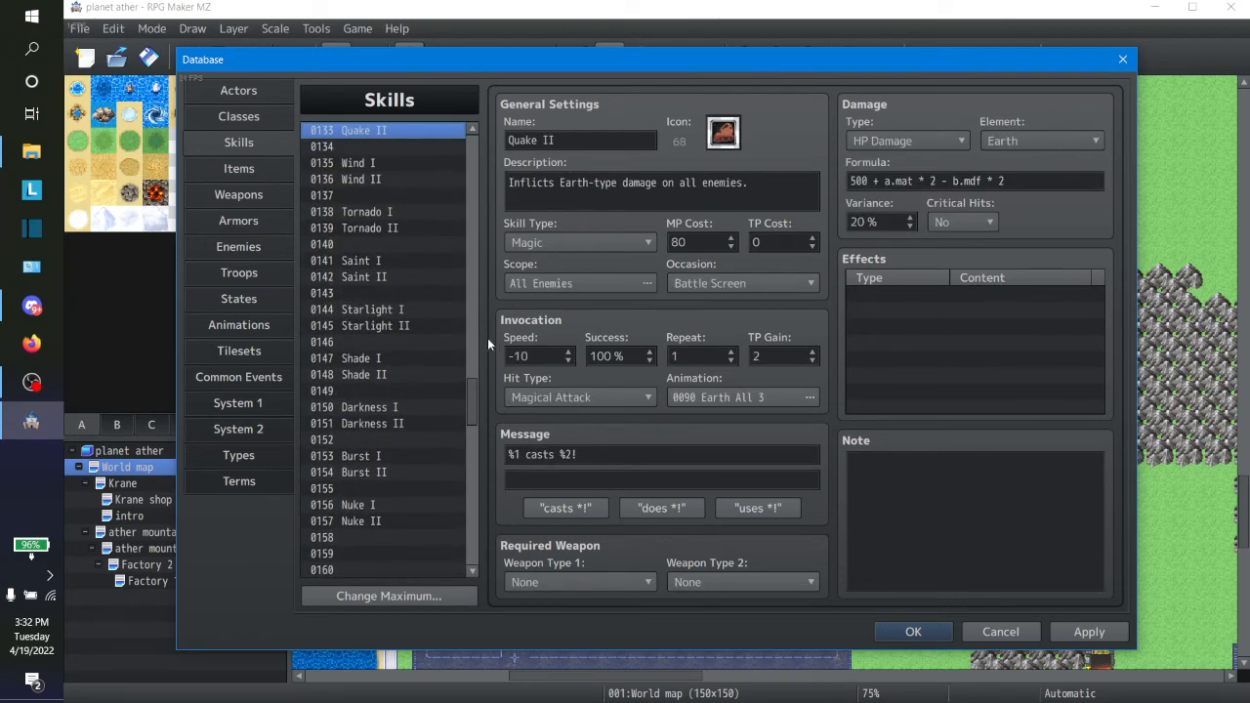
Step: Review the learnable skills of all four classes, checking Magic Barrier for the Magic medic and Spell Enhancement and Magic Mirror for the Magic Grenader
click(241, 90)
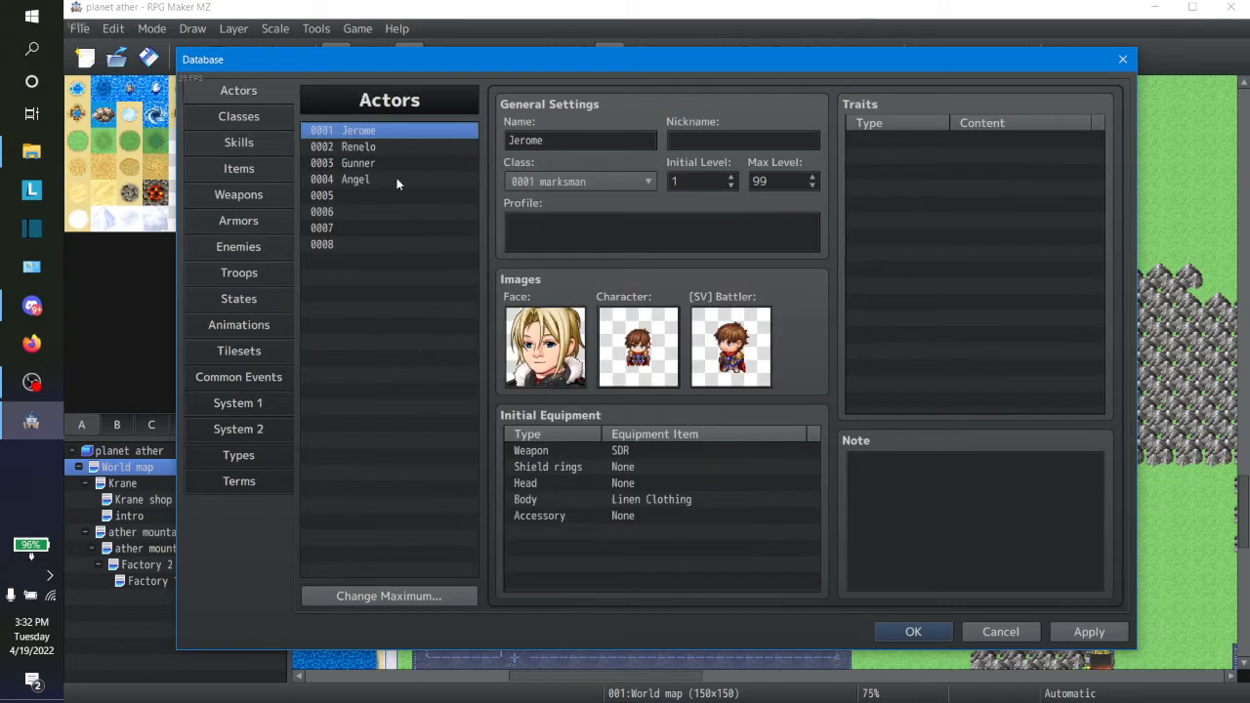
click(260, 115)
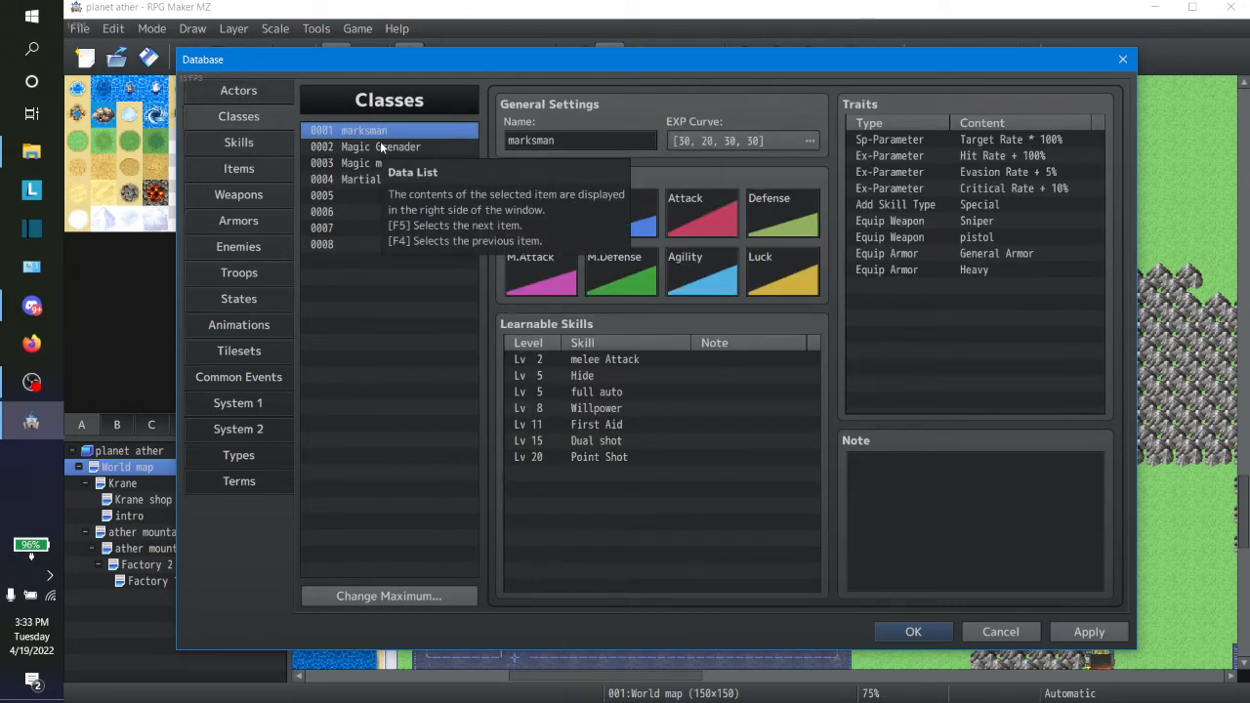
click(382, 166)
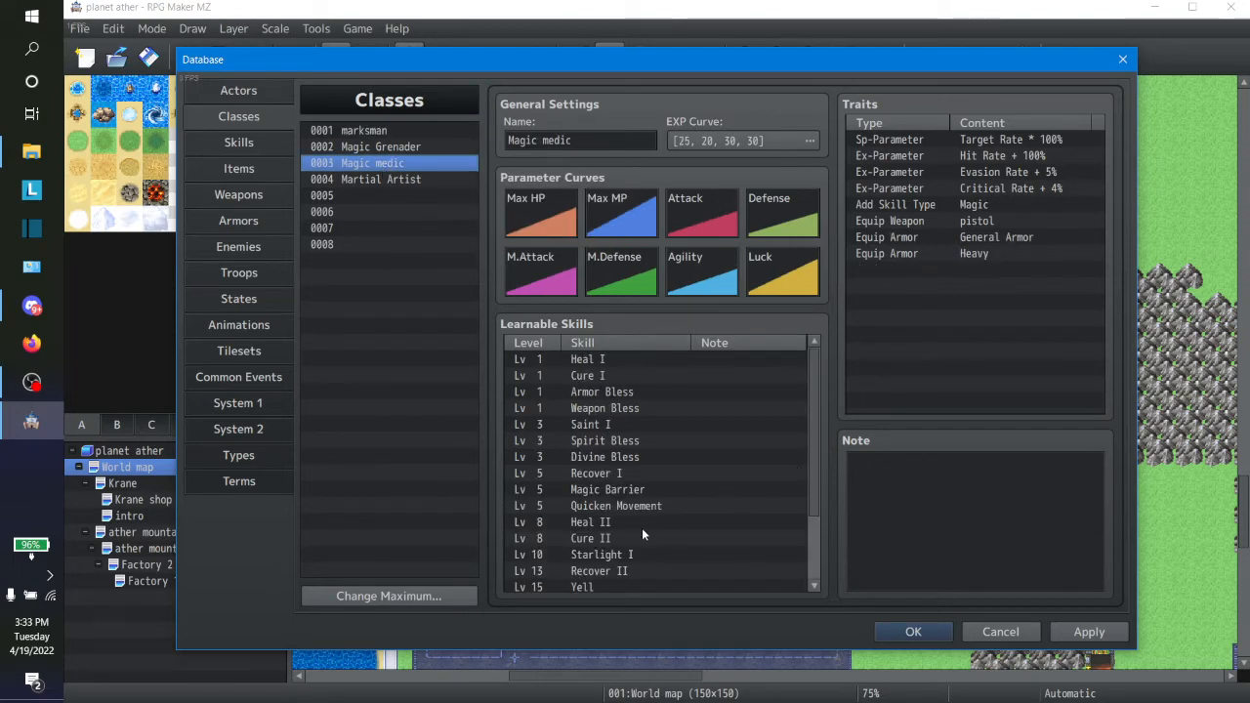
click(625, 493)
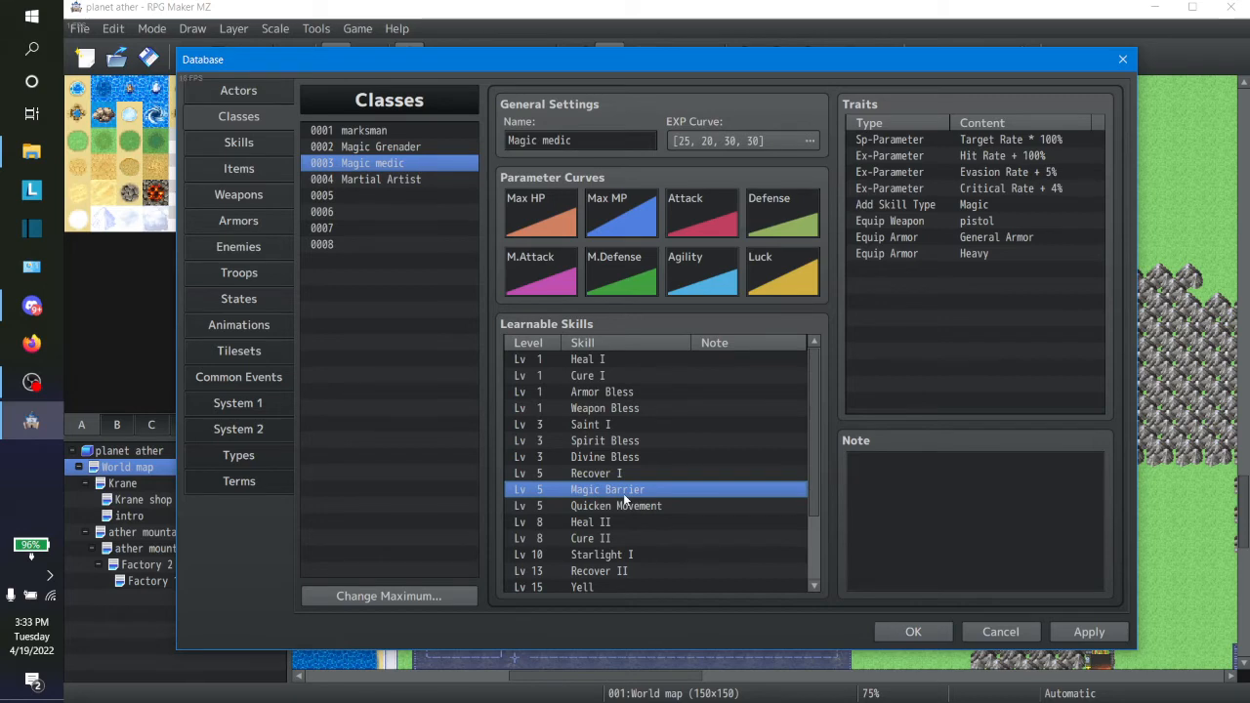
click(403, 182)
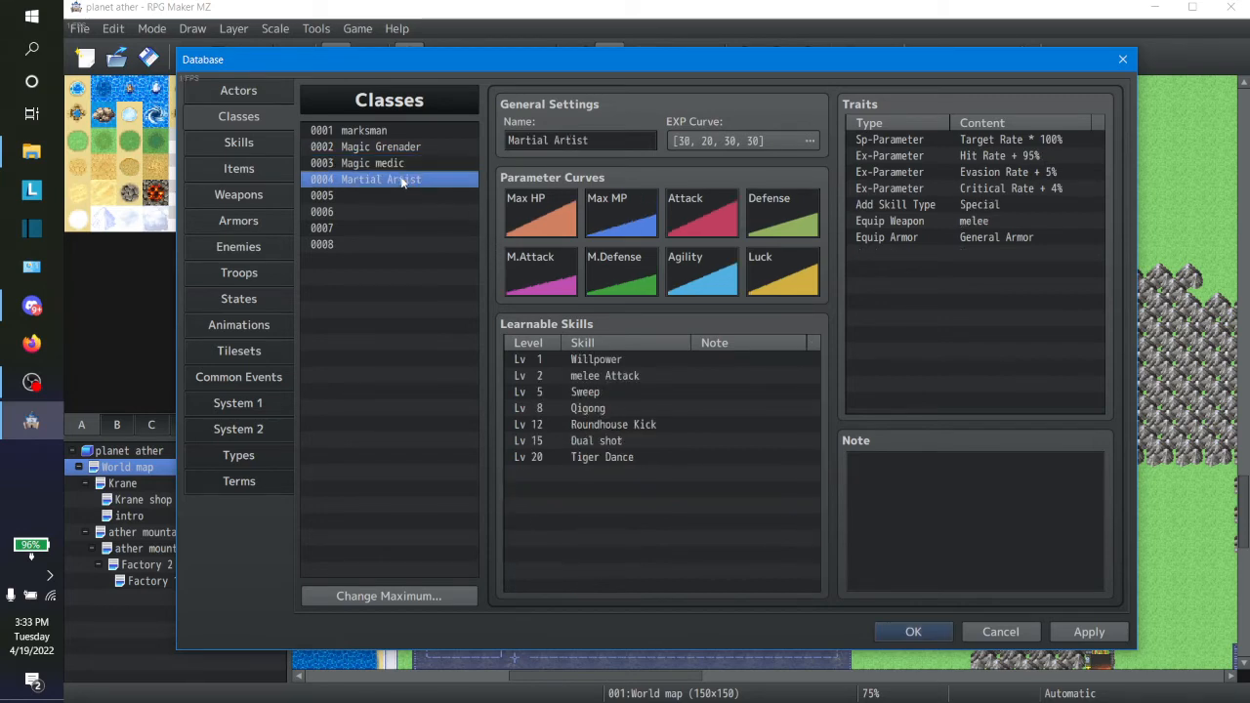
click(392, 149)
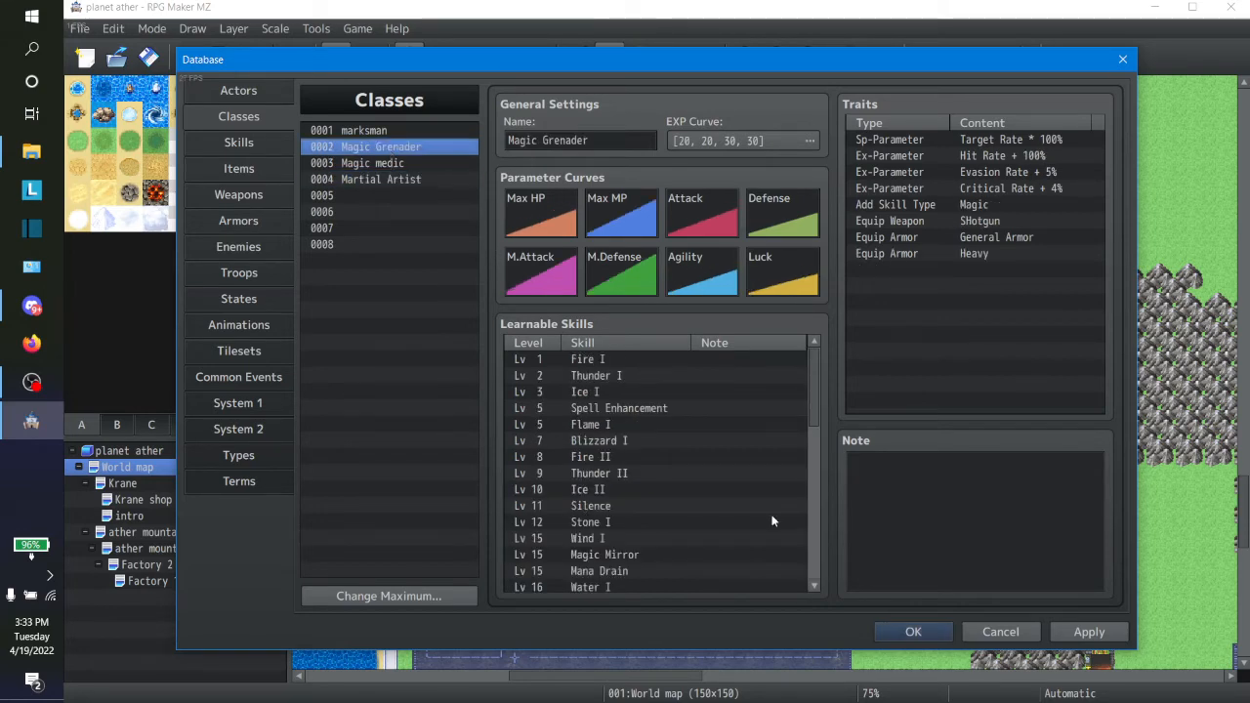
click(683, 411)
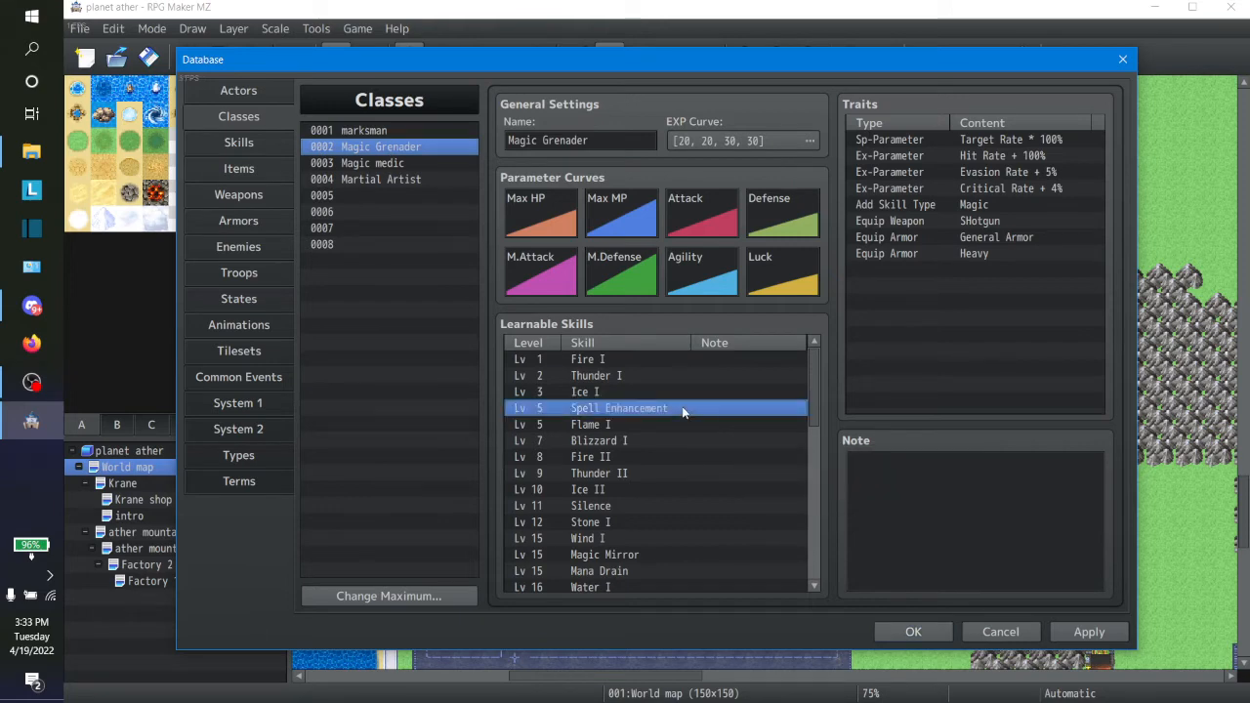
click(649, 554)
click(385, 163)
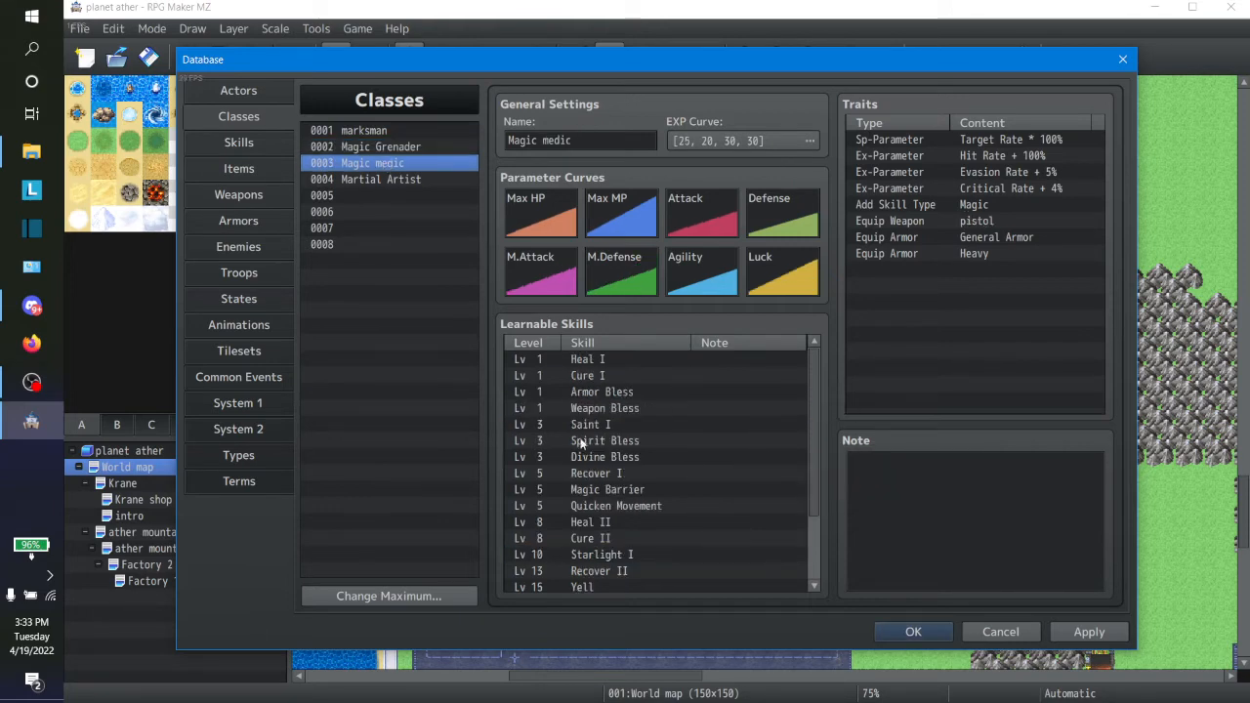
click(635, 491)
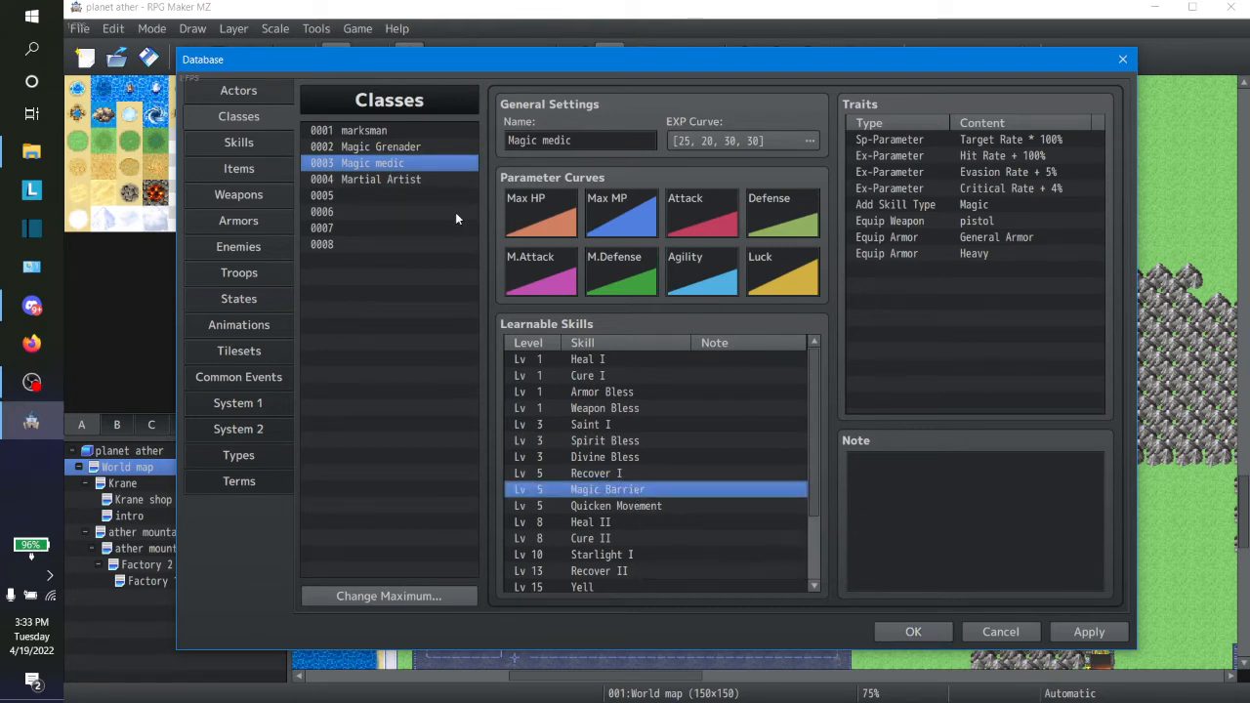
click(396, 147)
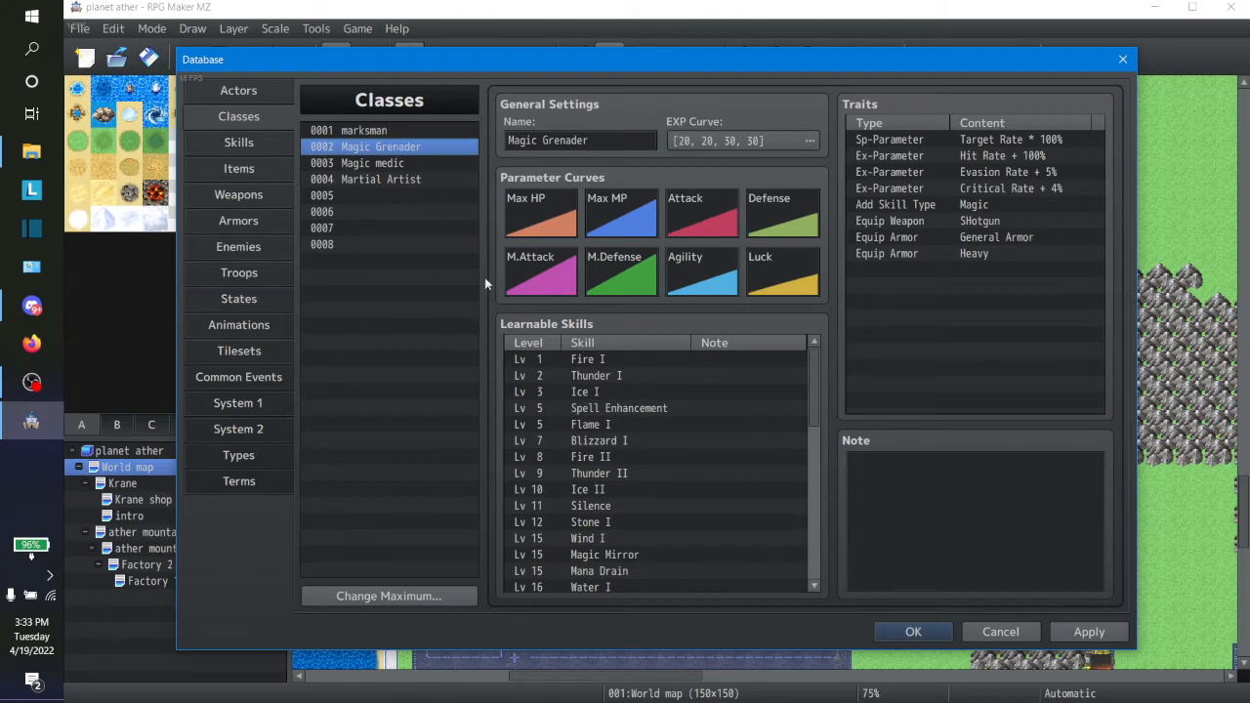
click(350, 131)
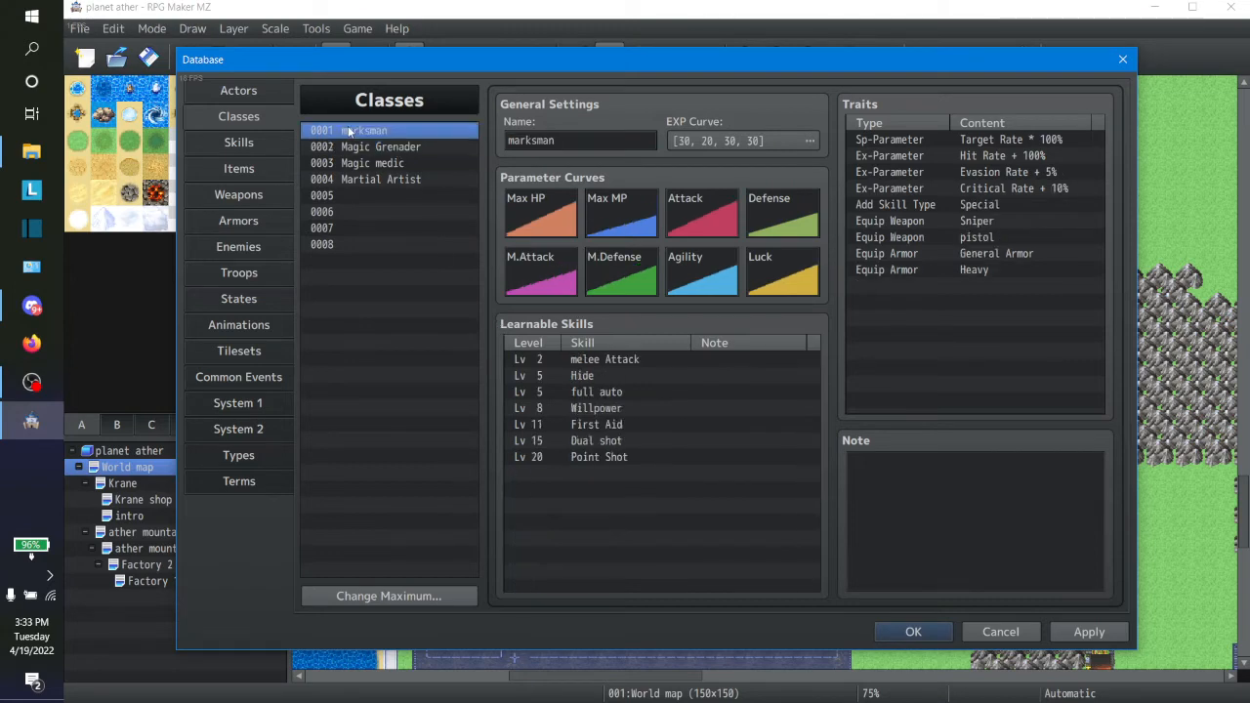
click(360, 179)
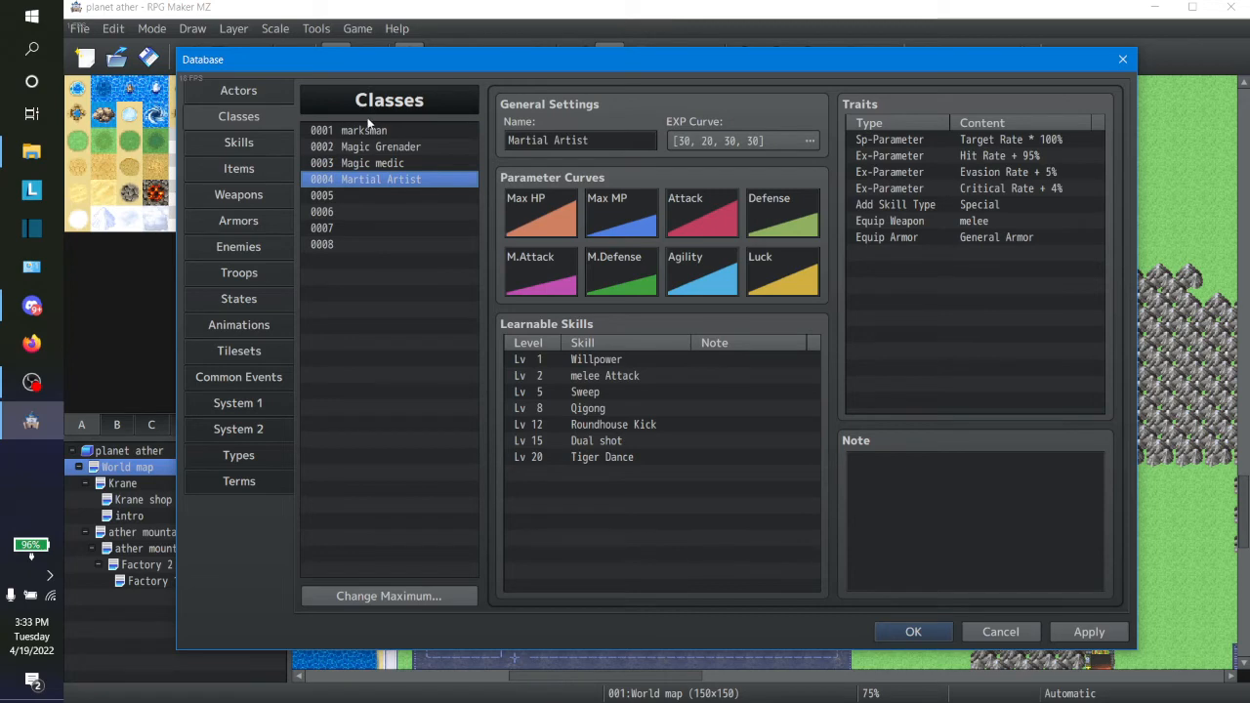
click(366, 132)
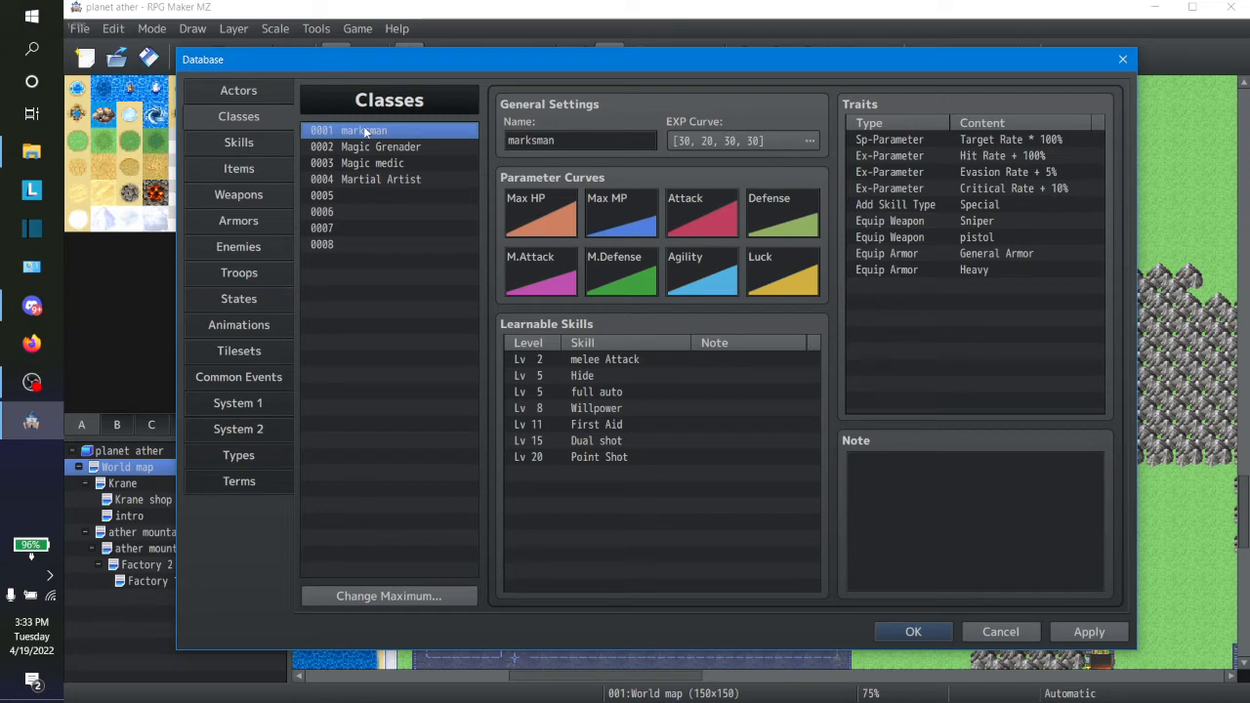
click(549, 473)
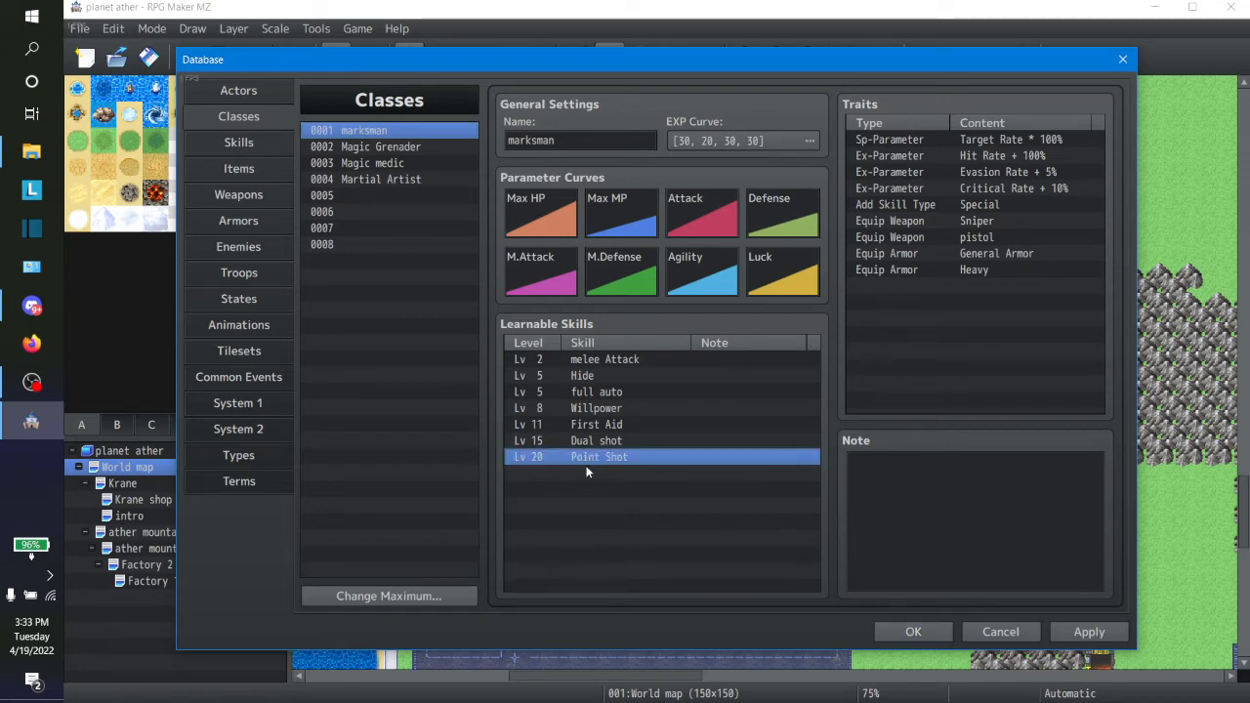
double_click(586, 472)
double_click(668, 430)
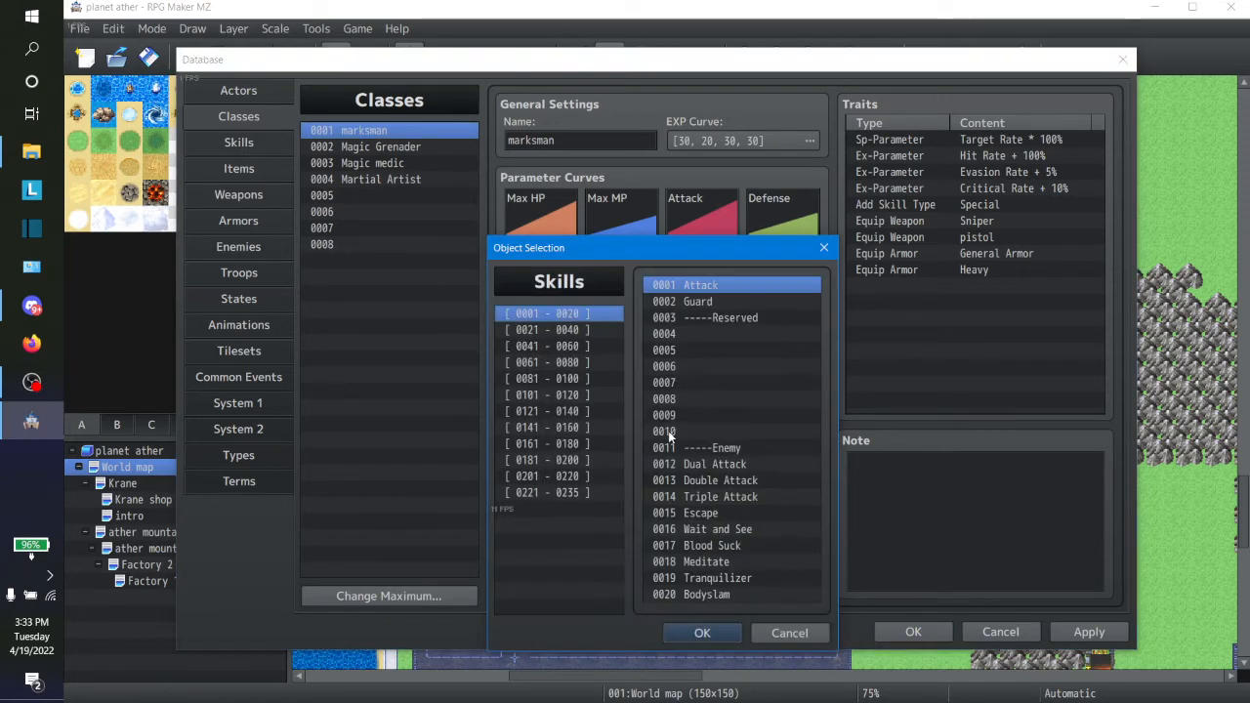
click(597, 363)
click(590, 380)
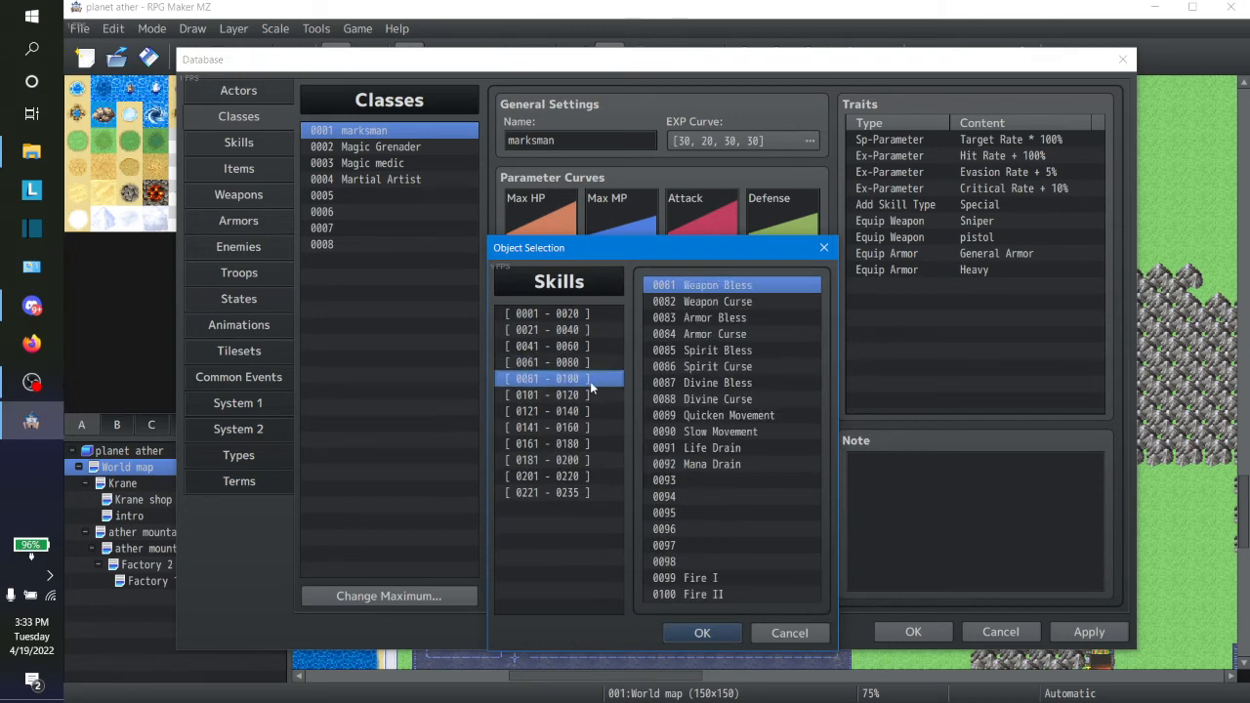
click(588, 397)
click(586, 412)
click(584, 428)
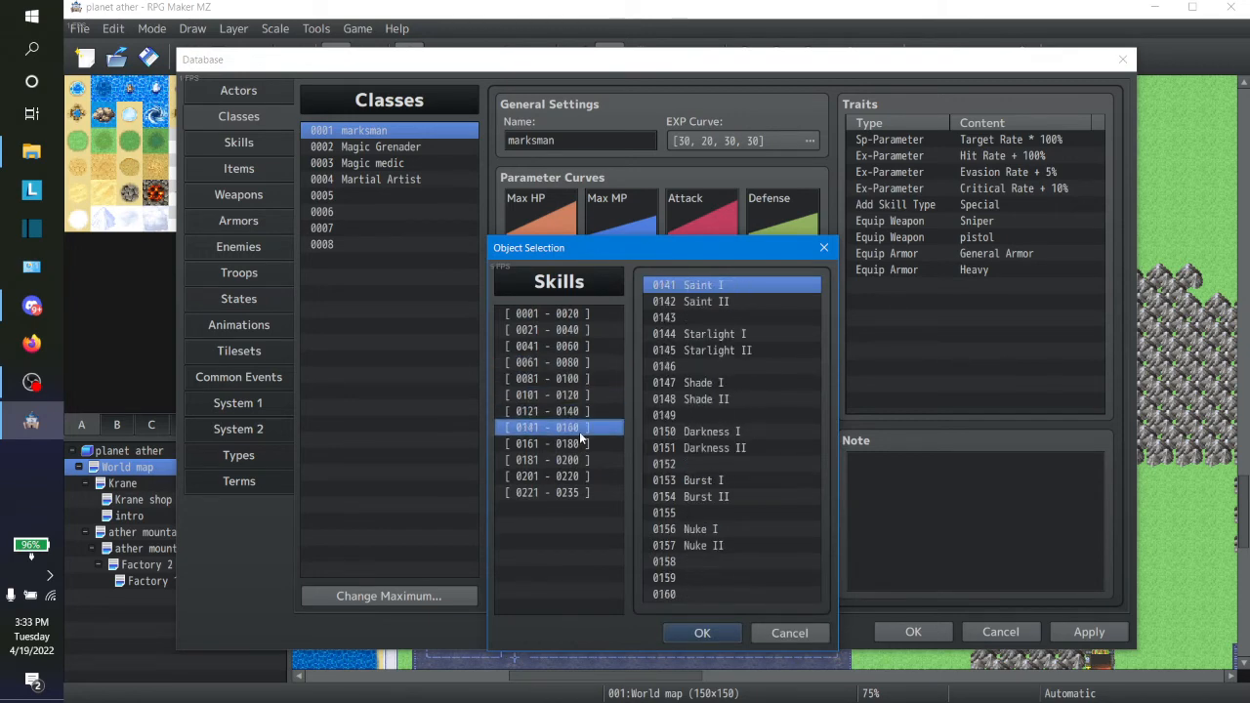
click(582, 443)
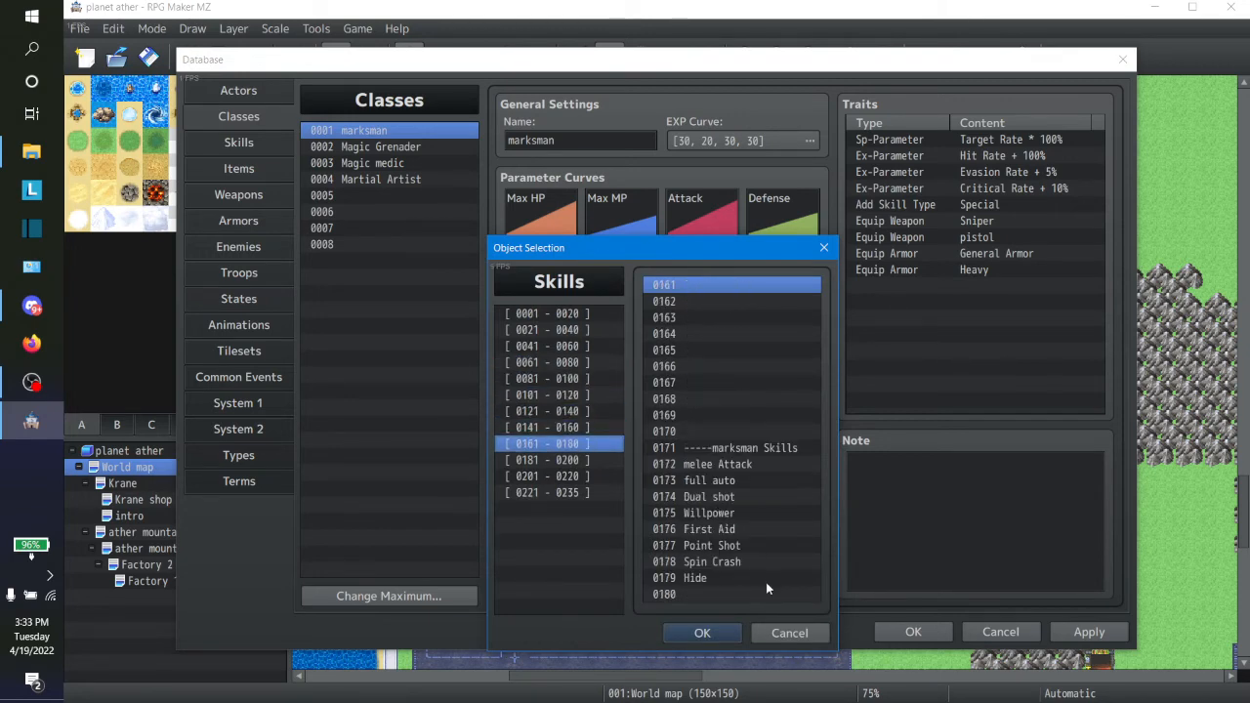
click(593, 457)
click(738, 530)
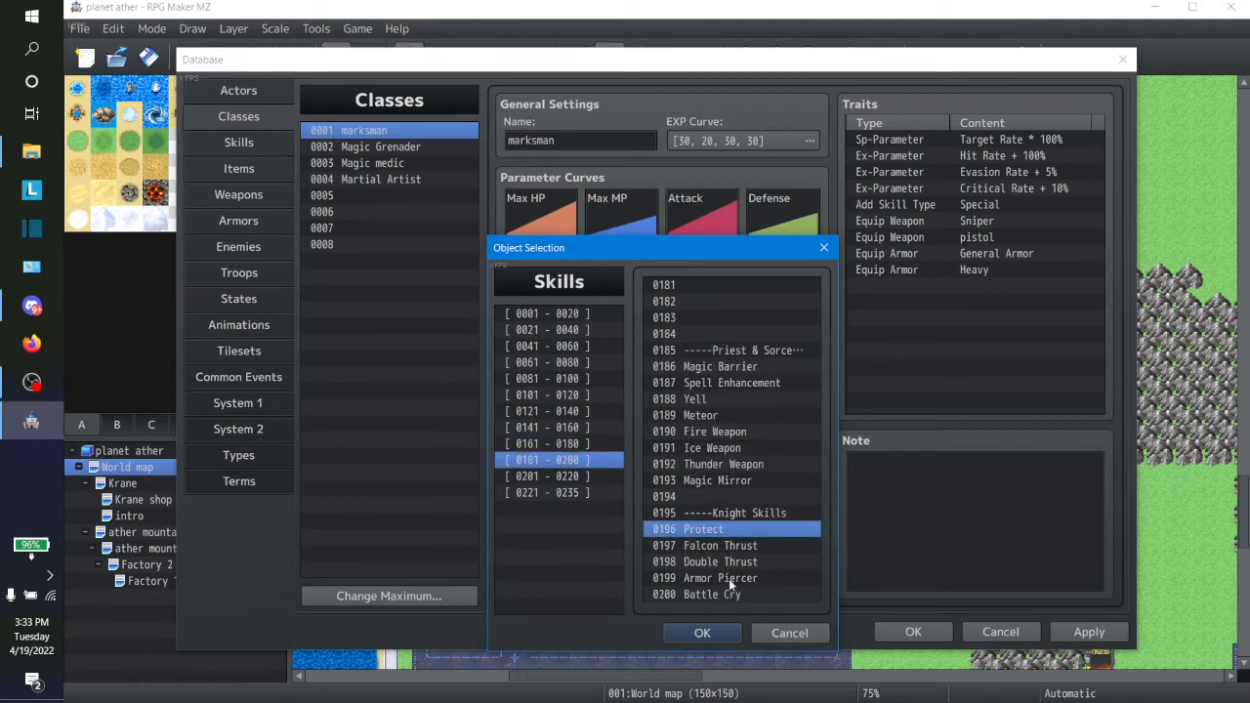
click(779, 633)
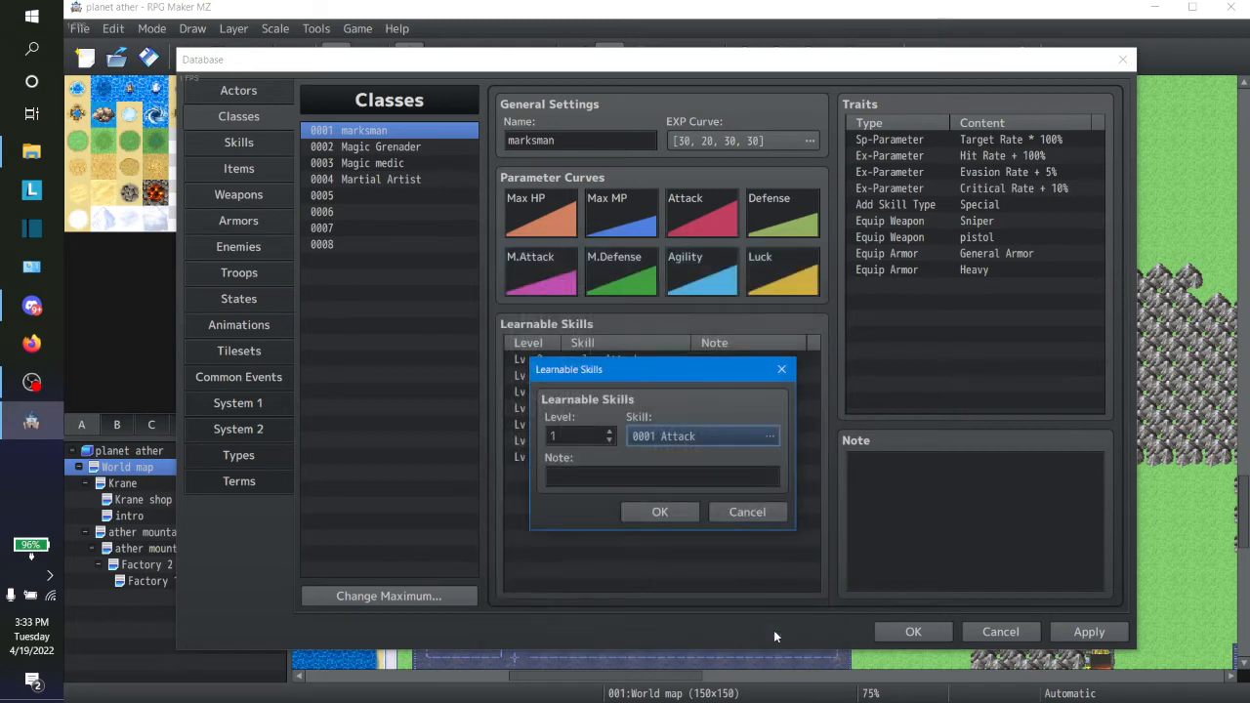
click(731, 513)
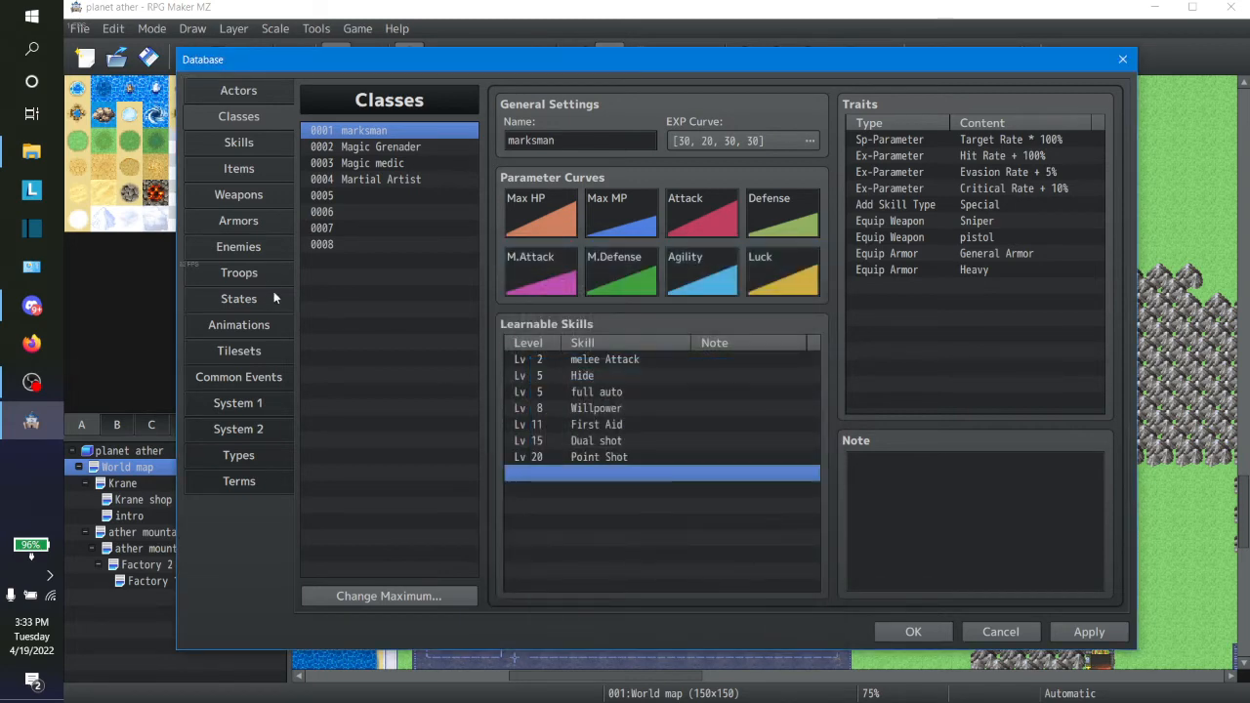
Step: Copy the Knight skill Protect into empty skill slot 0180, below Hide in the marksman skills
click(249, 246)
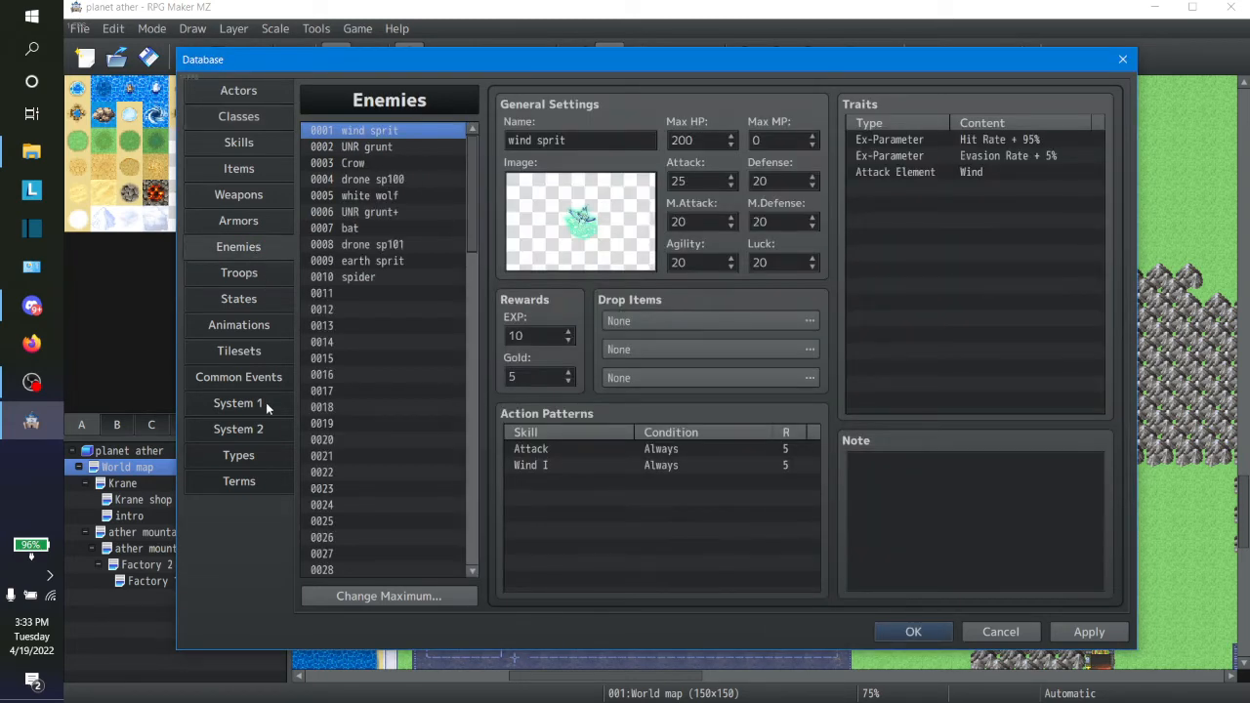
click(259, 329)
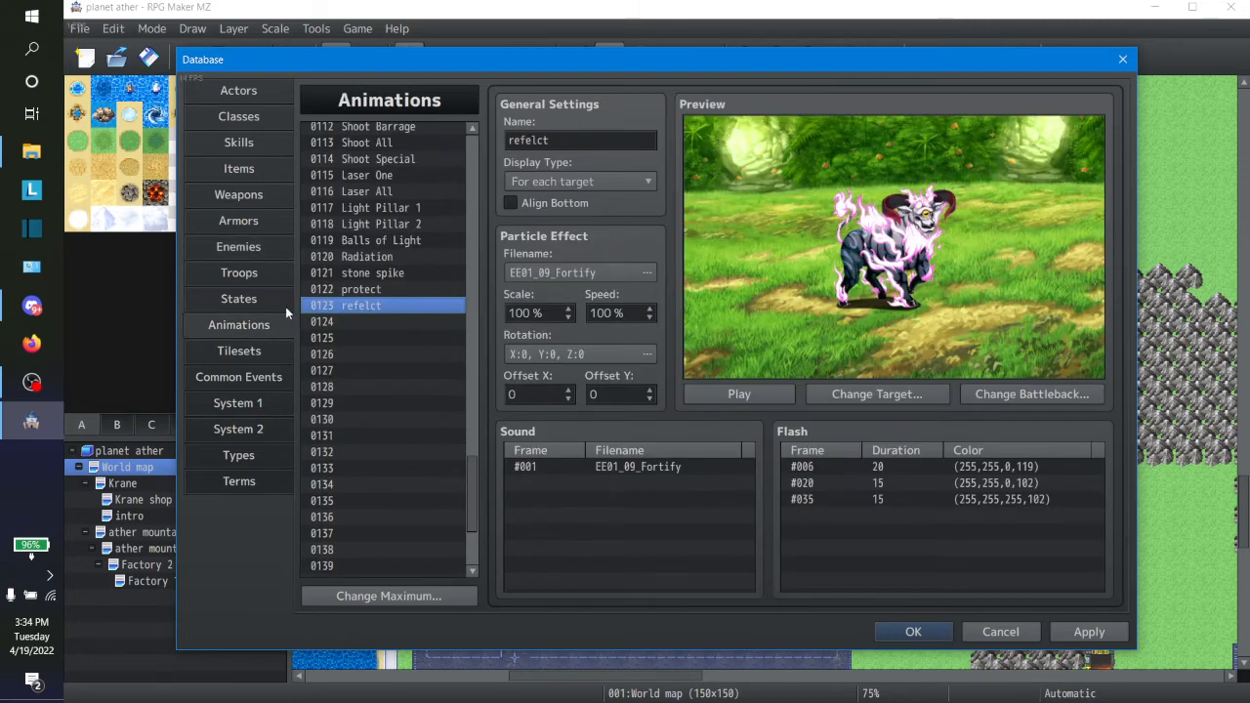
click(250, 144)
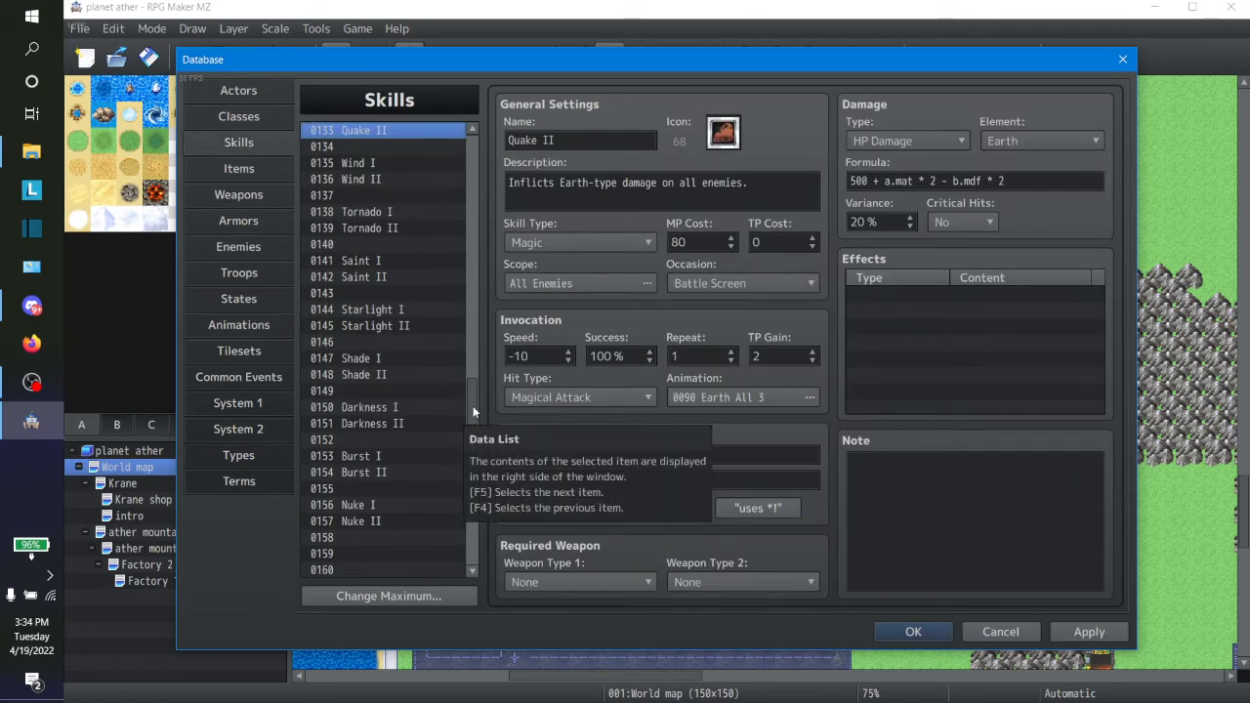
drag(473, 405, 462, 497)
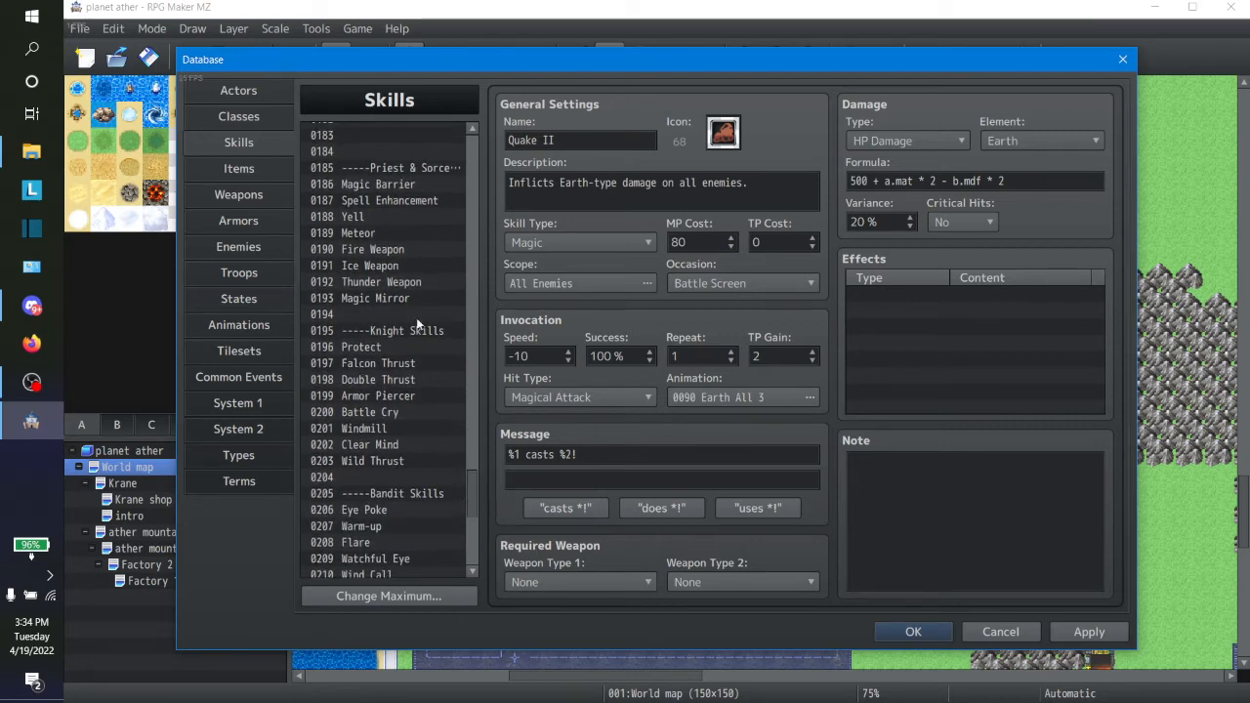
click(391, 352)
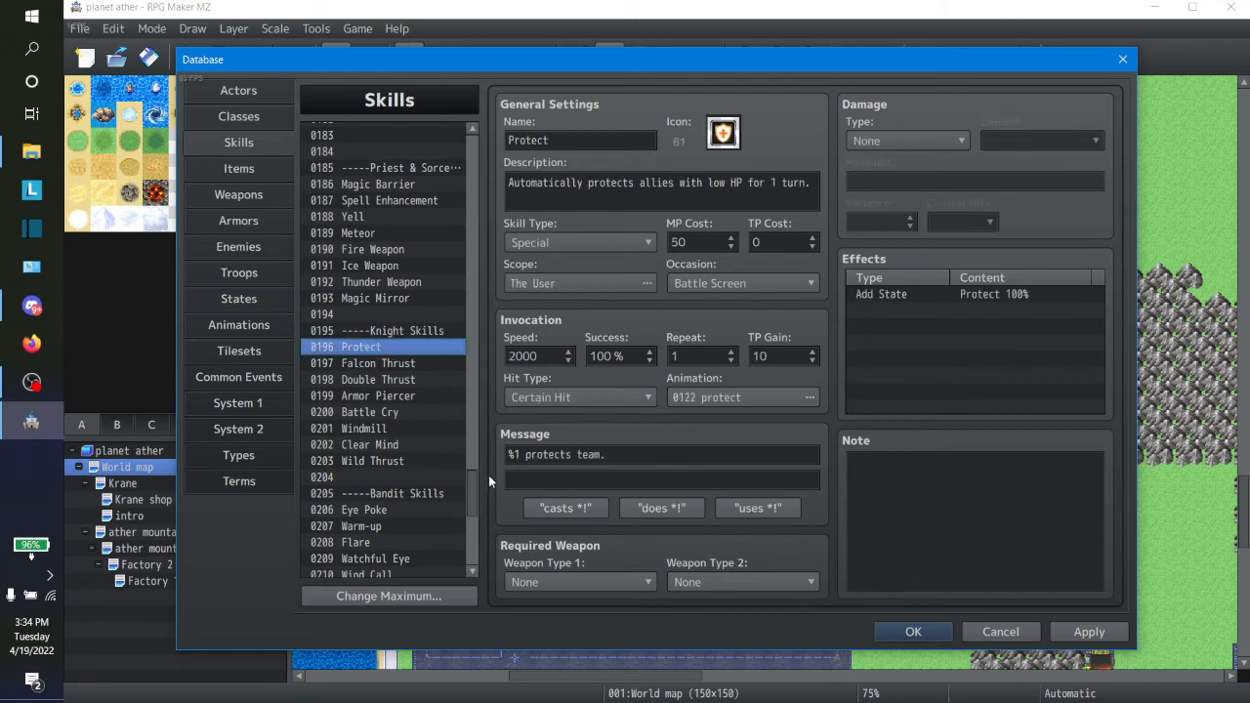
drag(470, 488, 470, 451)
click(360, 367)
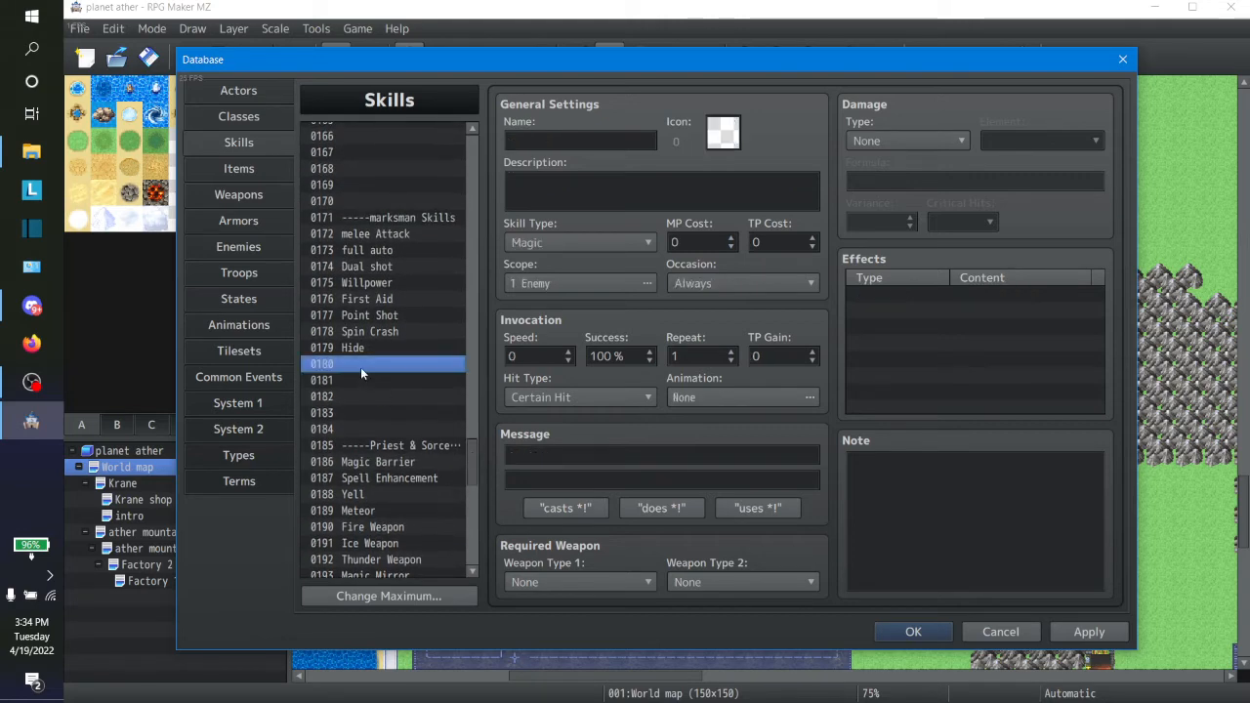
key(ctrl+v)
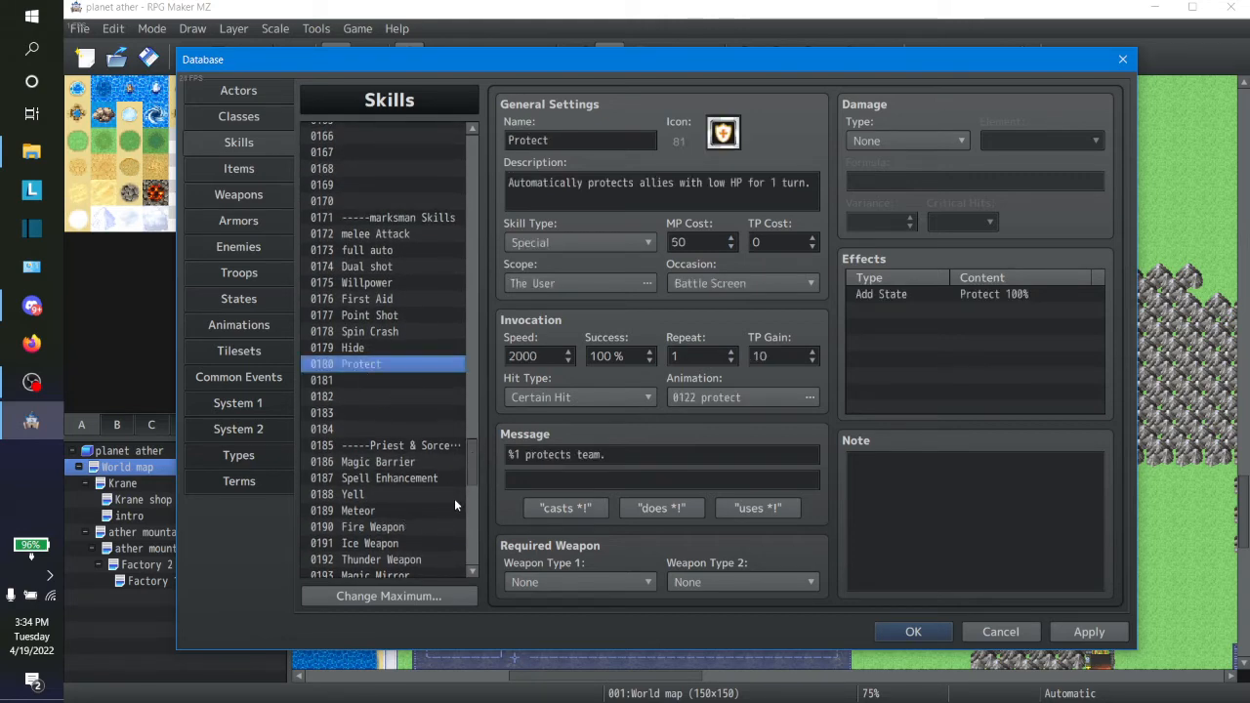
Step: Shift the Knight skills Falcon Thrust through Wild Thrust up one slot, overwriting Protect at 0196, and clear the duplicate Wild Thrust at 0203
scroll(469, 571, down, 2)
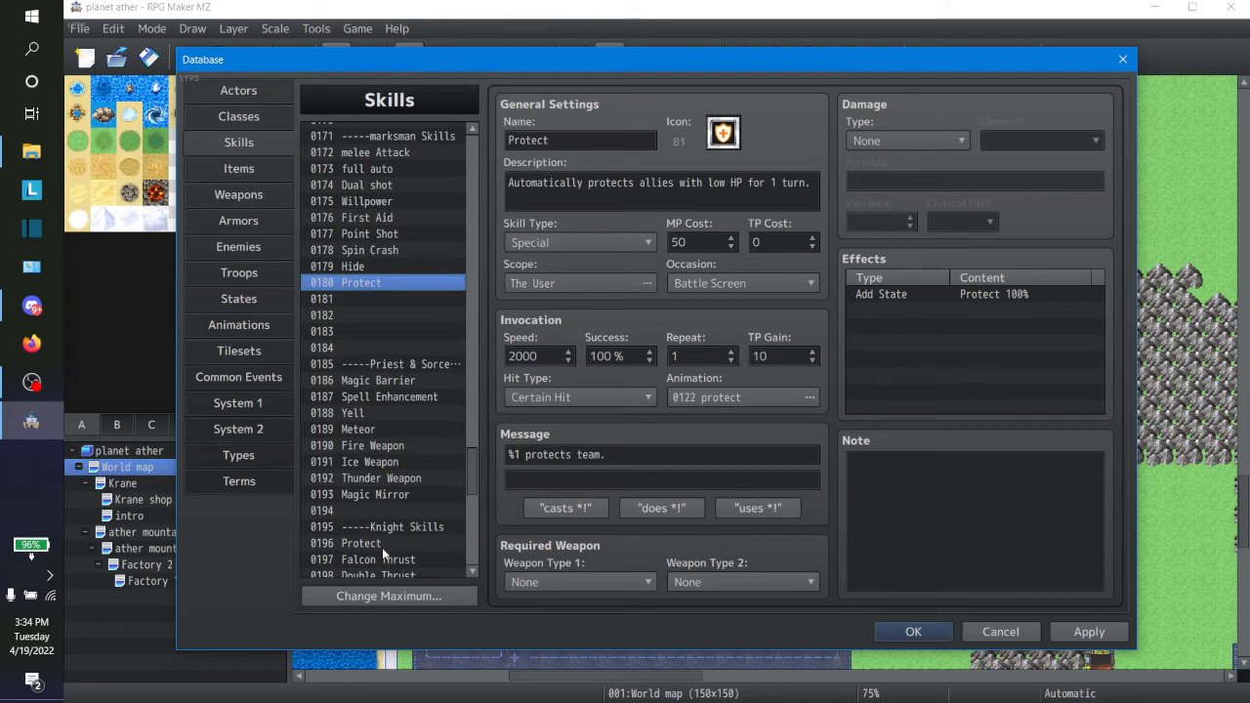
click(381, 547)
key(Down)
key(Down)
key(Down)
key(Down)
key(Down)
key(Down)
key(Down)
key(Down)
key(Down)
key(Down)
key(Down)
key(Down)
key(Down)
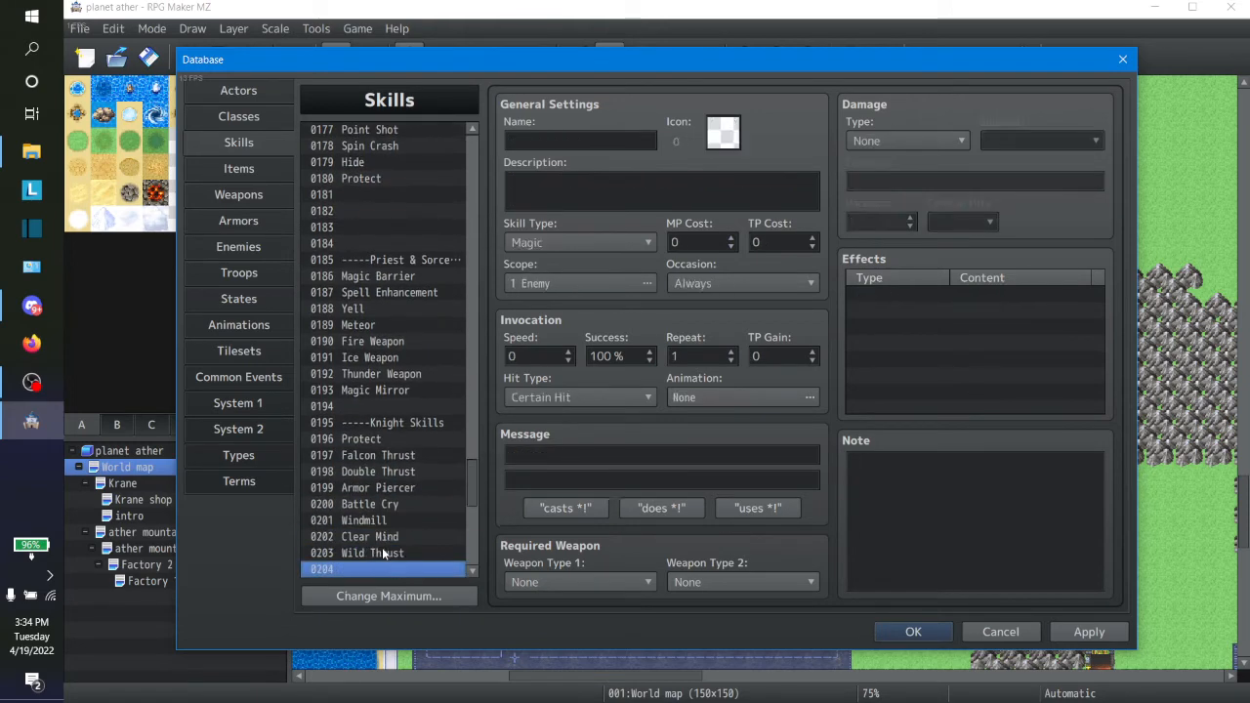
key(Up)
key(Up)
key(Up)
key(Up)
key(Up)
key(Up)
key(Up)
key(Up)
key(Up)
key(Up)
key(Up)
key(Up)
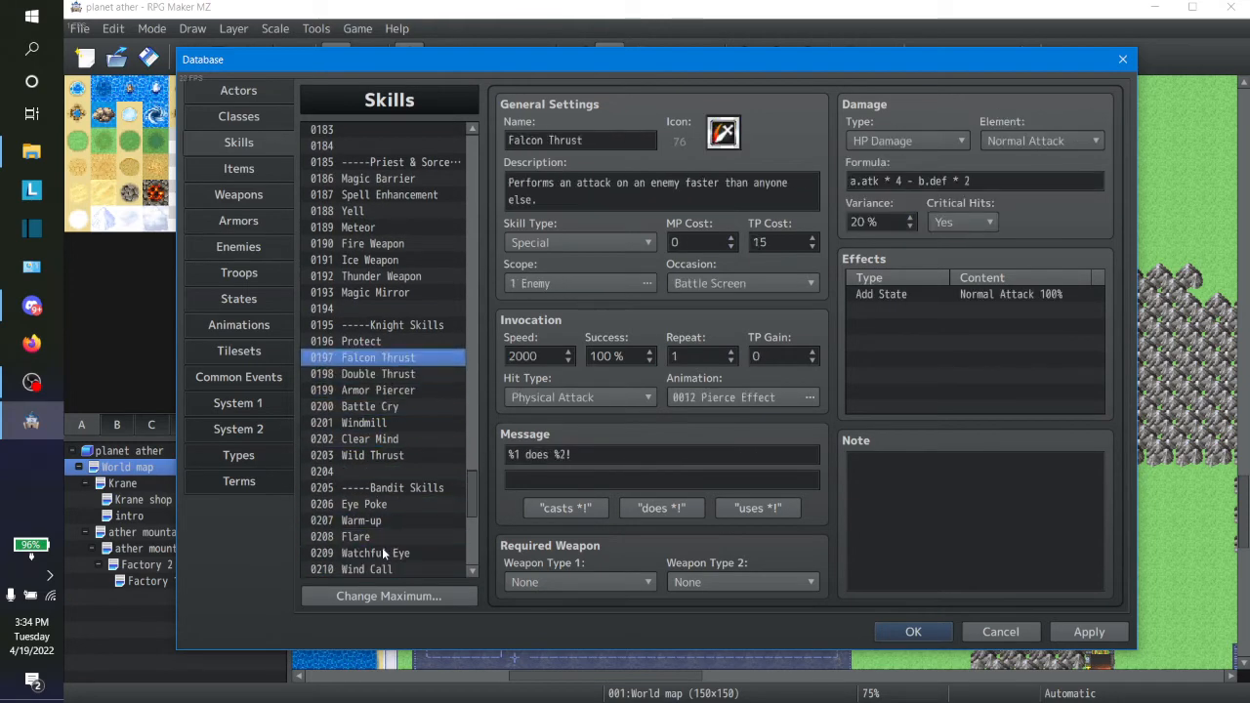
shift+click(392, 455)
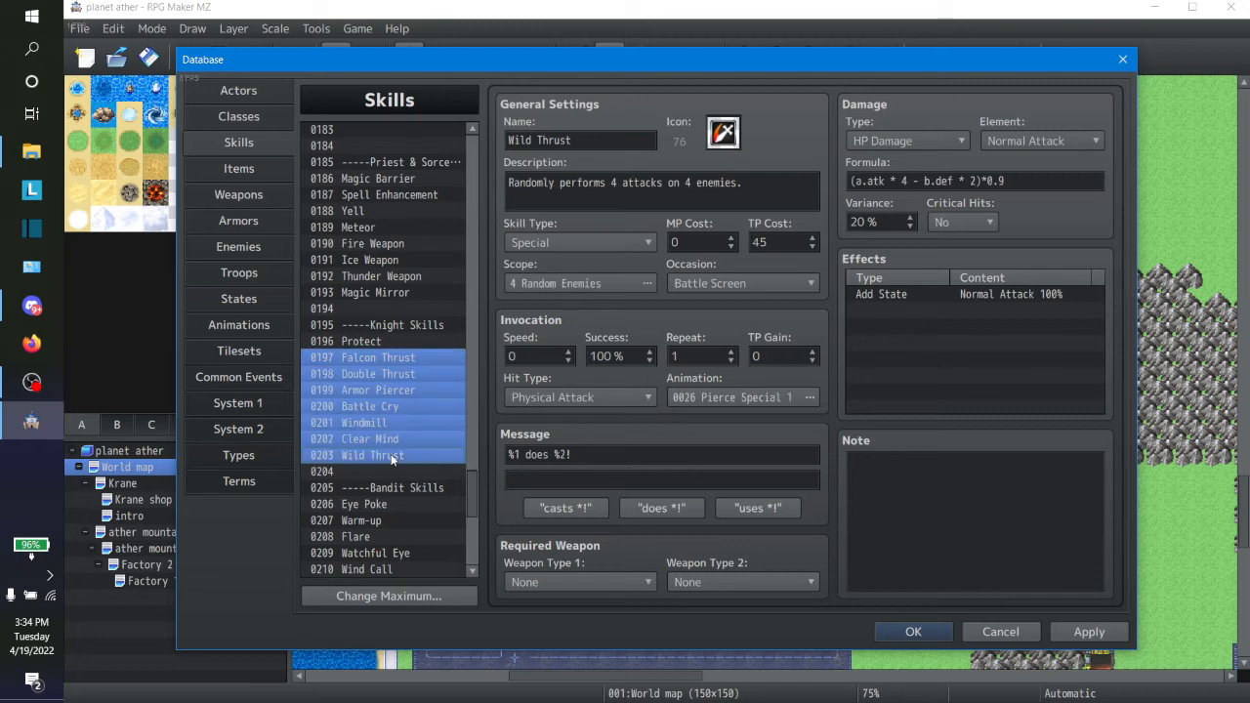
click(362, 342)
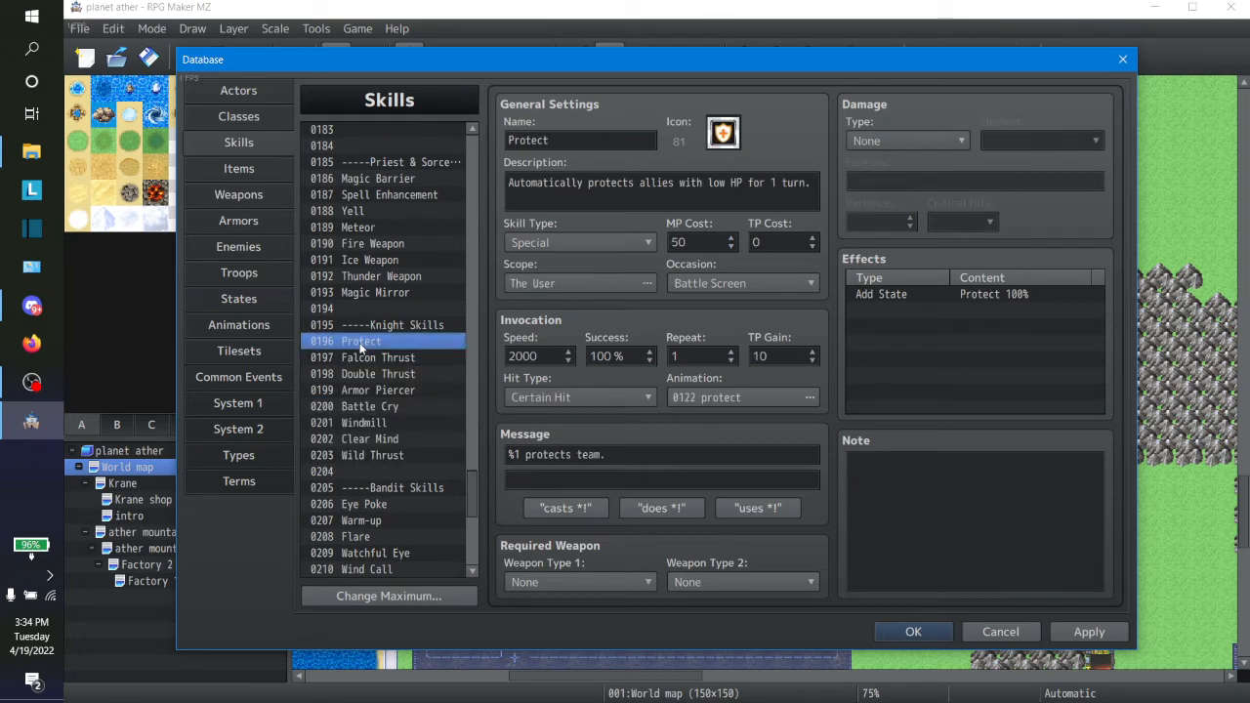
key(ctrl+v)
click(369, 456)
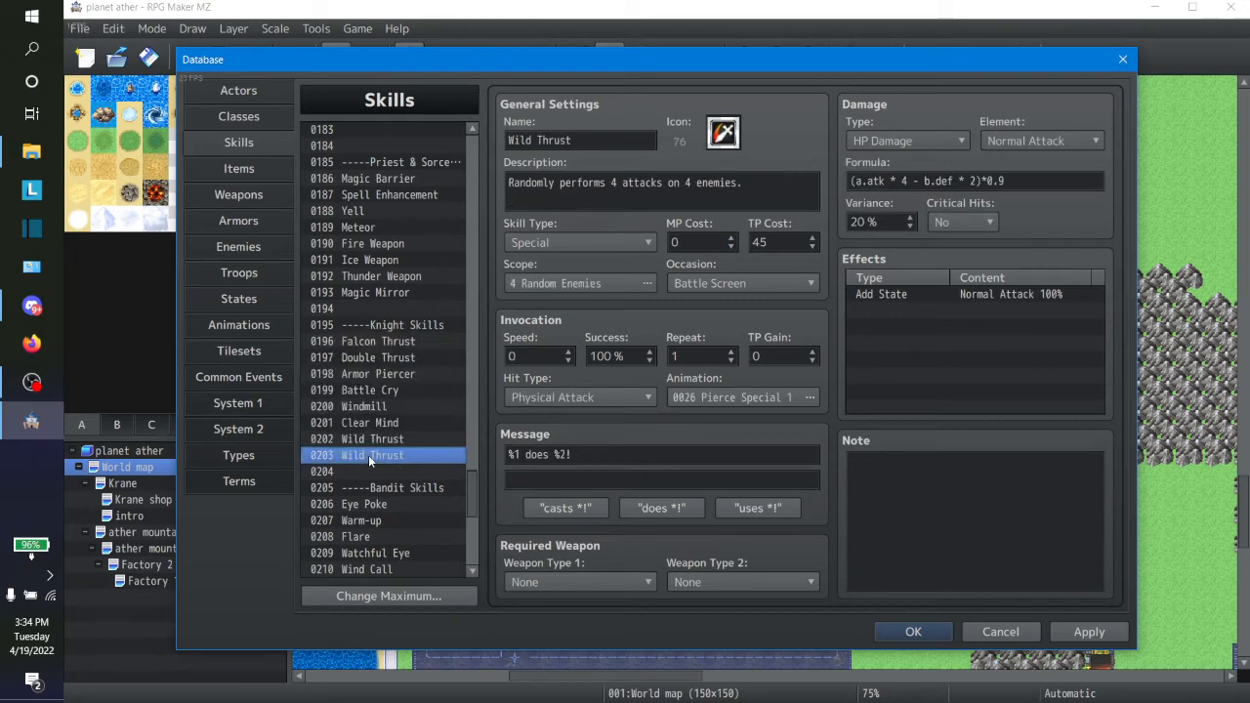
key(Delete)
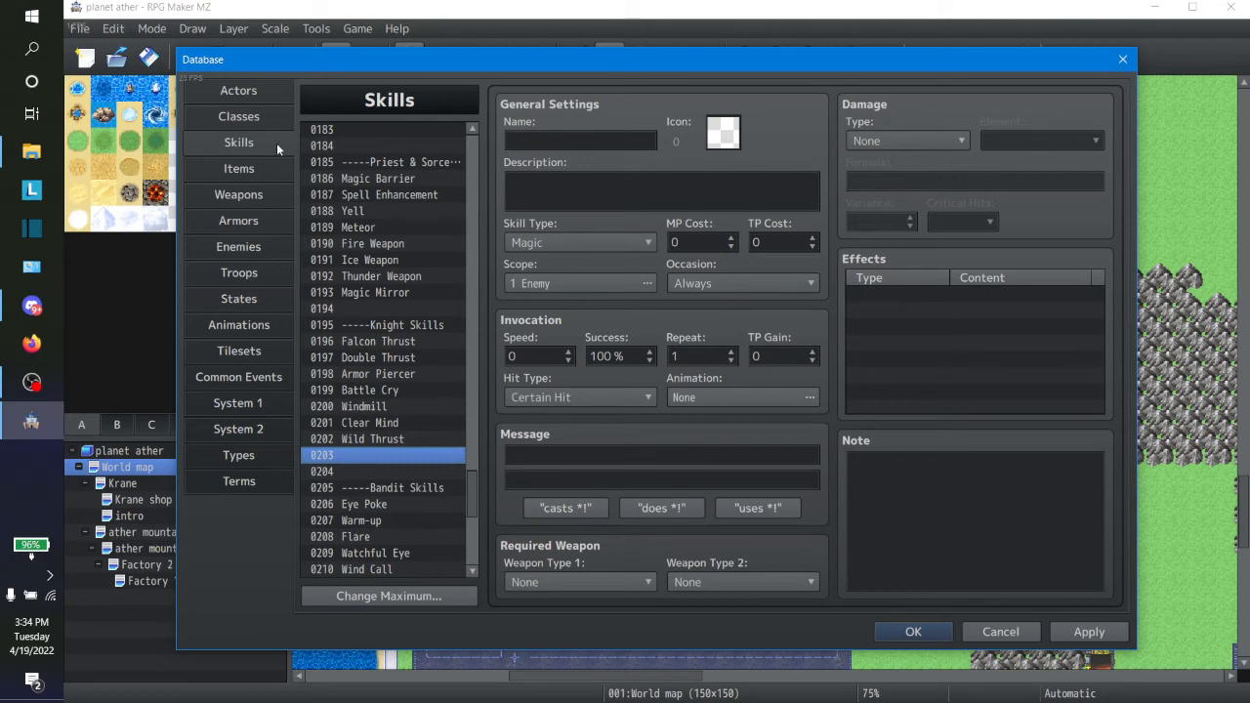
click(262, 354)
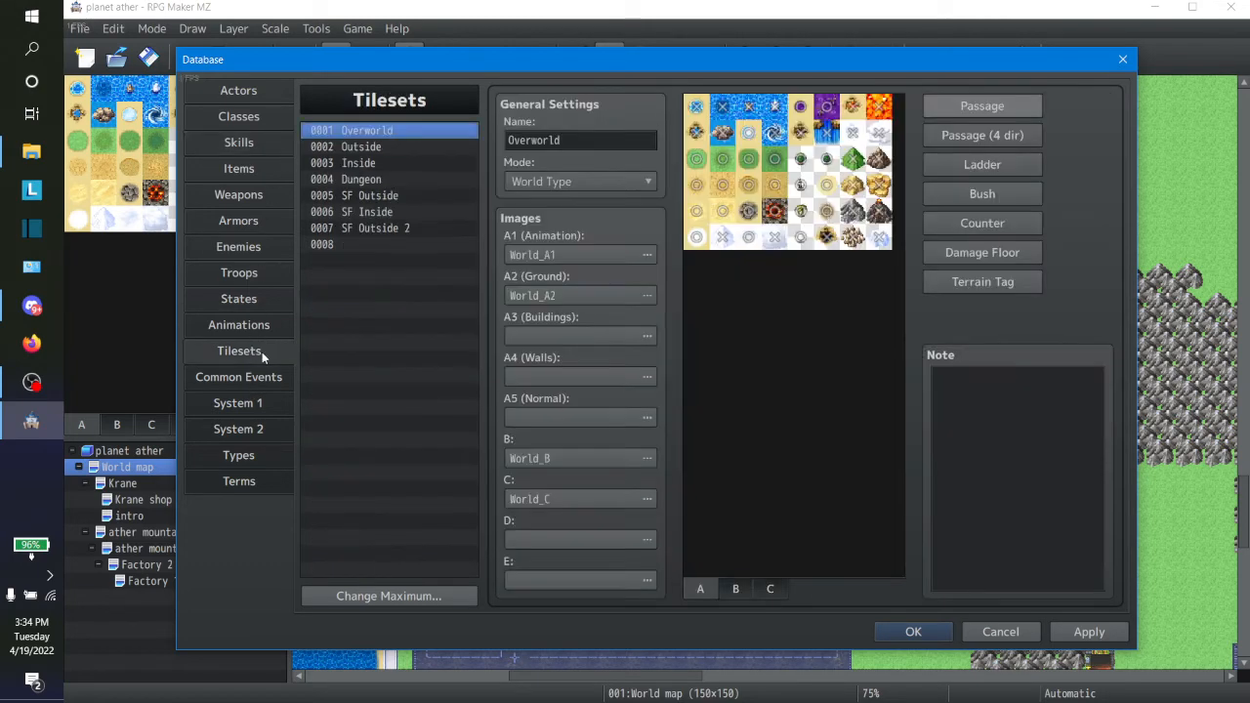
click(265, 325)
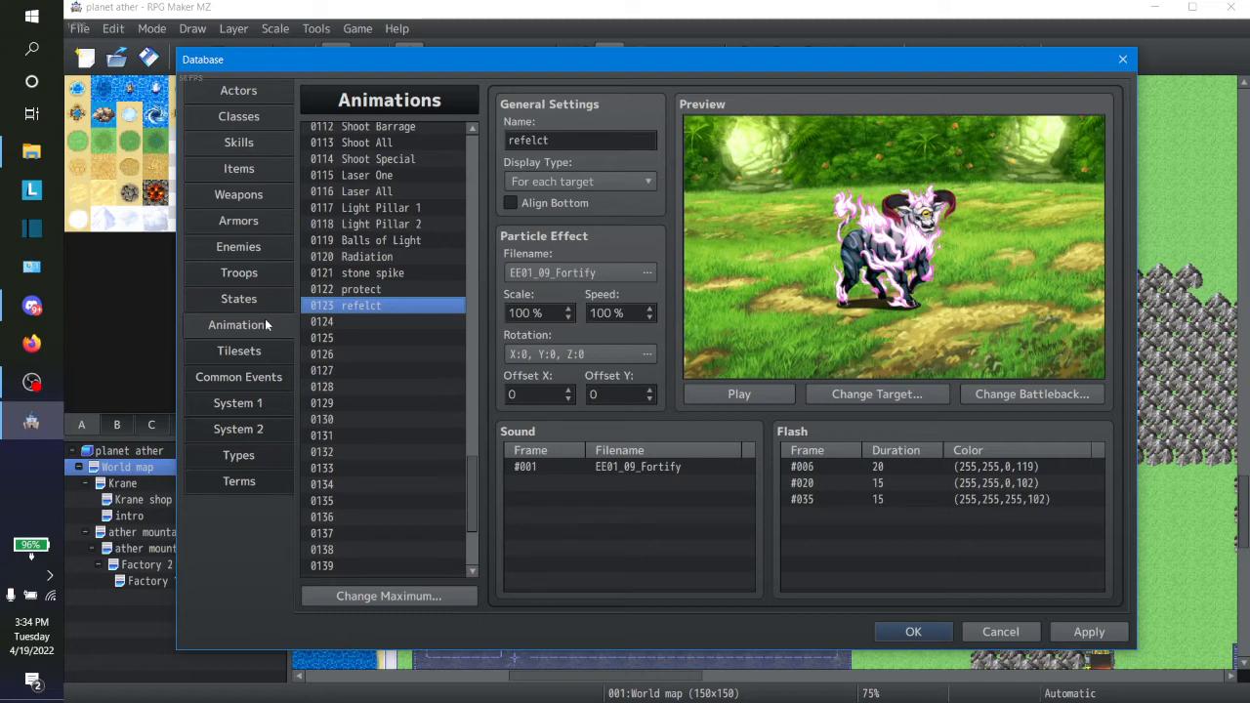
click(258, 146)
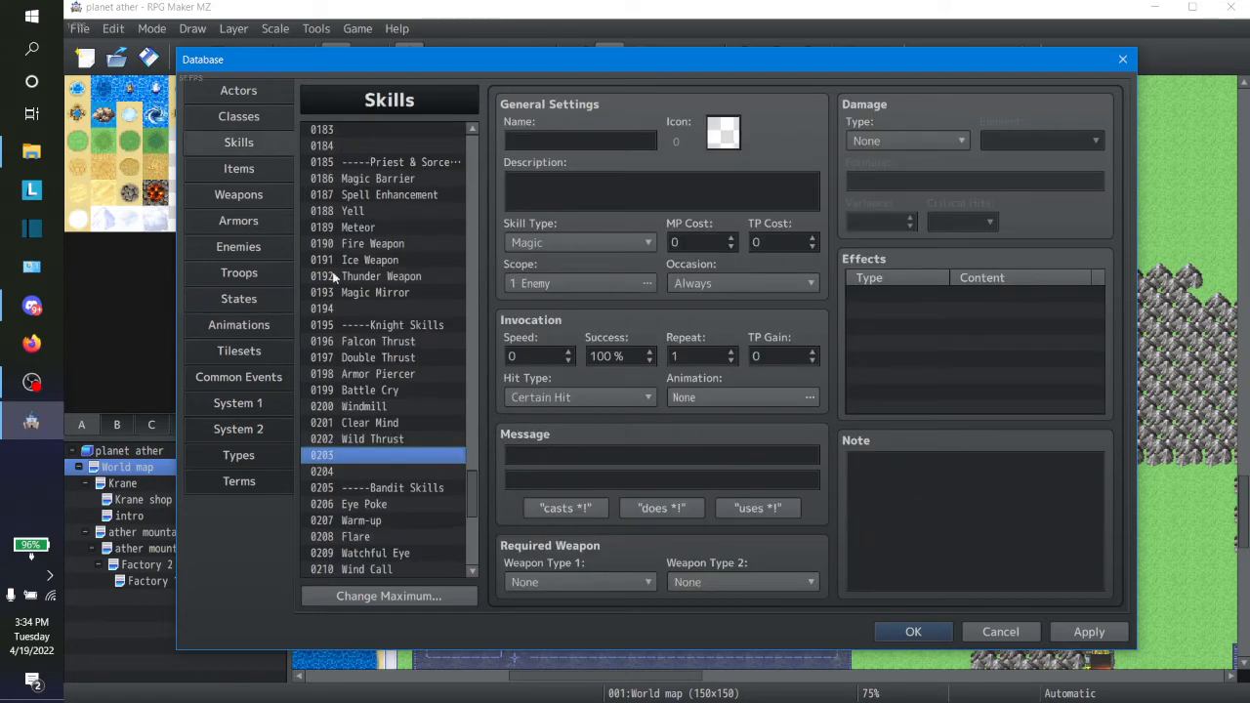
Step: Create a new learnable skill entry for the marksman class and choose skill 0180 Protect for it
click(260, 119)
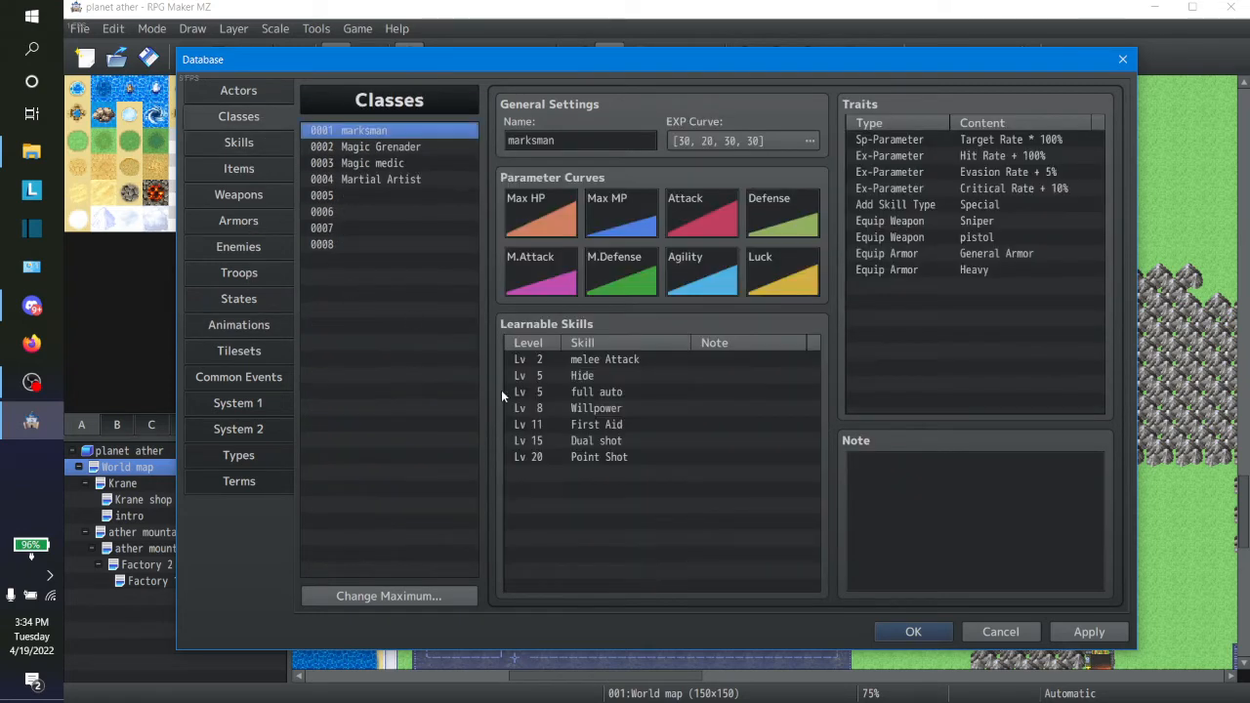
click(575, 474)
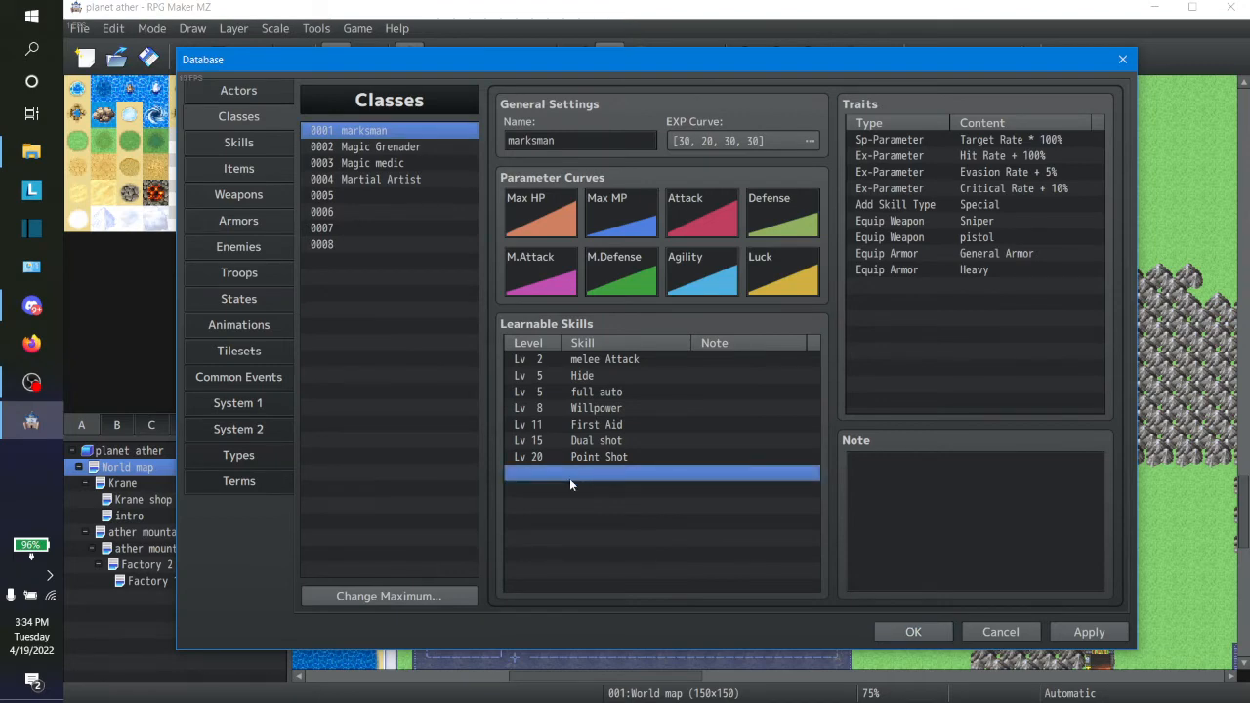
double_click(569, 478)
click(655, 433)
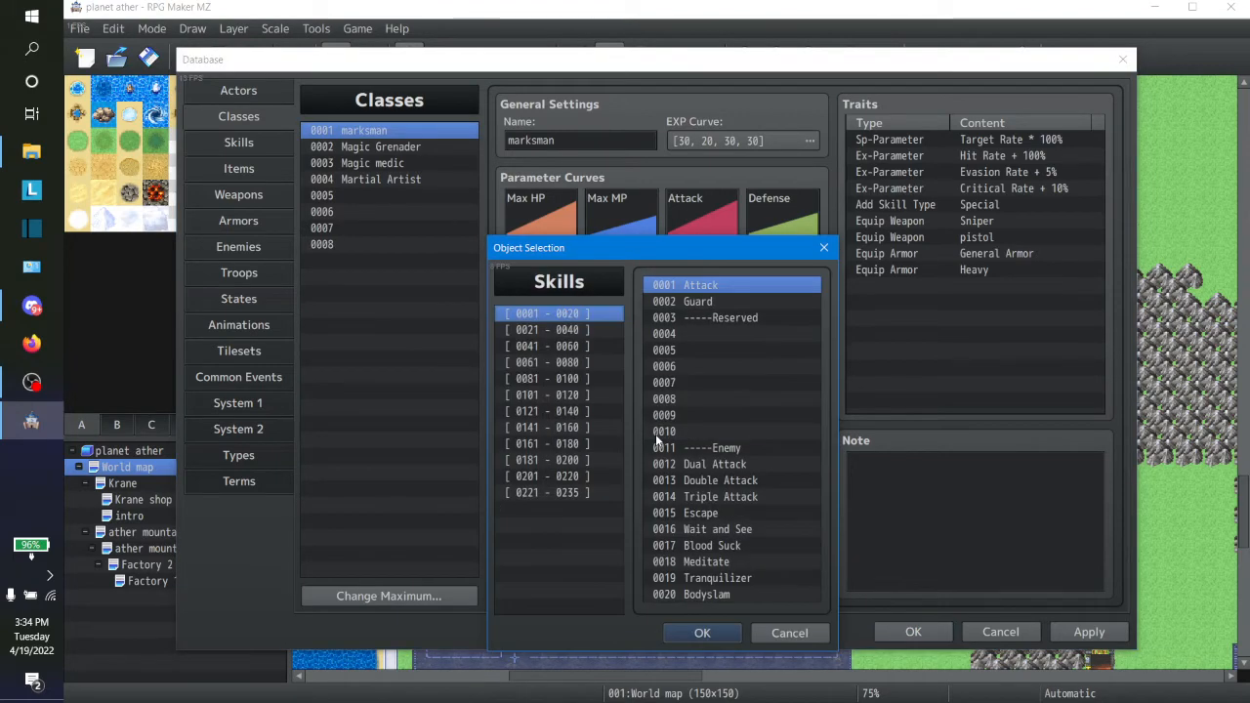
click(586, 395)
key(Down)
key(Down)
key(Down)
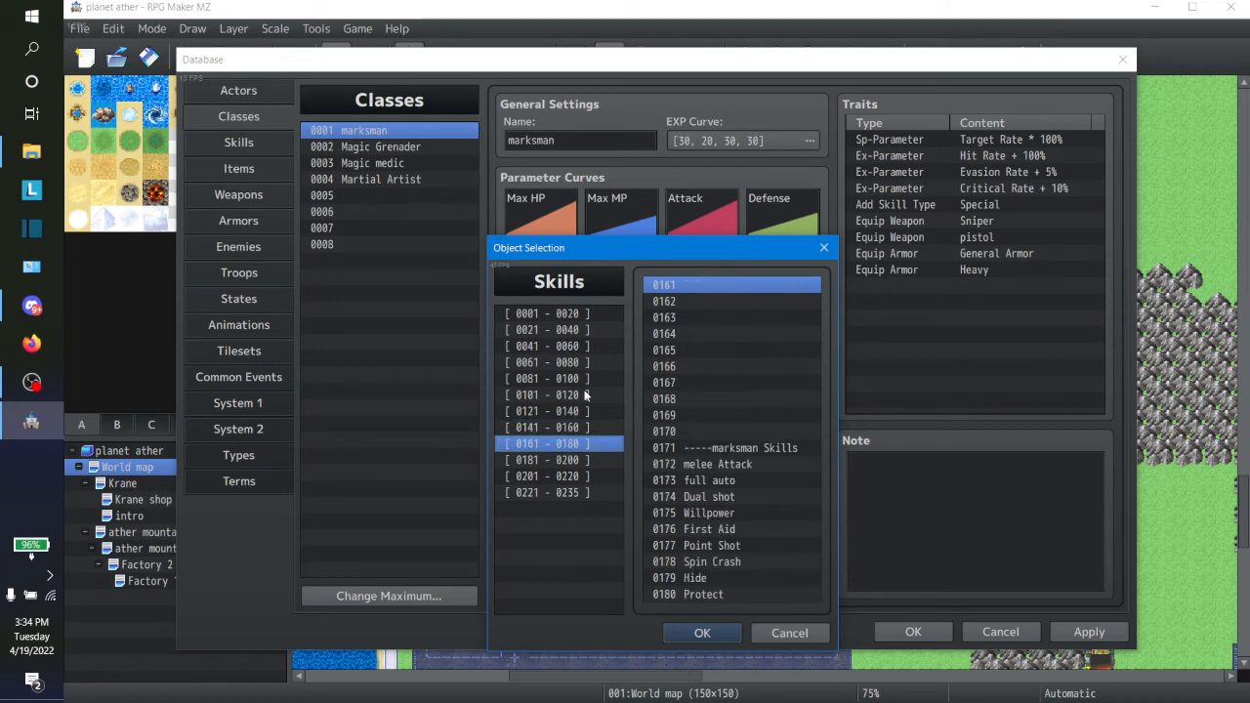
click(715, 595)
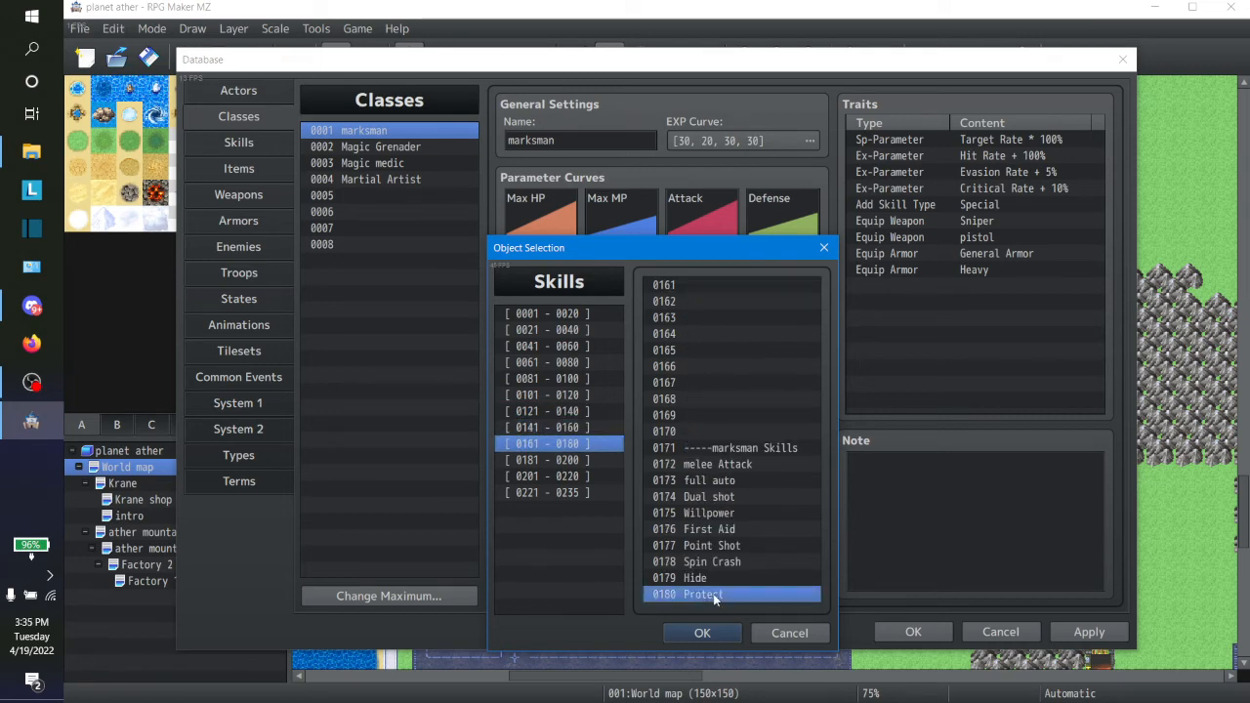
click(702, 633)
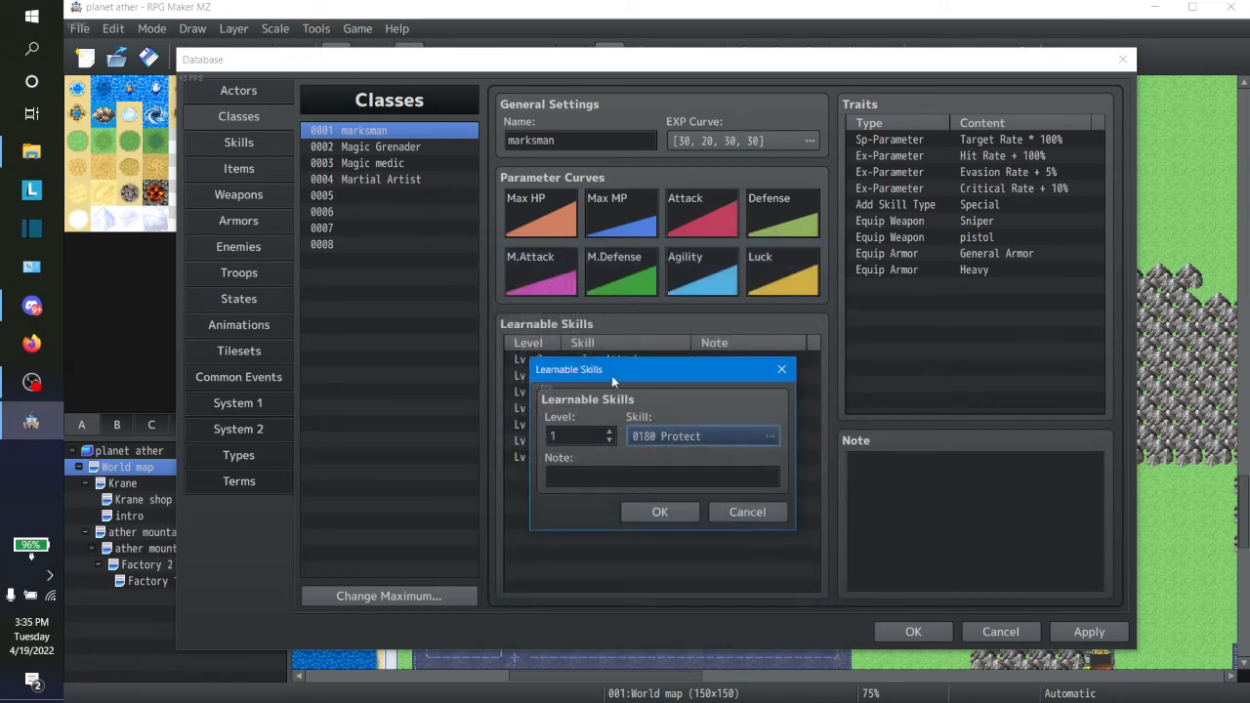
Step: Set the level for learning Protect to 25 and add the entry to the marksman's learnable skills
drag(613, 371, 824, 351)
double_click(778, 415)
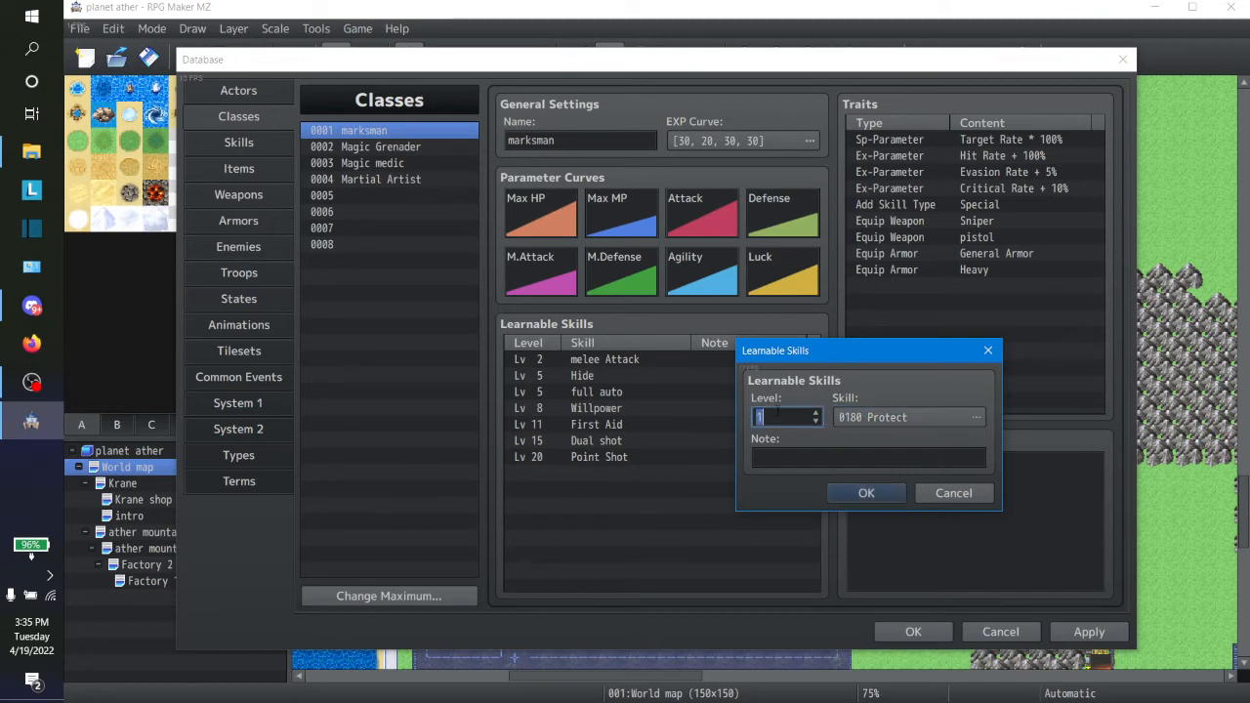
text(25)
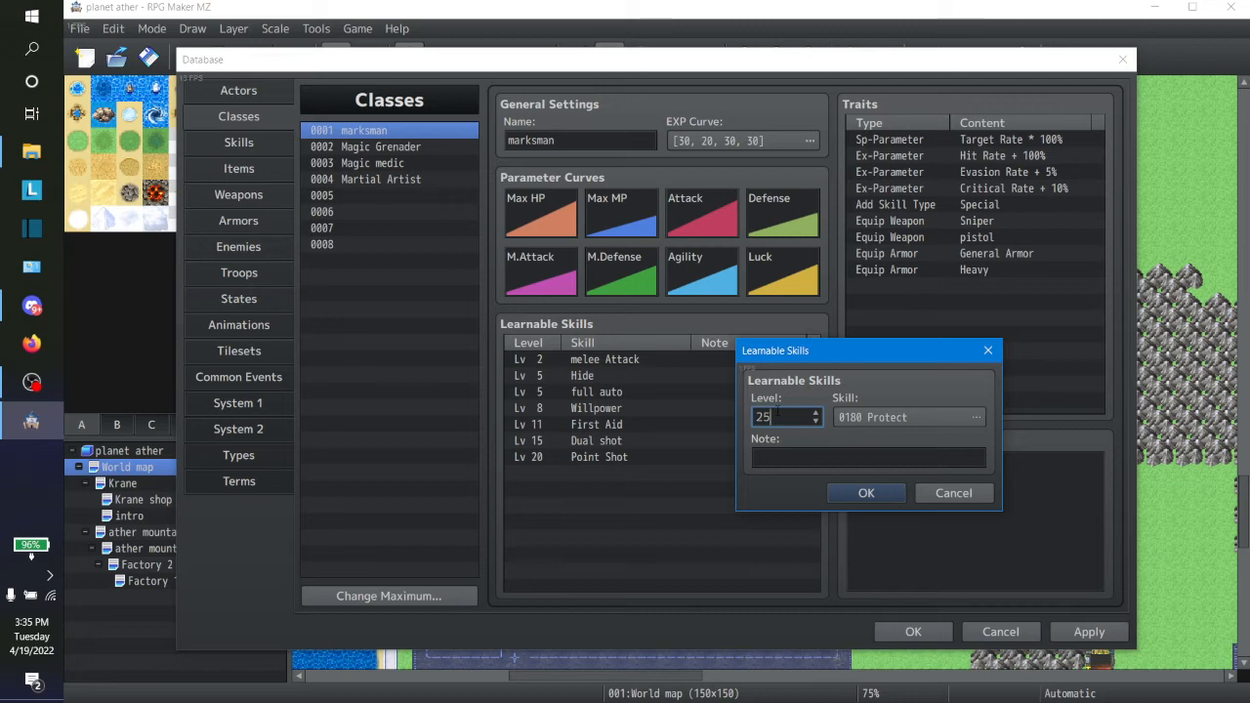
click(866, 493)
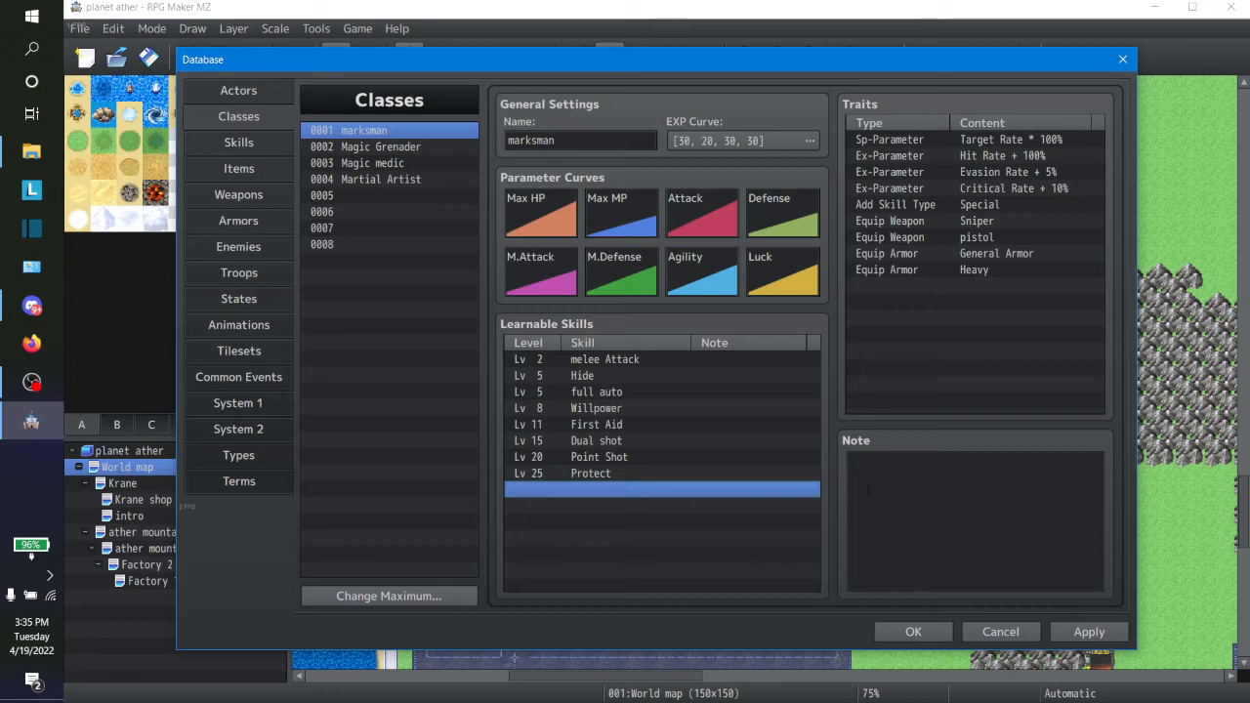
Step: Set the marksman's level for learning Protect to 9
double_click(640, 473)
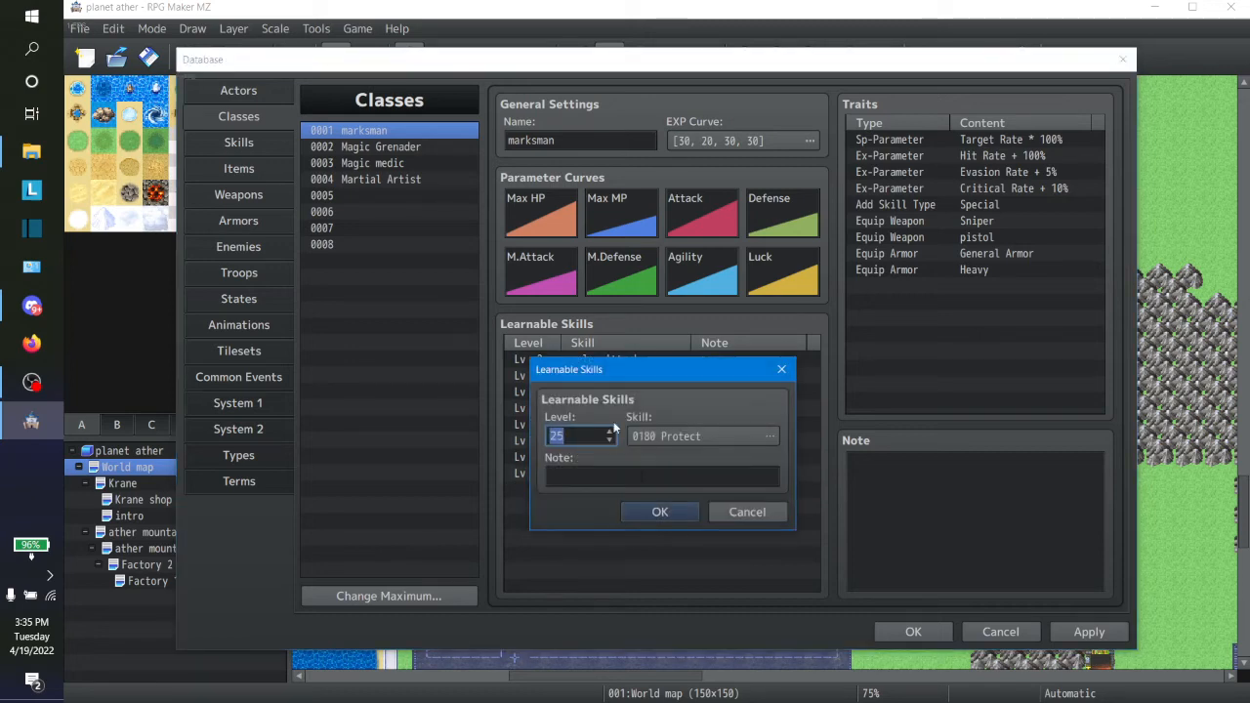
text(9)
click(659, 511)
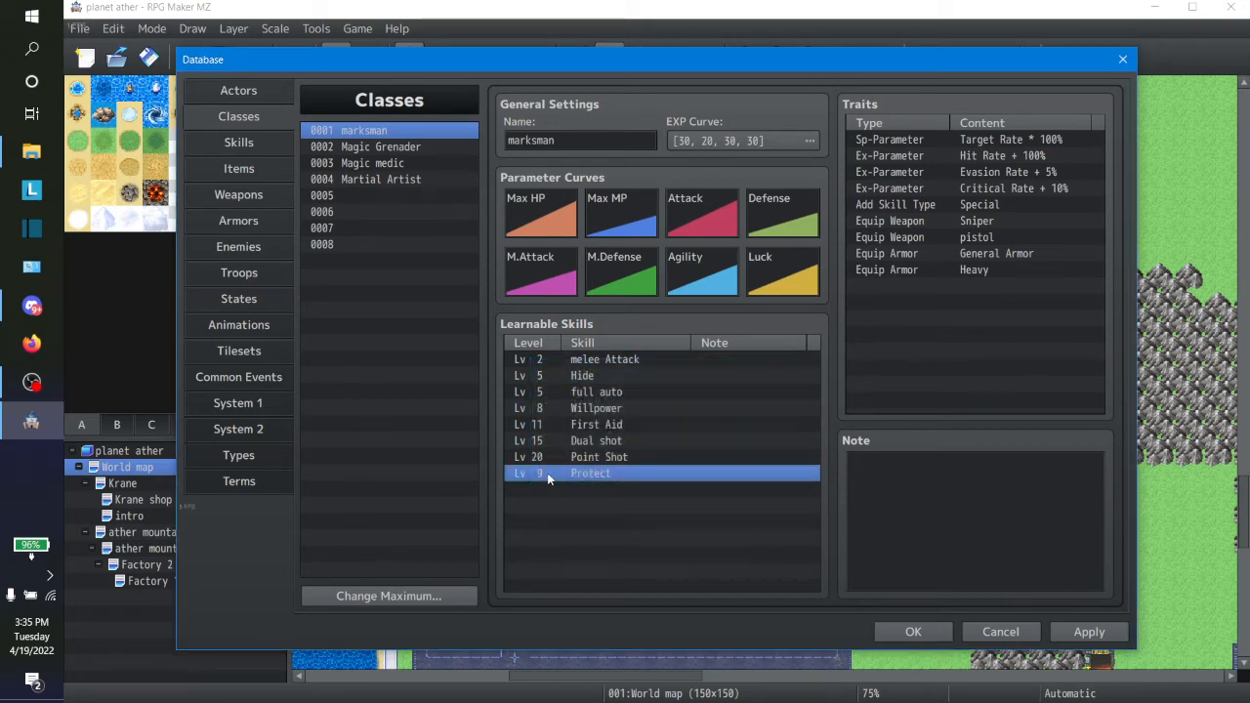
Step: Set the marksman's learning levels to 12 for First Aid and 16 for Dual shot
click(620, 445)
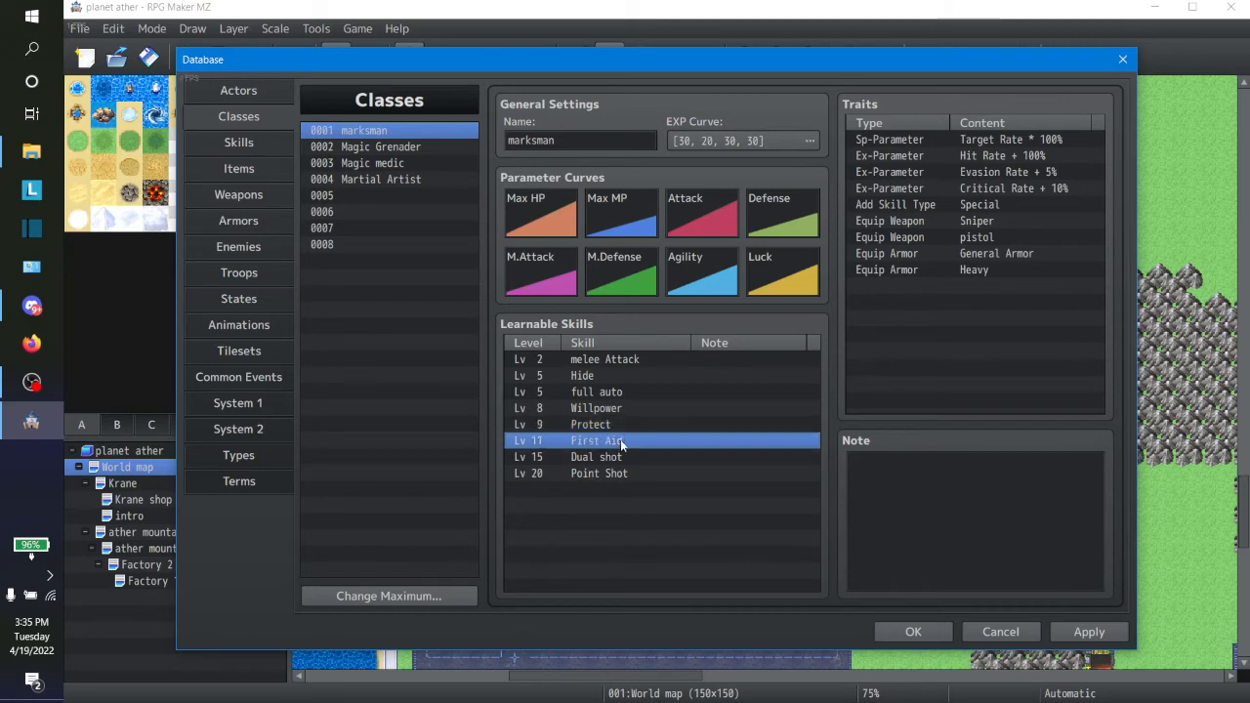
double_click(621, 442)
text(12)
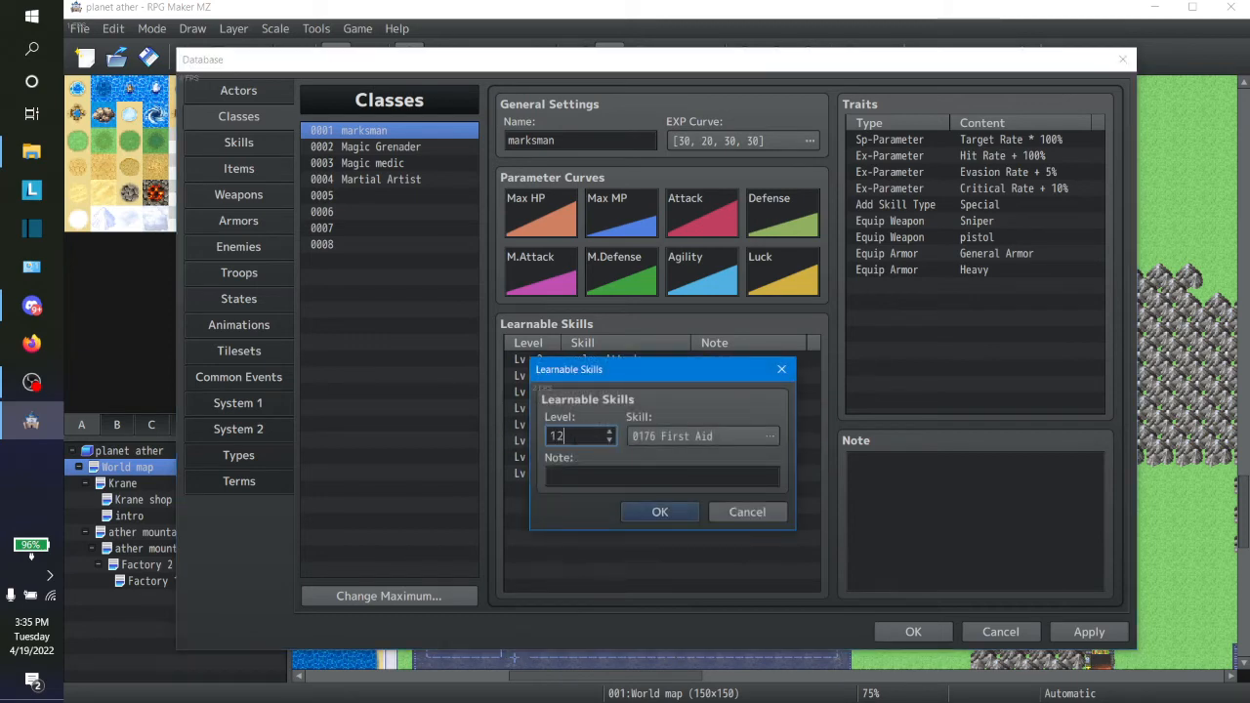
click(656, 510)
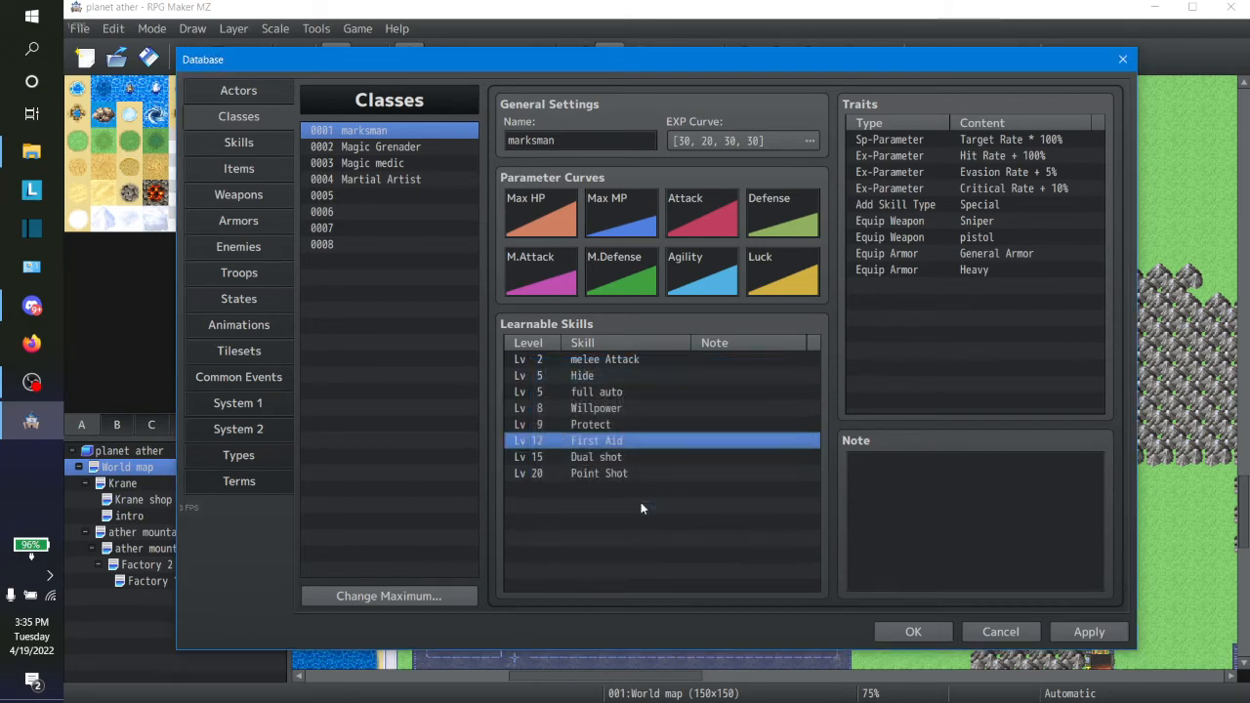
click(592, 457)
double_click(593, 457)
text(16)
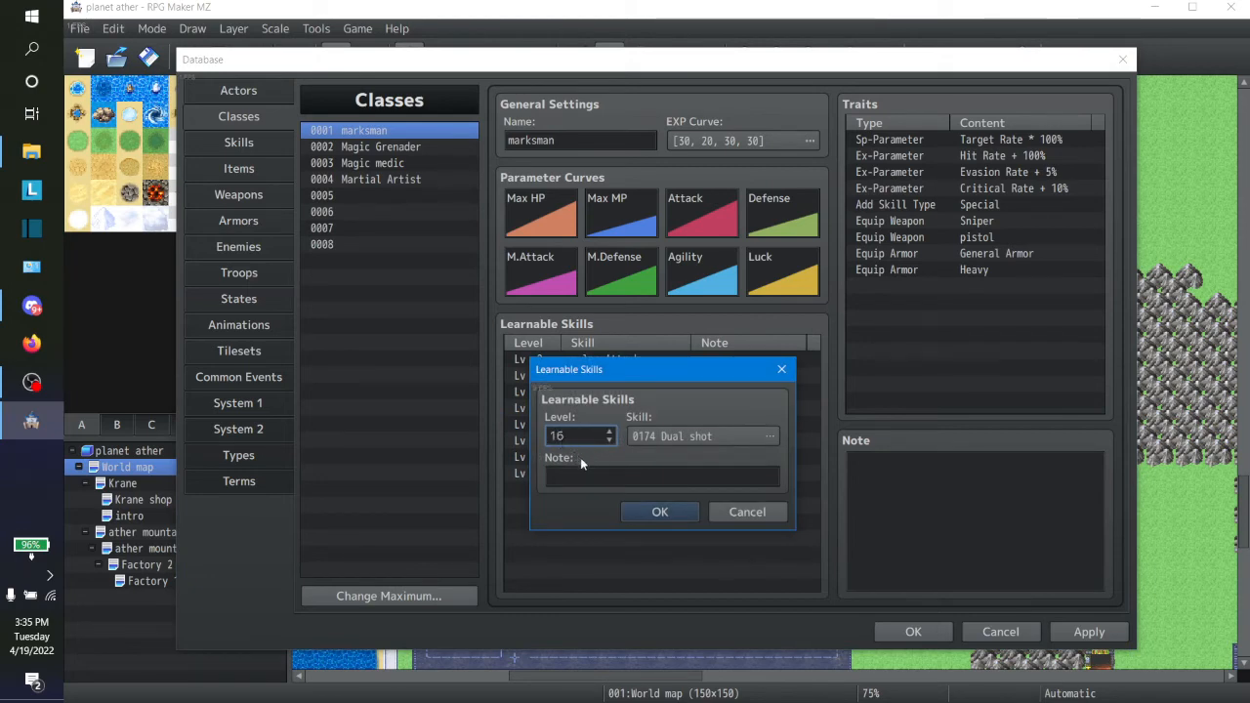
click(654, 512)
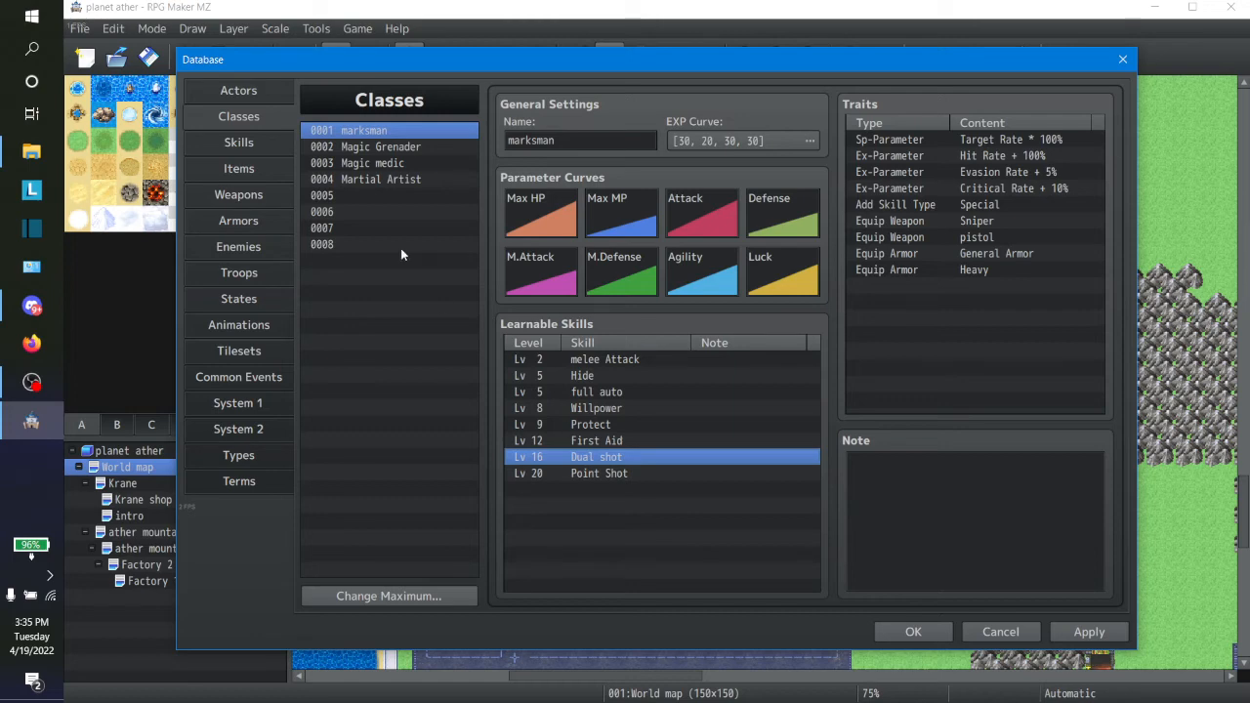
Step: Compare the learnable skills and traits of the Martial Artist class with those of the marksman
click(394, 180)
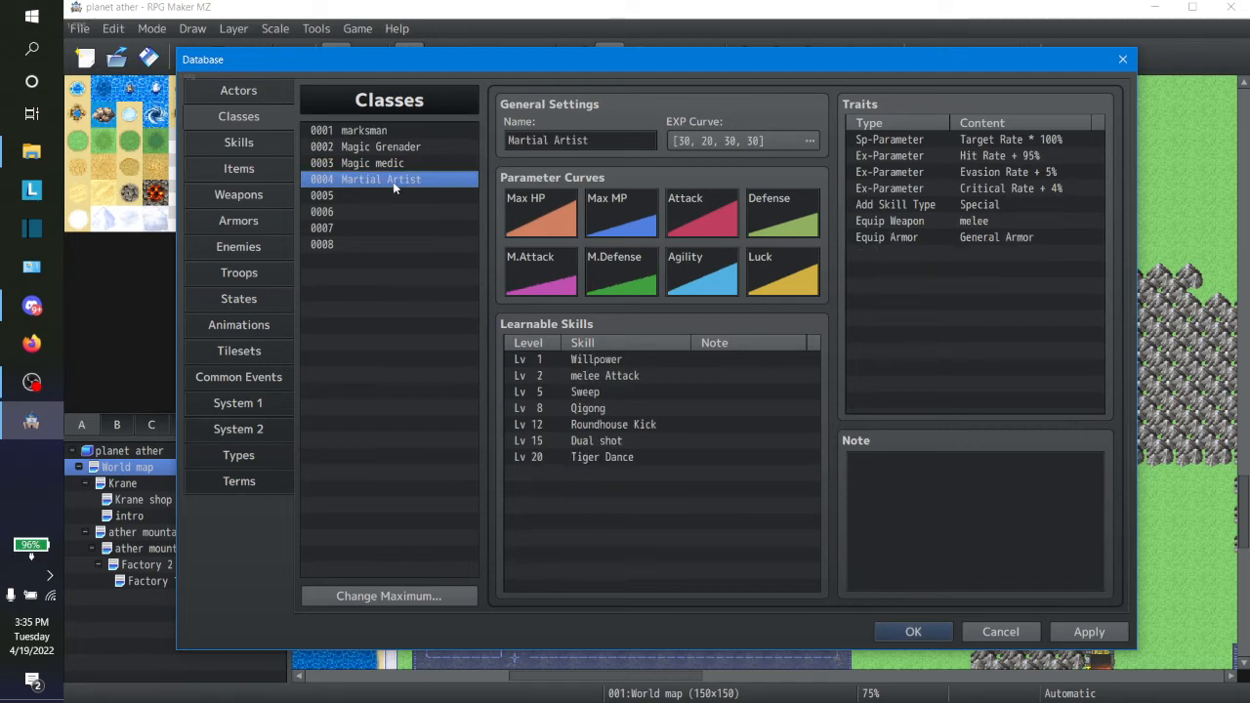
click(385, 133)
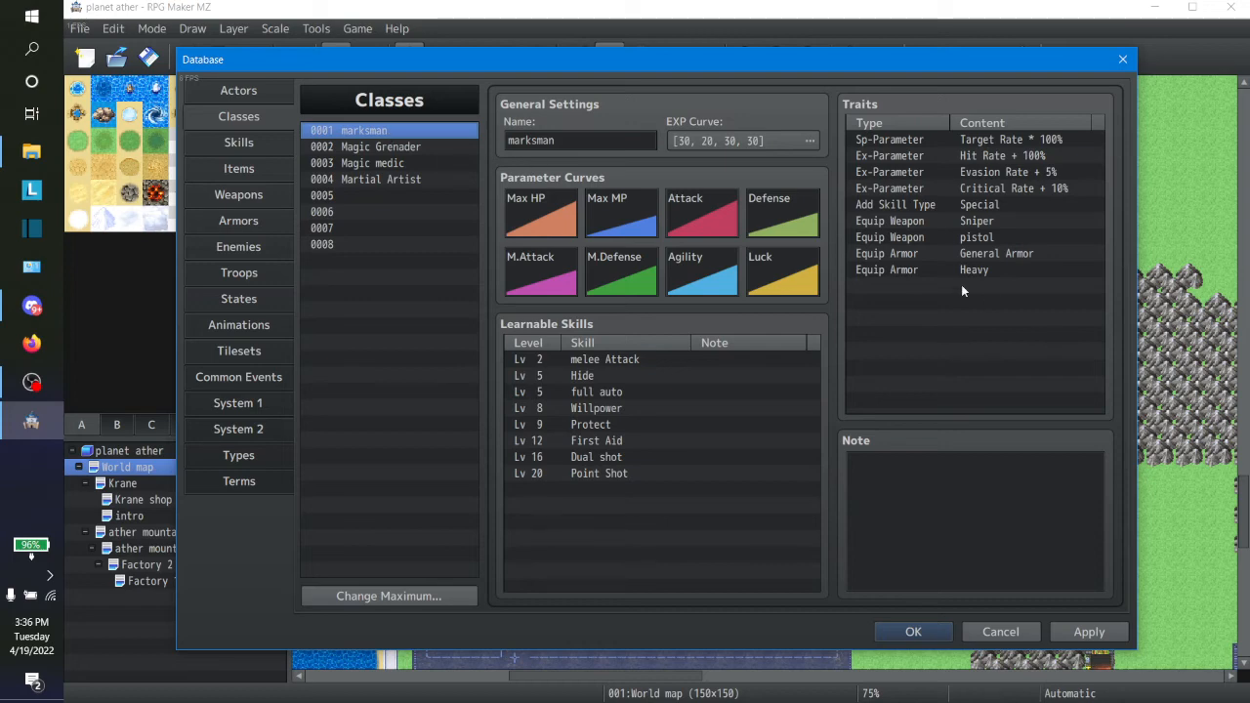
click(587, 427)
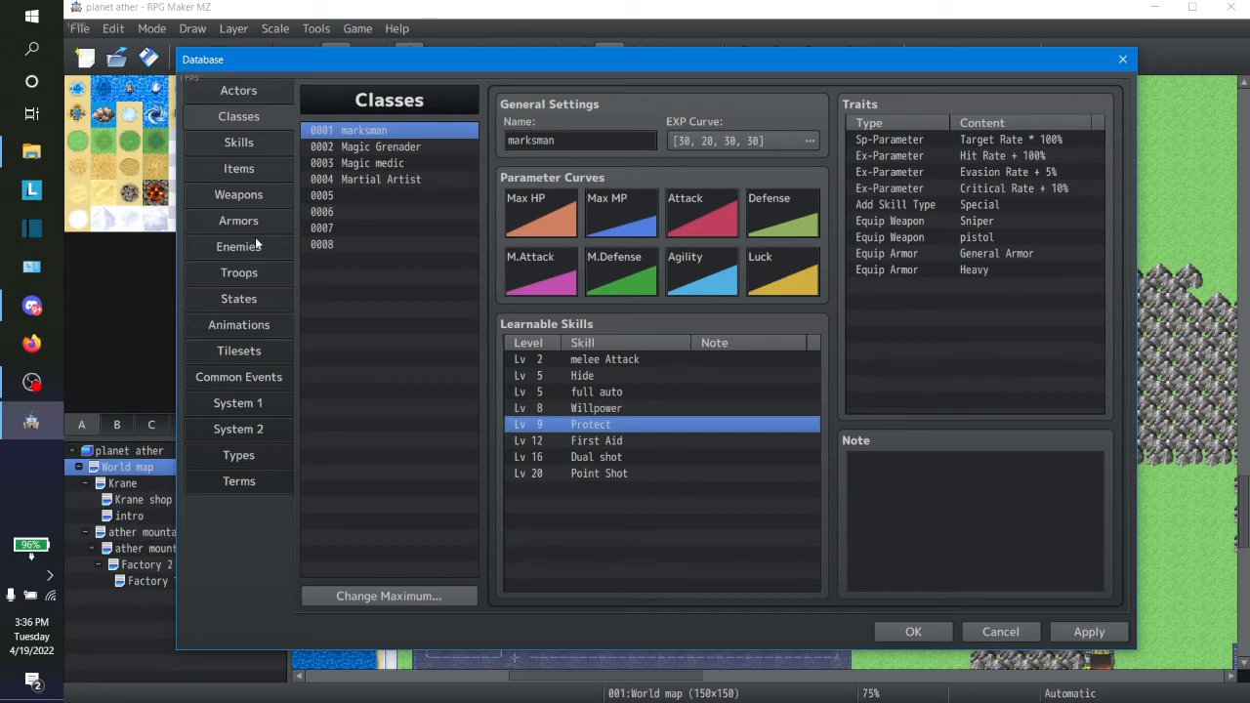
Step: Look through the skills from the Knight section back to 0180 Protect and examine Protect's settings
click(238, 142)
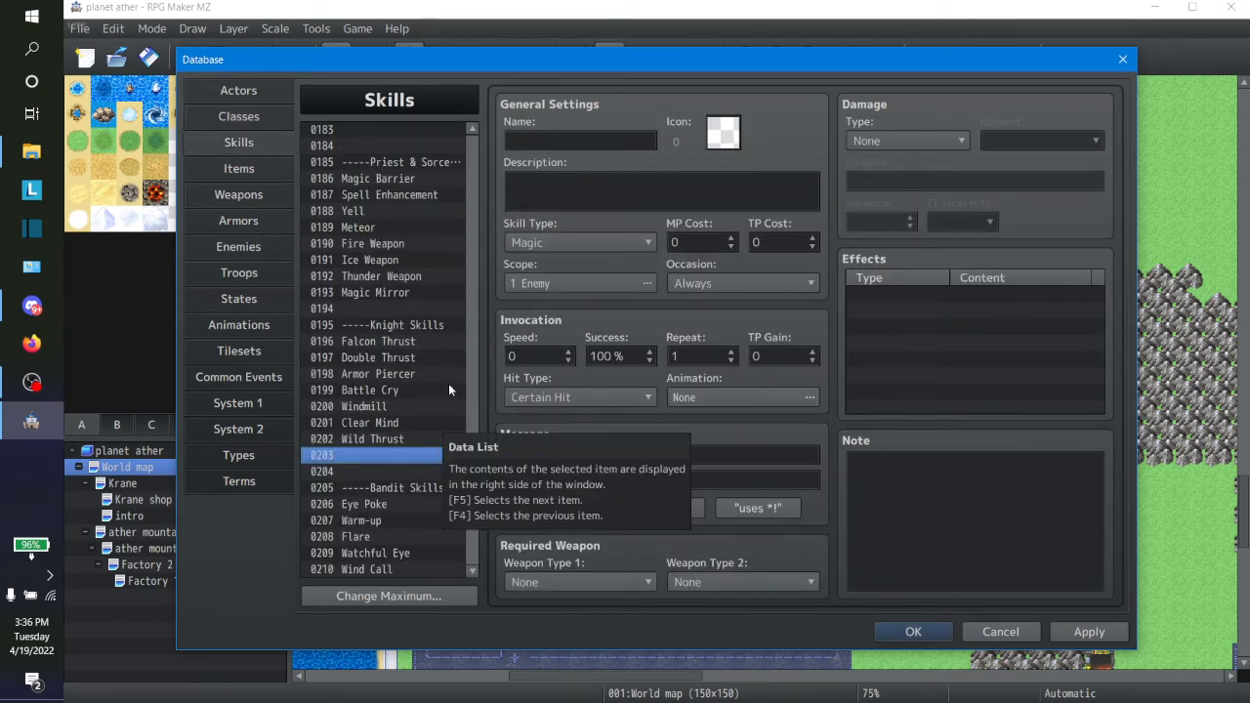
click(381, 406)
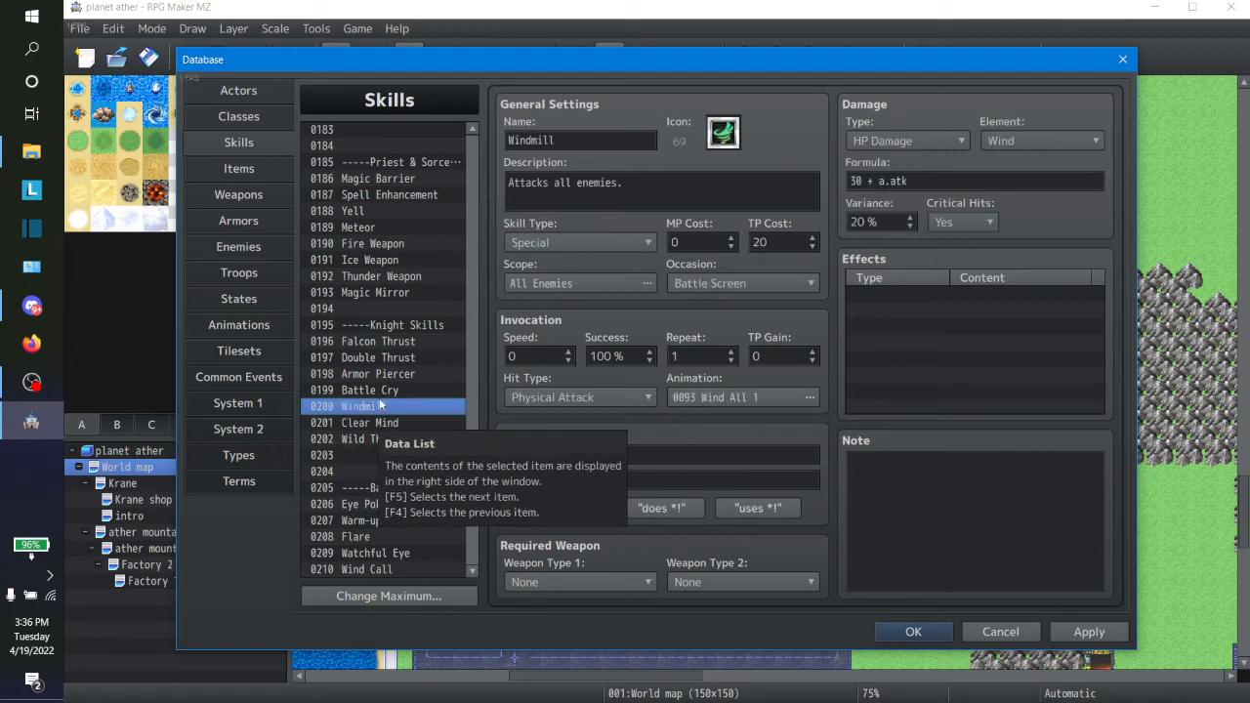
key(Up)
key(Down)
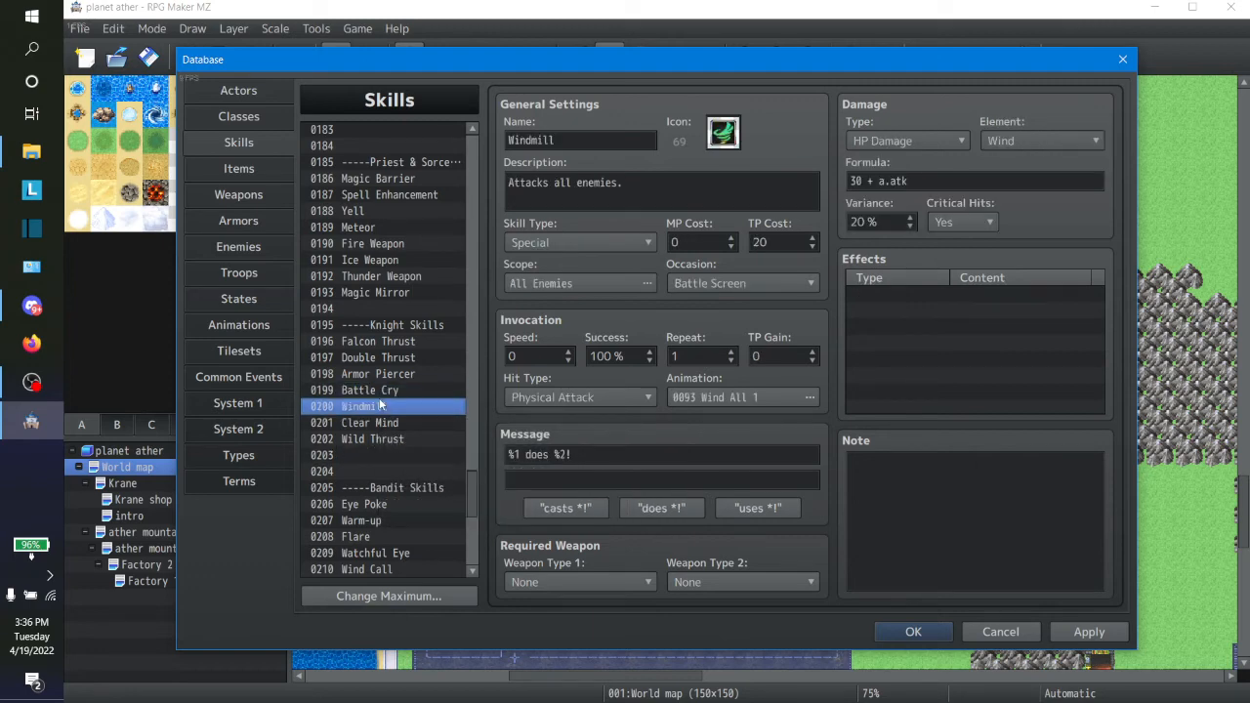
key(Up)
key(Up)
key(Up)
key(Up)
key(Up)
key(Up)
key(Up)
key(Up)
key(Up)
key(Up)
key(Up)
key(Up)
key(Up)
key(Up)
key(Up)
key(Up)
key(Up)
key(Up)
key(Up)
key(Up)
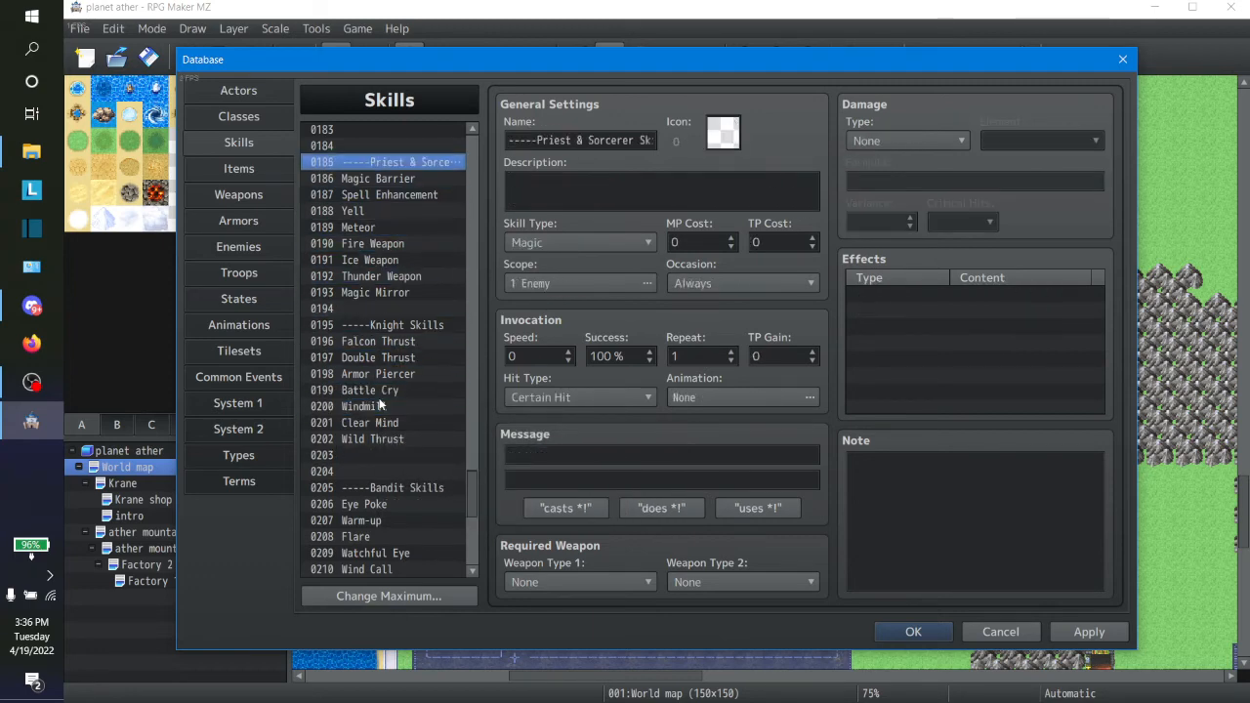
key(Down)
key(Down)
key(Down)
key(Down)
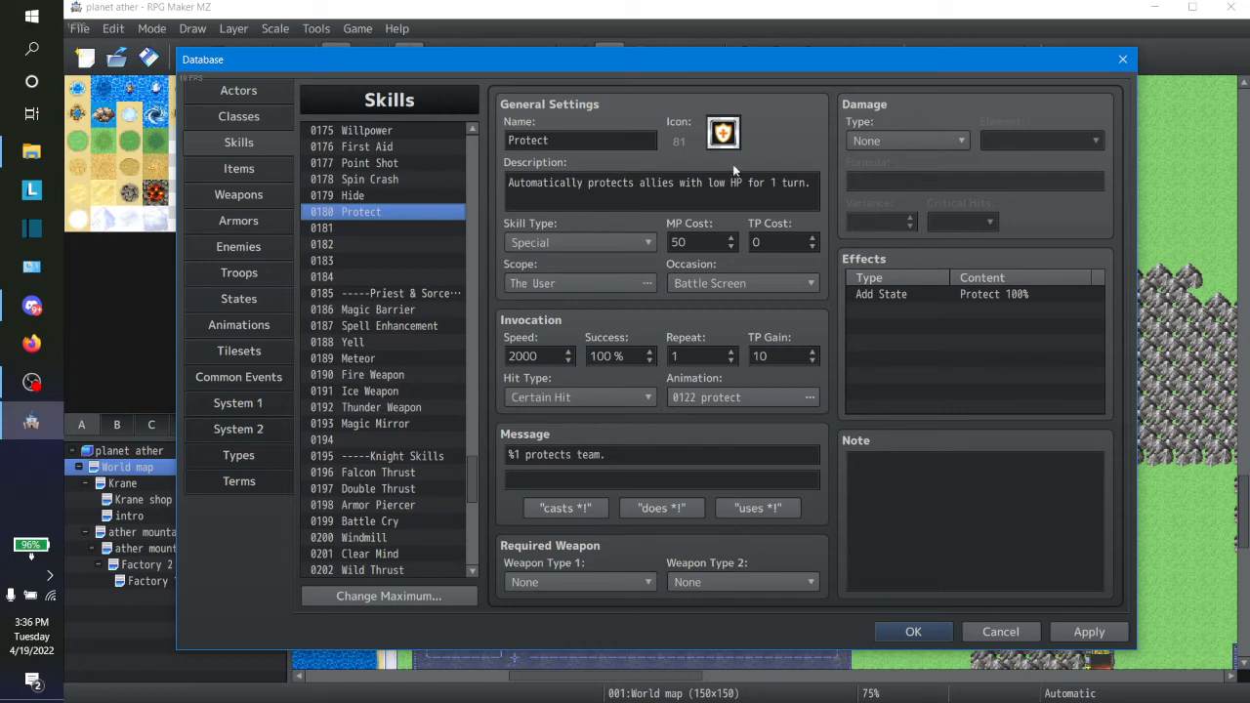
Step: Confirm icon 81 for the skill Protect, accept the database changes and return to the world map
double_click(724, 136)
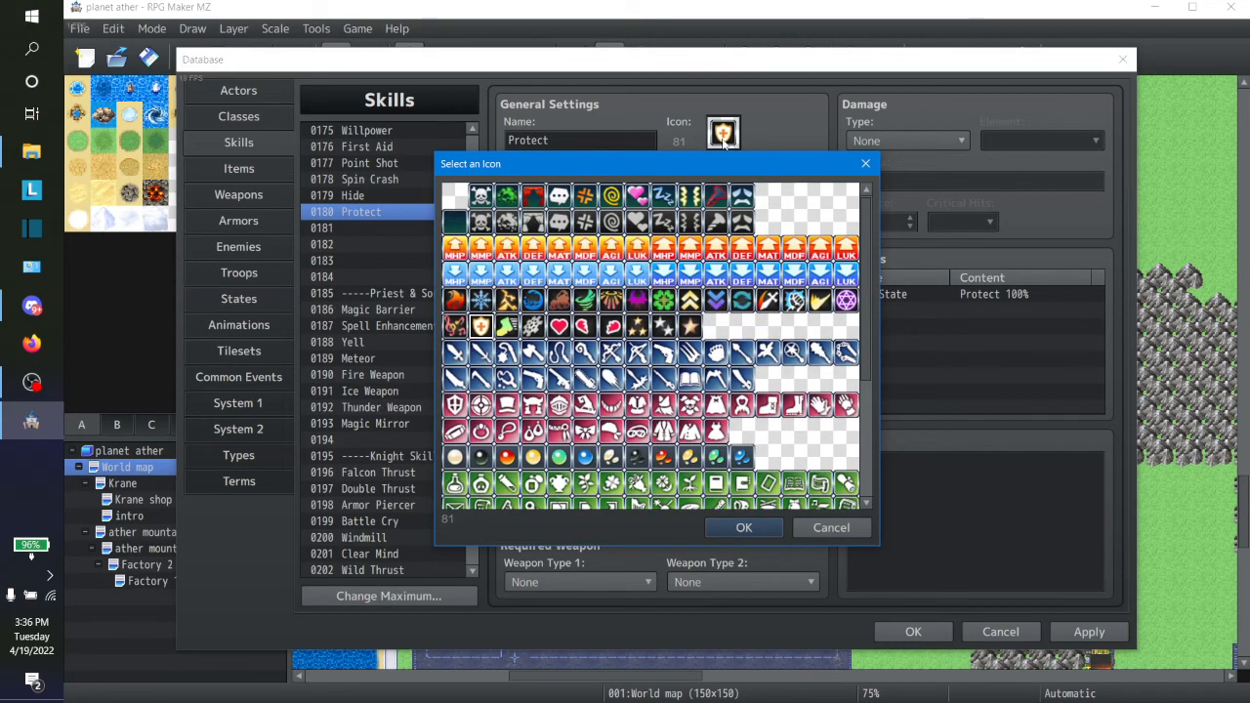
click(729, 528)
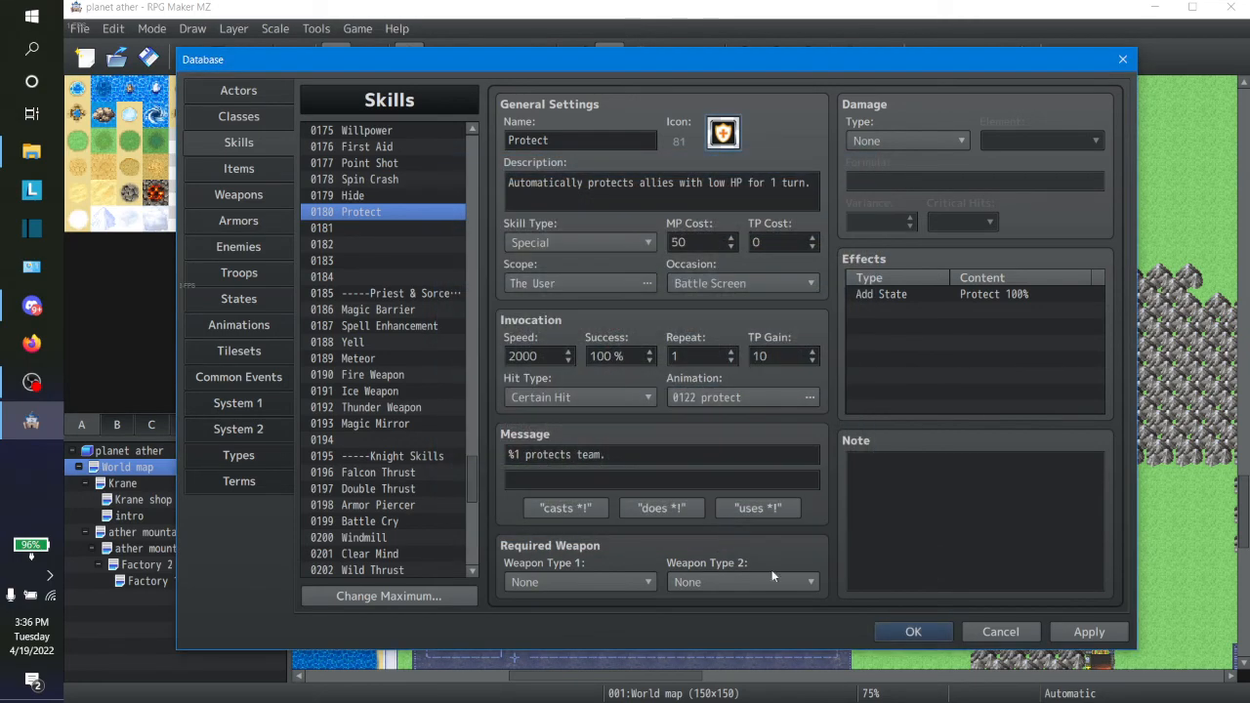
click(943, 637)
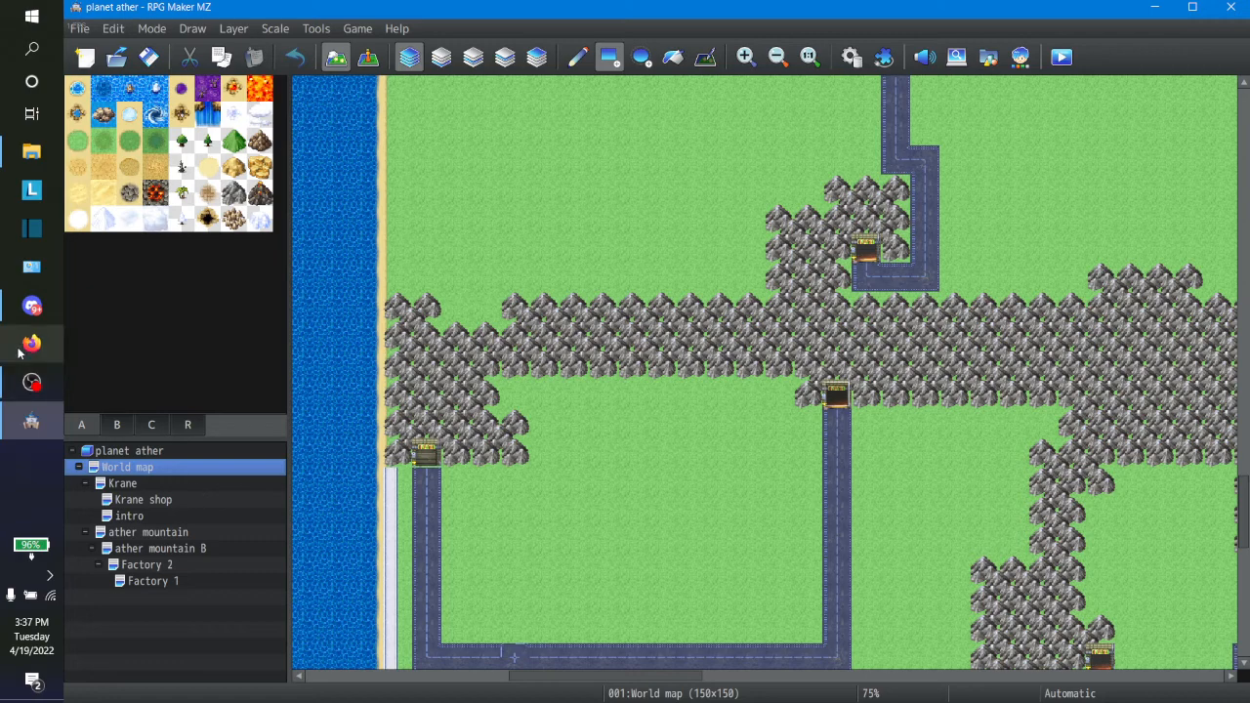
click(35, 644)
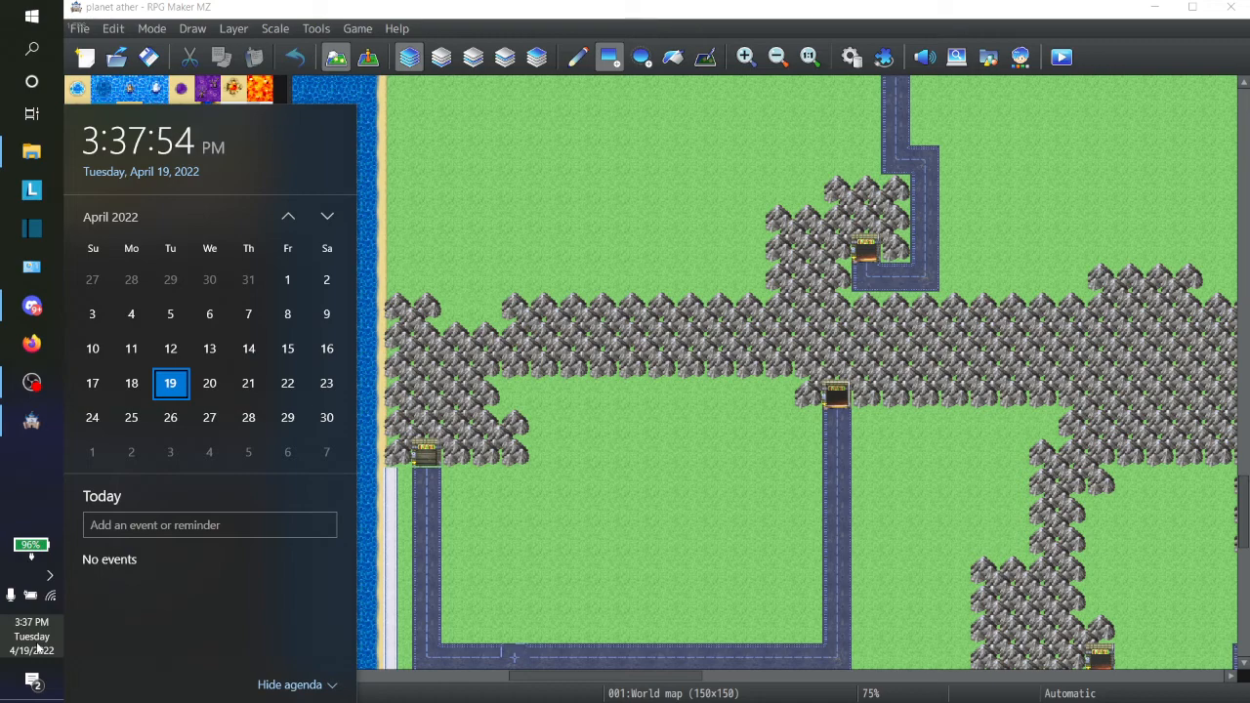
click(353, 10)
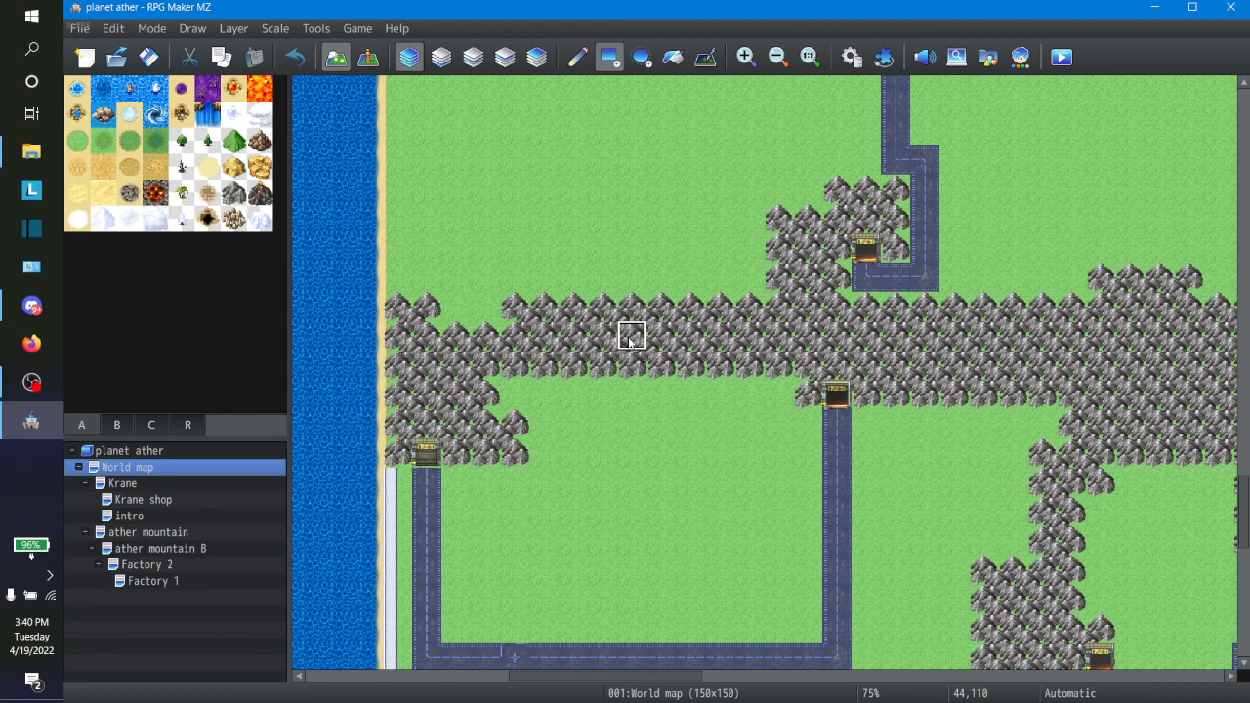
click(26, 394)
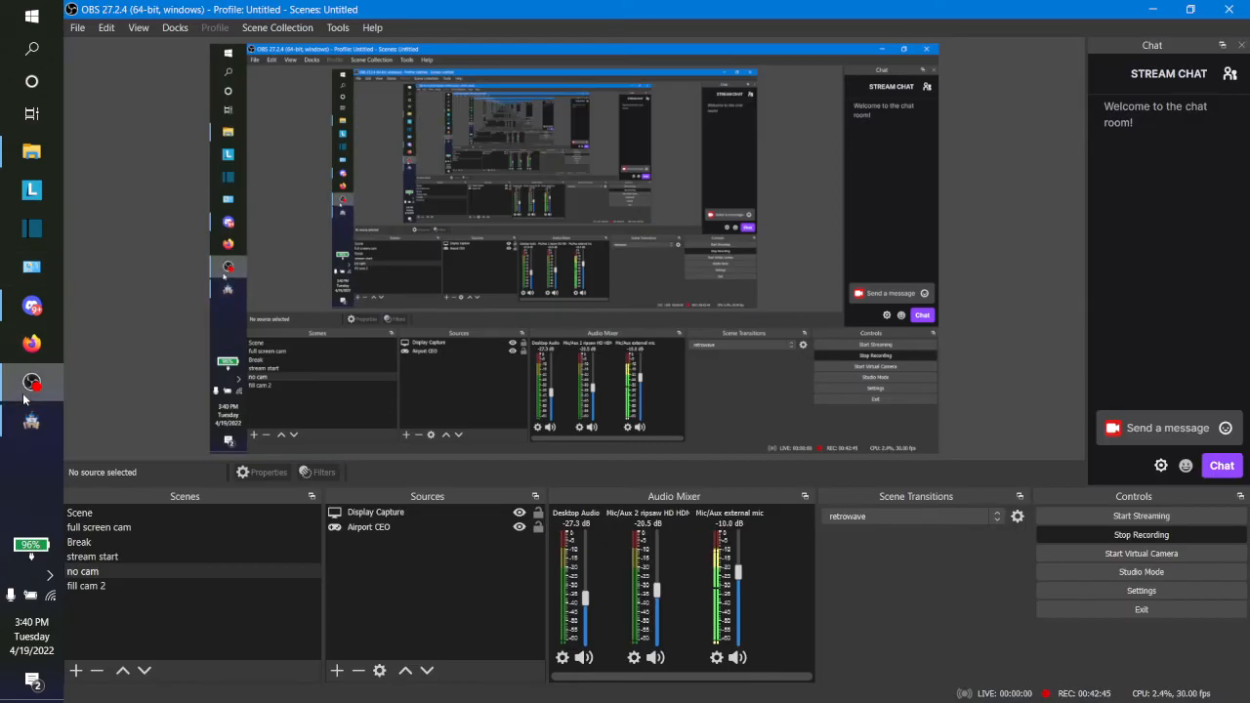